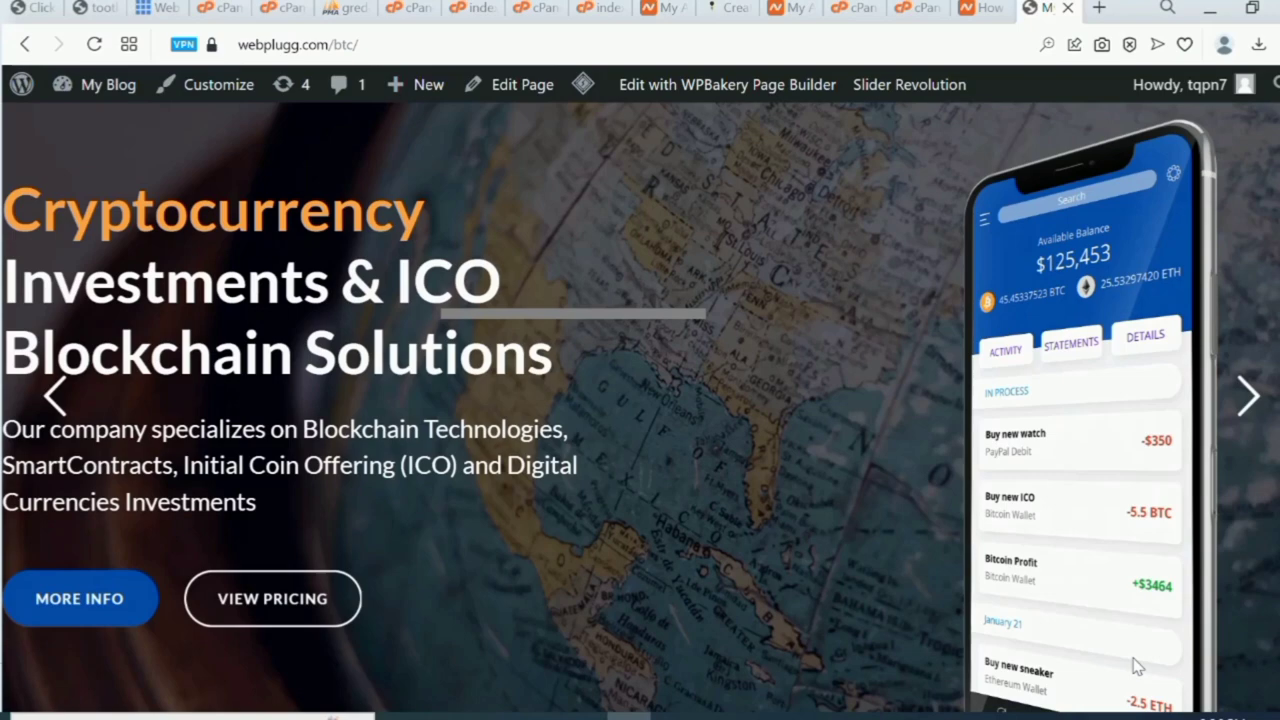
Browse the WordPress homepage, then open a fresh Opera start-page tab.
scroll(1137, 667, "down", 10)
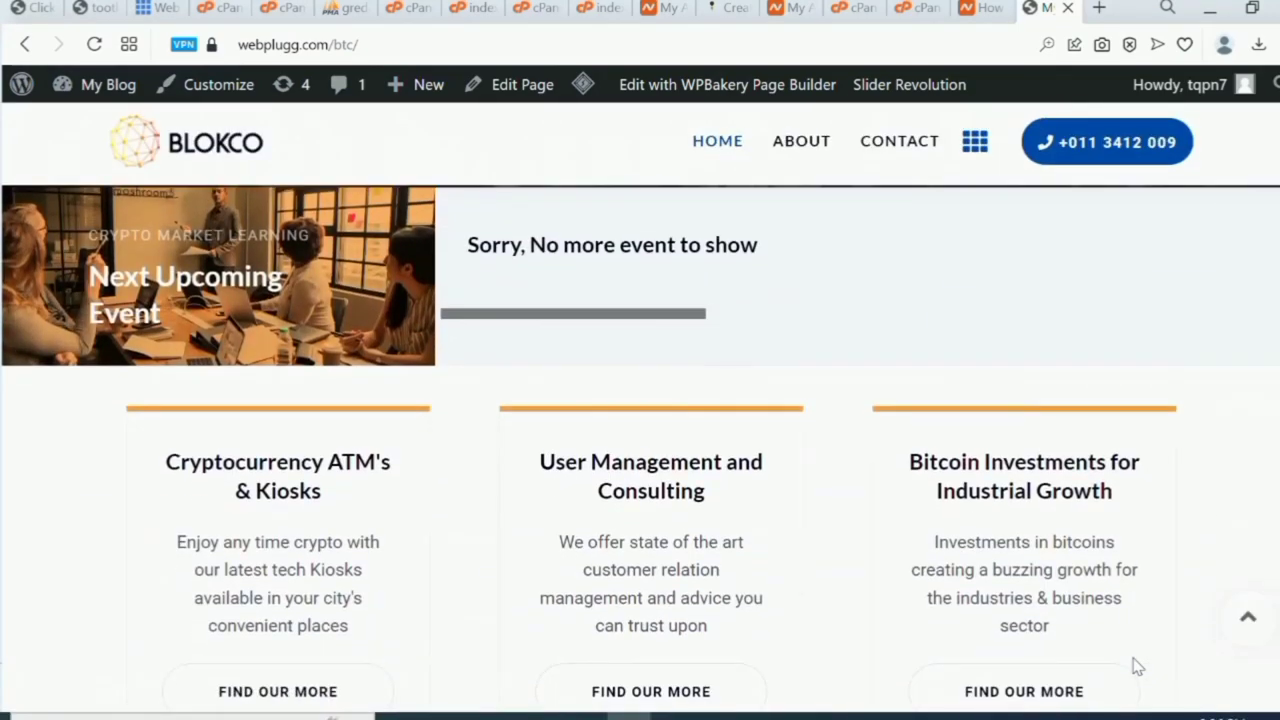
scroll(1137, 667, "down", 10)
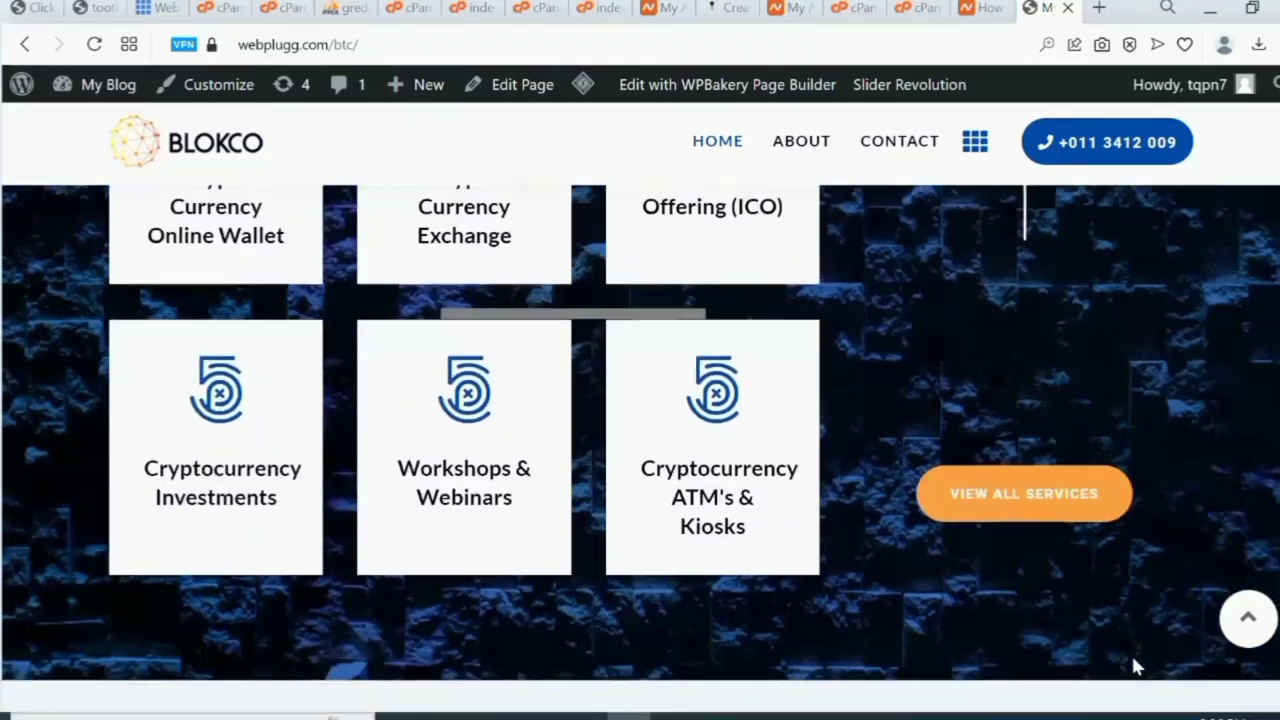
scroll(1137, 667, "down", 10)
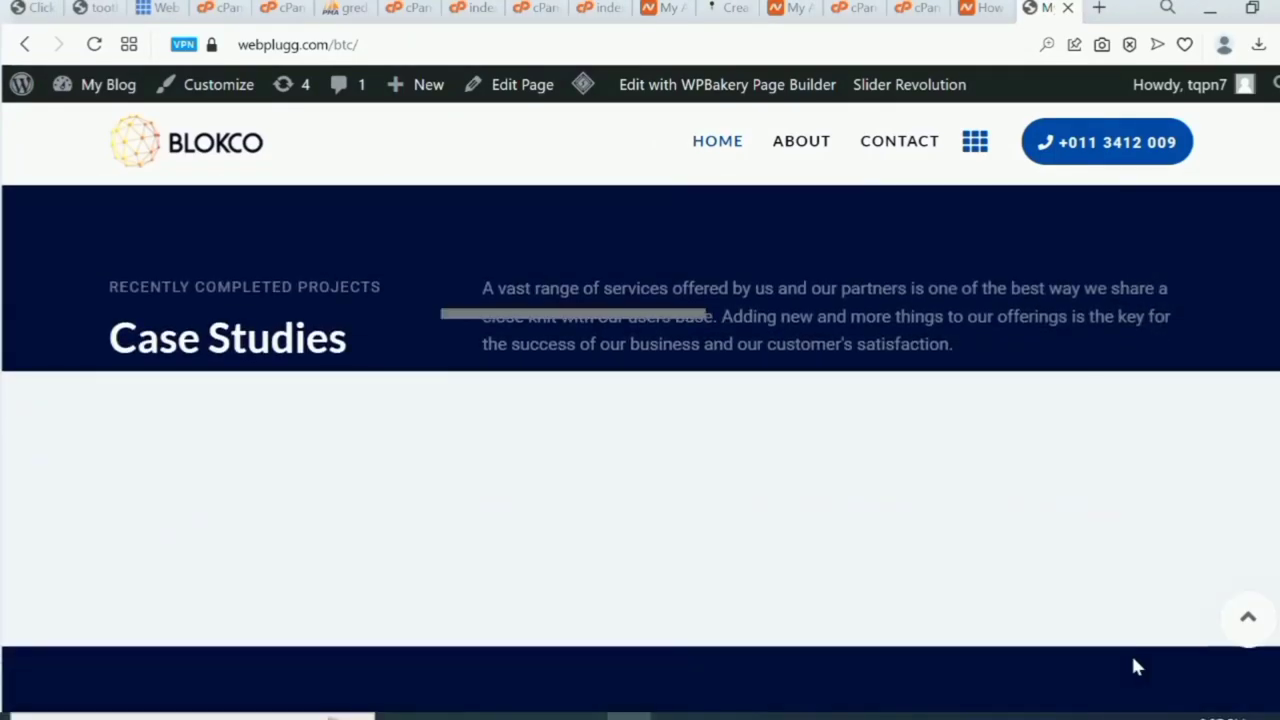
scroll(1137, 667, "down", 3)
scroll(1137, 667, "up", 15)
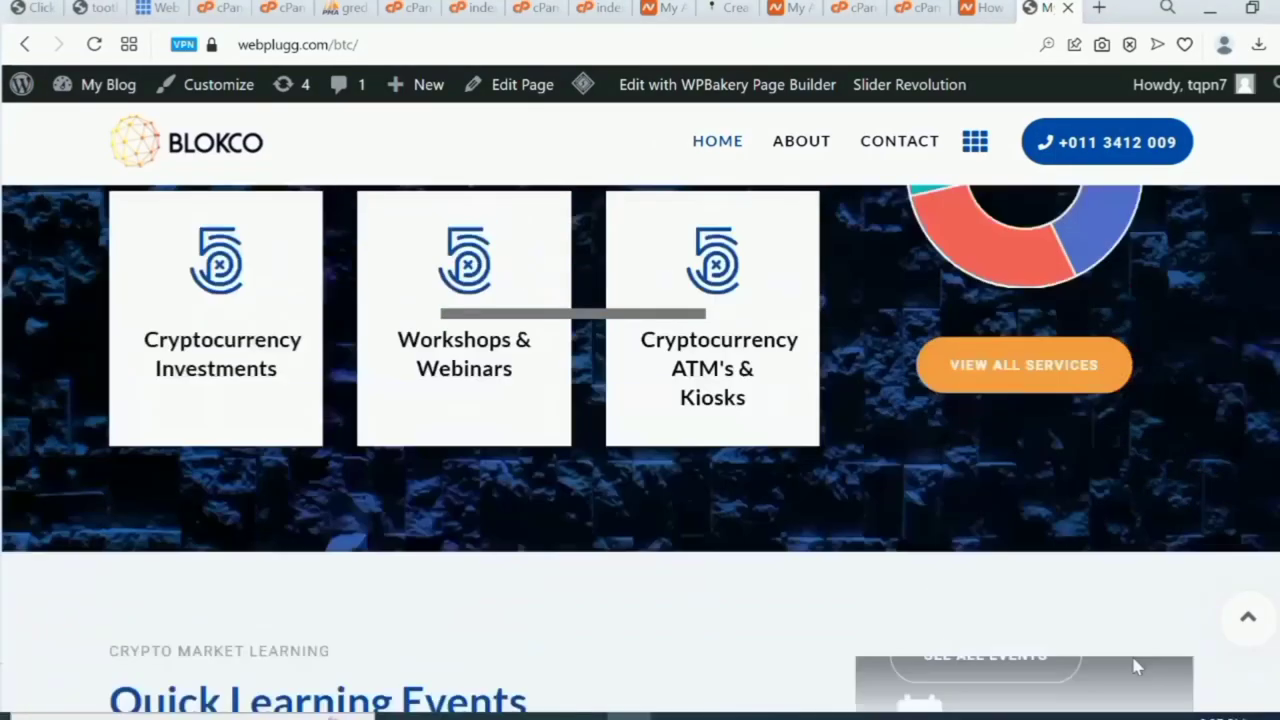
scroll(1137, 665, "up", 8)
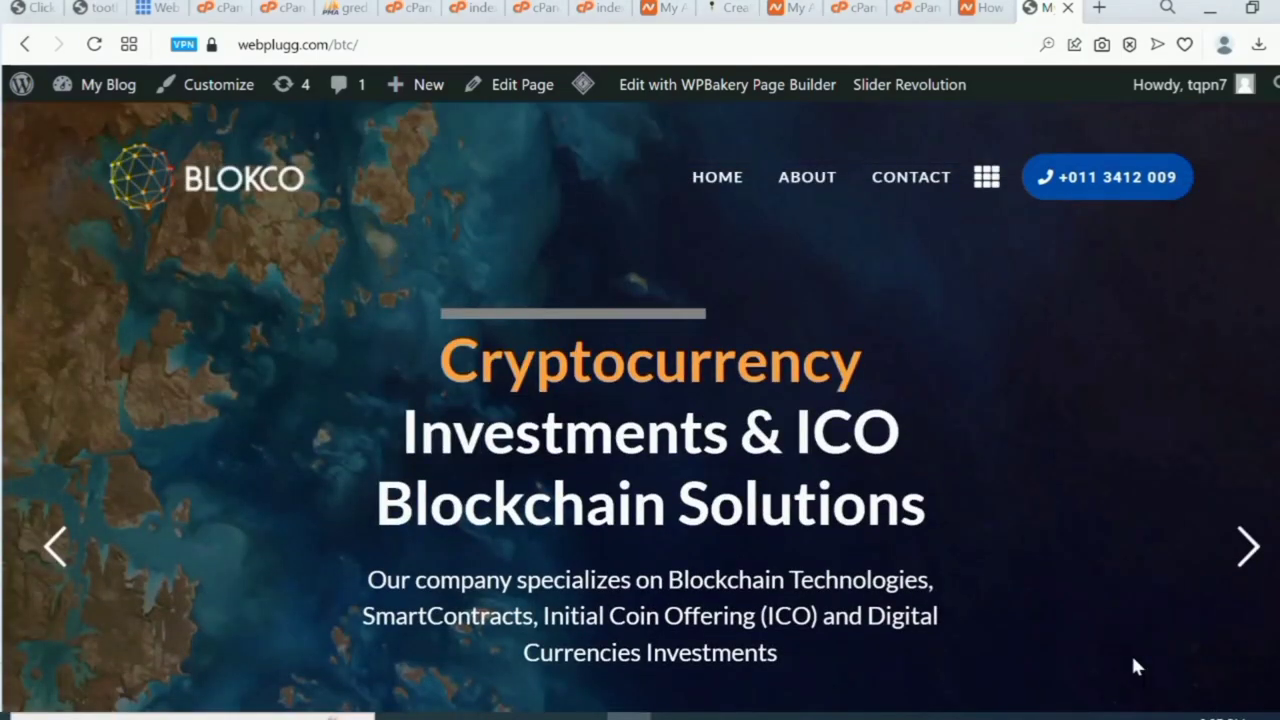
scroll(1137, 667, "down", 3)
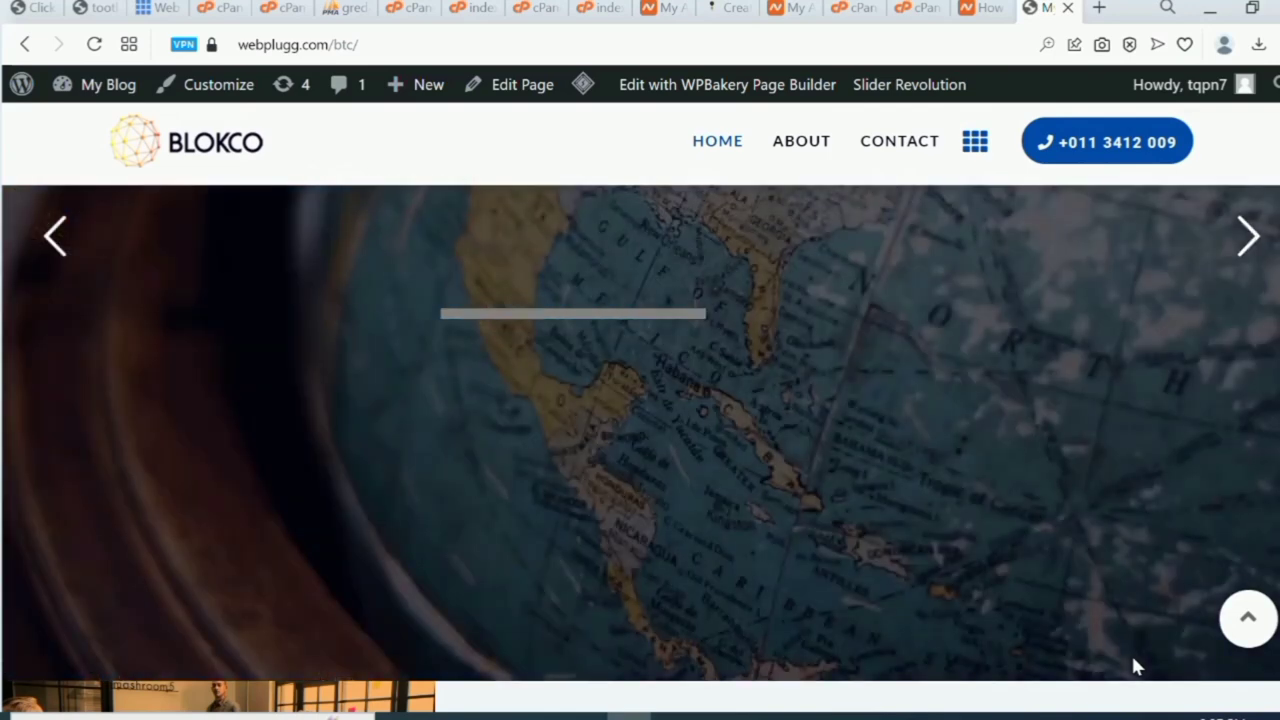
scroll(1135, 666, "up", 3)
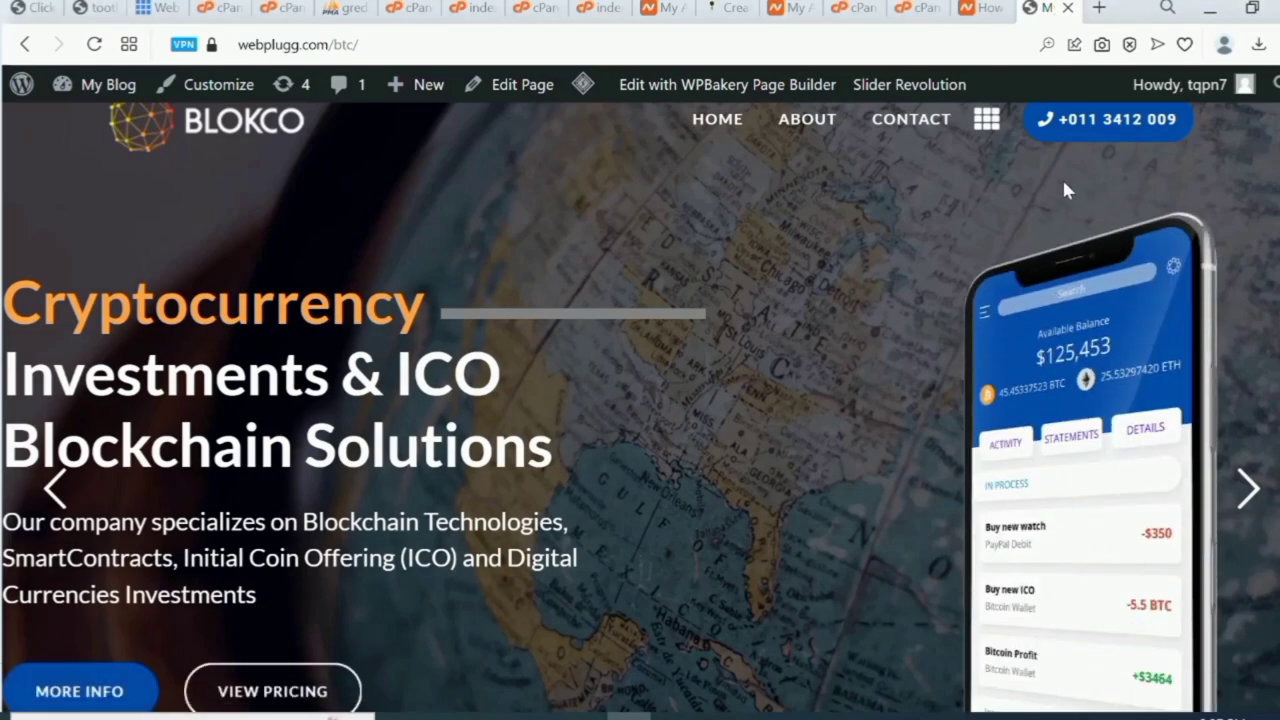
left_click(1099, 8)
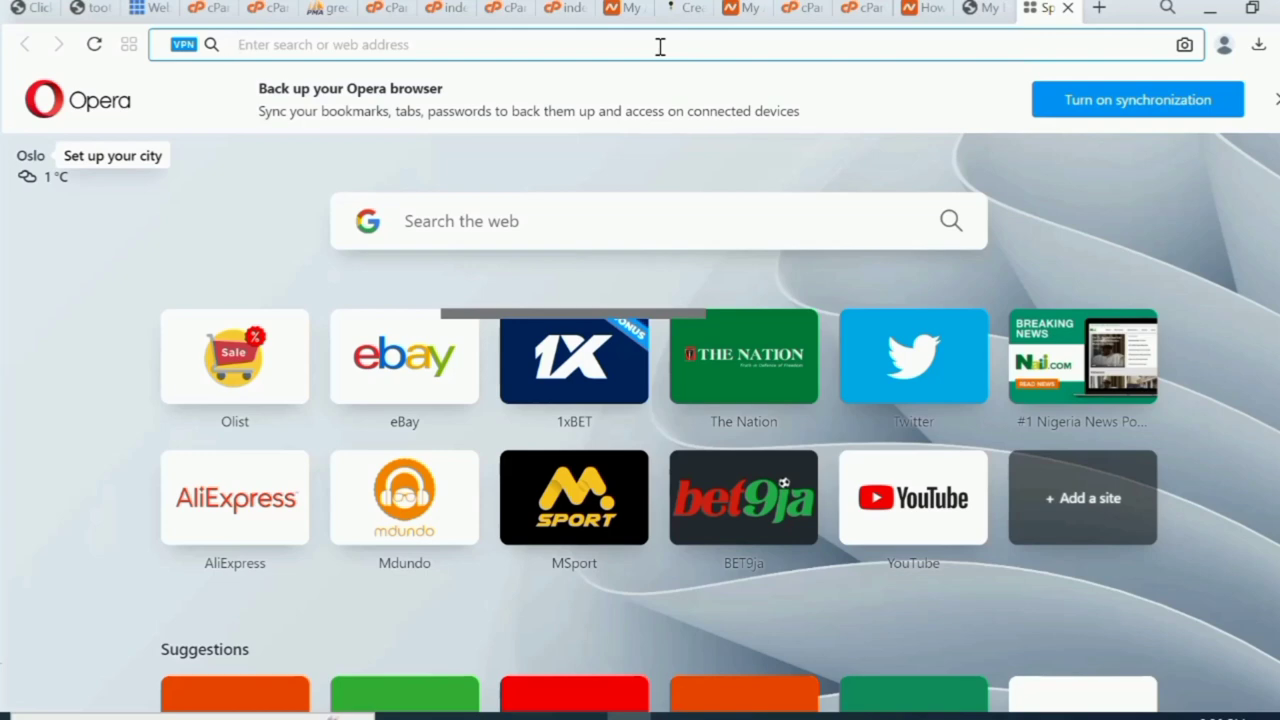
Load namecheap.com in the new tab via the 'name' address-bar autocompletion.
type("name")
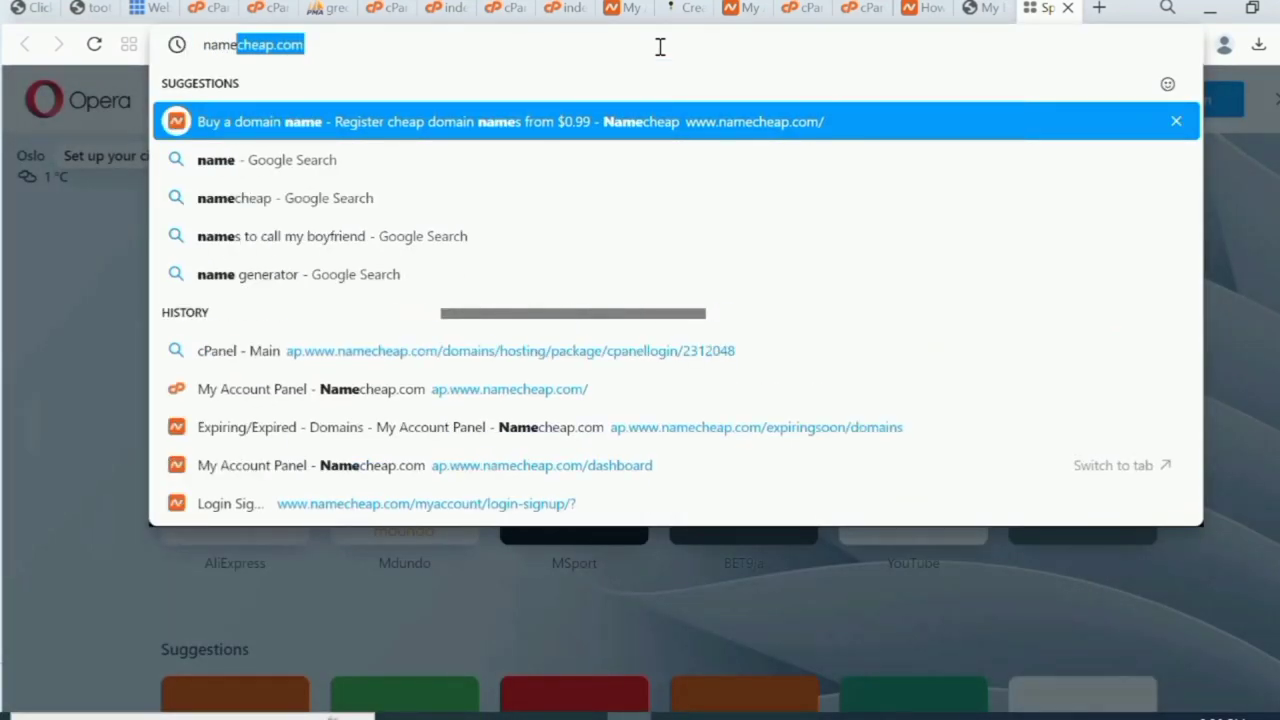
key("Return")
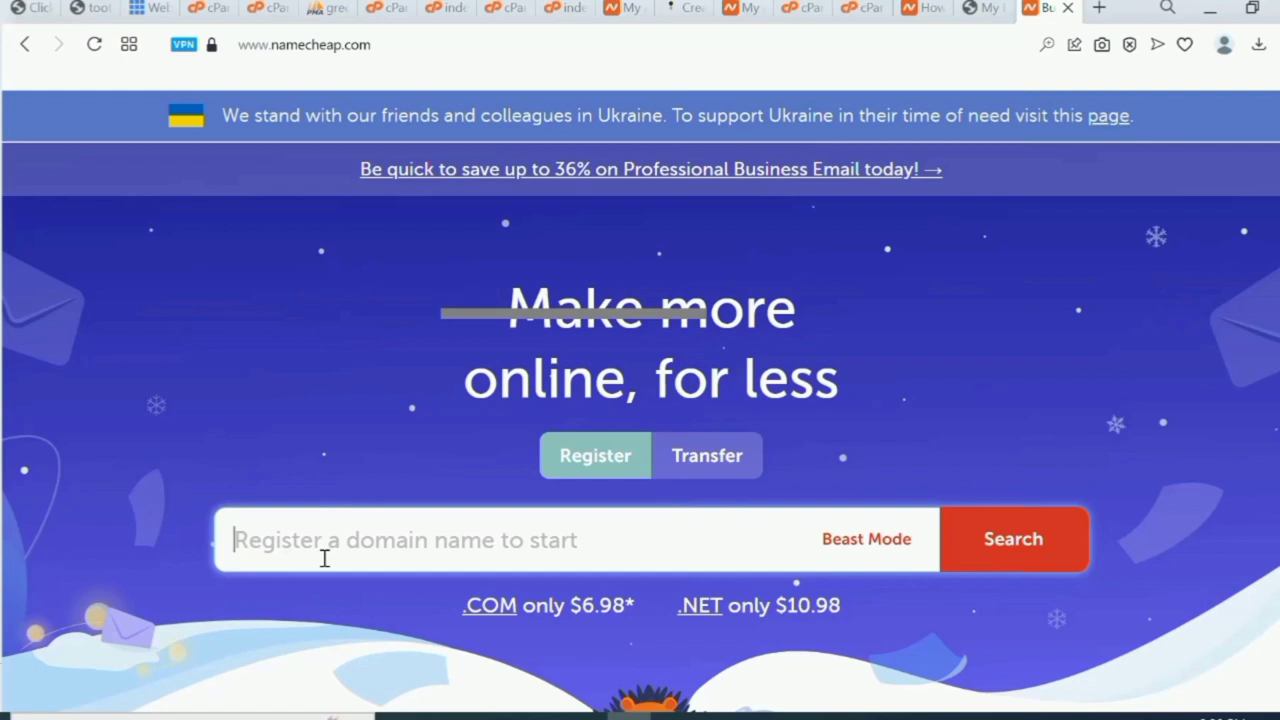
Search Namecheap for cryptobesttrade.com and find it already taken.
type("ct")
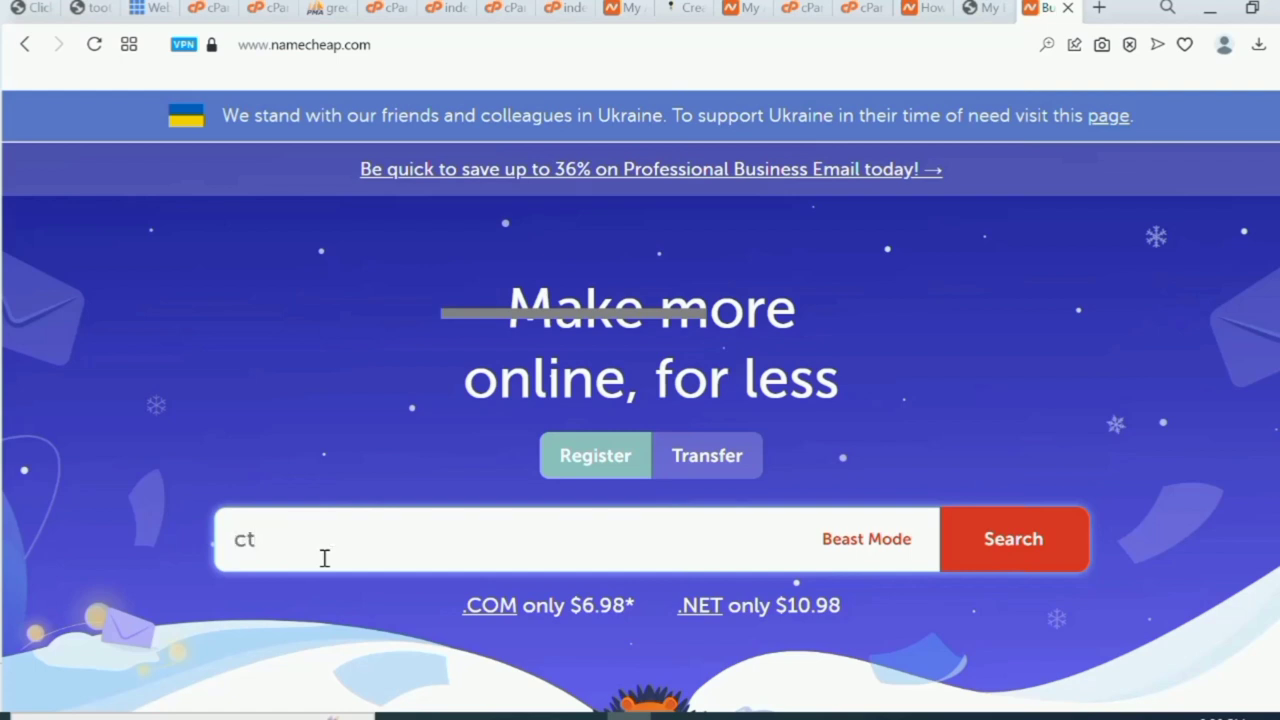
key("BackSpace")
type("ryptobesttrade")
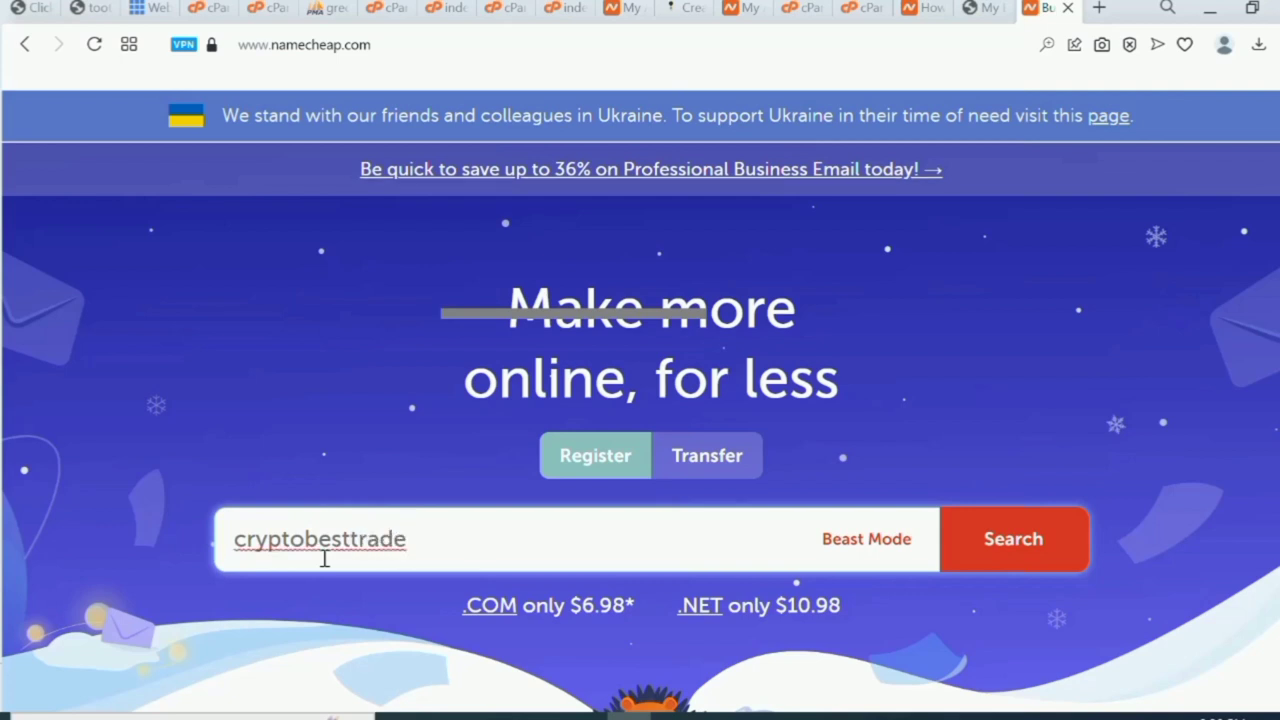
type(".com")
left_click(1008, 550)
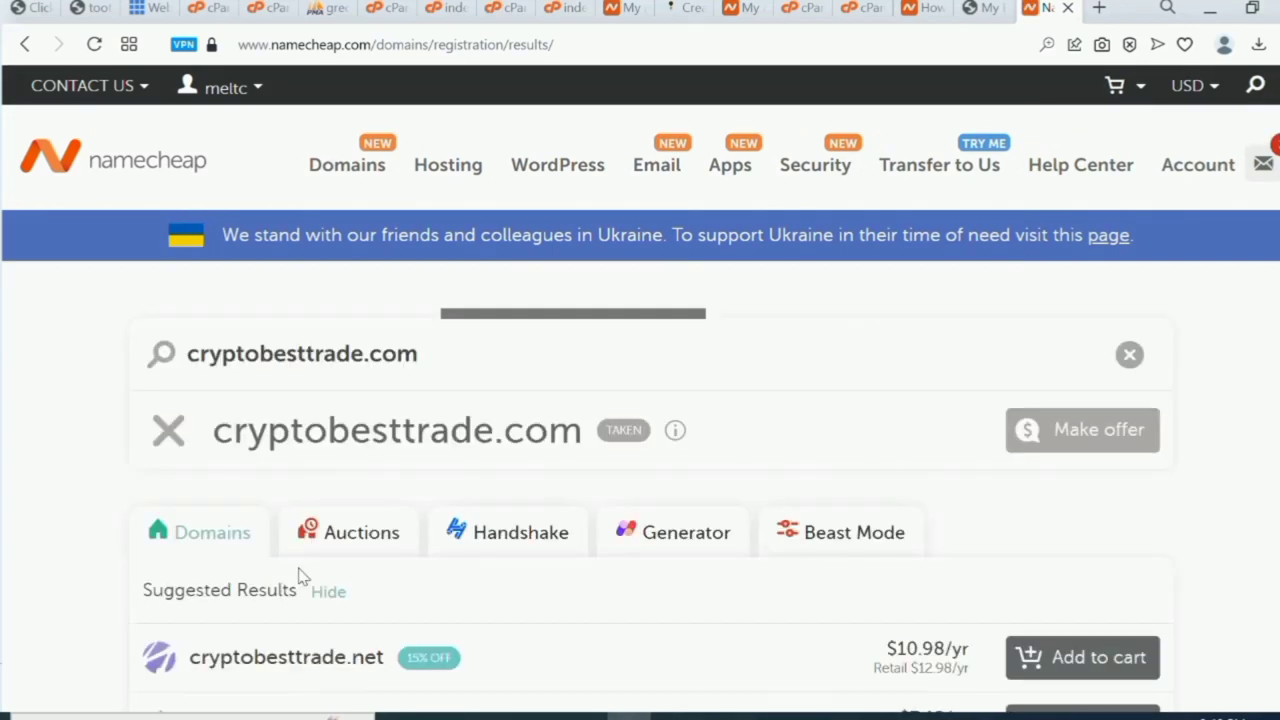
Change the search to cryptobesttradexx.com and add the available domain to the cart.
left_click(362, 353)
type("xx")
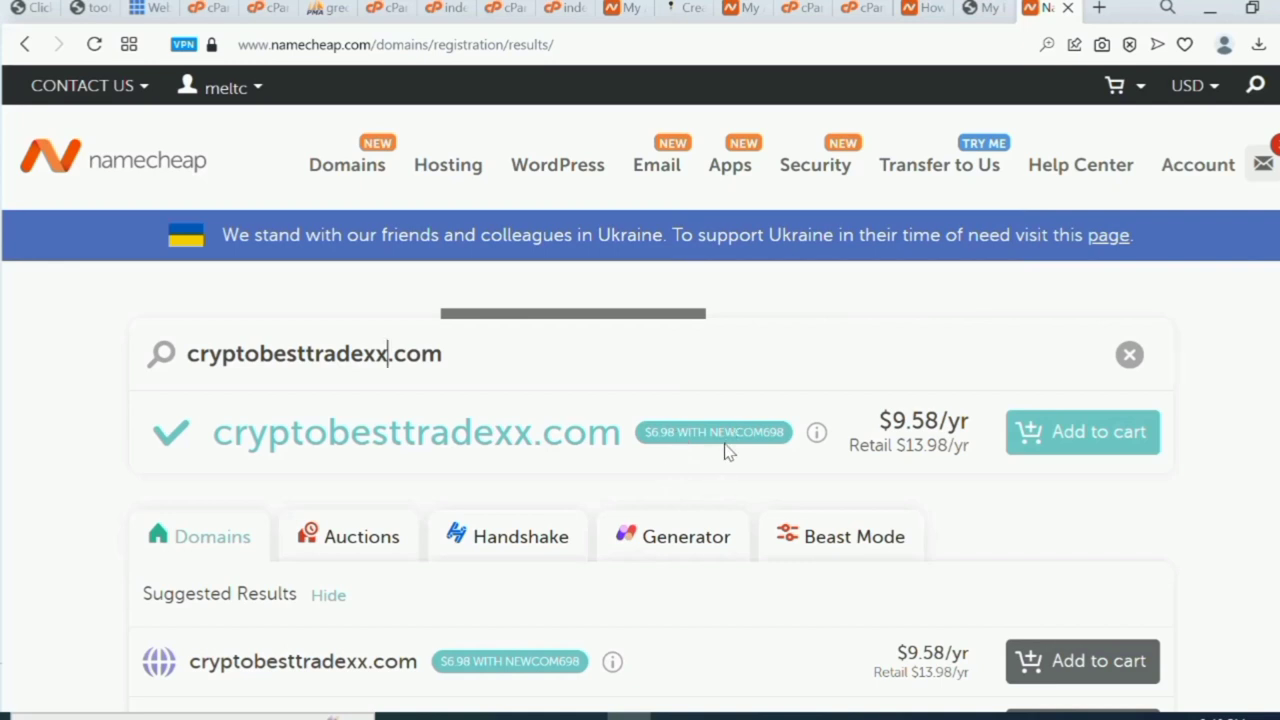
left_click_drag(722, 452, 728, 458)
left_click(1105, 446)
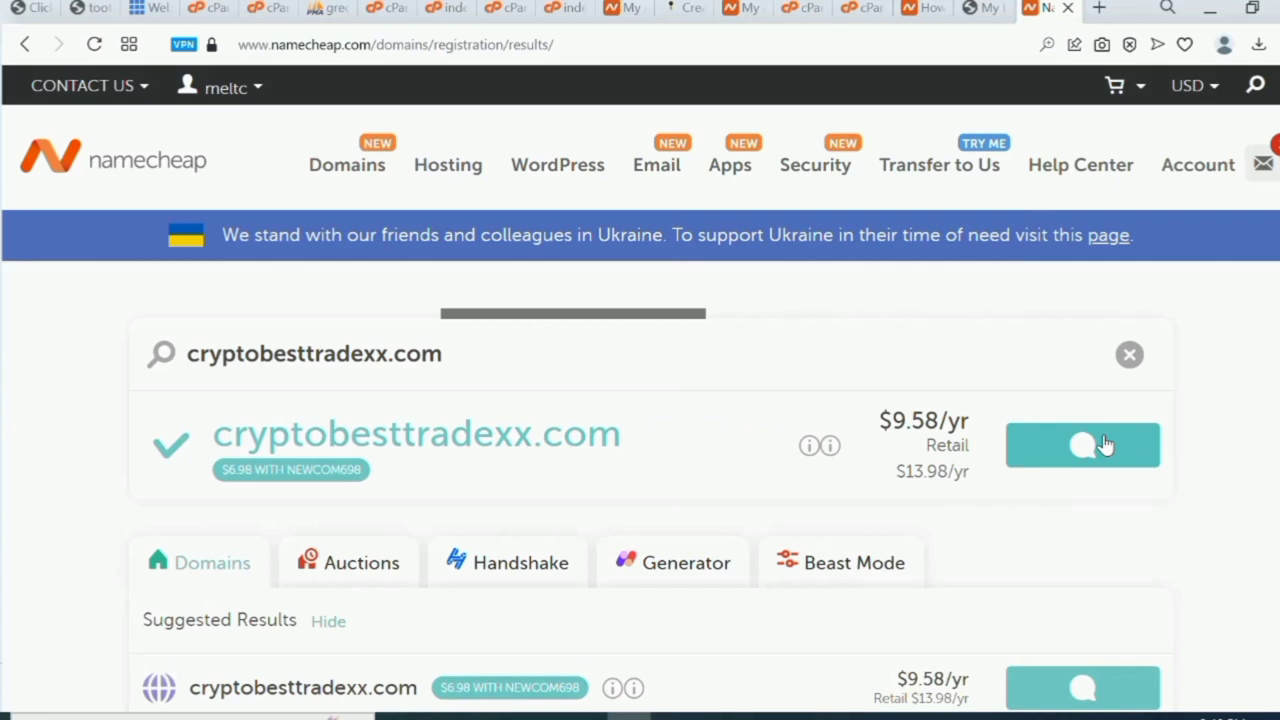
Order the Stellar shared hosting plan at $22.88/yr, then open a new browser tab.
left_click(462, 170)
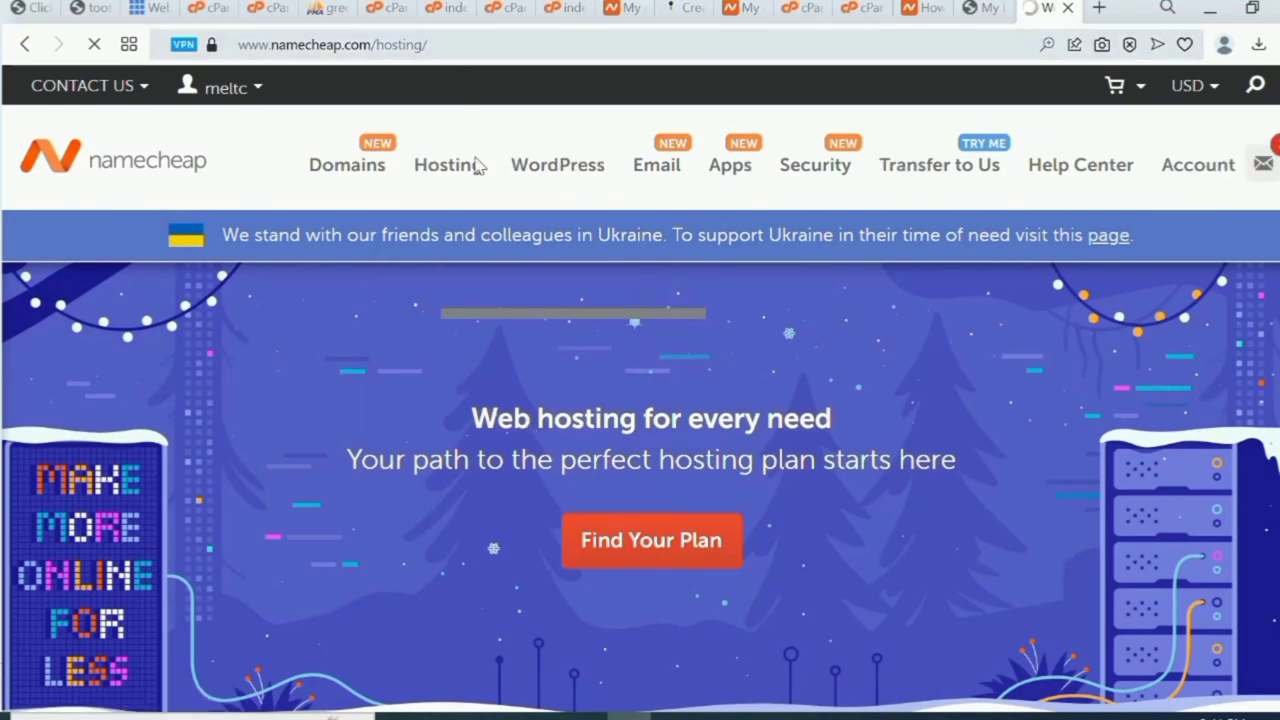
mouse_move(457, 177)
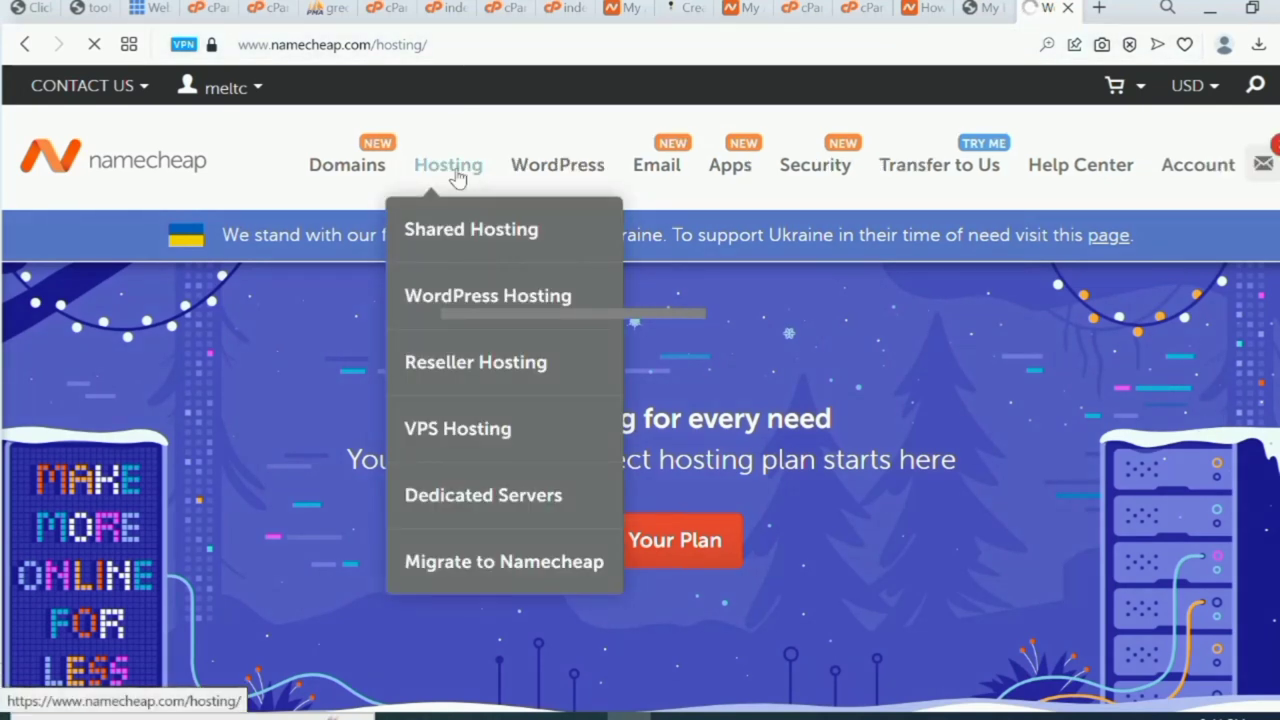
left_click(460, 236)
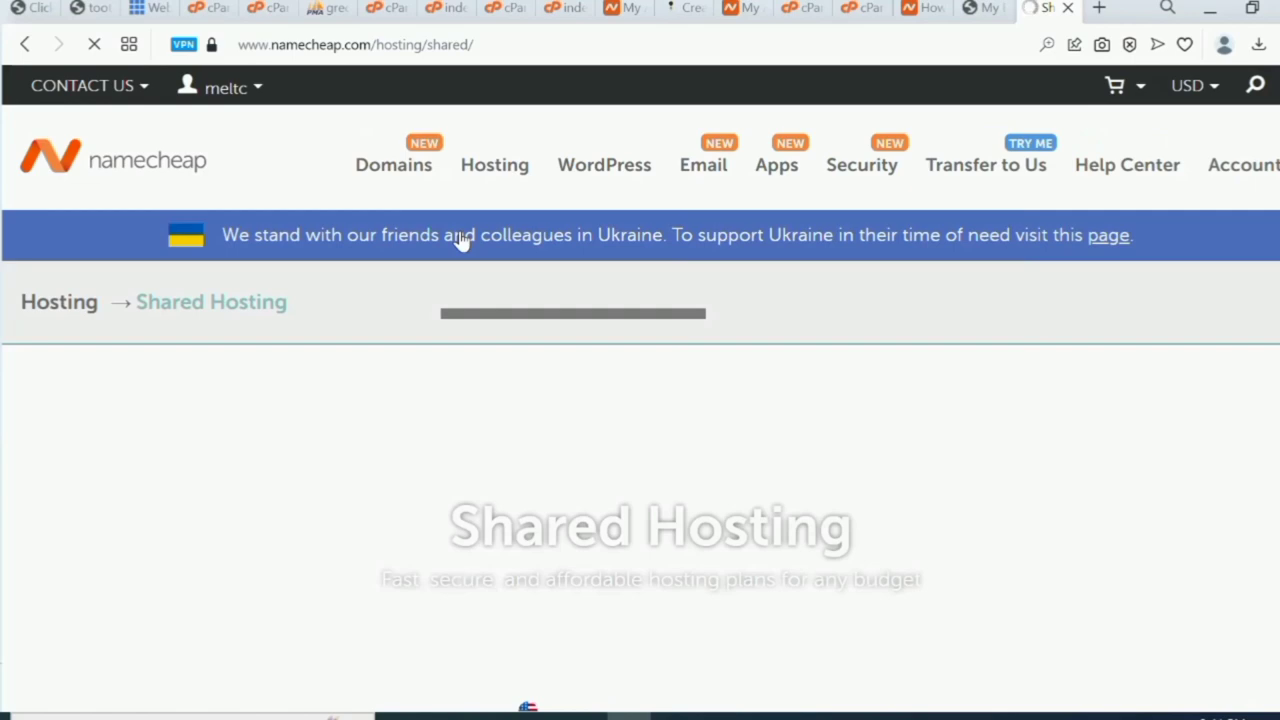
scroll(527, 529, "down", 7)
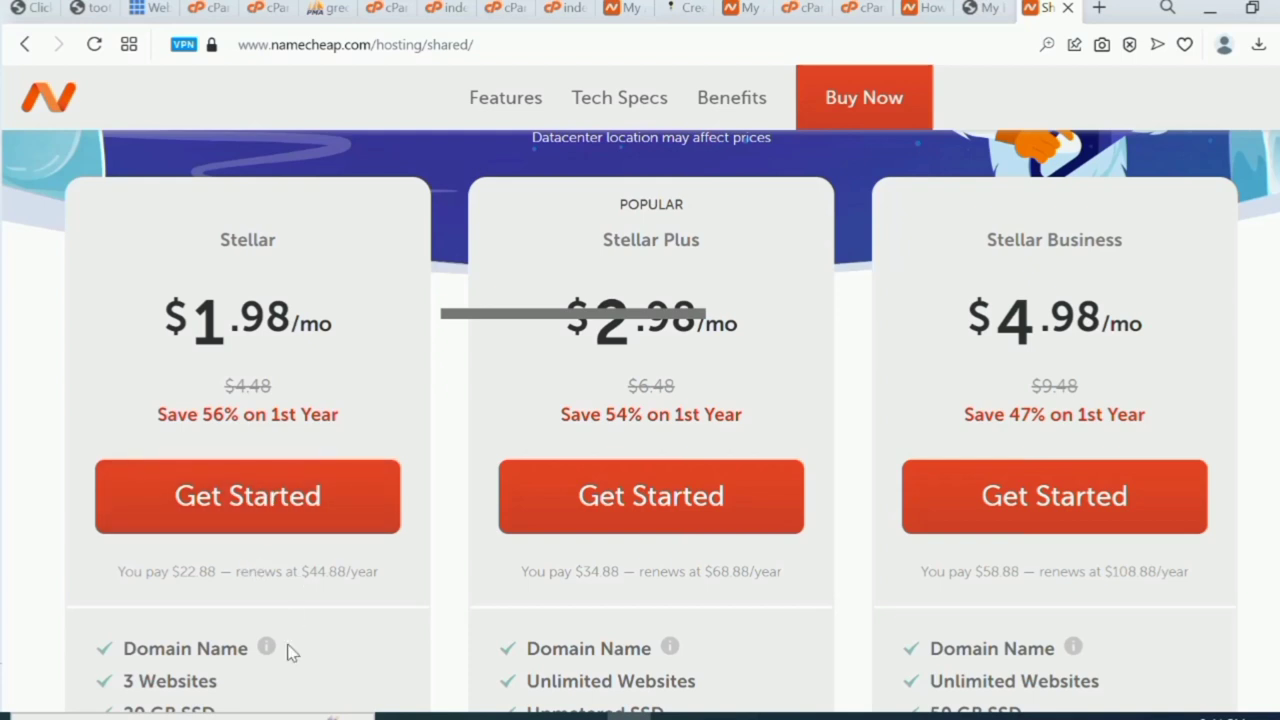
scroll(288, 652, "down", 2)
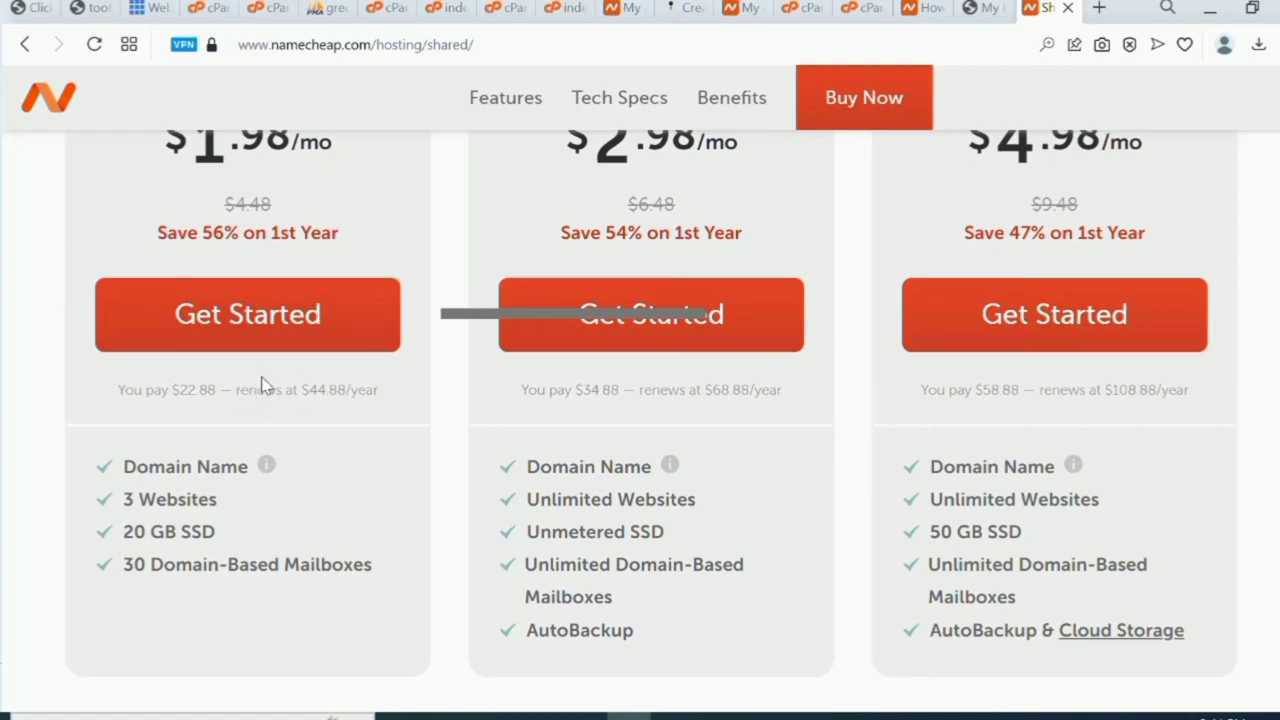
scroll(249, 572, "up", 4)
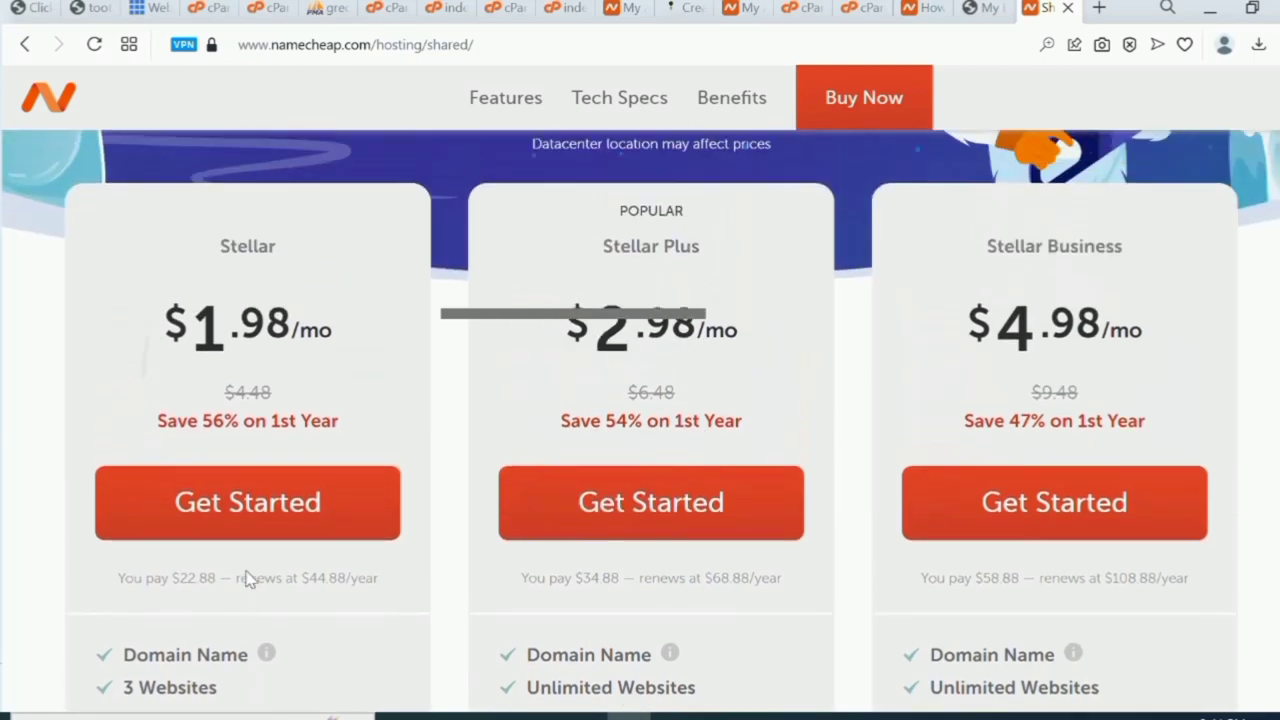
scroll(249, 580, "down", 2)
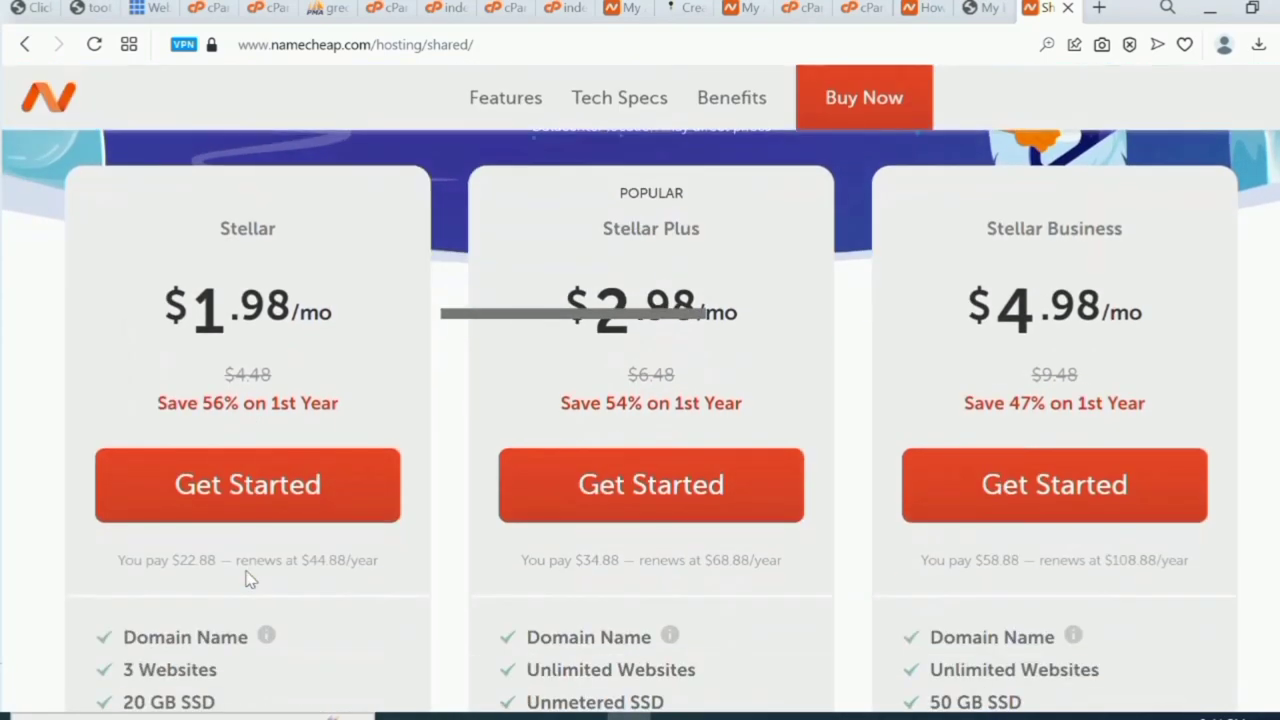
left_click(173, 507)
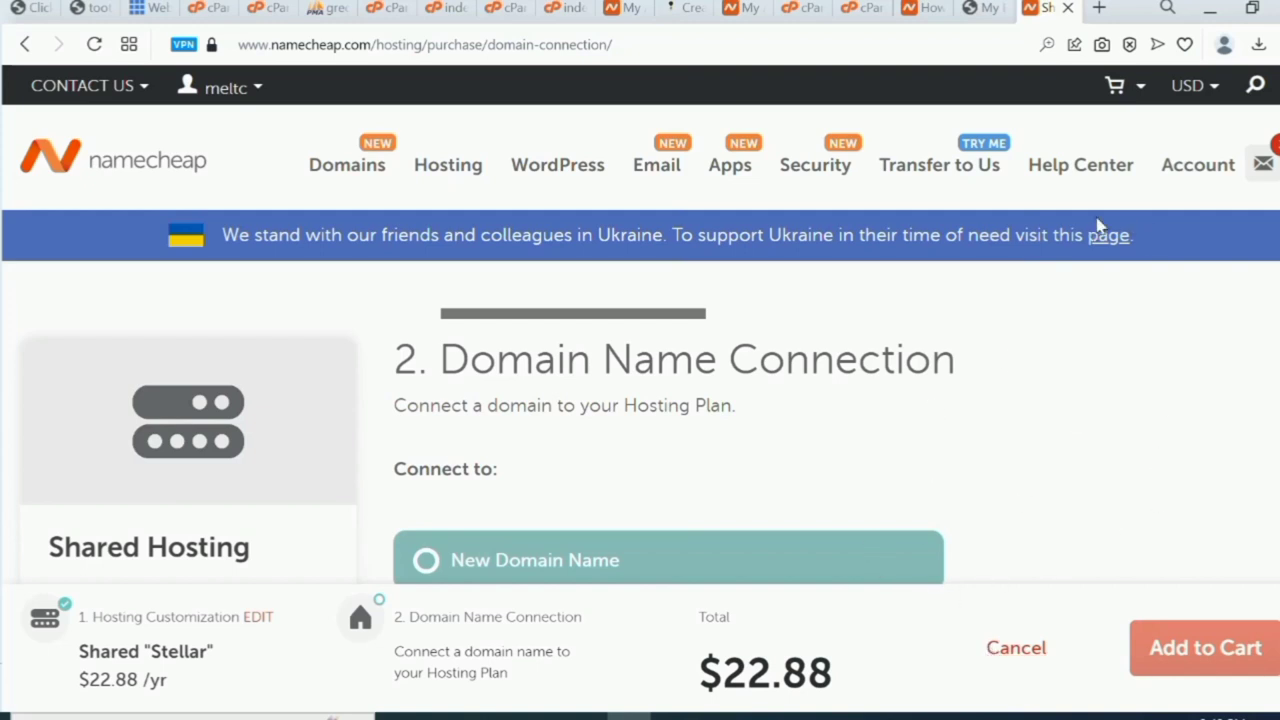
left_click(1099, 8)
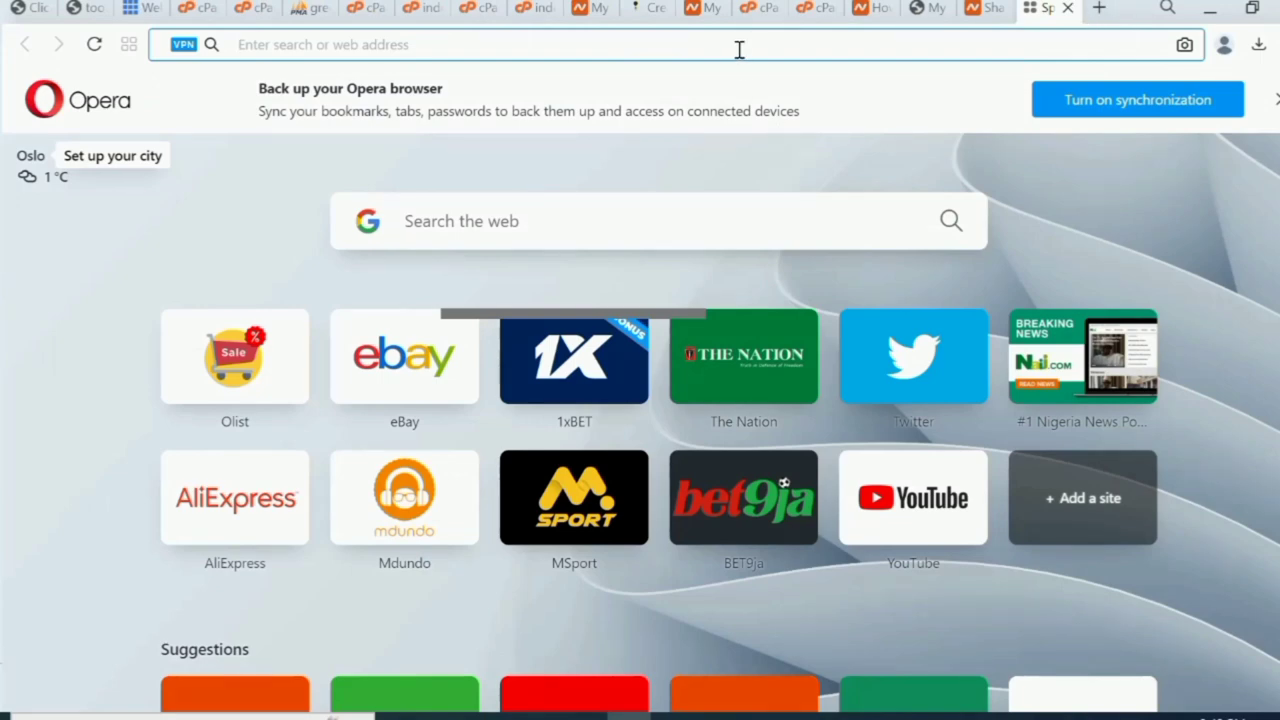
Enter cryptobesttradexx.com/cpanel in the new tab, then close it to return to Namecheap.
type("c")
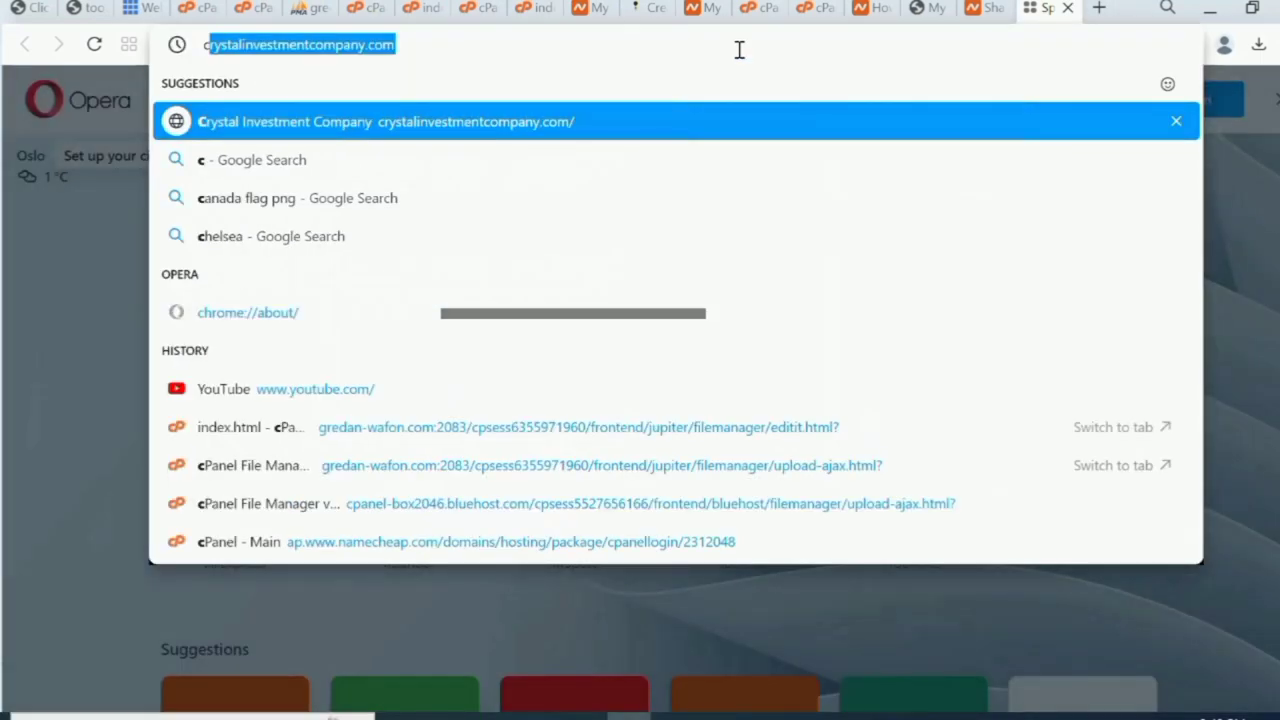
type("ryptobesttradexx.com/c")
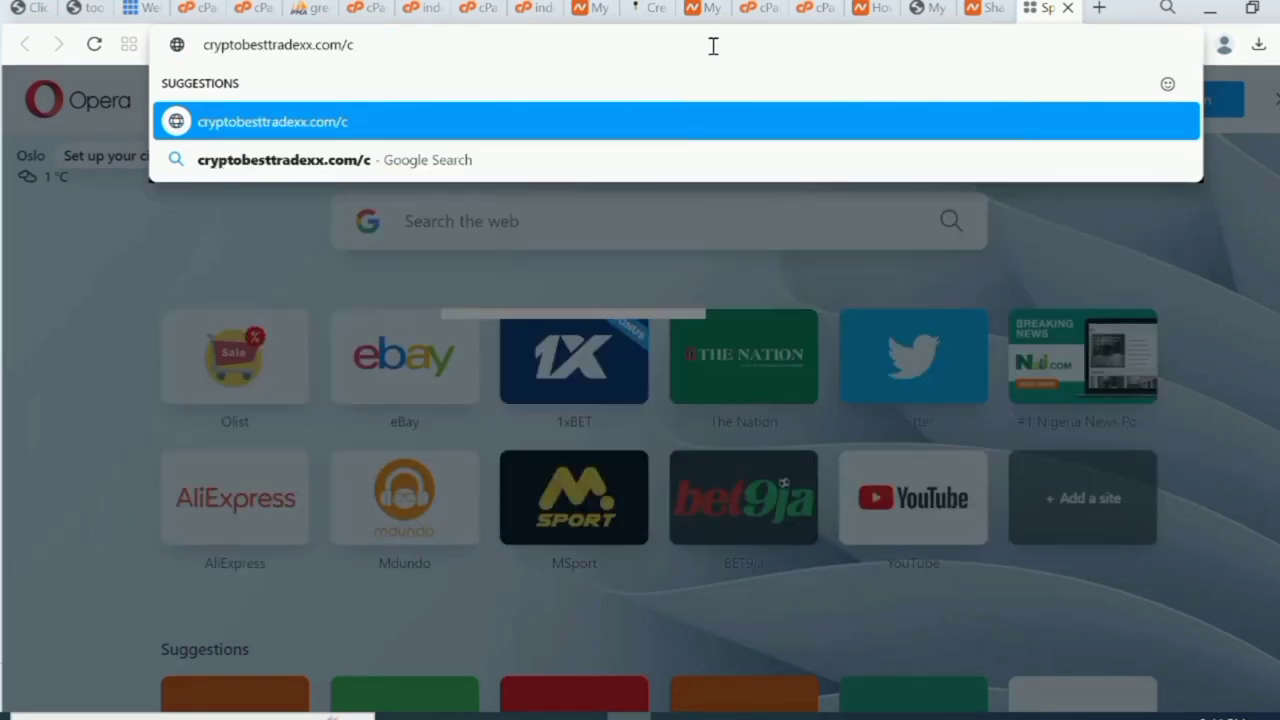
key("BackSpace")
key("BackSpace")
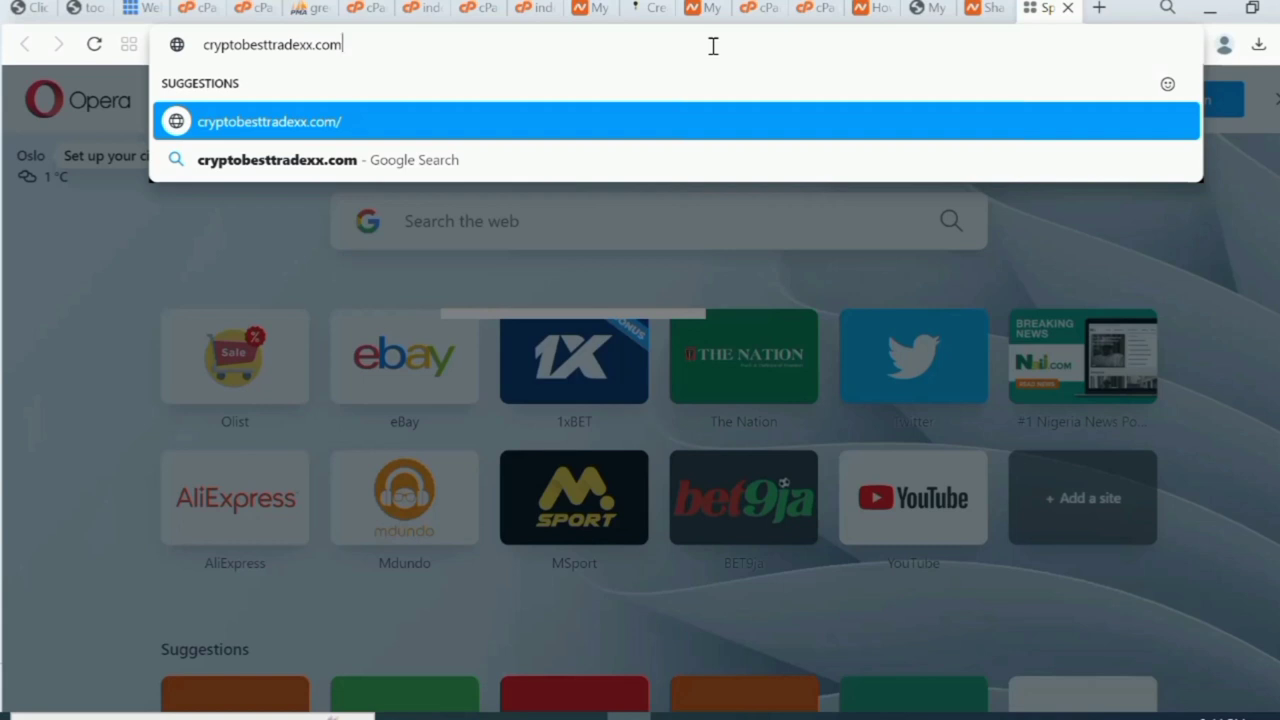
type("/cpam")
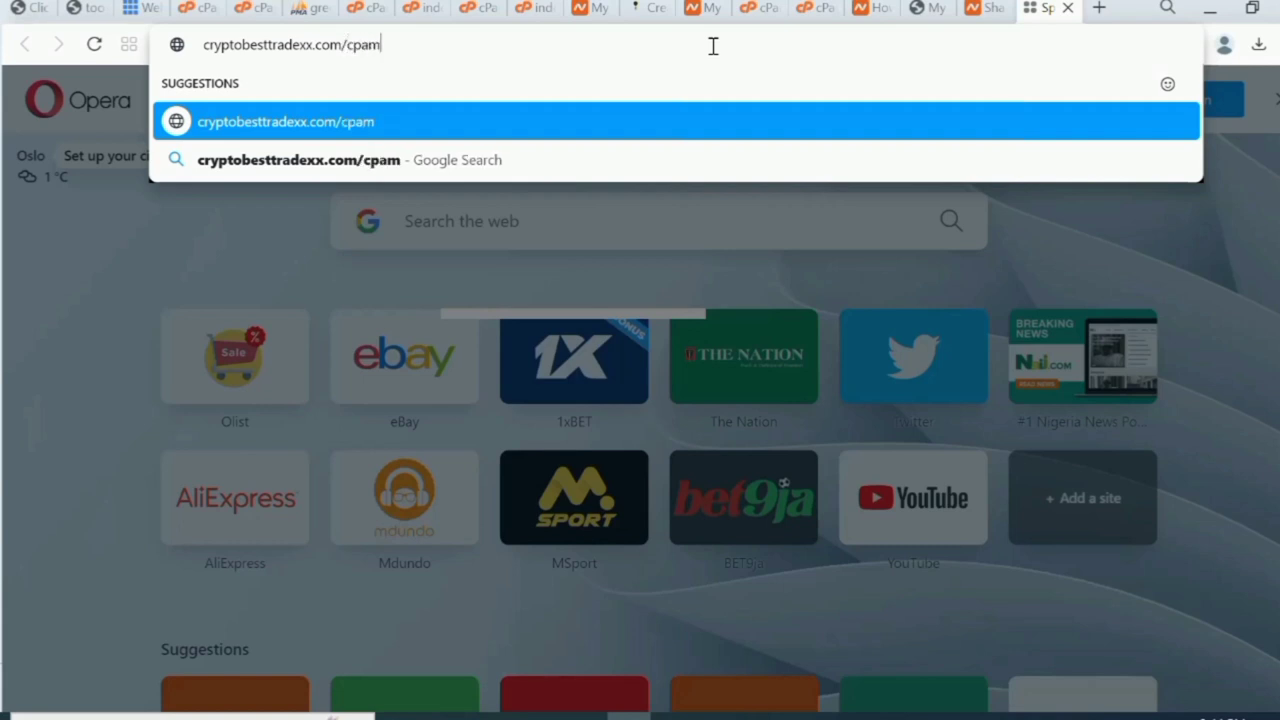
key("BackSpace")
type("m")
key("BackSpace")
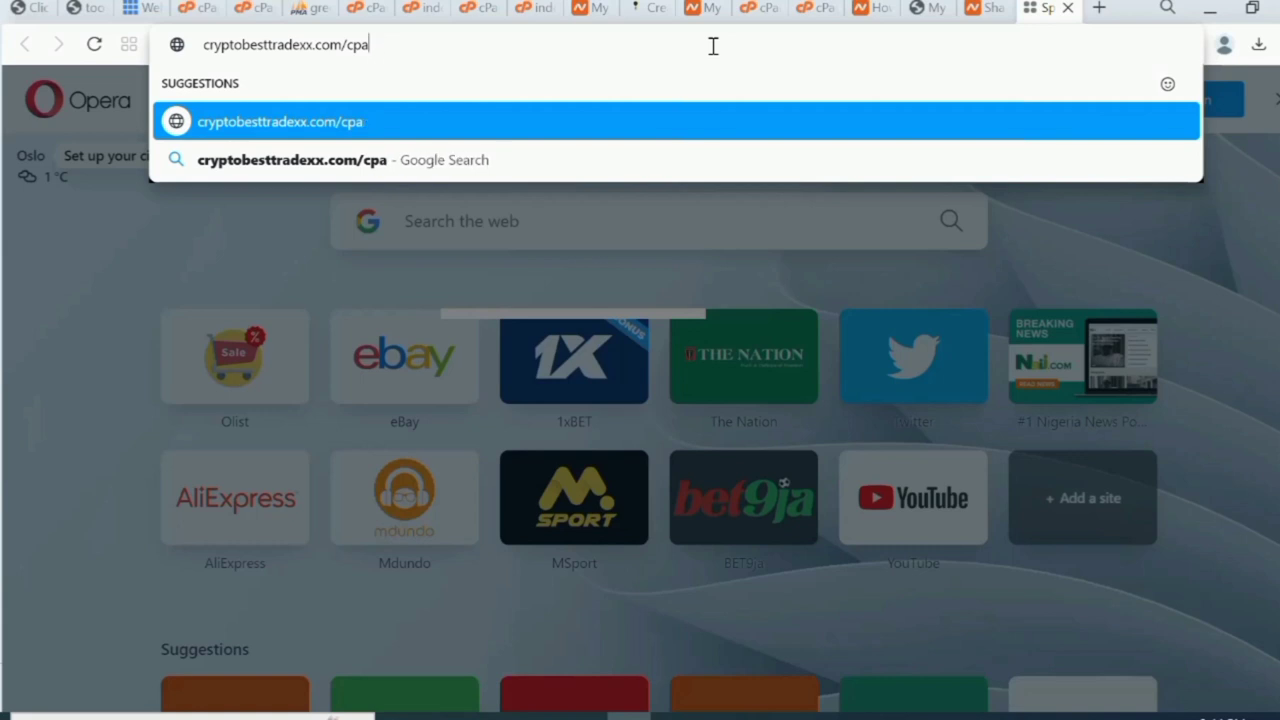
type("nel")
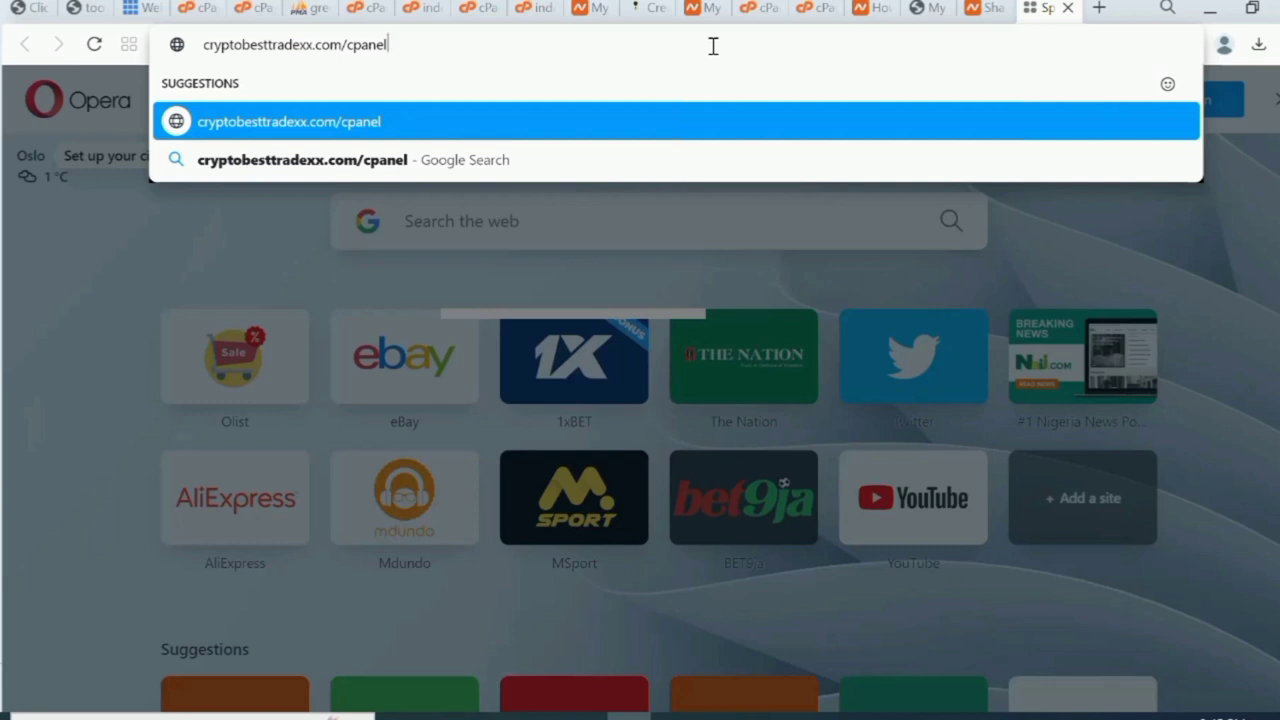
left_click(1067, 9)
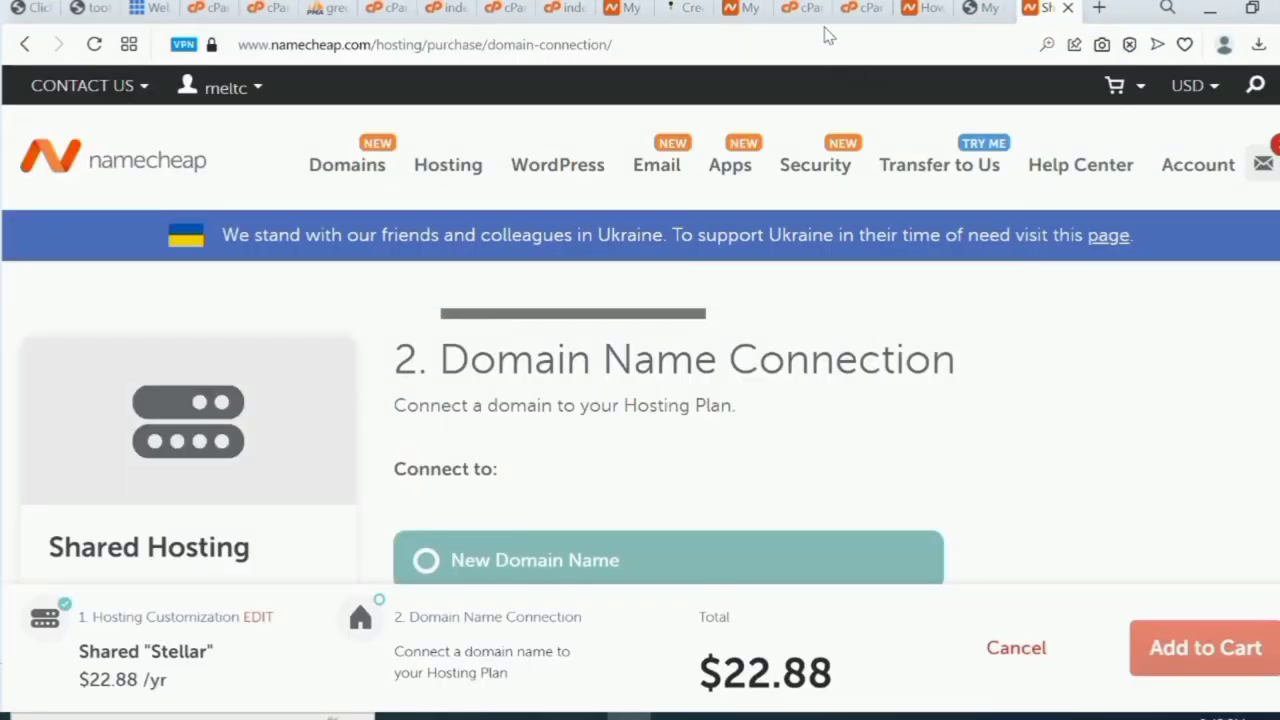
Switch to the cPanel - Main tab and scroll to the Softaculous Apps Installer section.
mouse_move(778, 24)
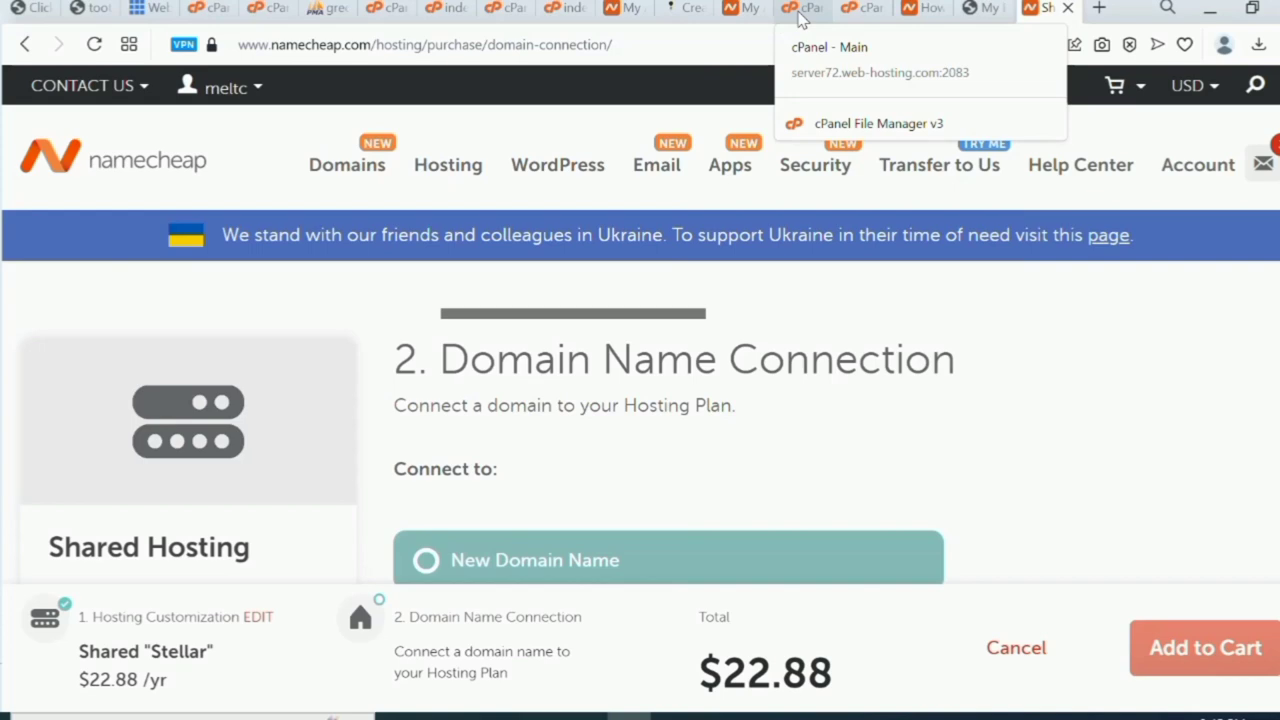
left_click(800, 10)
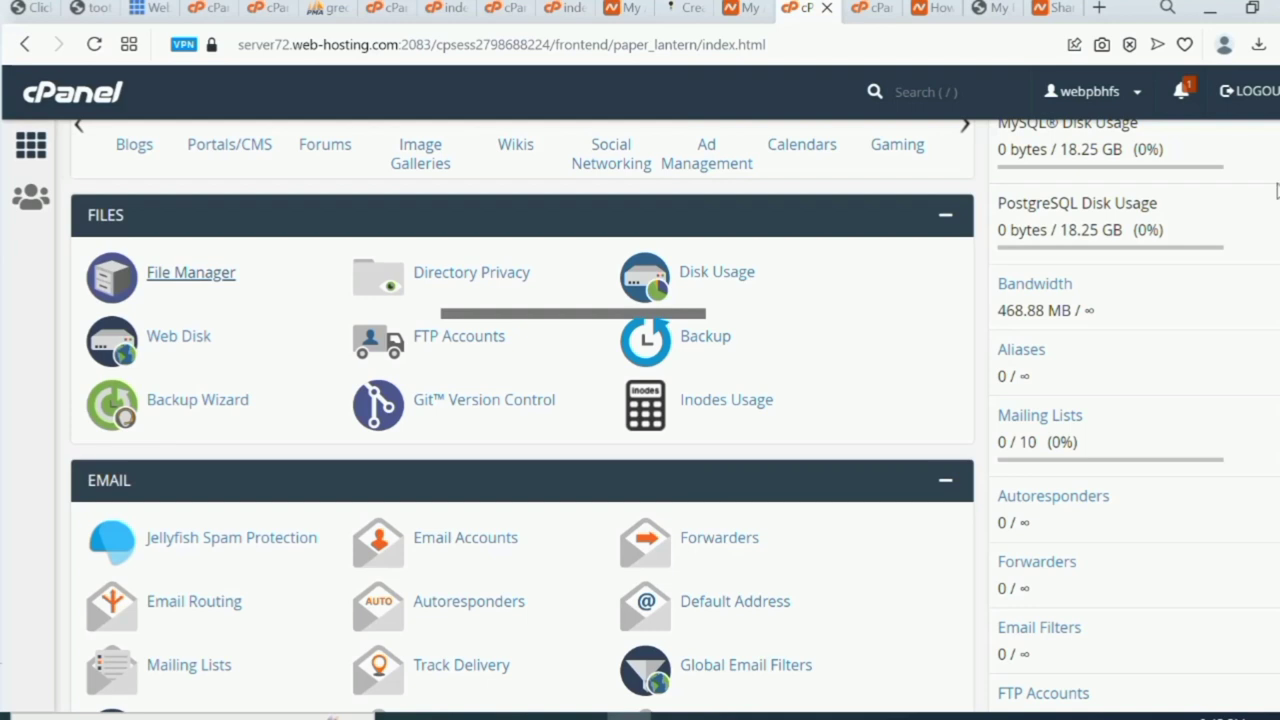
scroll(522, 416, "down", 3)
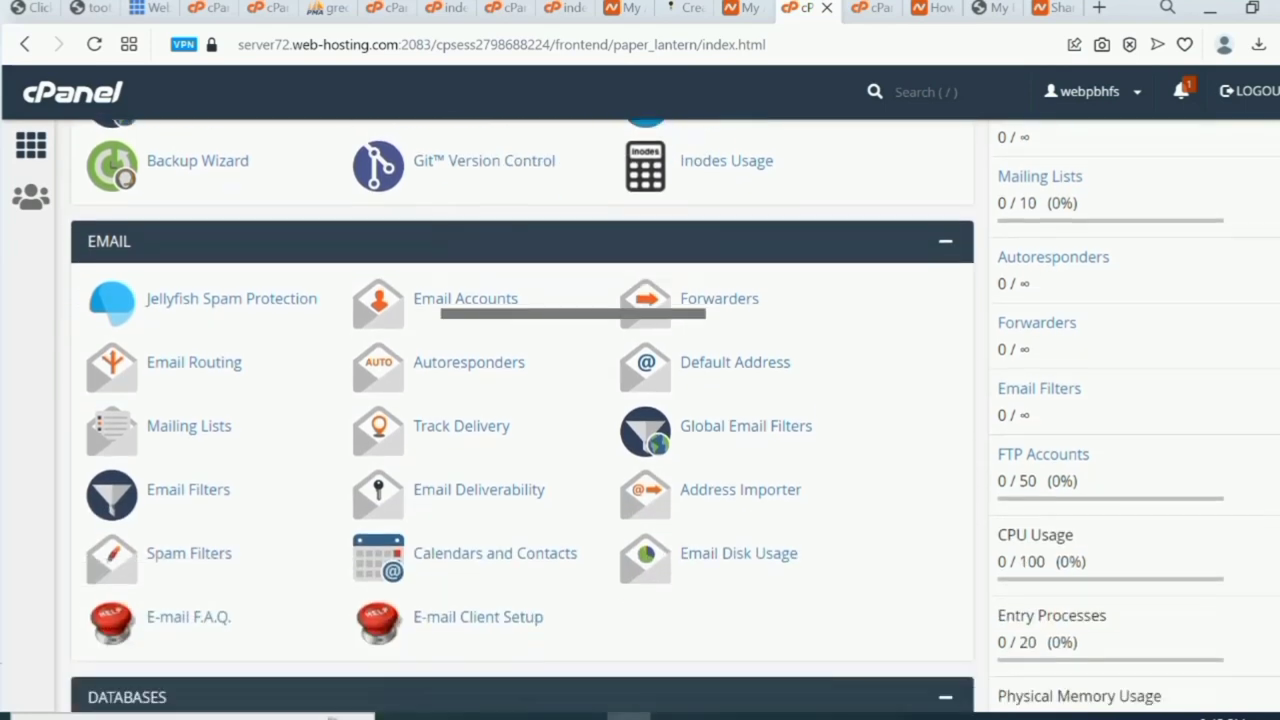
scroll(522, 416, "up", 2)
scroll(522, 416, "up", 2)
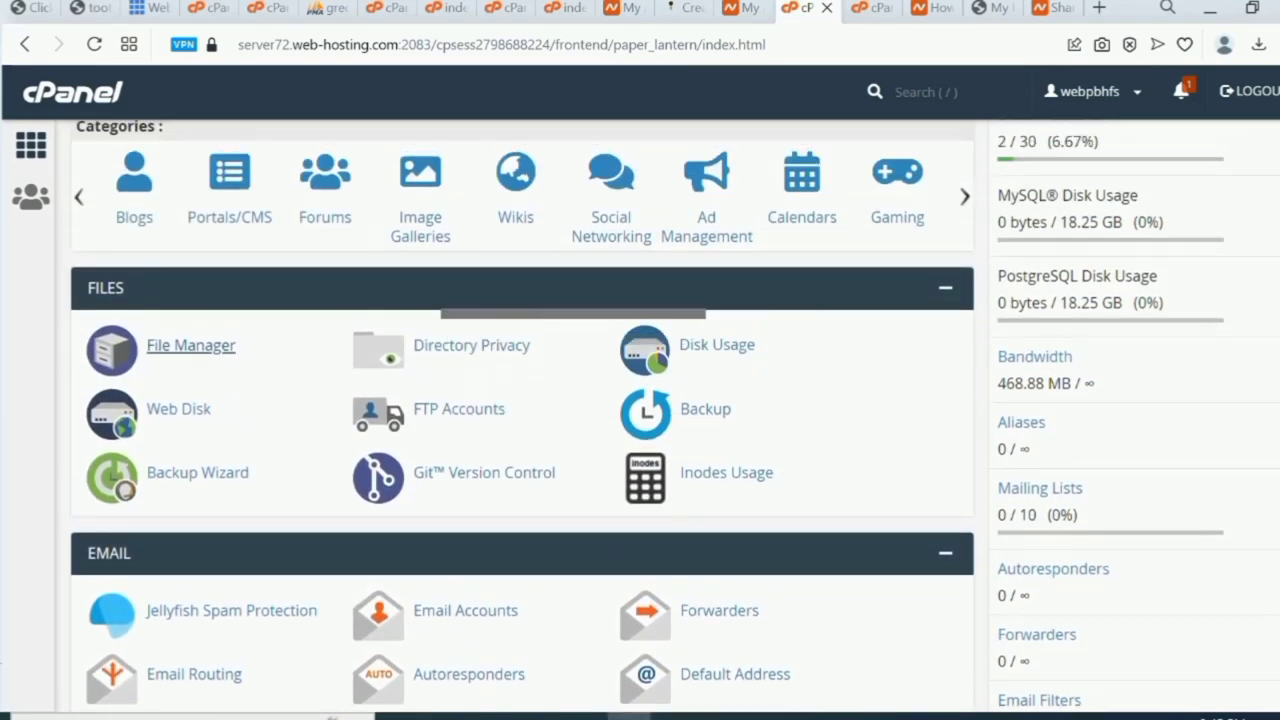
scroll(522, 416, "up", 4)
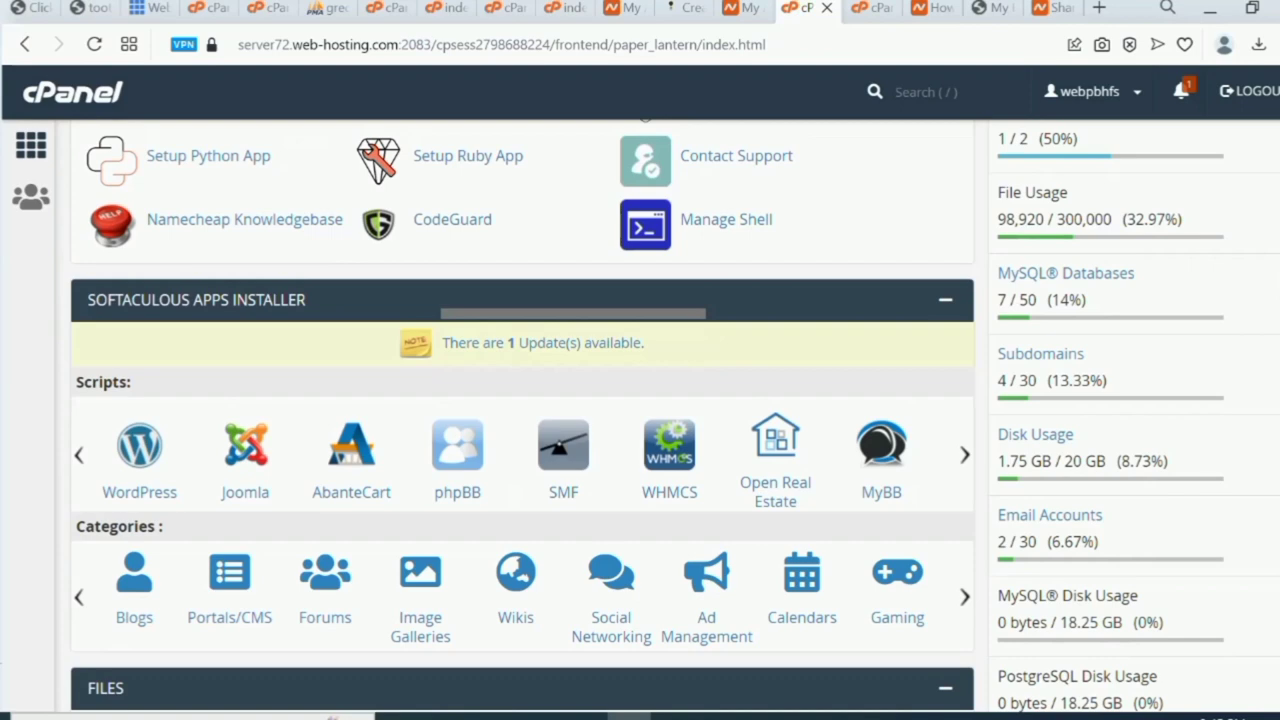
scroll(522, 416, "down", 5)
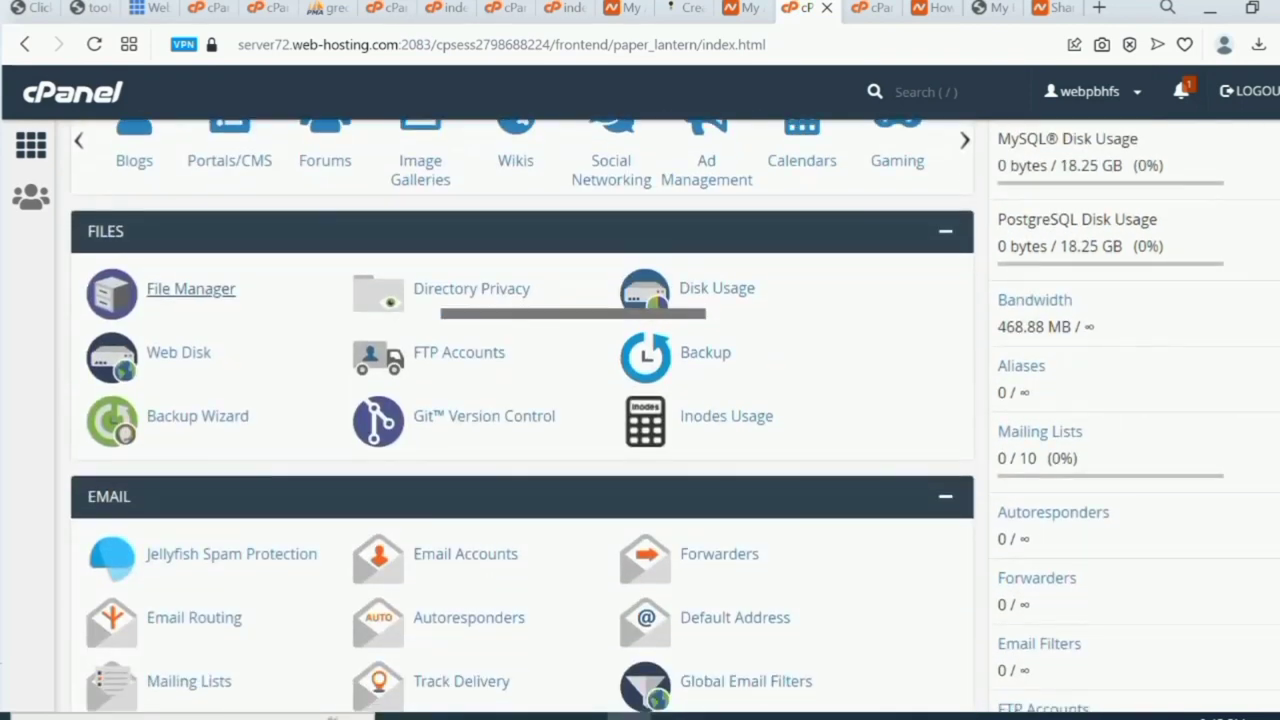
scroll(165, 303, "up", 2)
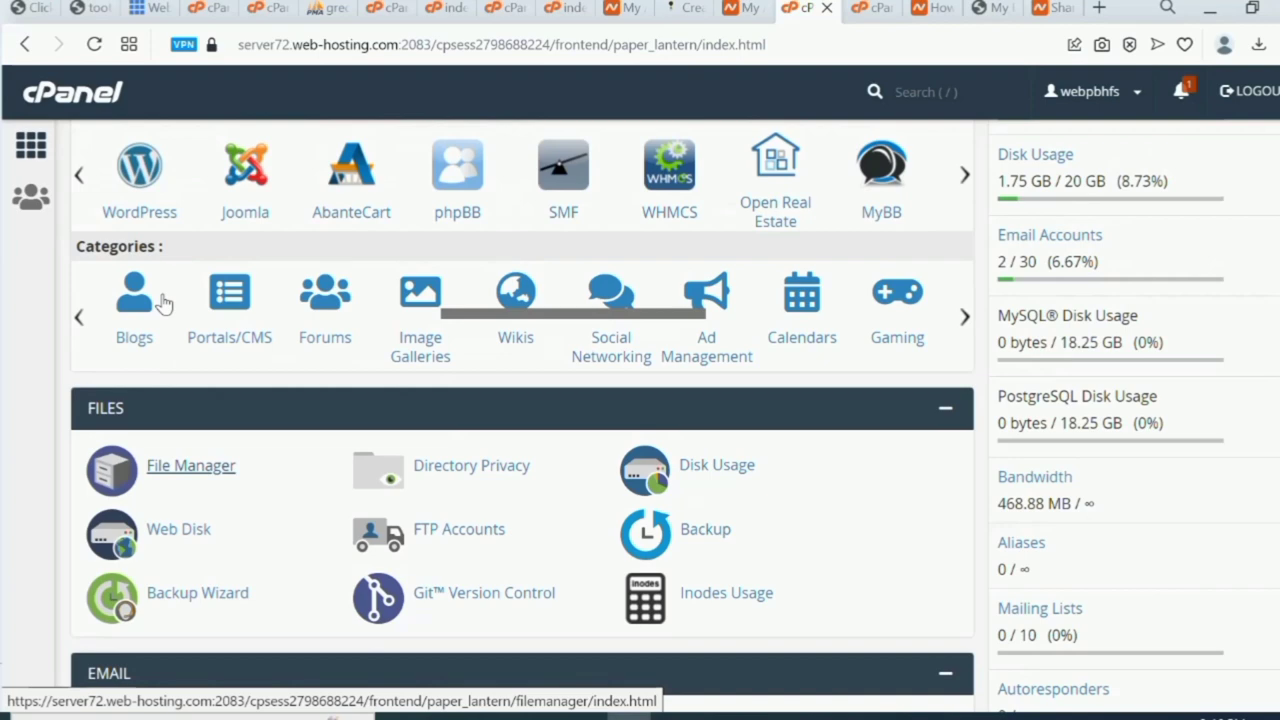
scroll(165, 303, "up", 5)
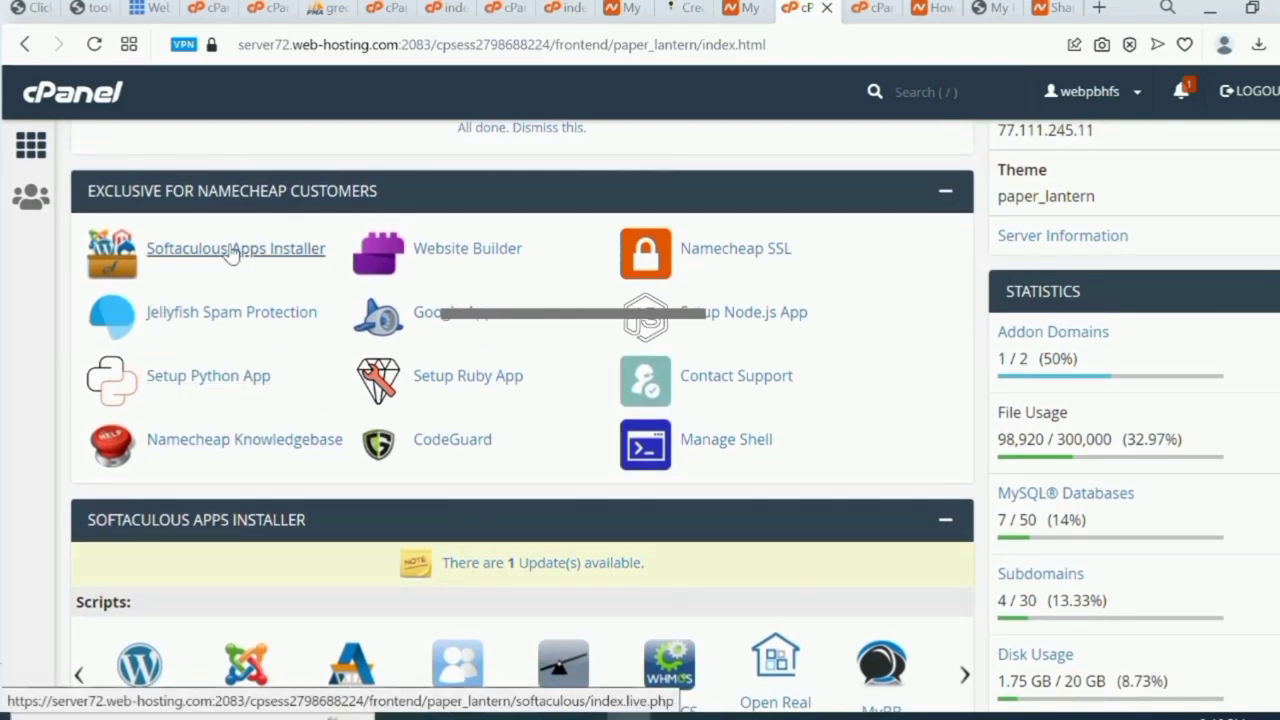
Launch Softaculous Apps Installer and start a WordPress install from Top Scripts.
left_click(230, 250)
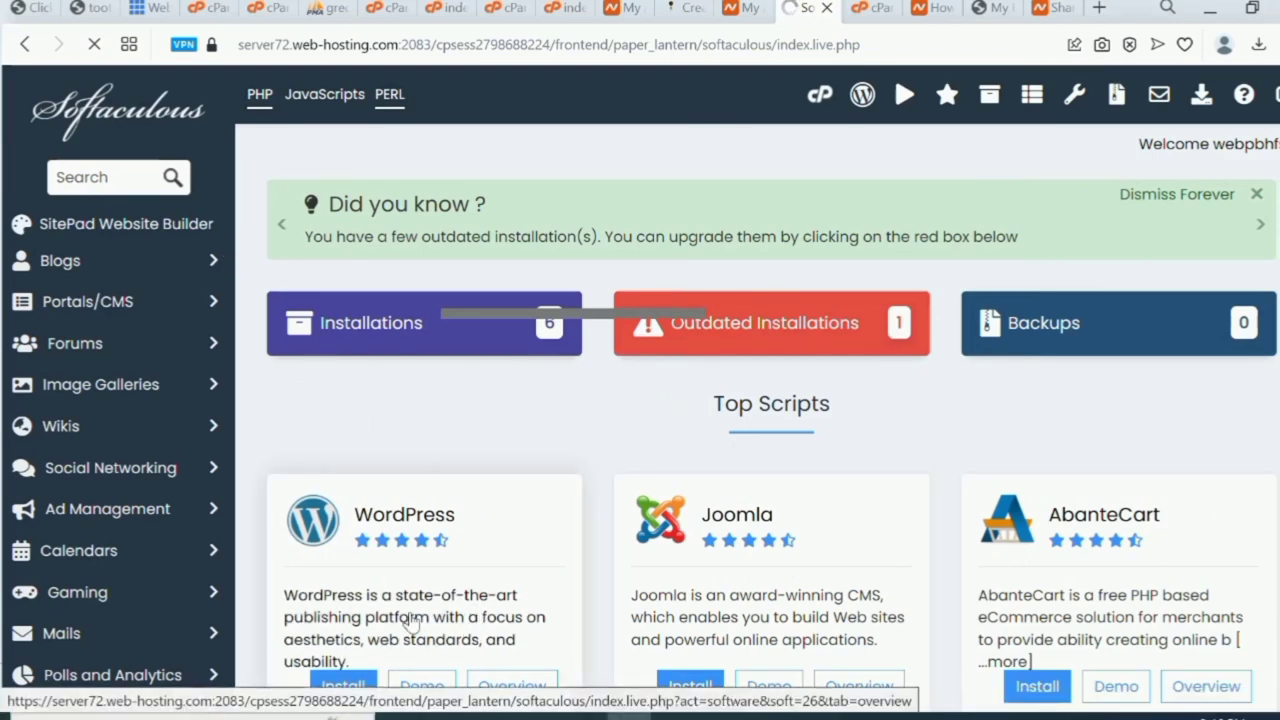
scroll(395, 614, "down", 2)
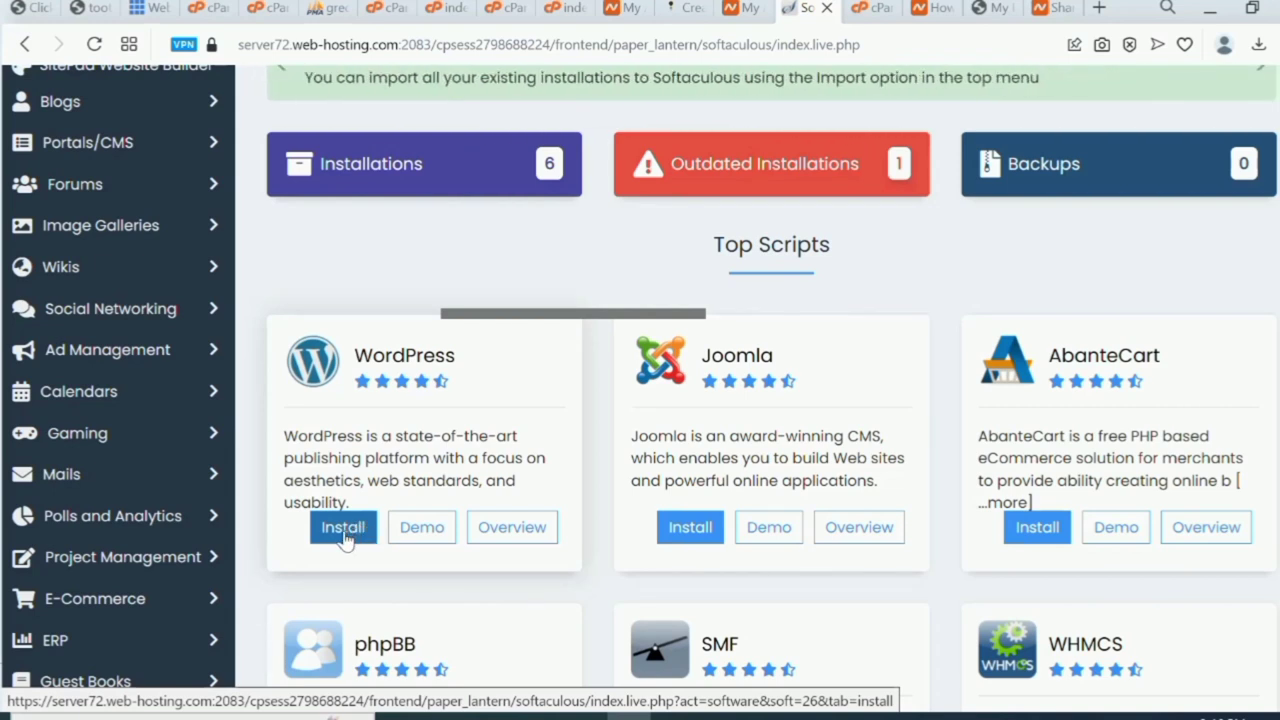
left_click(354, 537)
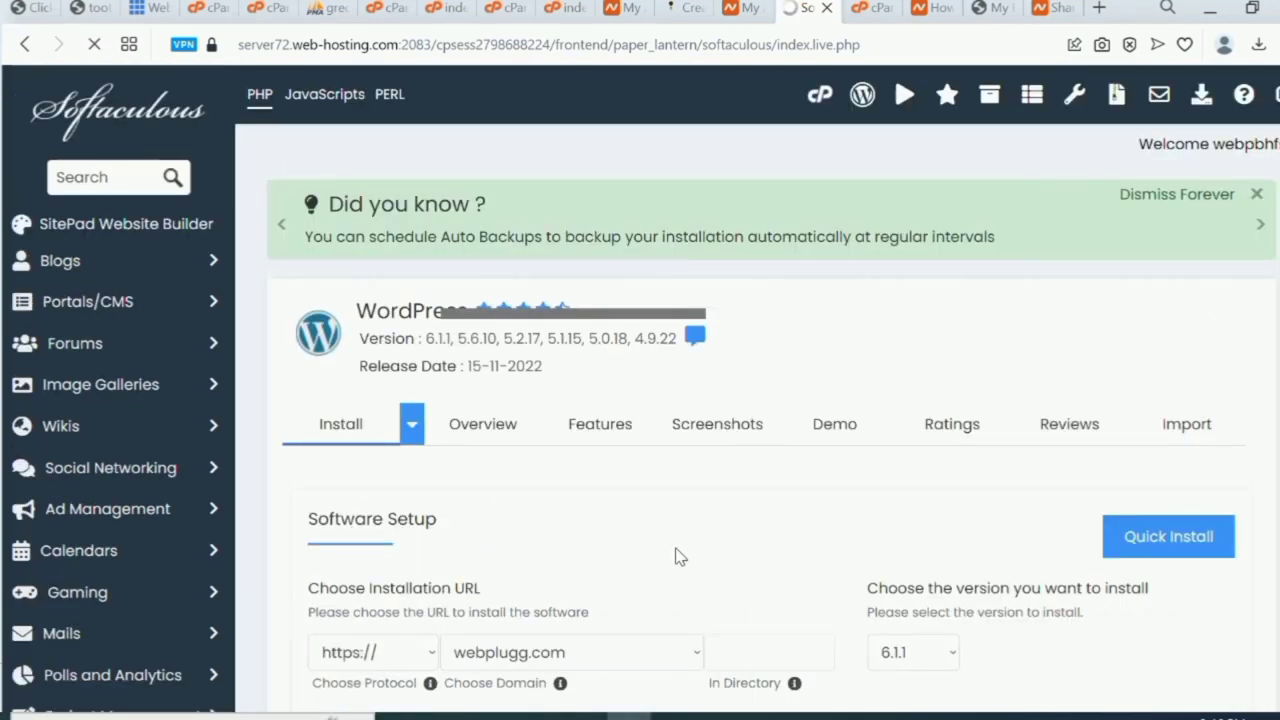
Leave the install directory blank and set the admin username to admin.
scroll(675, 557, "down", 2)
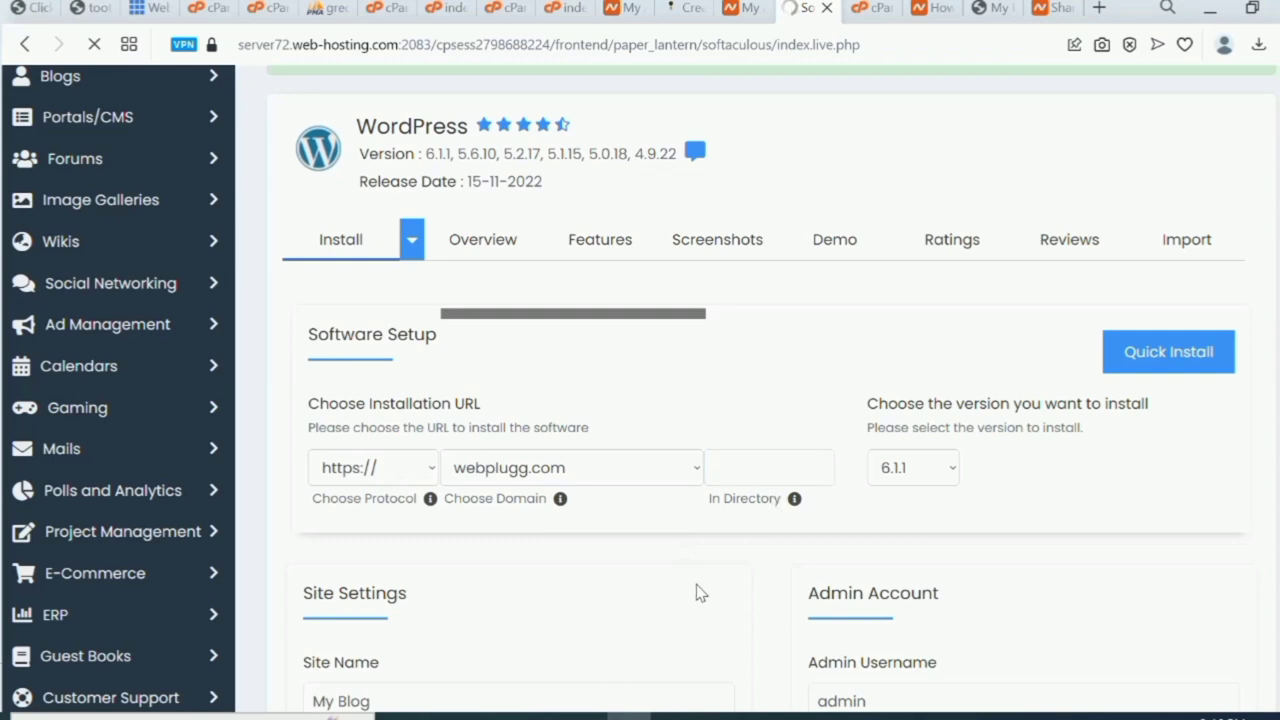
left_click(770, 470)
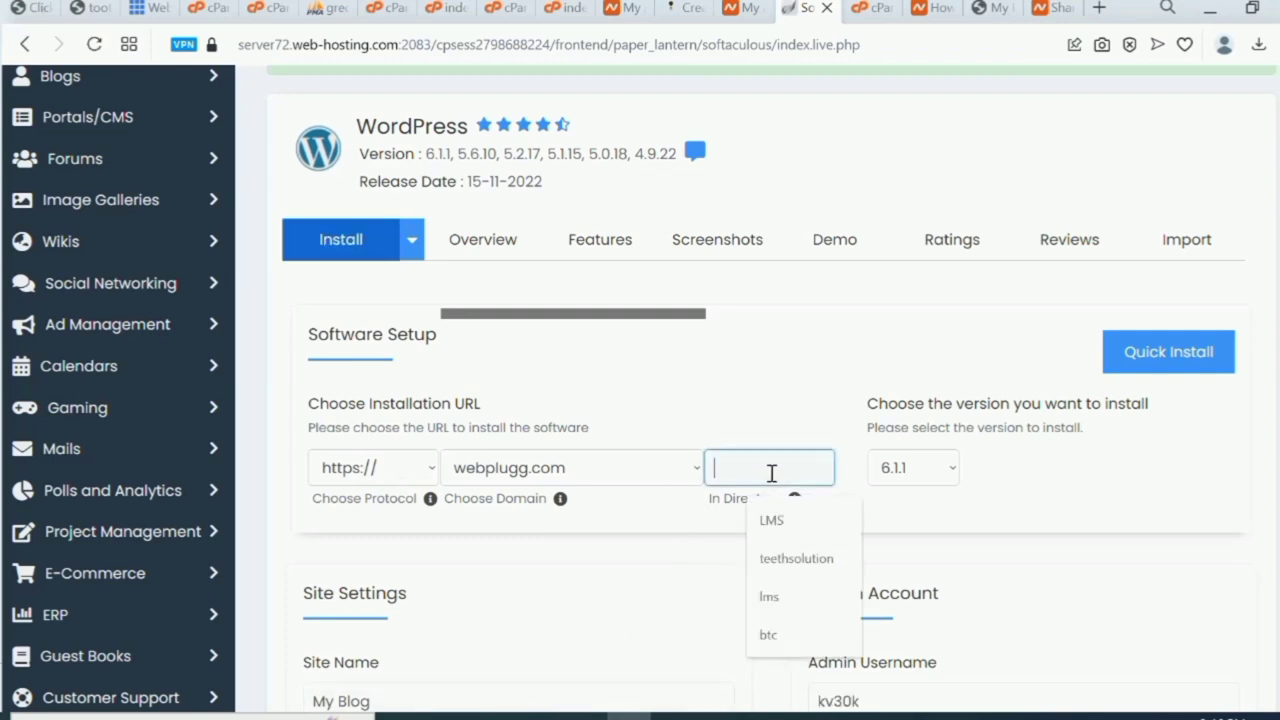
left_click(1129, 472)
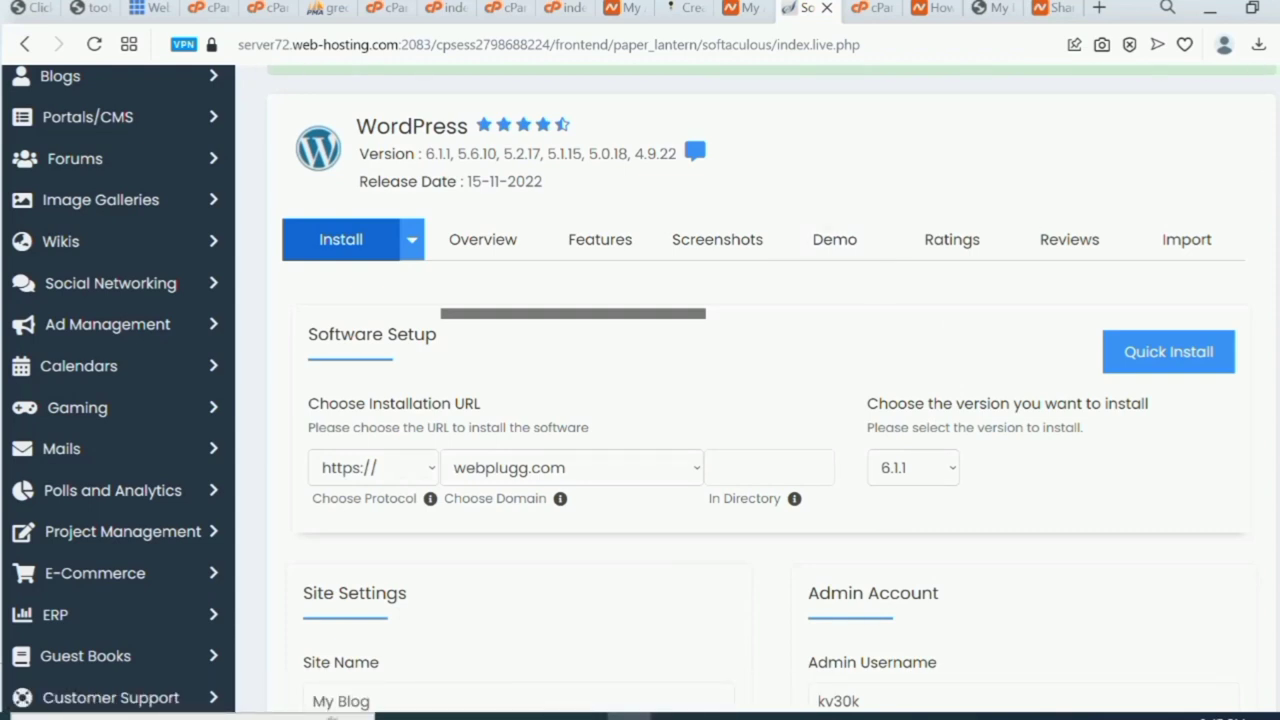
scroll(1141, 277, "down", 5)
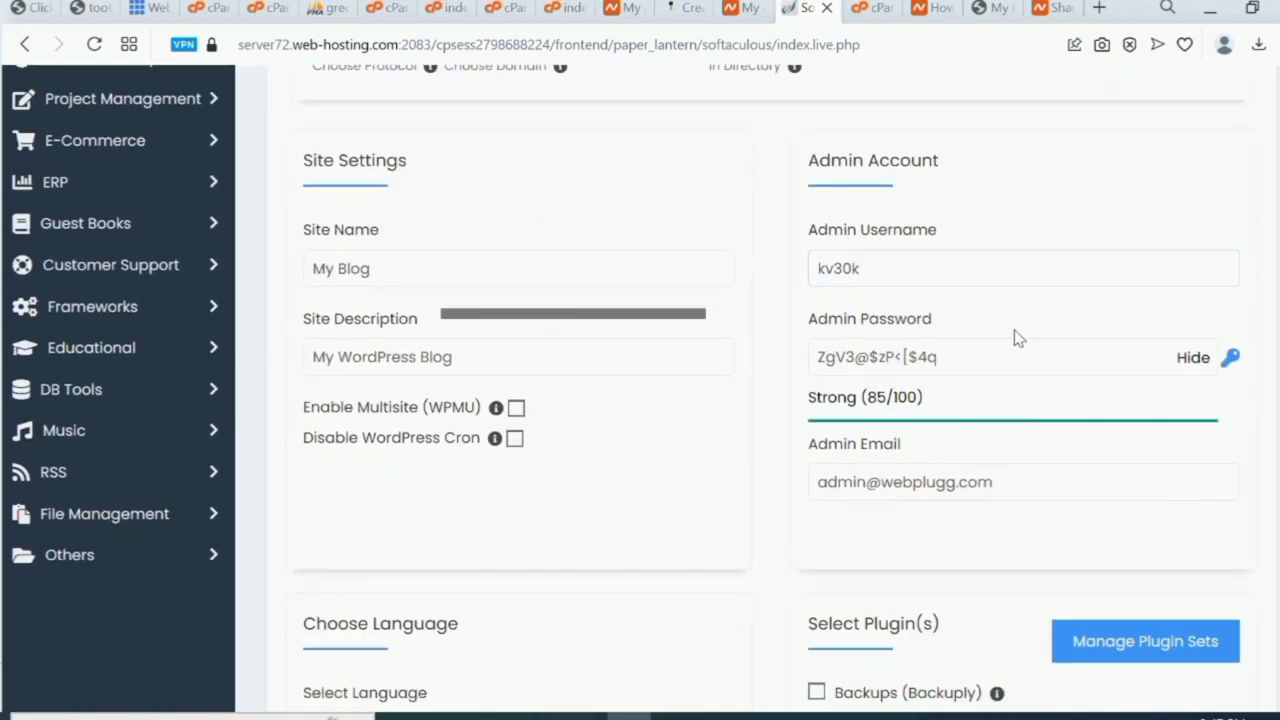
left_click(985, 266)
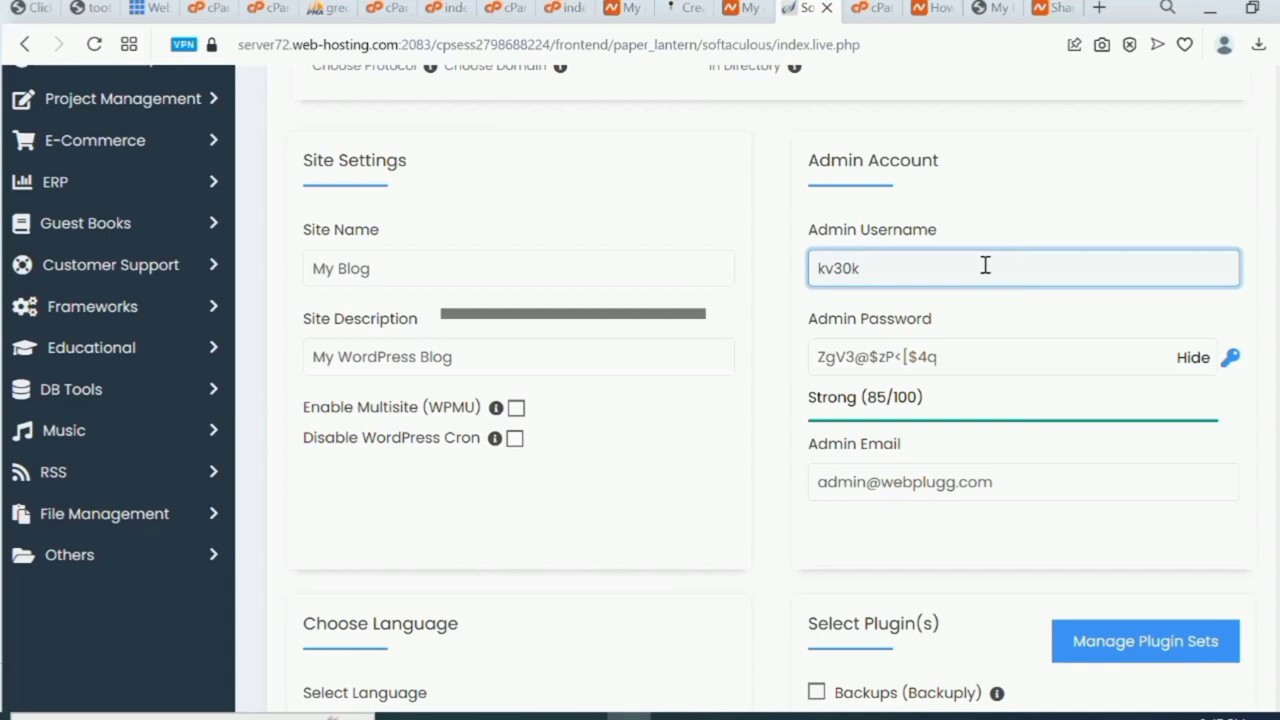
key("BackSpace")
key("BackSpace")
key("BackSpace")
key("BackSpace")
key("BackSpace")
type("admin")
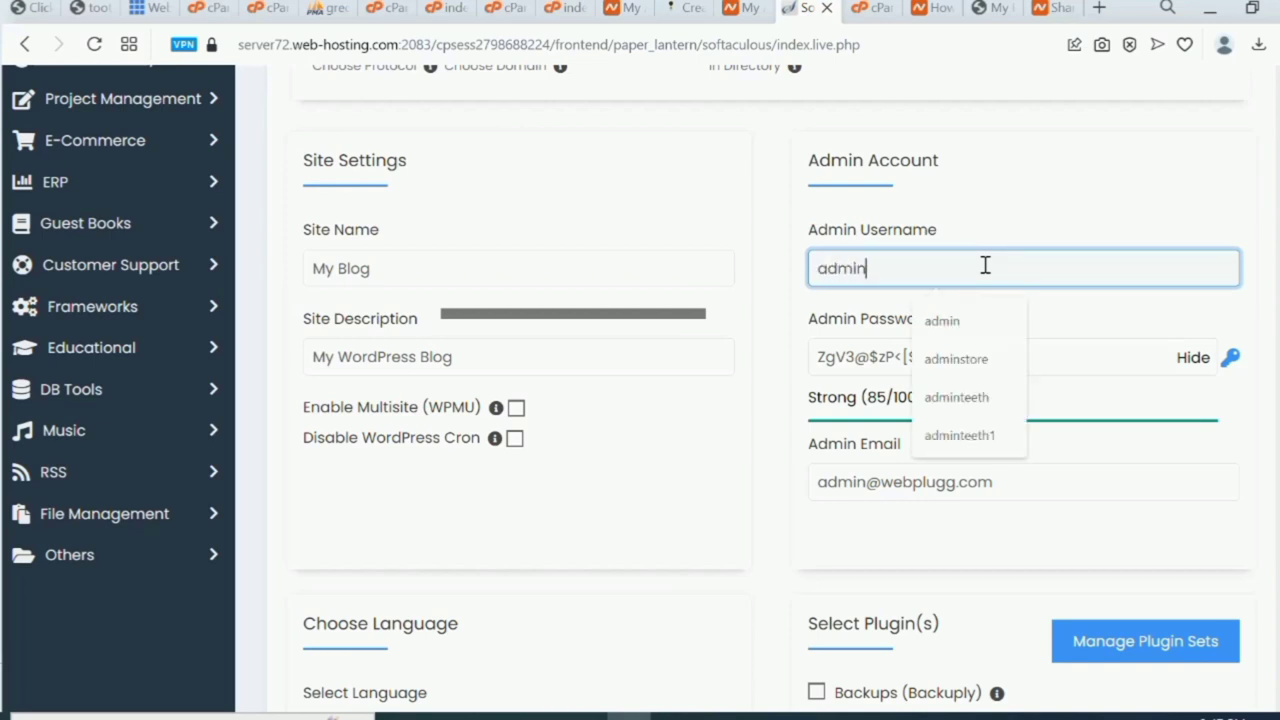
Select the generated admin password and review the theme choices down to Install.
left_click(1129, 370)
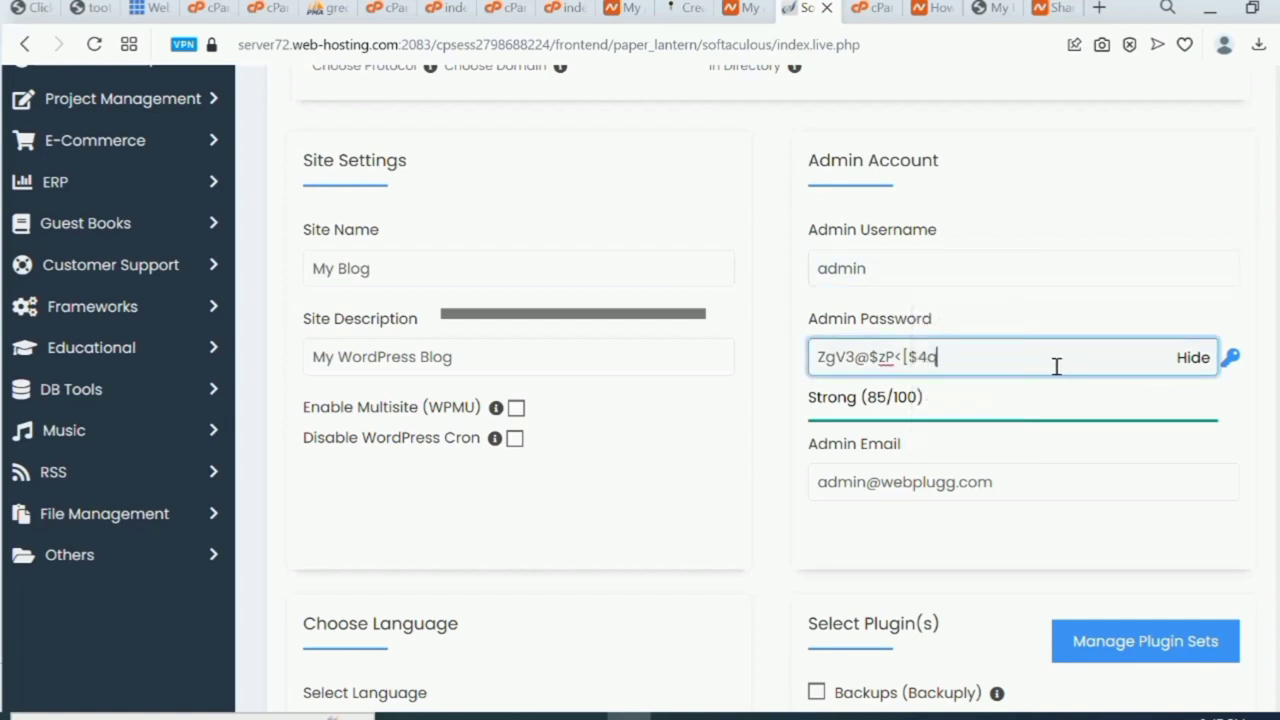
key("shift+Left")
key("shift+Left")
key("ctrl+a")
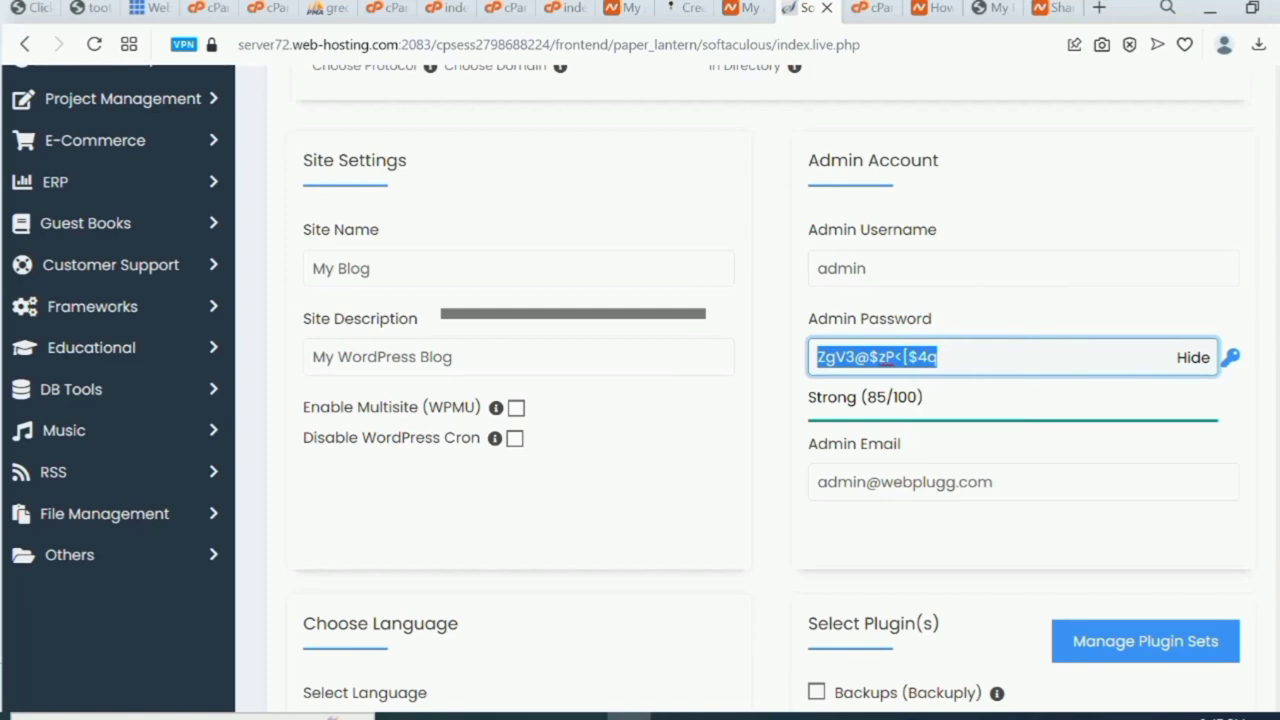
scroll(757, 390, "down", 1)
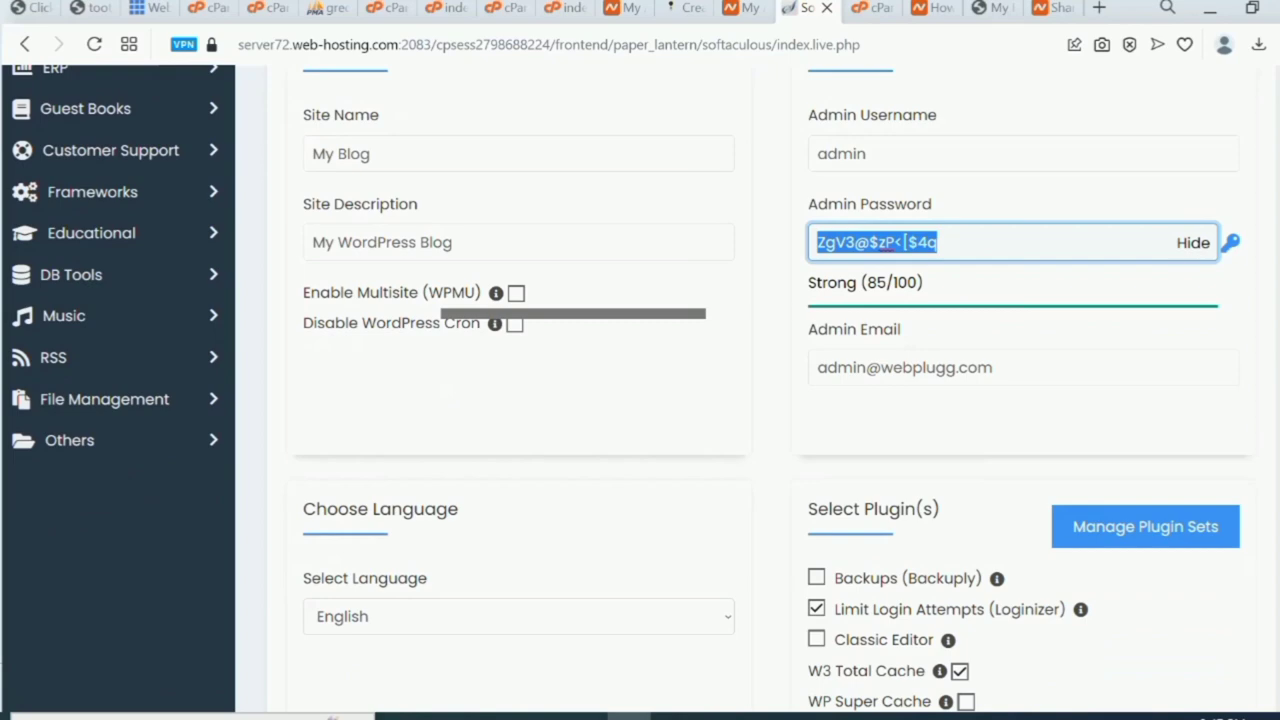
scroll(757, 390, "down", 5)
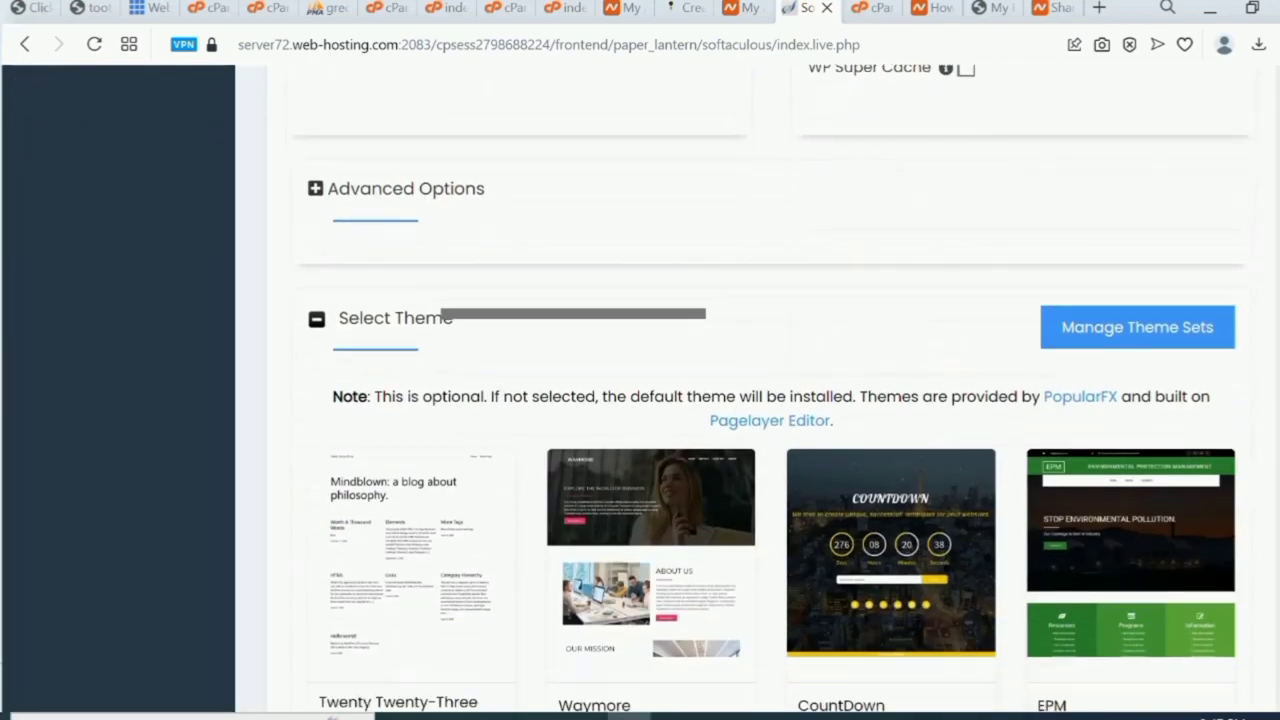
scroll(770, 390, "down", 3)
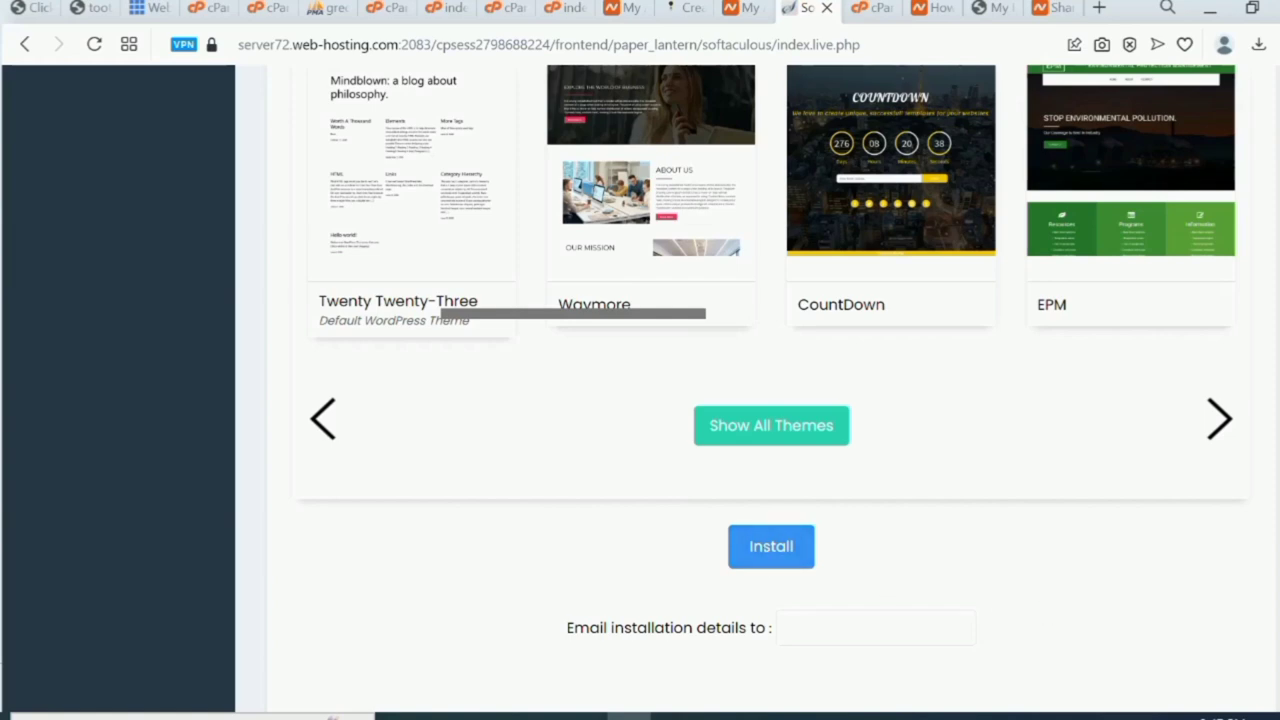
scroll(1275, 207, "up", 15)
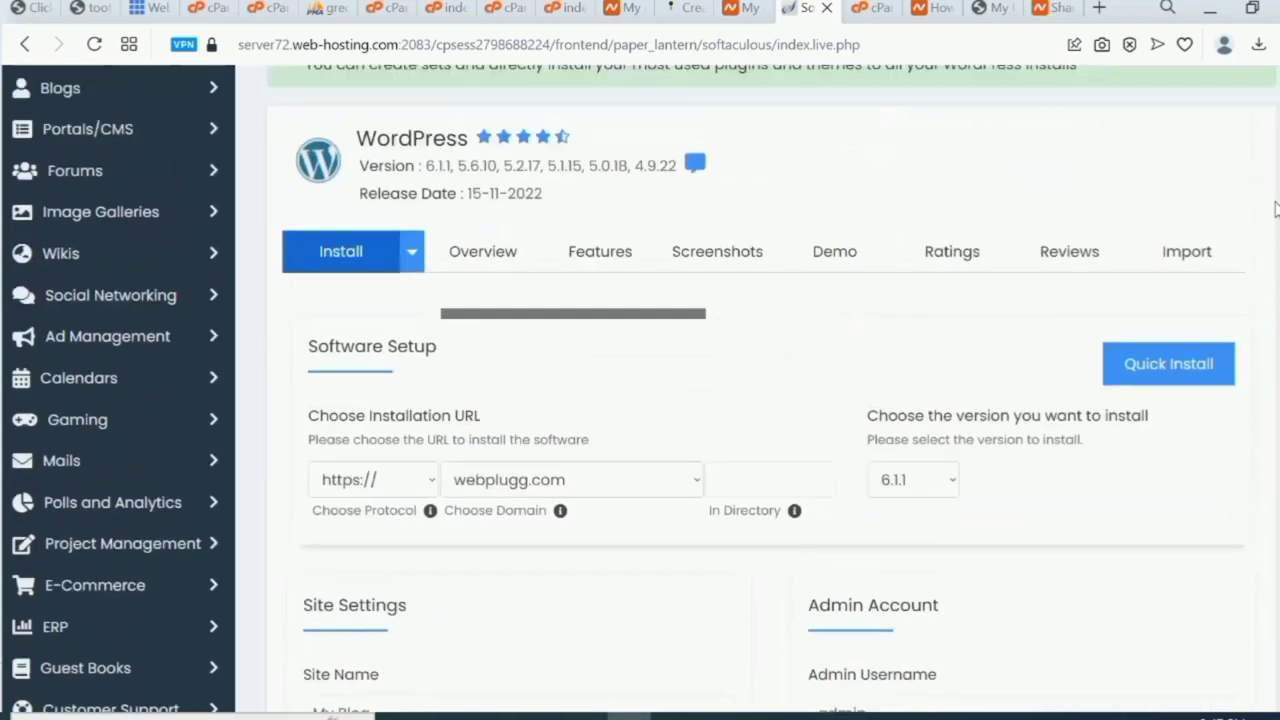
Set the WordPress install directory to crypto.
scroll(1275, 207, "down", 3)
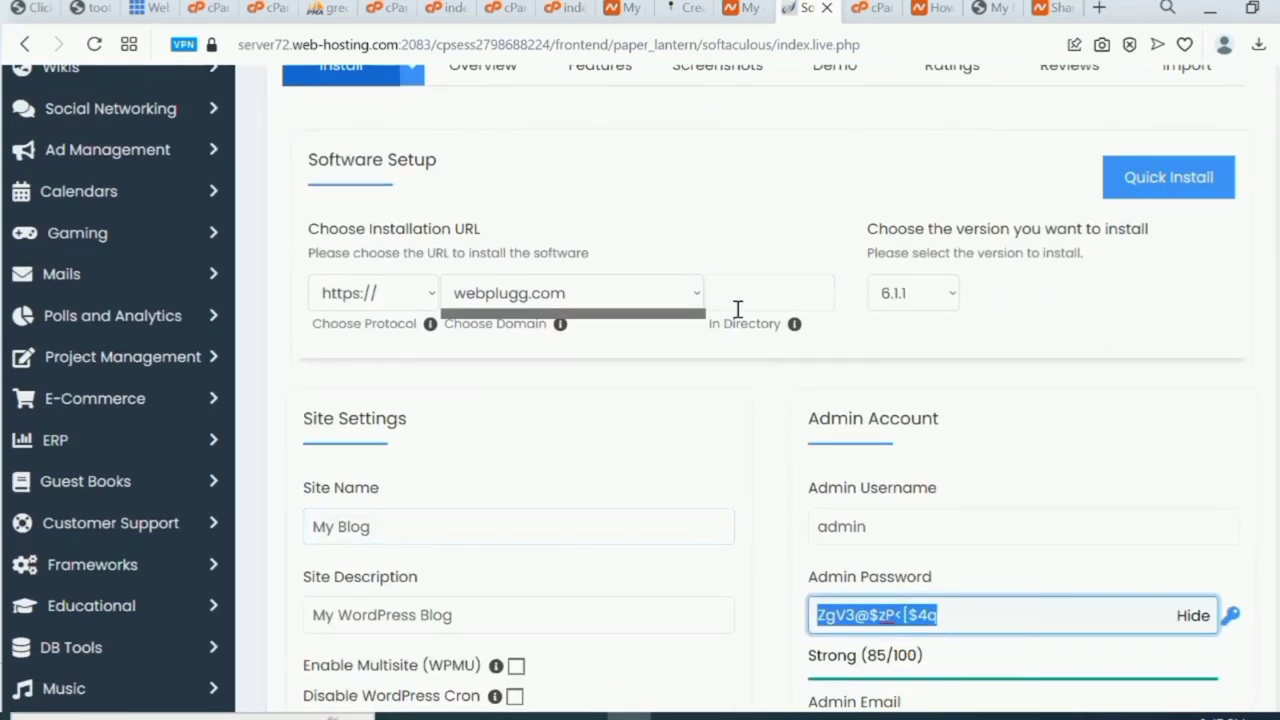
left_click(746, 290)
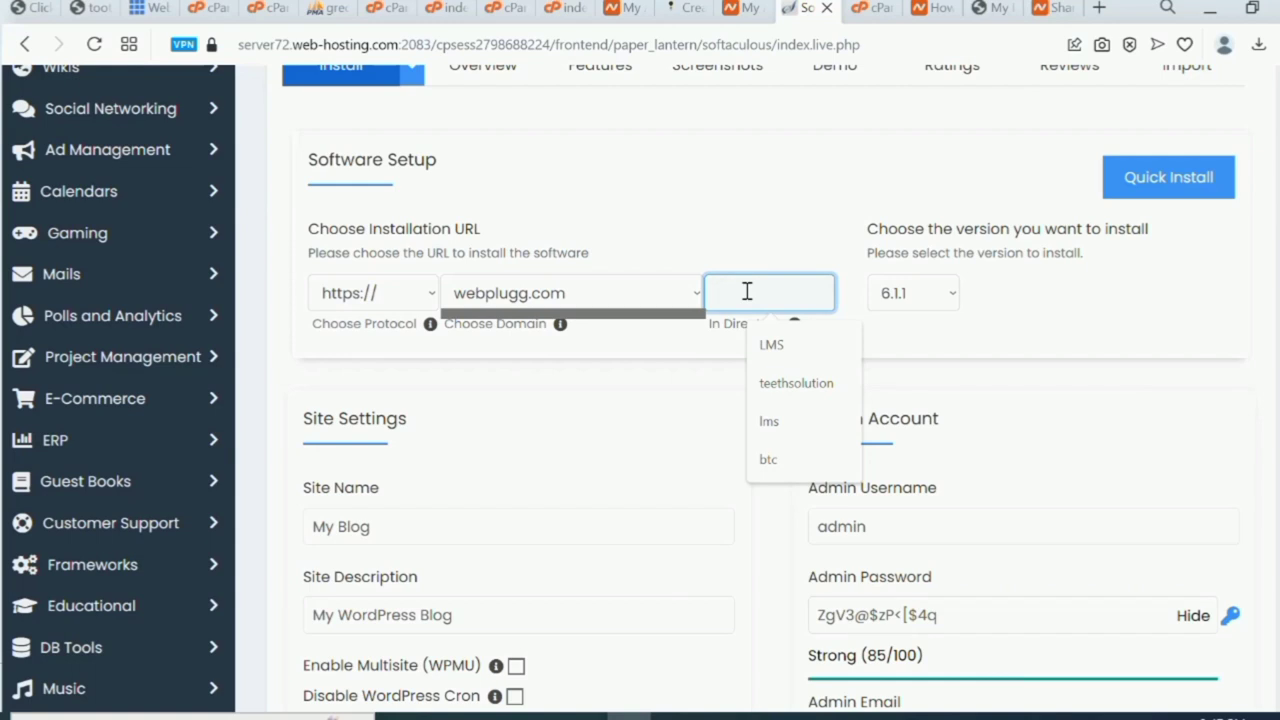
type("c")
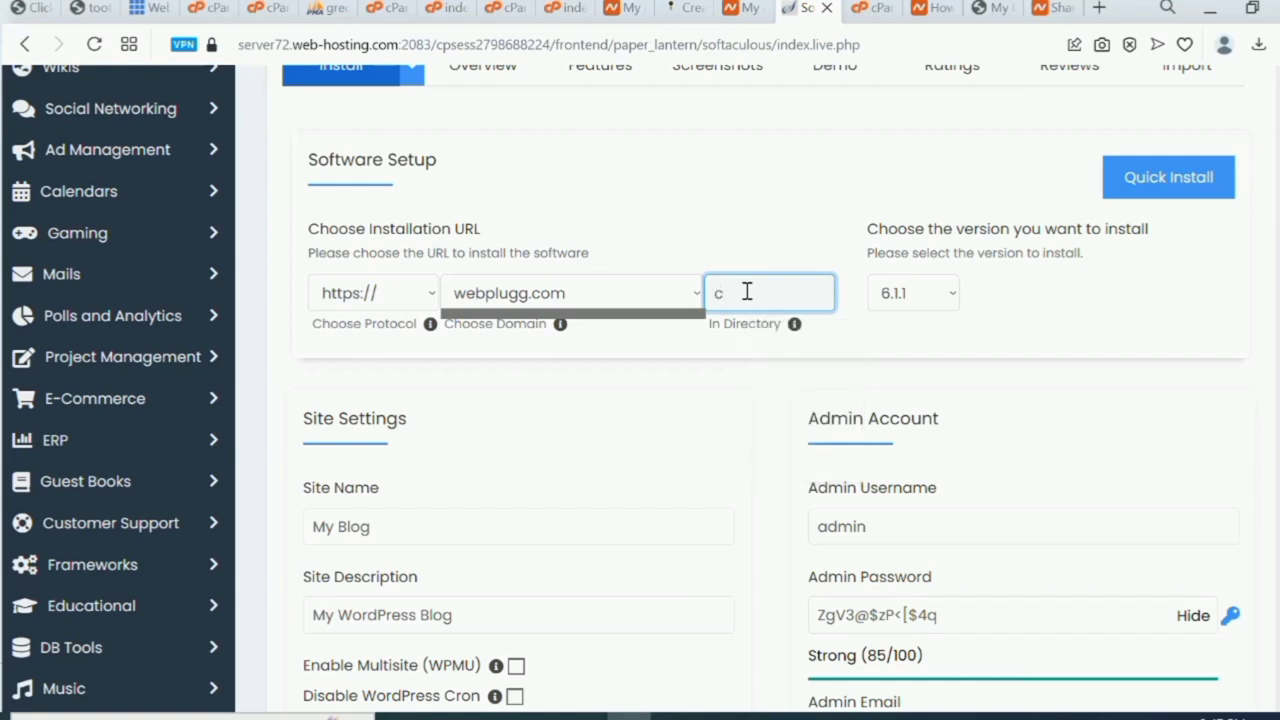
type("rypto")
Copy the generated admin password to the clipboard.
scroll(760, 400, "down", 5)
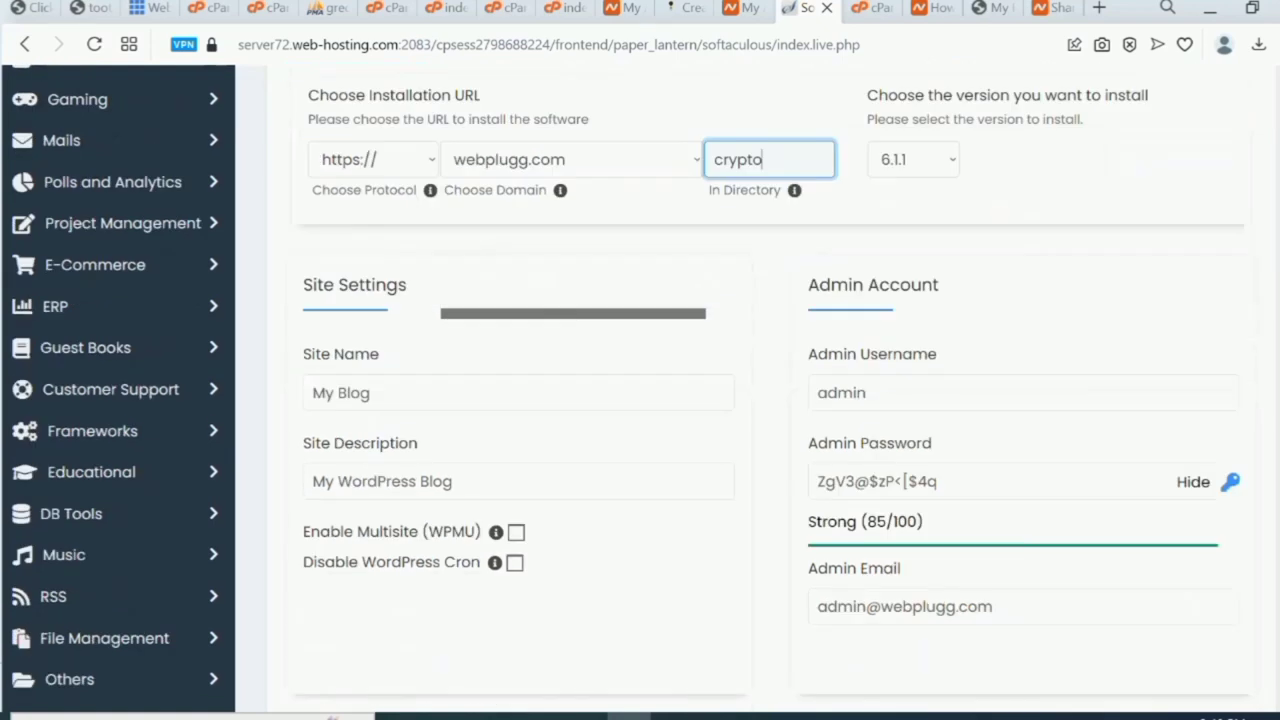
scroll(760, 400, "up", 2)
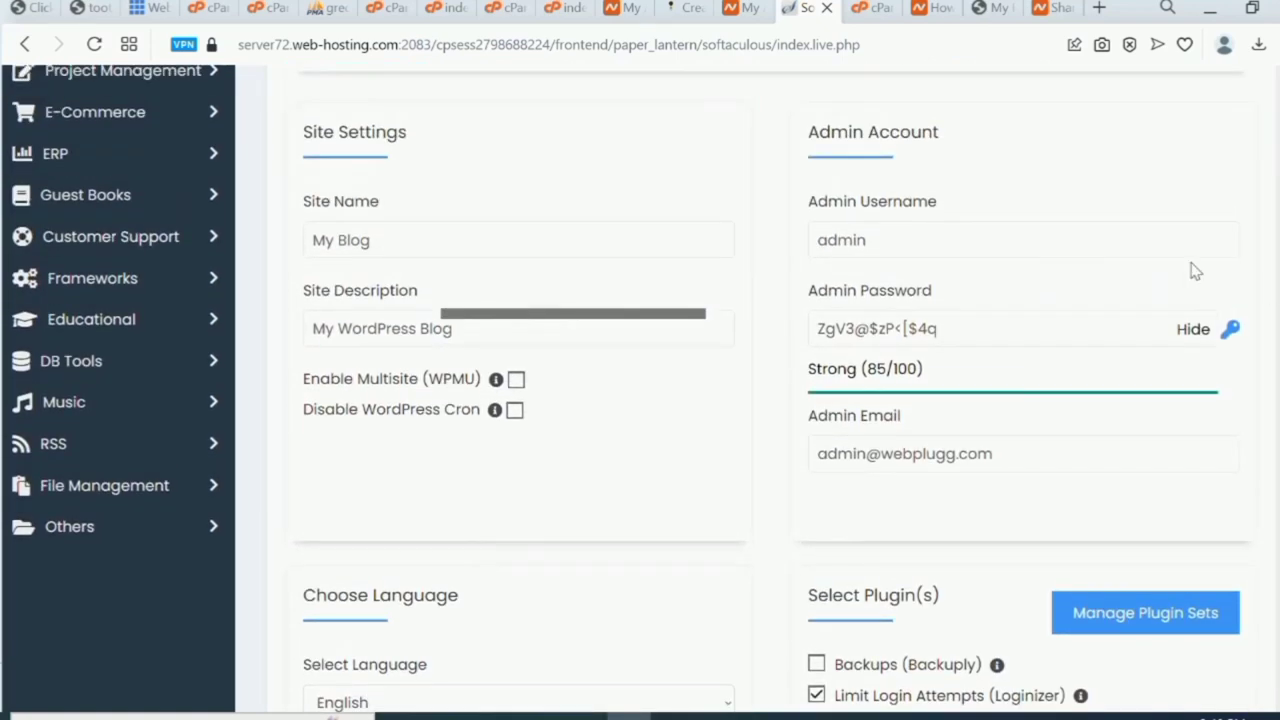
left_click(963, 331)
key("ctrl+a")
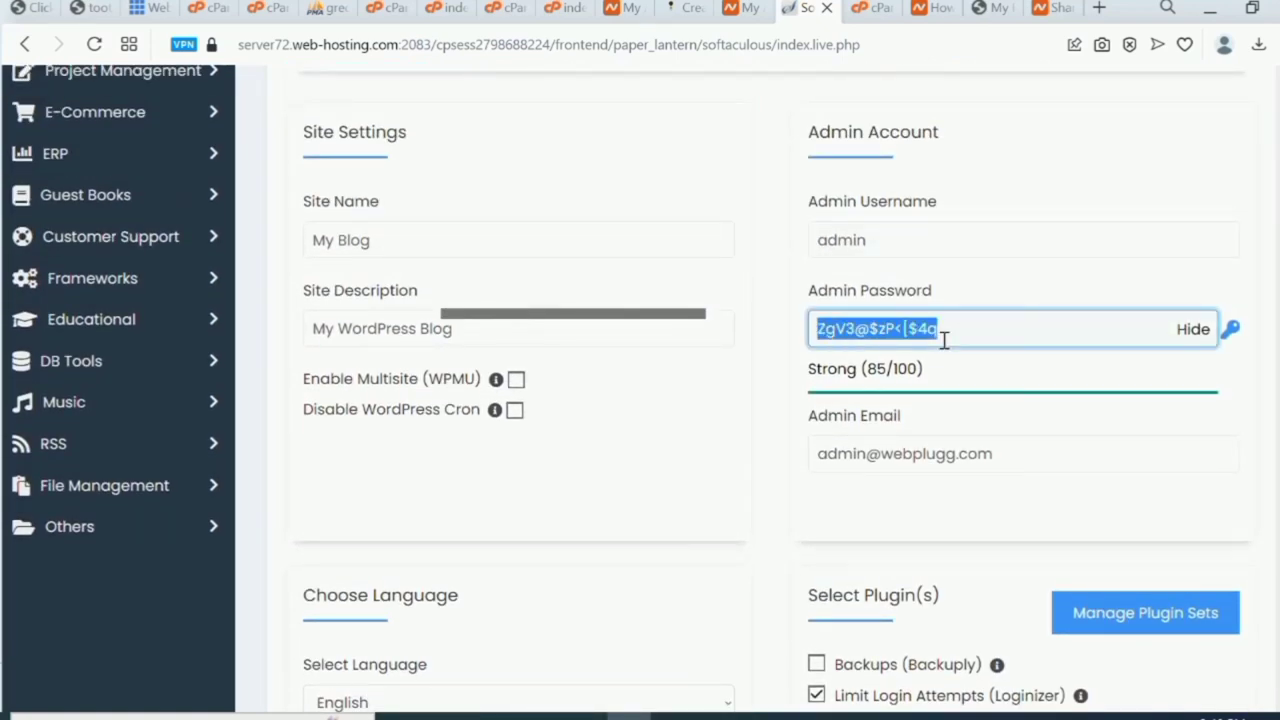
right_click(893, 328)
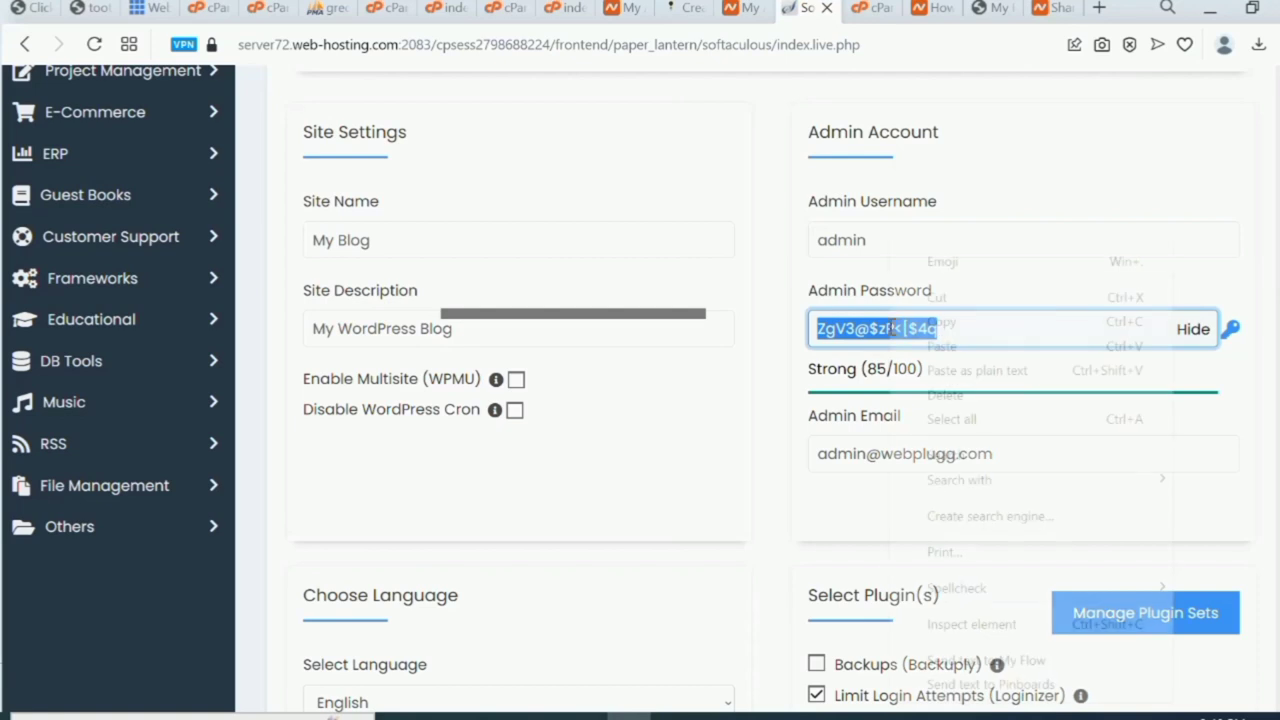
left_click(938, 321)
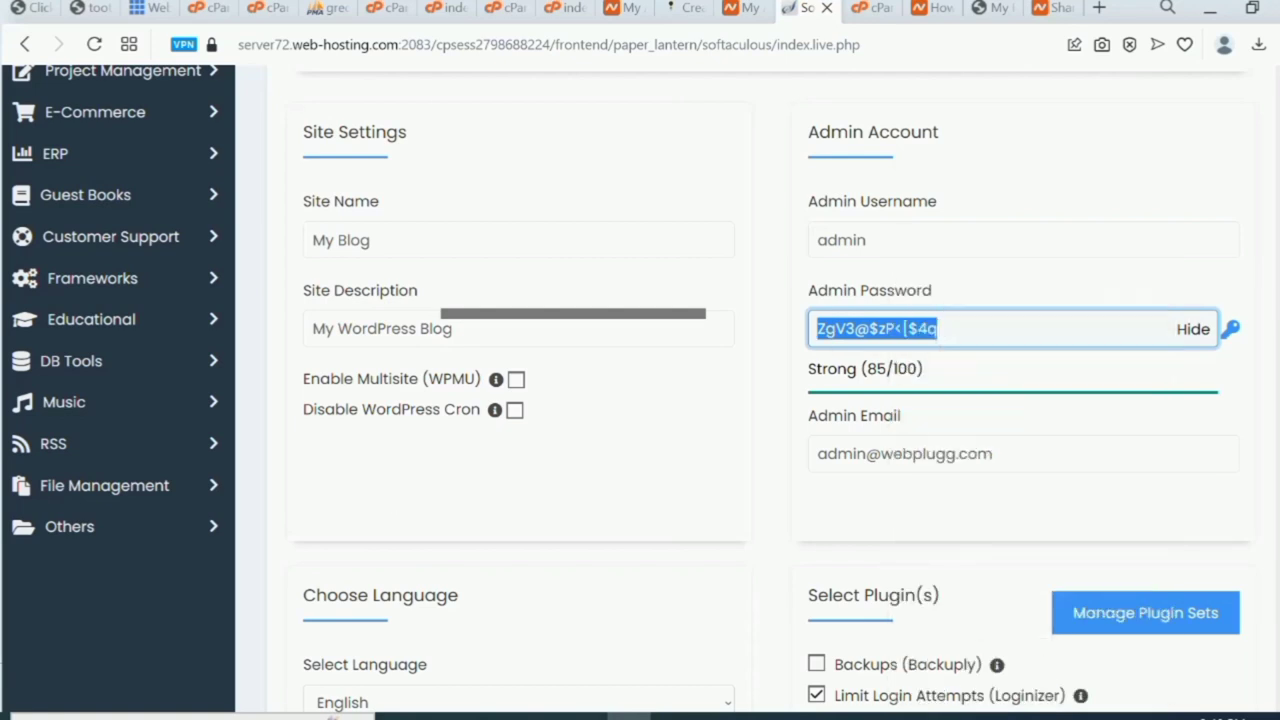
left_click(190, 716)
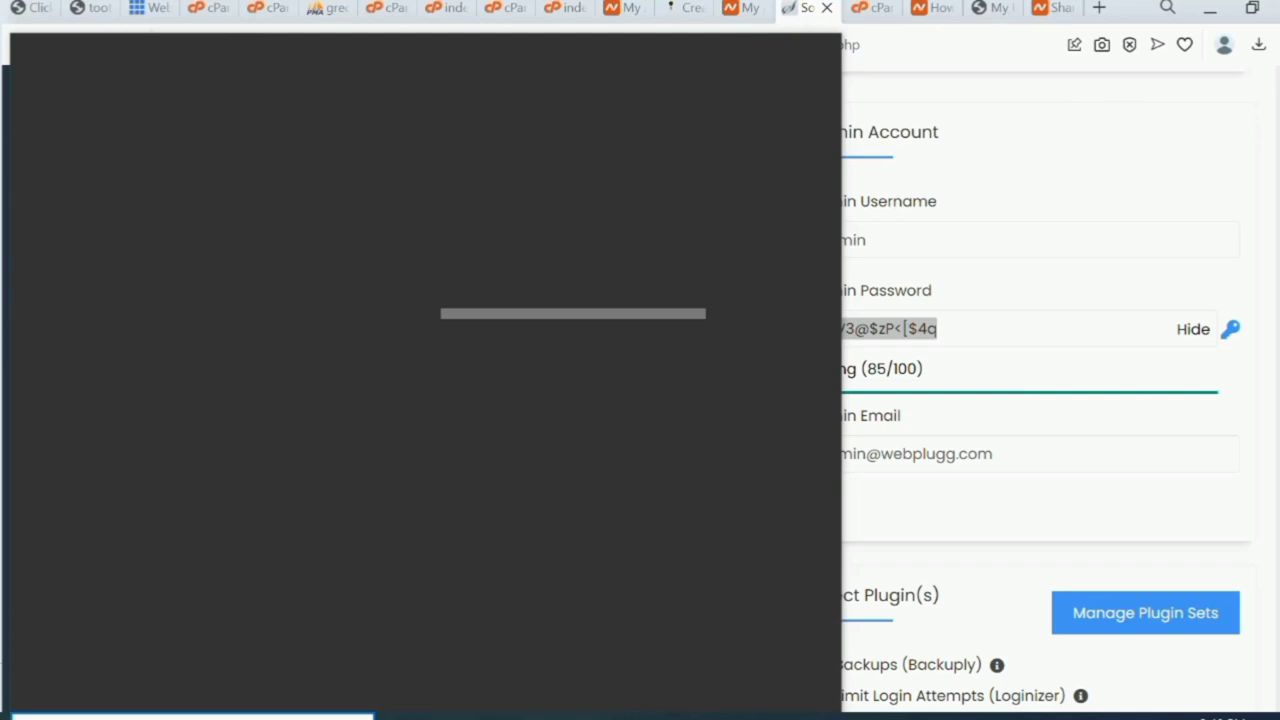
Paste the admin password into a new untitled Notepad note and minimize Notepad.
key("Return")
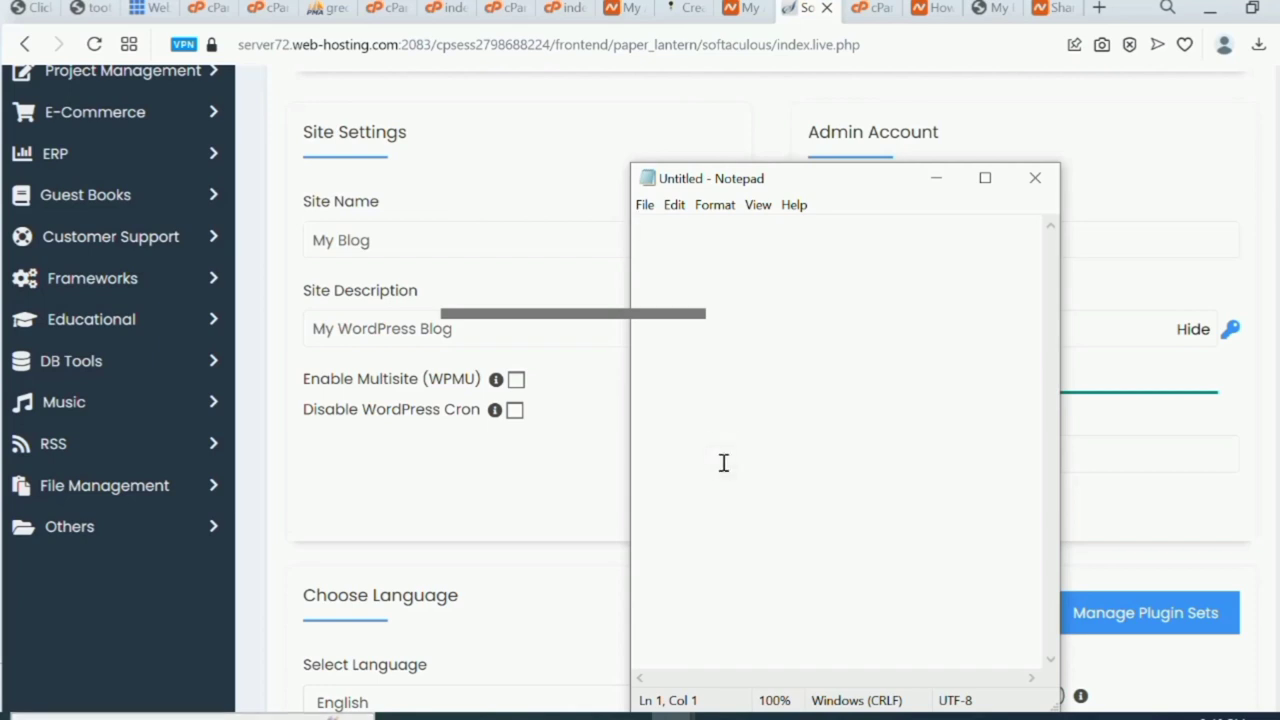
key("ctrl+v")
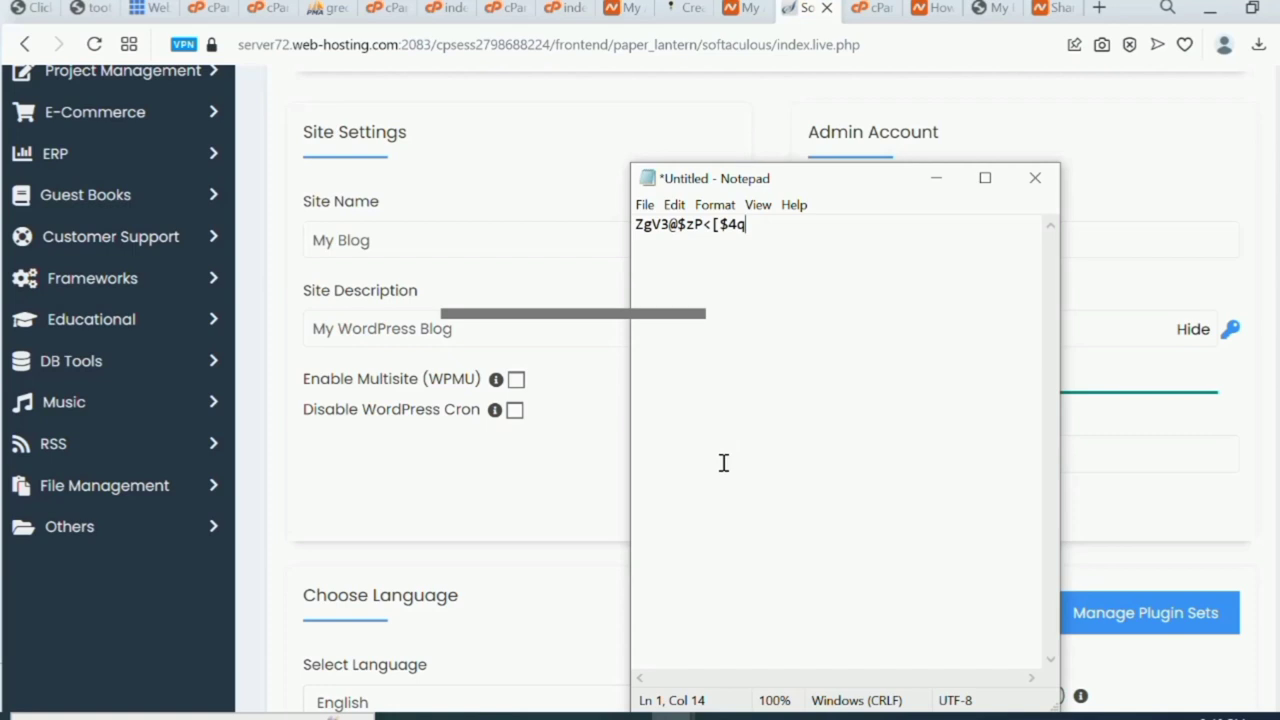
left_click(936, 178)
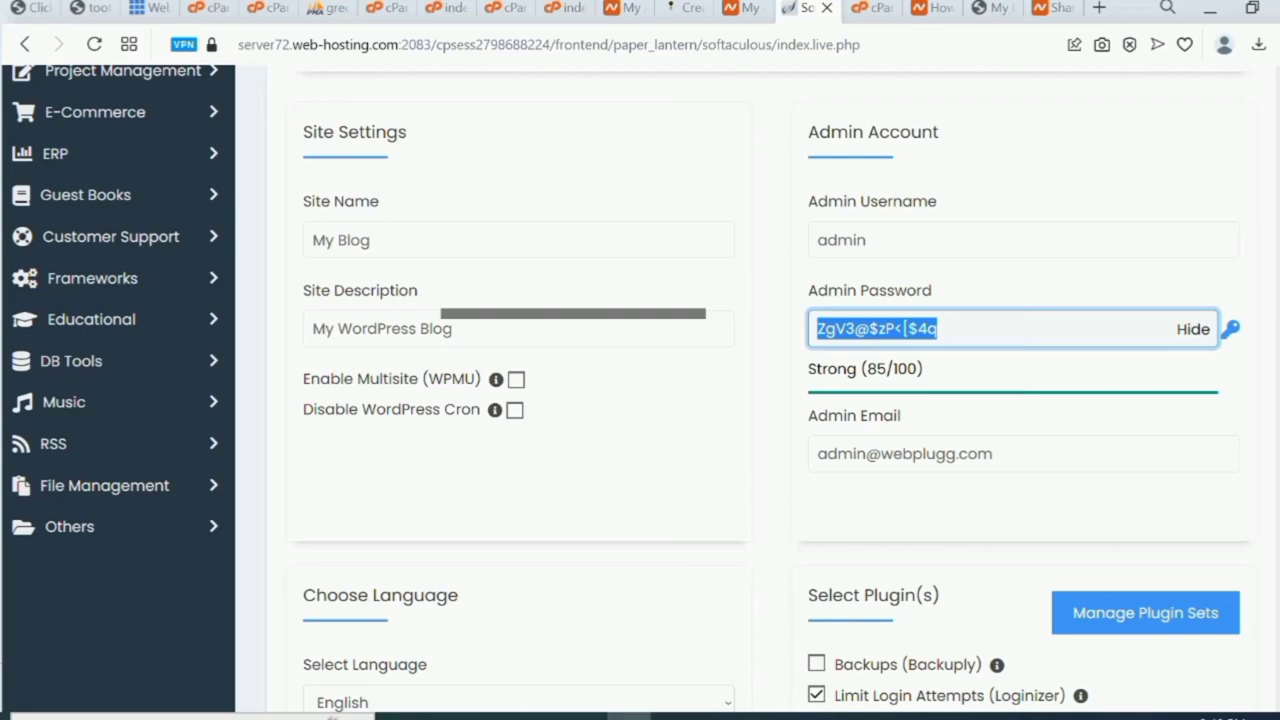
Launch the WordPress install for webplugg.com/crypto from the bottom of the filled form.
scroll(640, 390, "down", 10)
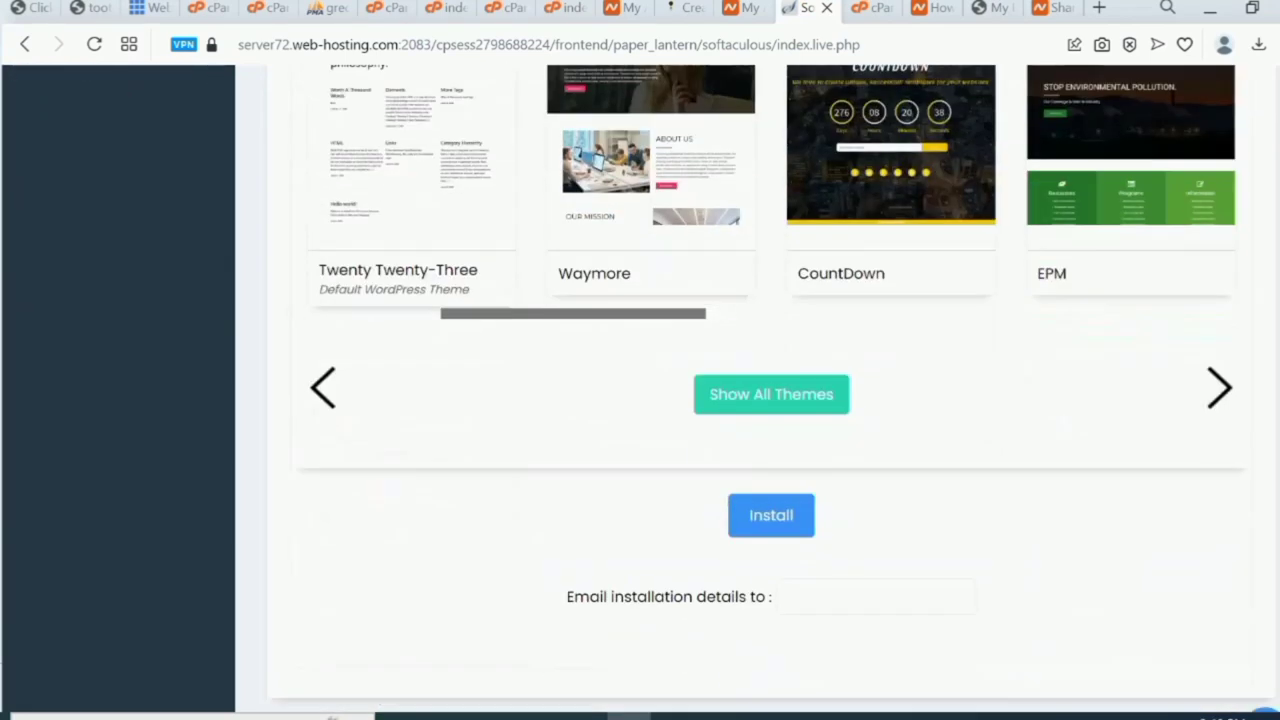
scroll(640, 390, "down", 1)
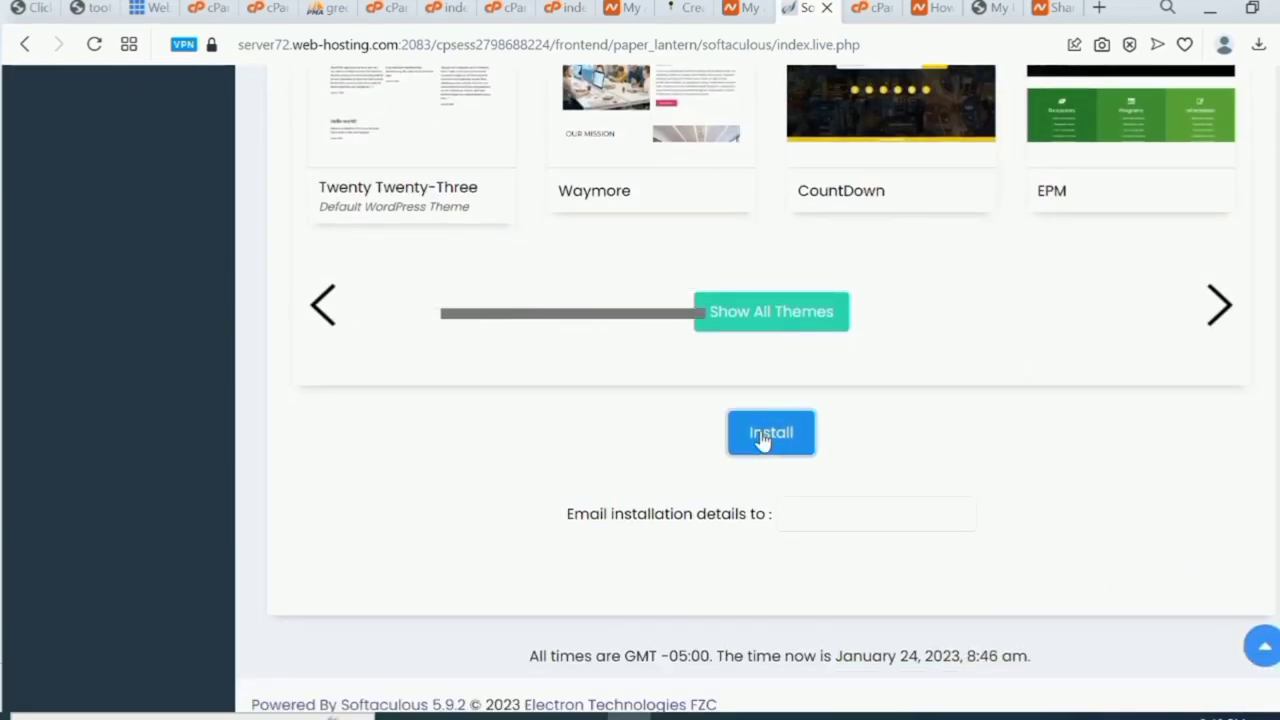
left_click(762, 440)
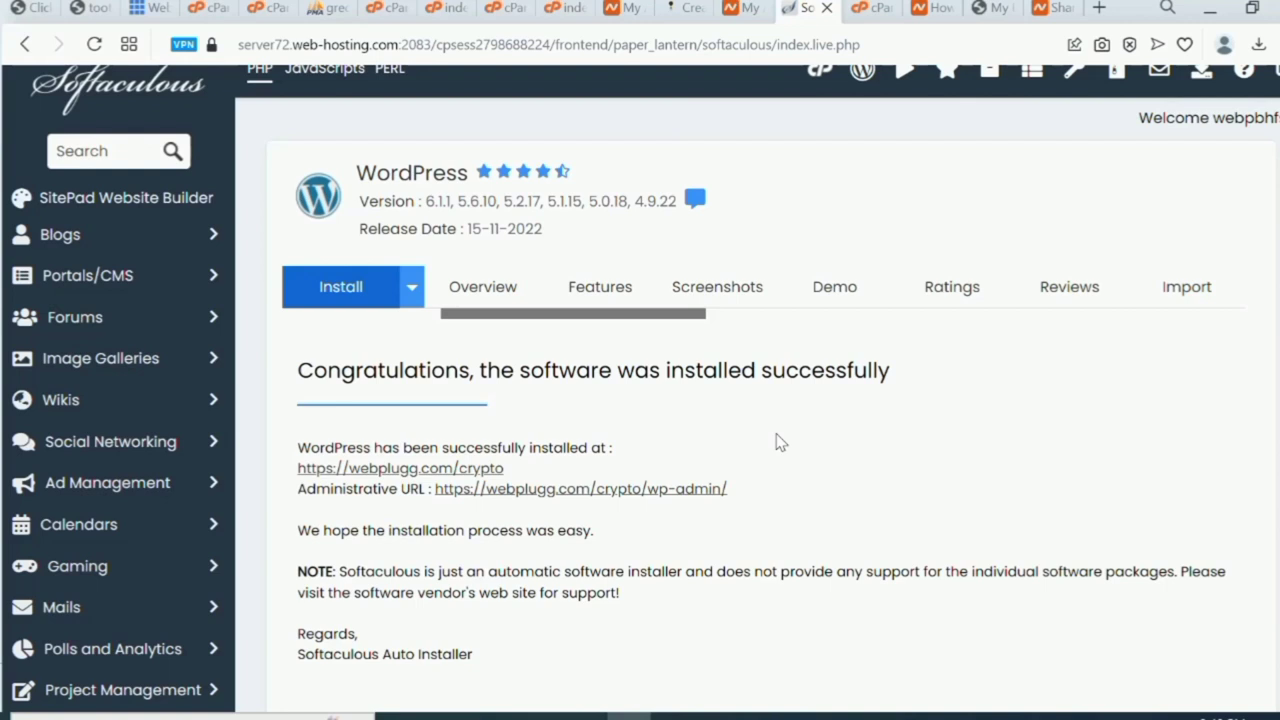
Open the Administrative URL webplugg.com/crypto/wp-admin in a new tab and switch to it.
right_click(620, 492)
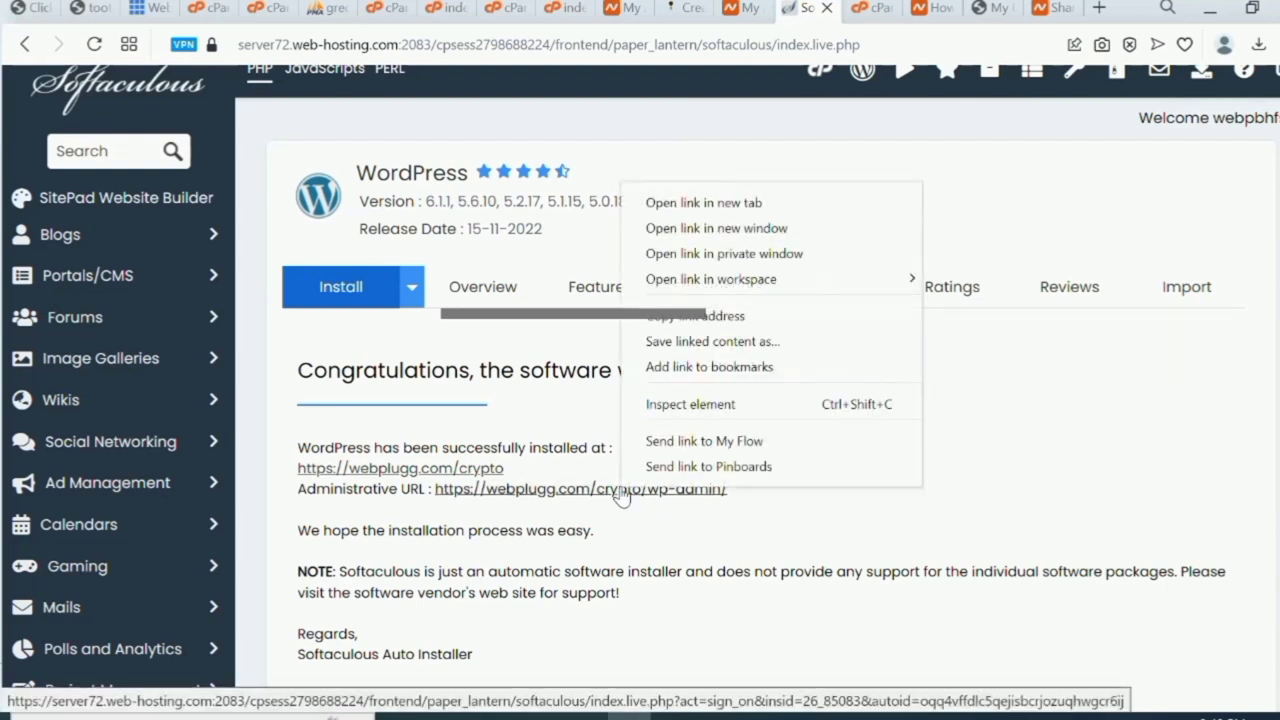
left_click(727, 204)
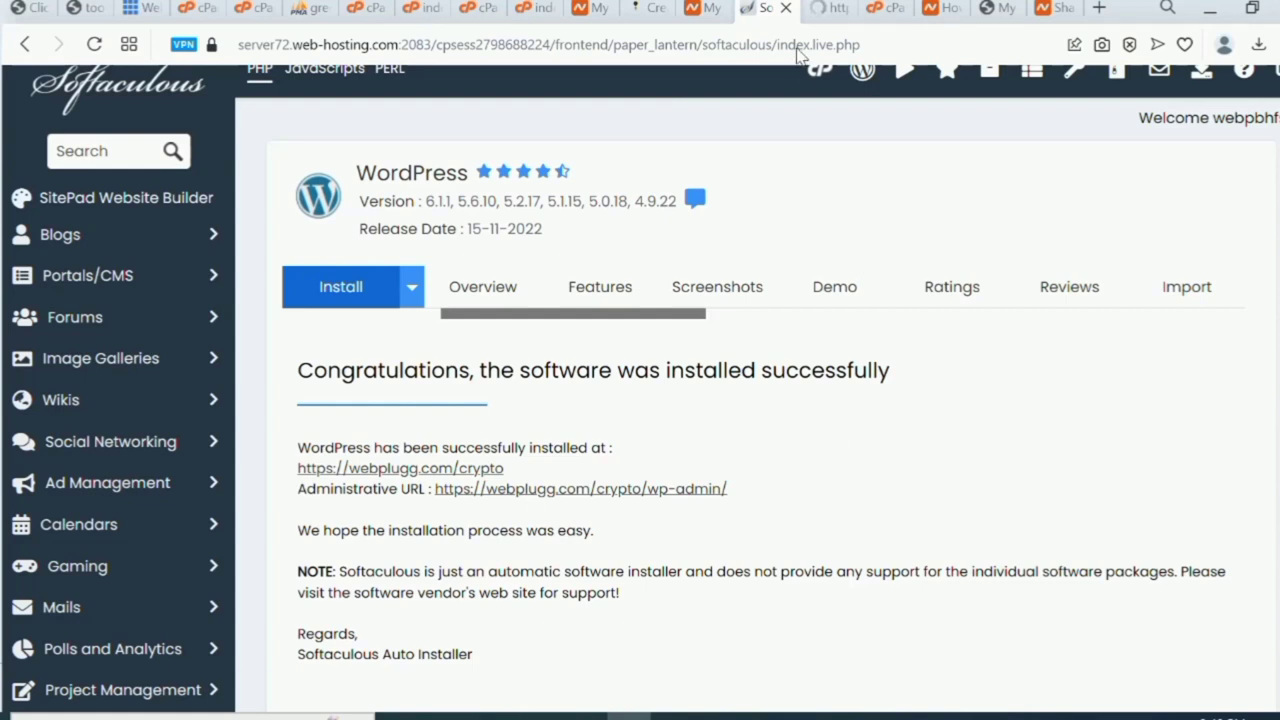
left_click(825, 14)
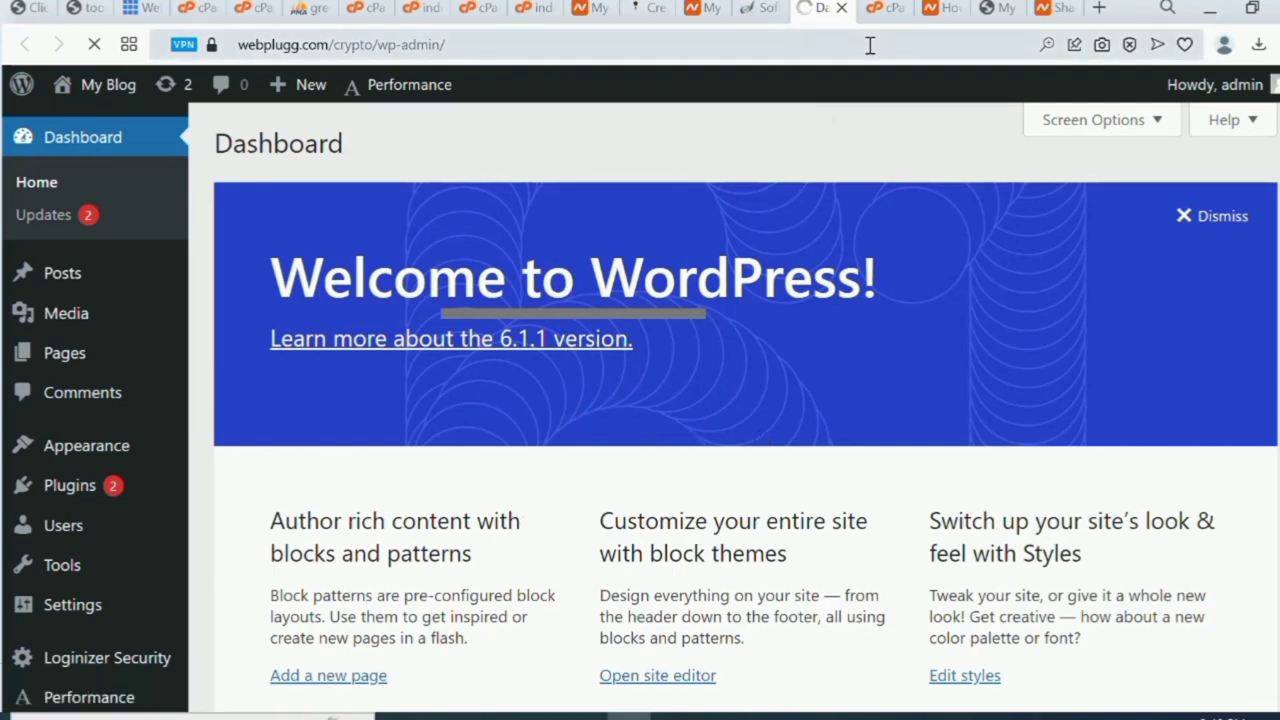
Open webplugg.com/crypto from the install success page in a new tab to view its Hello world! post.
left_click(758, 8)
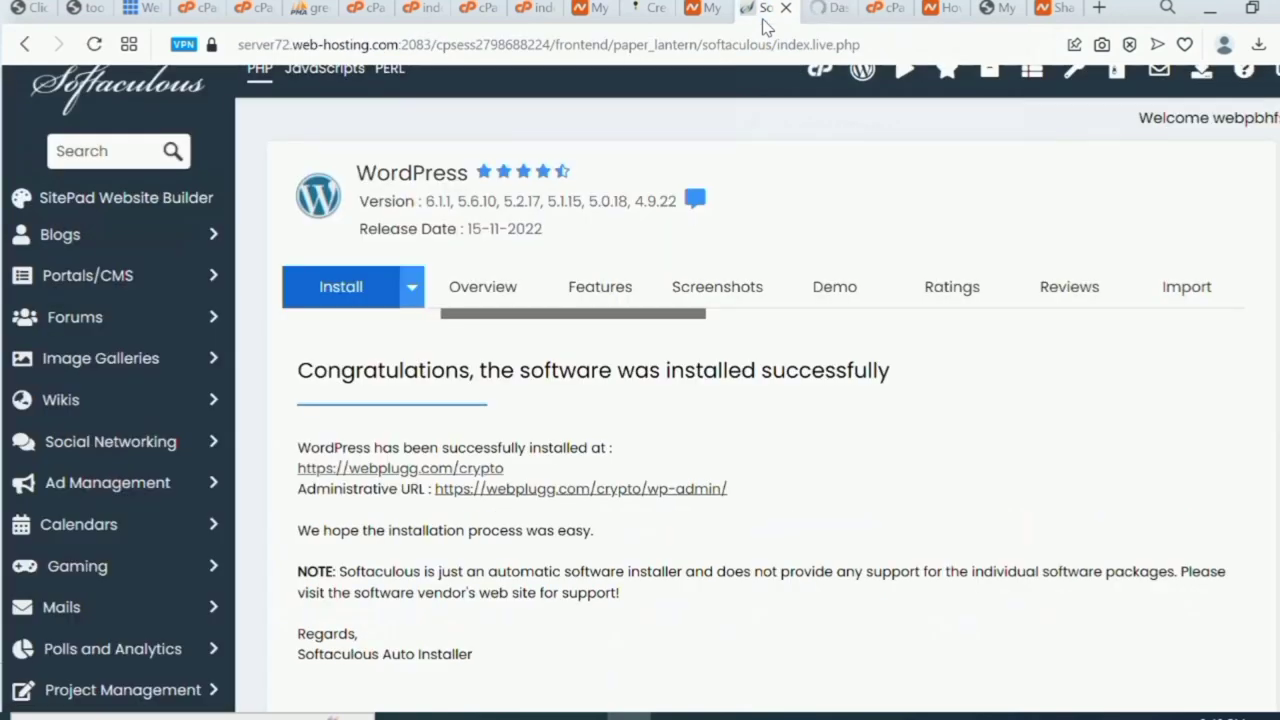
right_click(468, 470)
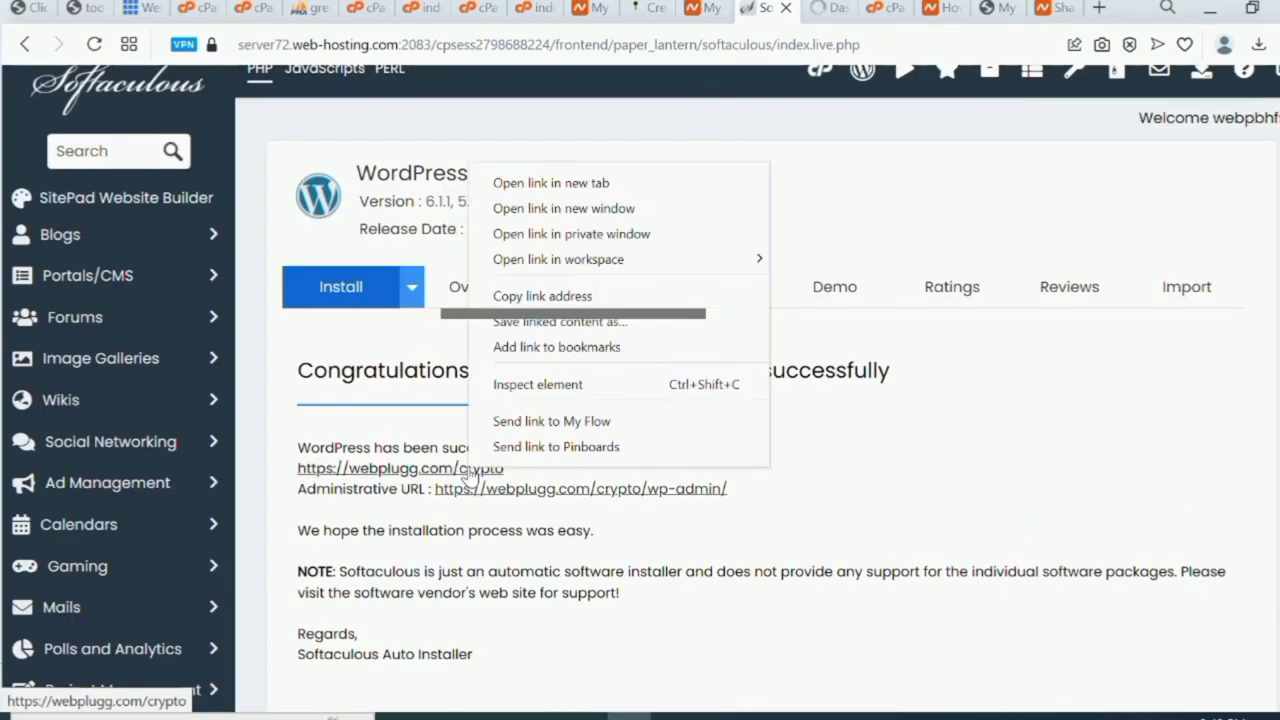
left_click(567, 188)
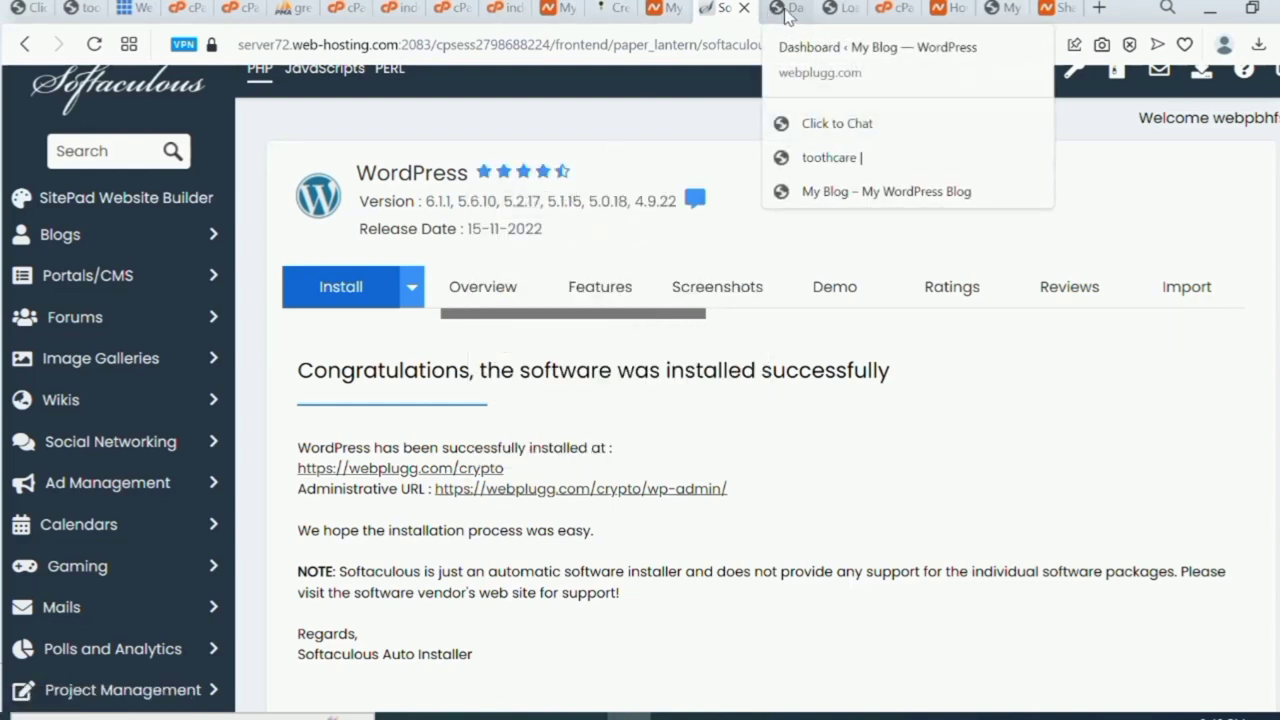
left_click(845, 10)
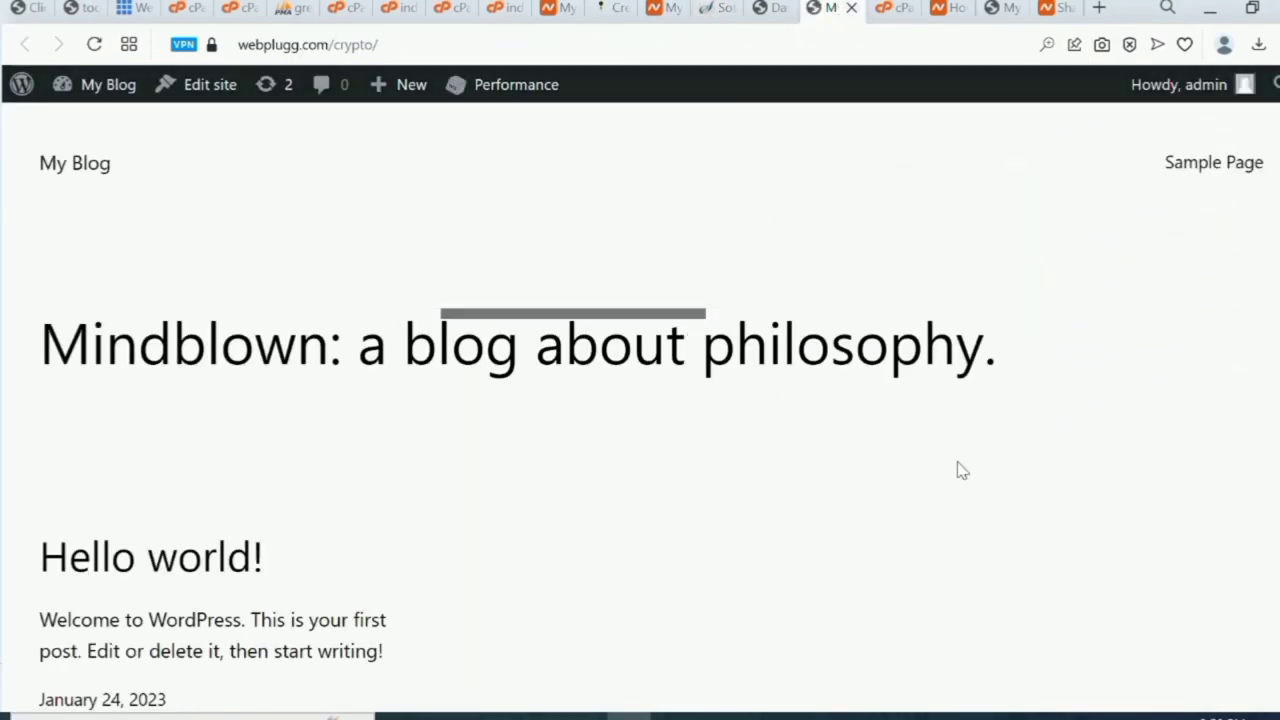
scroll(883, 535, "down", 7)
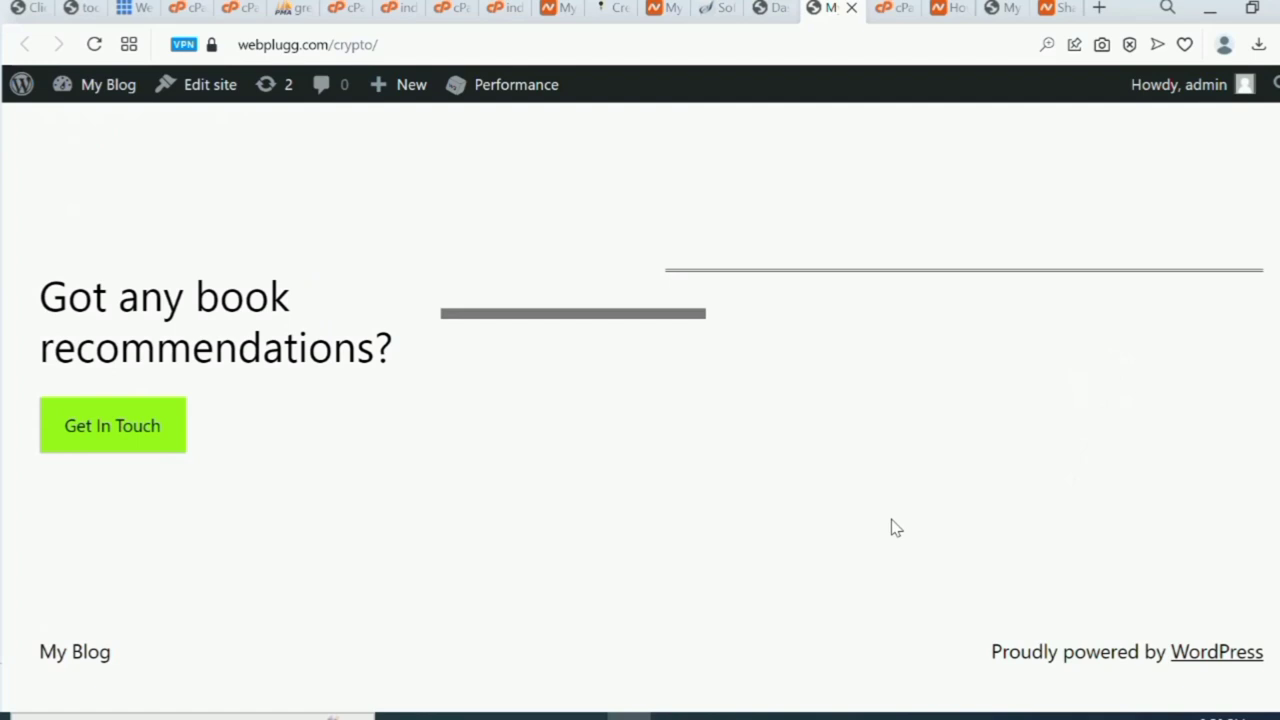
scroll(895, 528, "up", 8)
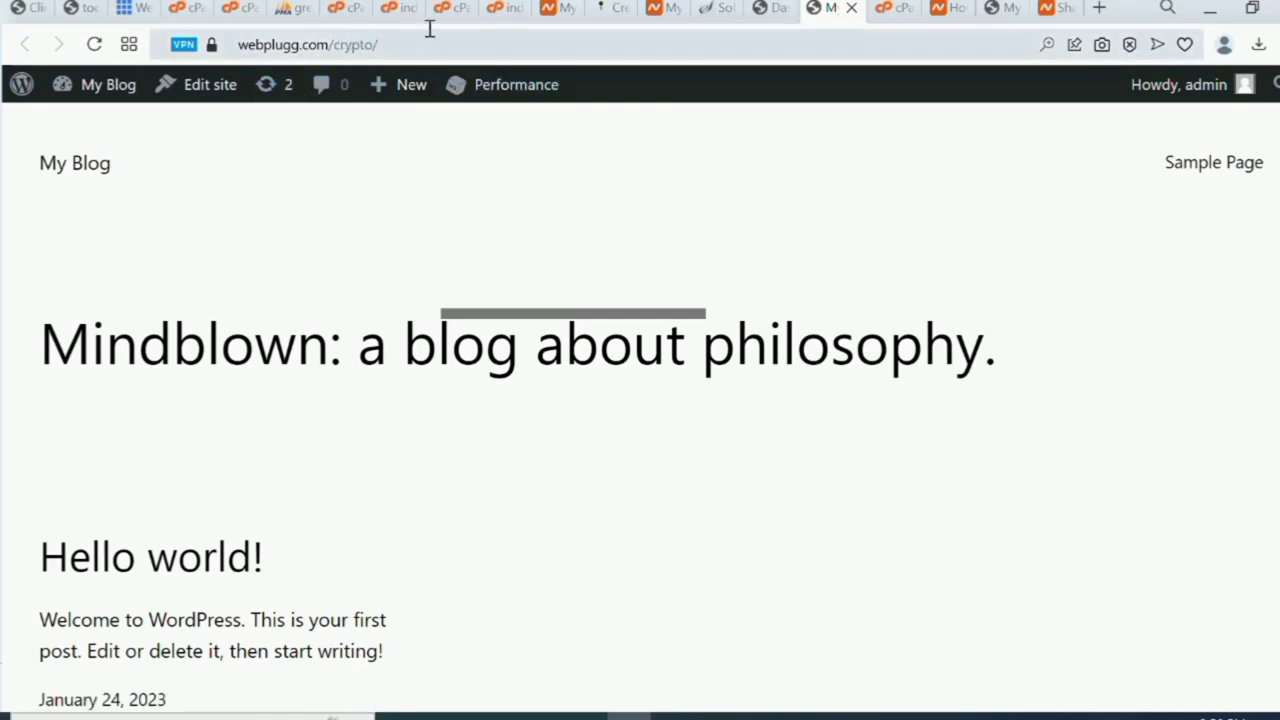
left_click(768, 12)
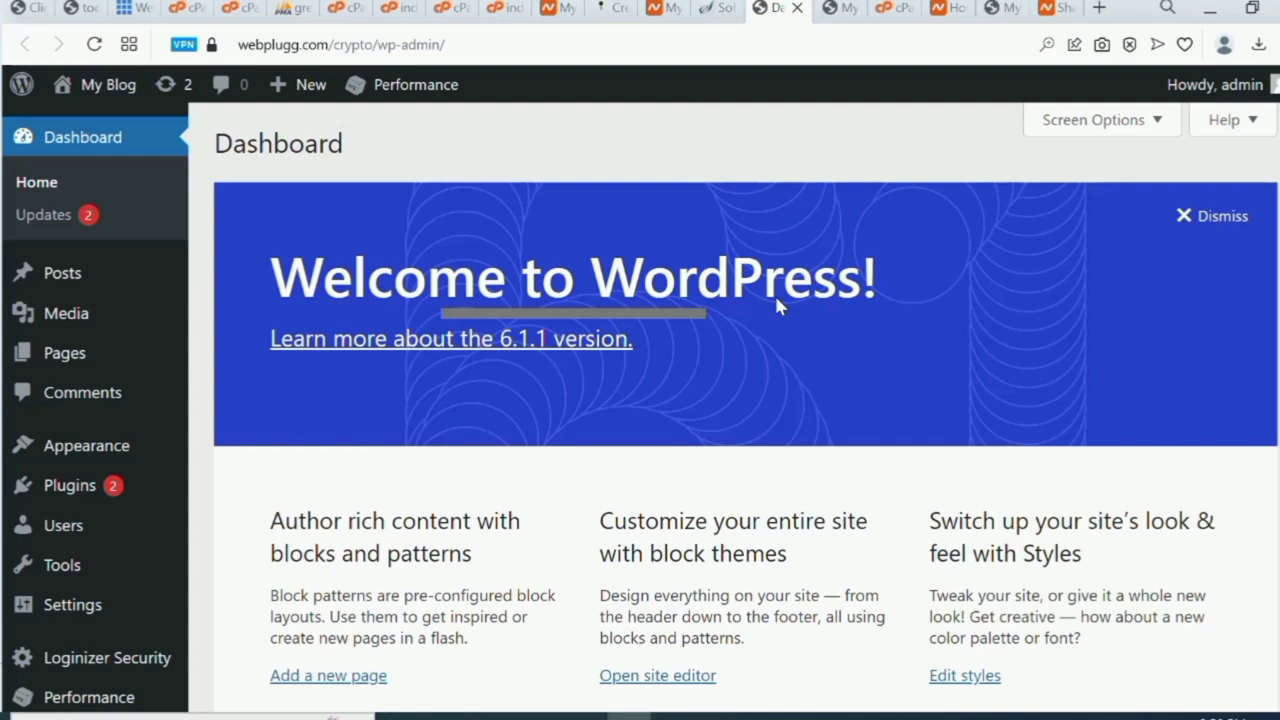
scroll(774, 293, "down", 2)
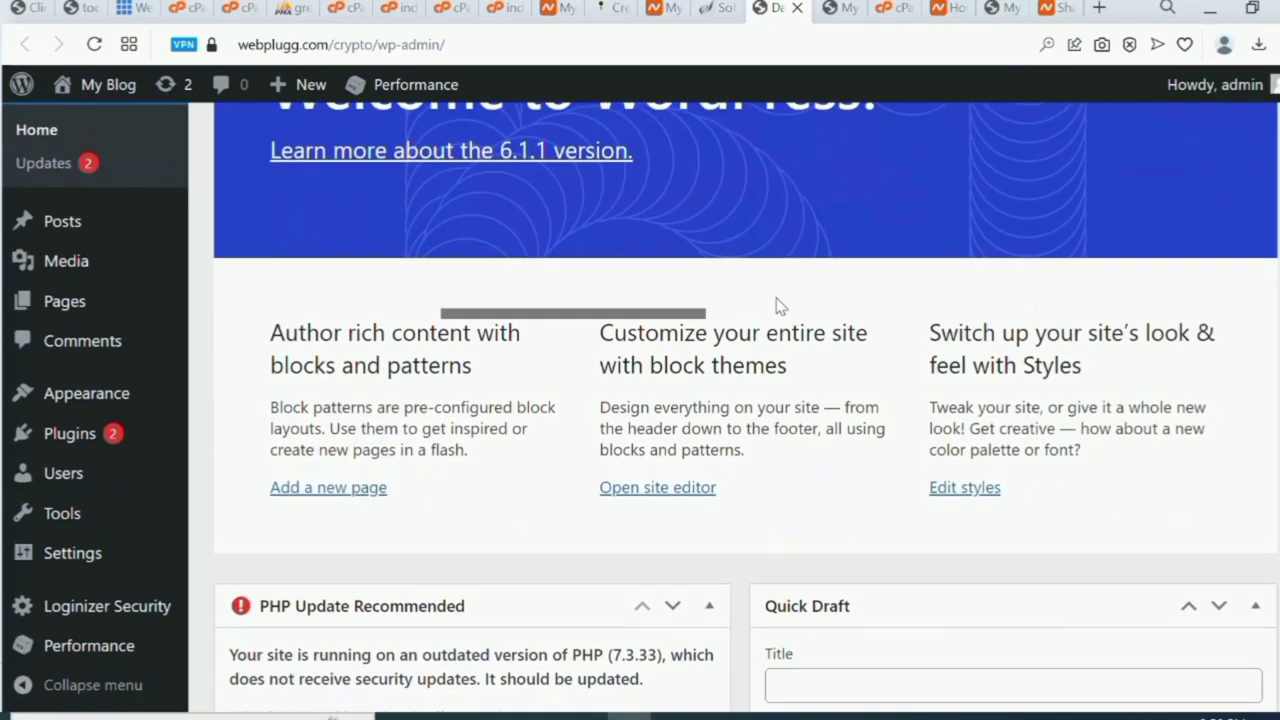
scroll(774, 293, "up", 2)
scroll(778, 305, "down", 2)
scroll(778, 305, "up", 2)
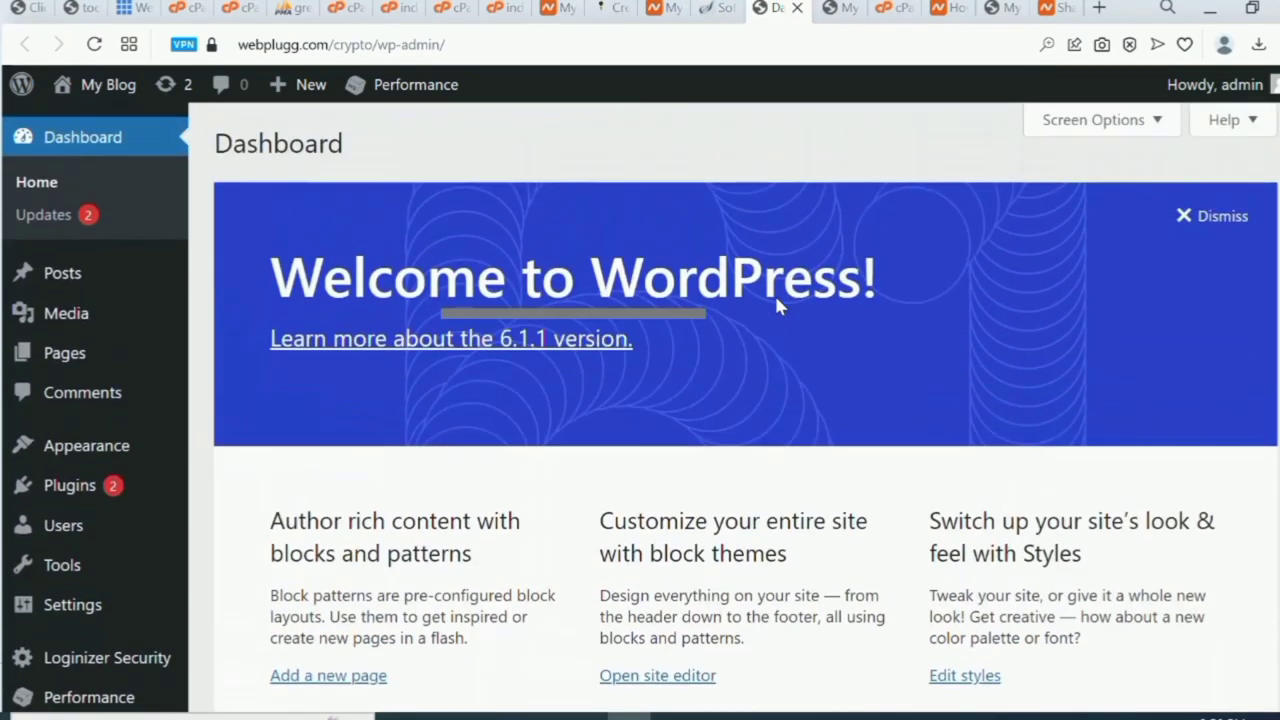
scroll(778, 305, "down", 2)
scroll(778, 305, "up", 1)
scroll(778, 305, "up", 1)
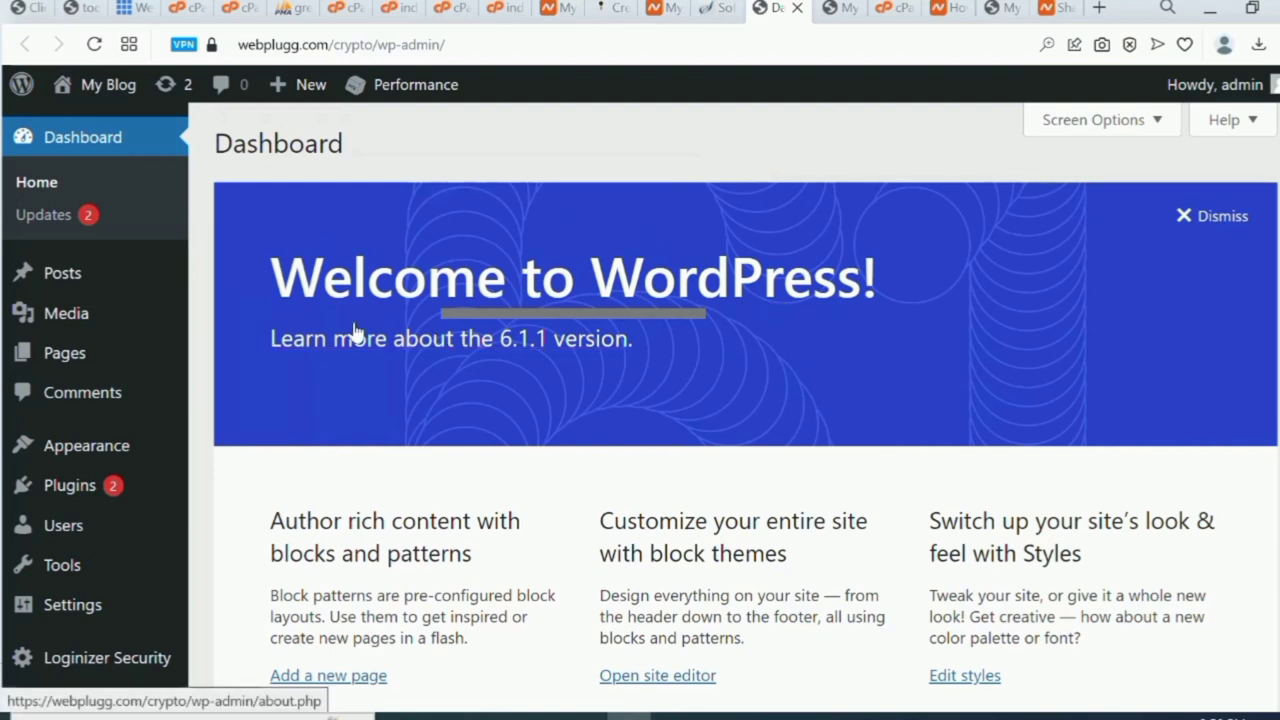
mouse_move(88, 450)
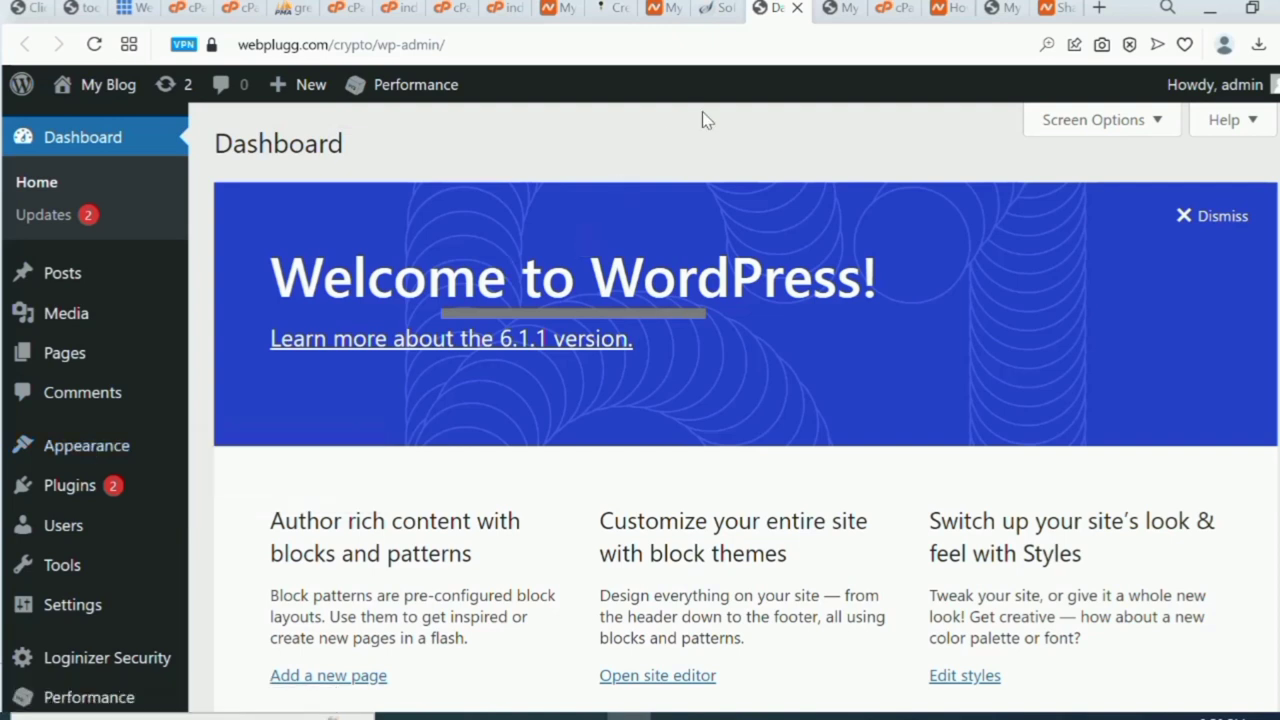
left_click(850, 10)
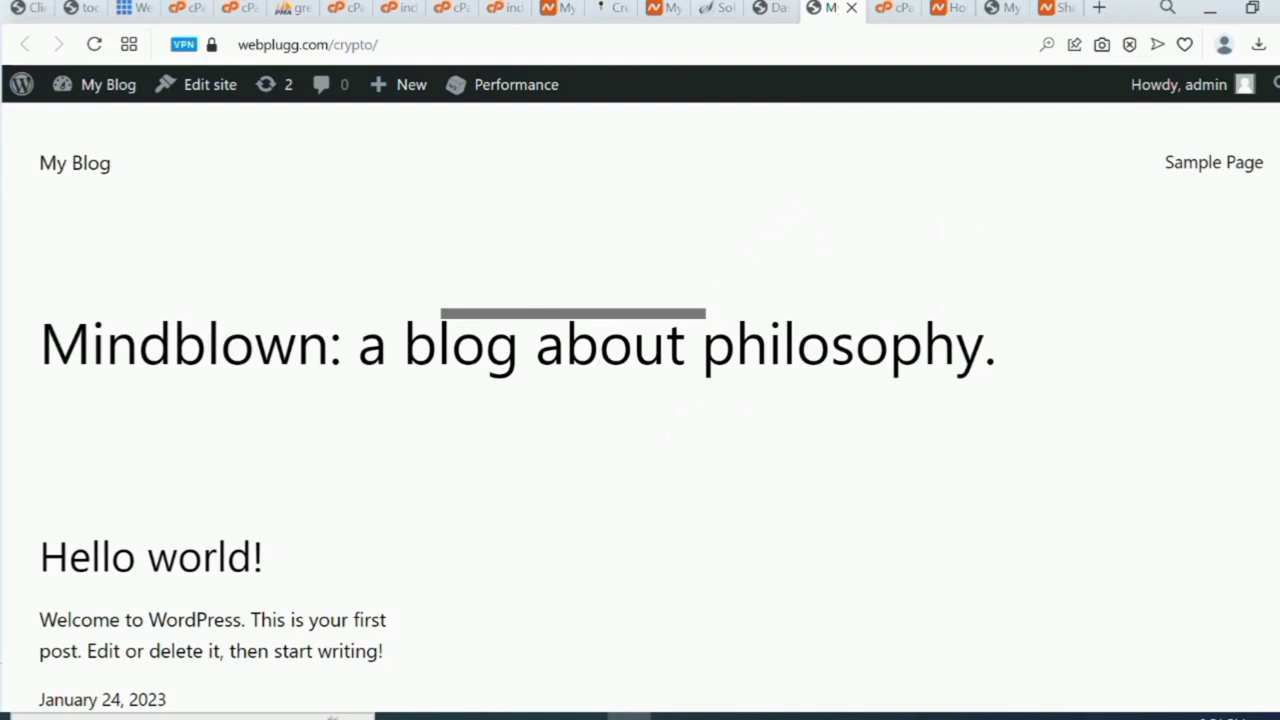
scroll(640, 400, "down", 5)
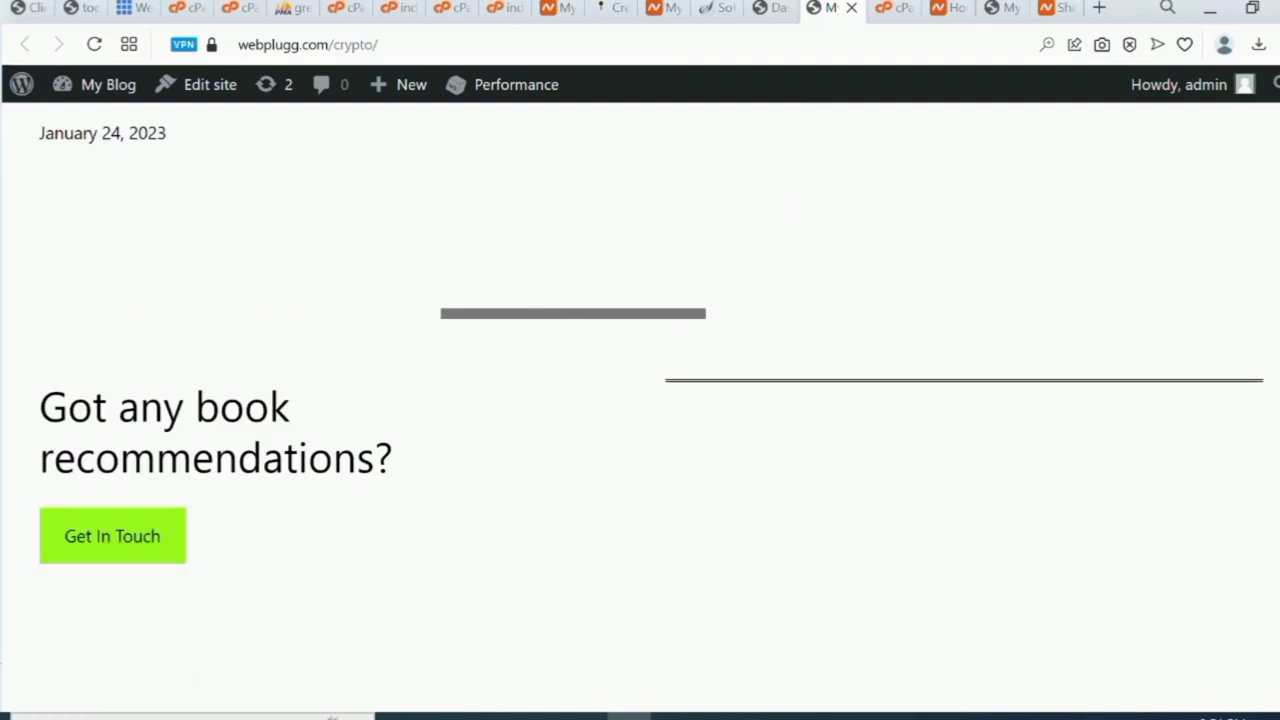
scroll(640, 400, "down", 1)
scroll(640, 400, "up", 6)
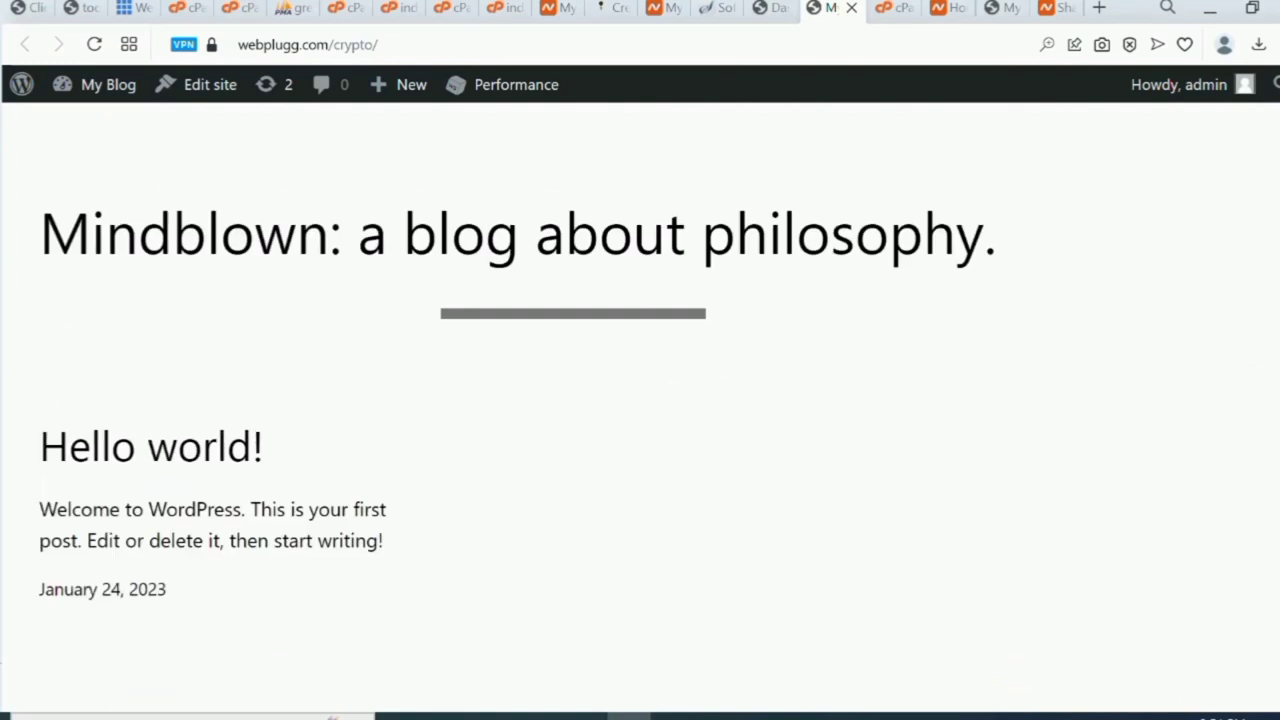
scroll(640, 400, "up", 1)
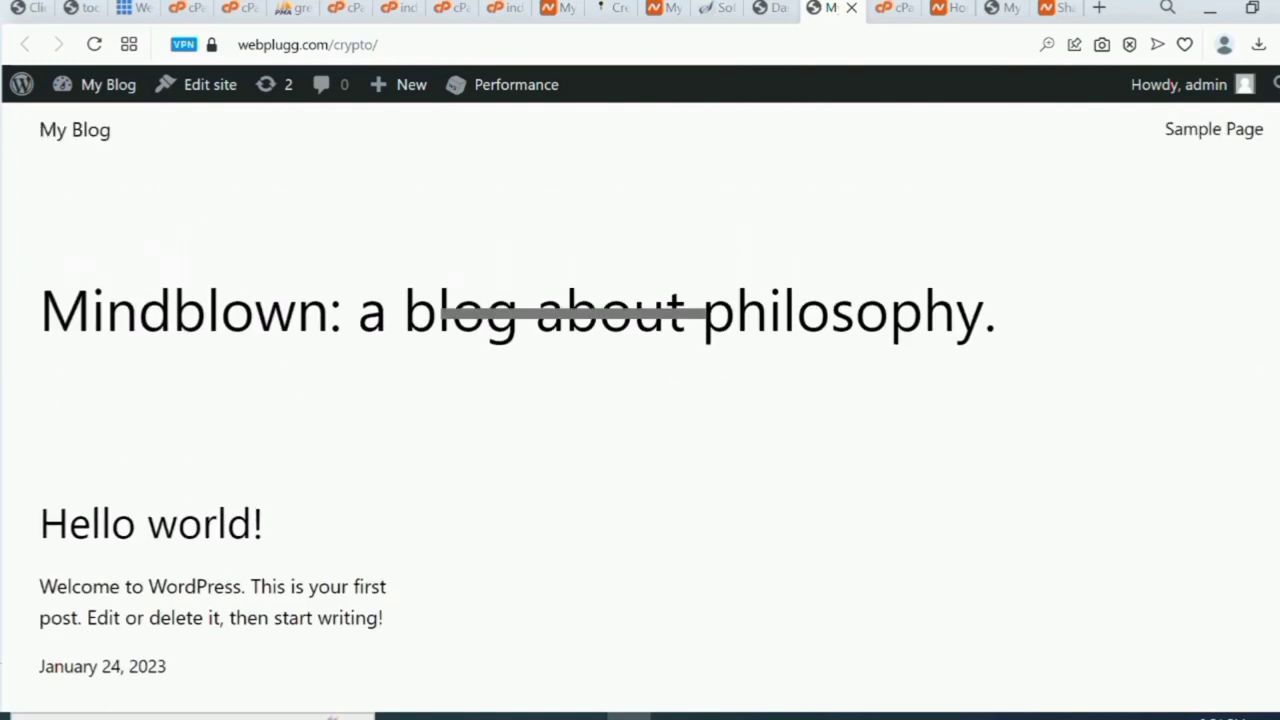
left_click(775, 9)
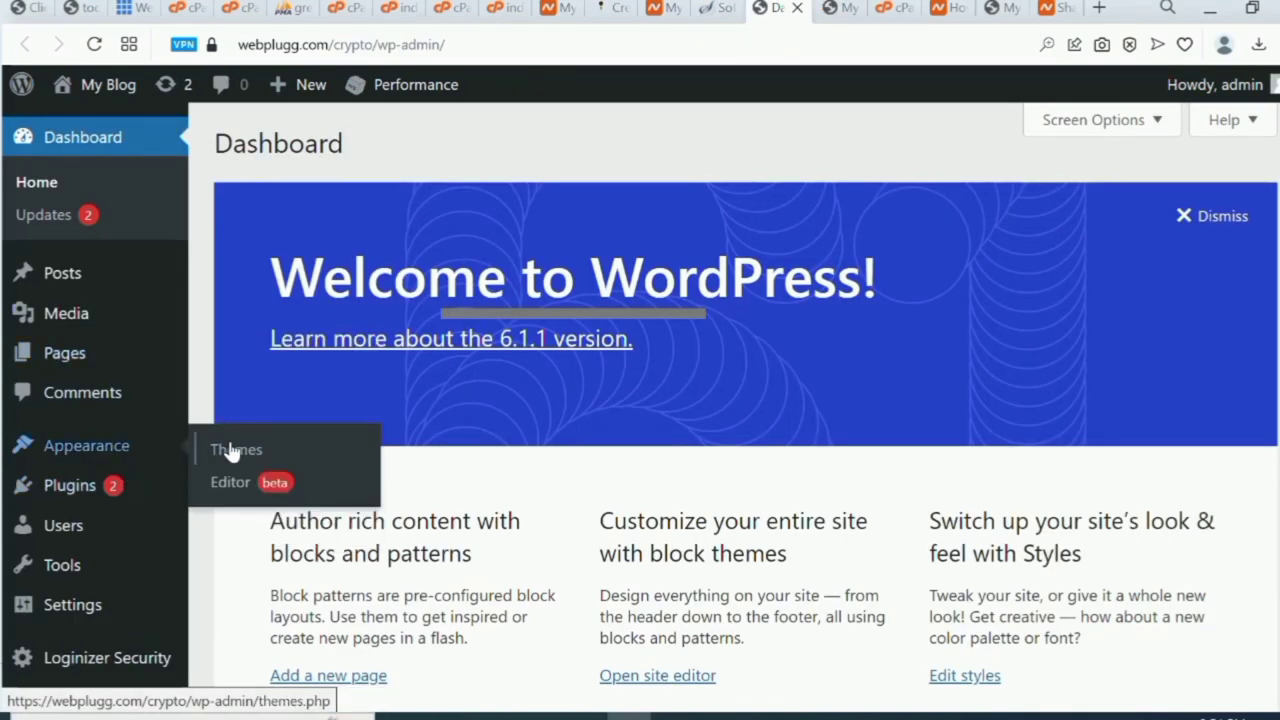
Review the three installed themes under Appearance > Themes and go to Add New.
left_click(237, 450)
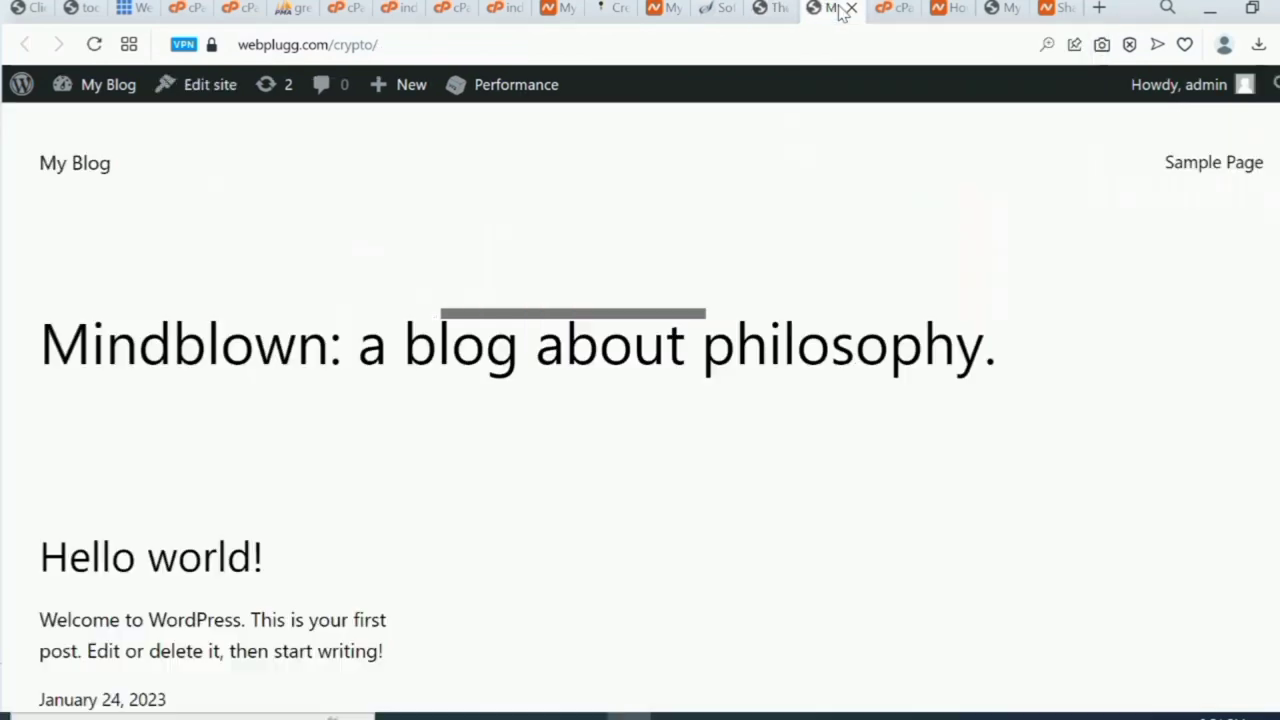
left_click(830, 8)
left_click(773, 8)
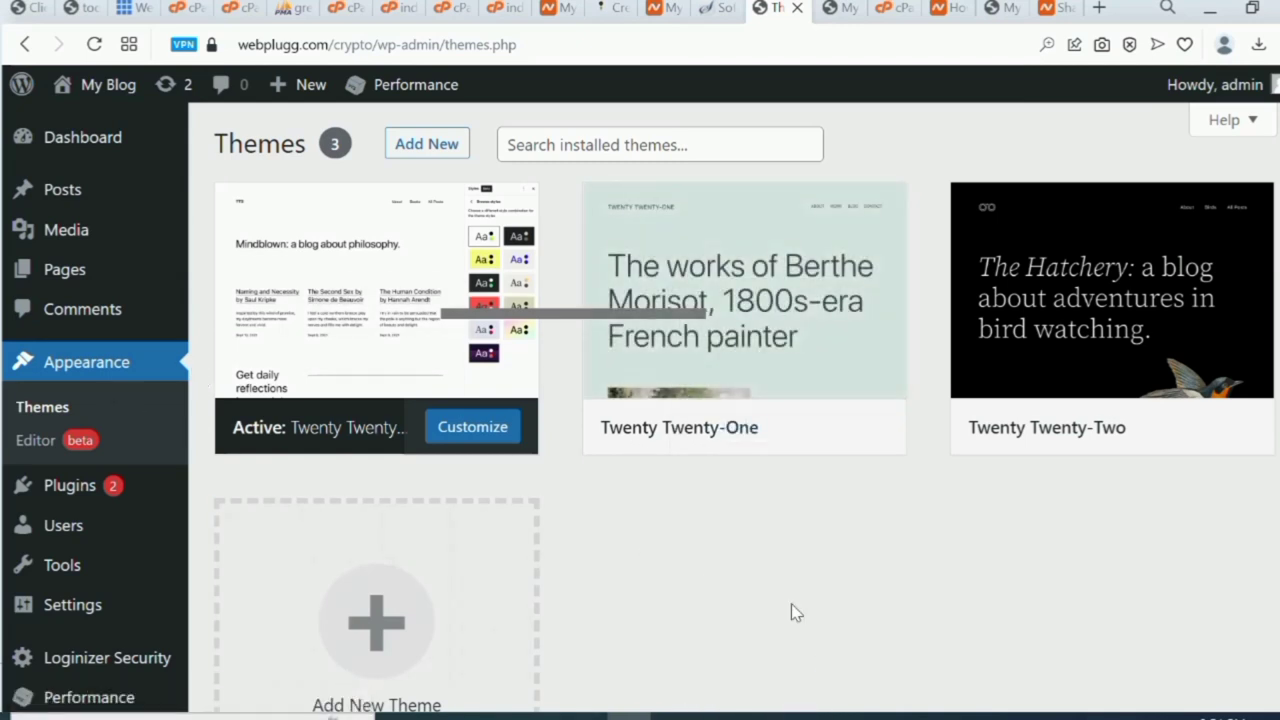
left_click(424, 146)
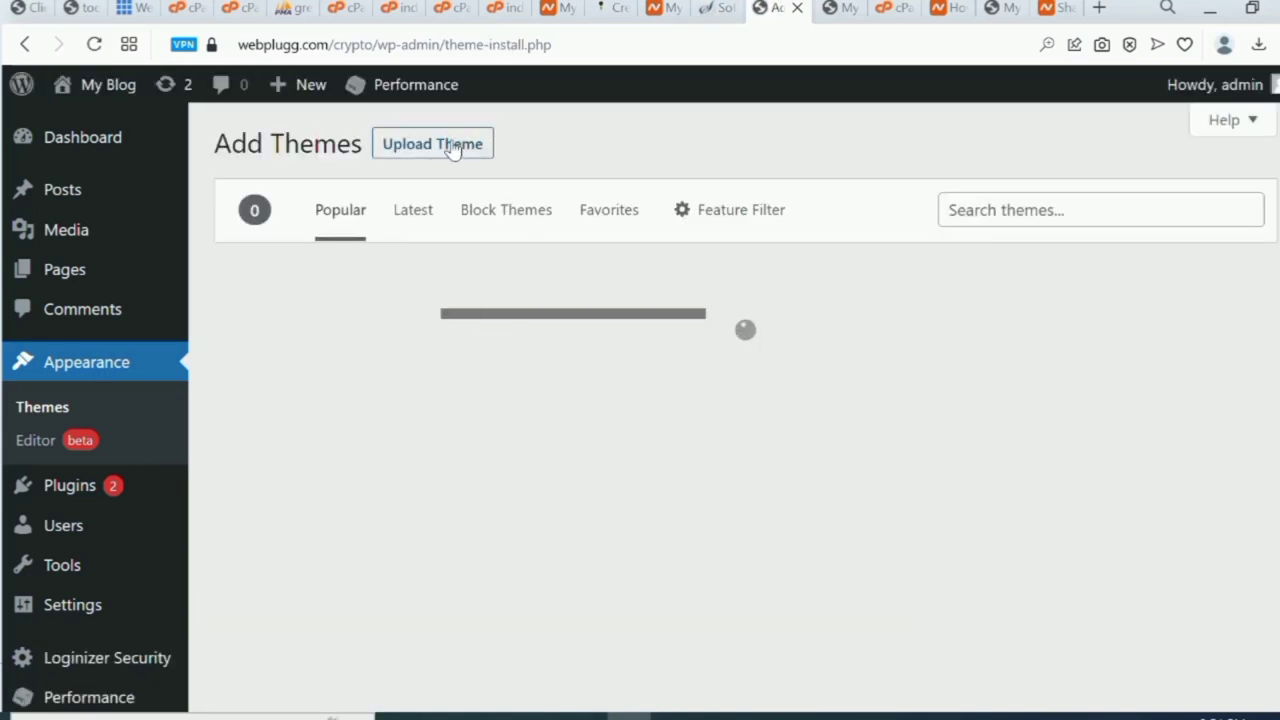
Reveal the Upload Theme .zip form, then check the Namecheap account dashboard tab.
left_click(451, 143)
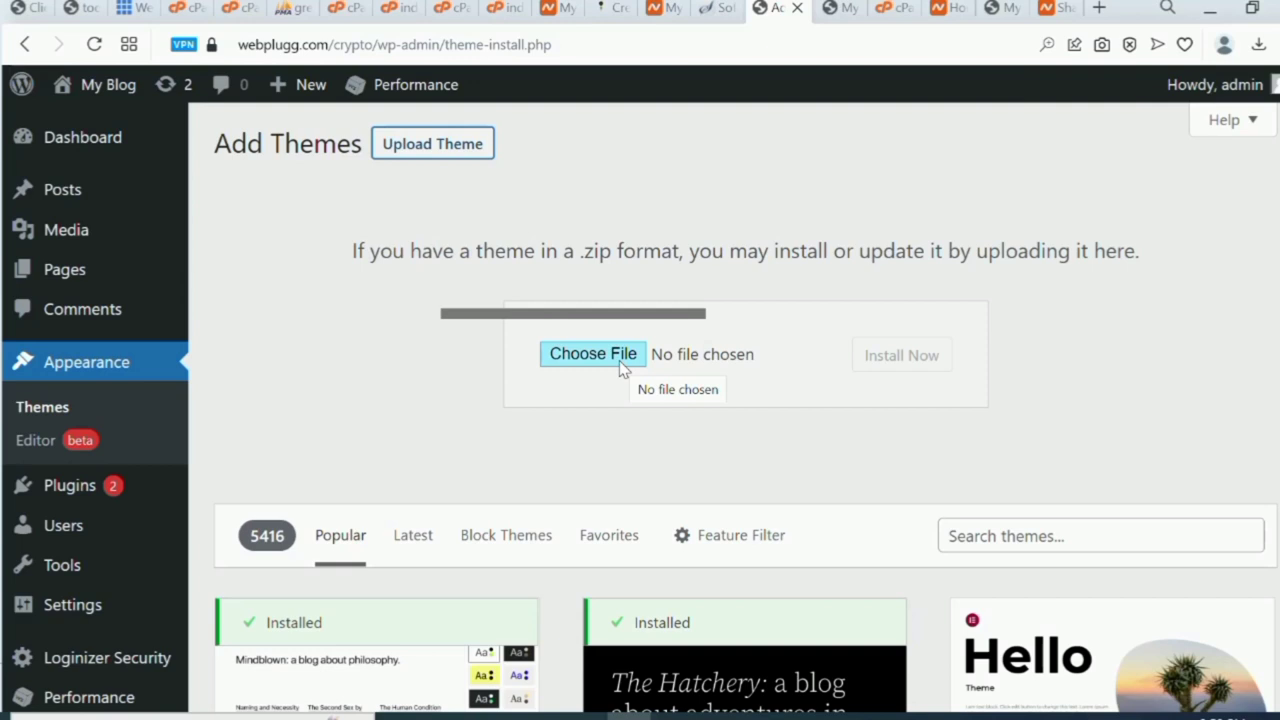
left_click(667, 10)
Open cPanel from the Softaculous summary in a new tab and locate its Files section.
left_click(722, 8)
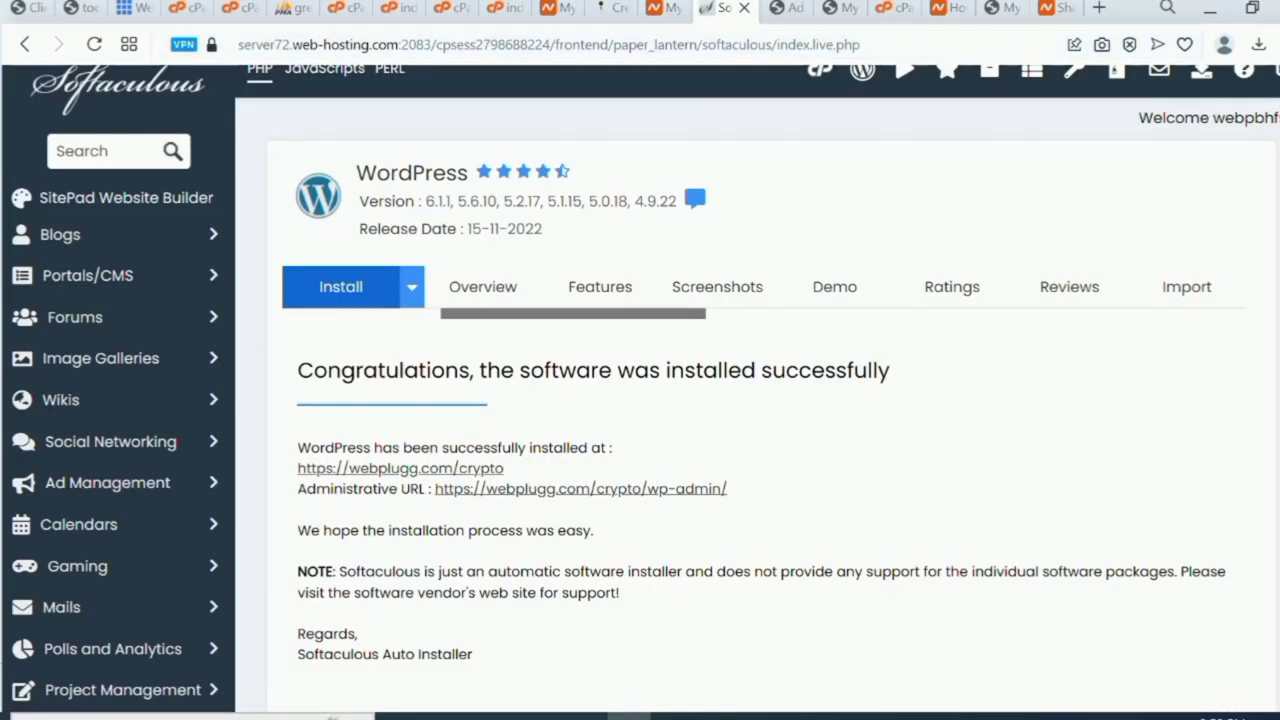
scroll(960, 130, "up", 2)
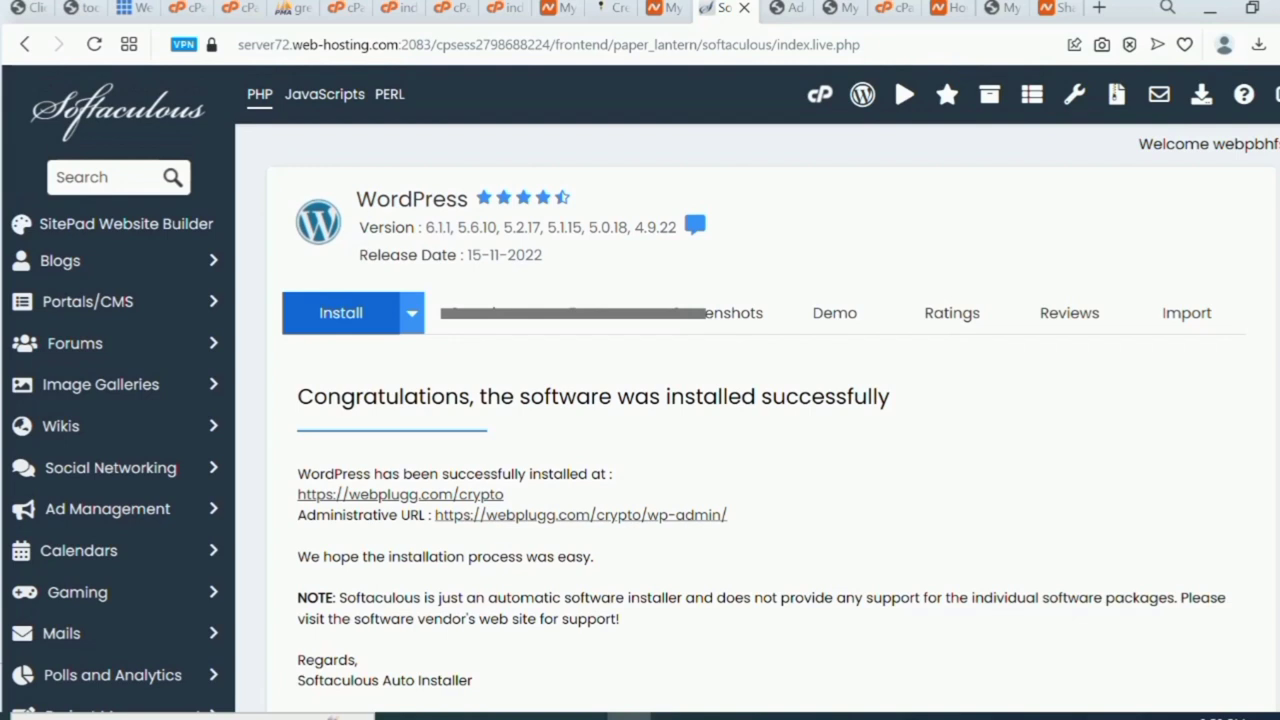
right_click(820, 100)
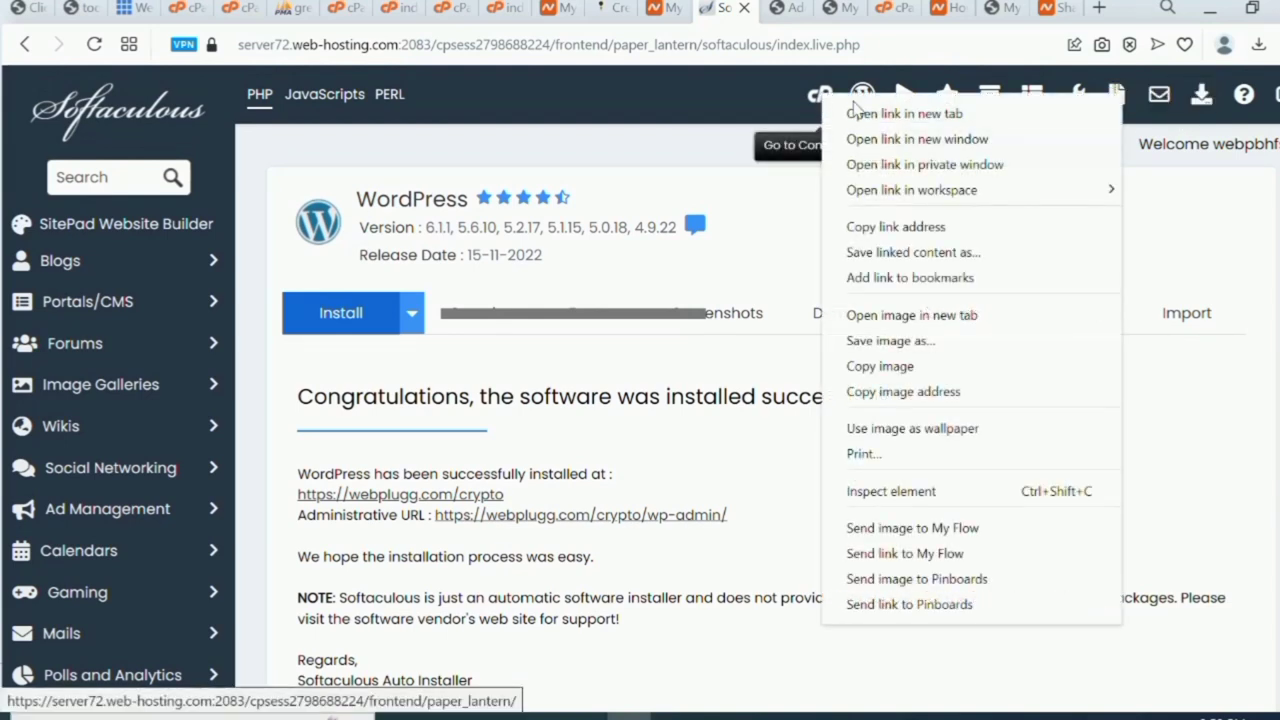
left_click(865, 118)
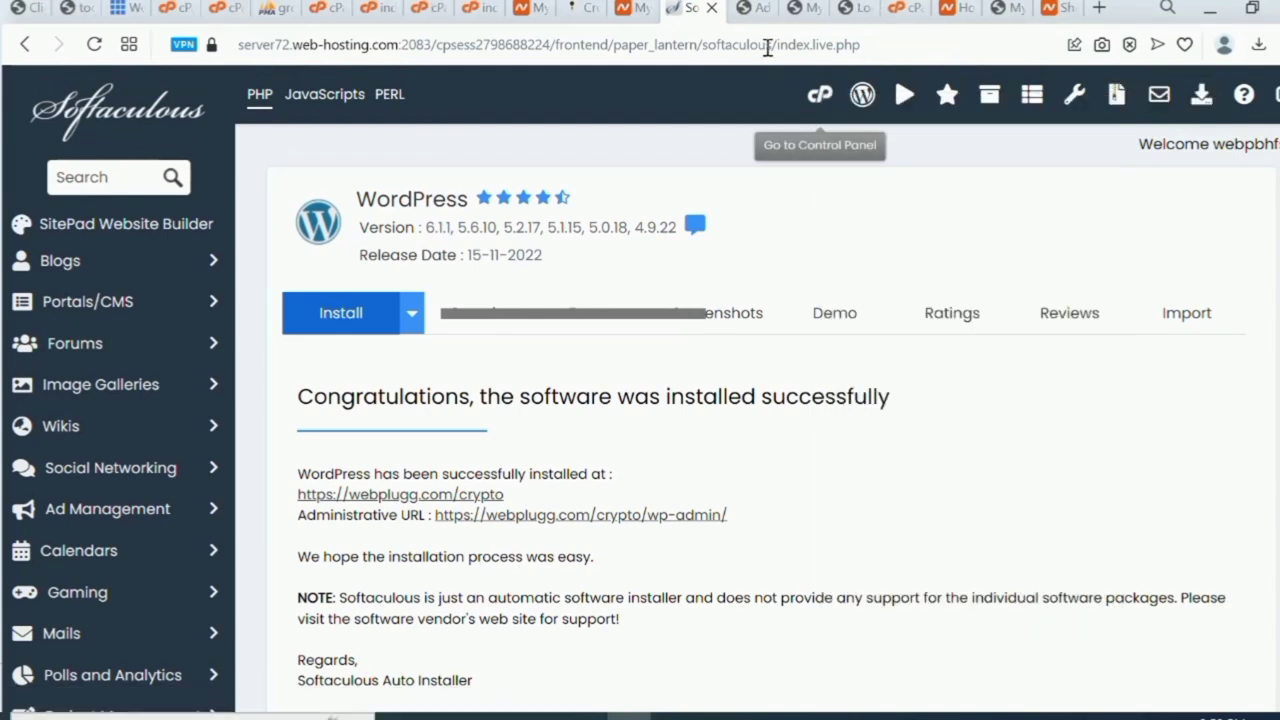
left_click(752, 10)
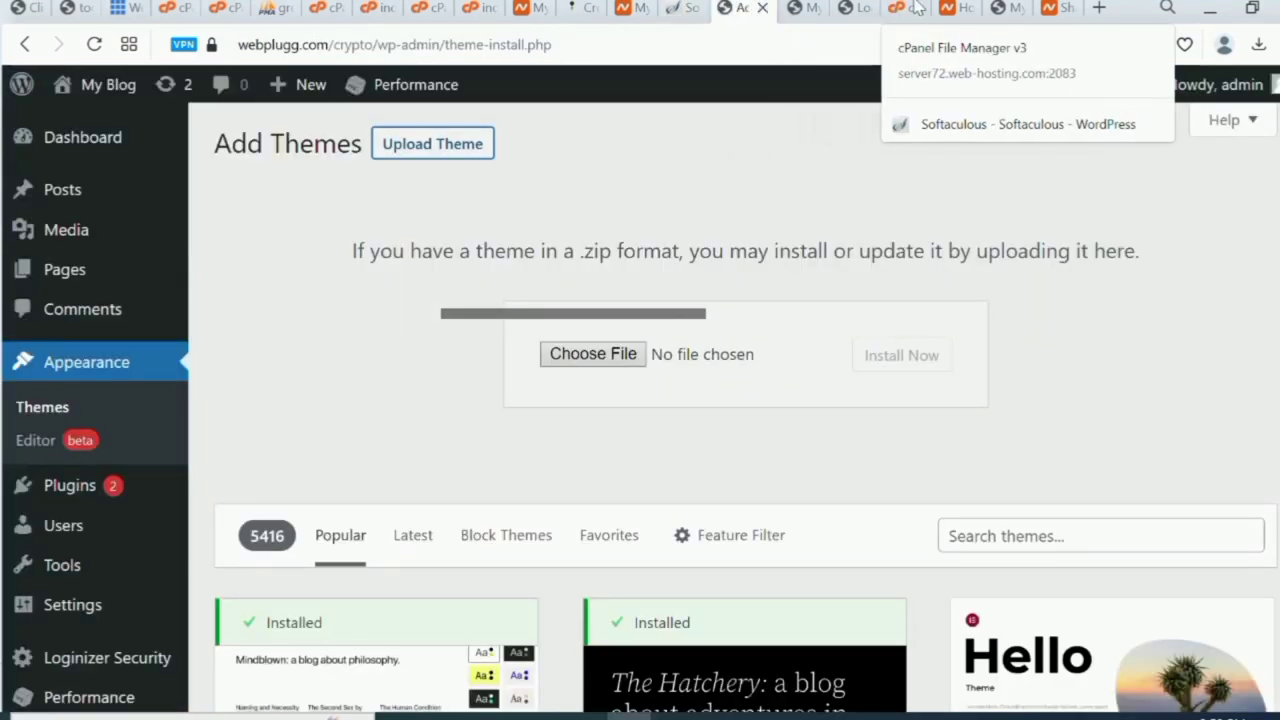
left_click(855, 12)
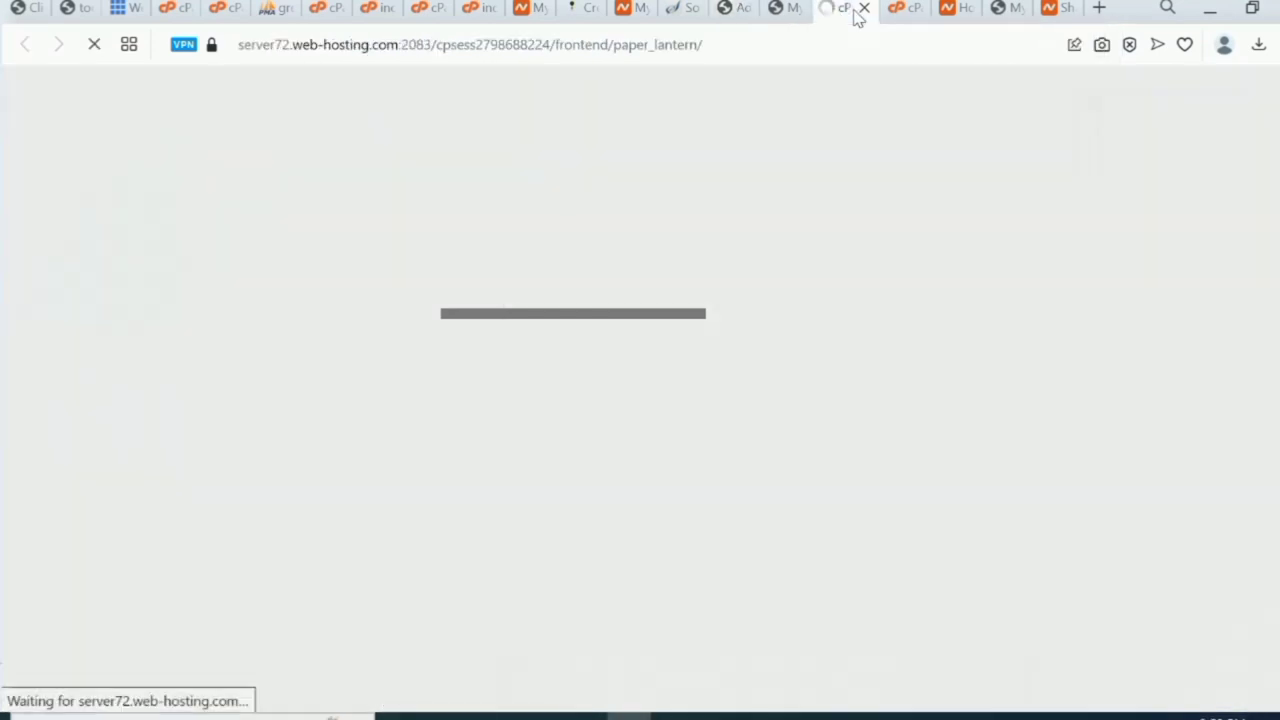
scroll(830, 303, "down", 7)
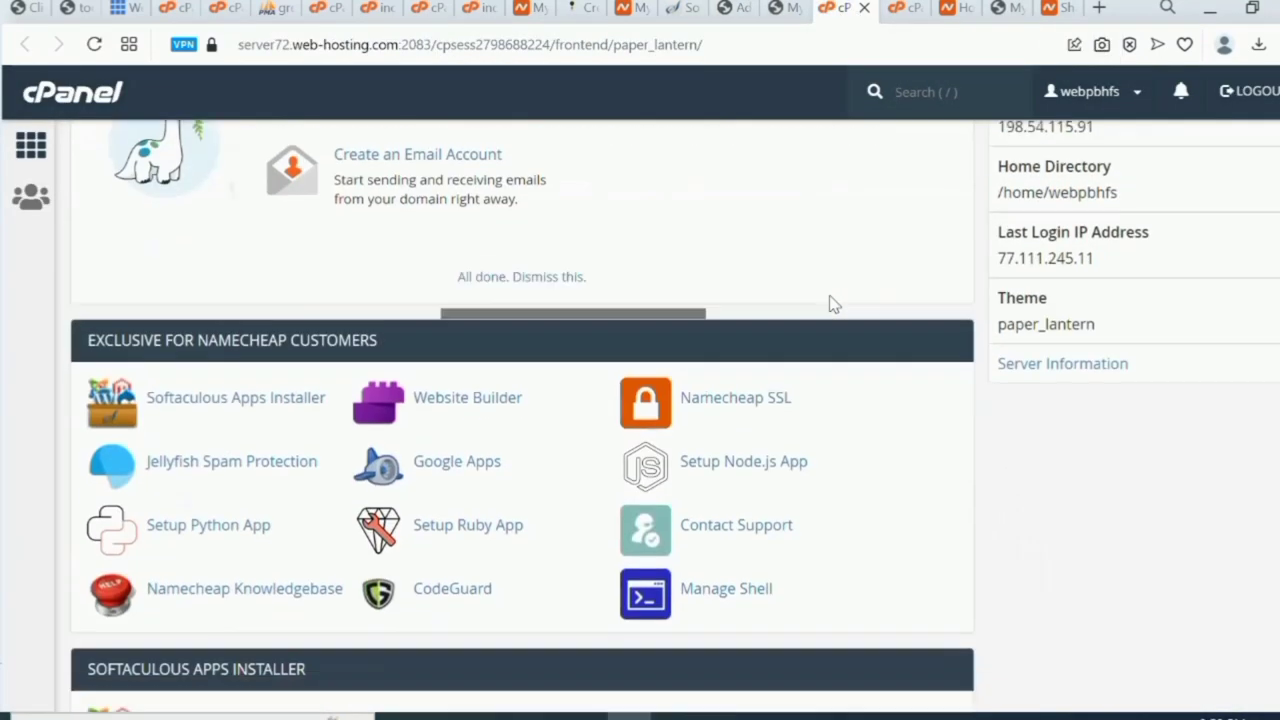
scroll(835, 304, "down", 4)
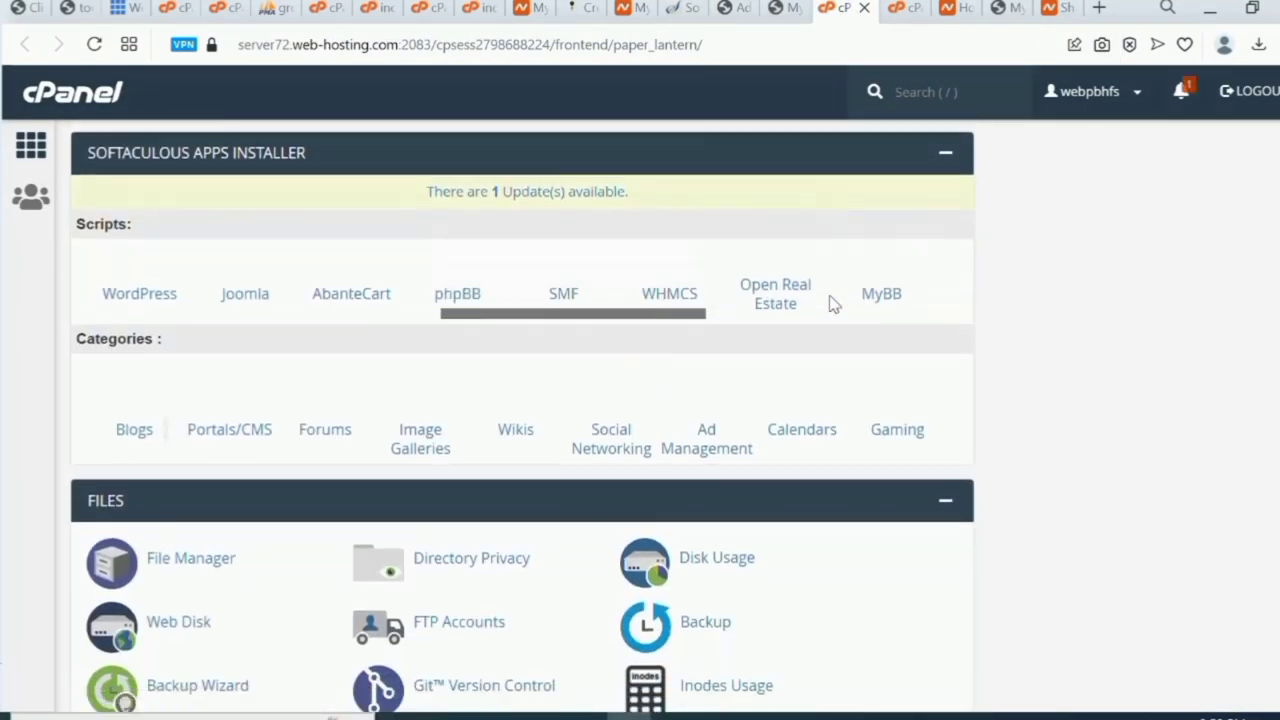
scroll(835, 304, "up", 1)
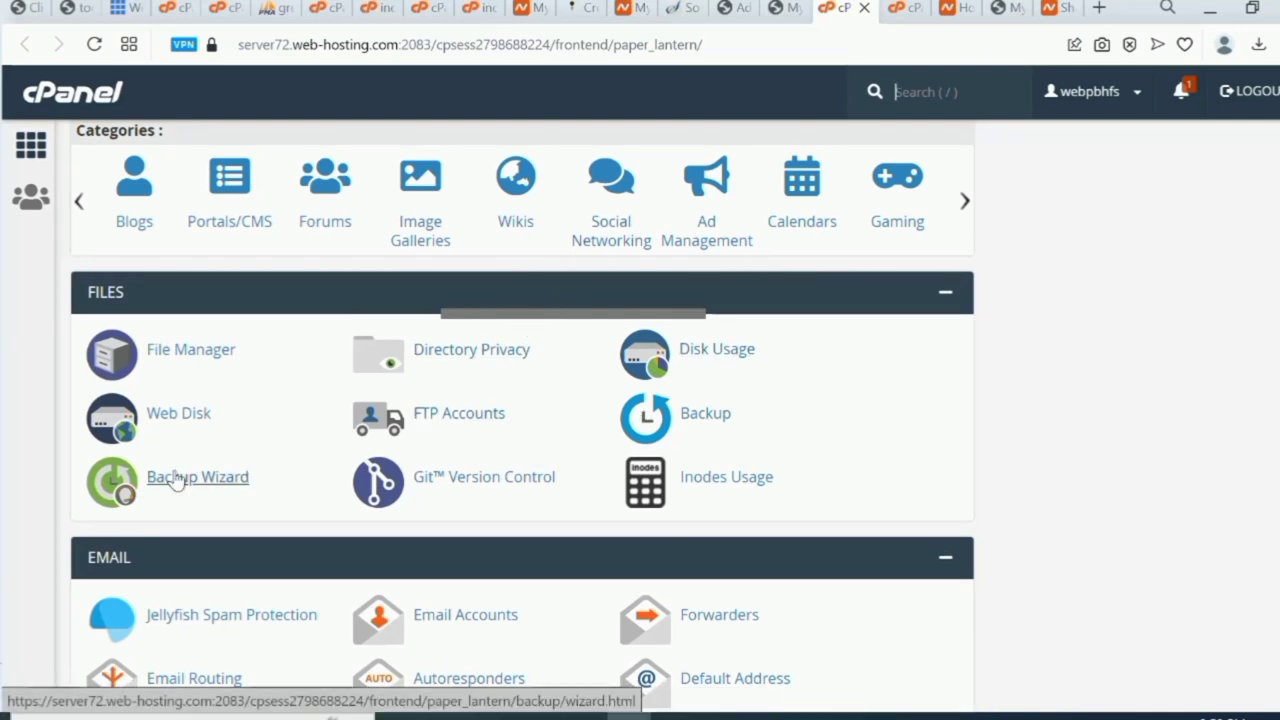
Open File Manager and enter public_html, where the crypto folder is listed.
left_click(175, 358)
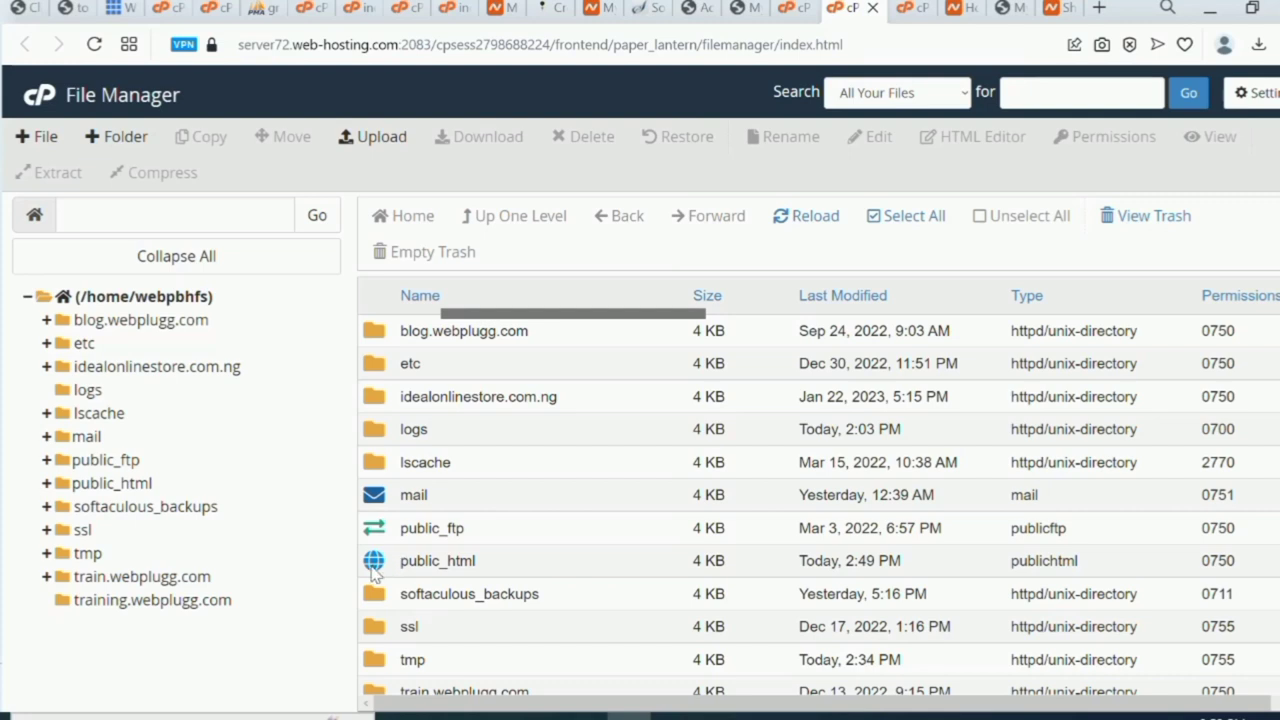
double_click(373, 565)
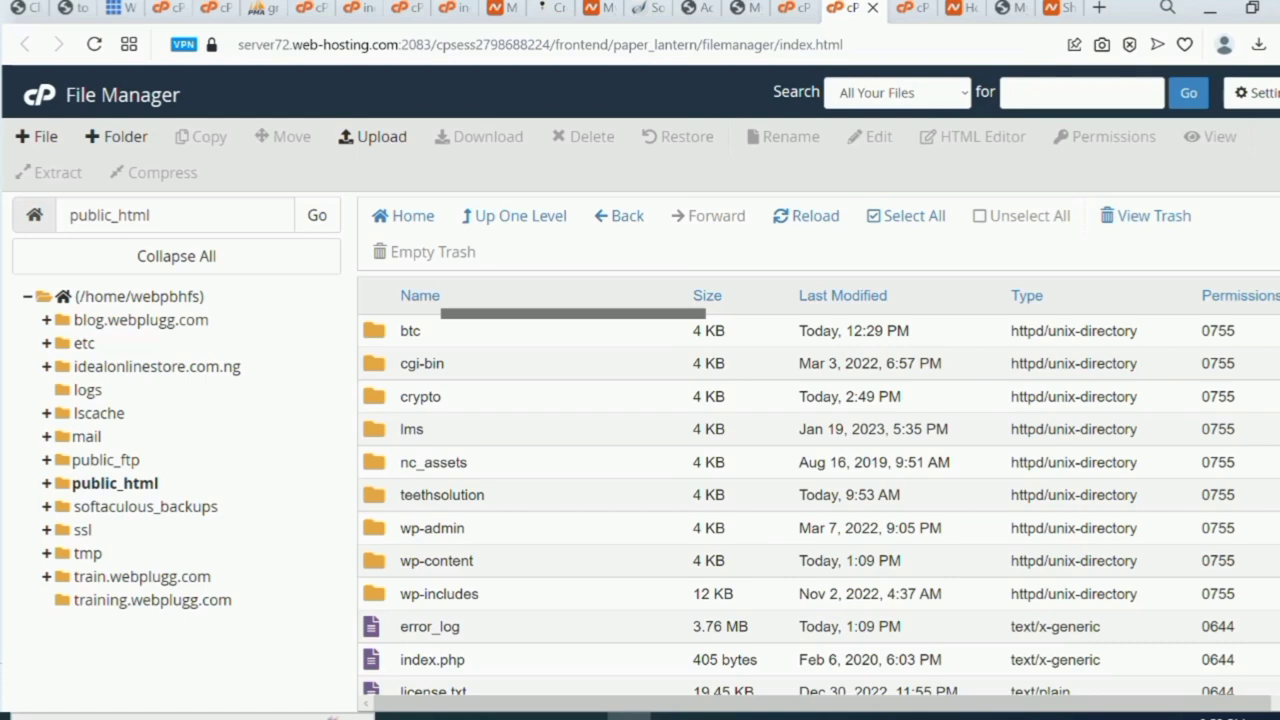
scroll(819, 505, "down", 5)
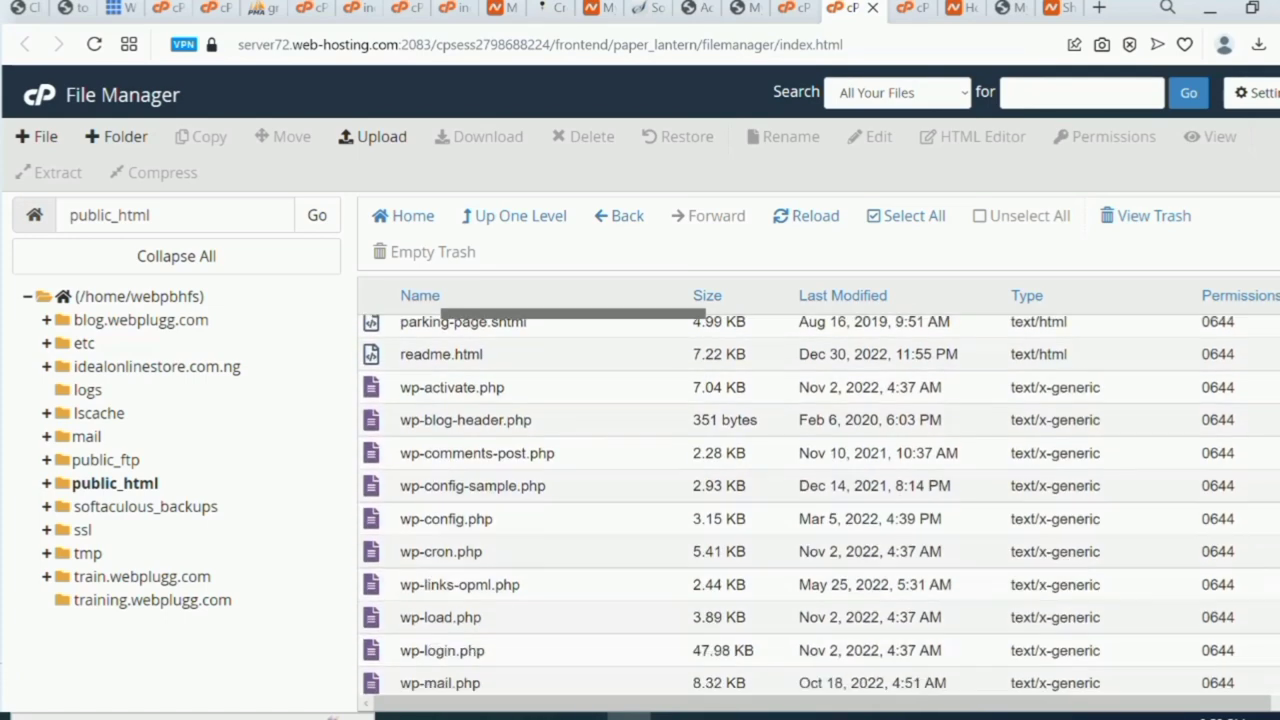
scroll(819, 505, "up", 5)
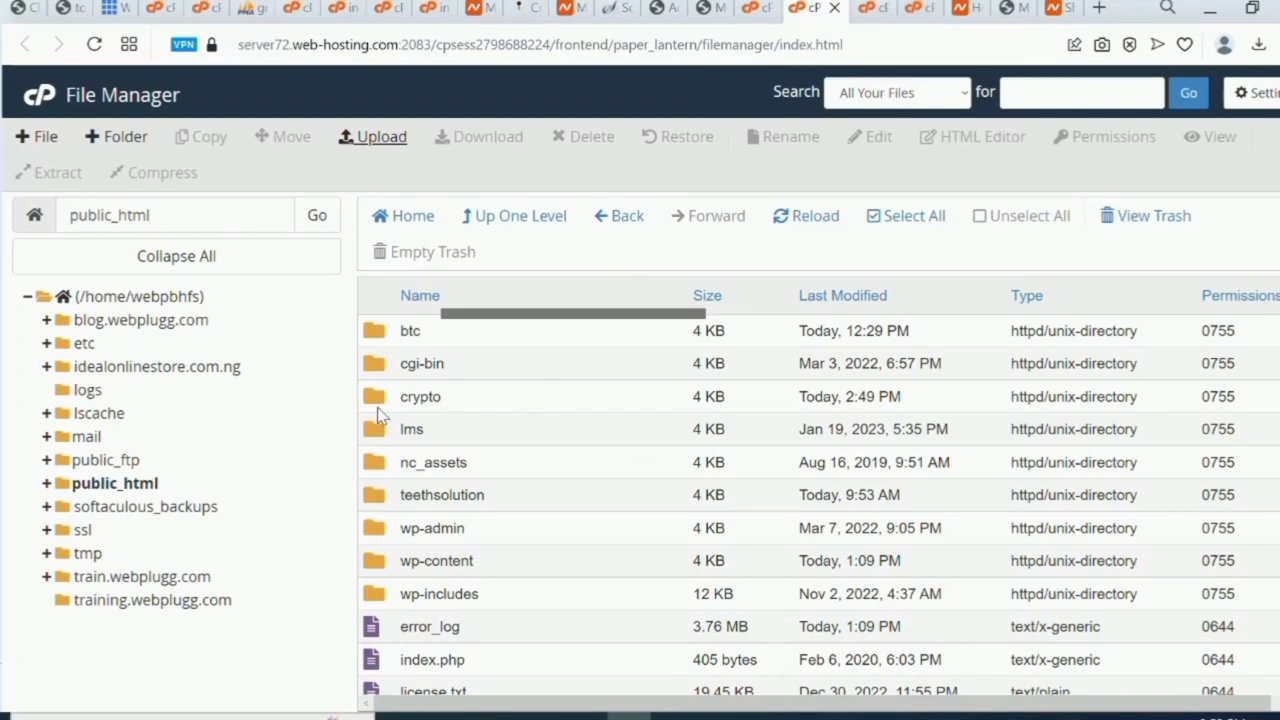
Navigate to crypto/wp-content/themes in File Manager and open its Upload page.
left_click(370, 410)
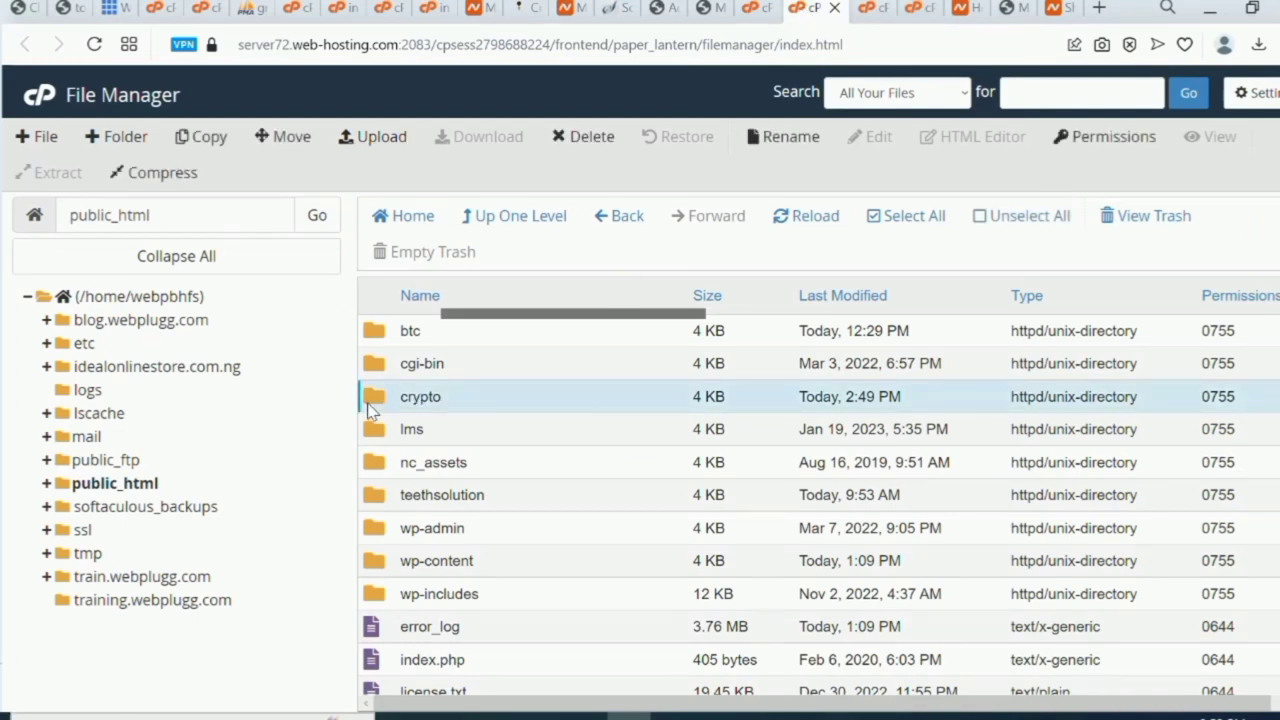
double_click(378, 403)
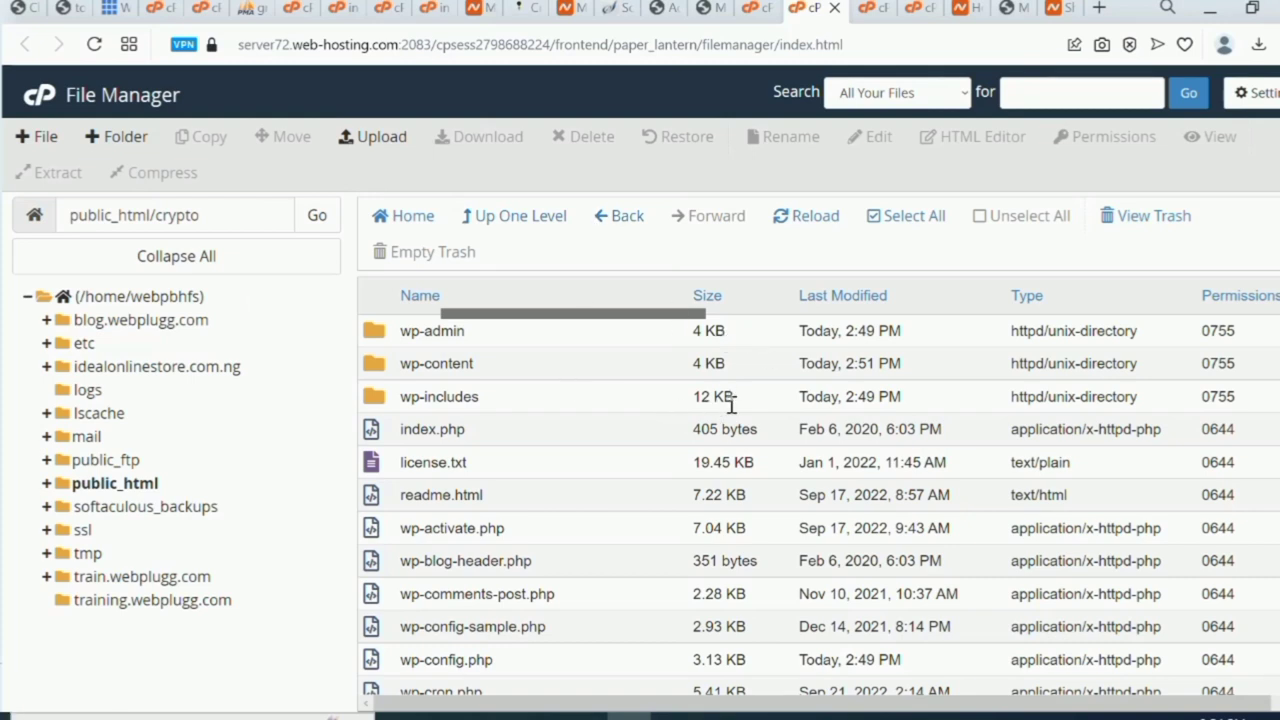
double_click(374, 368)
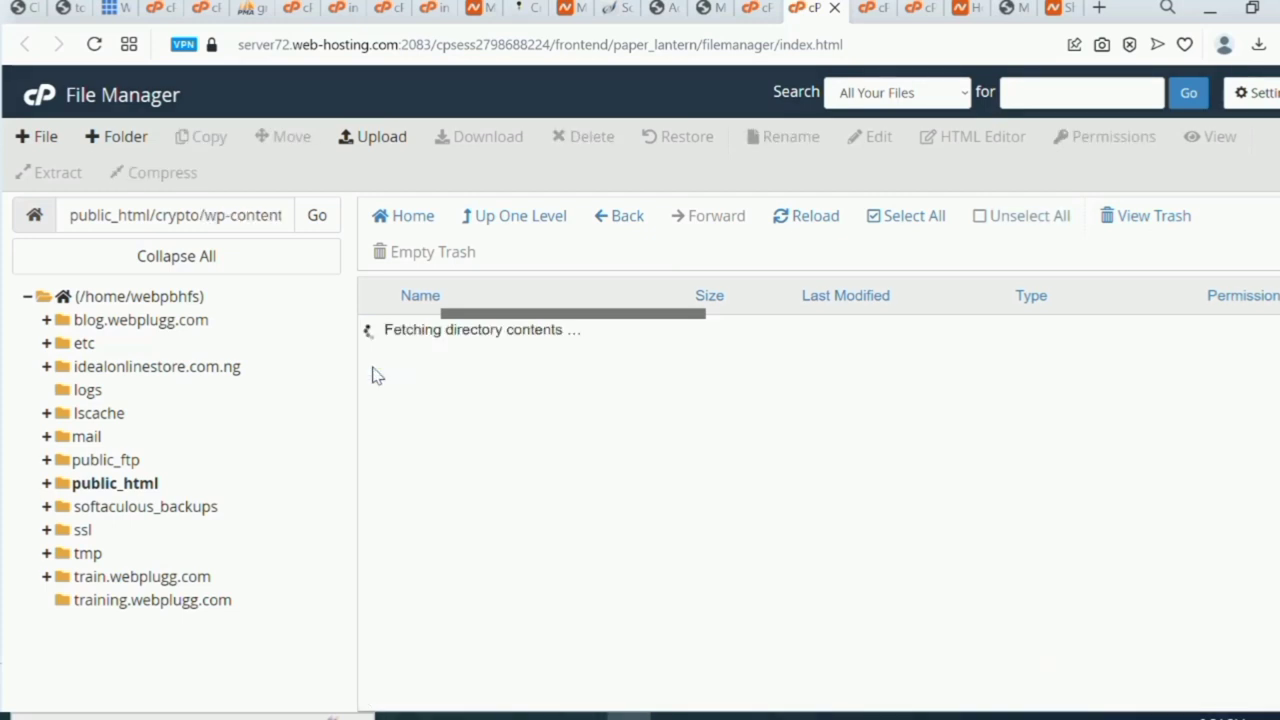
left_click(378, 373)
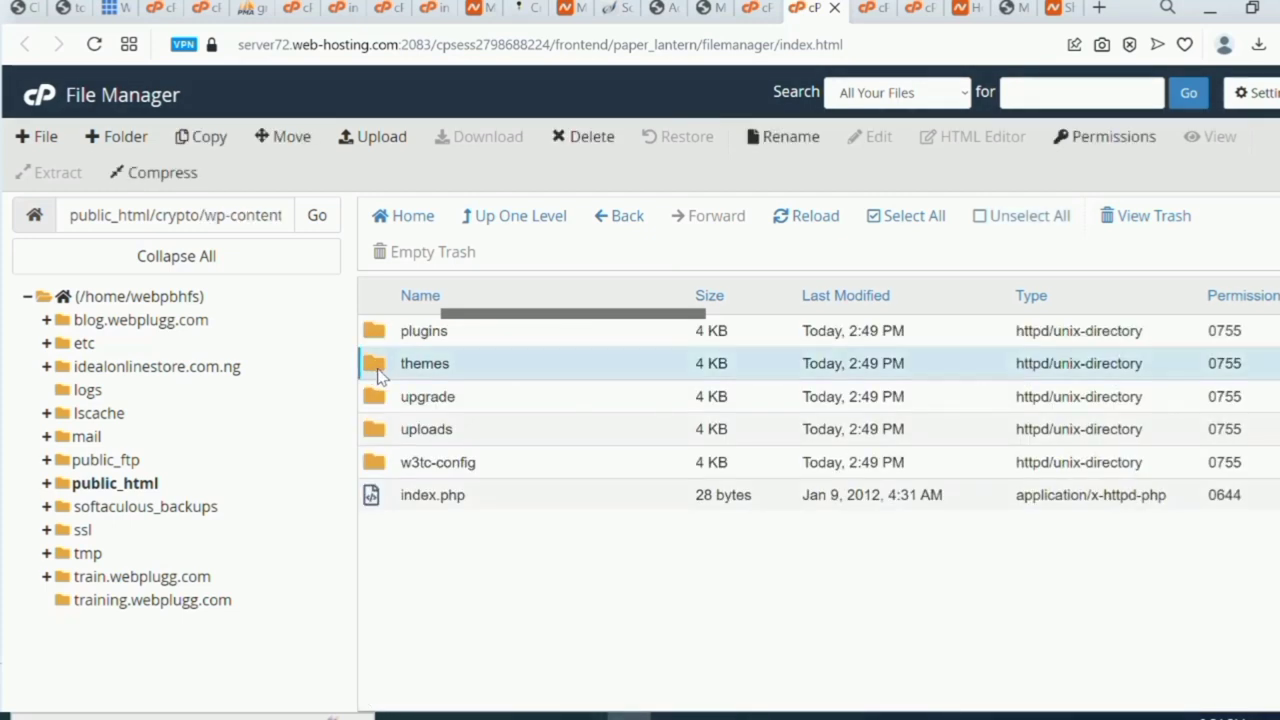
double_click(378, 373)
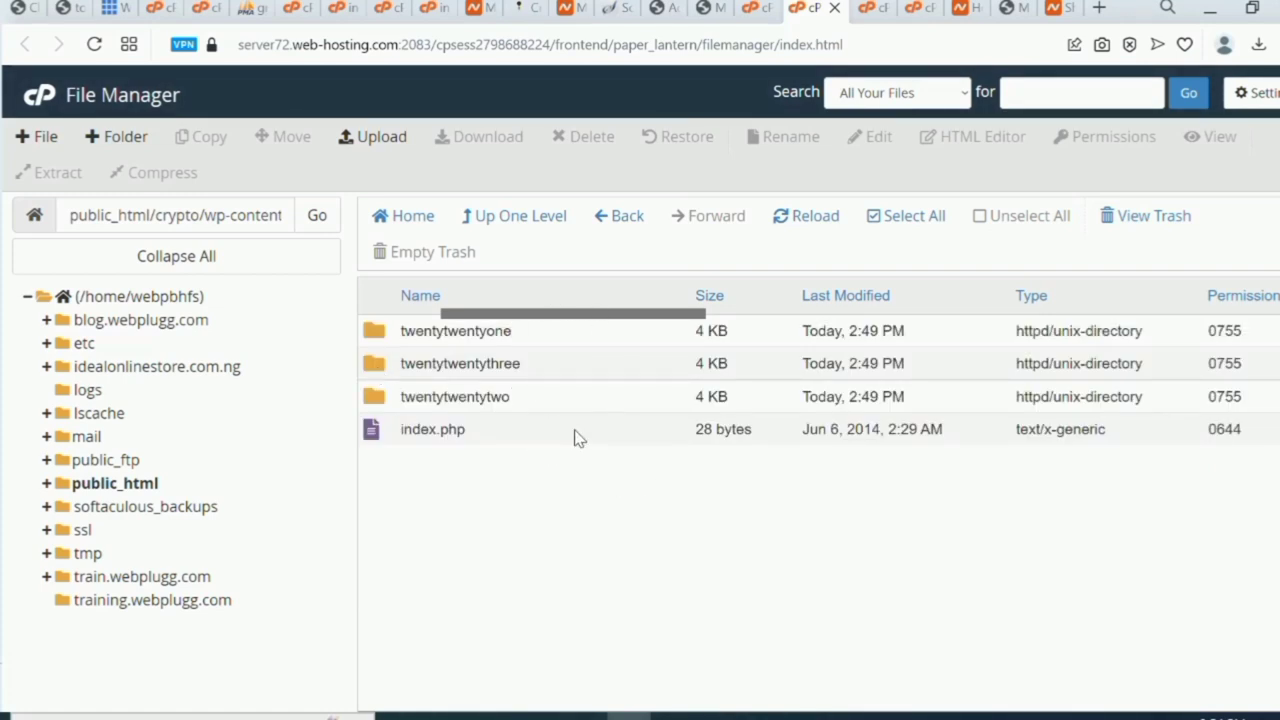
left_click(367, 149)
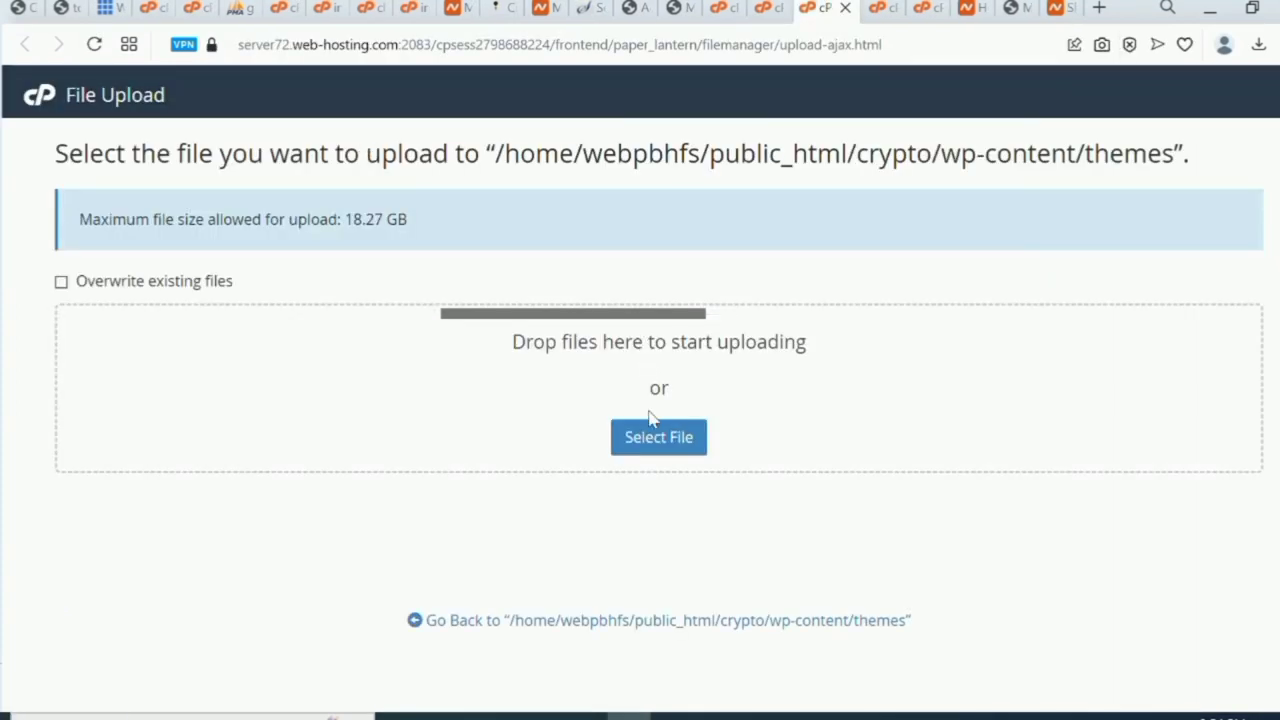
Choose the blokco theme zip from all downloaded files for upload to the themes folder.
left_click(655, 433)
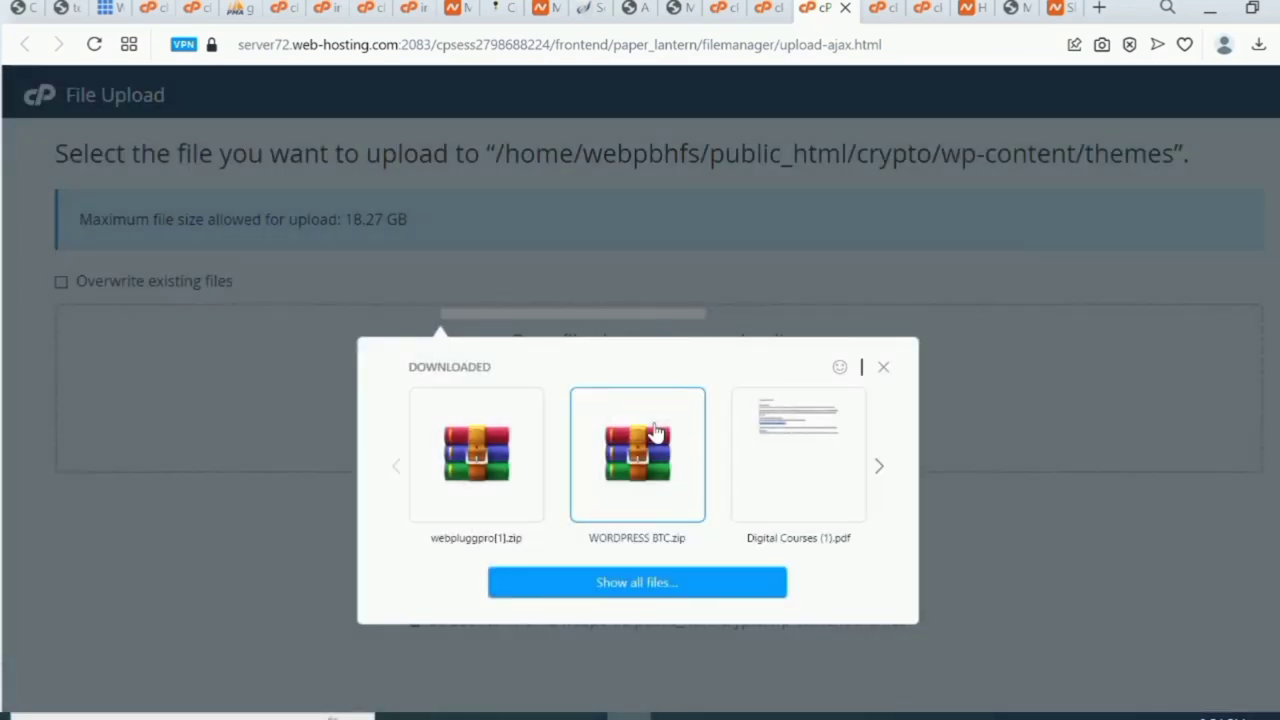
left_click(673, 583)
double_click(254, 209)
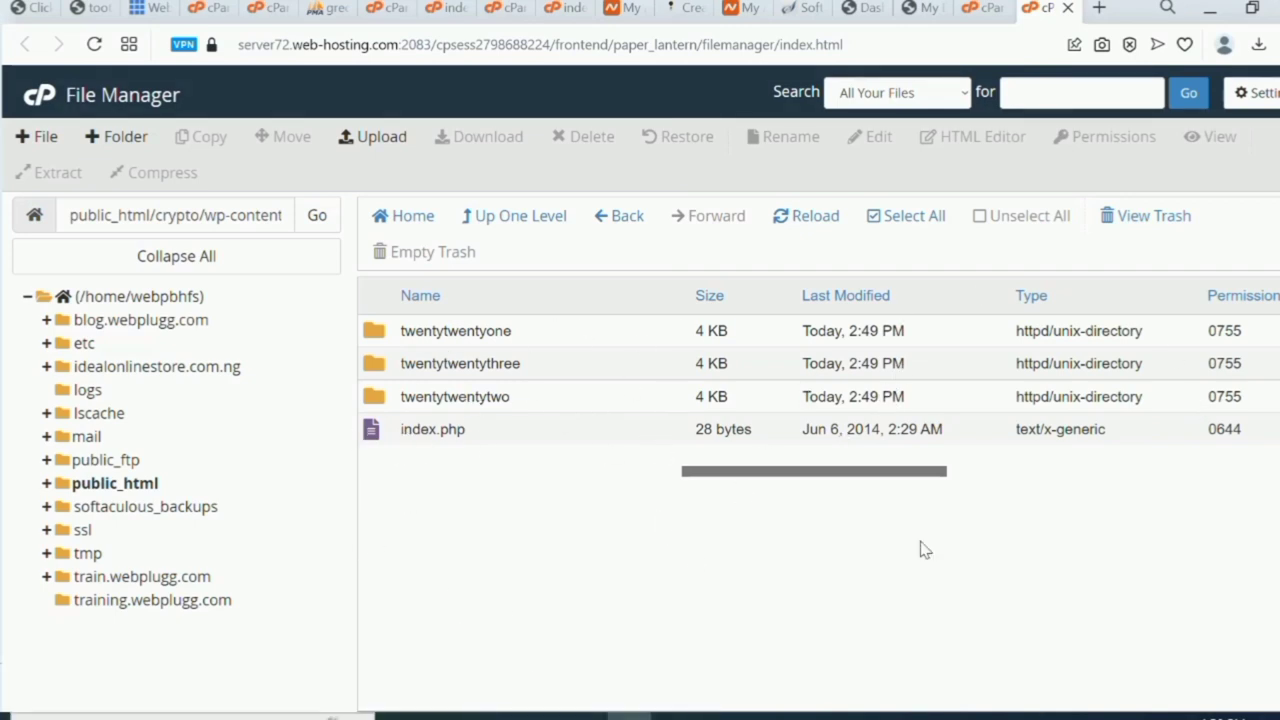
Return to the WordPress dashboard and reach Appearance > Themes > Add New > Upload Theme.
left_click(920, 10)
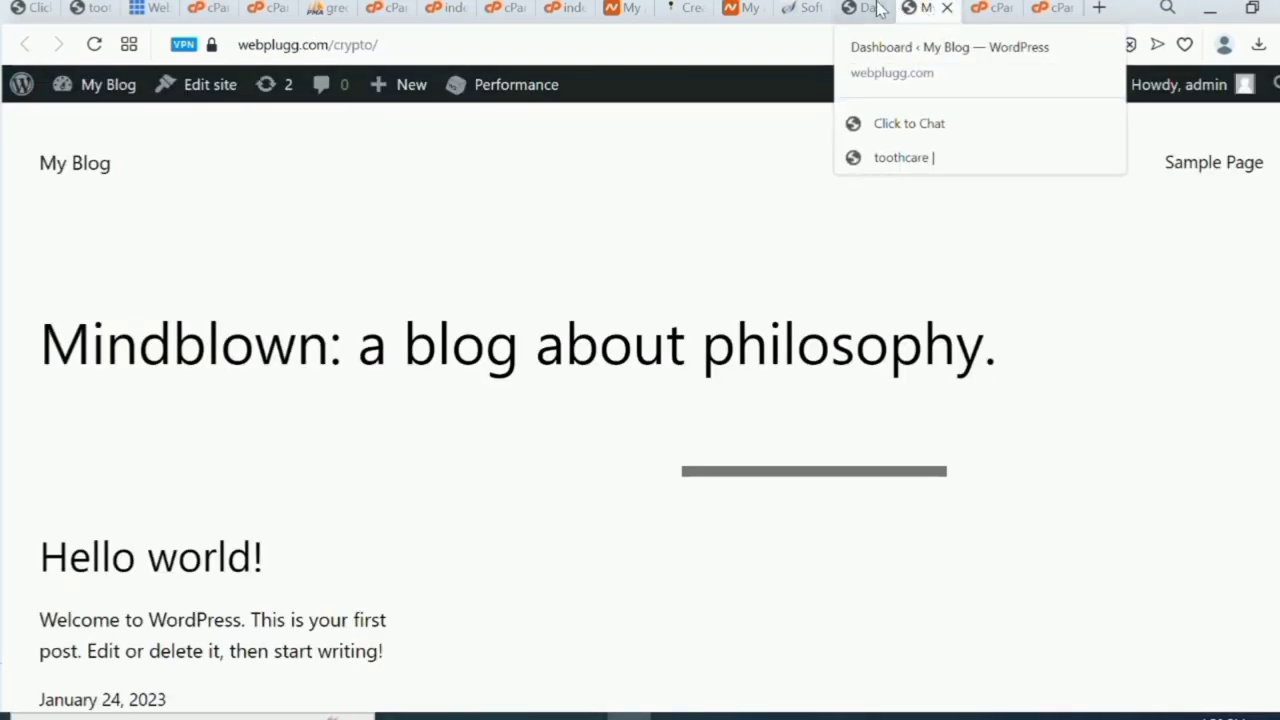
left_click(857, 10)
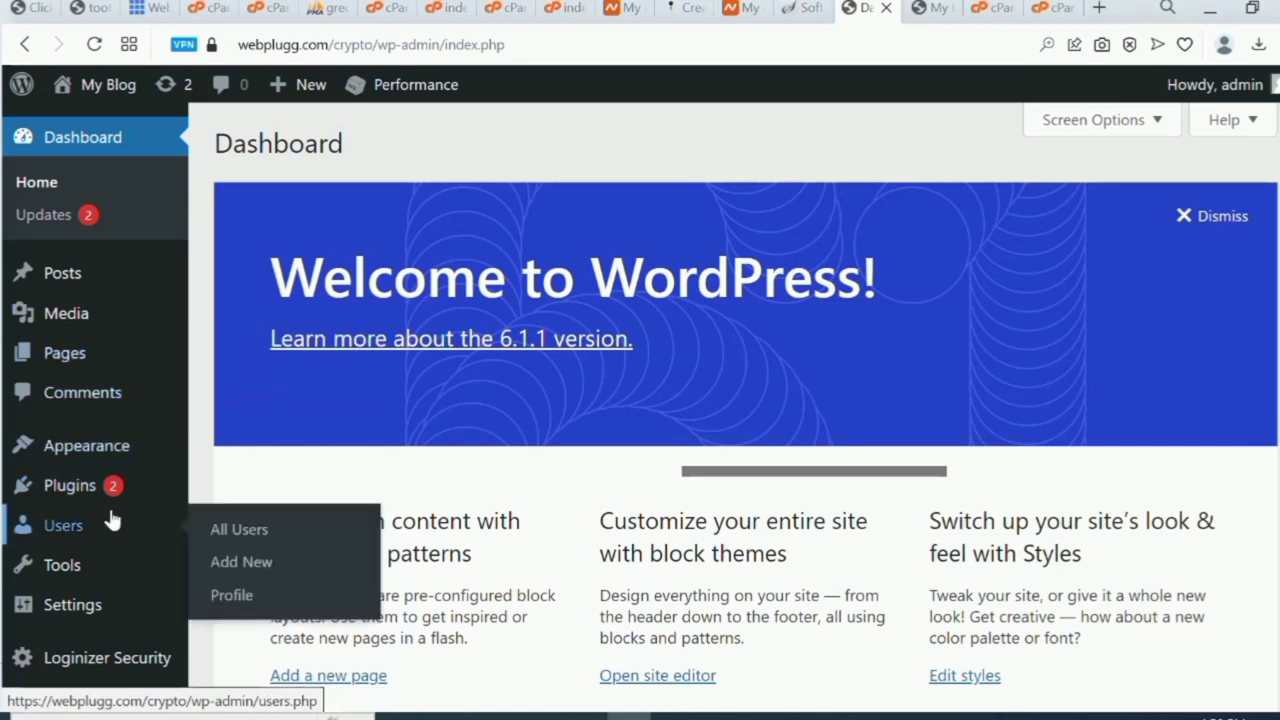
left_click(233, 452)
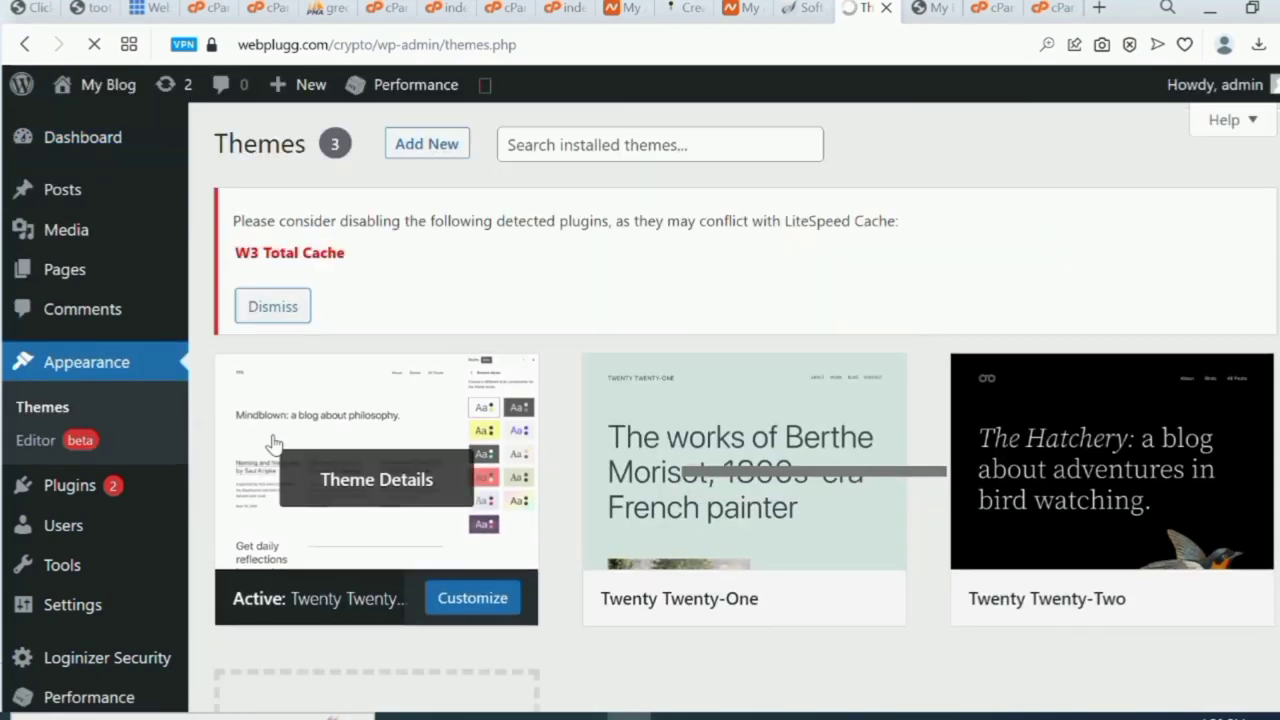
left_click(421, 148)
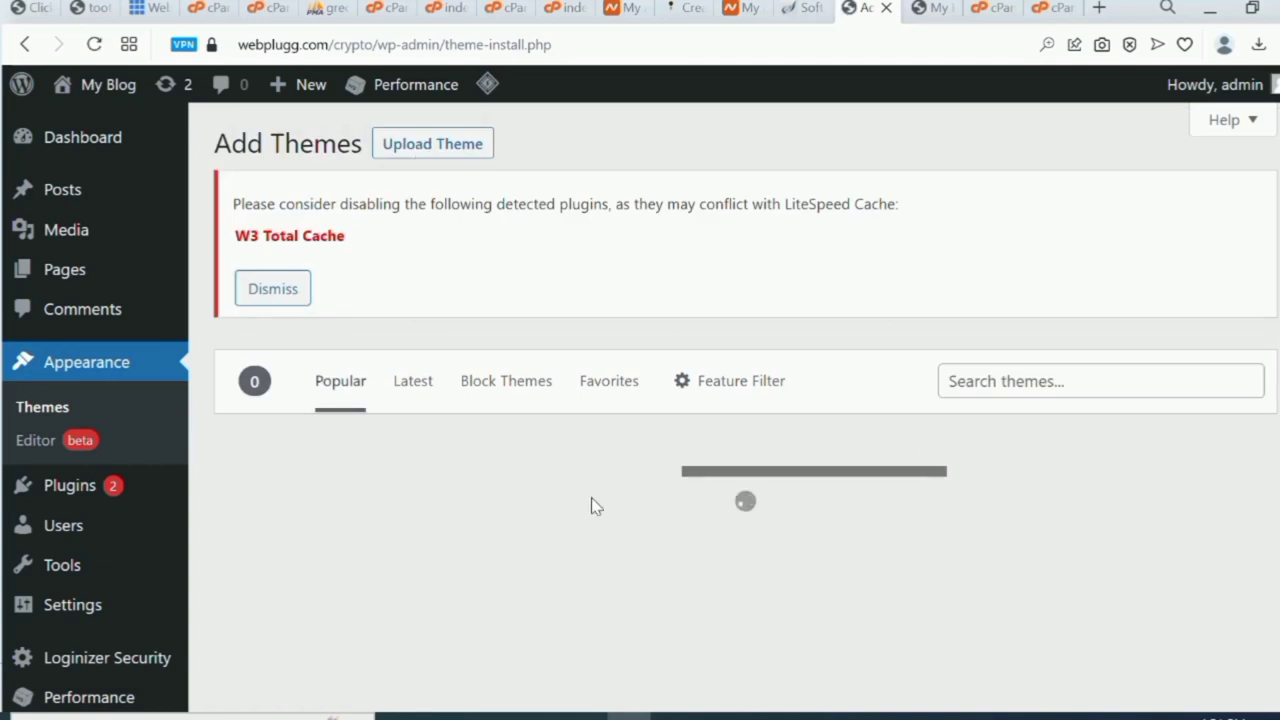
left_click(441, 145)
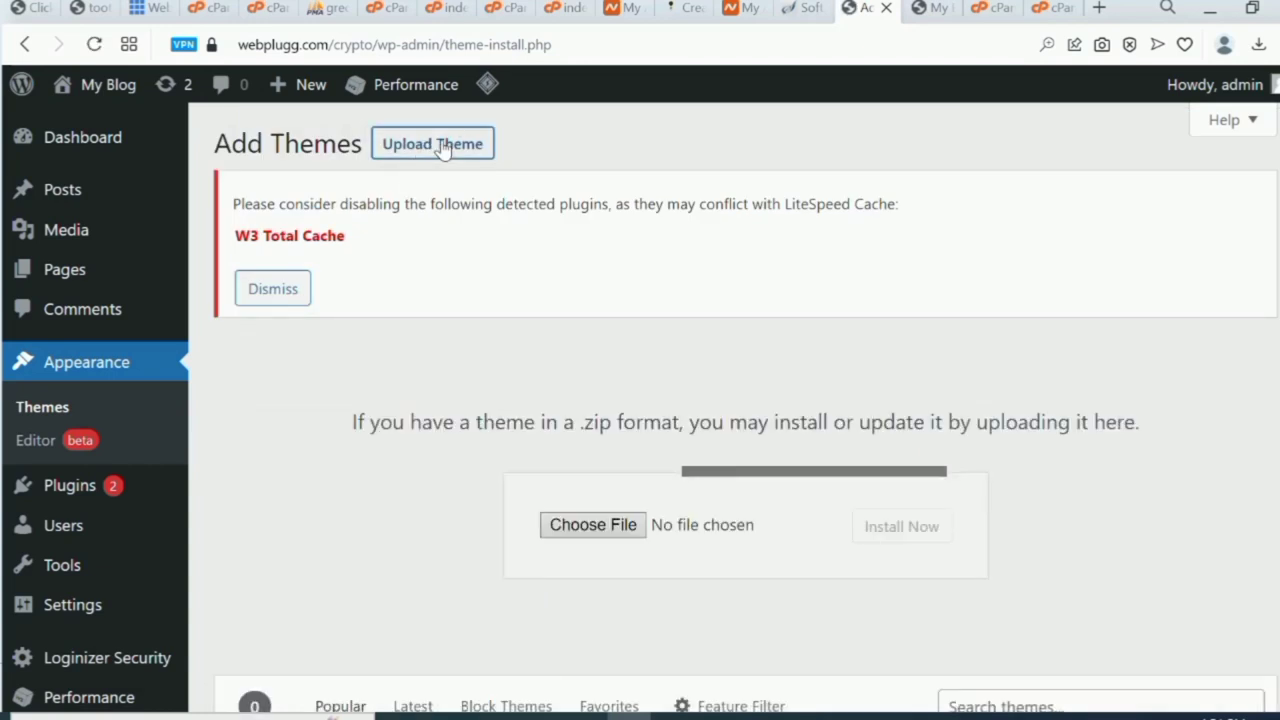
Upload blokco.zip from the downloaded files and install it as a new theme.
left_click(590, 526)
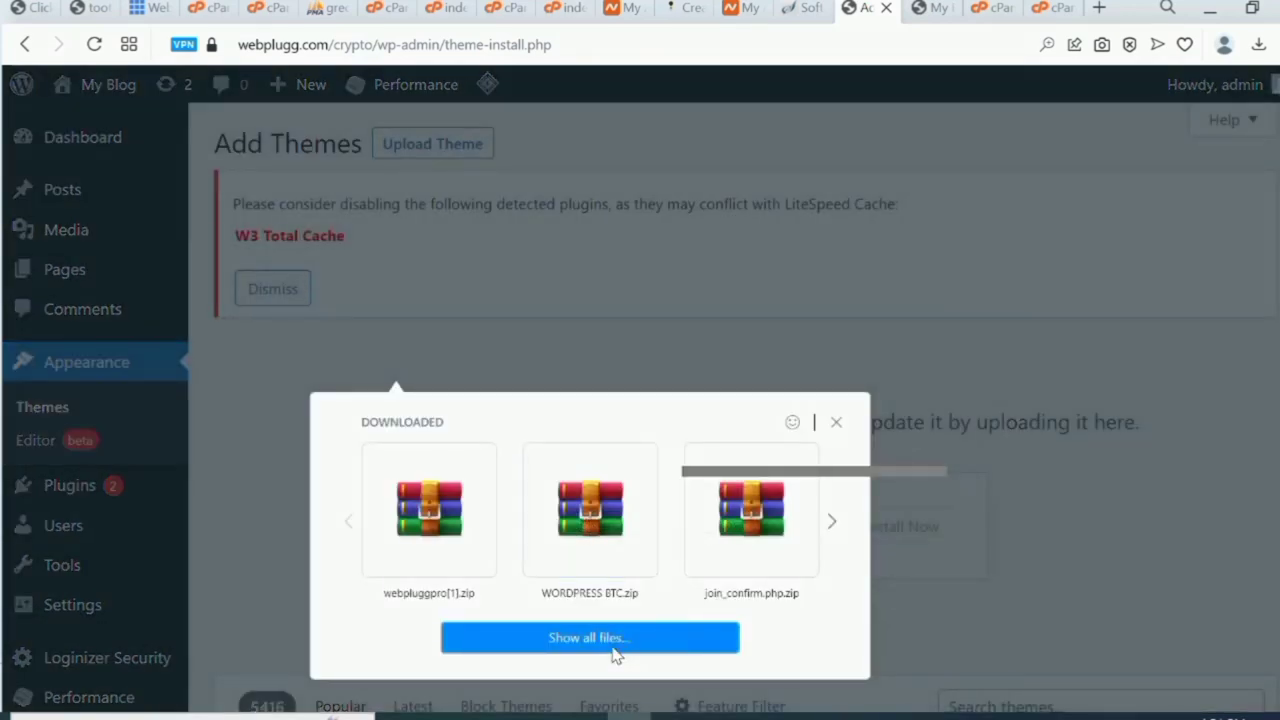
left_click(614, 640)
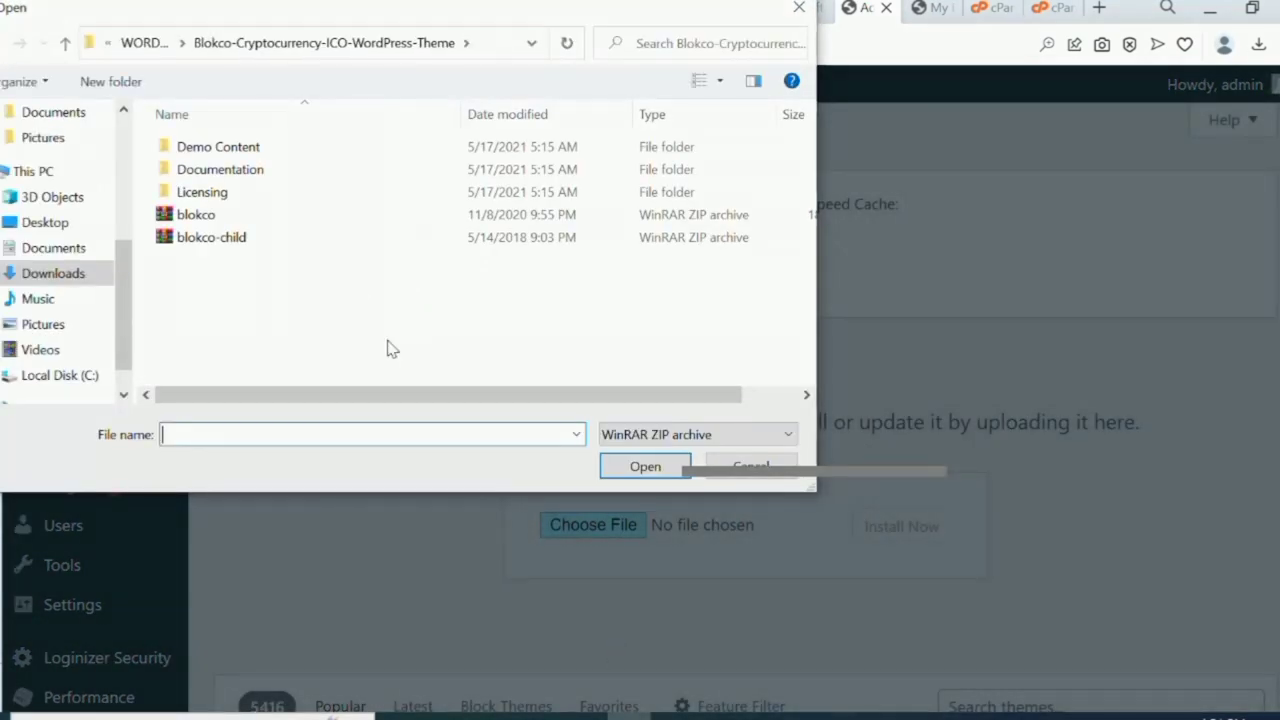
double_click(337, 217)
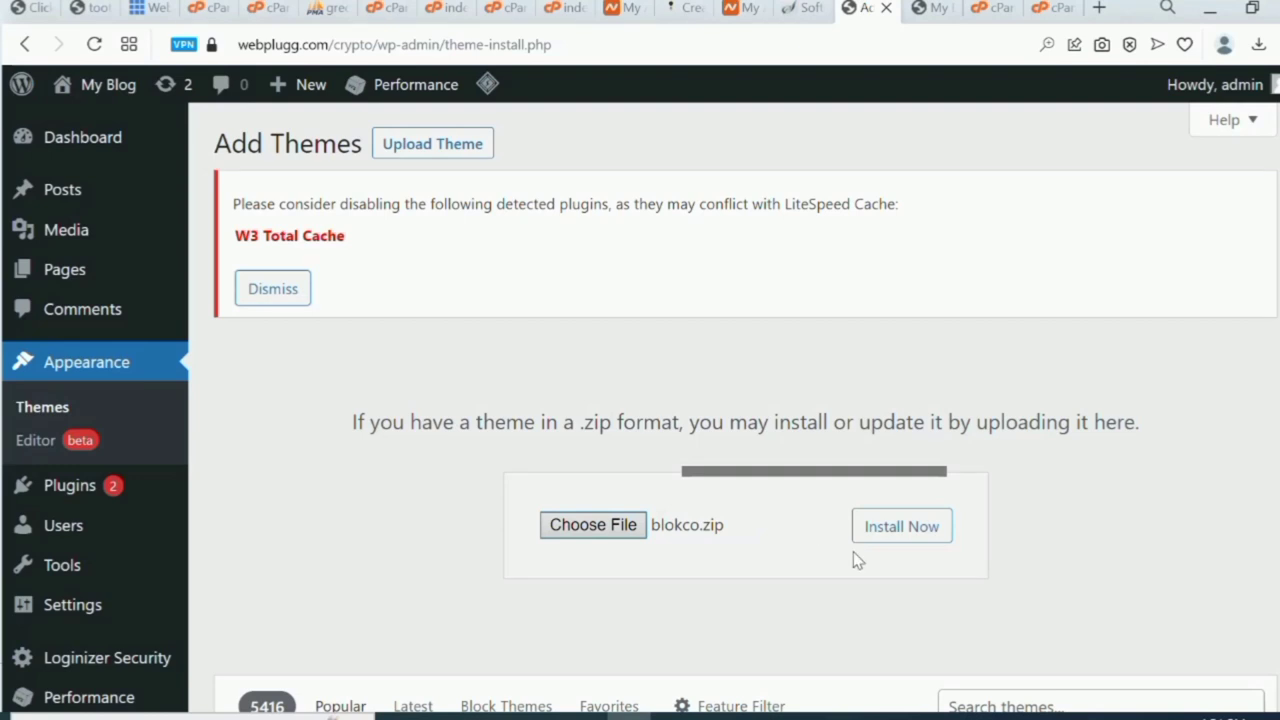
left_click(913, 531)
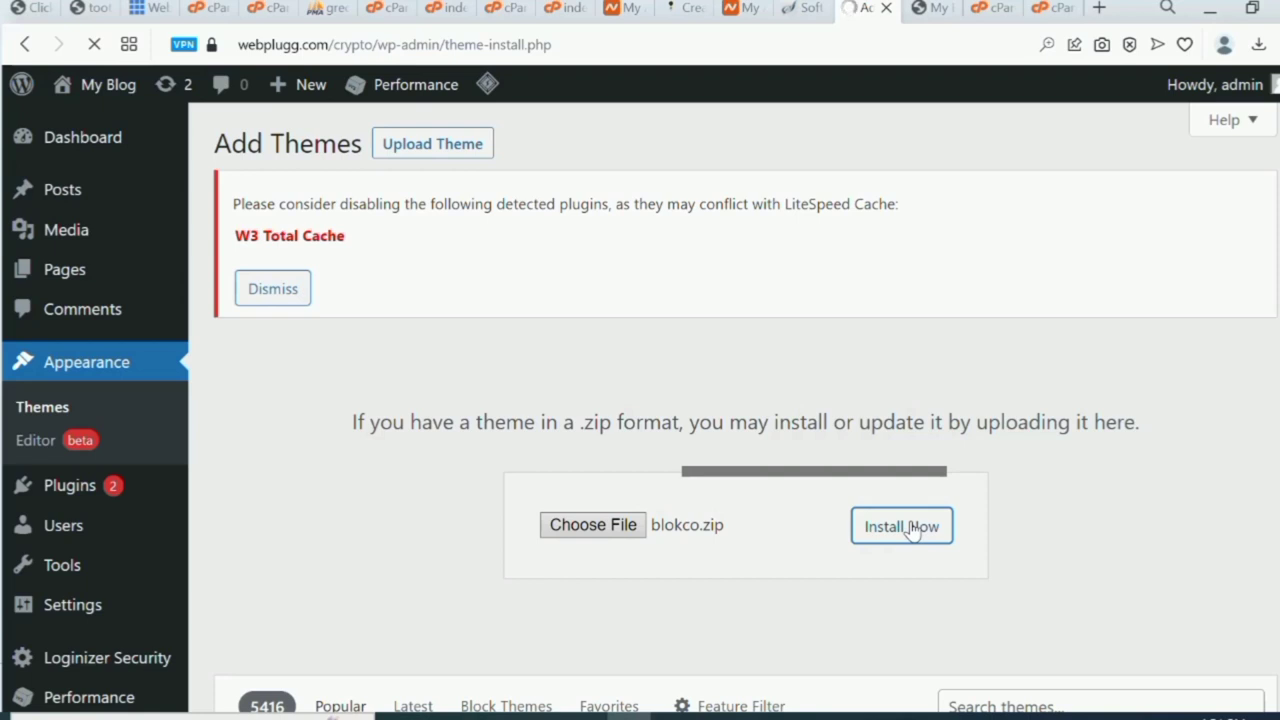
scroll(913, 531, "down", 3)
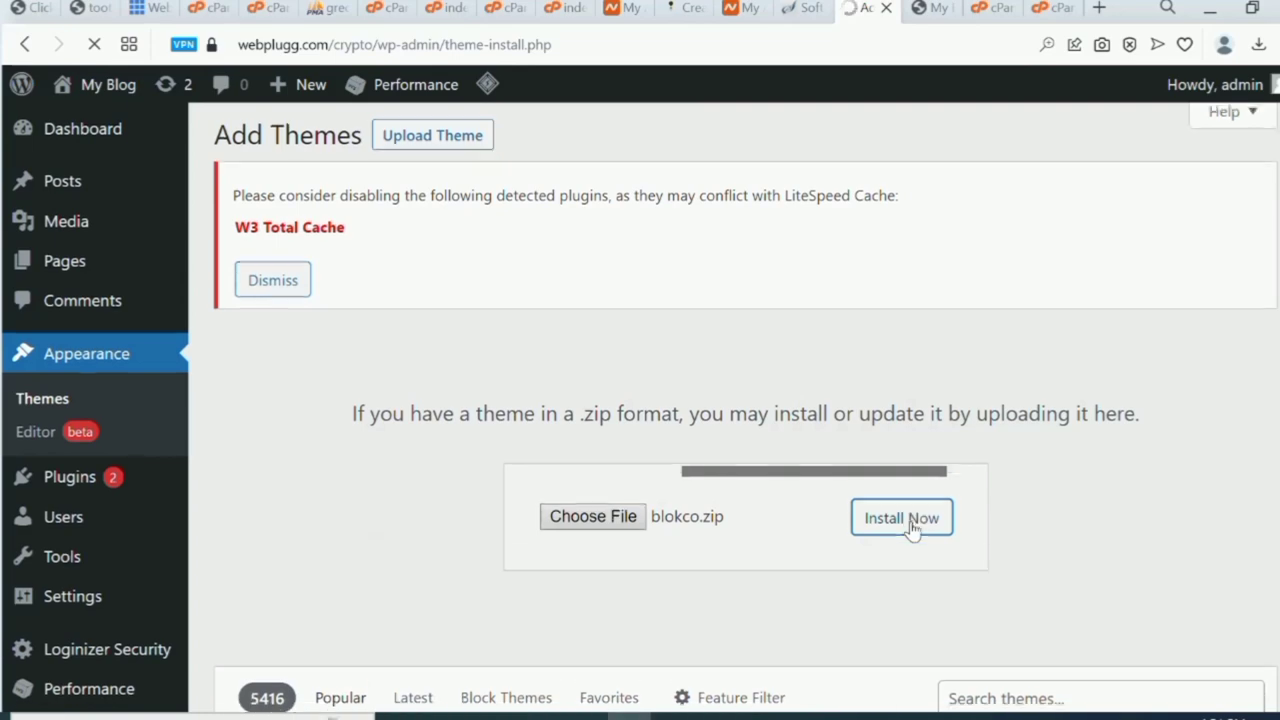
scroll(913, 531, "up", 3)
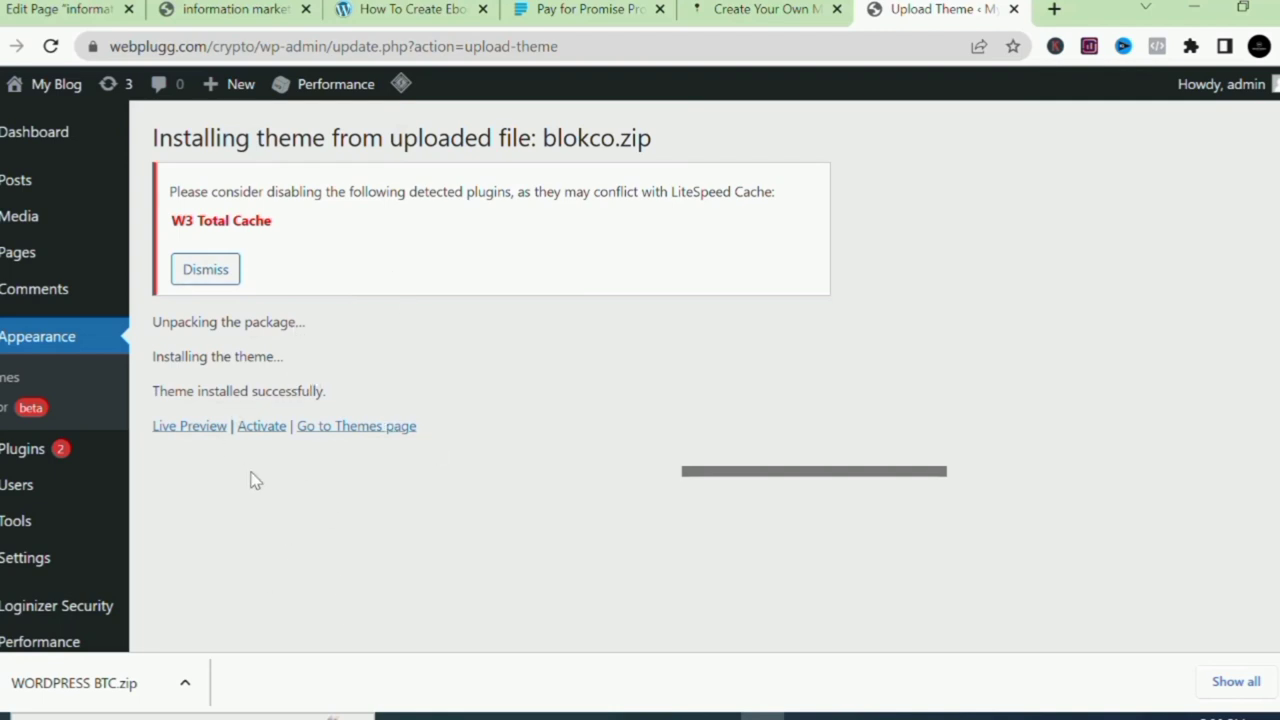
Activate the Blokco theme, then activate the required Blokco Core plugin.
left_click(265, 438)
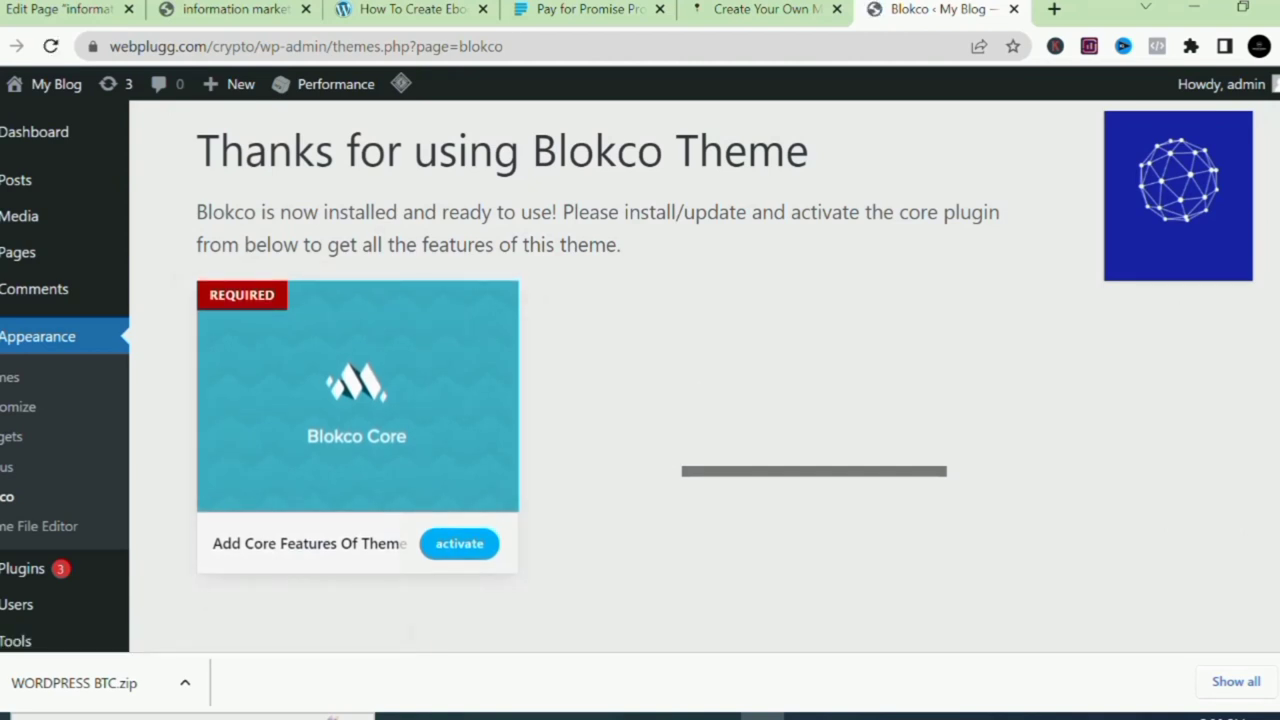
scroll(1266, 232, "down", 2)
scroll(1266, 232, "up", 2)
left_click(459, 541)
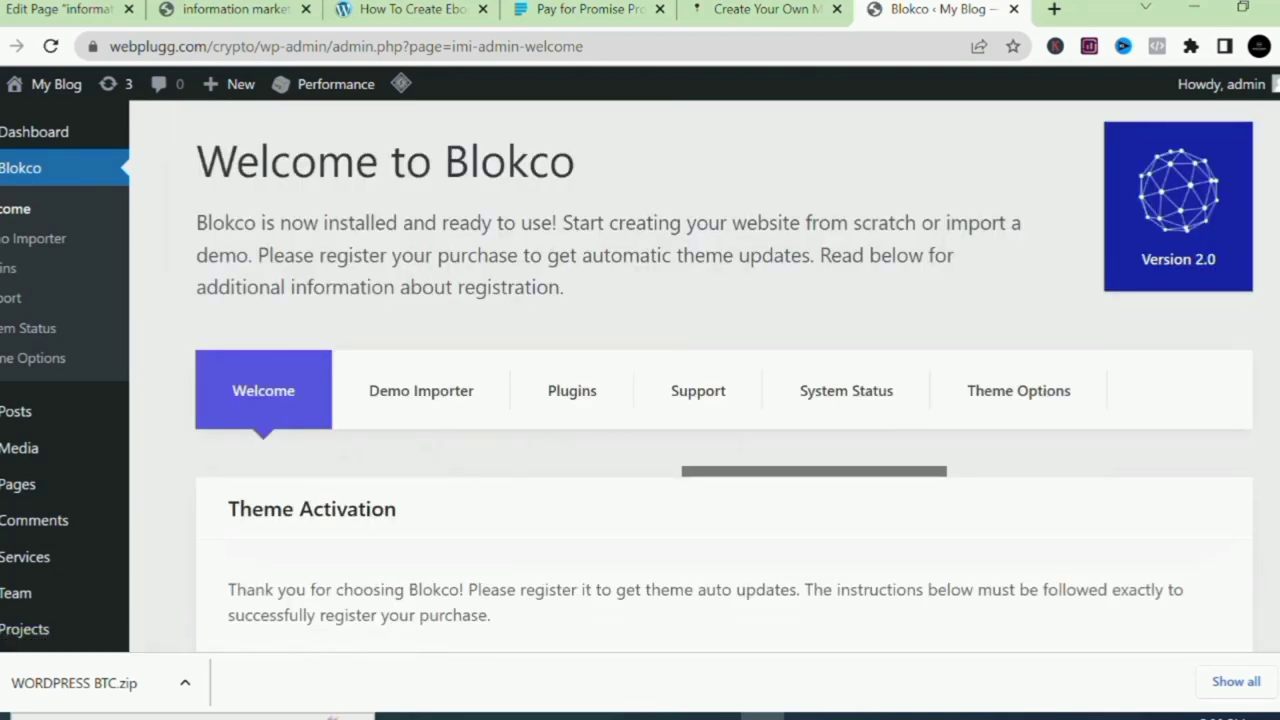
Go to Blokco's Demo Importer and scroll through the demo cards.
scroll(650, 368, "down", 3)
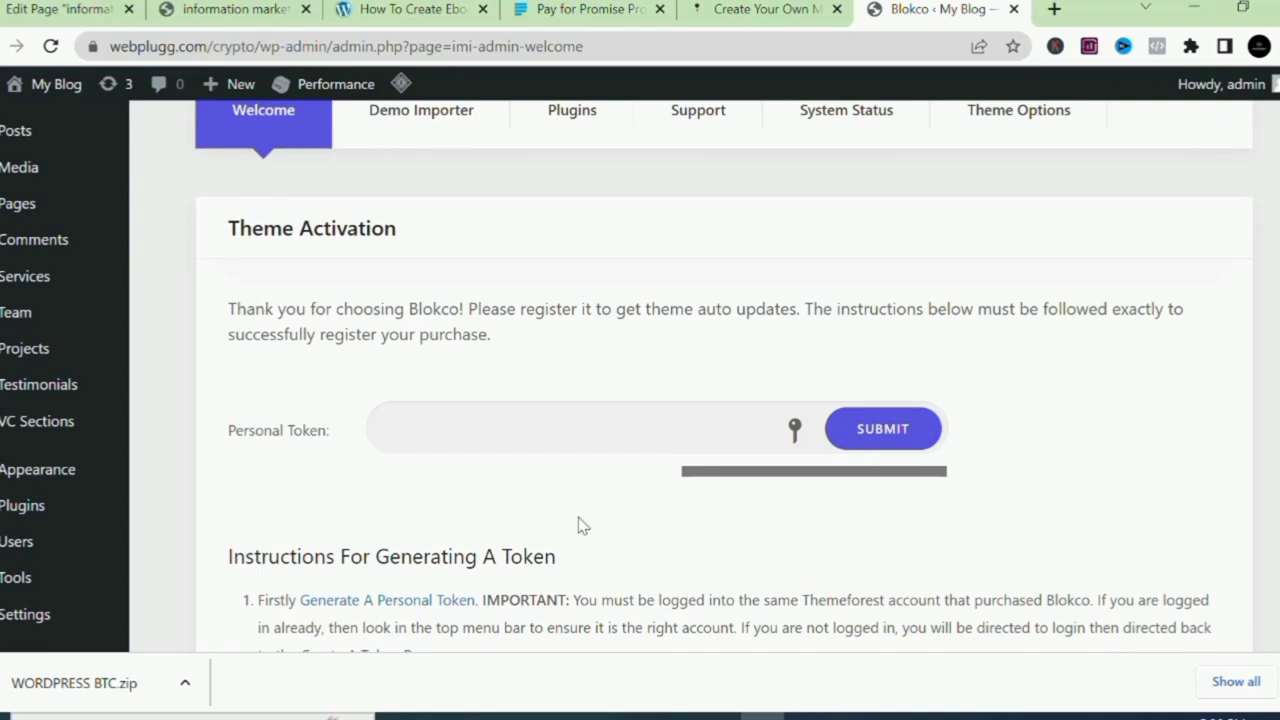
scroll(720, 380, "up", 3)
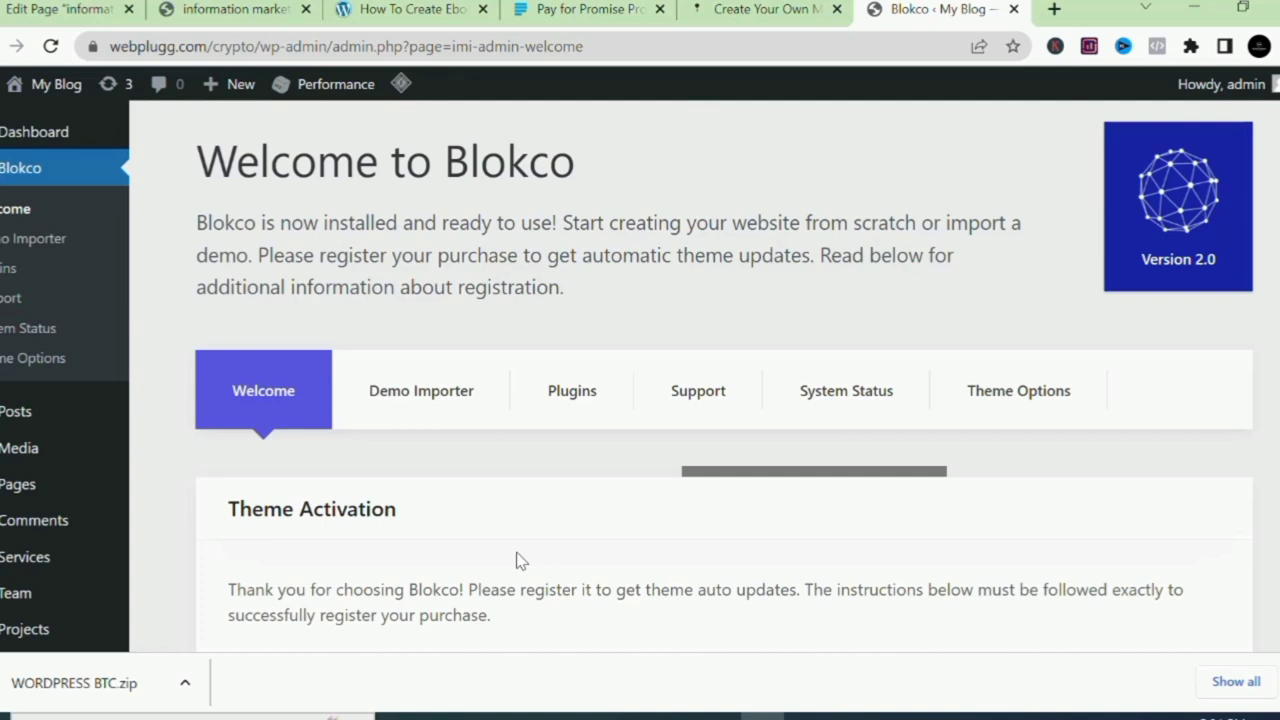
left_click(414, 428)
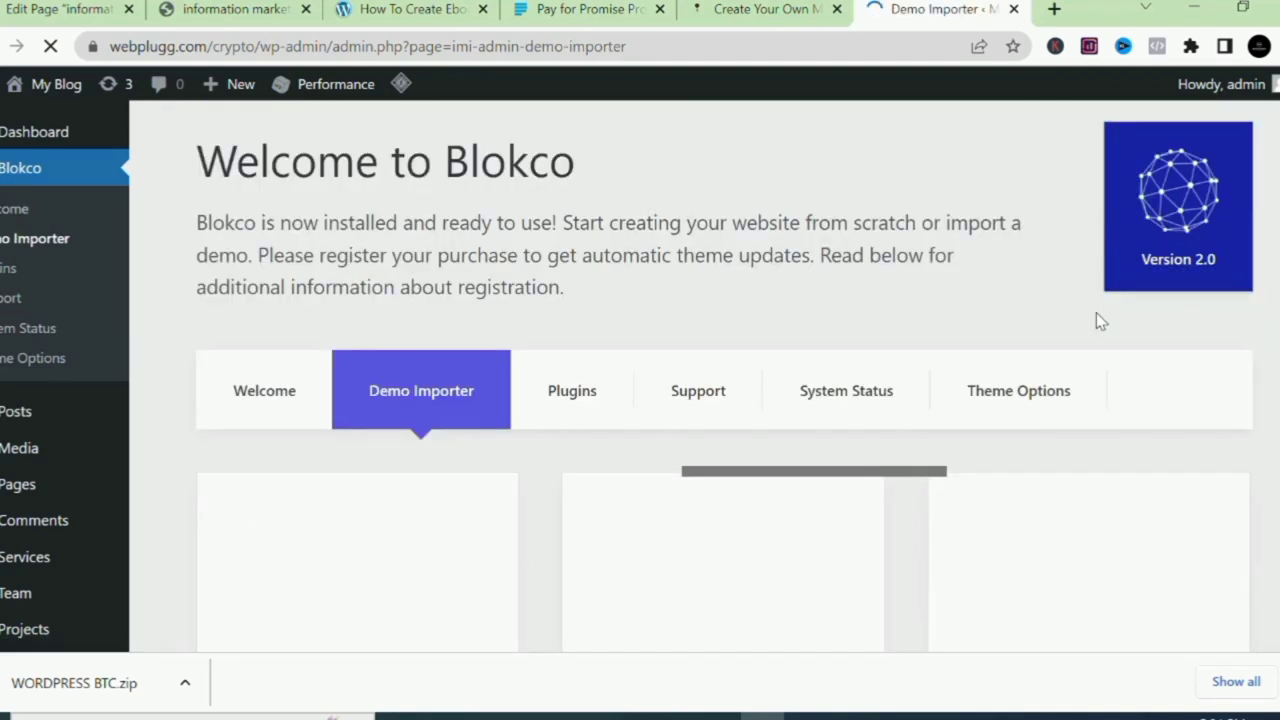
scroll(1096, 312, "down", 4)
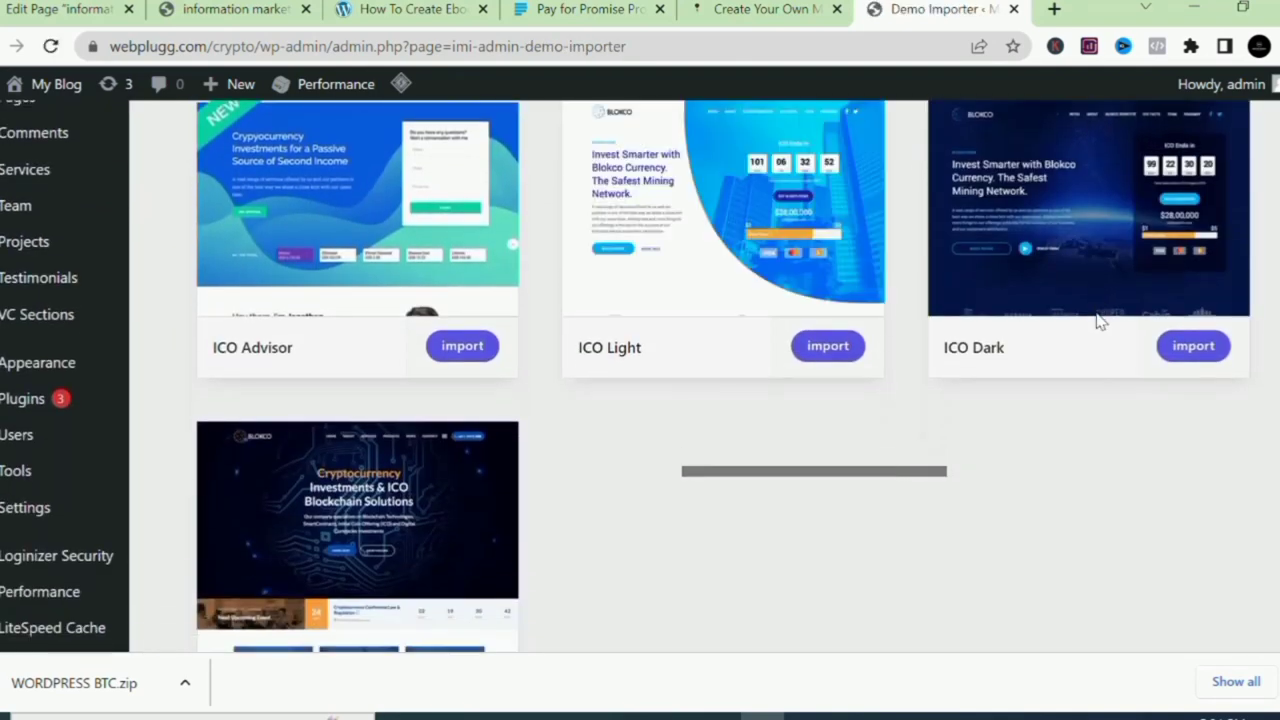
scroll(1097, 316, "down", 1)
scroll(1097, 316, "up", 2)
scroll(1097, 316, "down", 1)
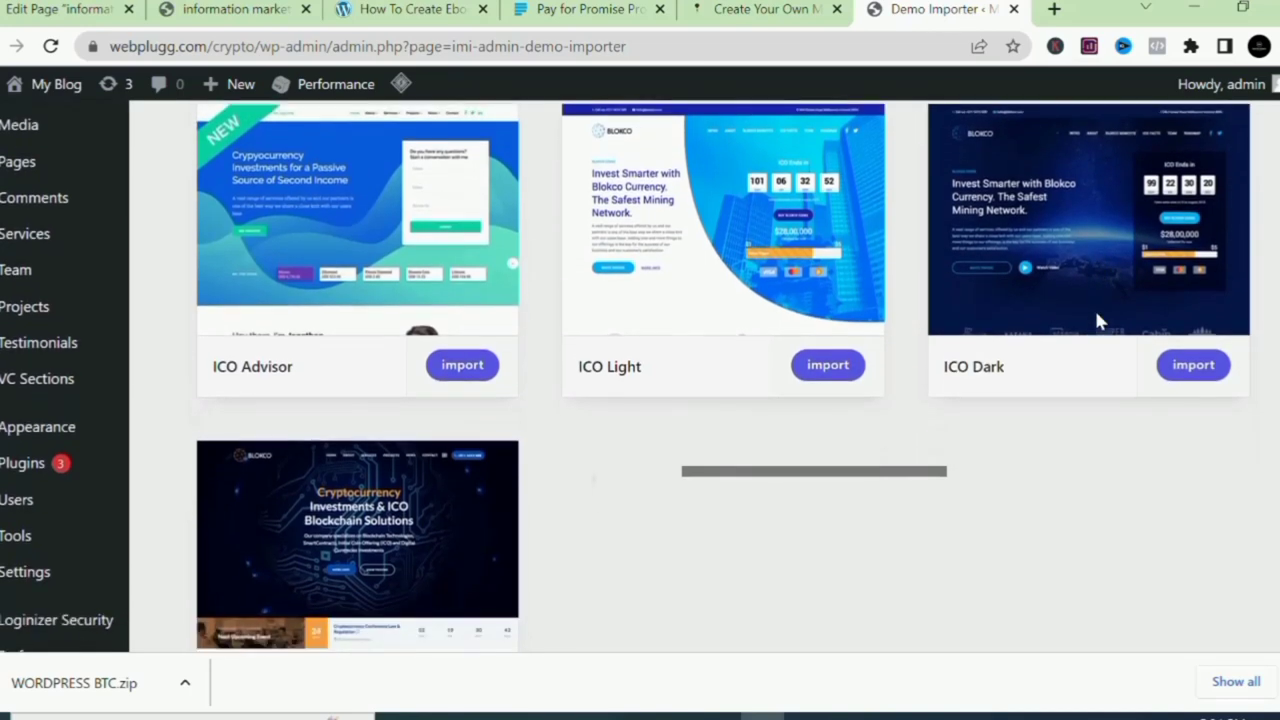
scroll(1097, 320, "down", 1)
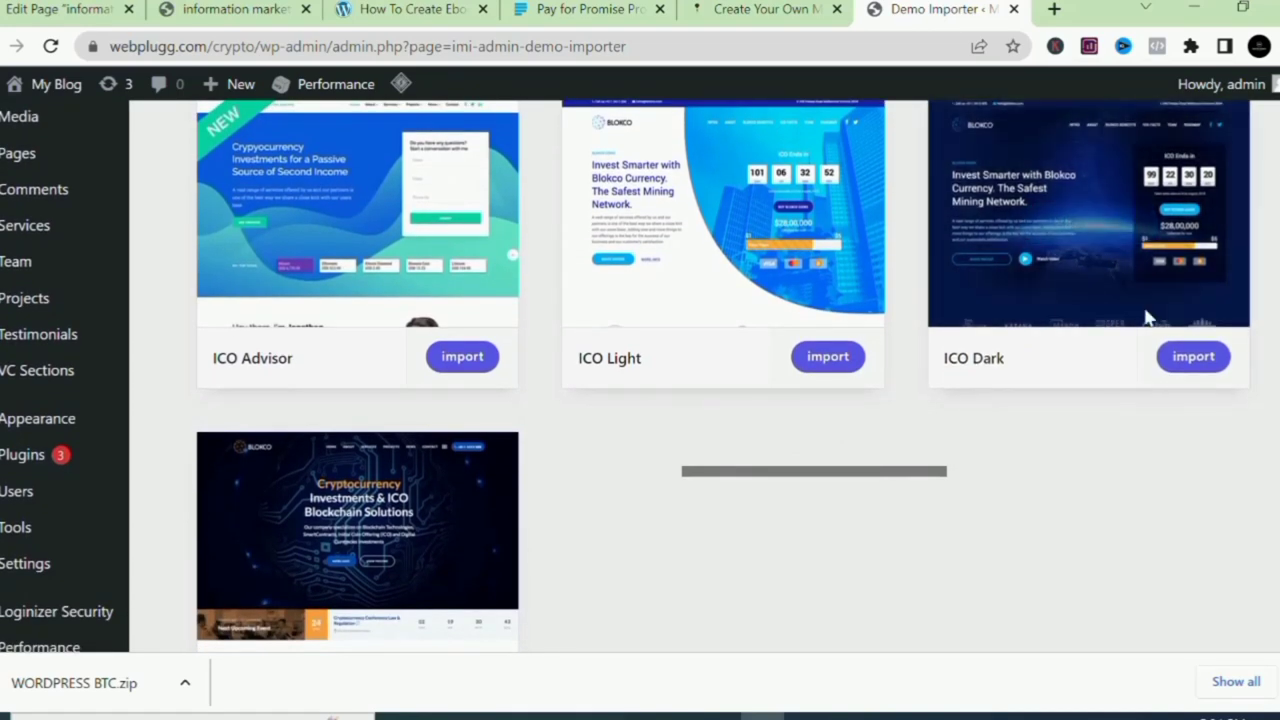
Review the ICO Advisor, ICO Light, ICO Dark and Blockchain Consulting demos, dismissing the downloads bar.
mouse_move(1191, 322)
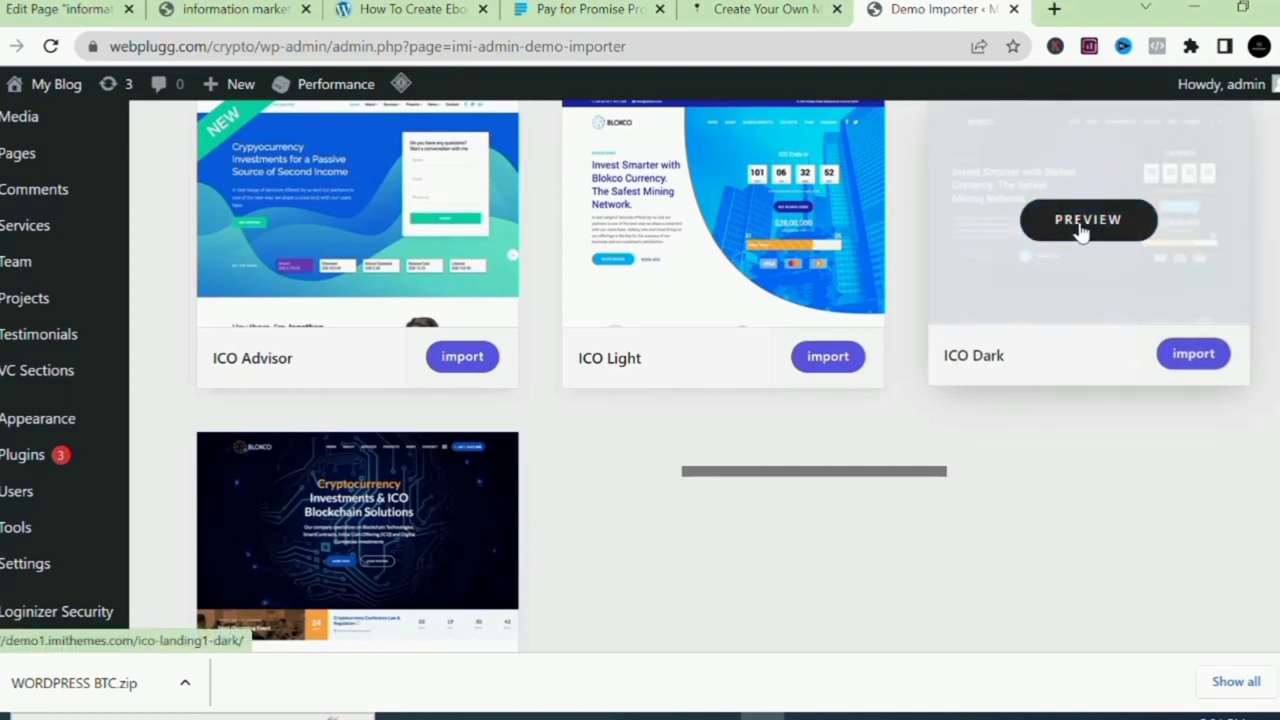
mouse_move(362, 640)
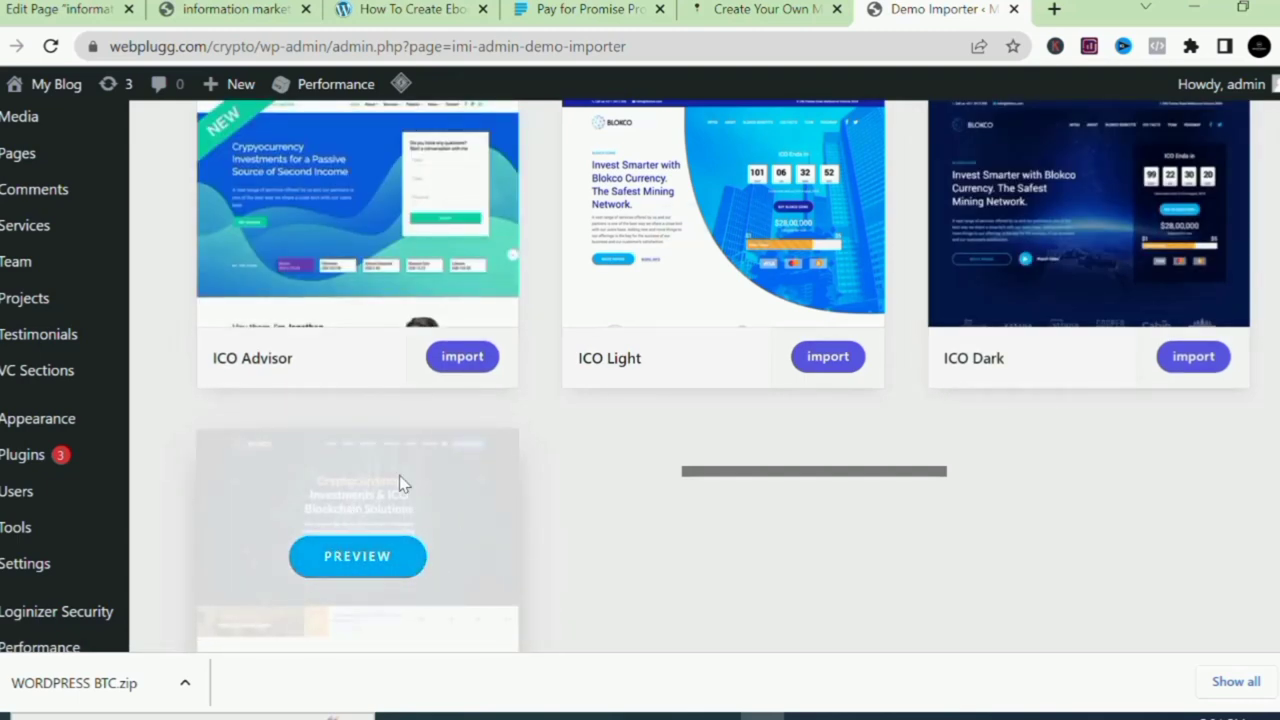
mouse_move(757, 317)
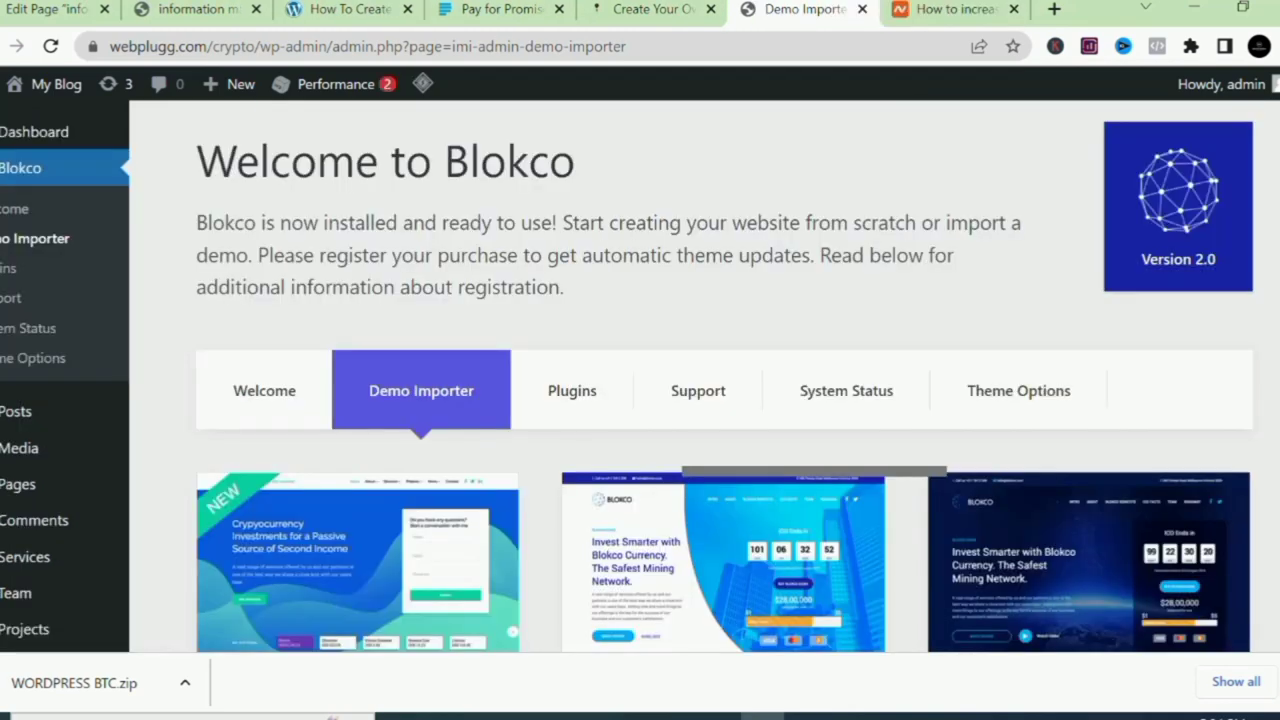
scroll(690, 376, "down", 5)
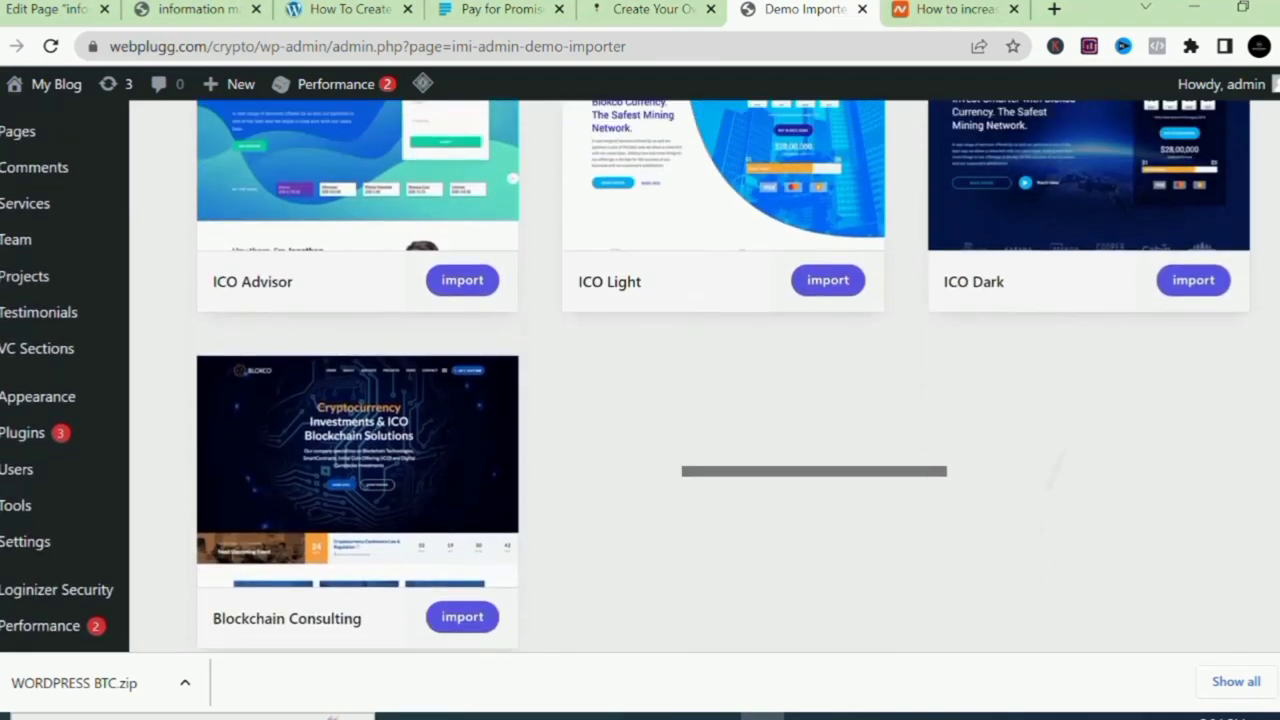
scroll(640, 376, "up", 1)
scroll(640, 376, "down", 1)
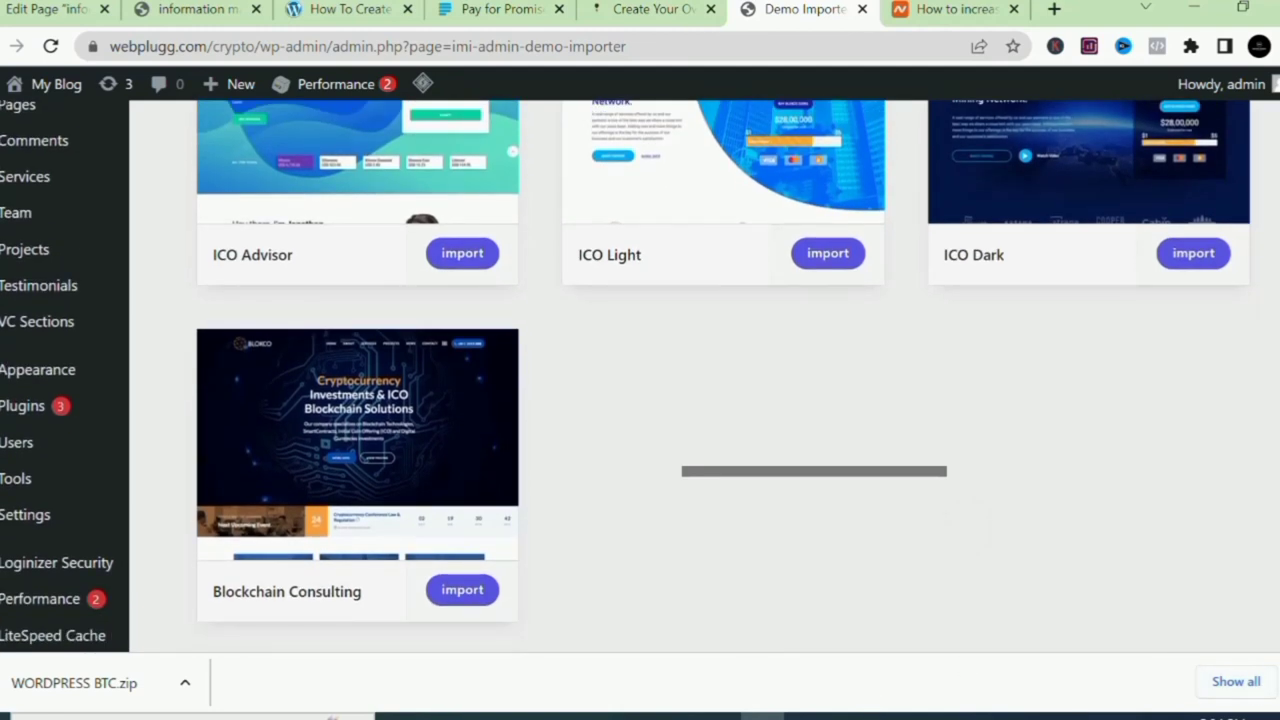
left_click(1264, 681)
mouse_move(394, 451)
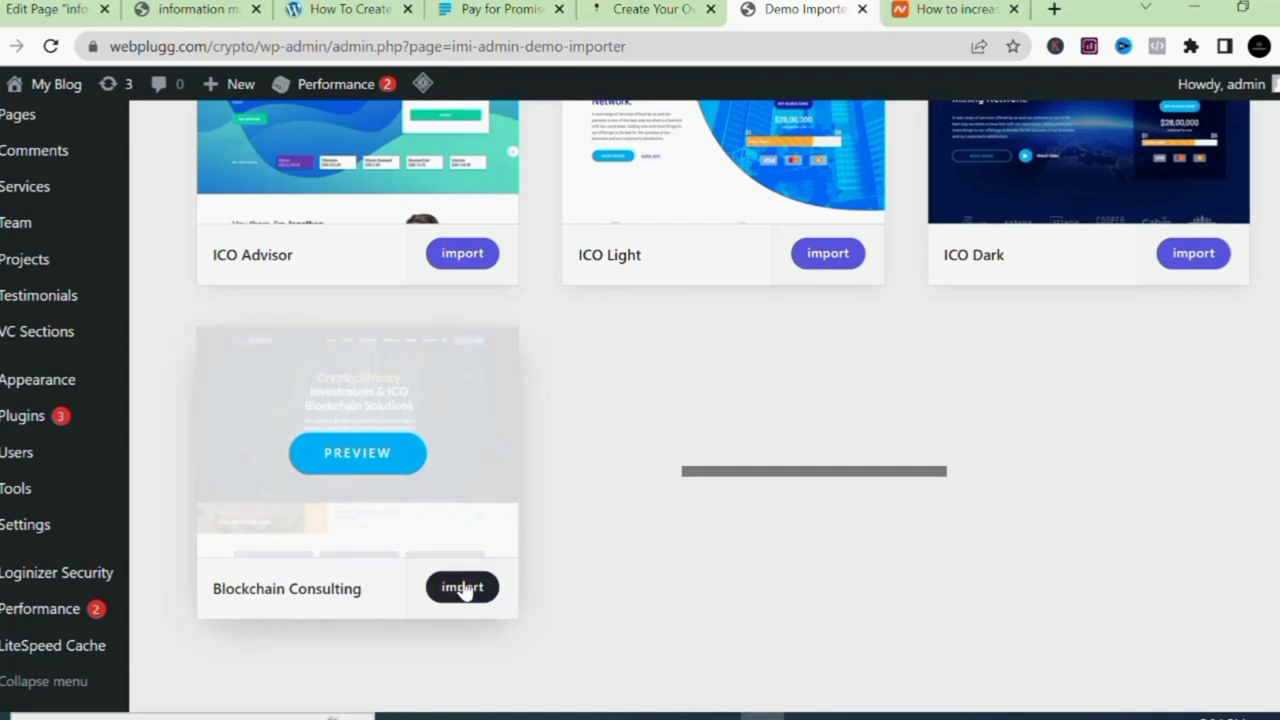
Start the Blockchain Consulting demo import and activate all ten required plugins, including WooCommerce and Revolution Slider.
left_click(462, 588)
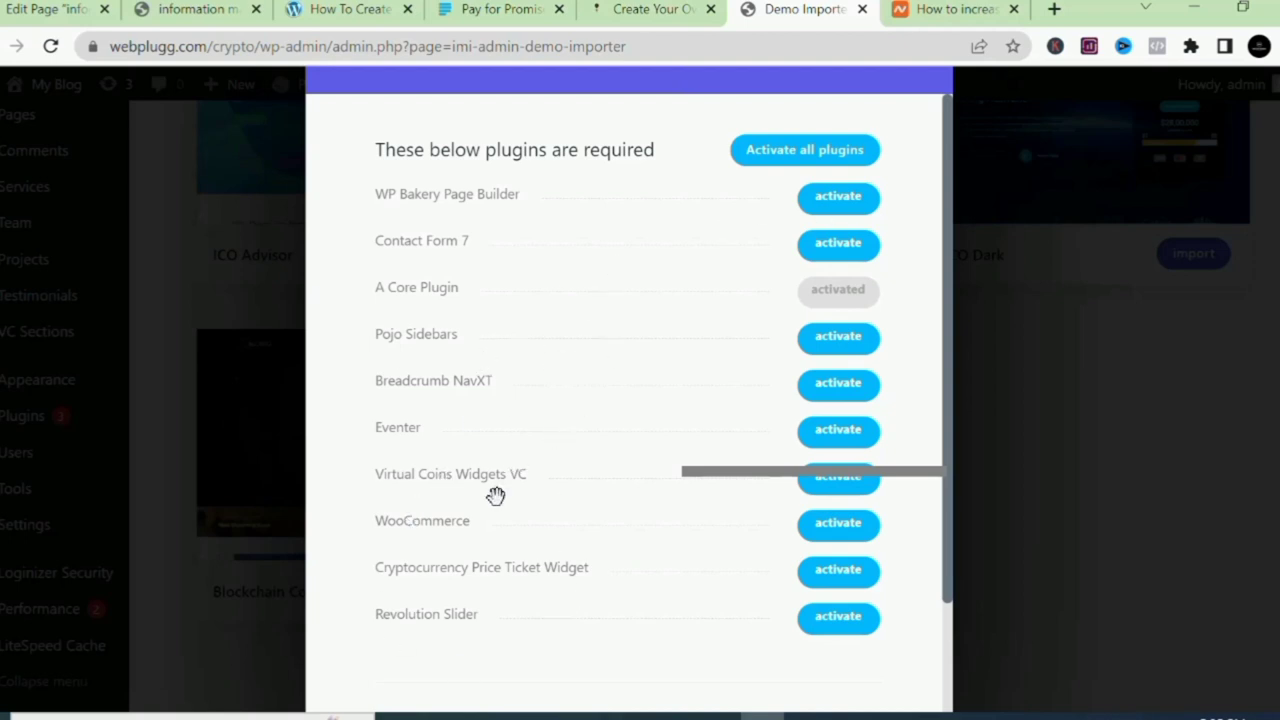
left_click(797, 155)
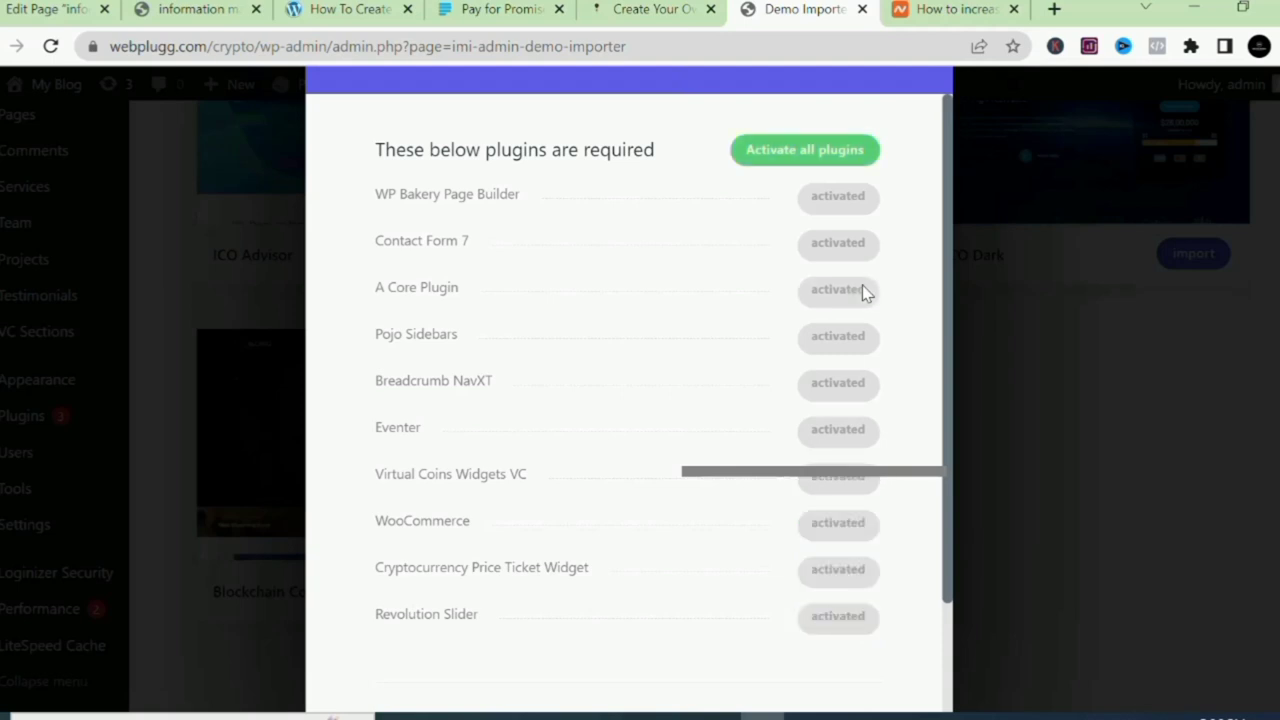
scroll(862, 291, "down", 2)
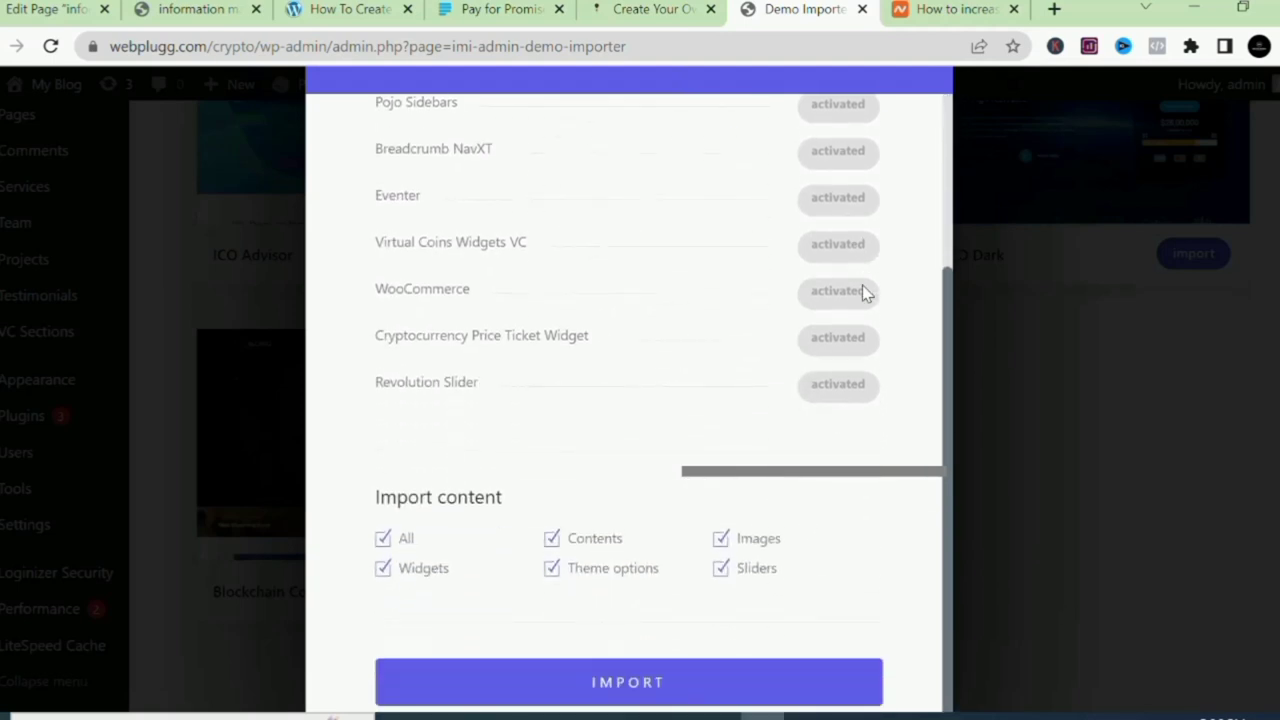
scroll(863, 289, "up", 2)
scroll(864, 291, "down", 2)
Run and confirm the Blockchain Consulting content import to 100%, then launch Visit Site in a new tab.
key("Return")
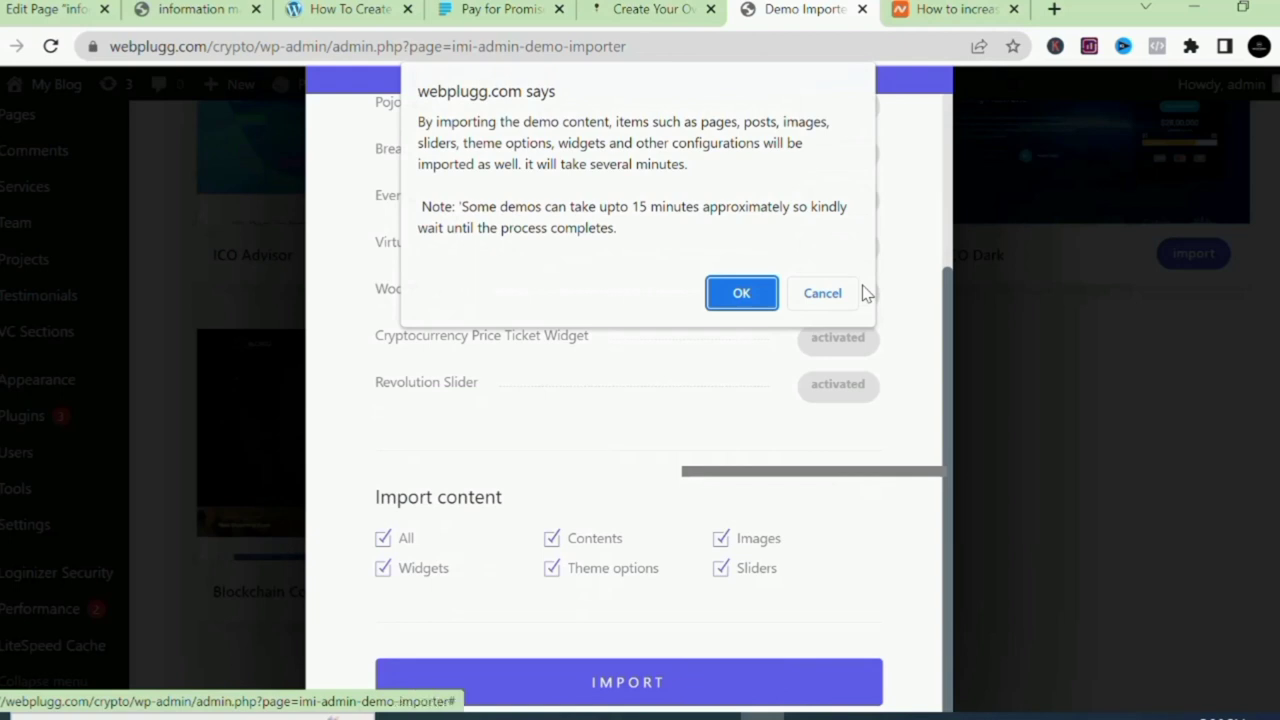
key("Return")
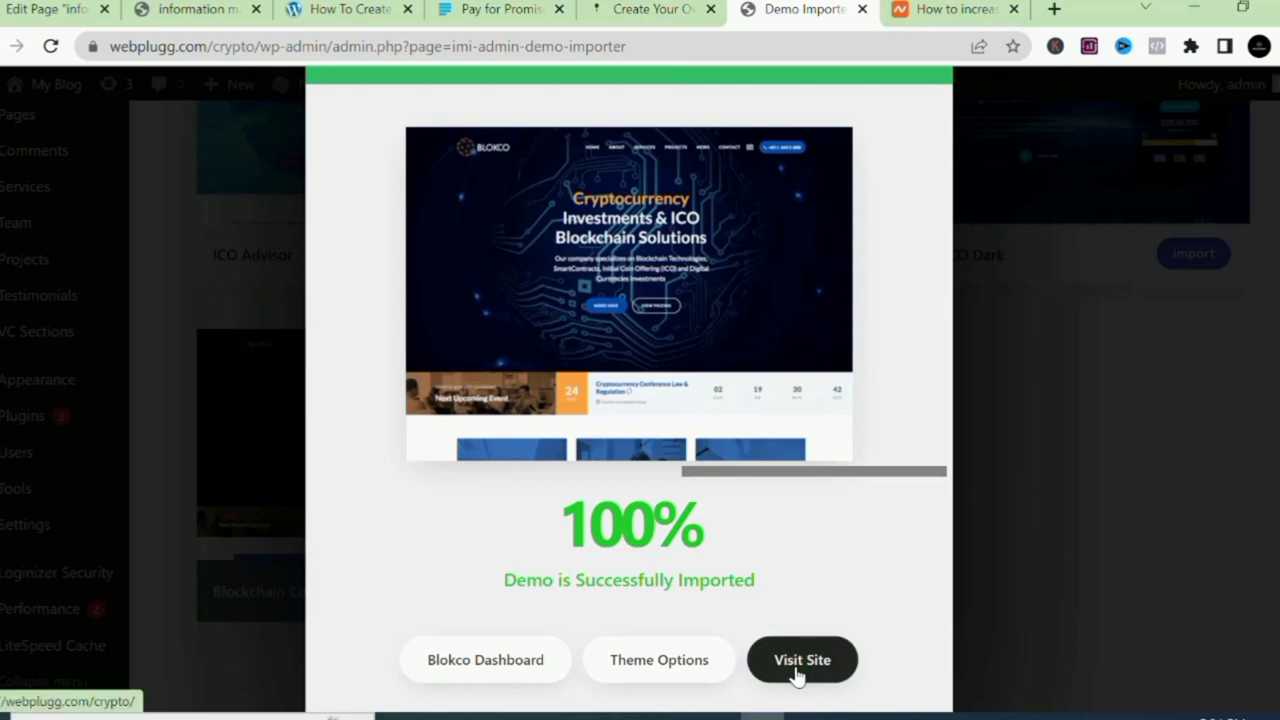
left_click(797, 670)
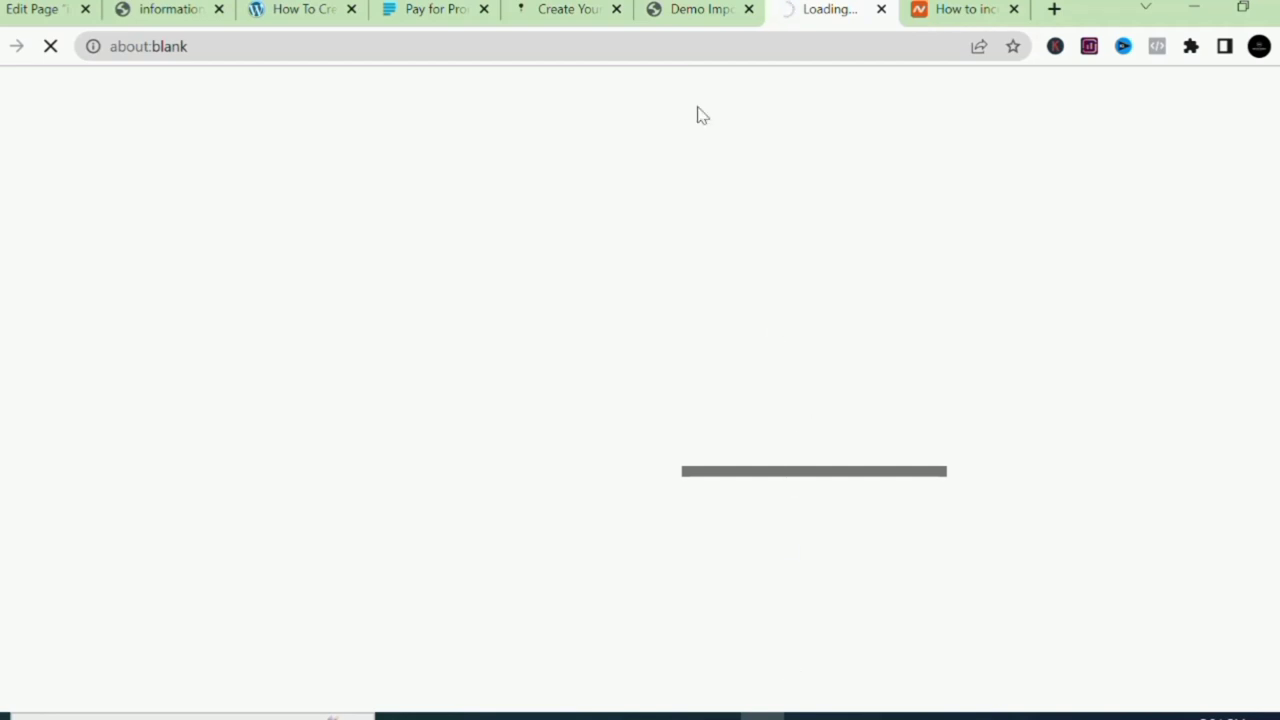
Browse the imported Blokco crypto homepage at webplugg.com/crypto from top to bottom.
left_click(705, 12)
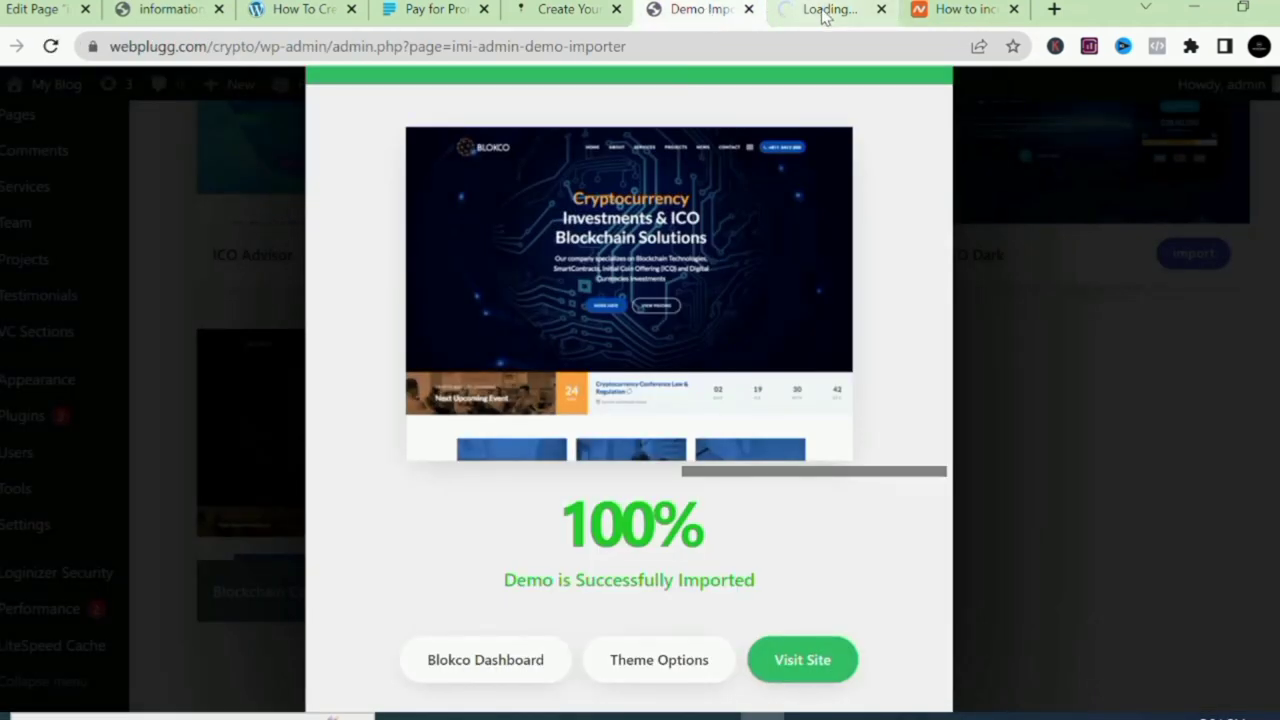
left_click(823, 12)
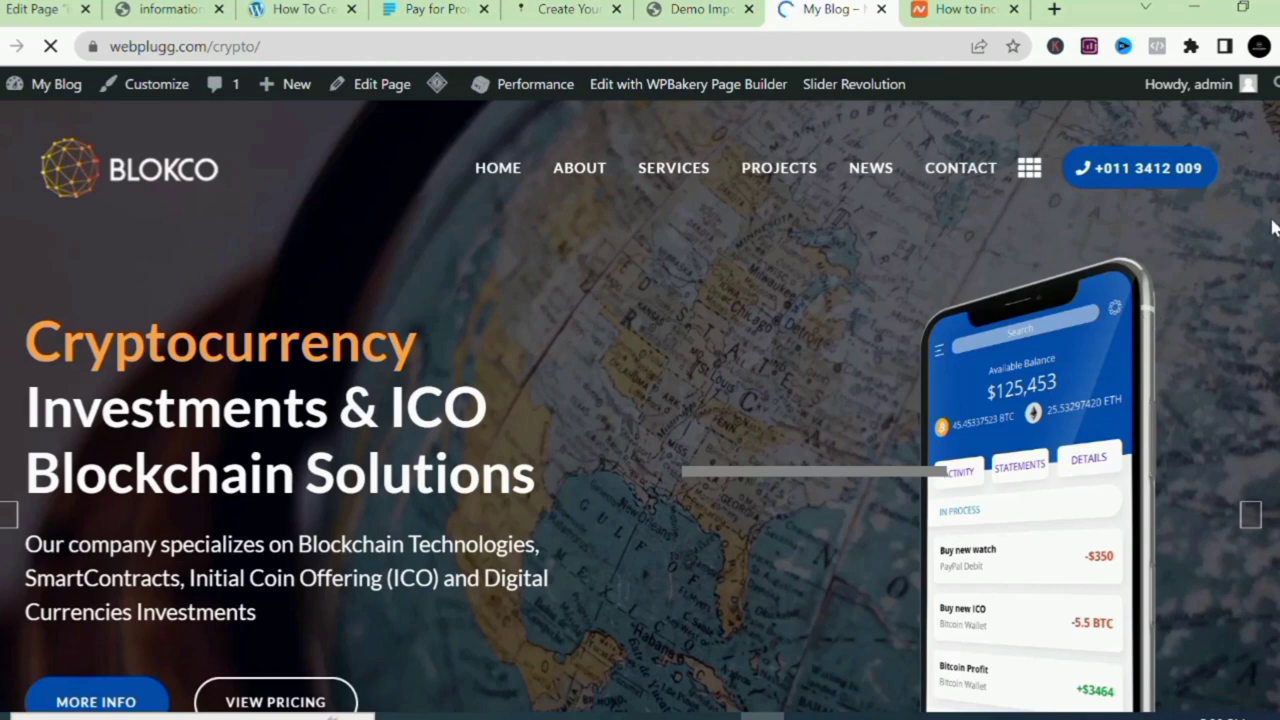
scroll(640, 407, "down", 5)
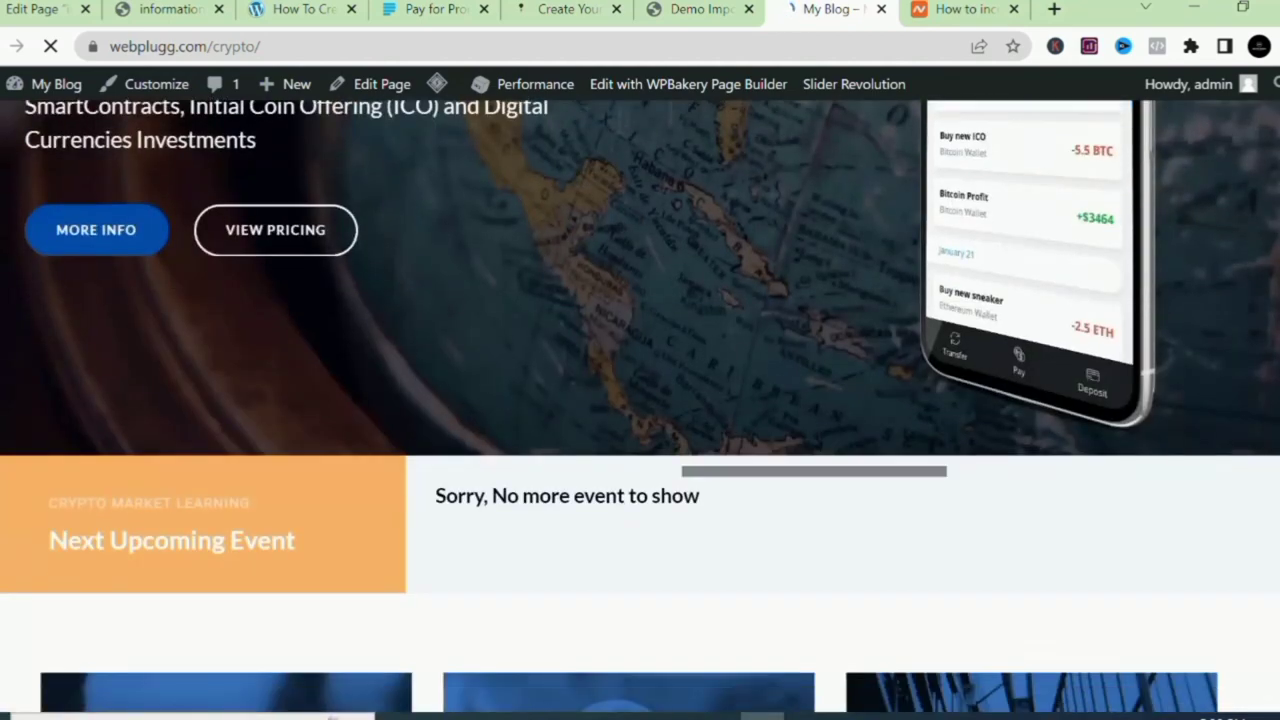
scroll(640, 407, "down", 4)
scroll(640, 407, "down", 9)
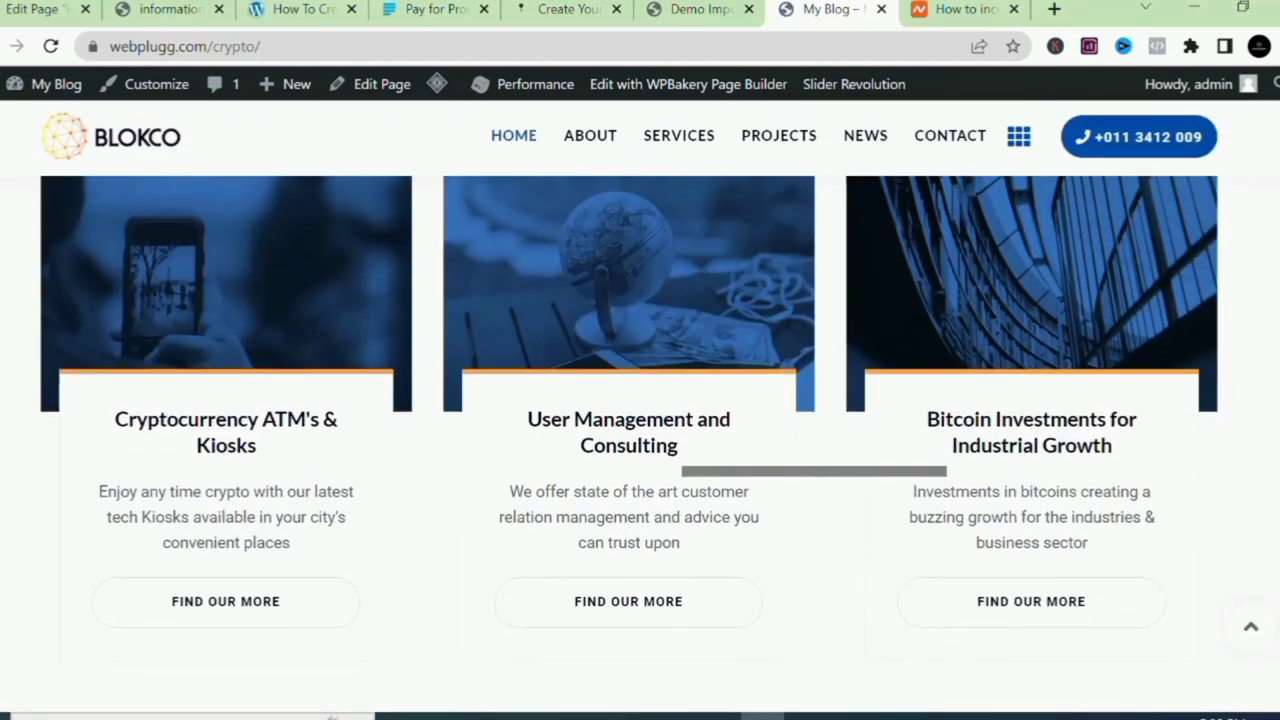
scroll(640, 407, "down", 4)
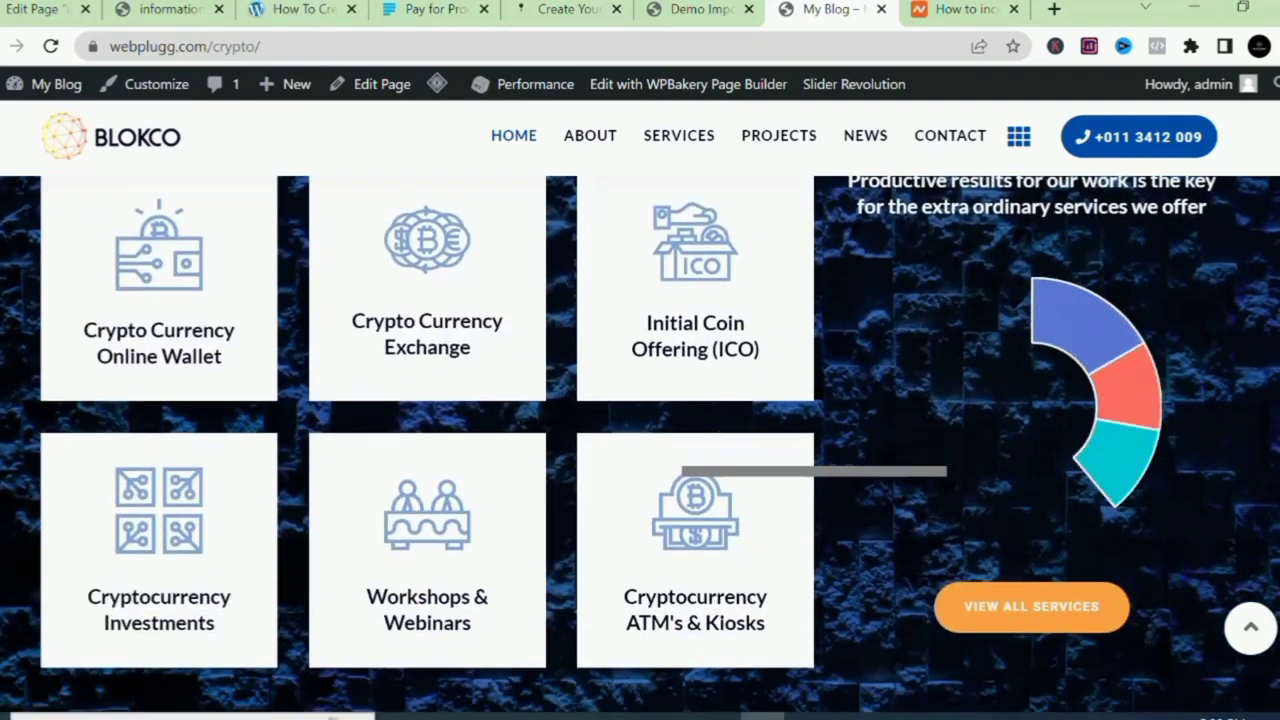
scroll(640, 407, "down", 8)
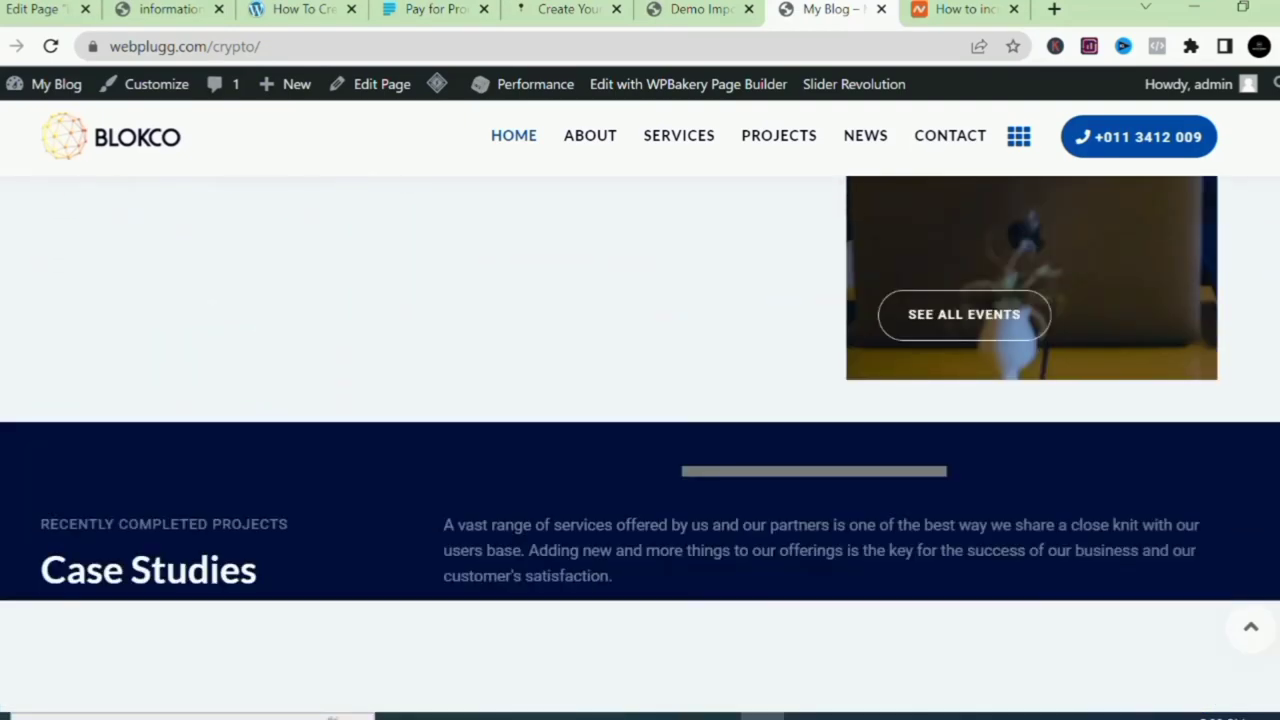
scroll(640, 407, "down", 10)
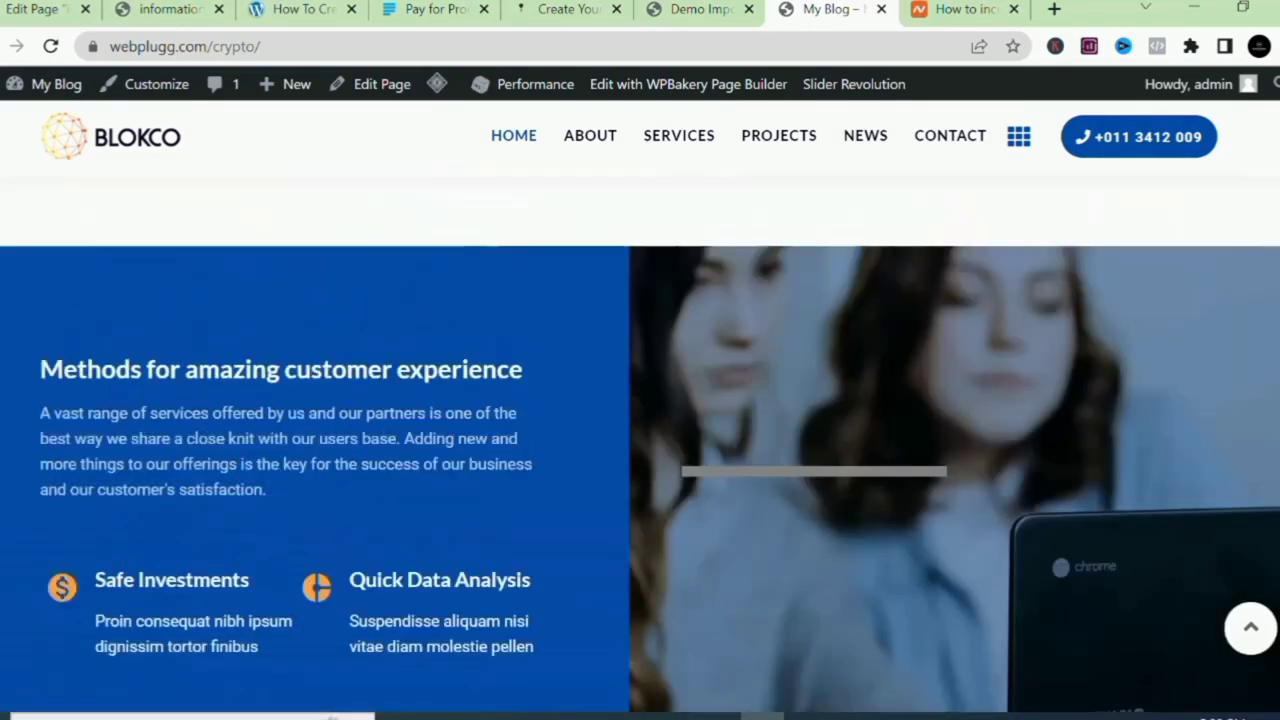
scroll(640, 445, "up", 15)
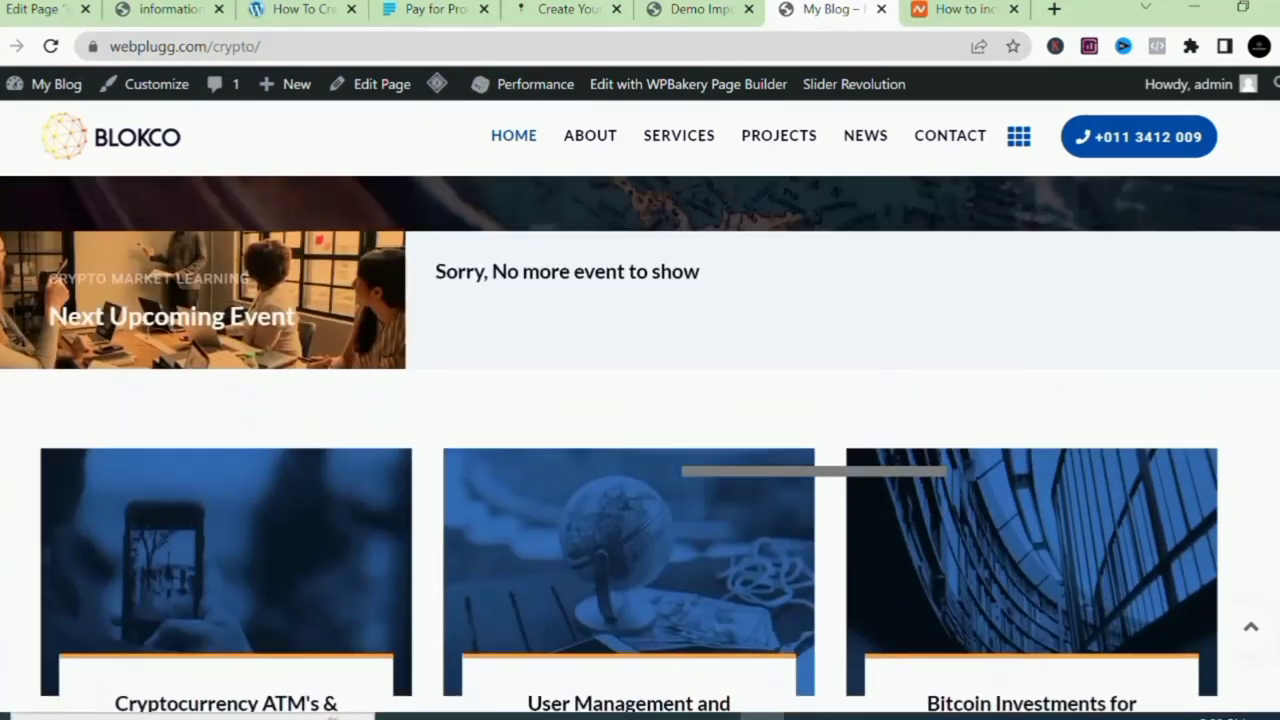
scroll(640, 445, "up", 5)
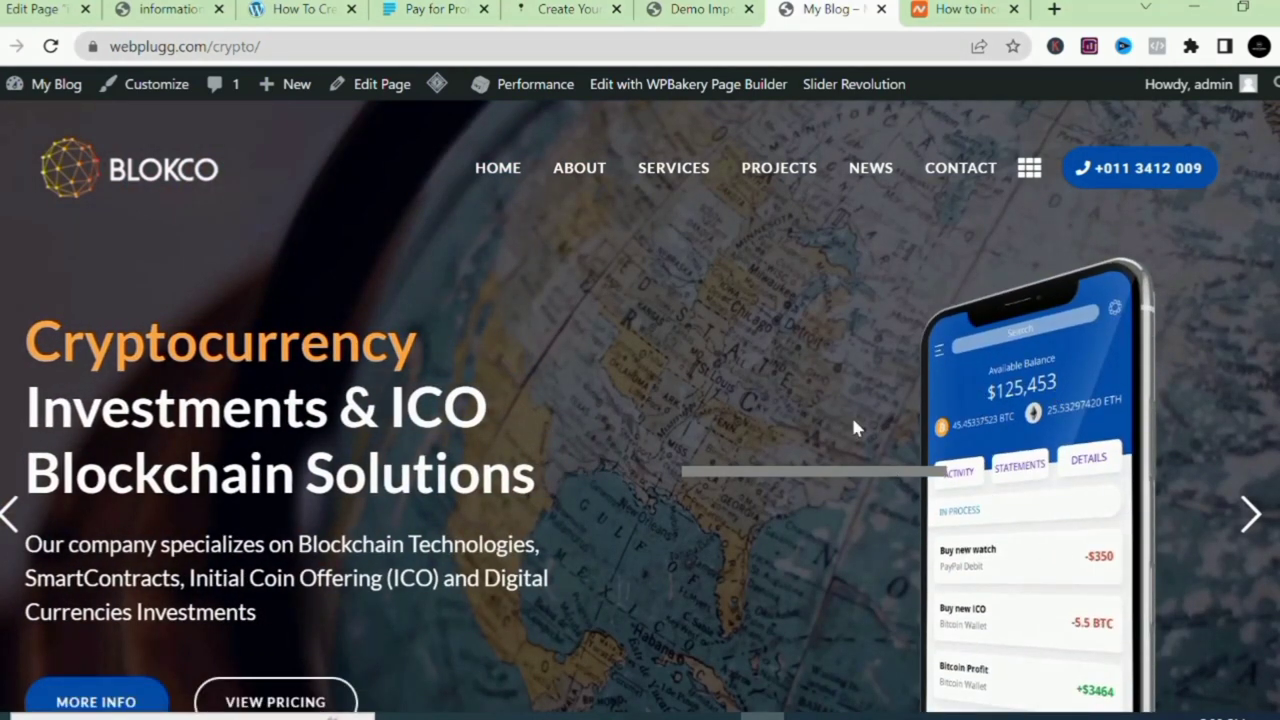
Launch the WordPress dashboard from the admin bar's My Blog menu in a new browser tab.
left_click(700, 12)
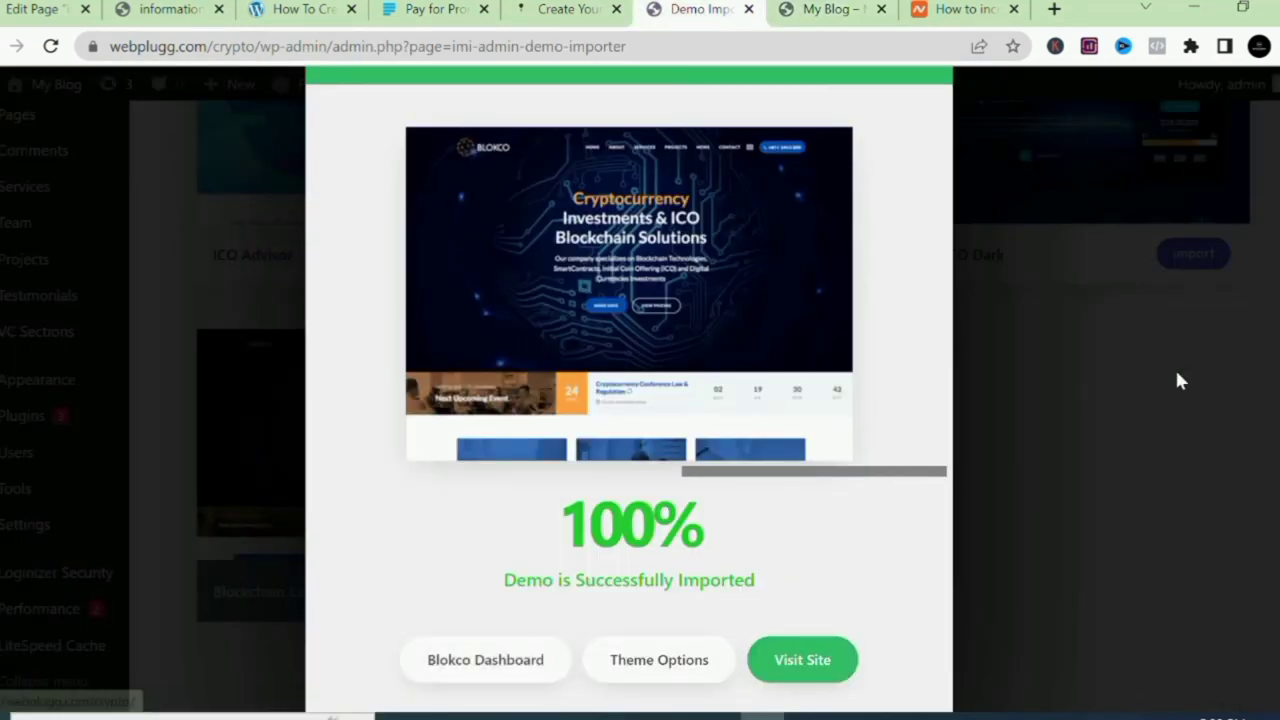
scroll(1176, 380, "up", 3)
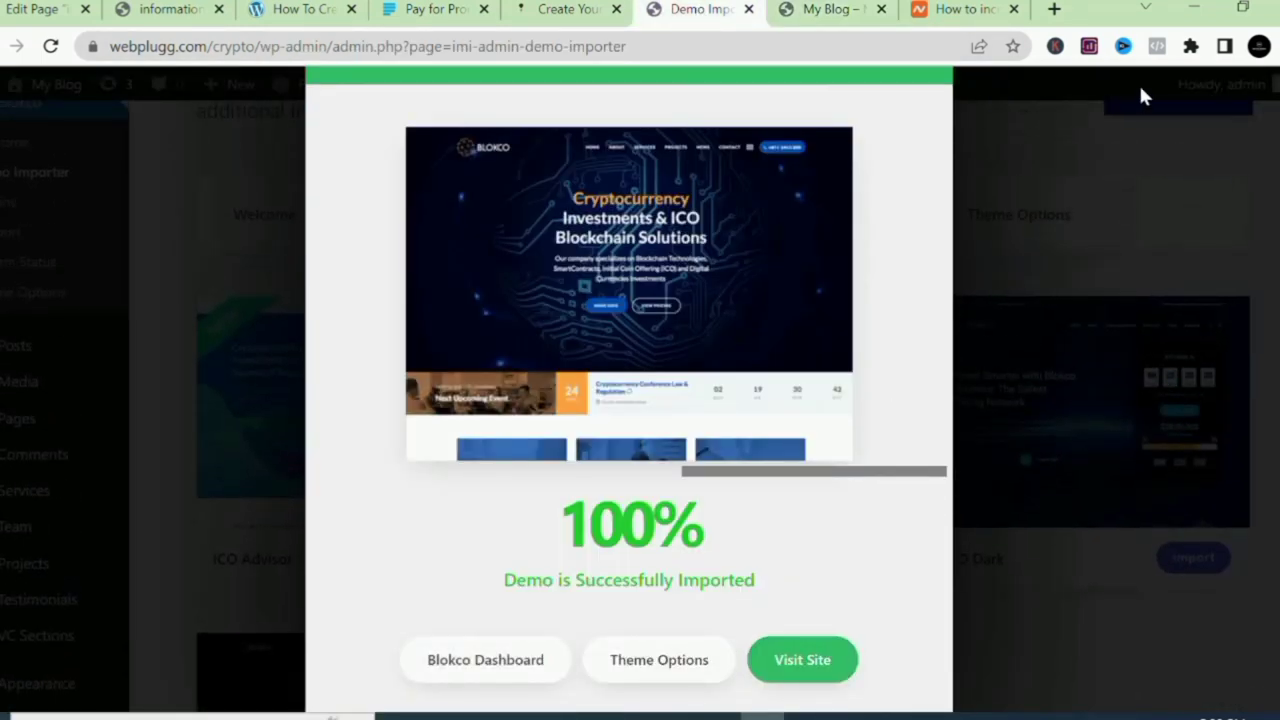
left_click(823, 10)
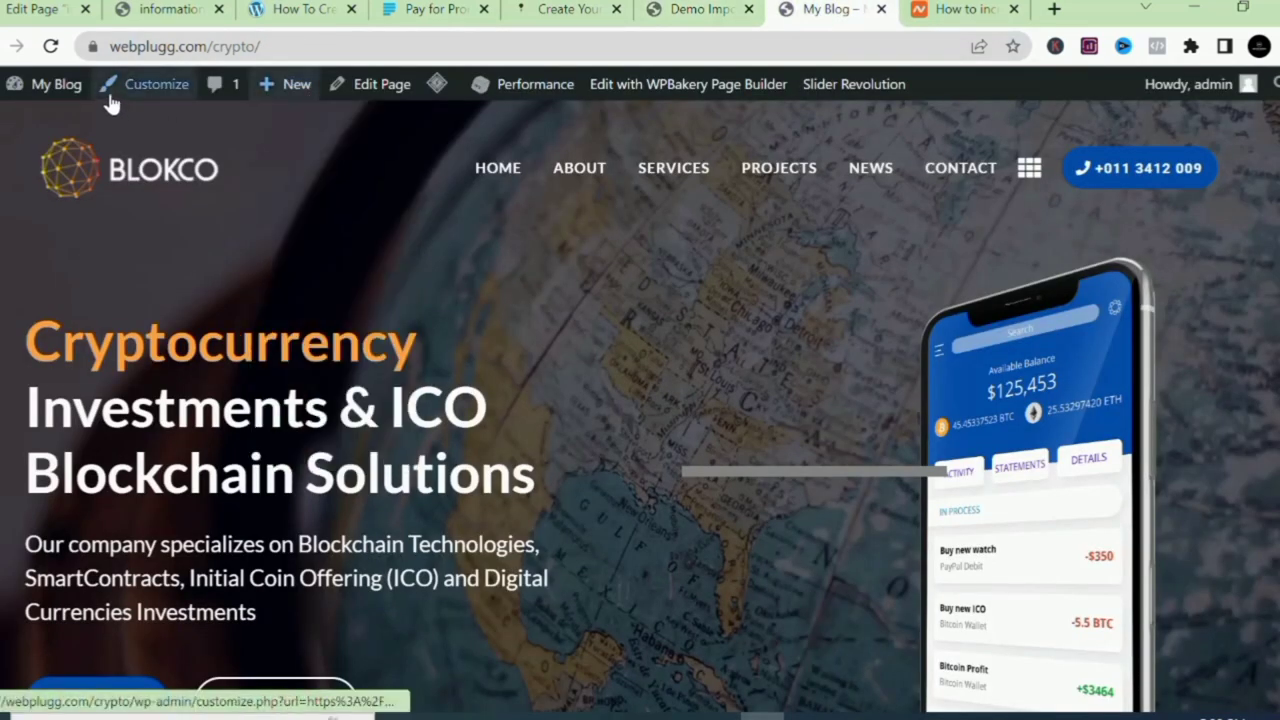
mouse_move(78, 100)
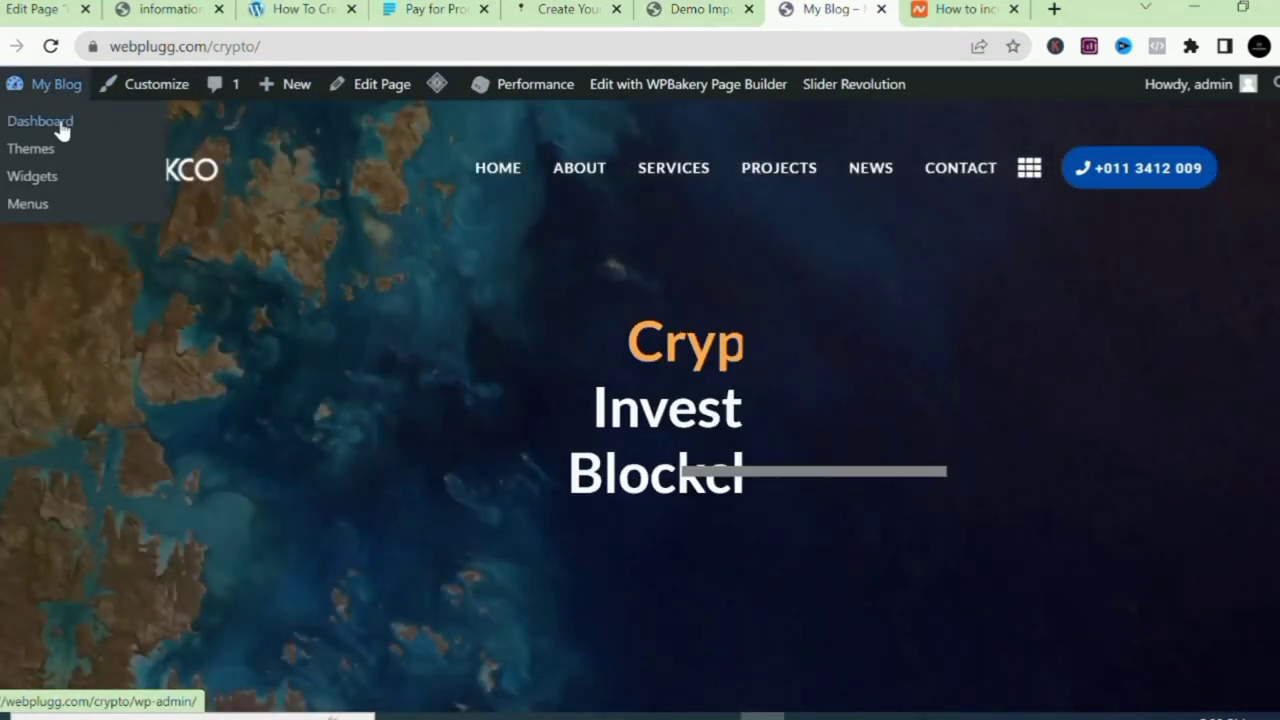
right_click(61, 124)
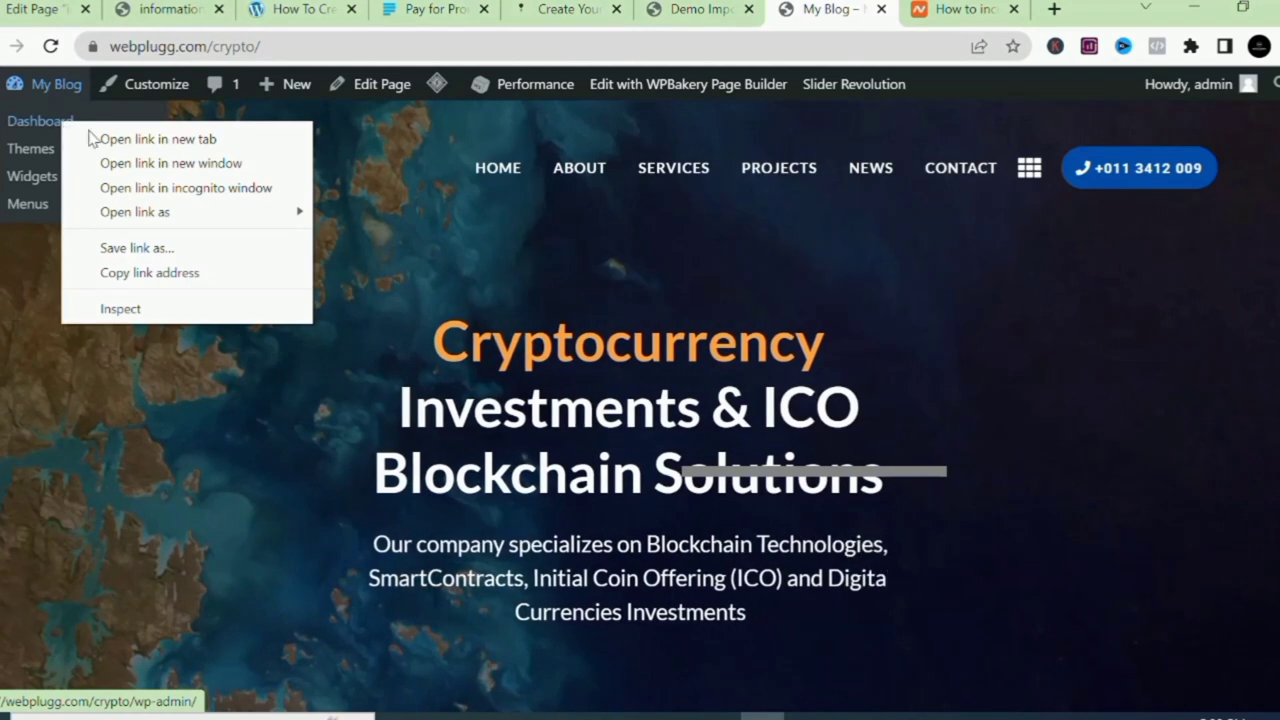
left_click(113, 139)
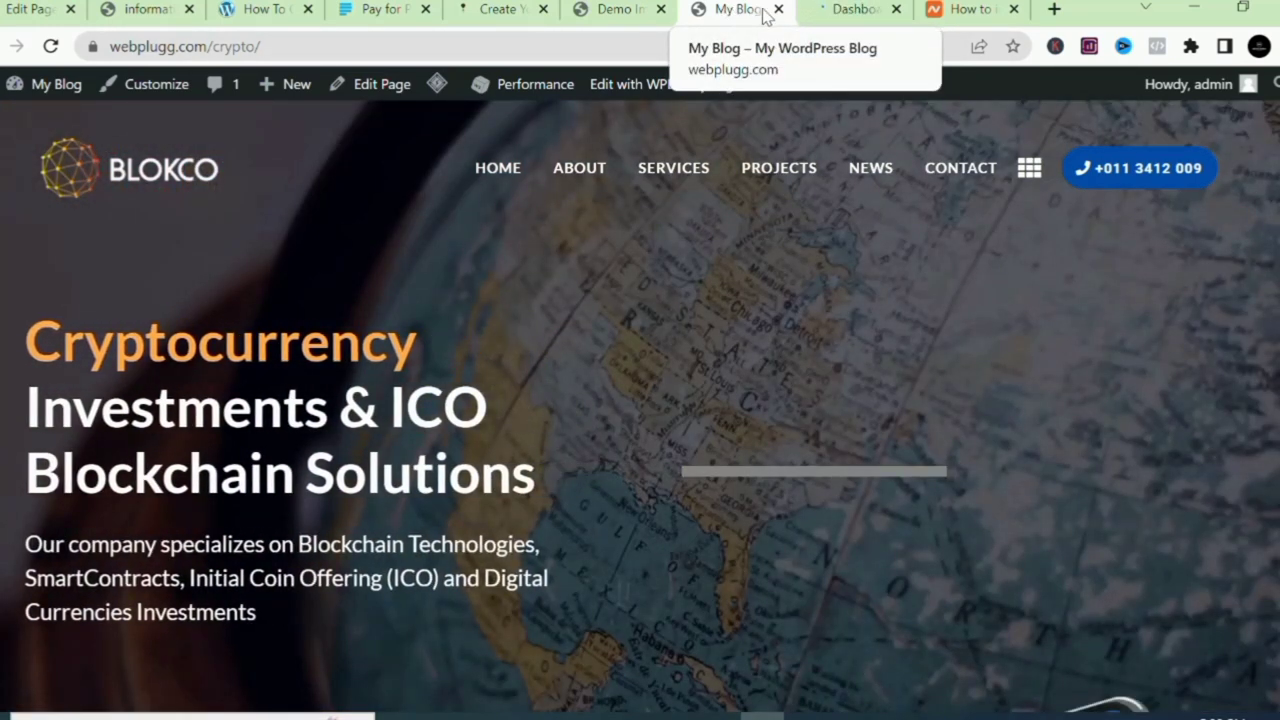
Go to Settings > General, showing site title My Blog and tagline My WordPress Blog.
left_click(842, 12)
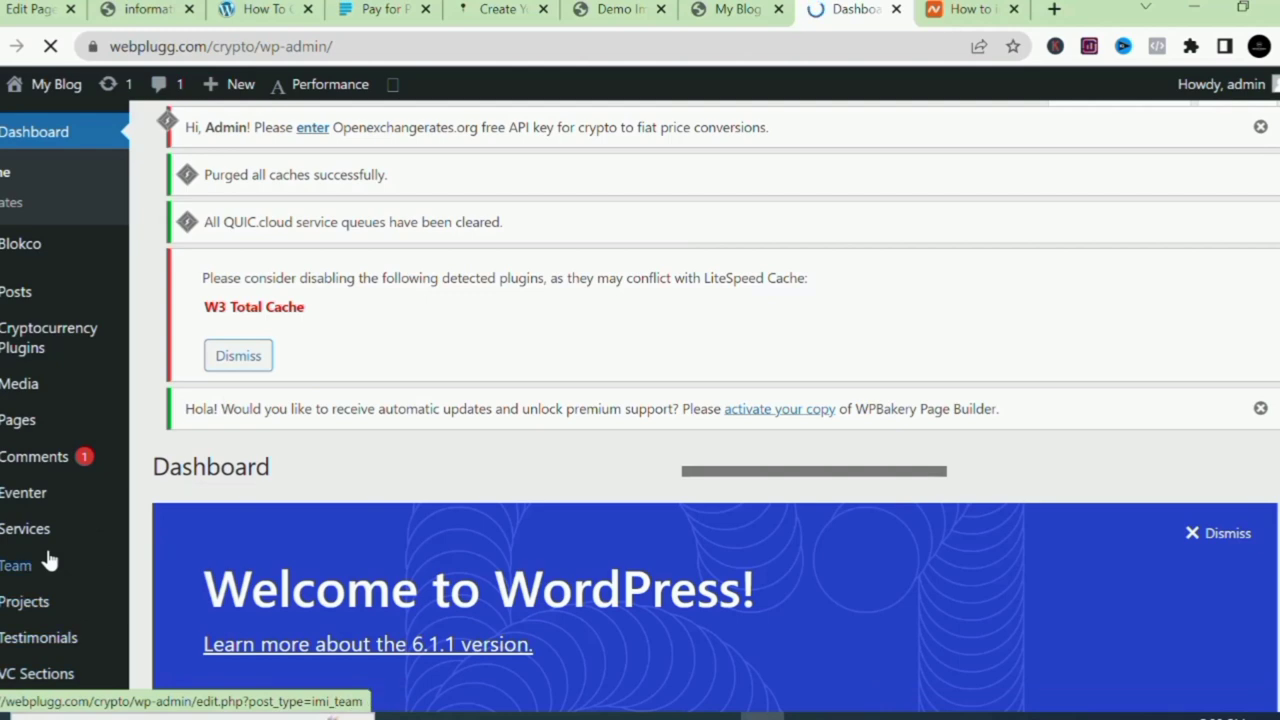
scroll(48, 562, "down", 4)
scroll(48, 562, "up", 2)
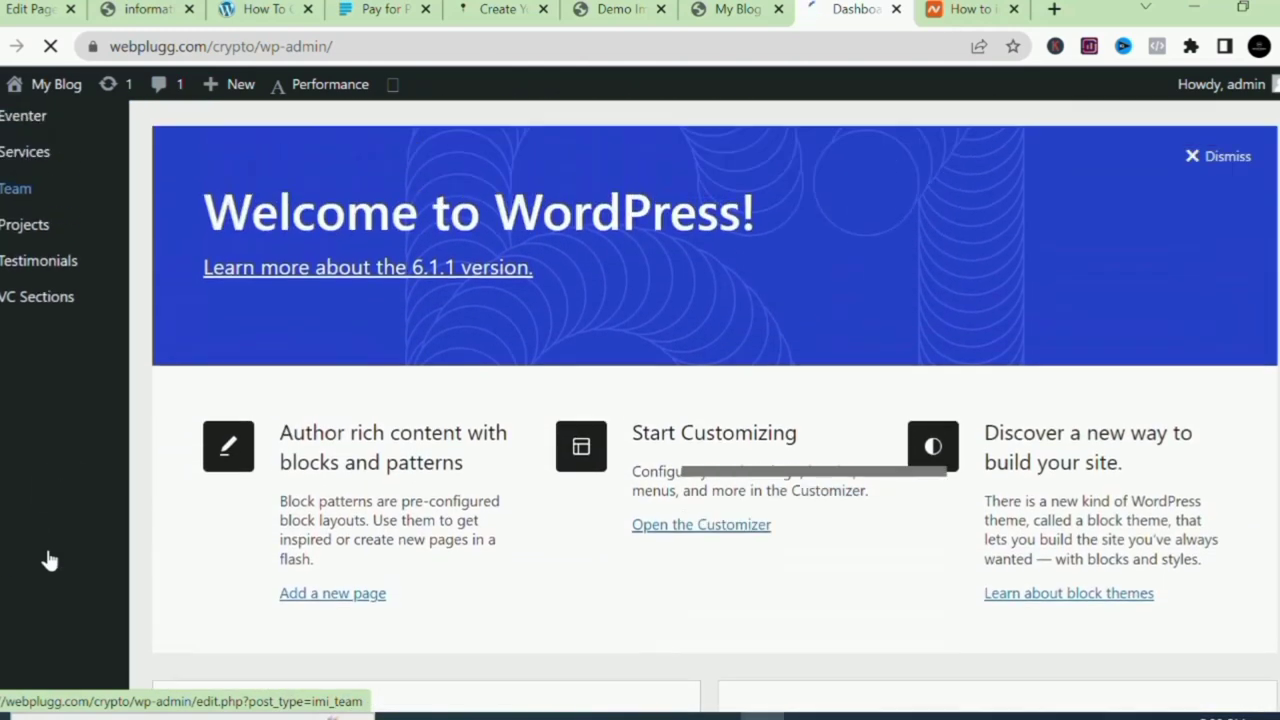
scroll(48, 562, "up", 1)
scroll(48, 562, "down", 5)
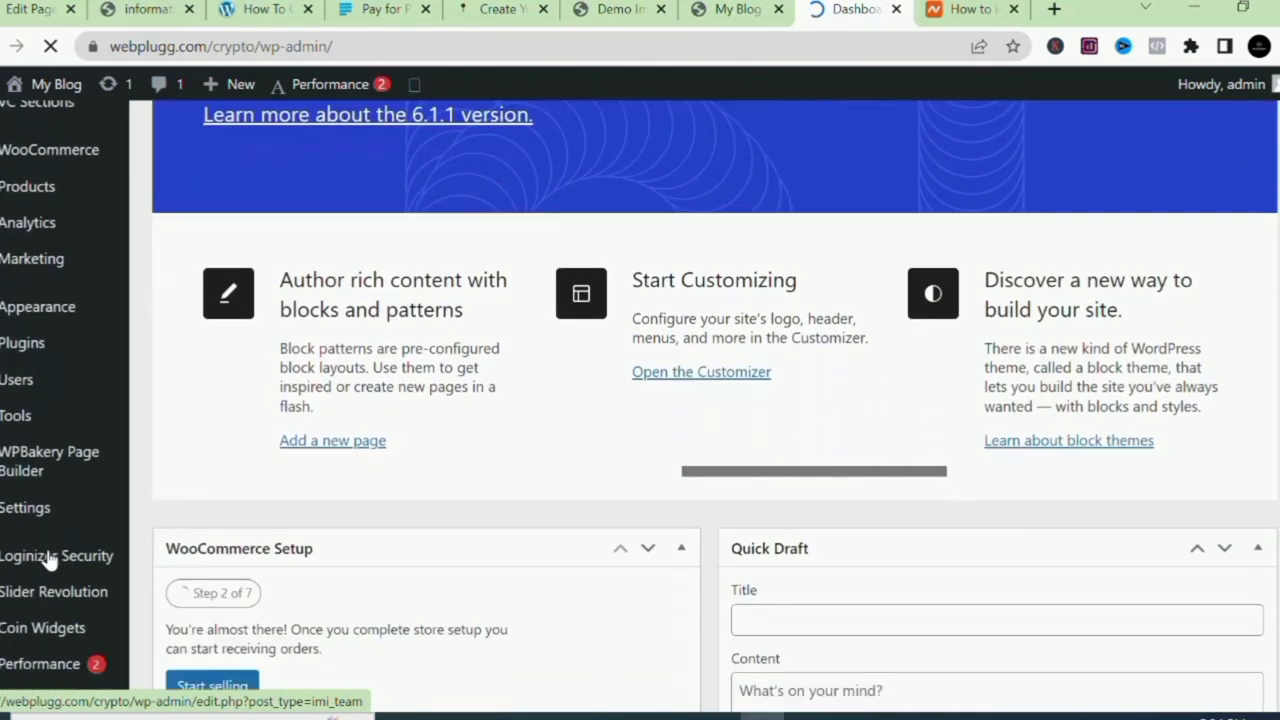
scroll(48, 562, "down", 1)
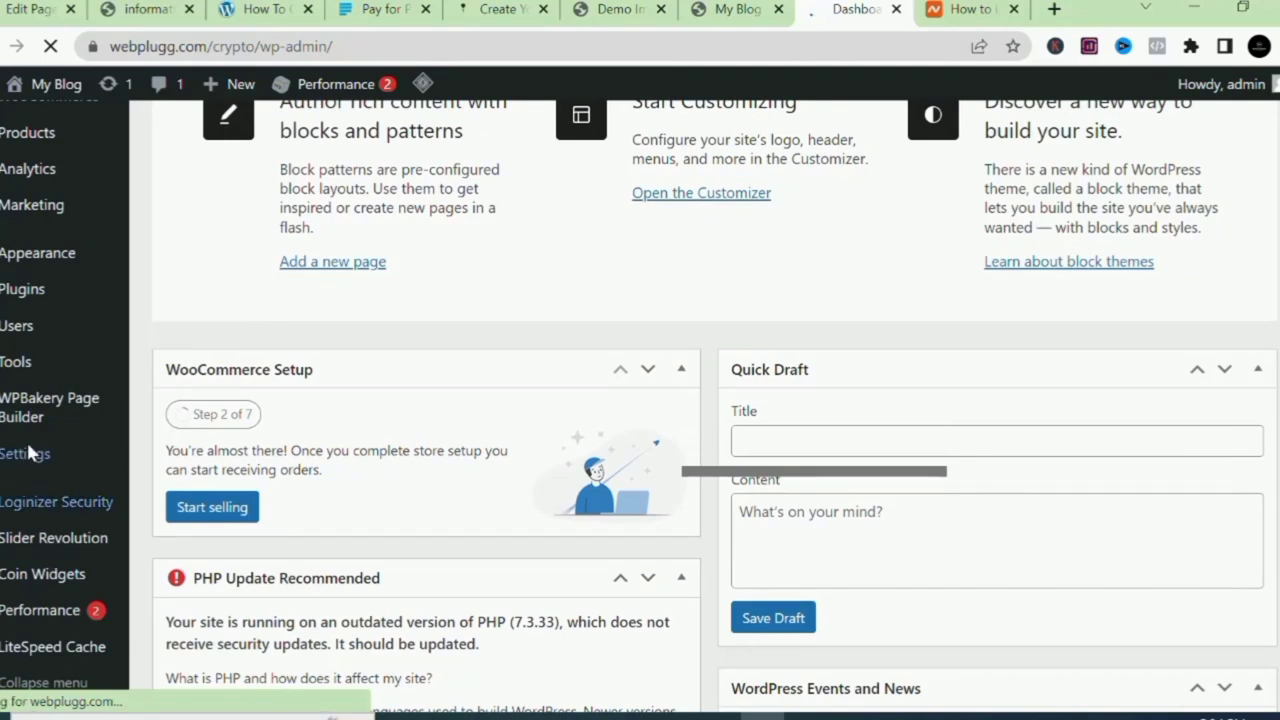
mouse_move(30, 460)
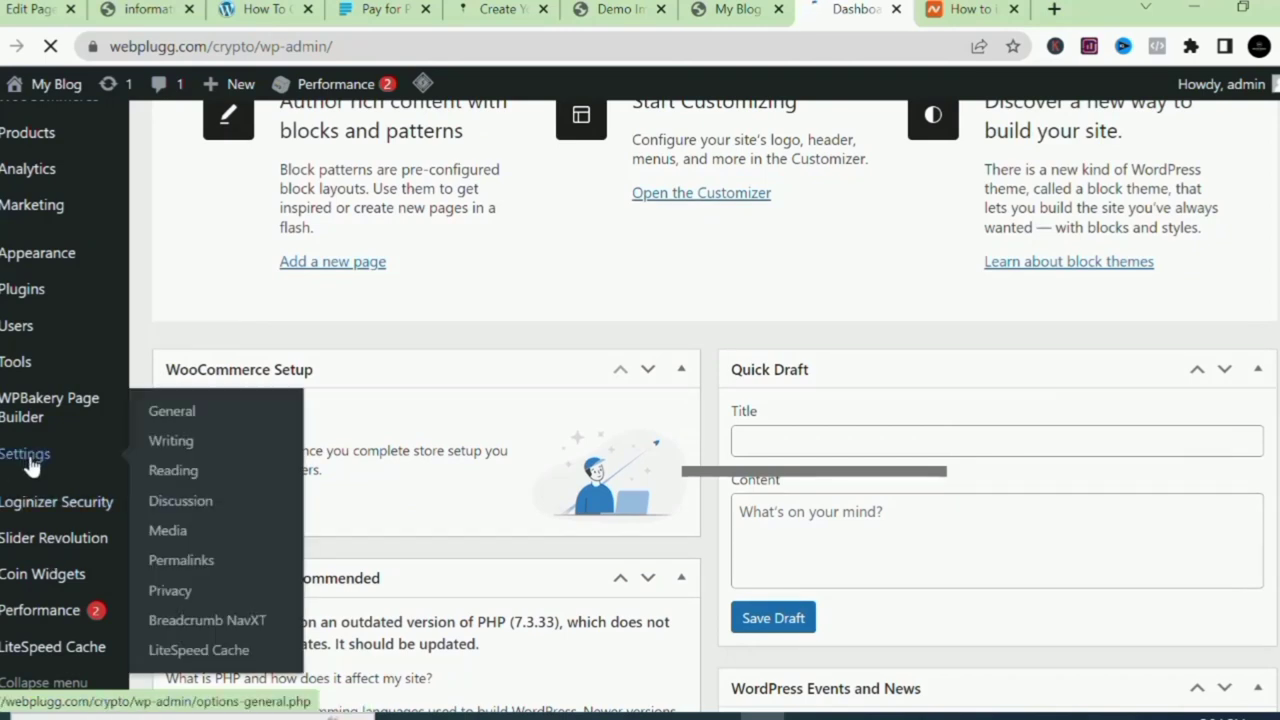
left_click(172, 470)
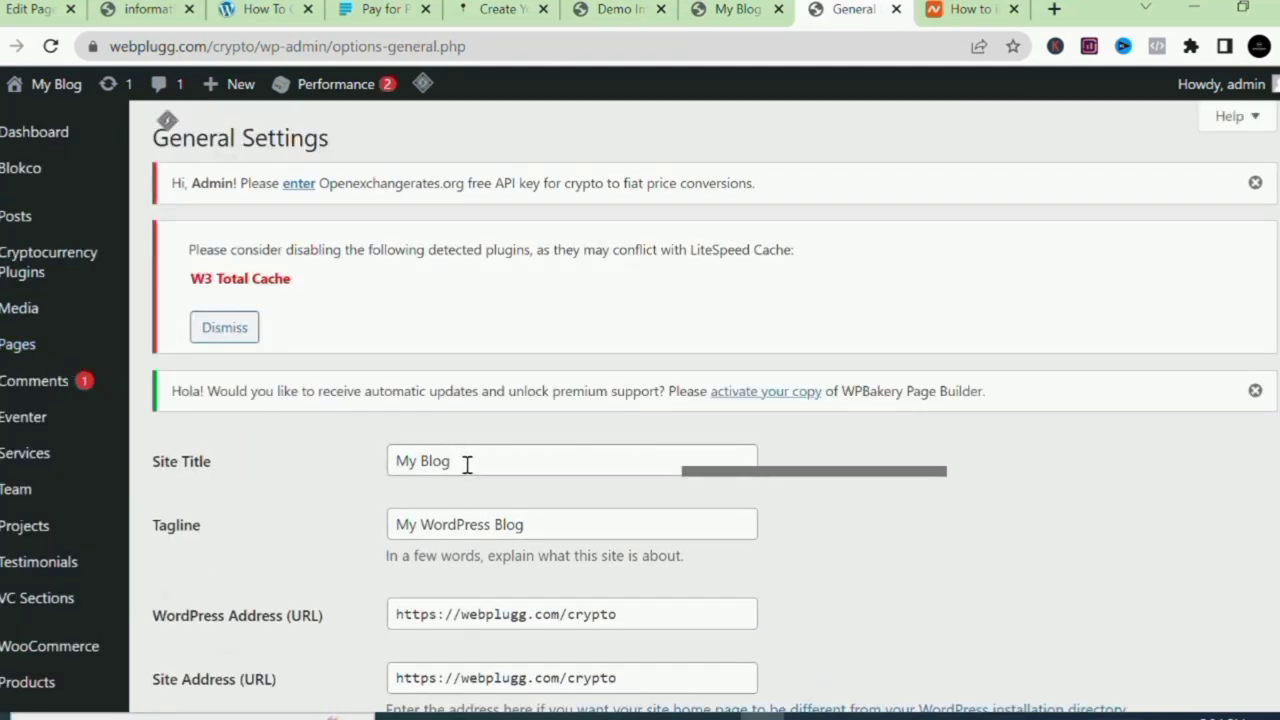
Replace the site title My Blog with 'Best Crypto Investment Company'.
left_click(467, 465)
key("BackSpace")
key("BackSpace")
key("BackSpace")
key("BackSpace")
key("BackSpace")
key("BackSpace")
key("BackSpace")
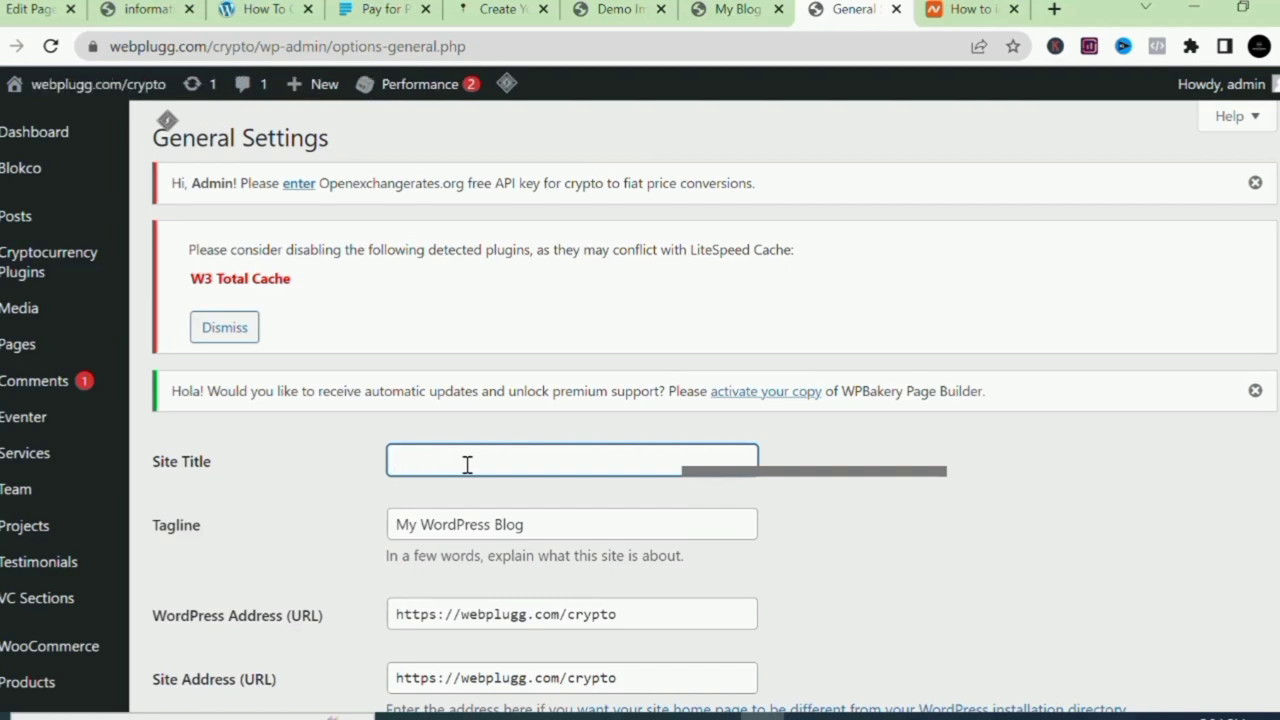
type("Besgt")
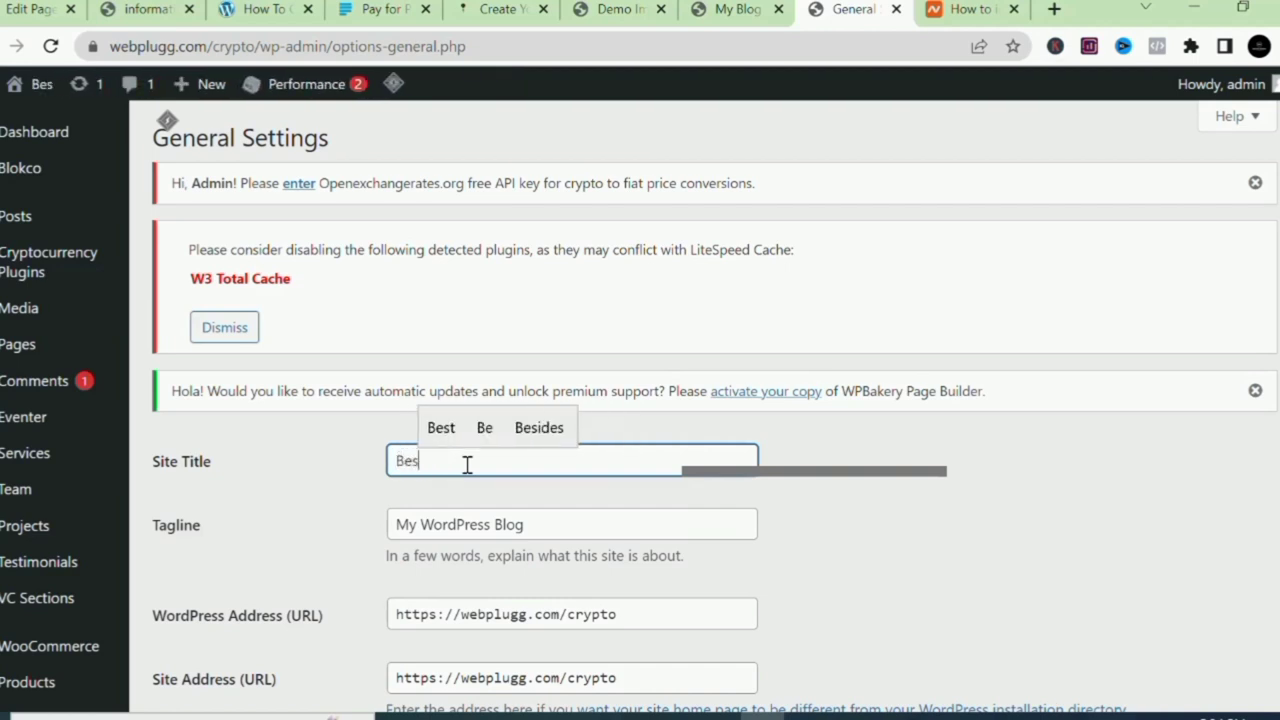
key("BackSpace")
key("BackSpace")
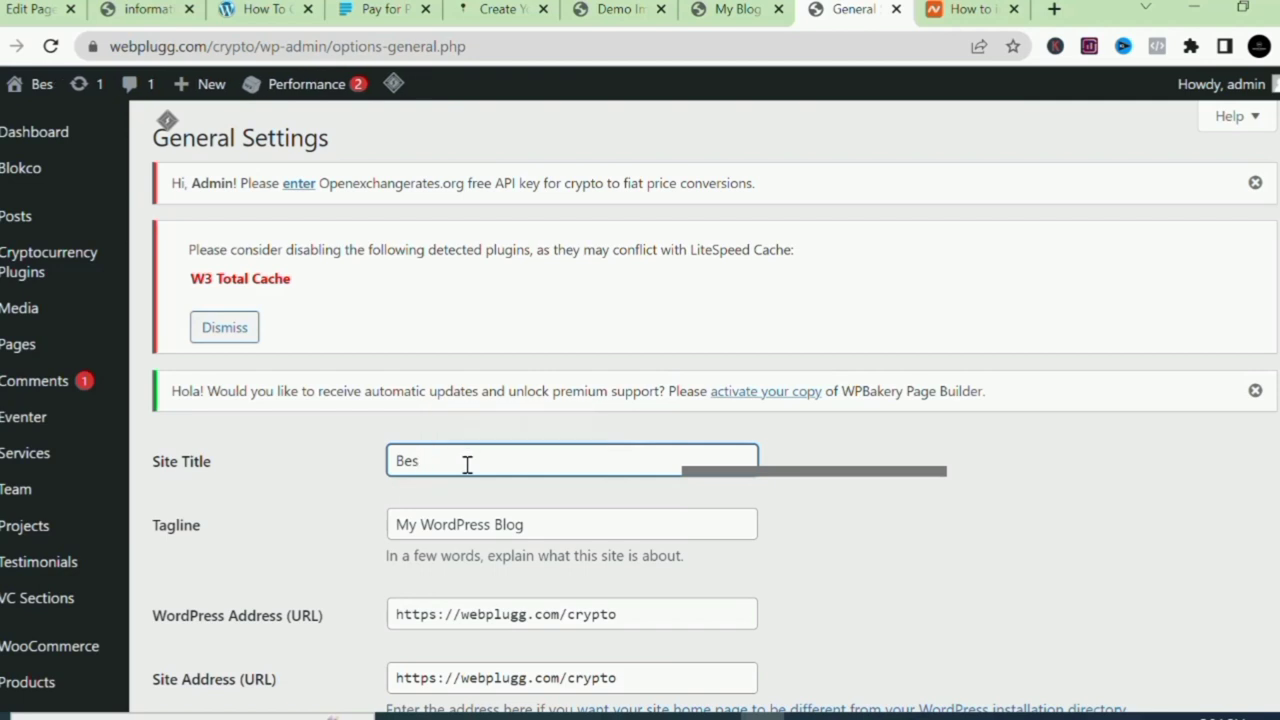
type("t ")
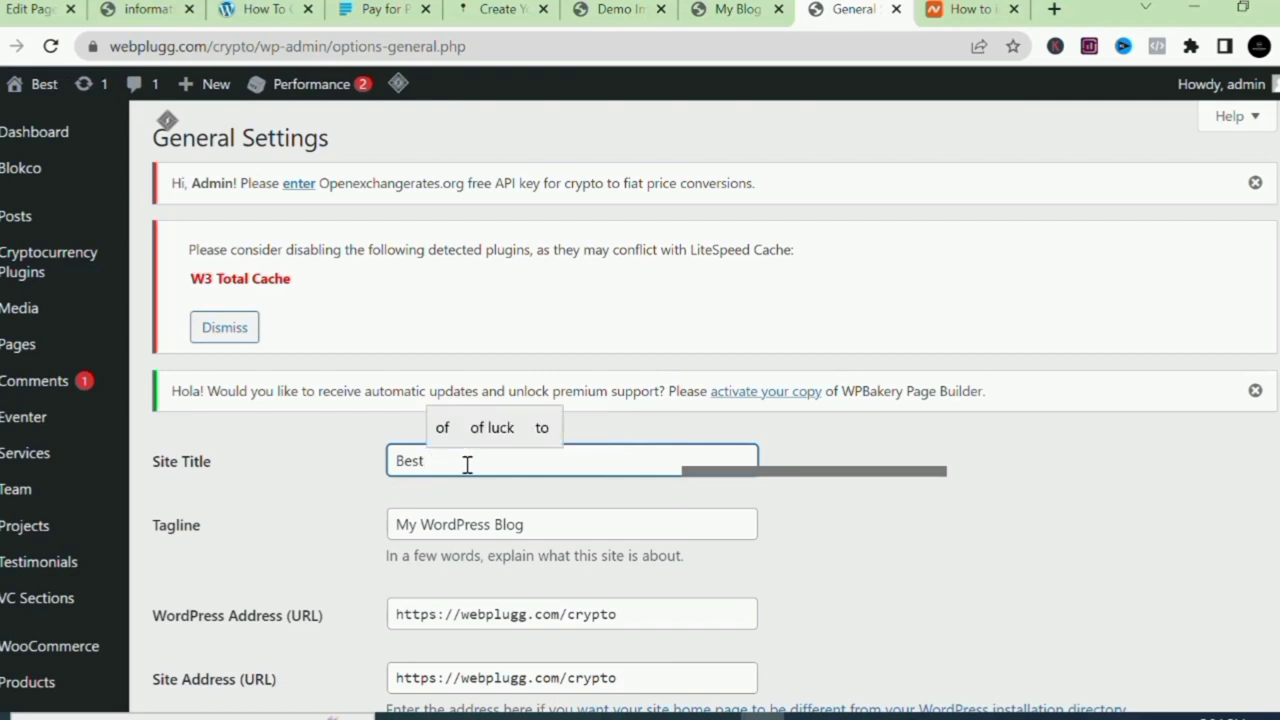
type("Crypto")
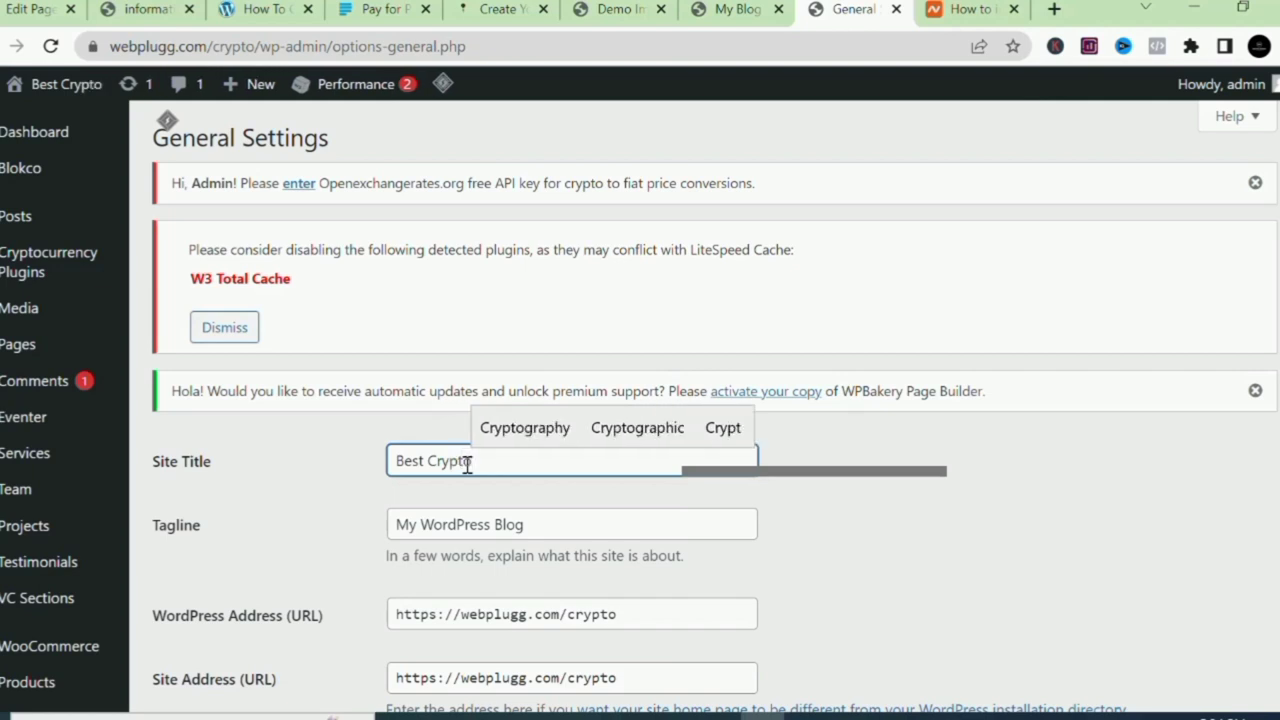
type(" I")
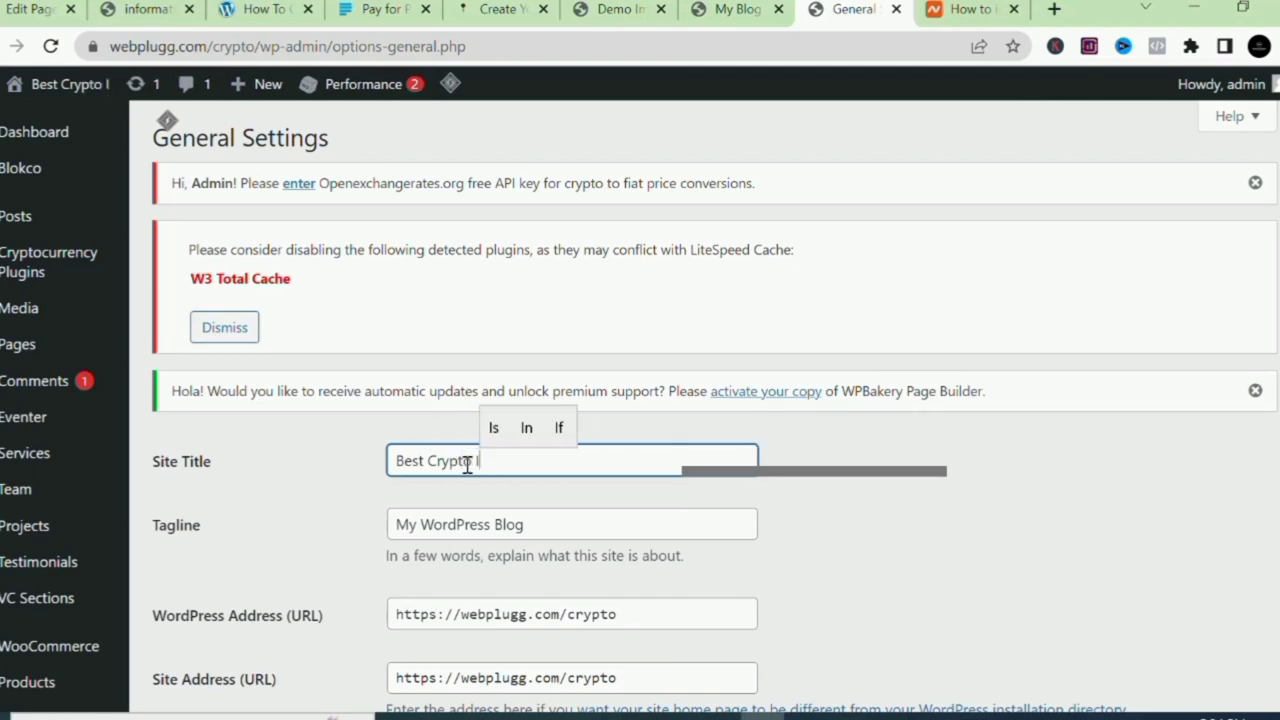
type("nes")
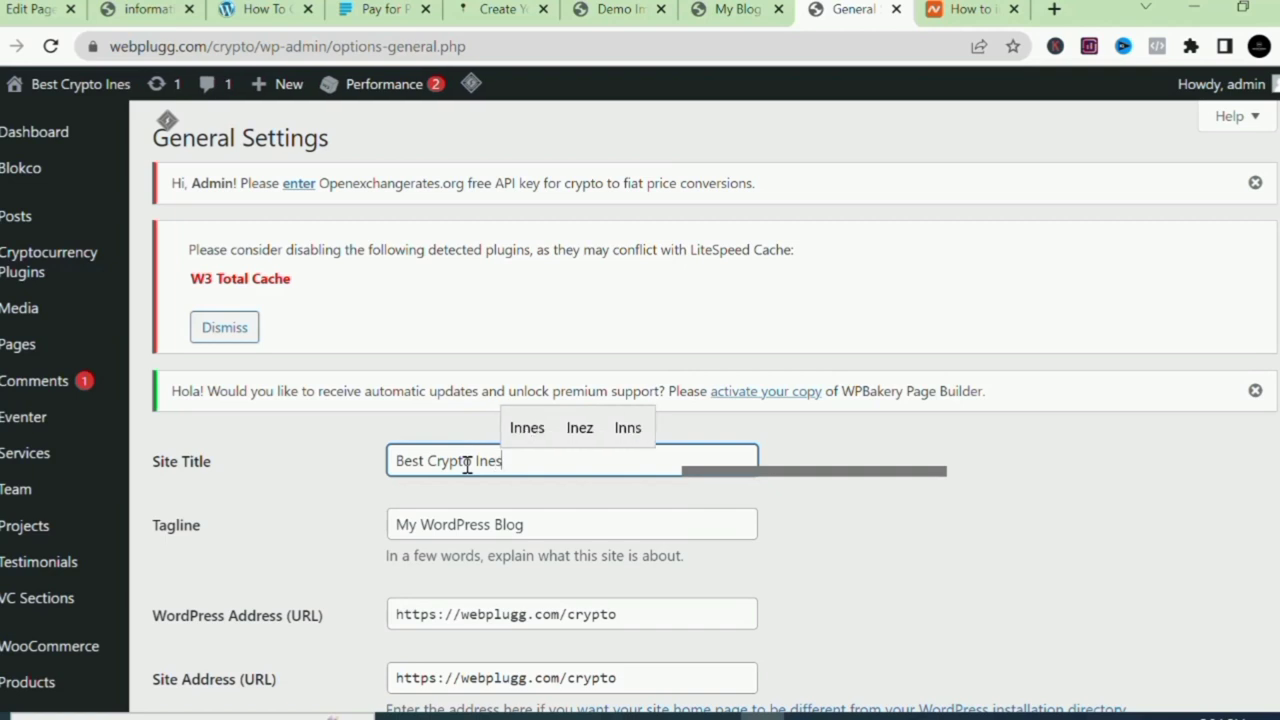
type("t")
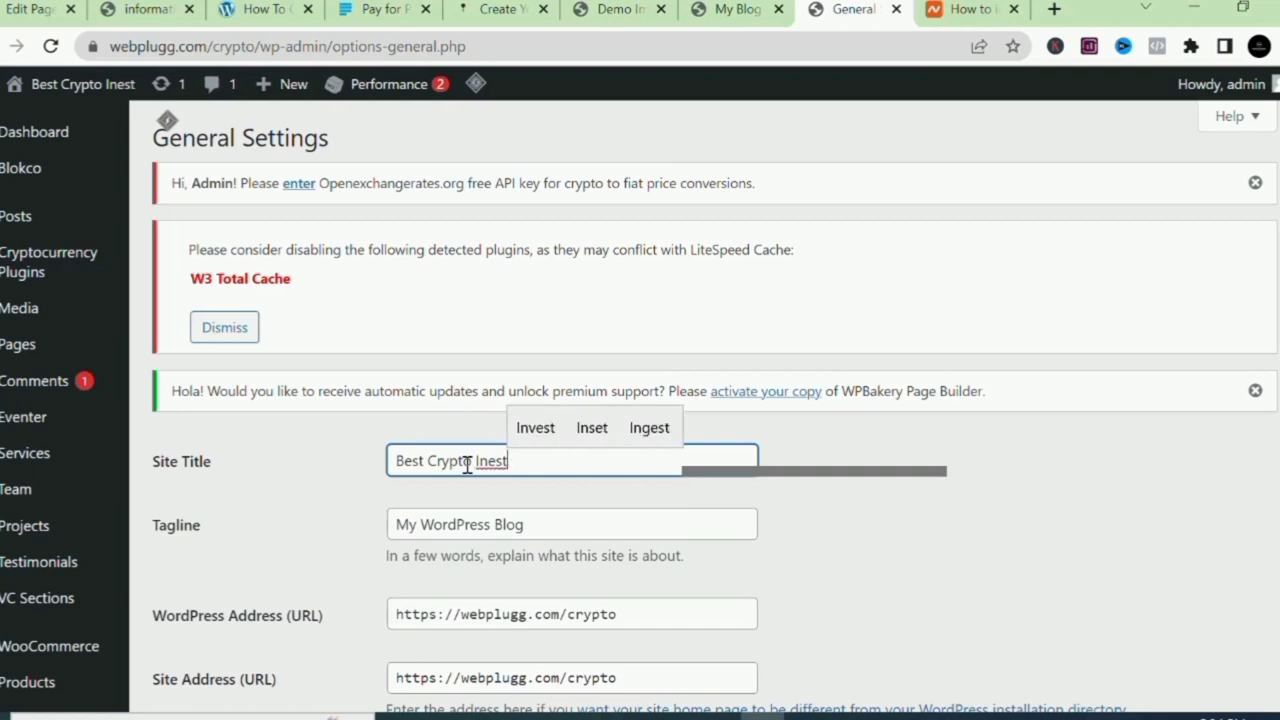
key("BackSpace")
key("BackSpace")
key("BackSpace")
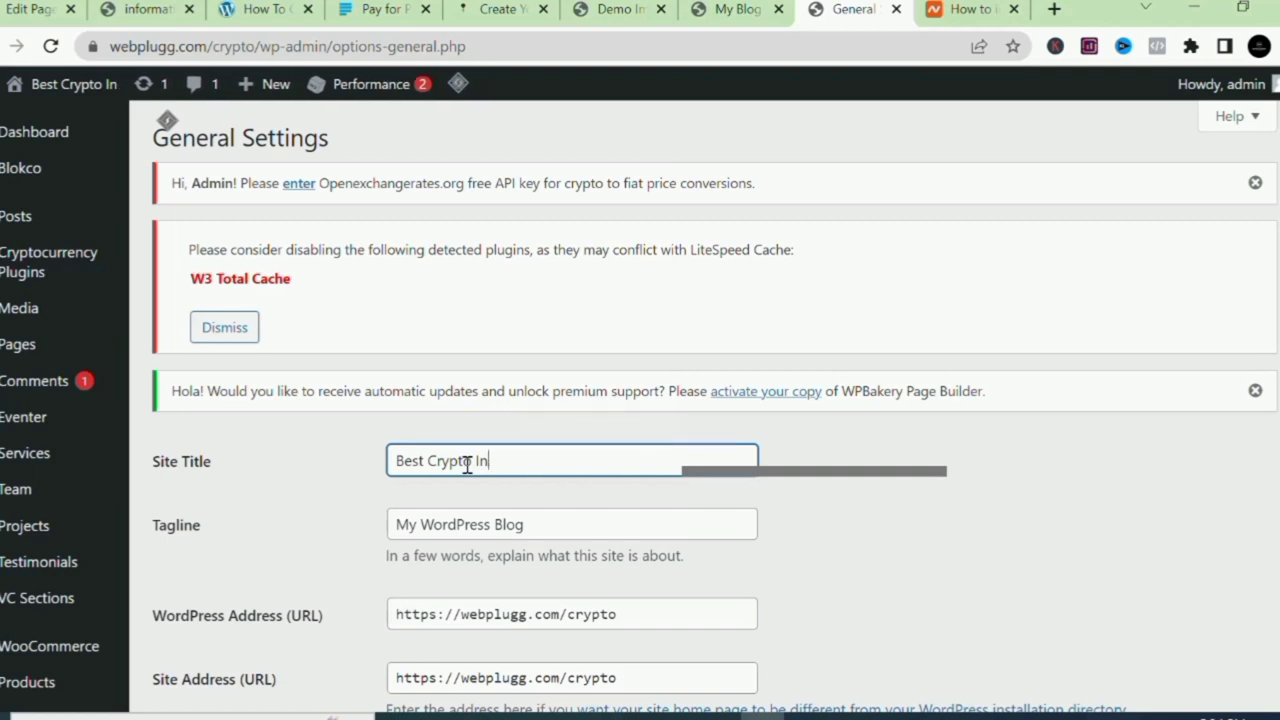
type("vestm")
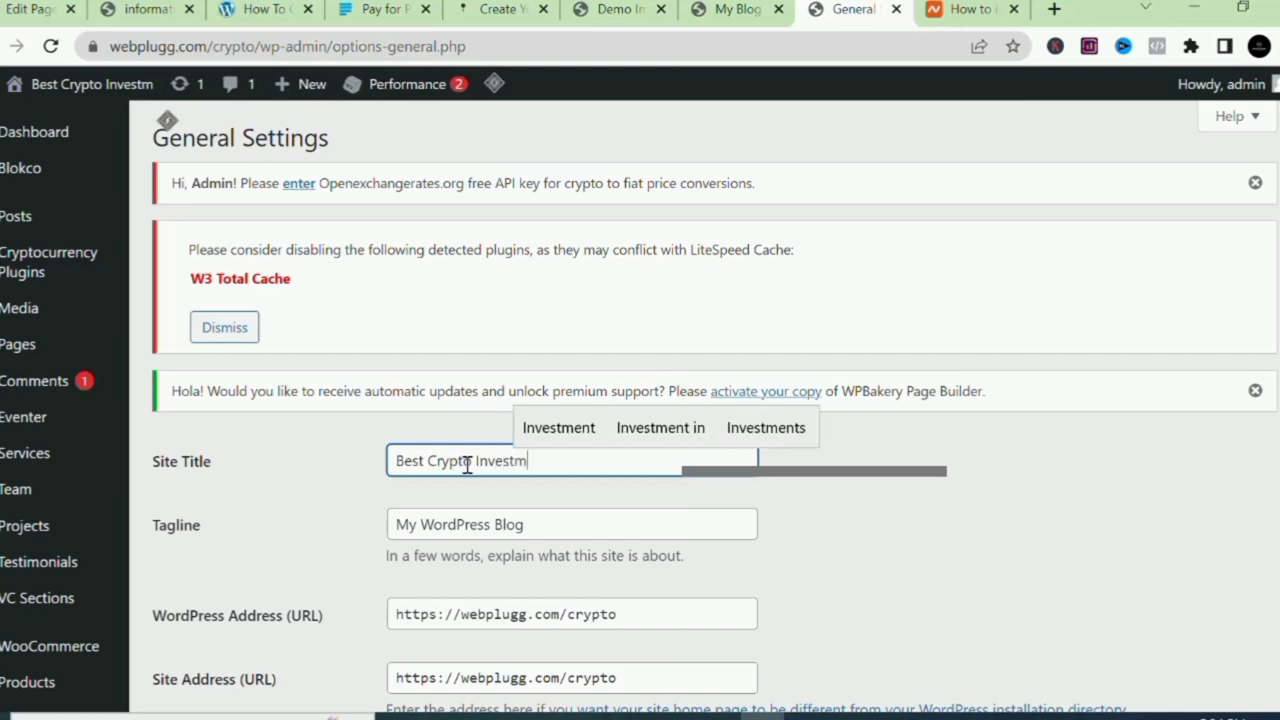
type("ent ")
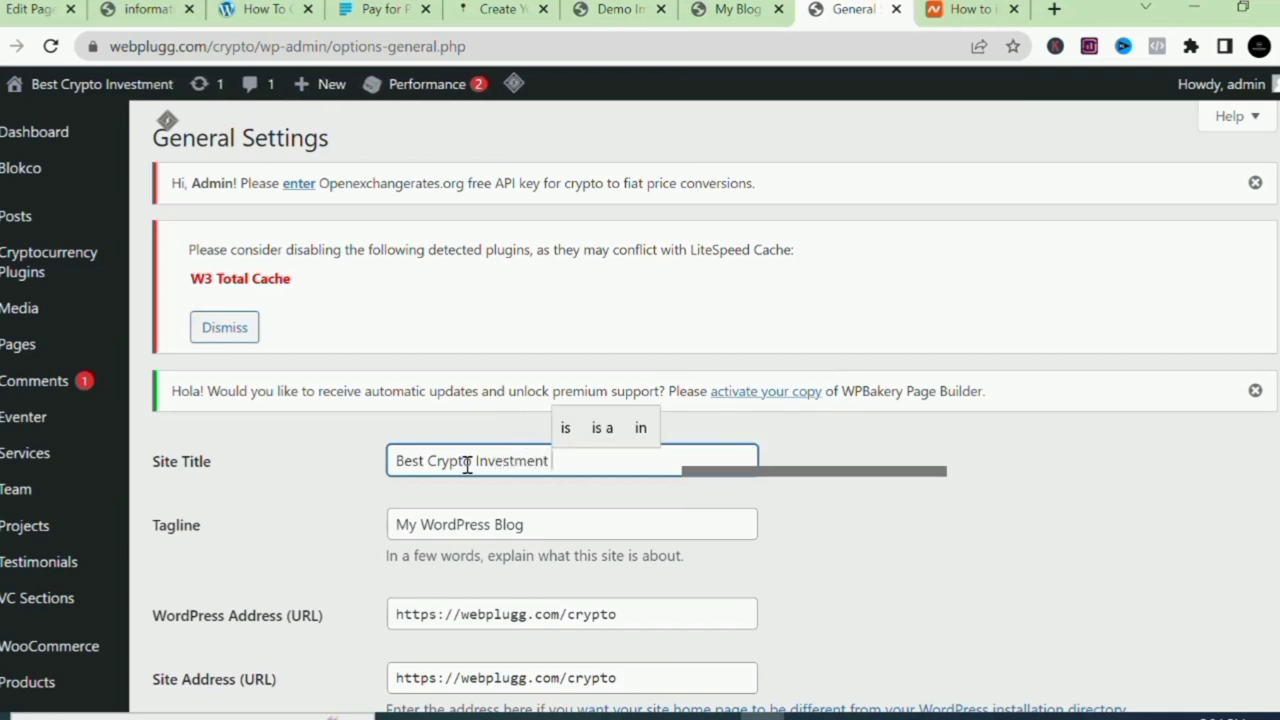
type("Comp")
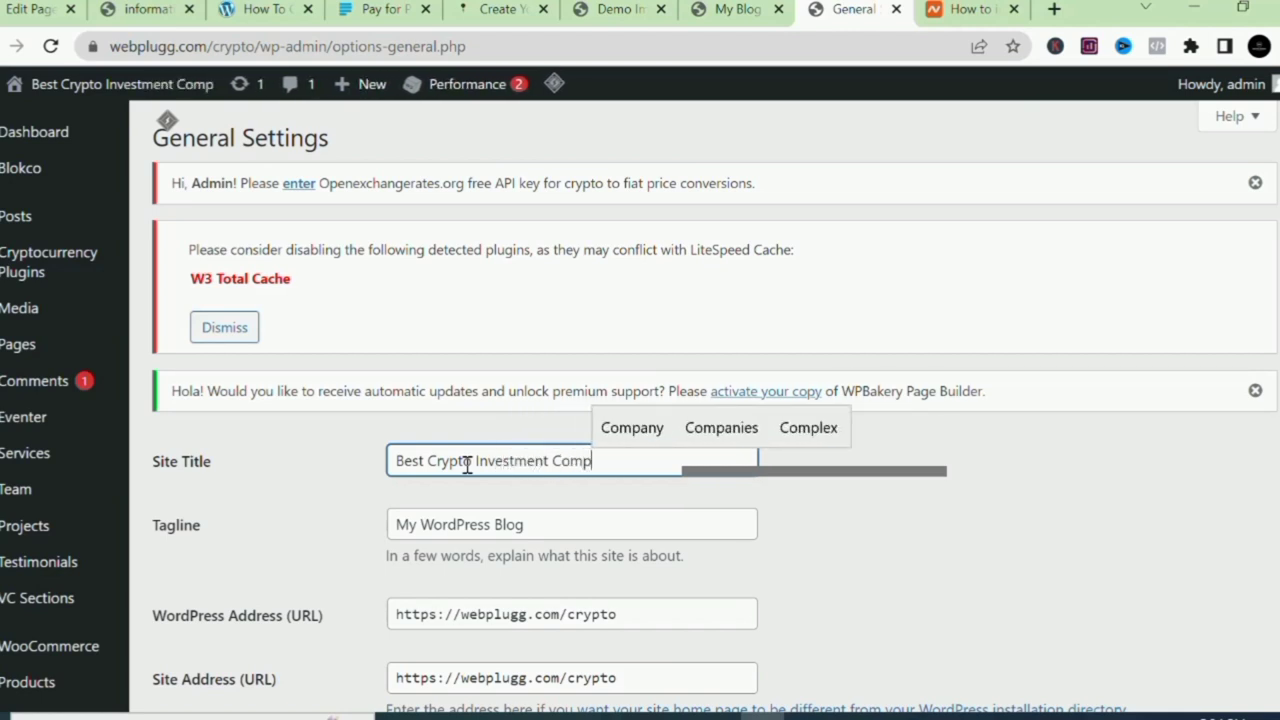
type("any")
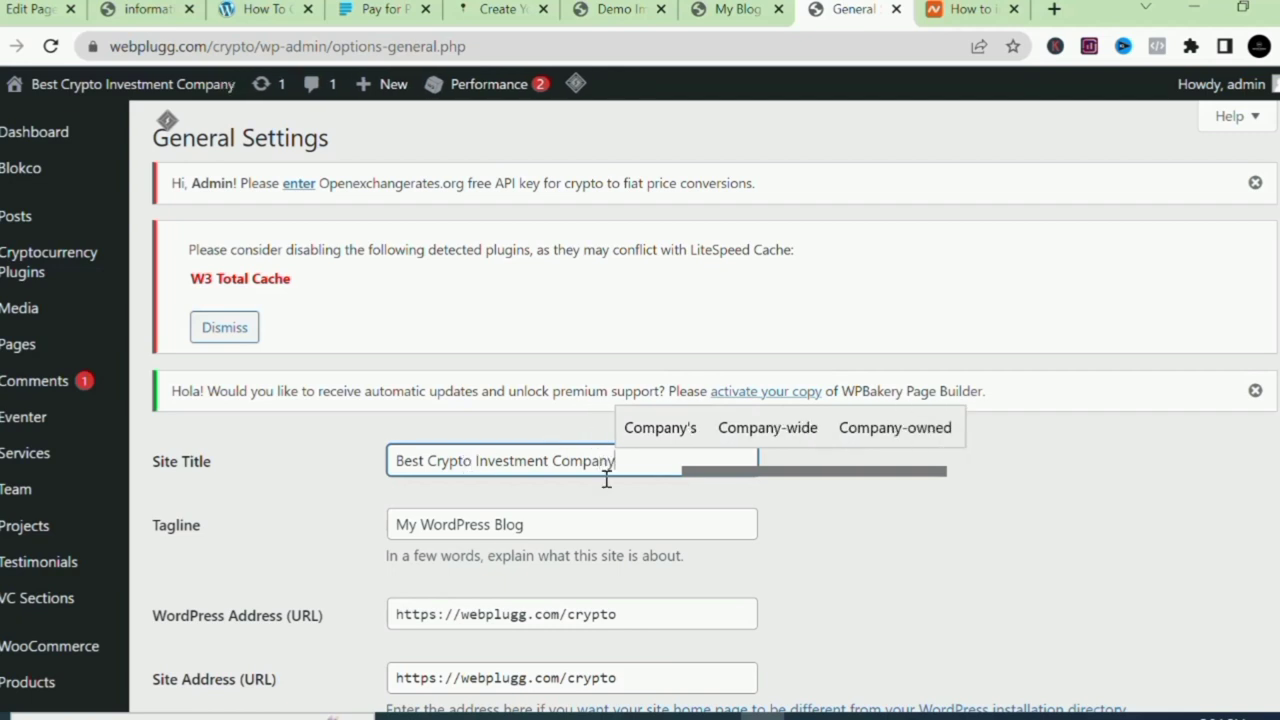
Change the tagline to 'Trade with us today' and save the general settings.
left_click(561, 519)
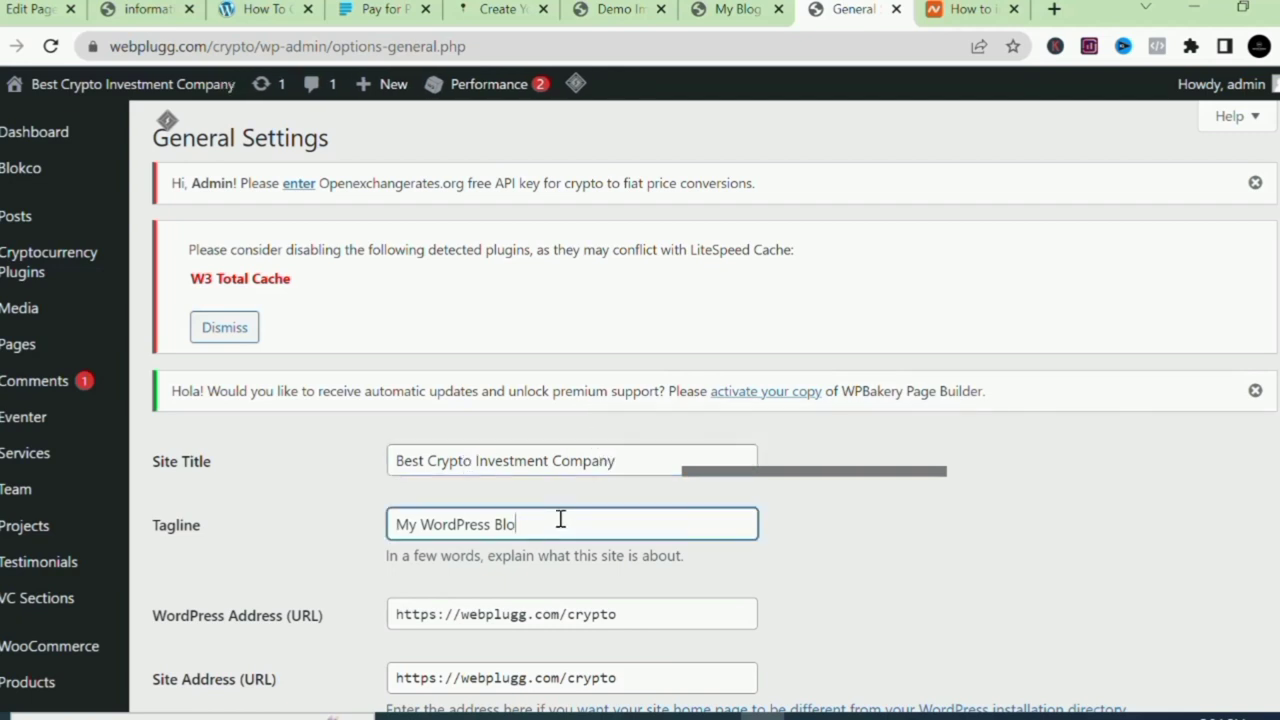
key("BackSpace")
key("BackSpace")
key("BackSpace")
key("BackSpace")
key("BackSpace")
key("BackSpace")
key("BackSpace")
key("BackSpace")
key("BackSpace")
key("BackSpace")
key("BackSpace")
key("BackSpace")
key("BackSpace")
key("BackSpace")
key("BackSpace")
key("BackSpace")
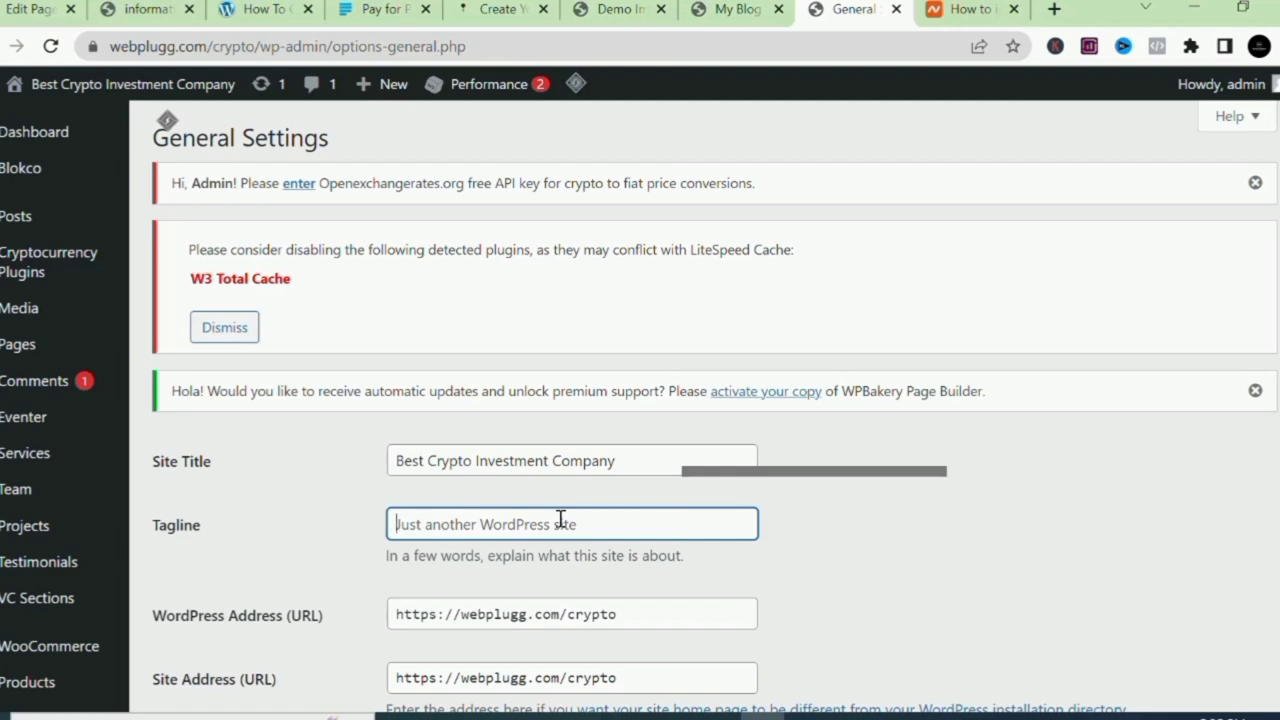
type("T")
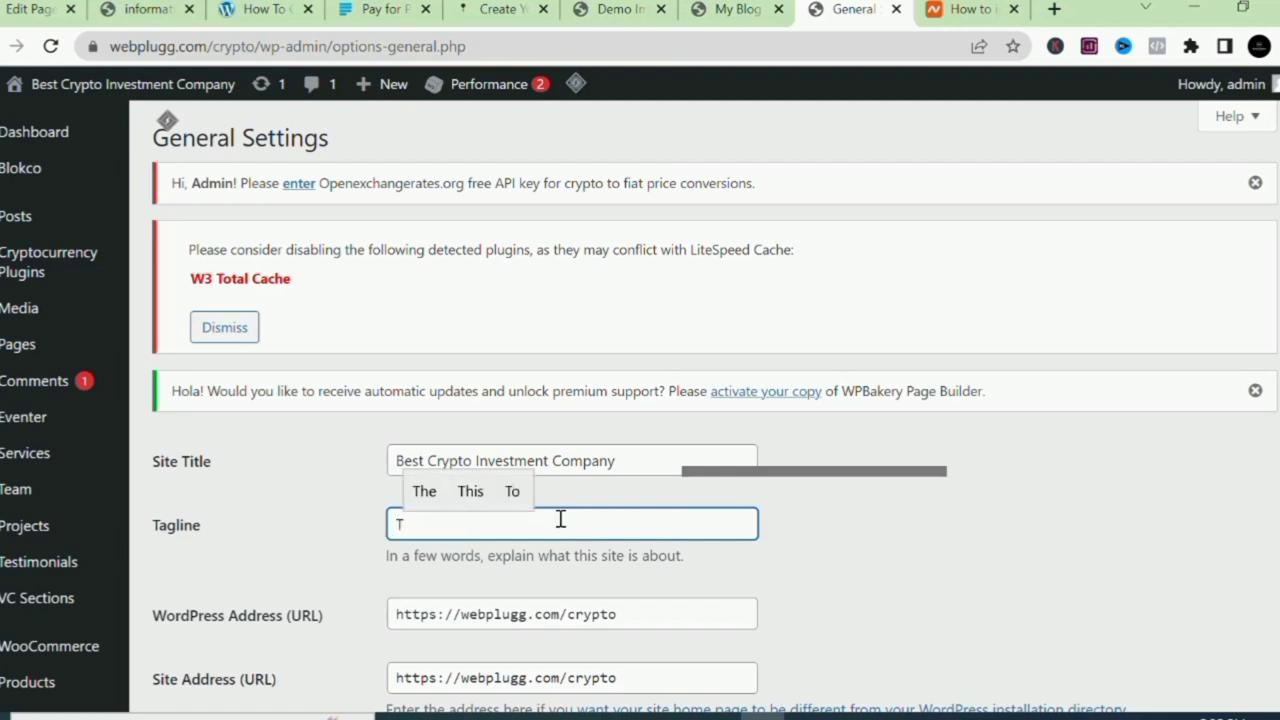
type("rade")
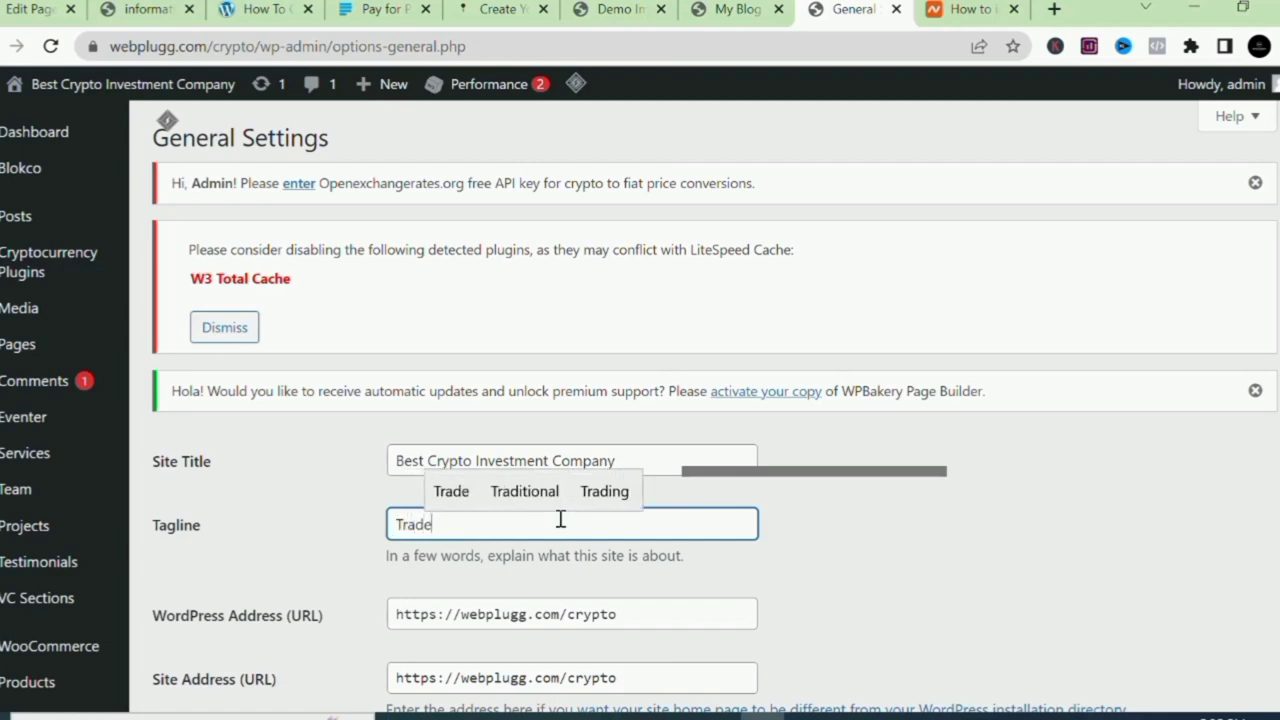
type(" with ")
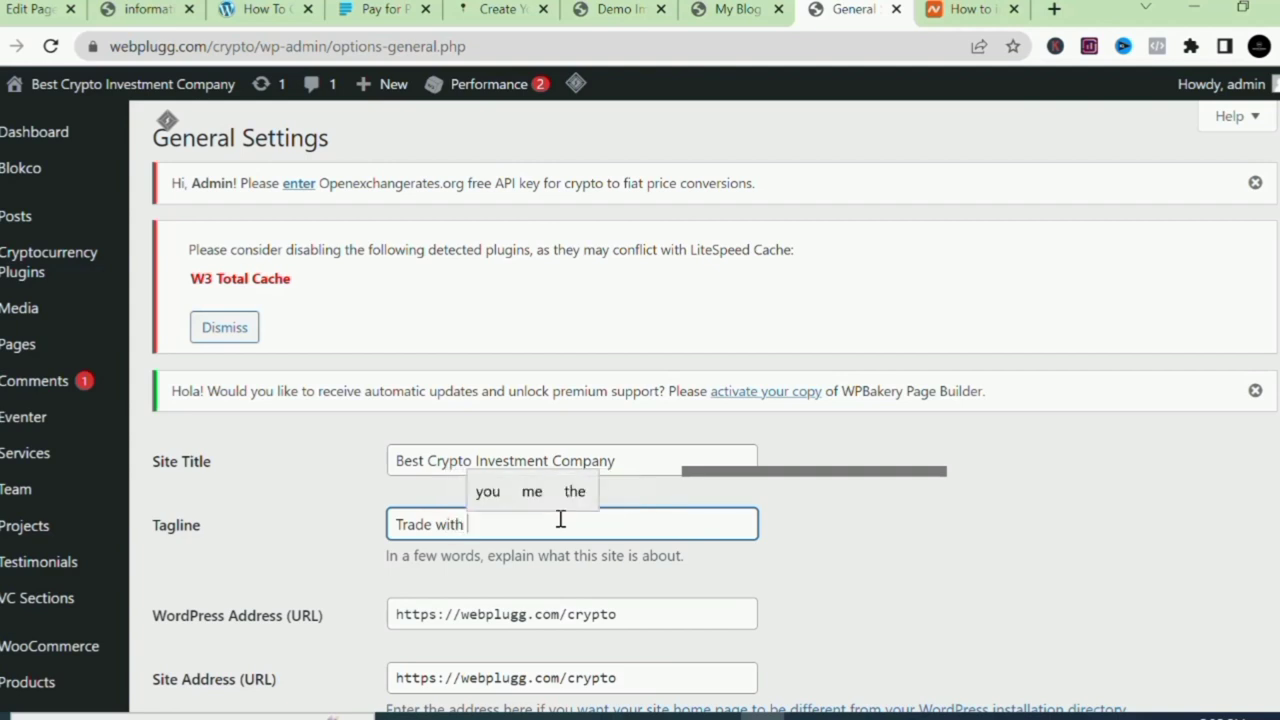
type("us todqay")
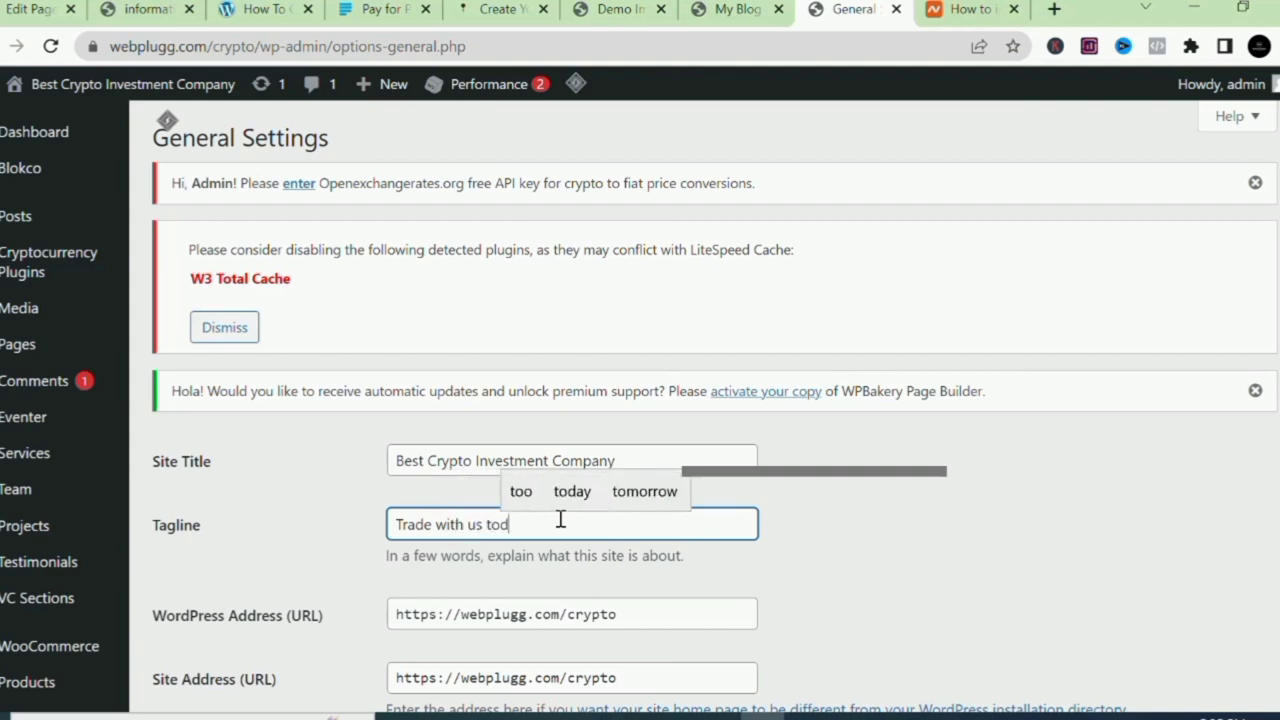
key("BackSpace")
key("BackSpace")
key("BackSpace")
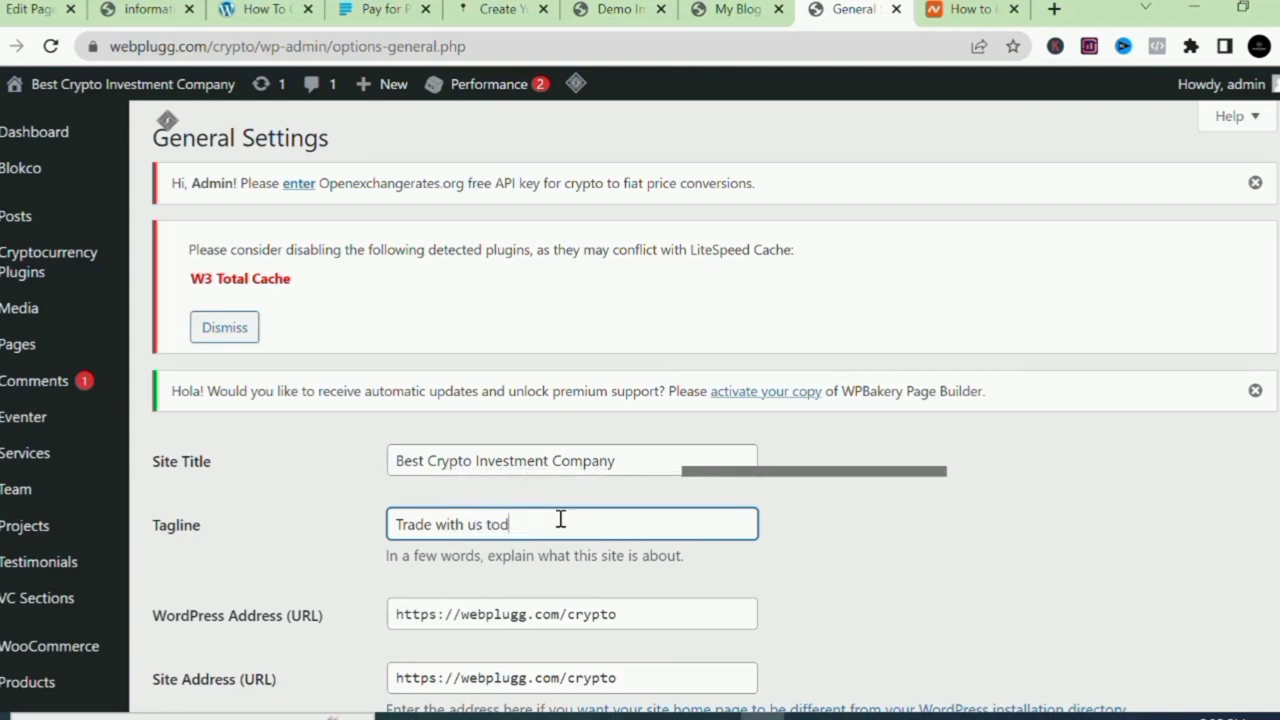
type("ay")
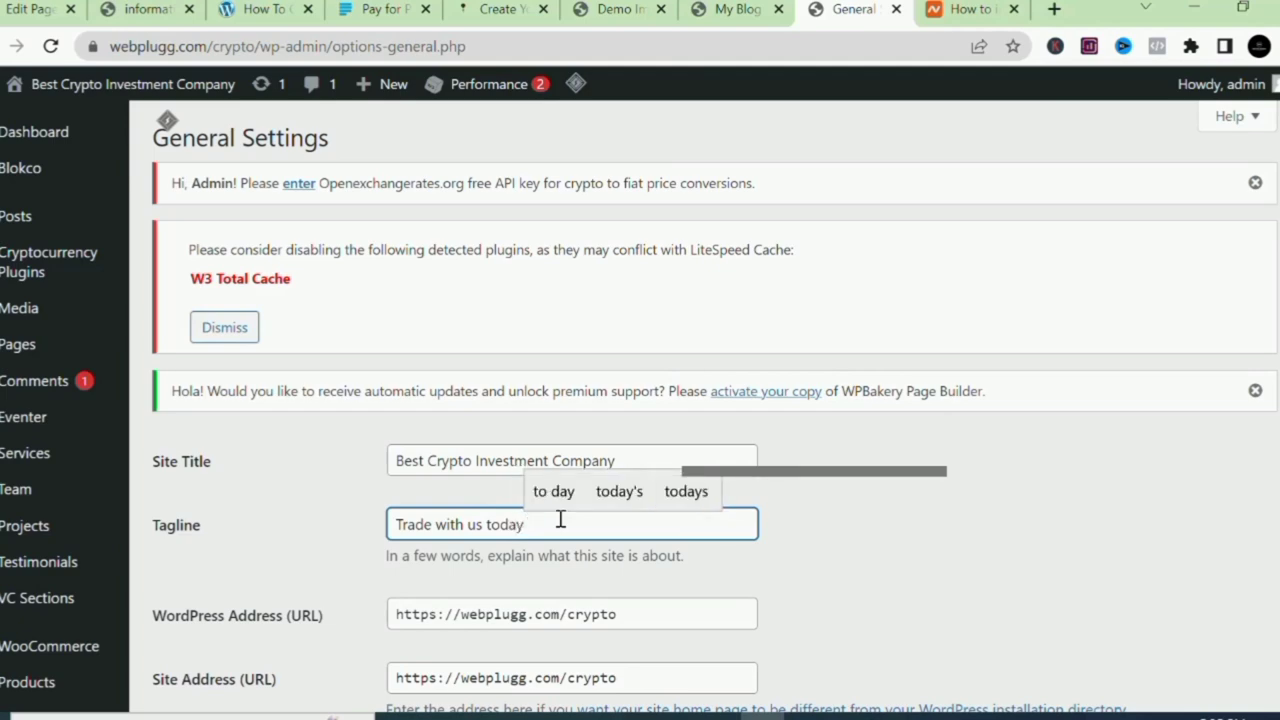
scroll(561, 519, "down", 12)
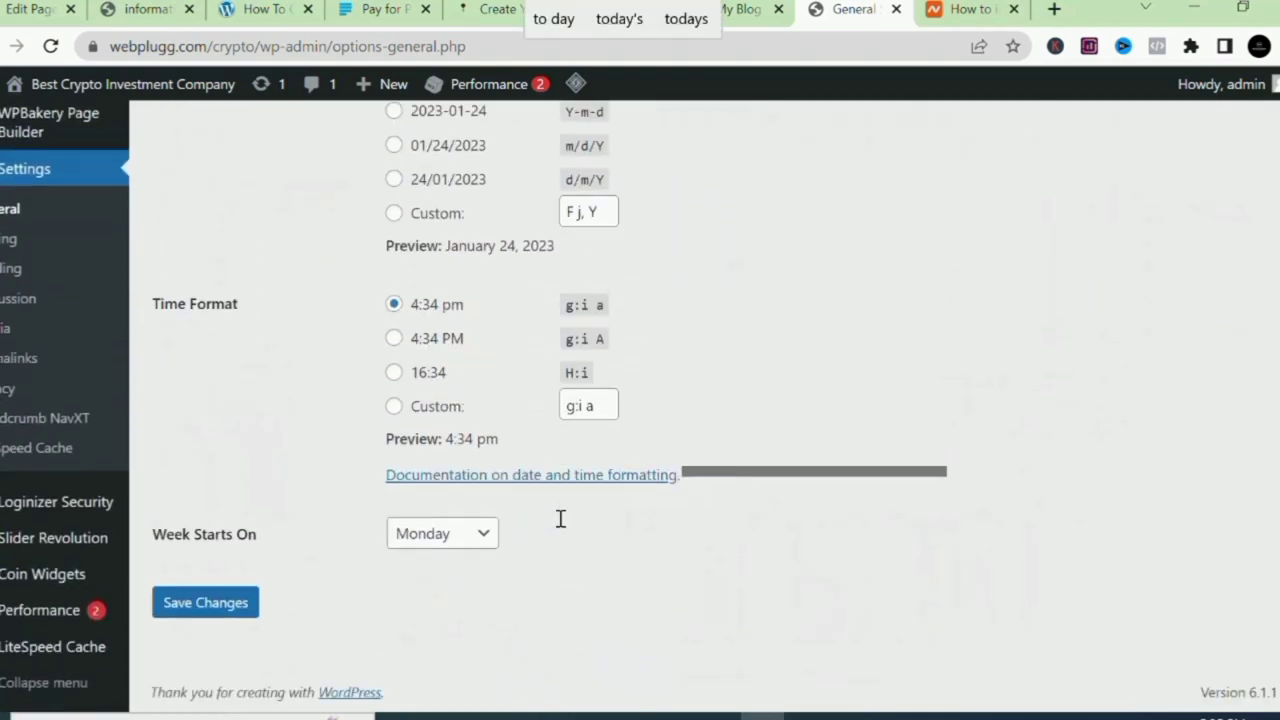
key("Return")
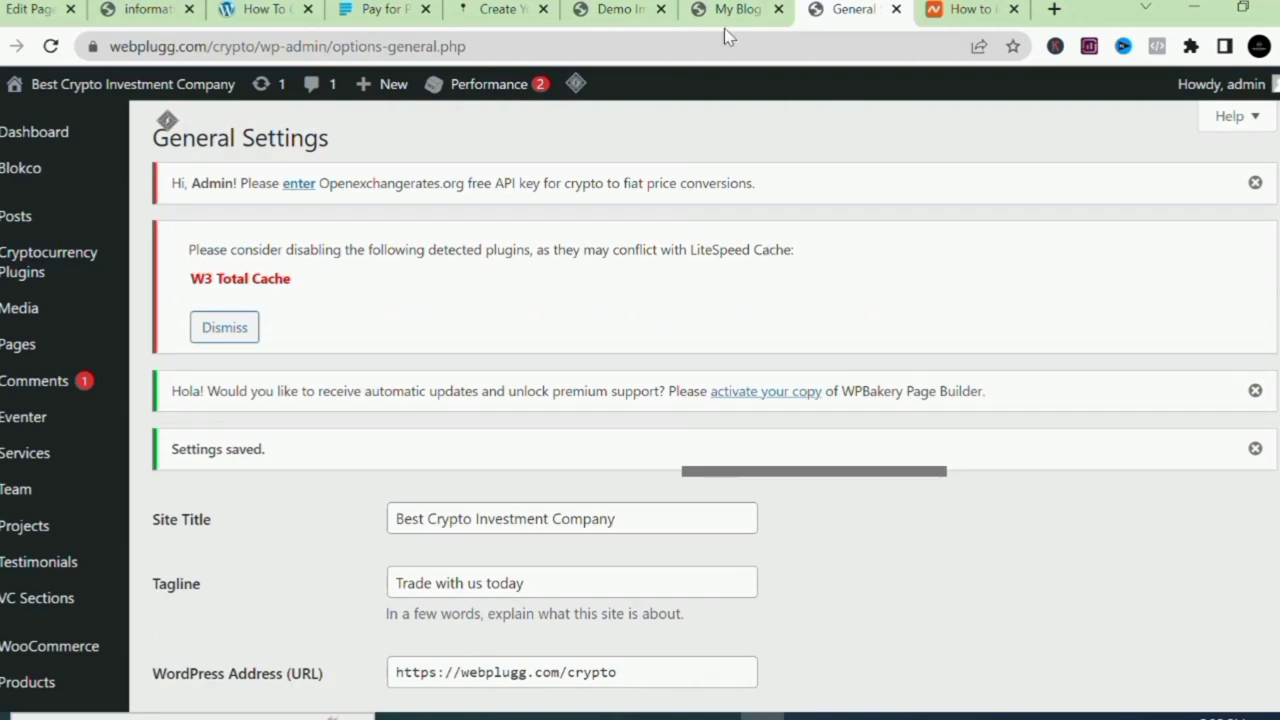
Reload the webplugg.com/crypto homepage tab so it shows the new site title.
left_click(728, 14)
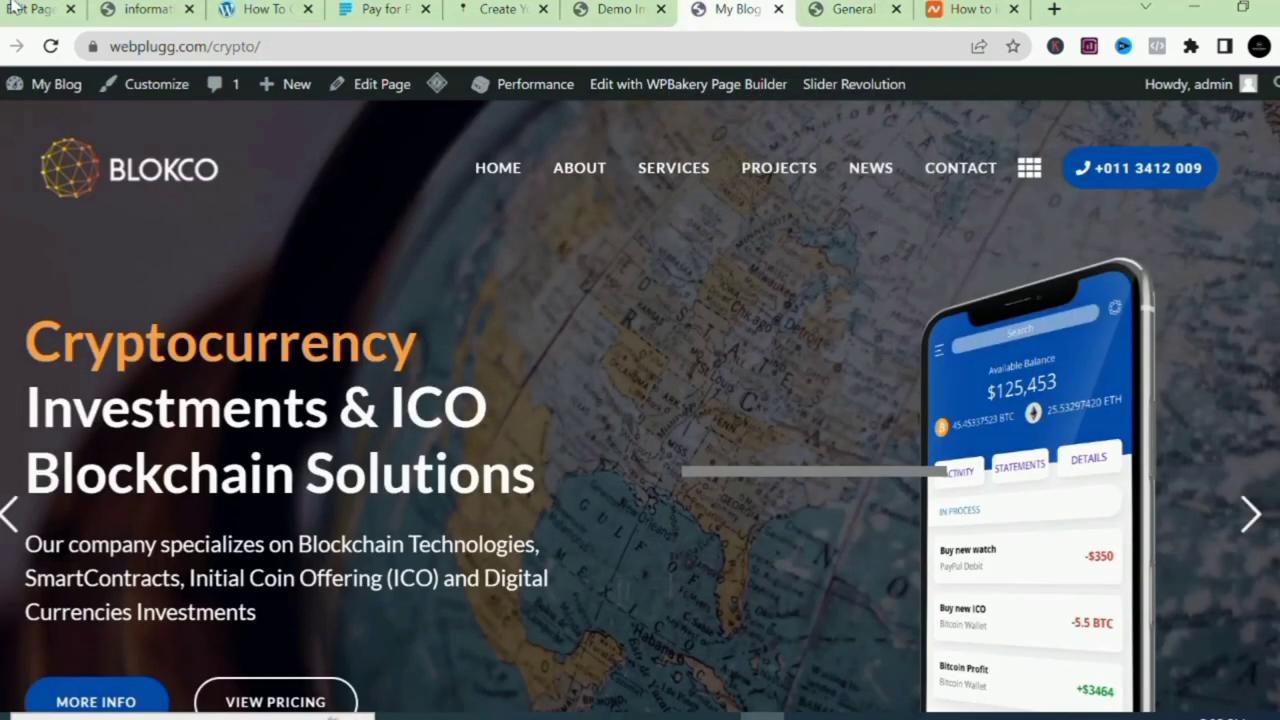
left_click(50, 46)
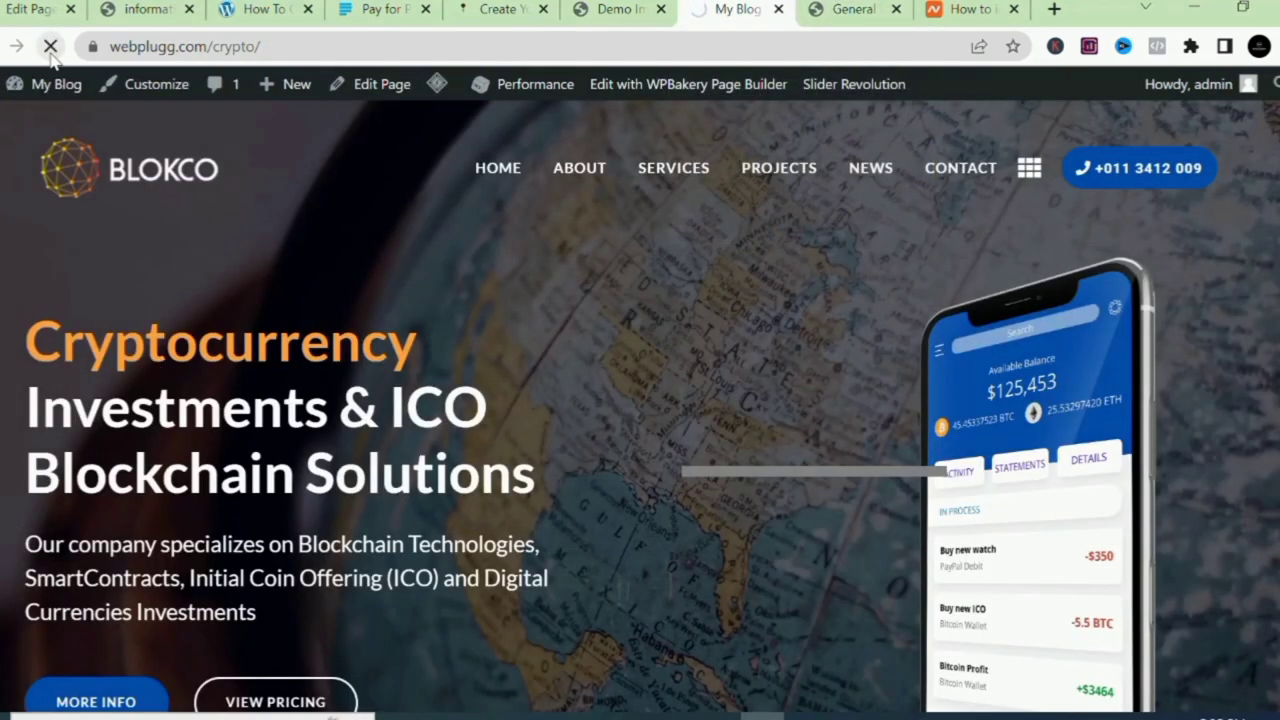
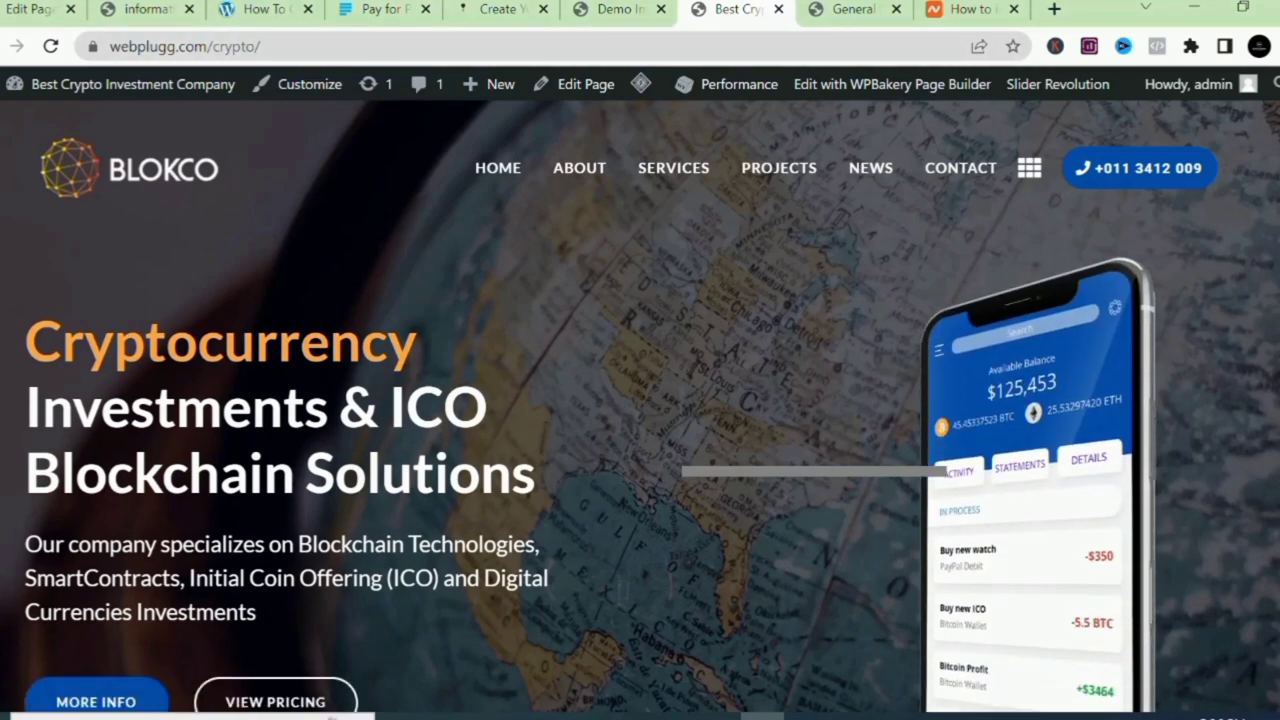
Scroll up and down the BLOKCO crypto homepage to review it.
scroll(640, 407, "down", 1)
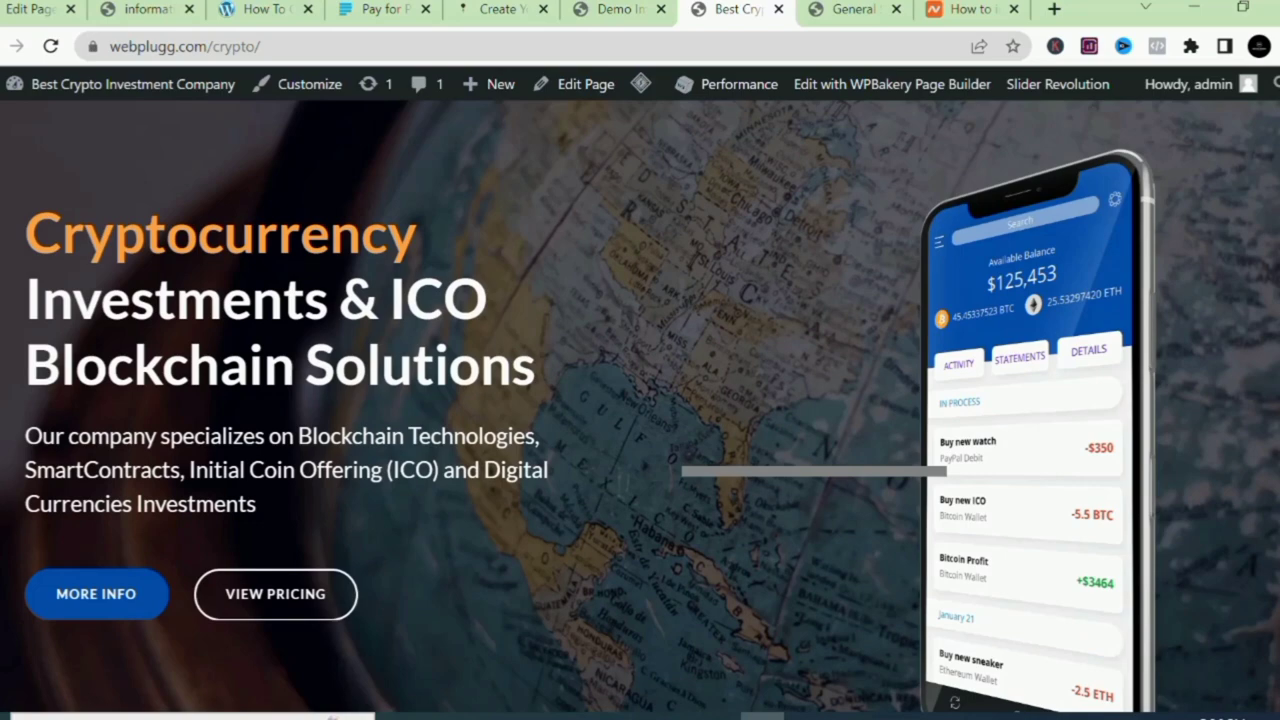
scroll(640, 407, "up", 1)
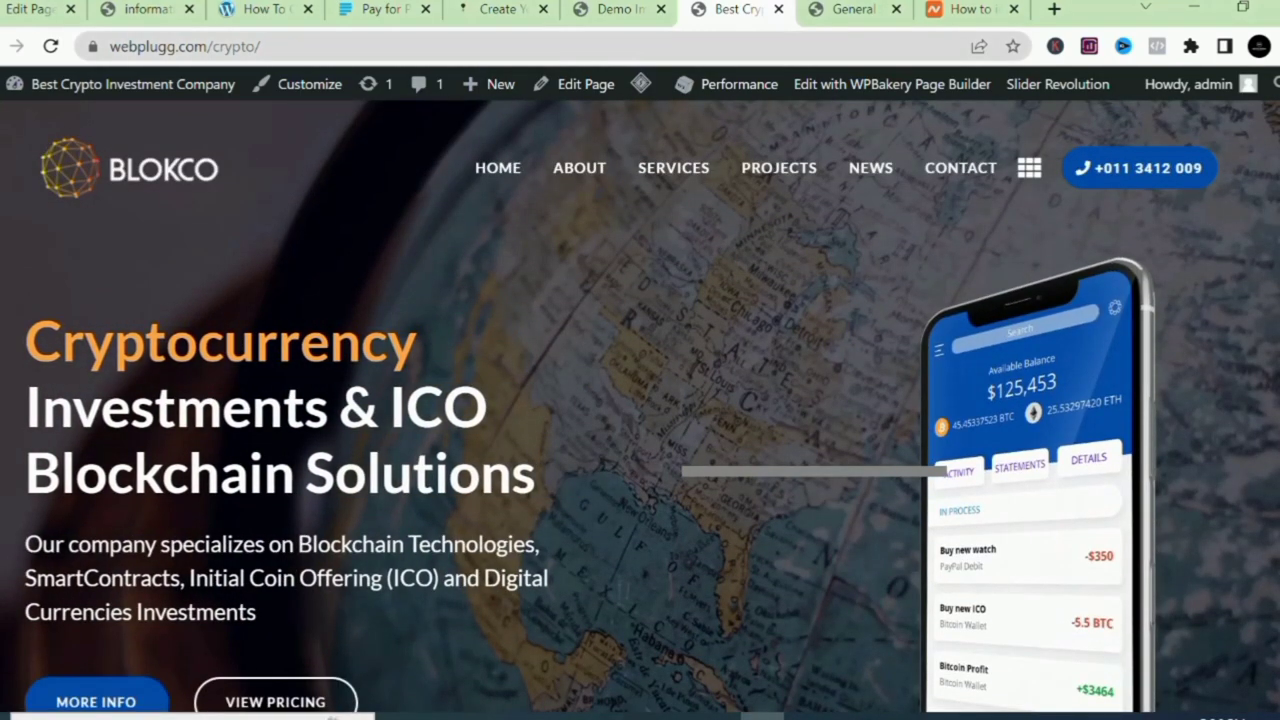
scroll(640, 407, "down", 1)
scroll(640, 407, "down", 1)
scroll(640, 407, "up", 2)
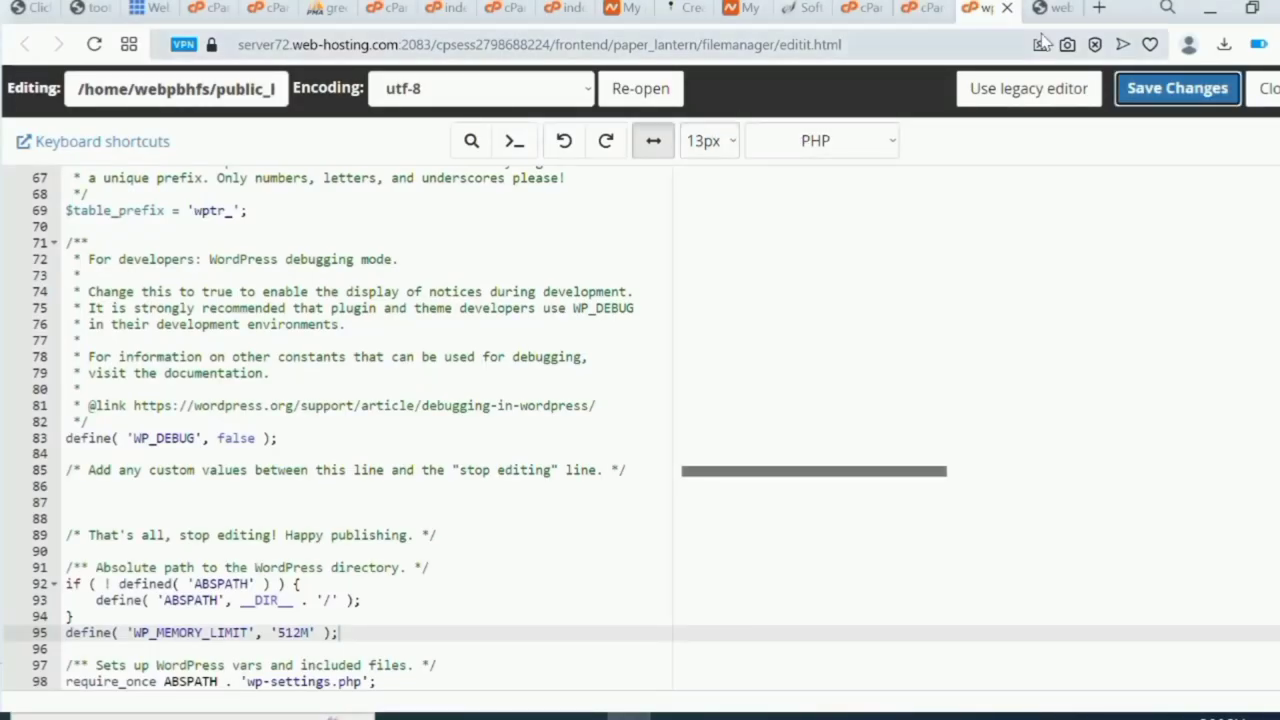
Open the cPanel home dashboard from File Manager's cPanel logo in a new browser tab.
left_click(930, 10)
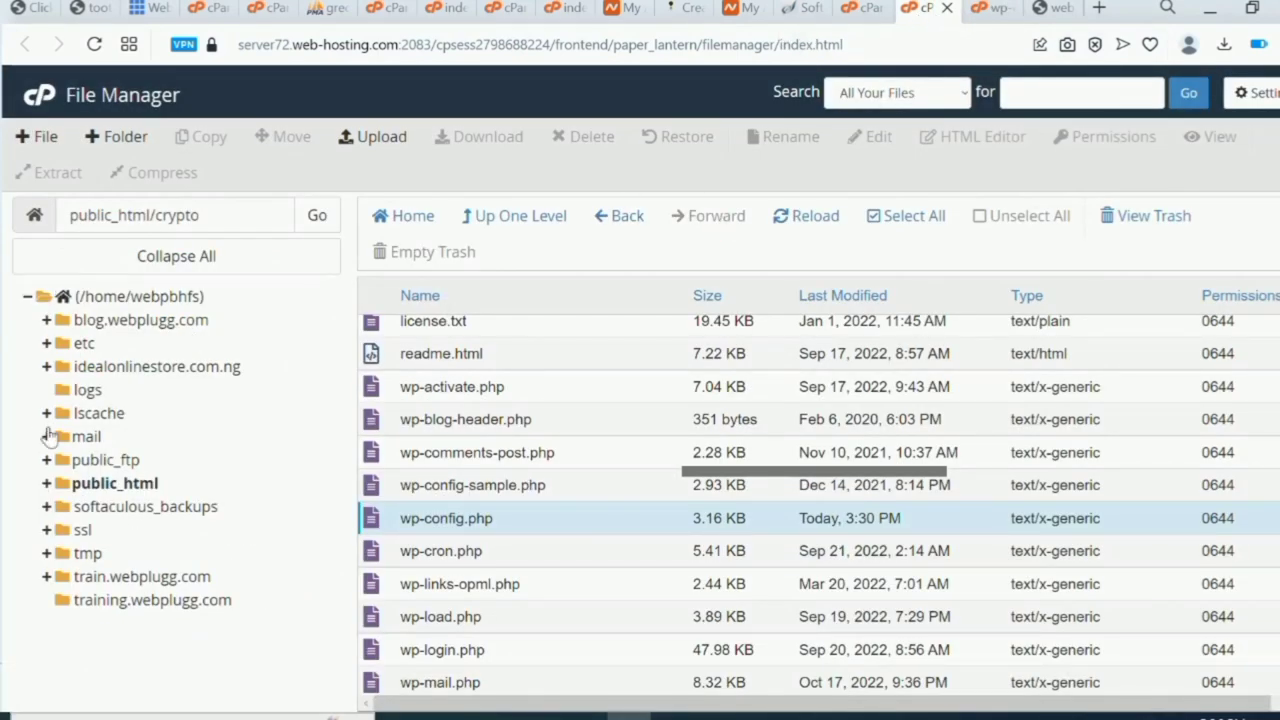
right_click(35, 105)
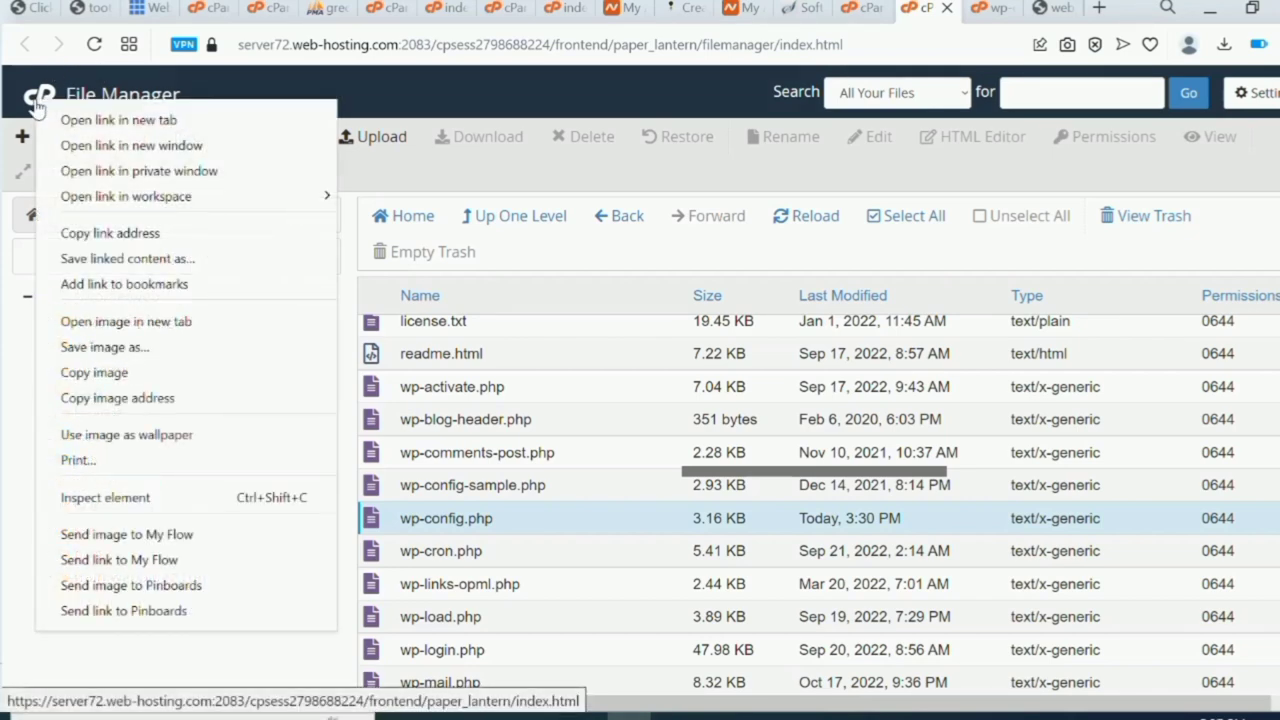
left_click(100, 120)
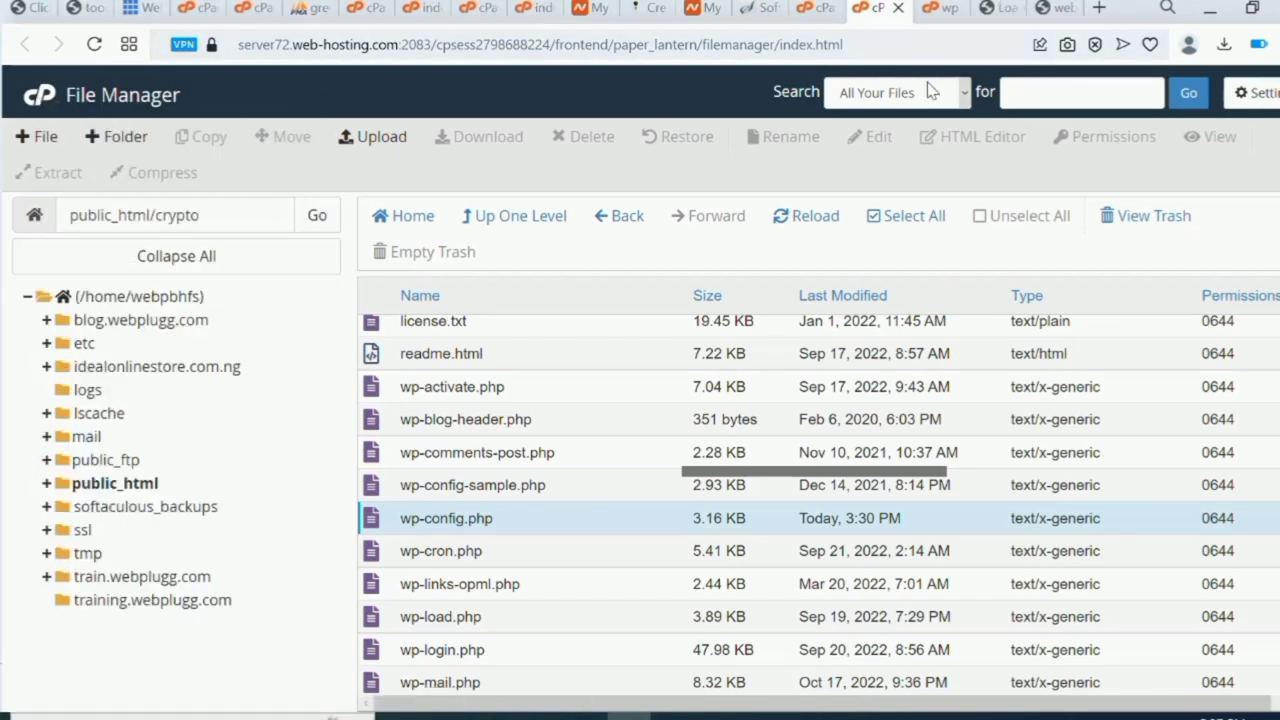
left_click(1010, 14)
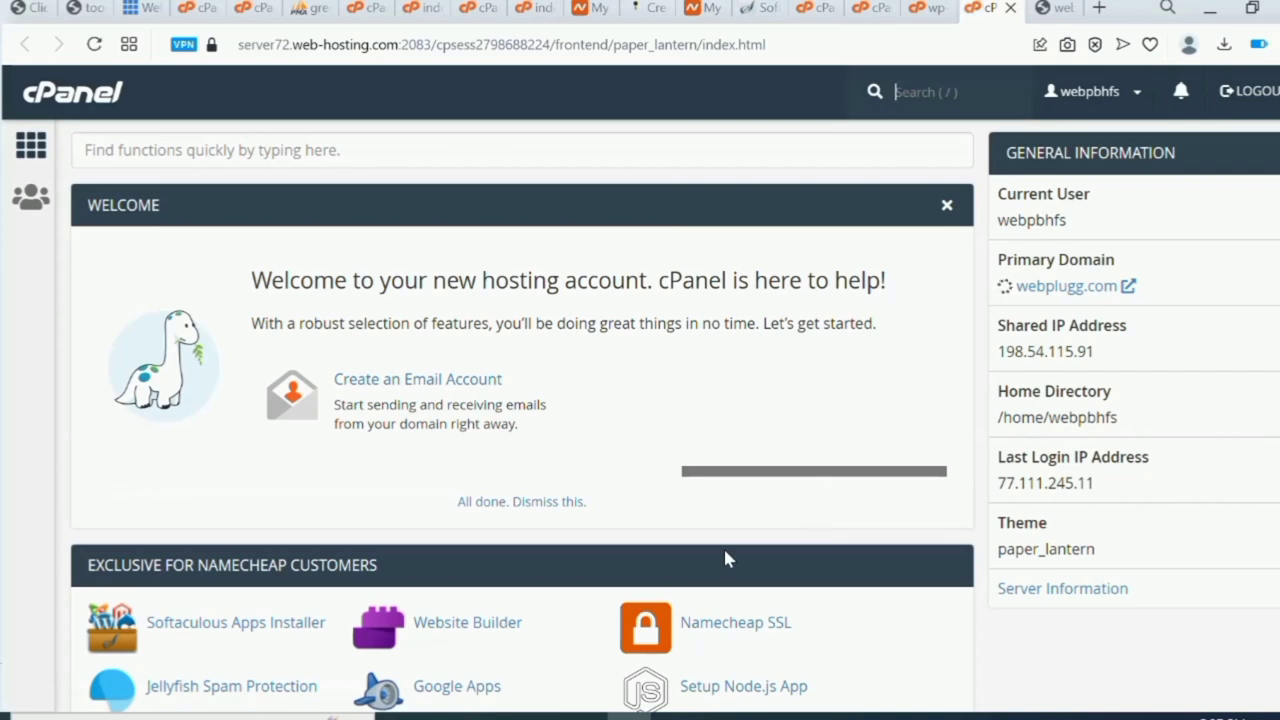
scroll(725, 551, "down", 8)
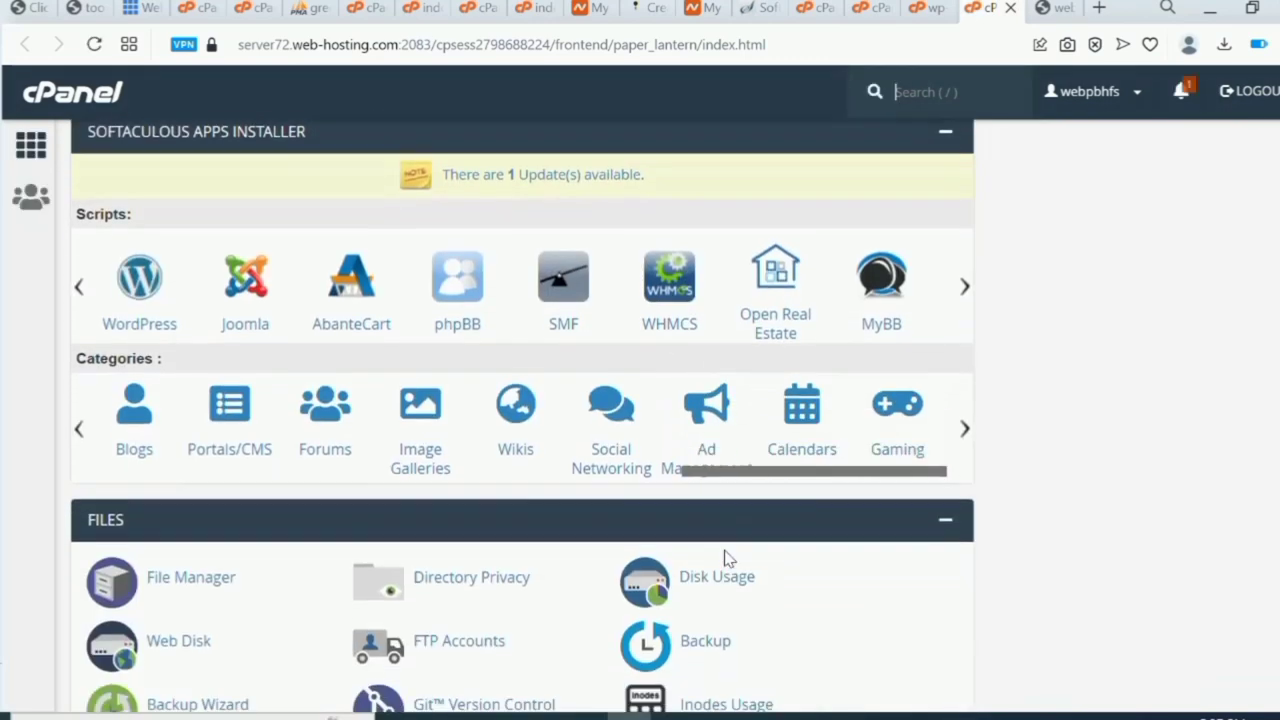
scroll(725, 553, "up", 8)
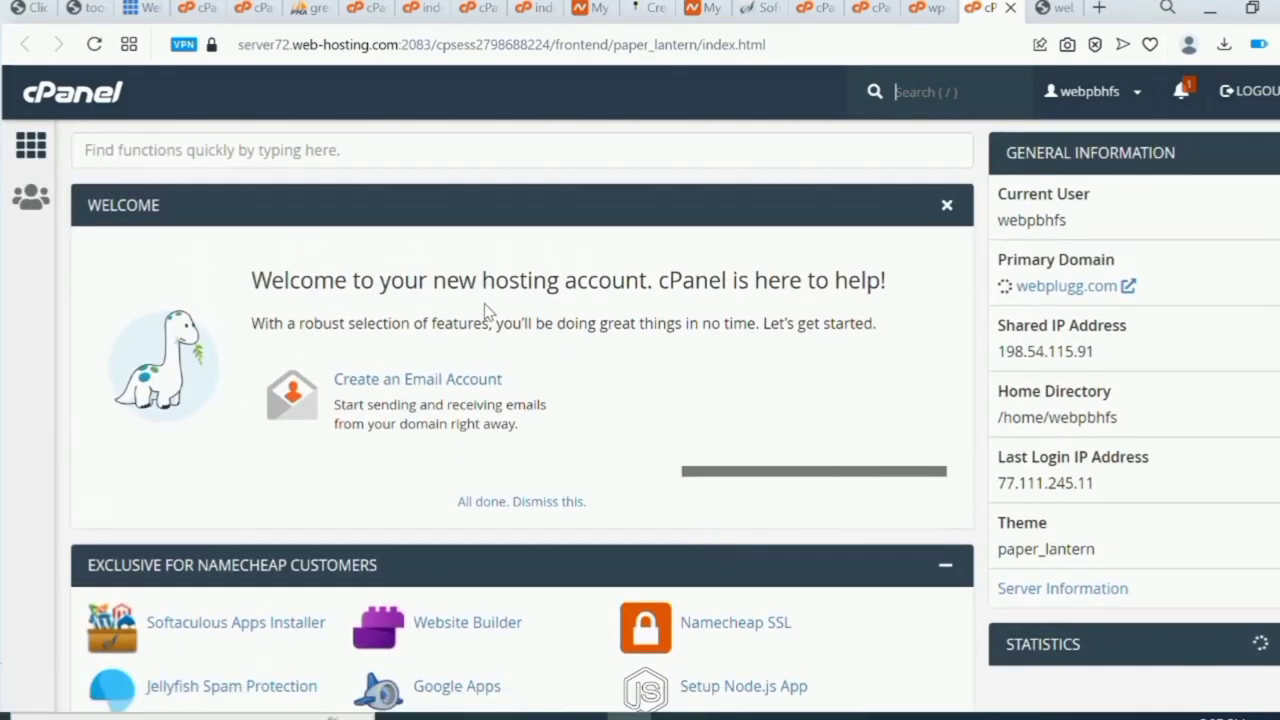
left_click(446, 150)
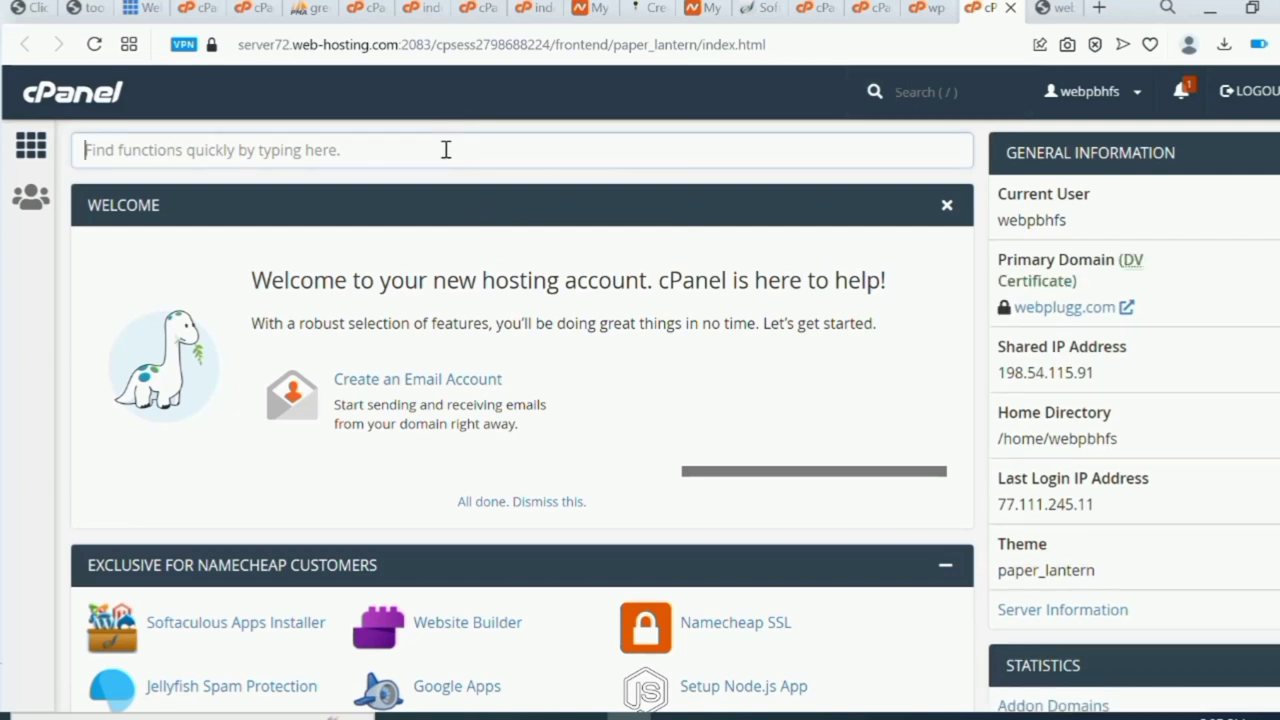
Search 'sub' in cPanel's functions and go to the Subdomains page.
type("s")
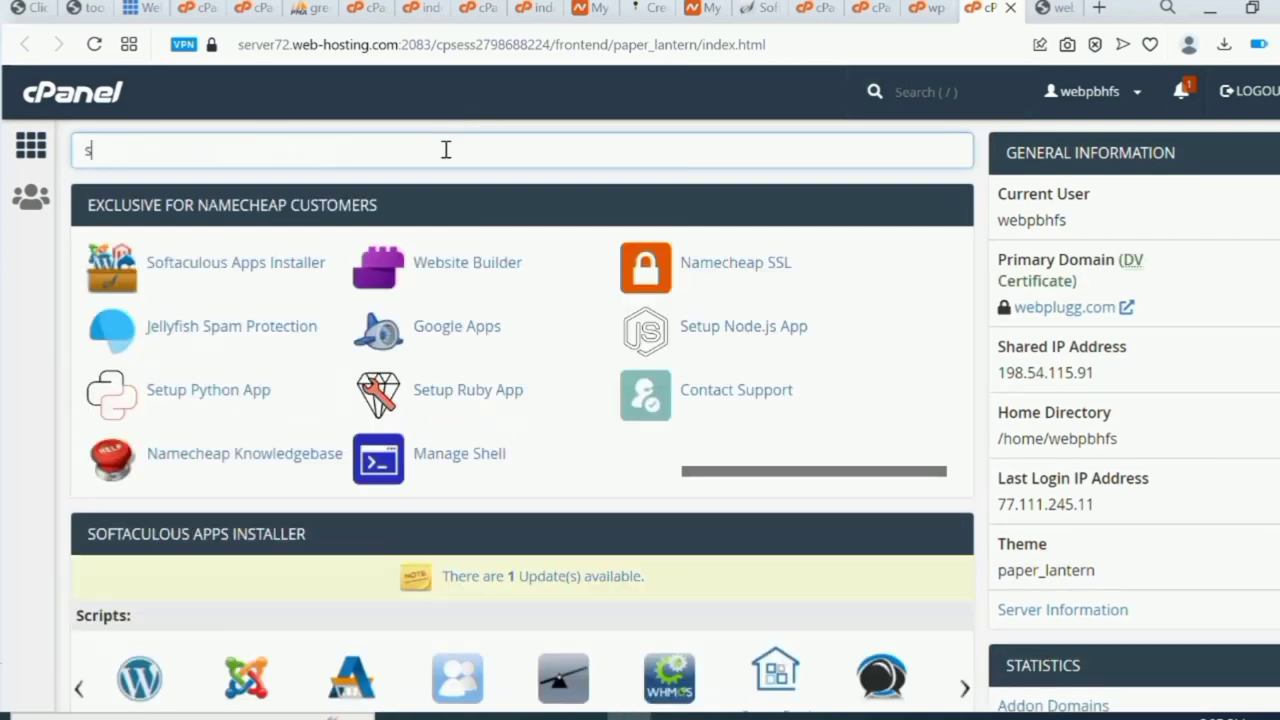
type("ub")
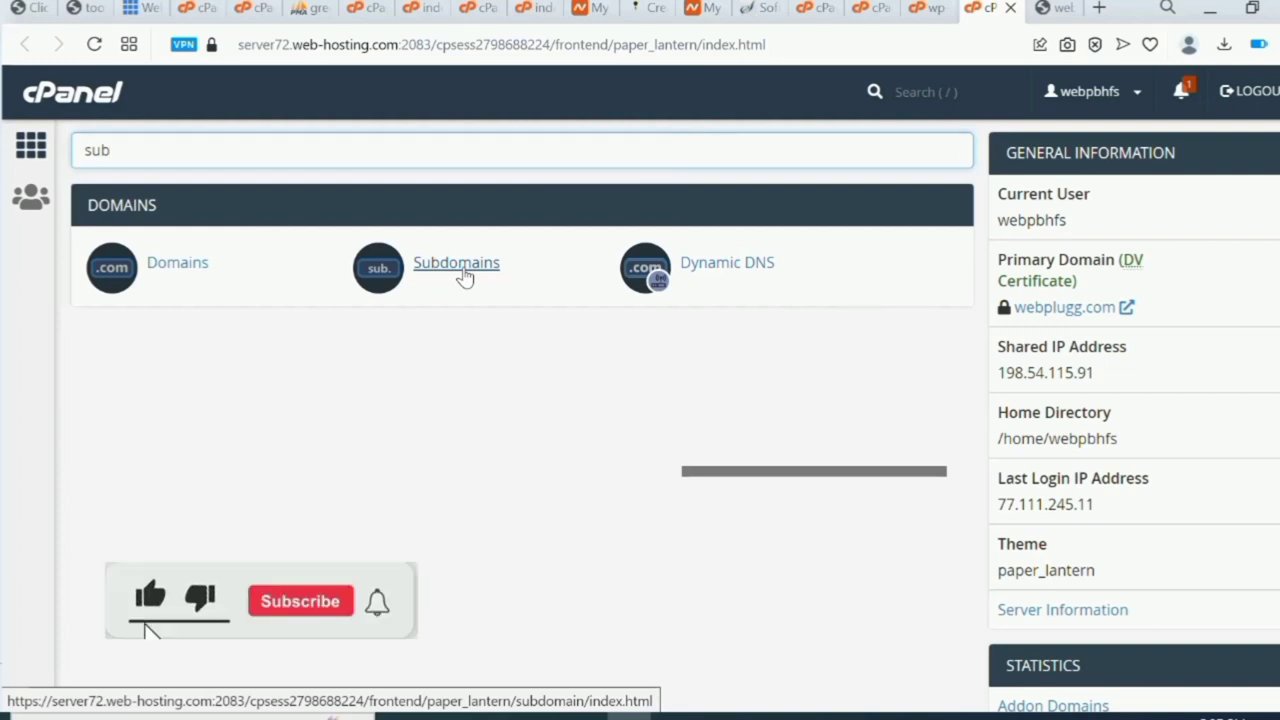
left_click(463, 265)
right_click(463, 272)
left_click(463, 264)
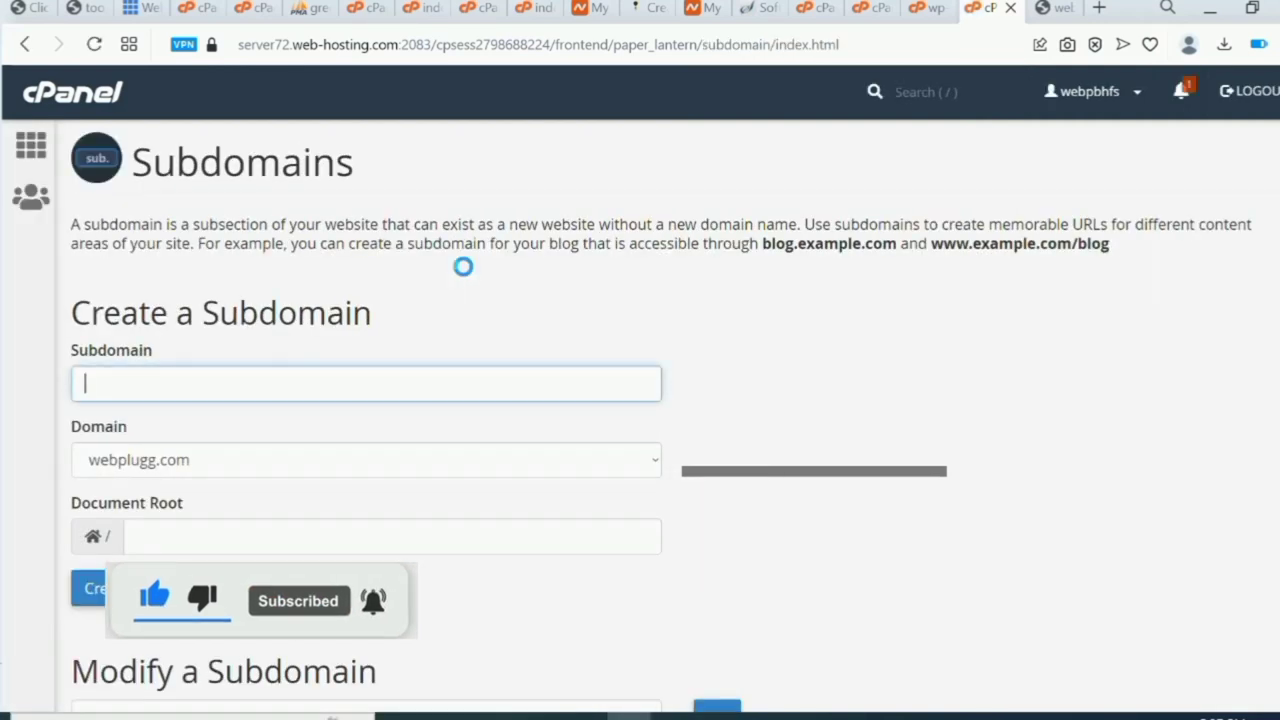
Create subdomain 'main' with the auto-filled document root main.webplugg.com.
left_click(286, 385)
type("d")
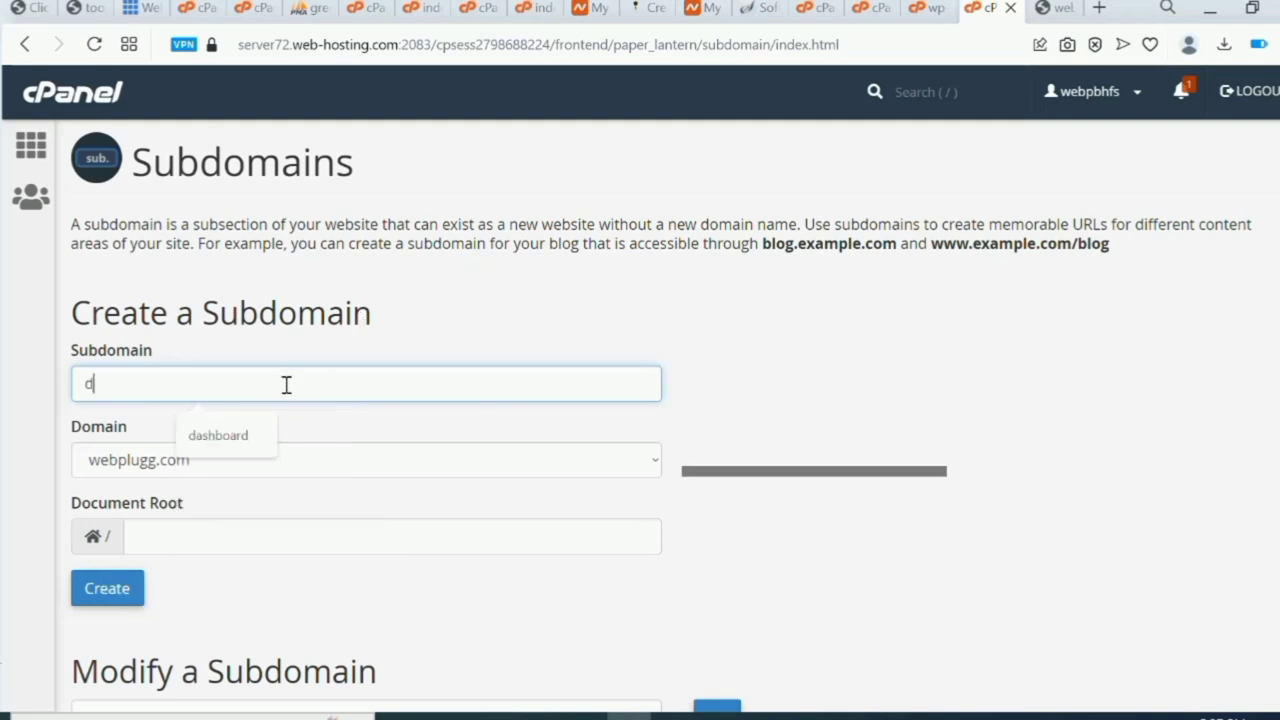
type("as")
key("BackSpace")
key("BackSpace")
key("BackSpace")
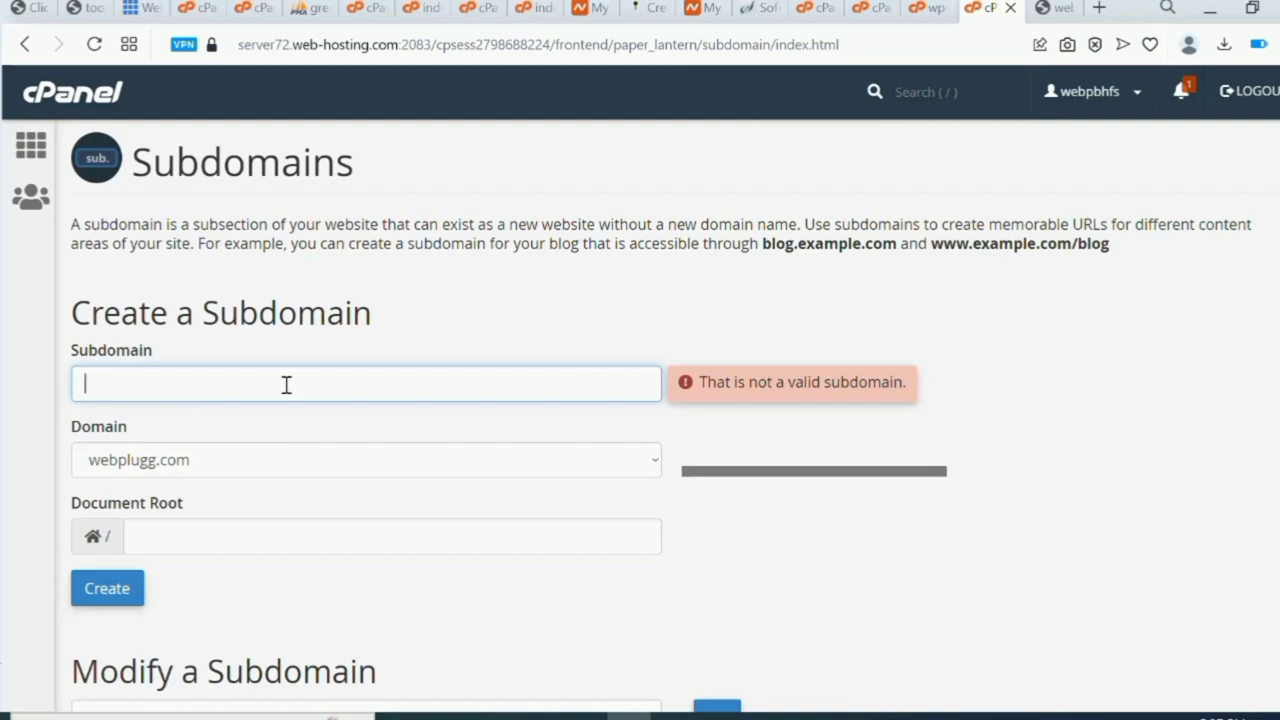
type("main")
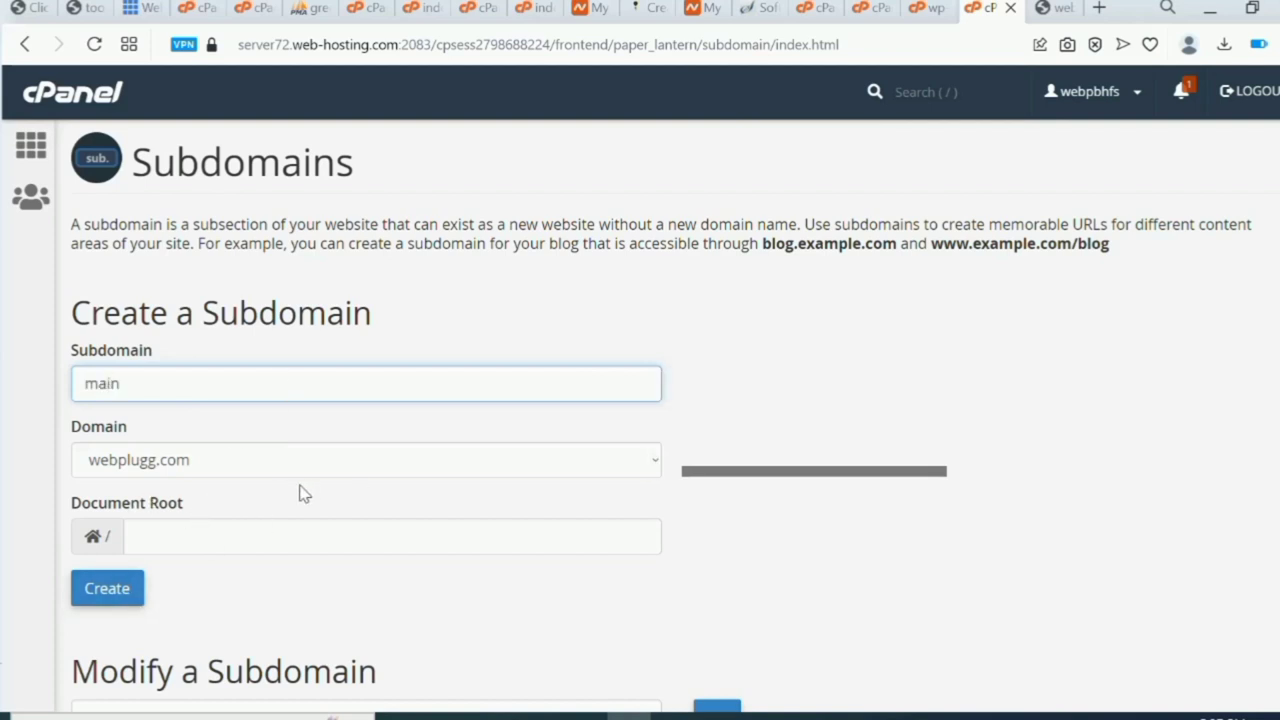
left_click(712, 542)
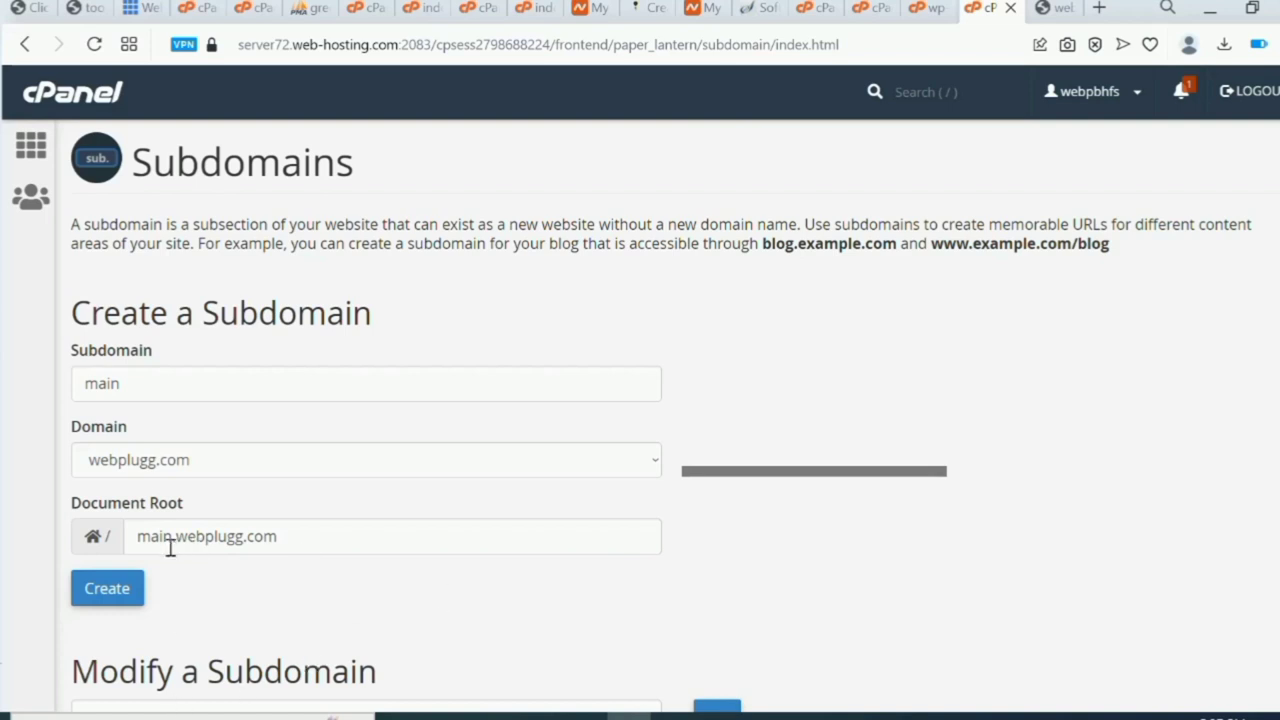
left_click(115, 590)
left_click(116, 591)
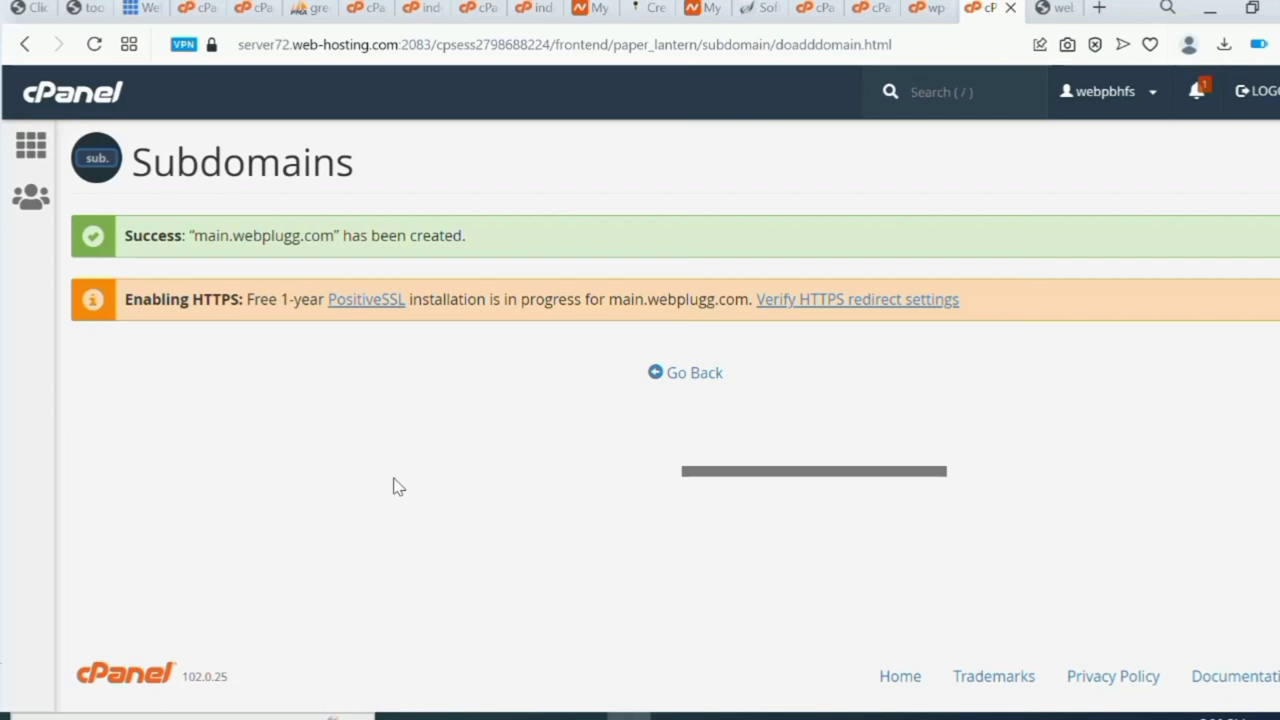
Return to the File Manager tab listing the public_html/crypto files.
key("slash")
left_click(235, 44)
key("Escape")
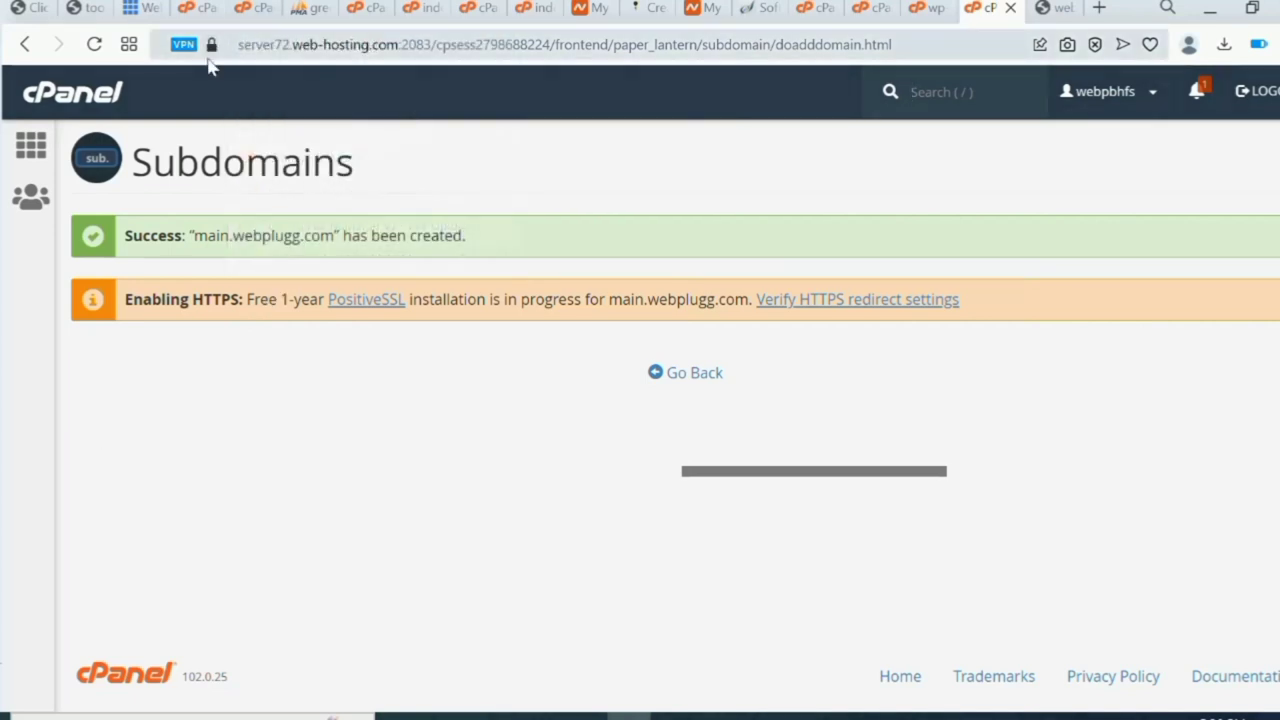
left_click(212, 66)
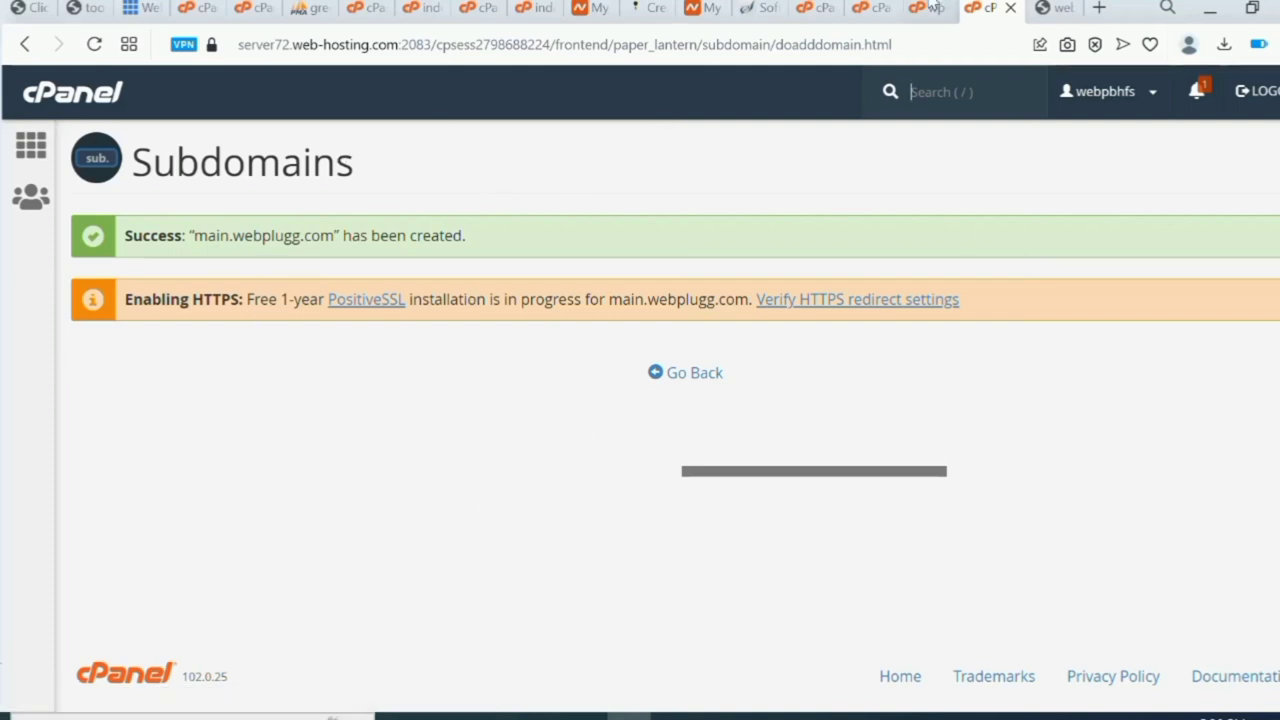
left_click(876, 16)
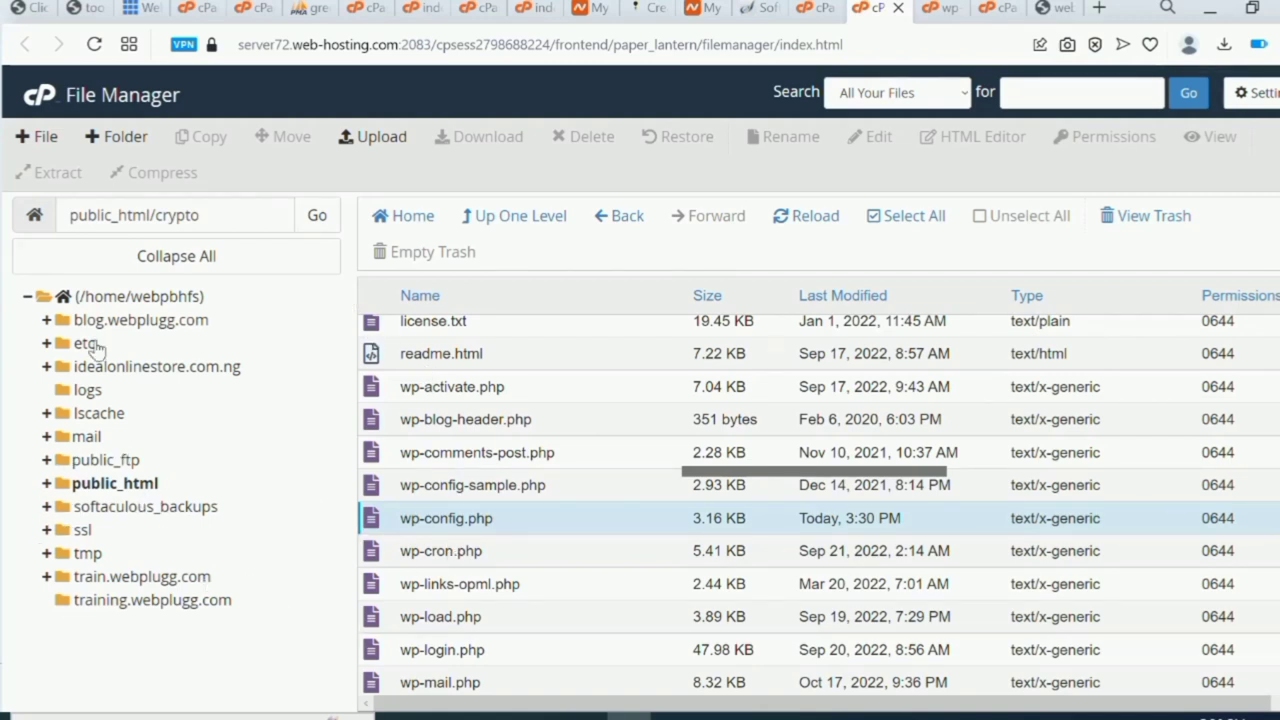
Go into the main.webplugg.com folder from the home directory and open its Upload page.
left_click(797, 222)
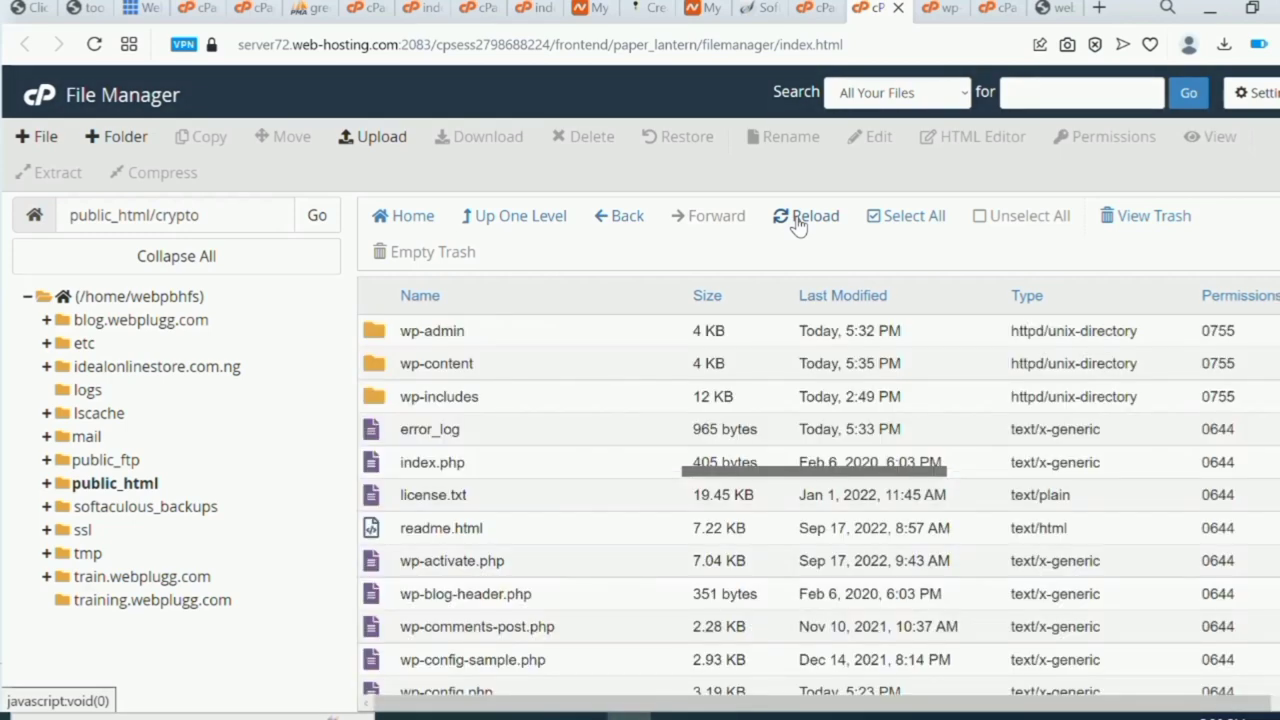
left_click(131, 296)
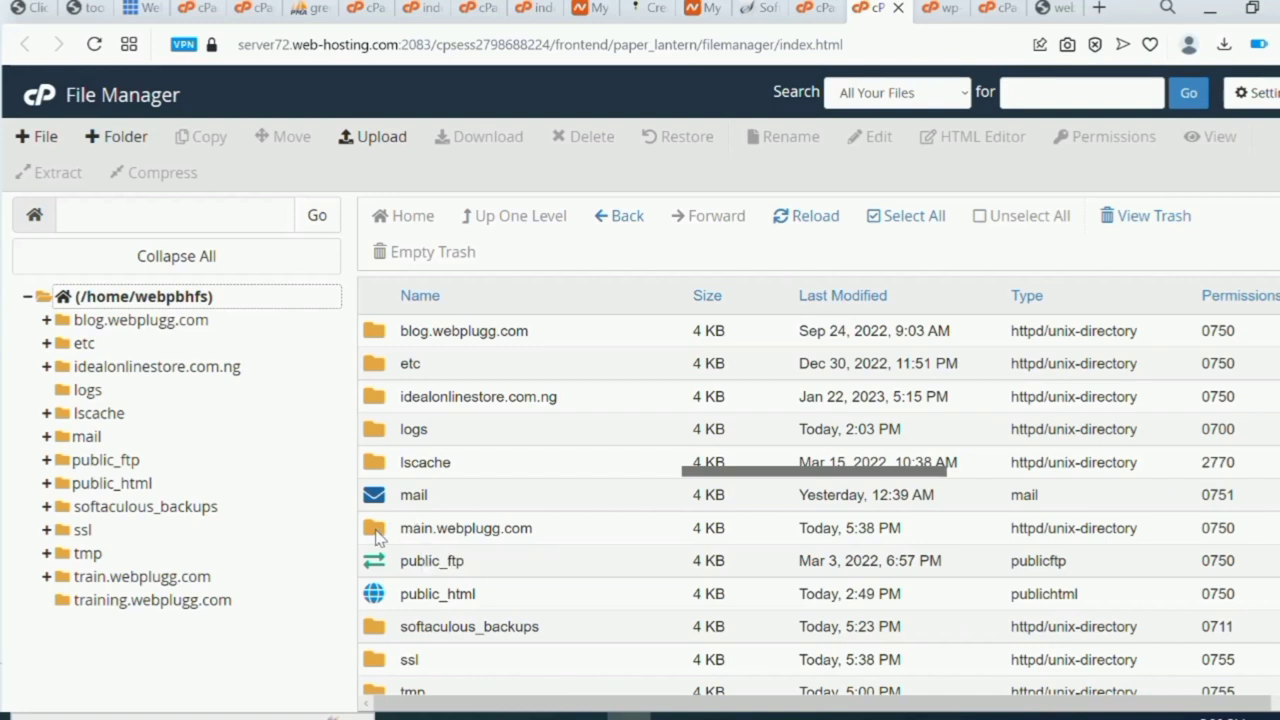
double_click(370, 538)
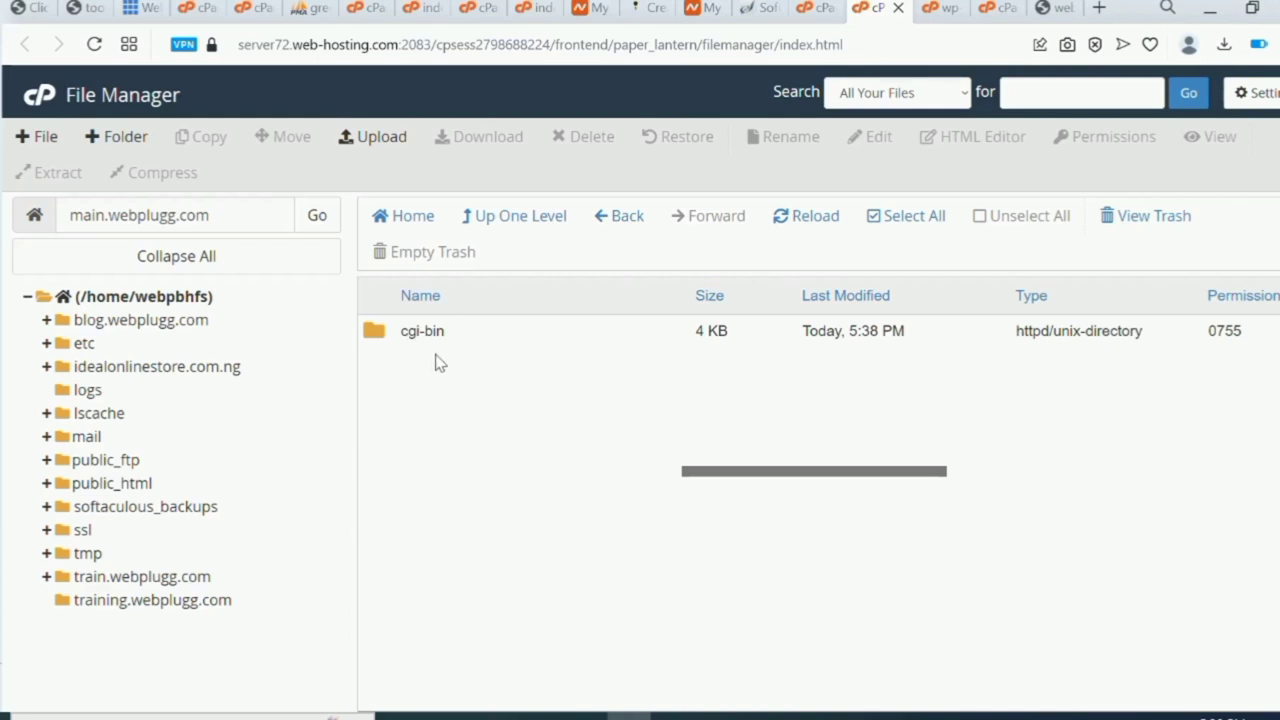
left_click(382, 140)
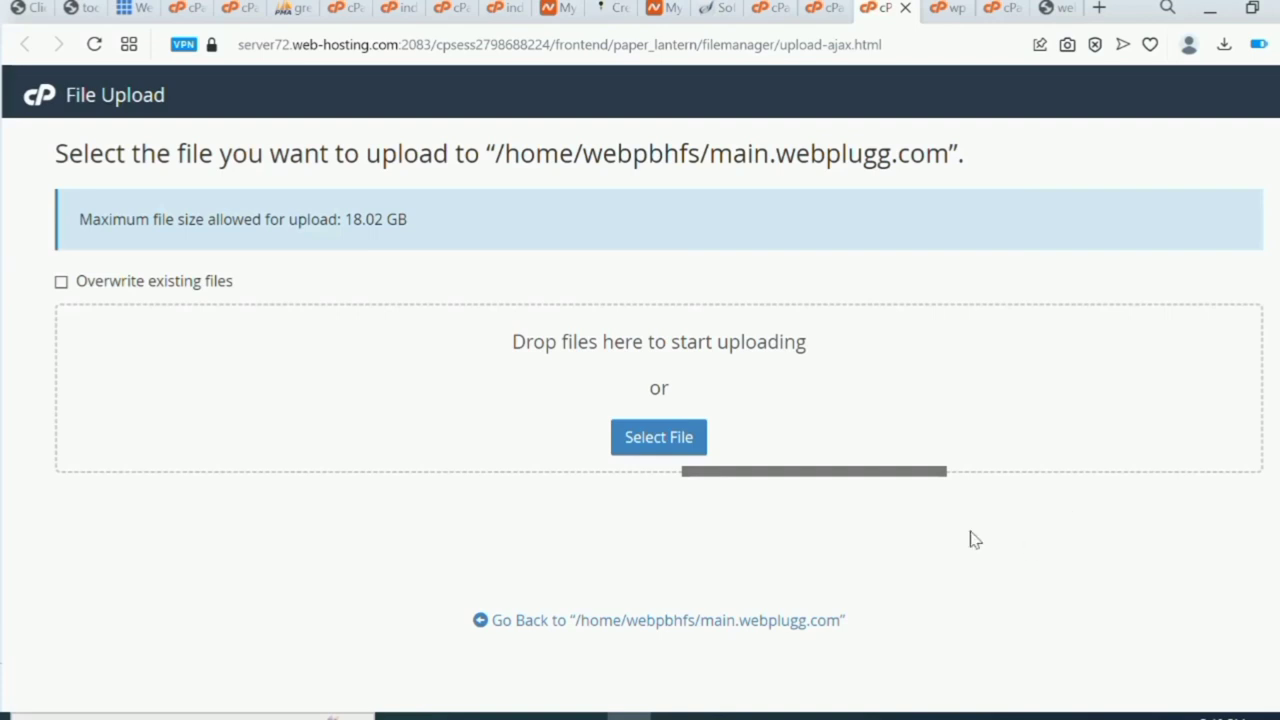
Upload webpluggpro[1].zip from Downloads and go back to the folder listing.
left_click(673, 449)
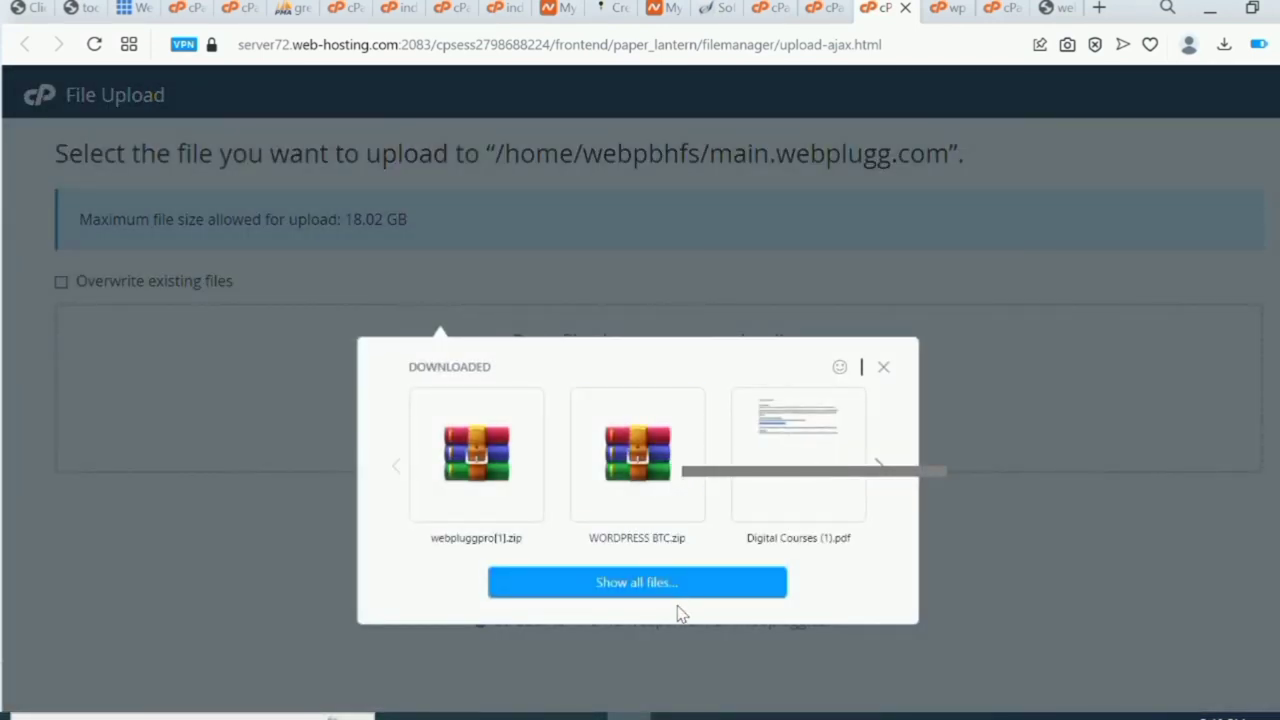
left_click(475, 491)
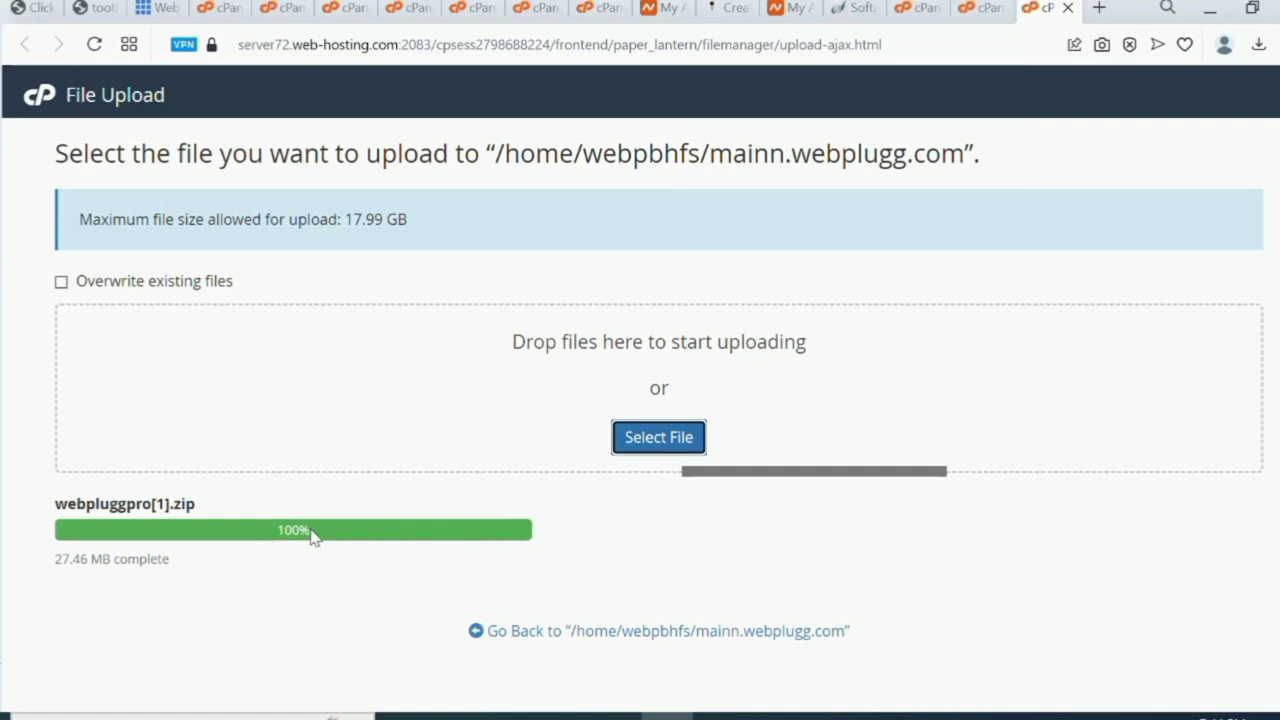
left_click(641, 634)
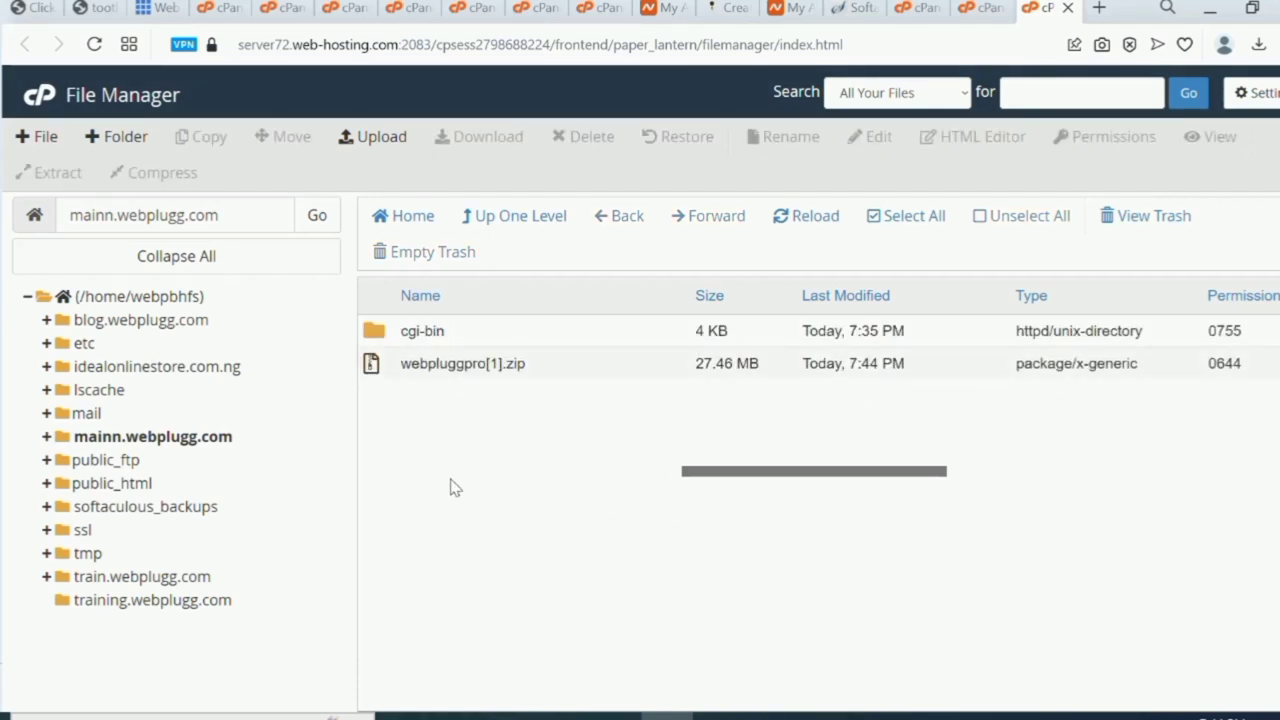
Extract webpluggpro[1].zip into mainn.webplugg.com and open the resulting webitpro folder.
right_click(465, 365)
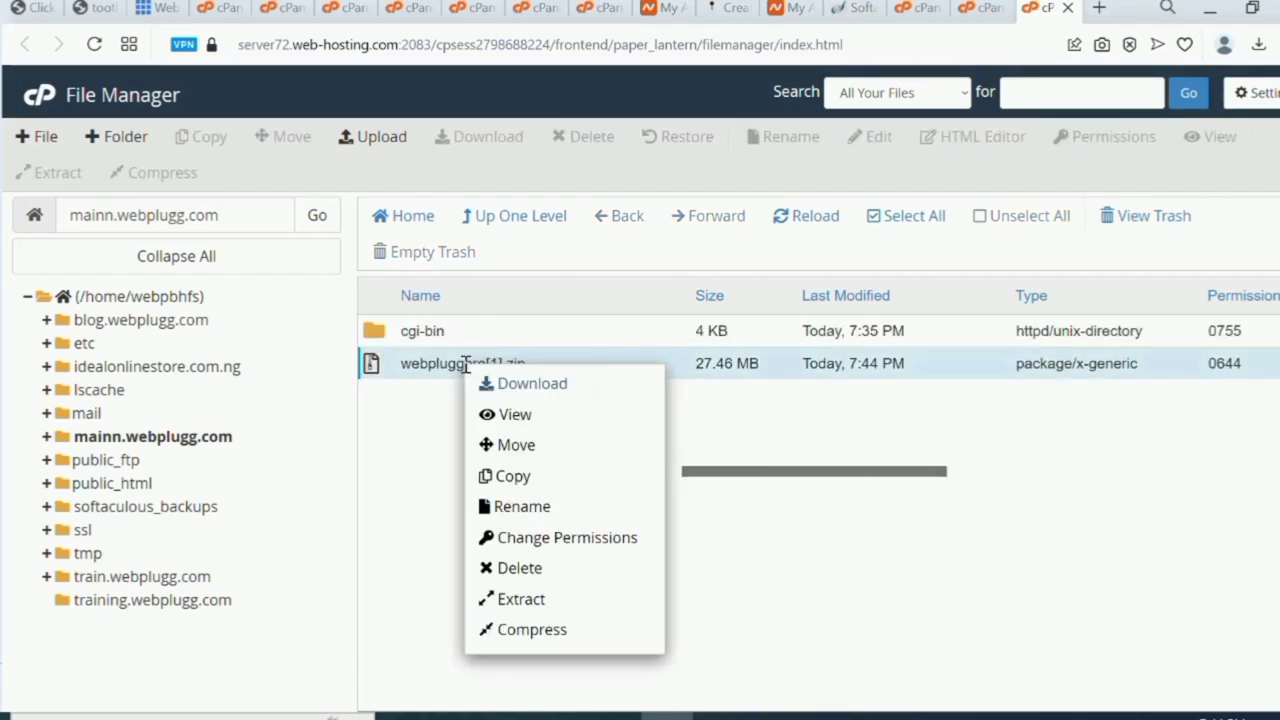
left_click(557, 604)
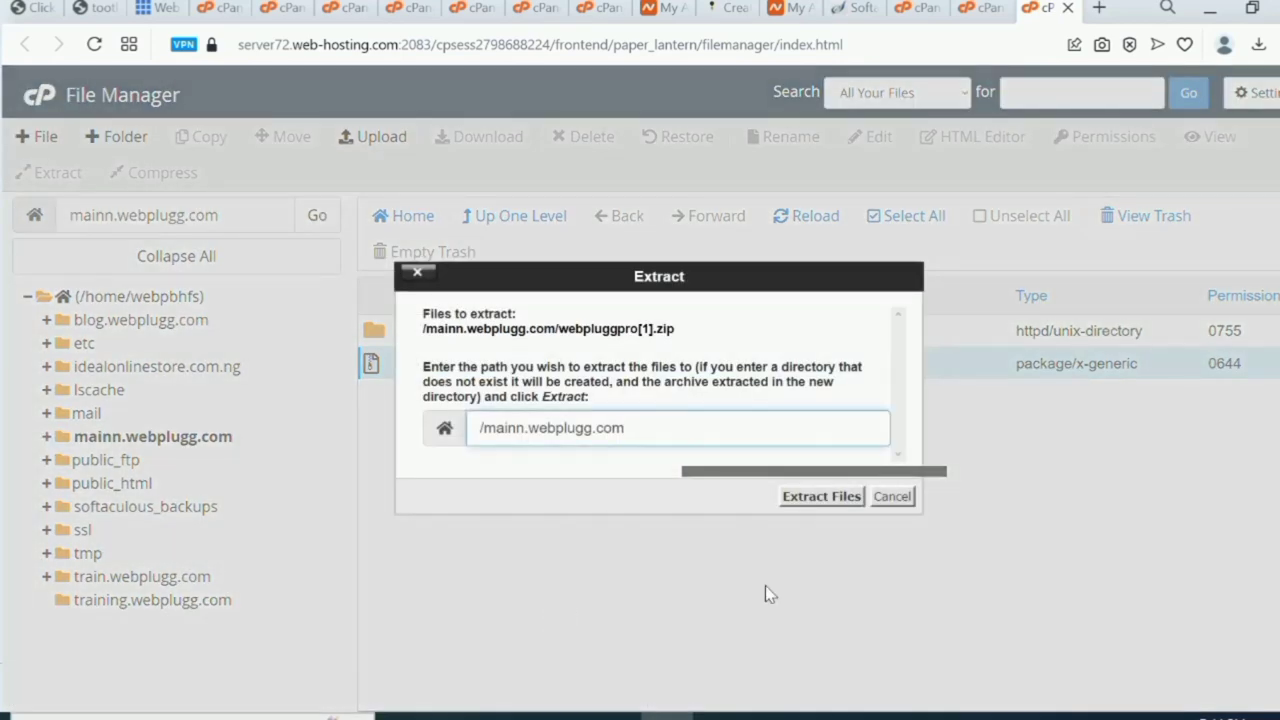
left_click(822, 497)
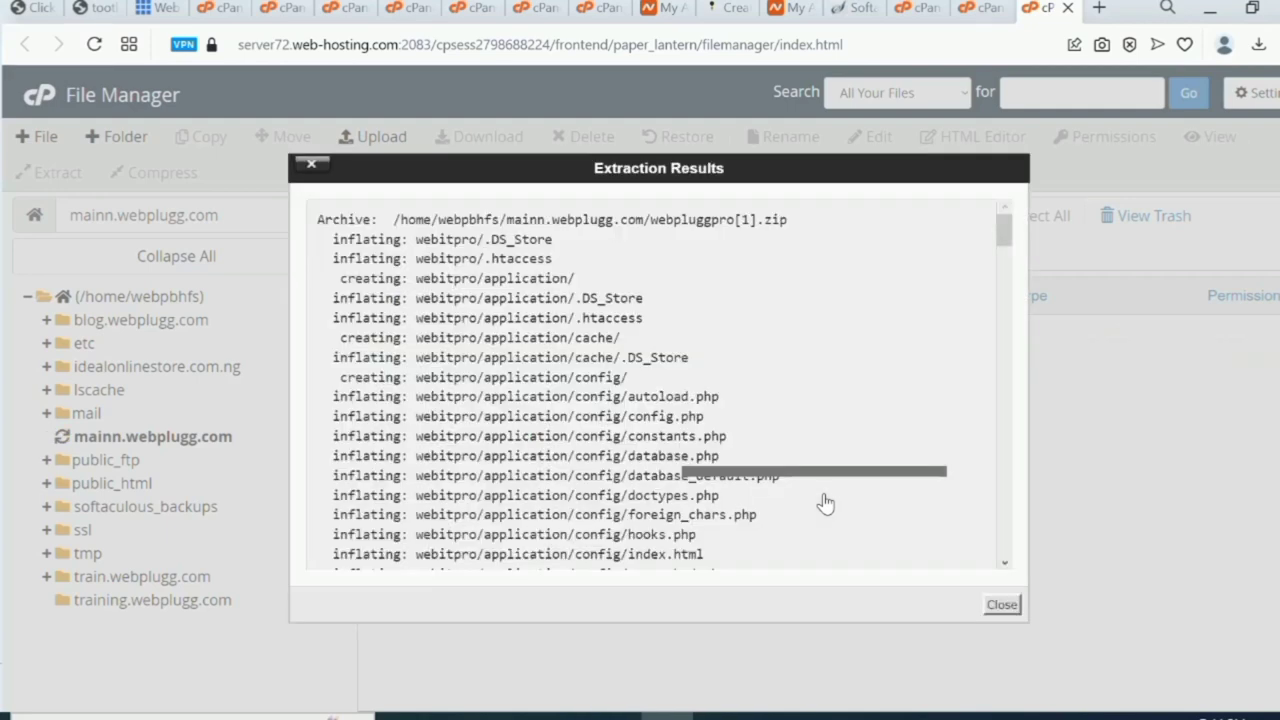
left_click(1000, 606)
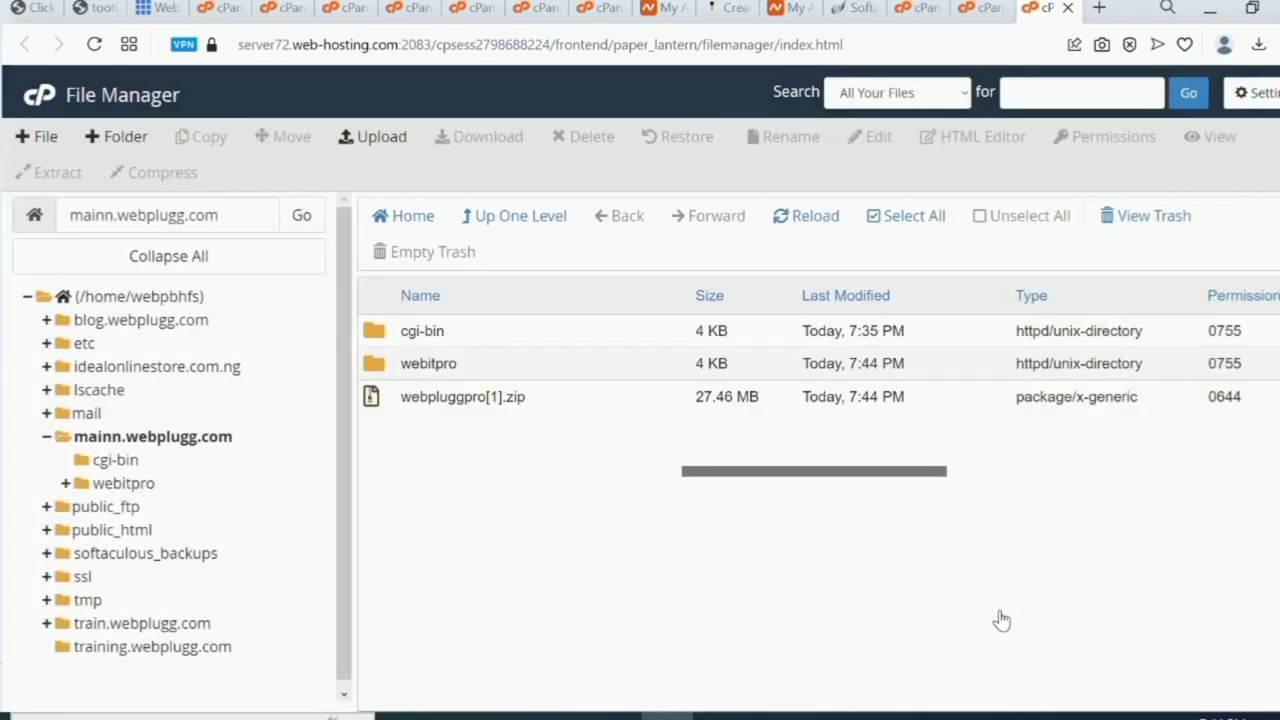
double_click(376, 374)
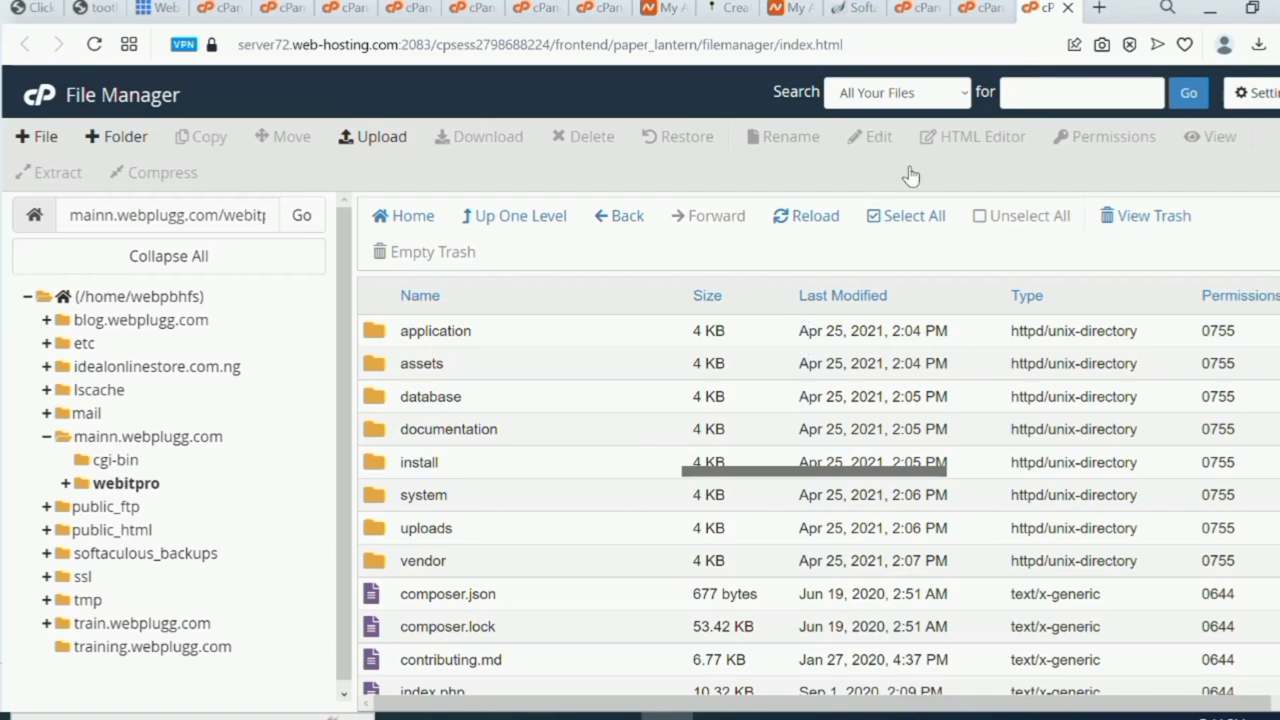
Move all webitpro files and folders up to /mainn.webplugg.com.
left_click(903, 218)
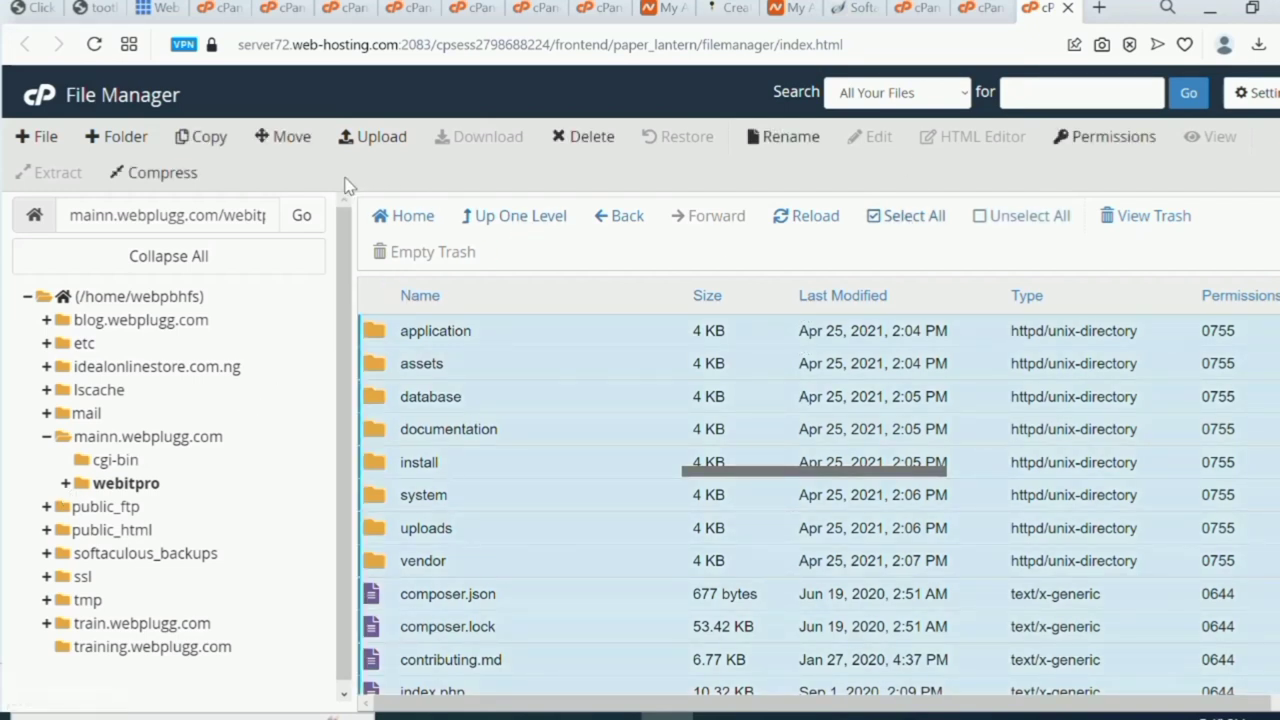
left_click(282, 134)
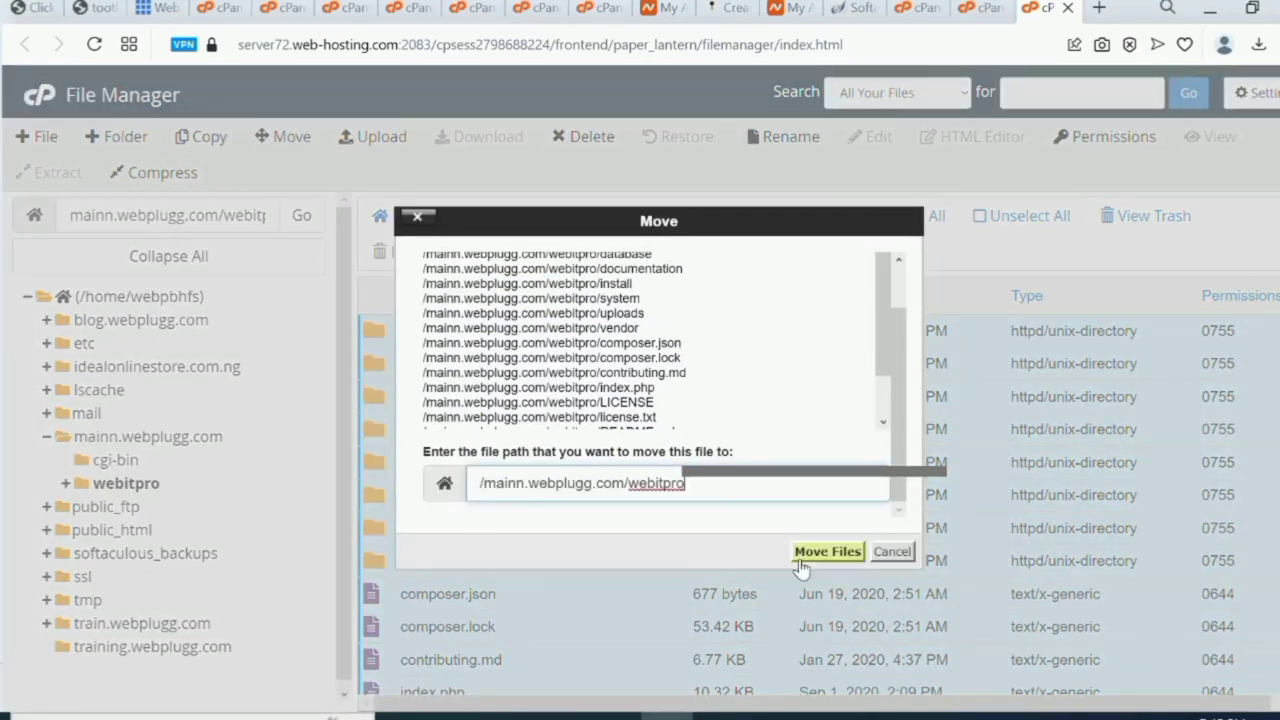
key("BackSpace")
key("BackSpace")
left_click(810, 556)
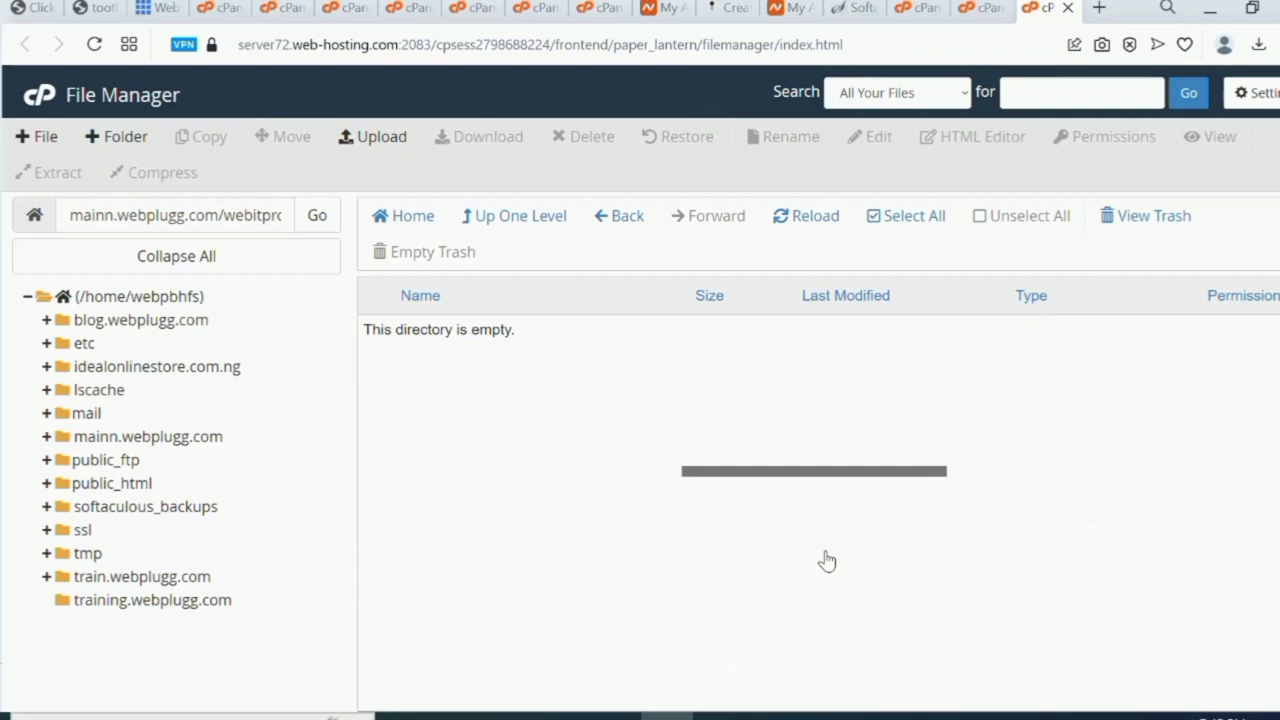
Open the mainn.webplugg.com folder and copy its name from the path field.
left_click(143, 440)
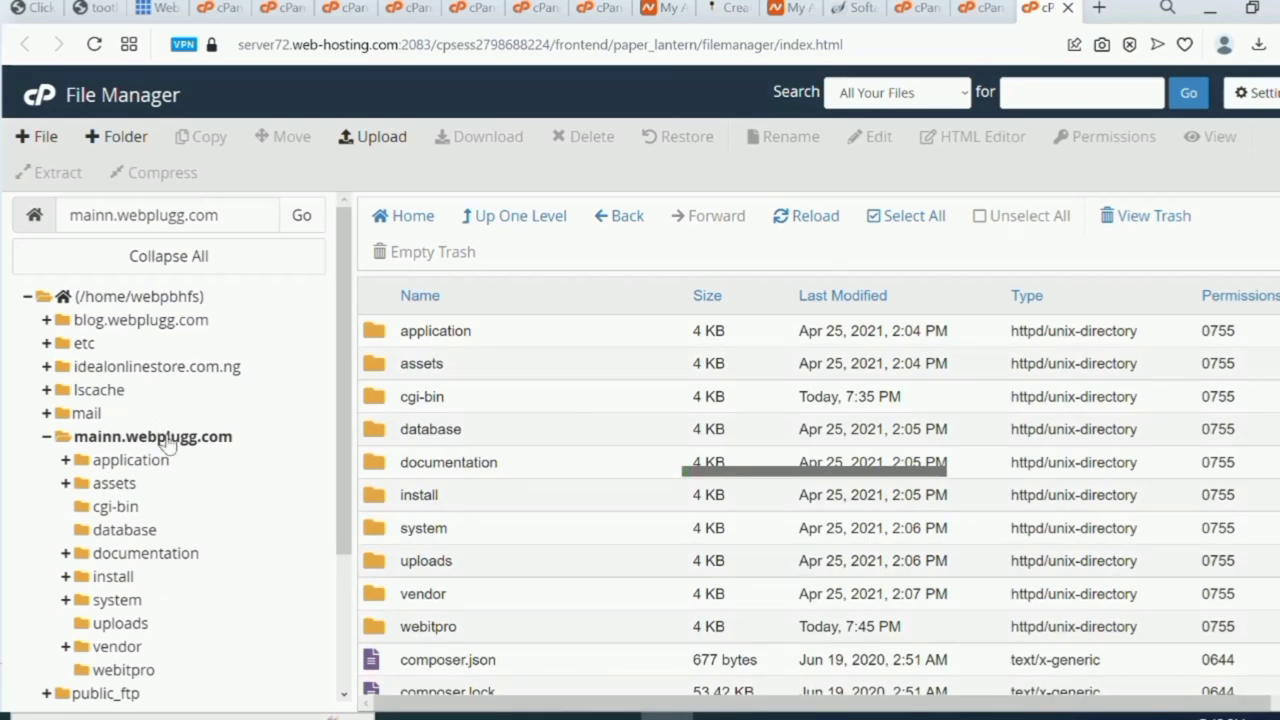
left_click(238, 215)
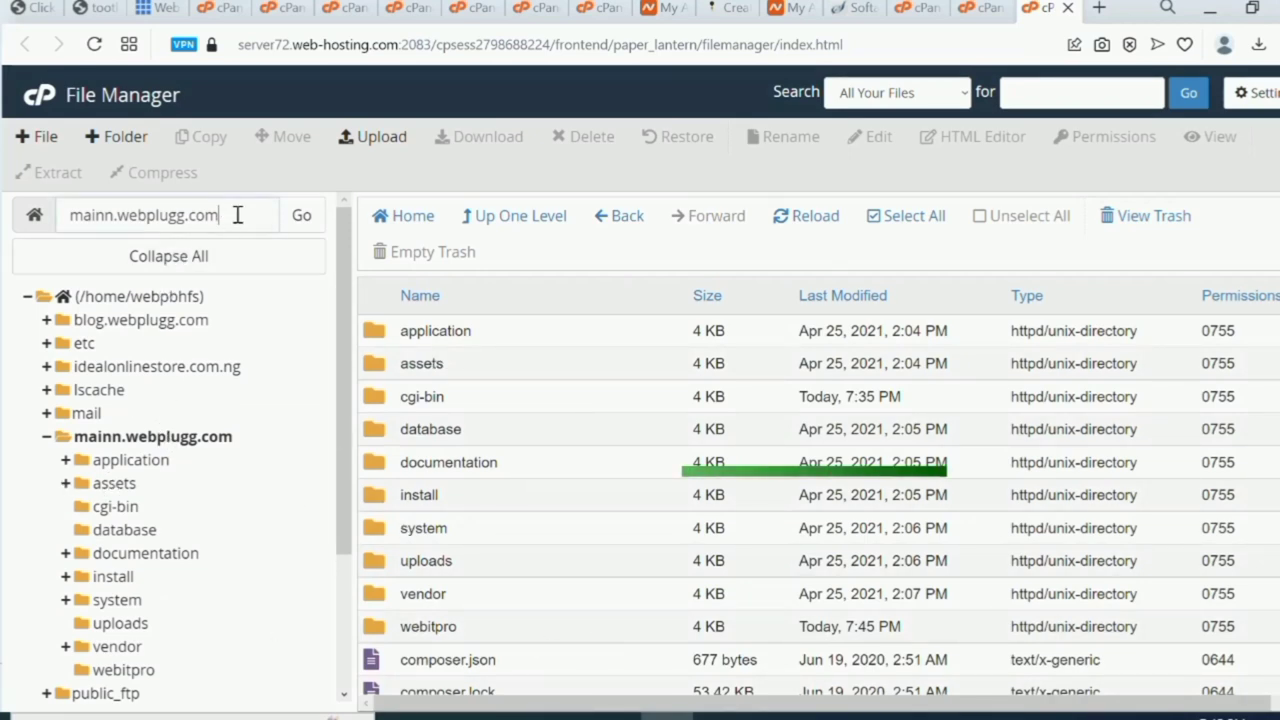
left_click_drag(238, 215, 68, 215)
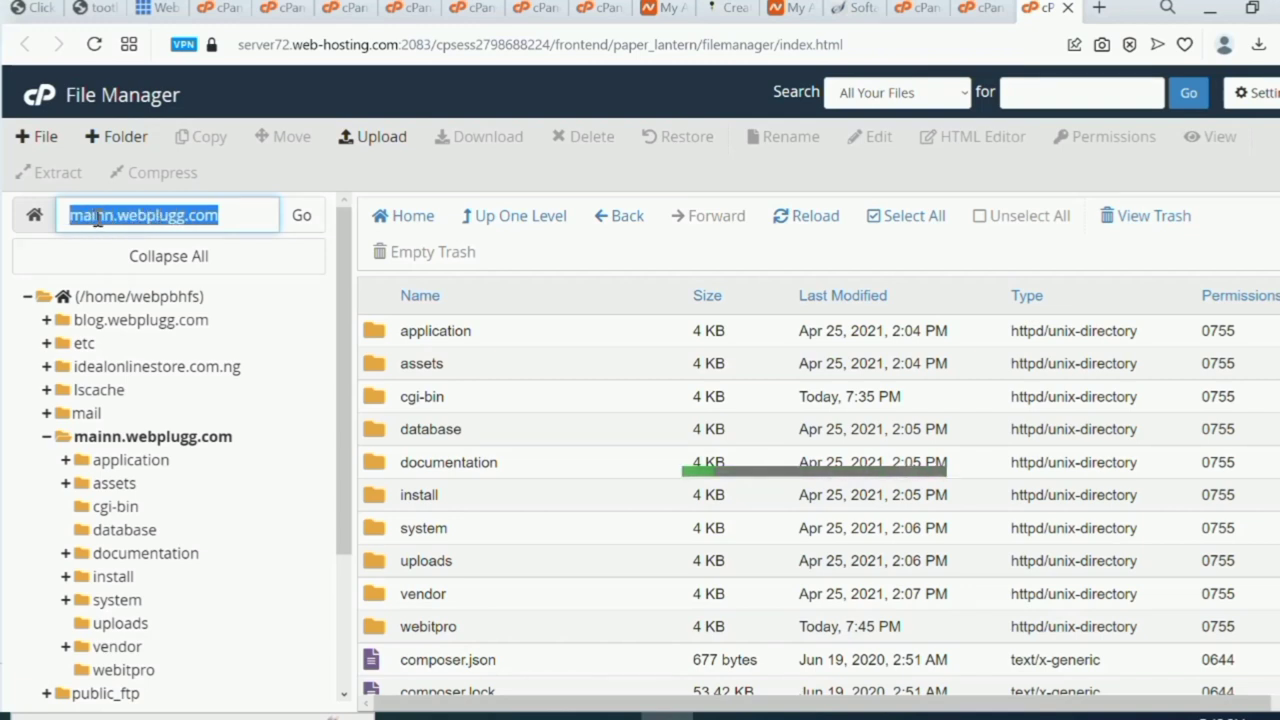
right_click(97, 218)
left_click(148, 298)
Load mainn.webplugg.com in a new tab to show the ProInvest installation guide, then return to File Manager.
left_click(1099, 9)
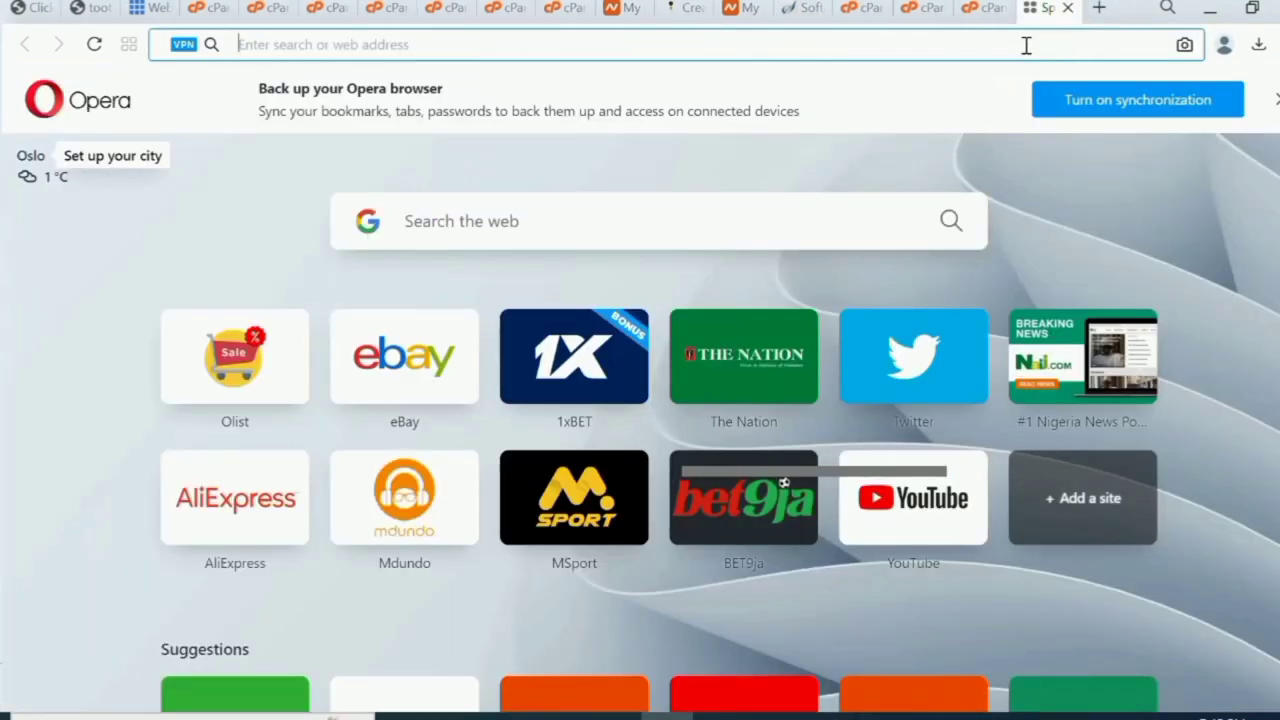
key("ctrl+v")
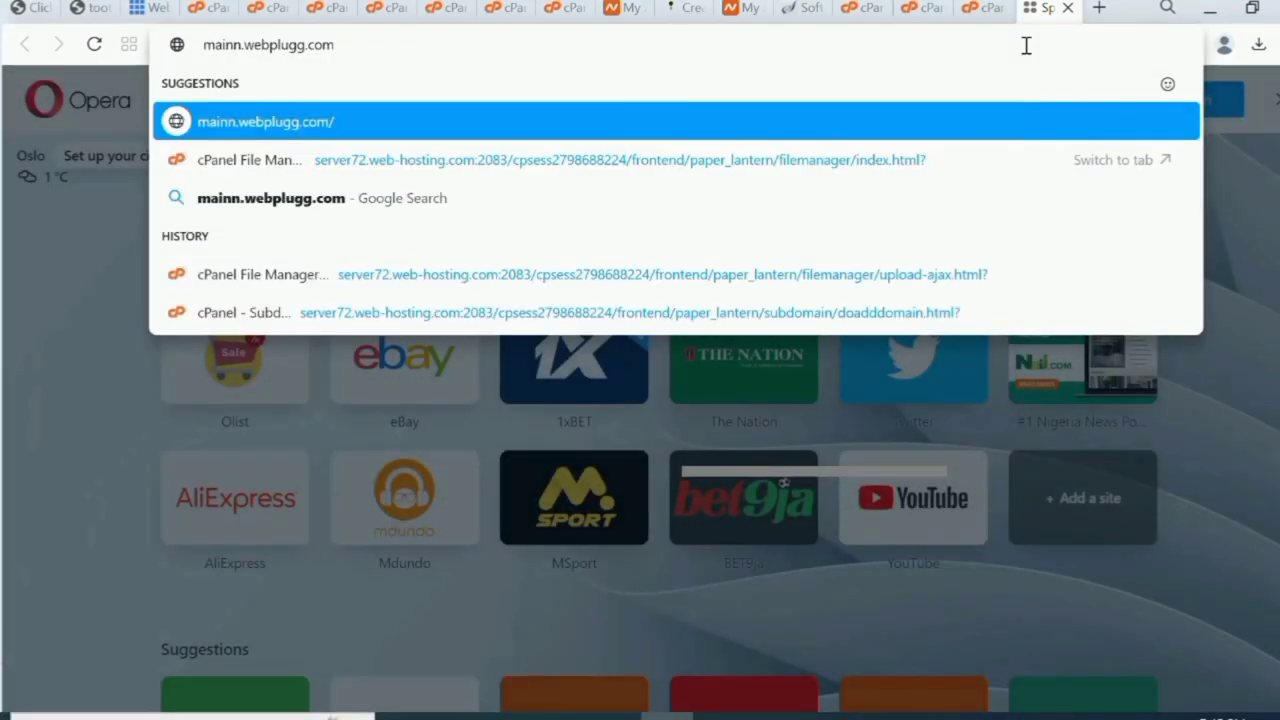
key("Return")
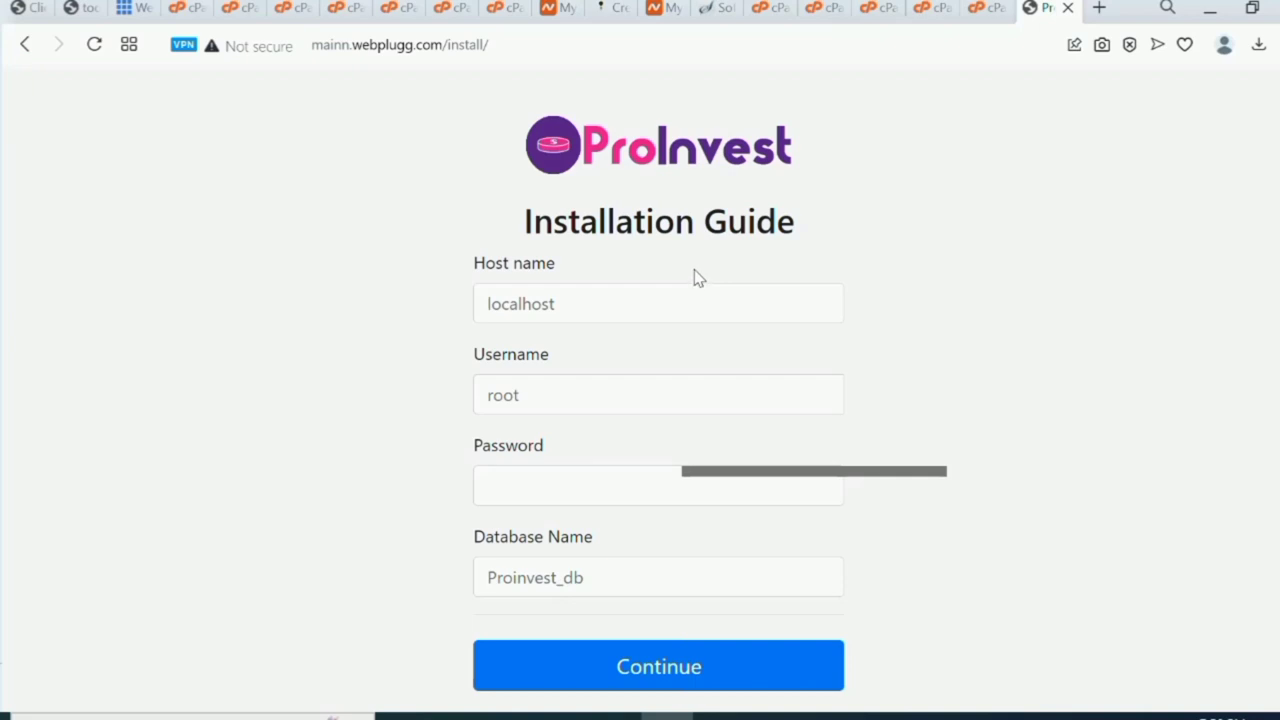
left_click(988, 10)
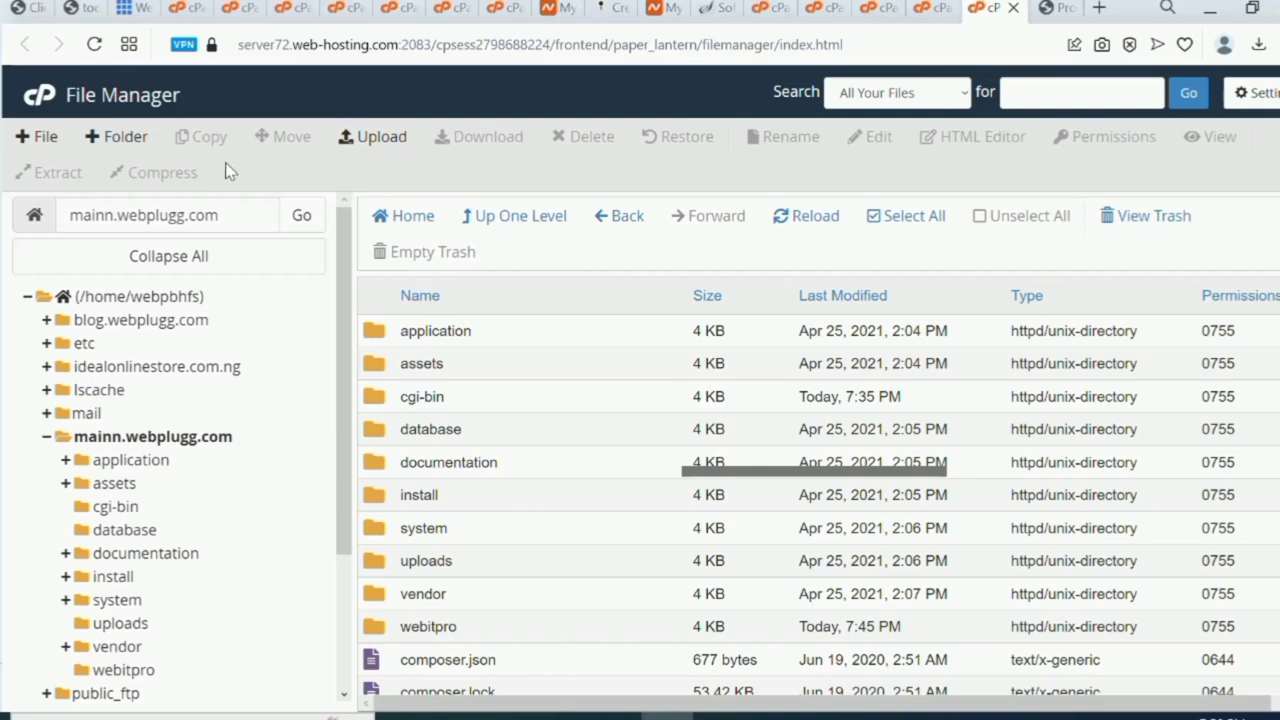
left_click(116, 136)
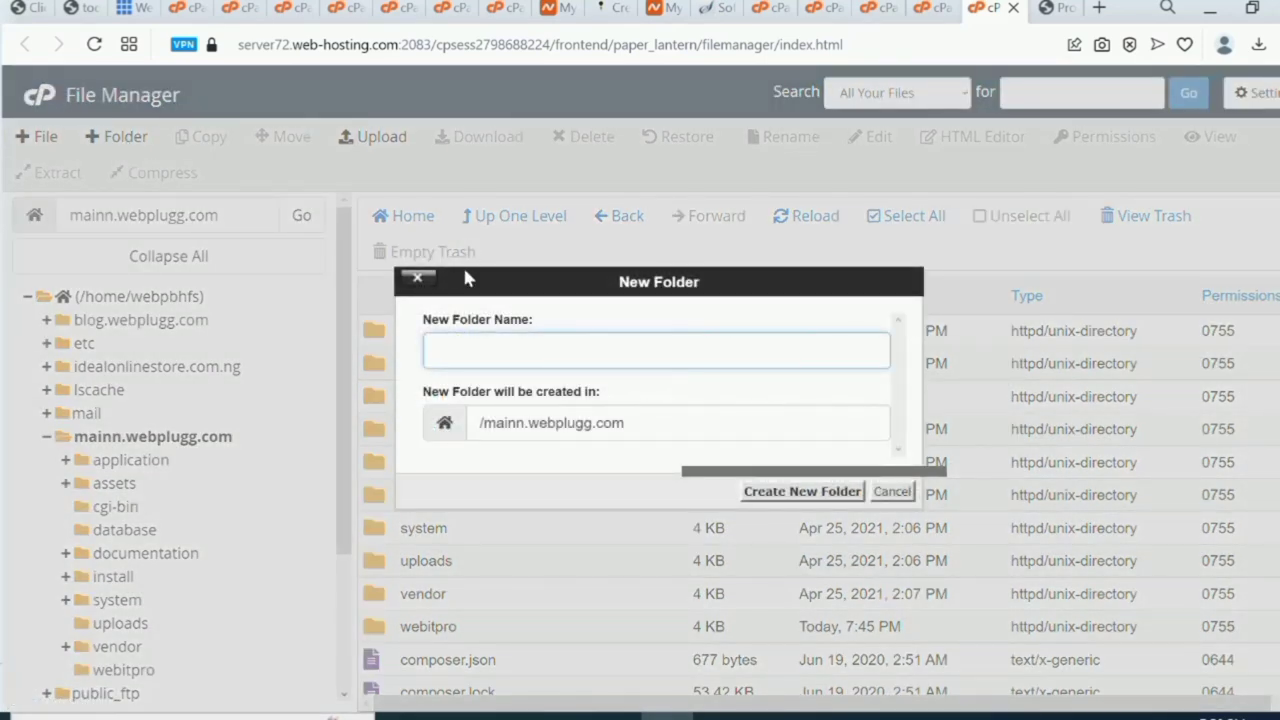
Cancel the New Folder dialog and go to the cPanel home page to browse its tools.
left_click(417, 277)
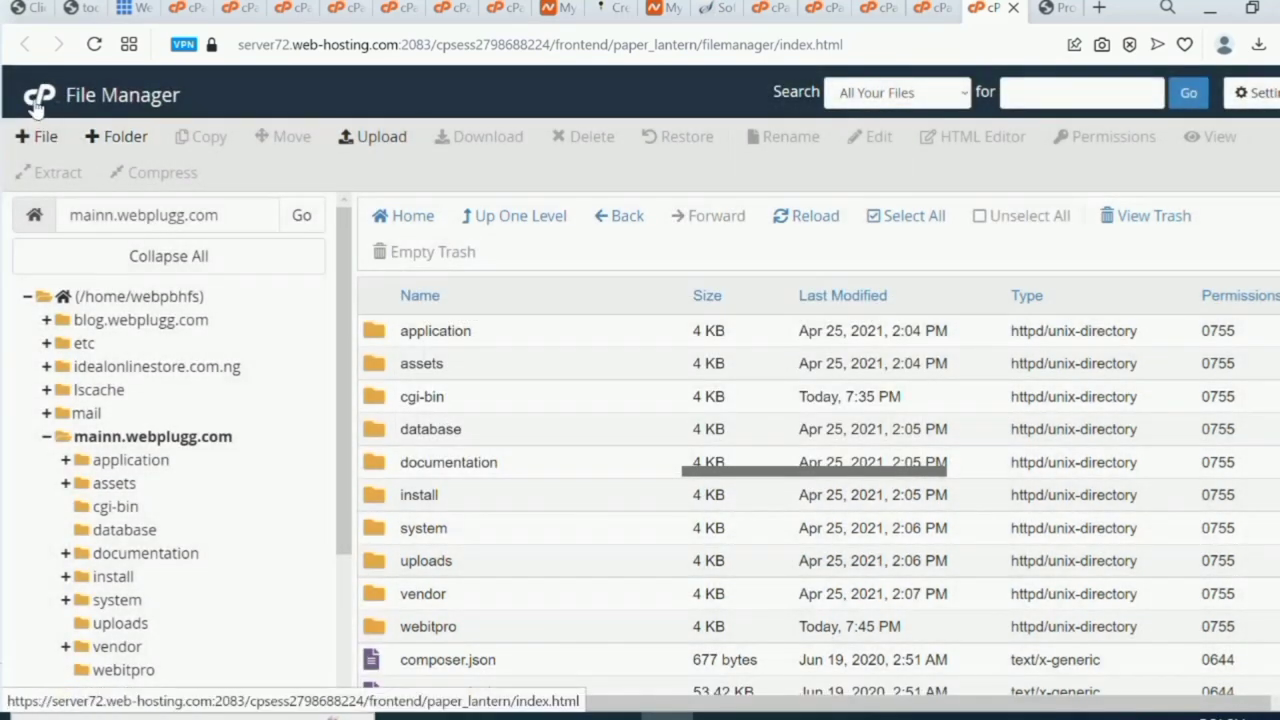
left_click(35, 106)
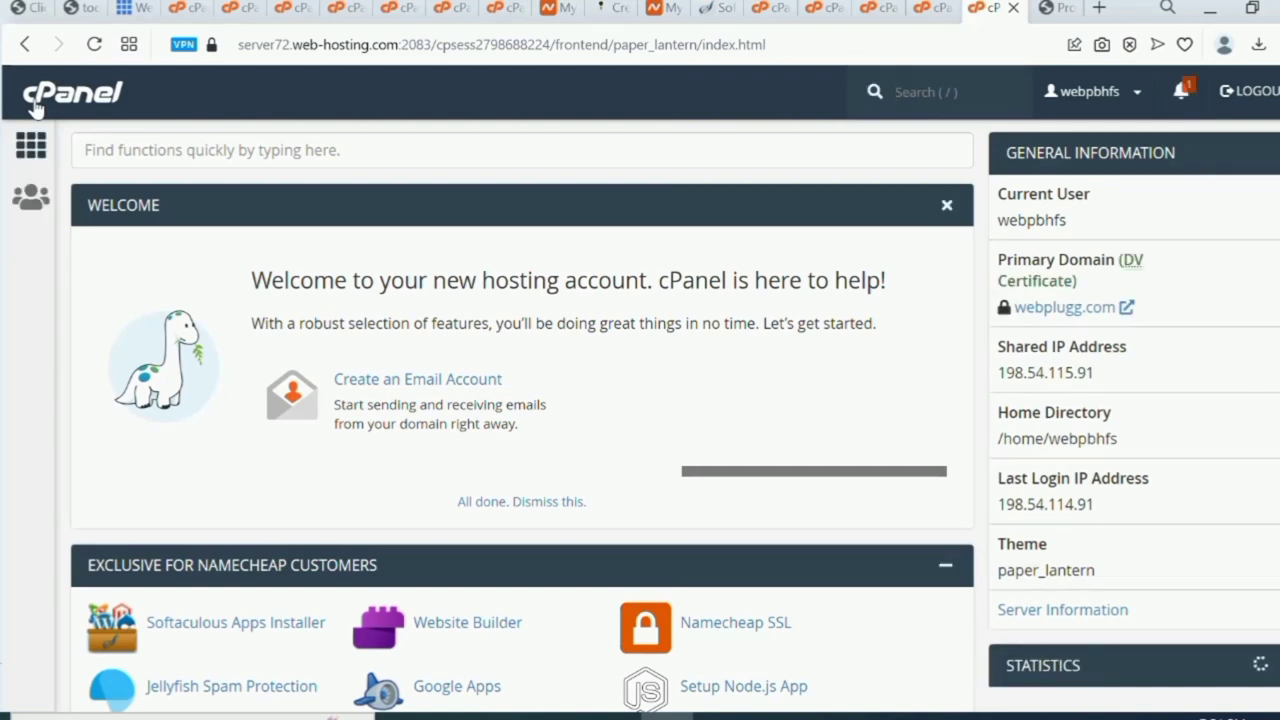
scroll(35, 106, "down", 1)
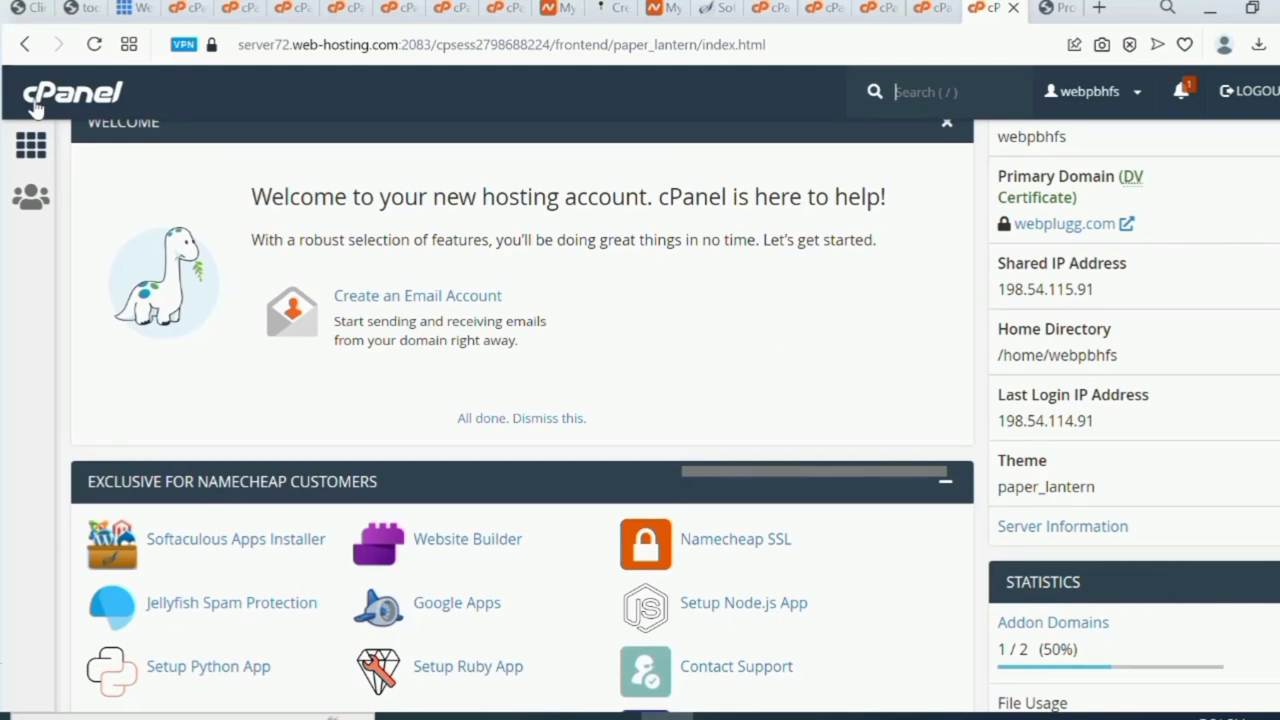
scroll(33, 108, "down", 7)
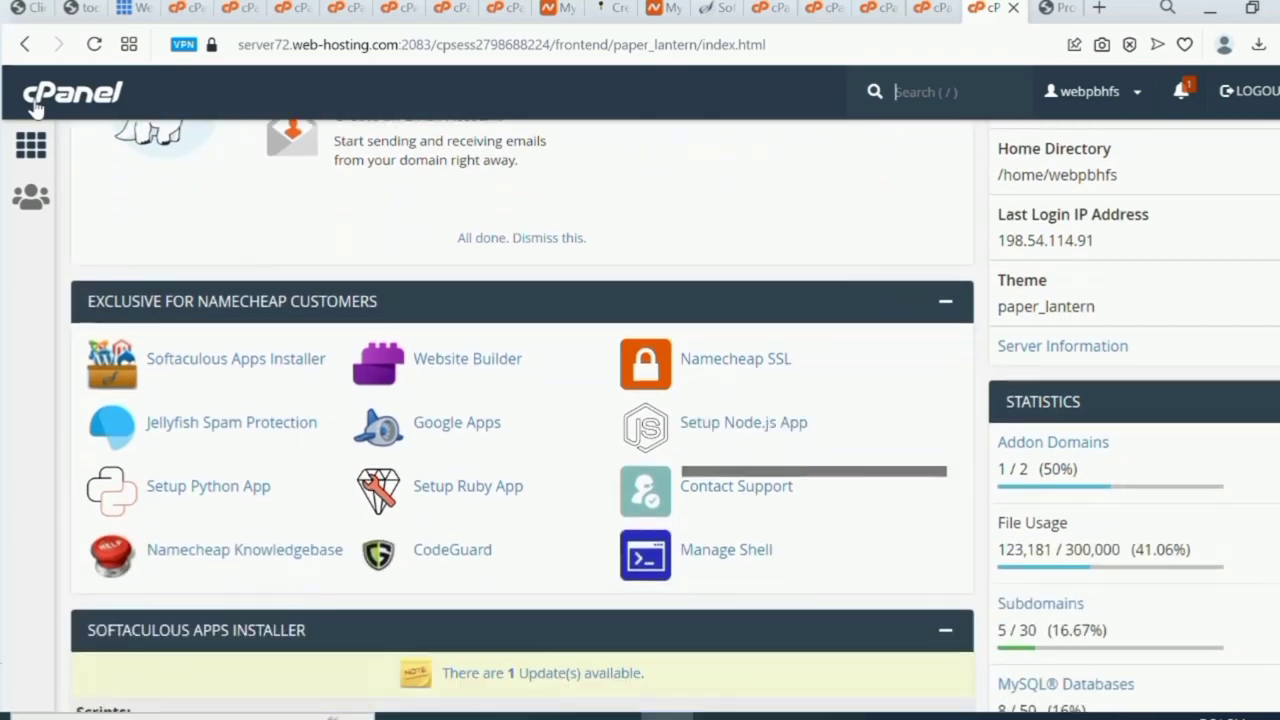
scroll(33, 108, "down", 7)
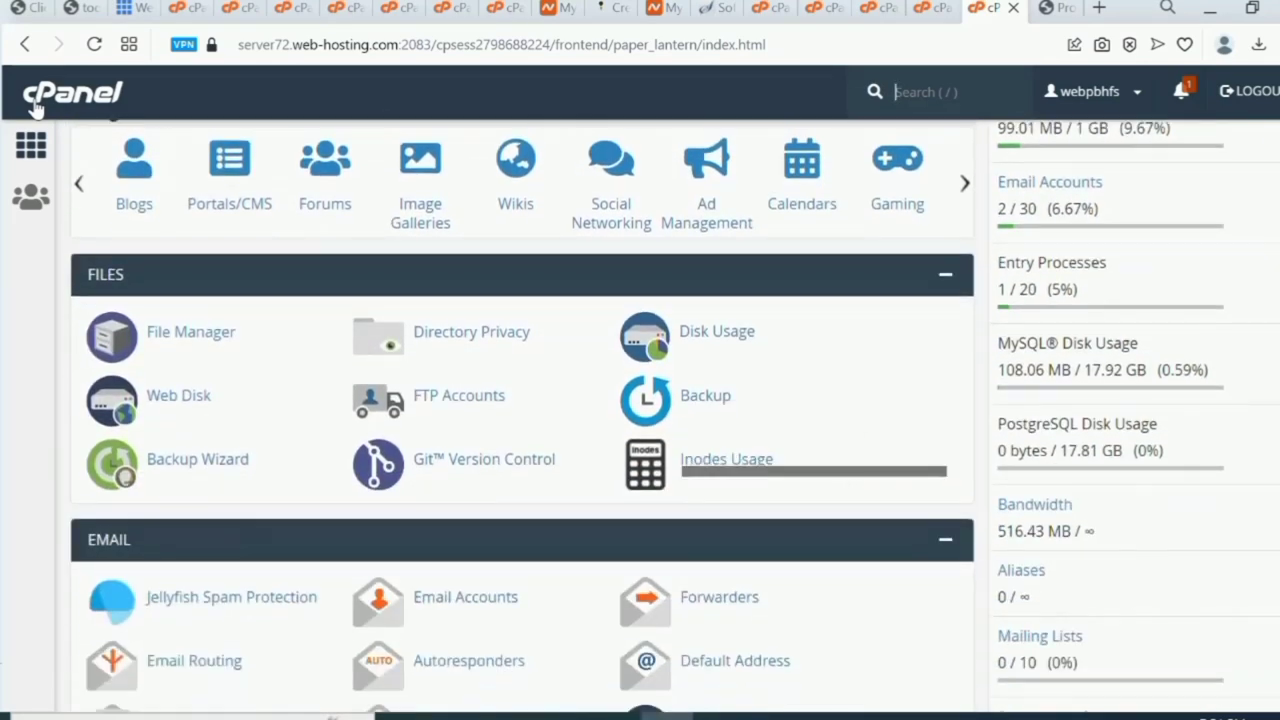
scroll(33, 108, "down", 4)
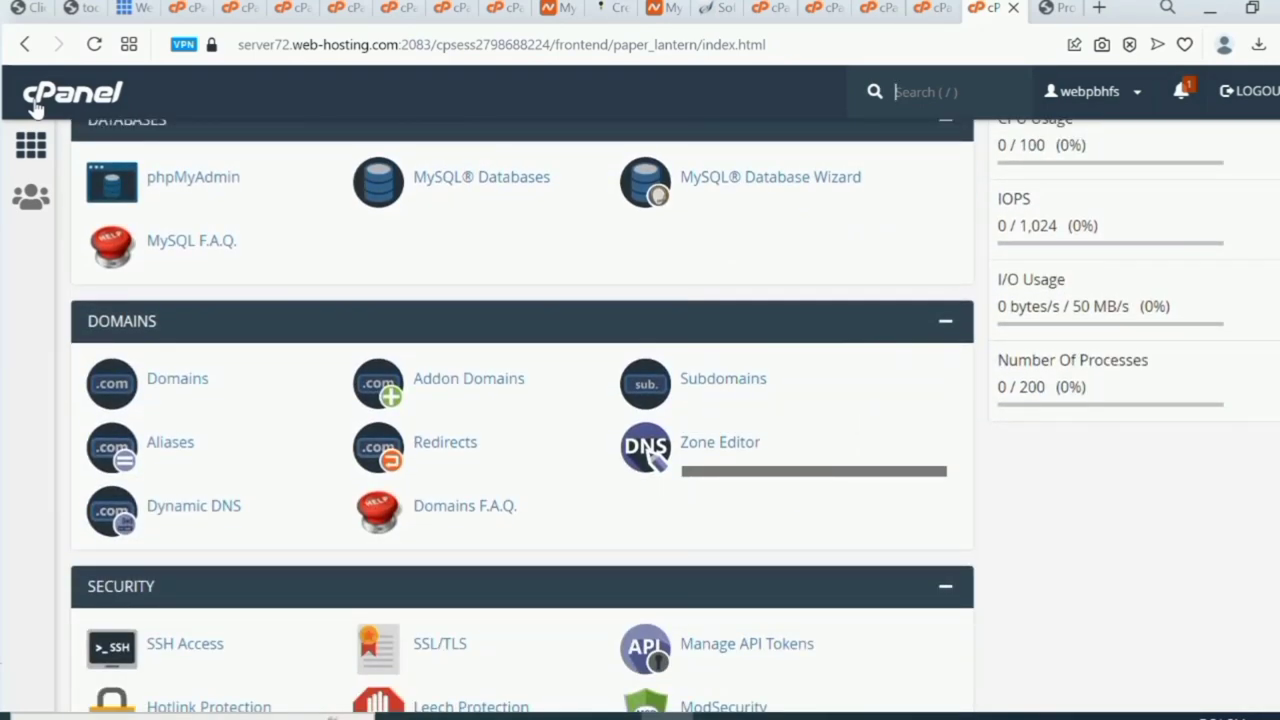
scroll(33, 108, "down", 6)
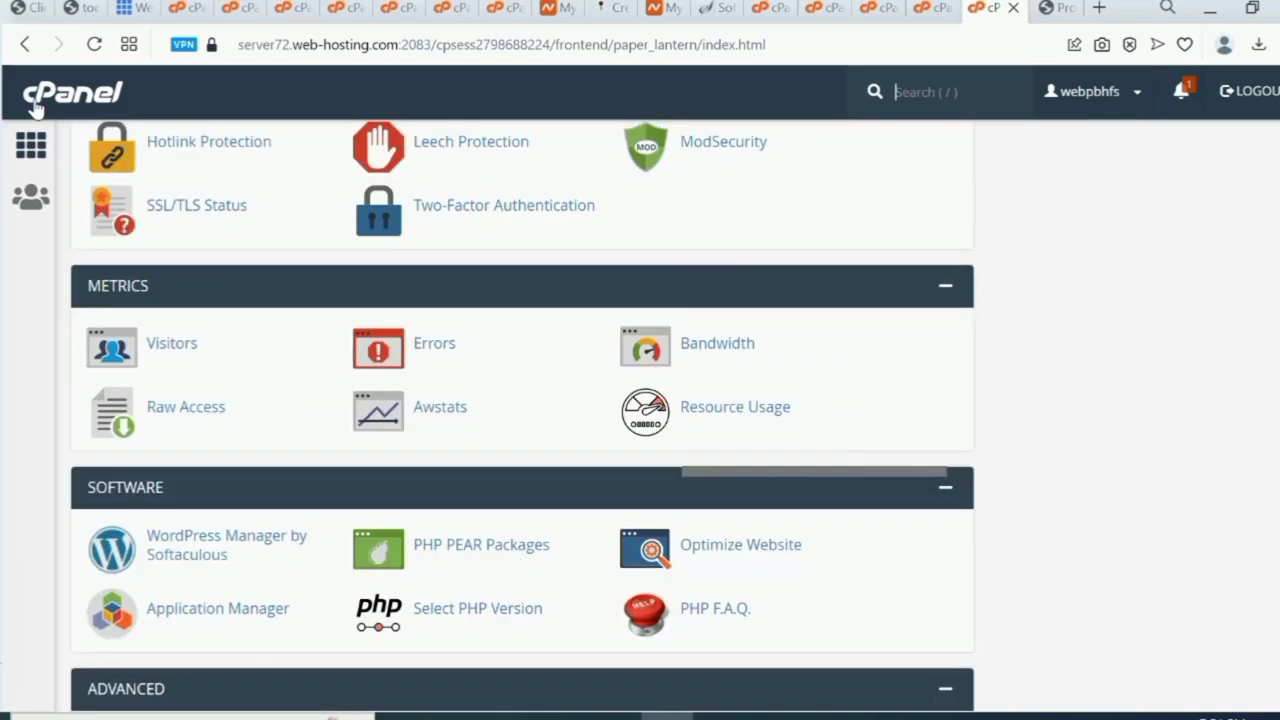
left_click(33, 108)
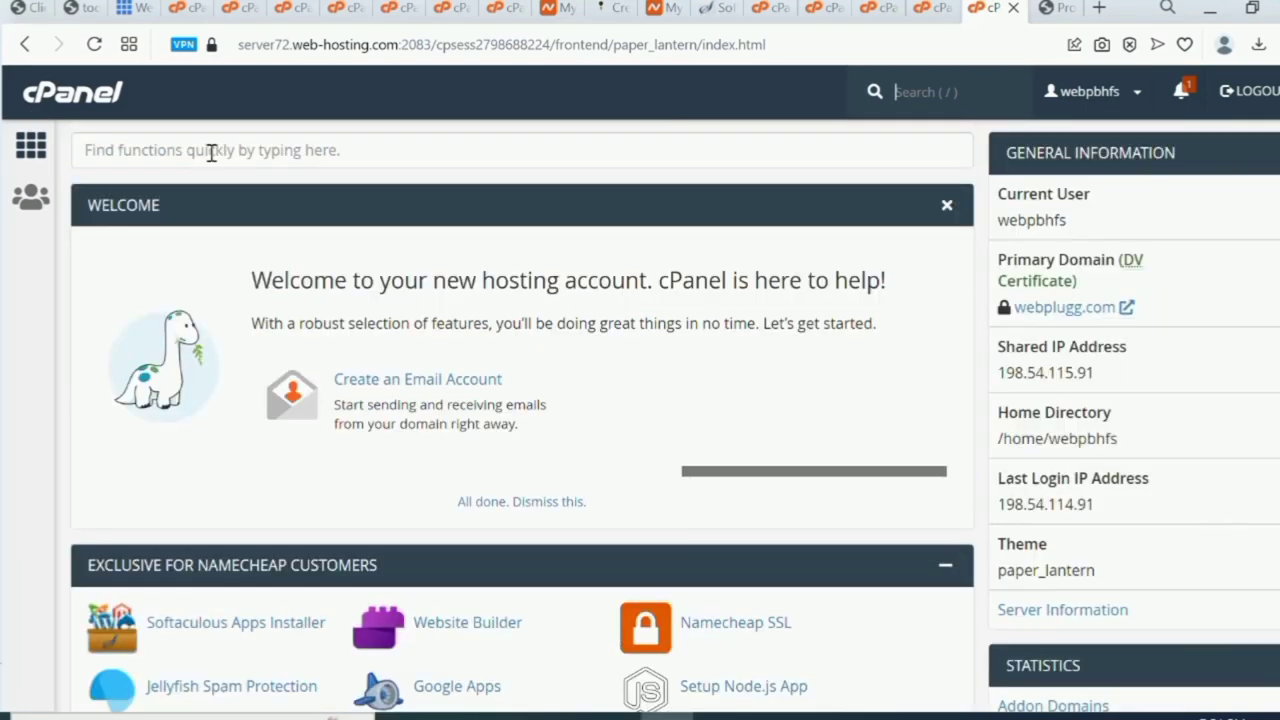
Search 'data' in Find functions and open the MySQL Database Wizard.
key("slash")
type("da")
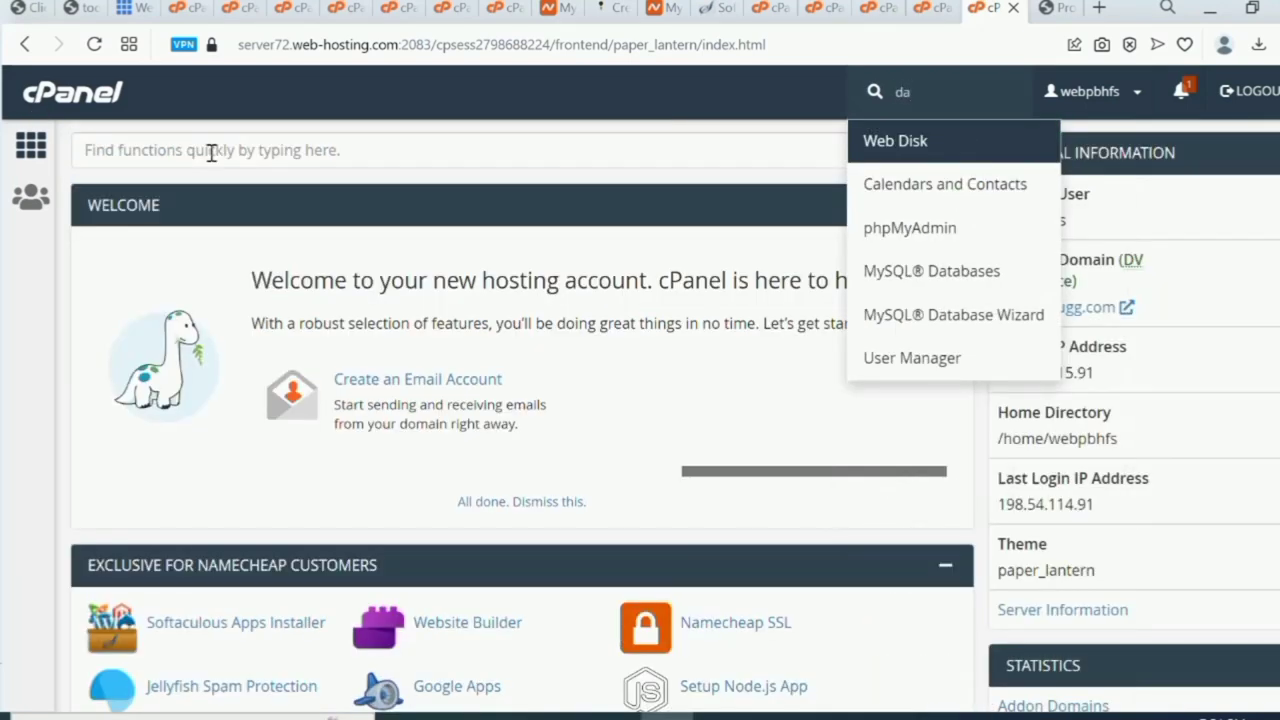
left_click(252, 138)
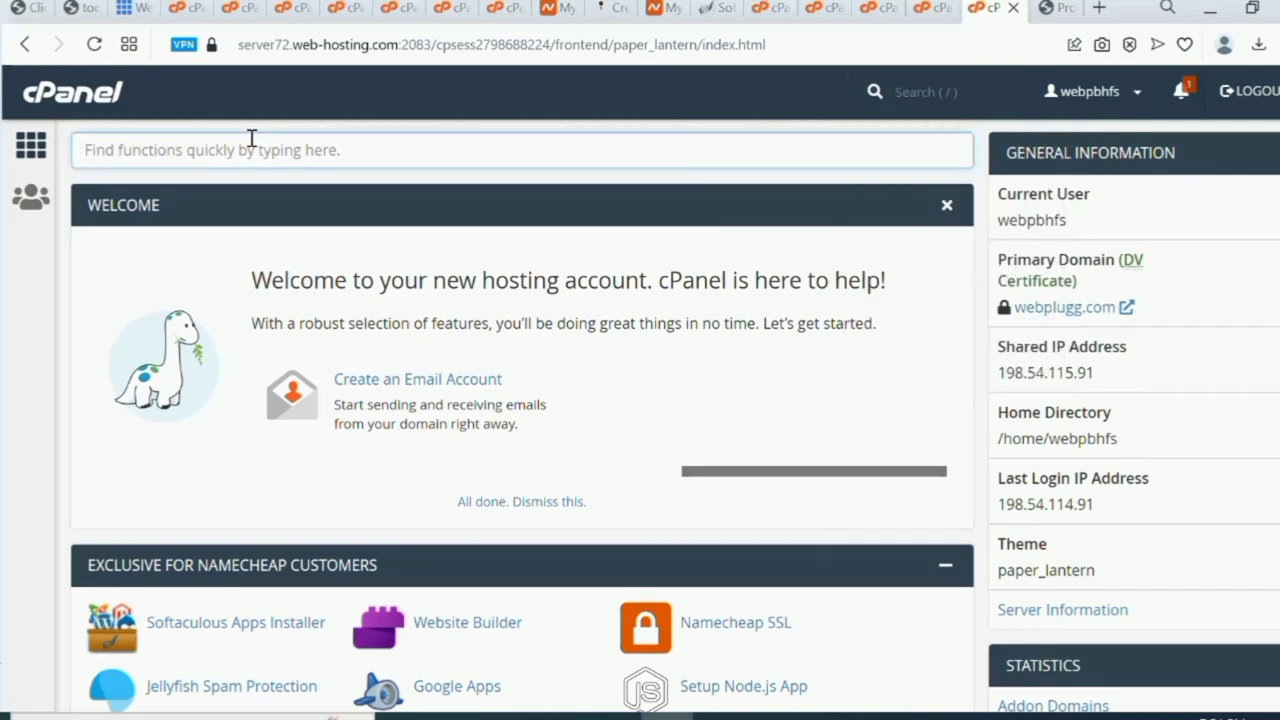
type("da")
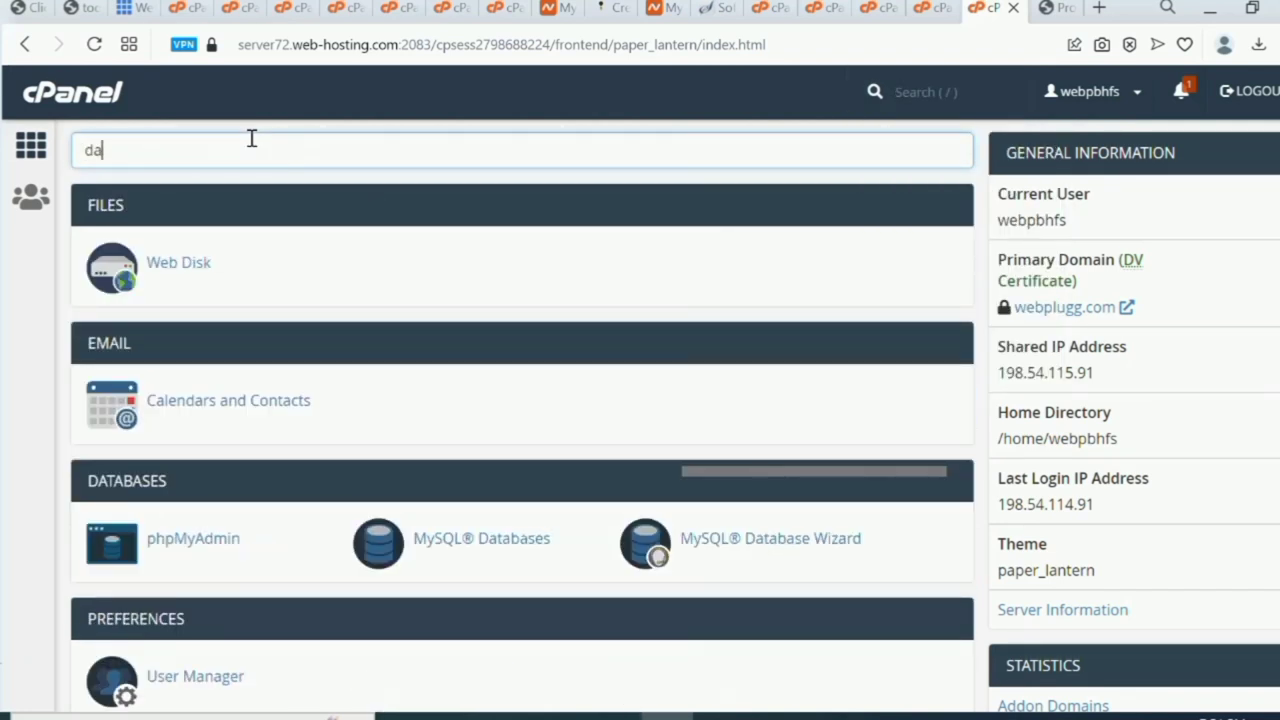
type("ta")
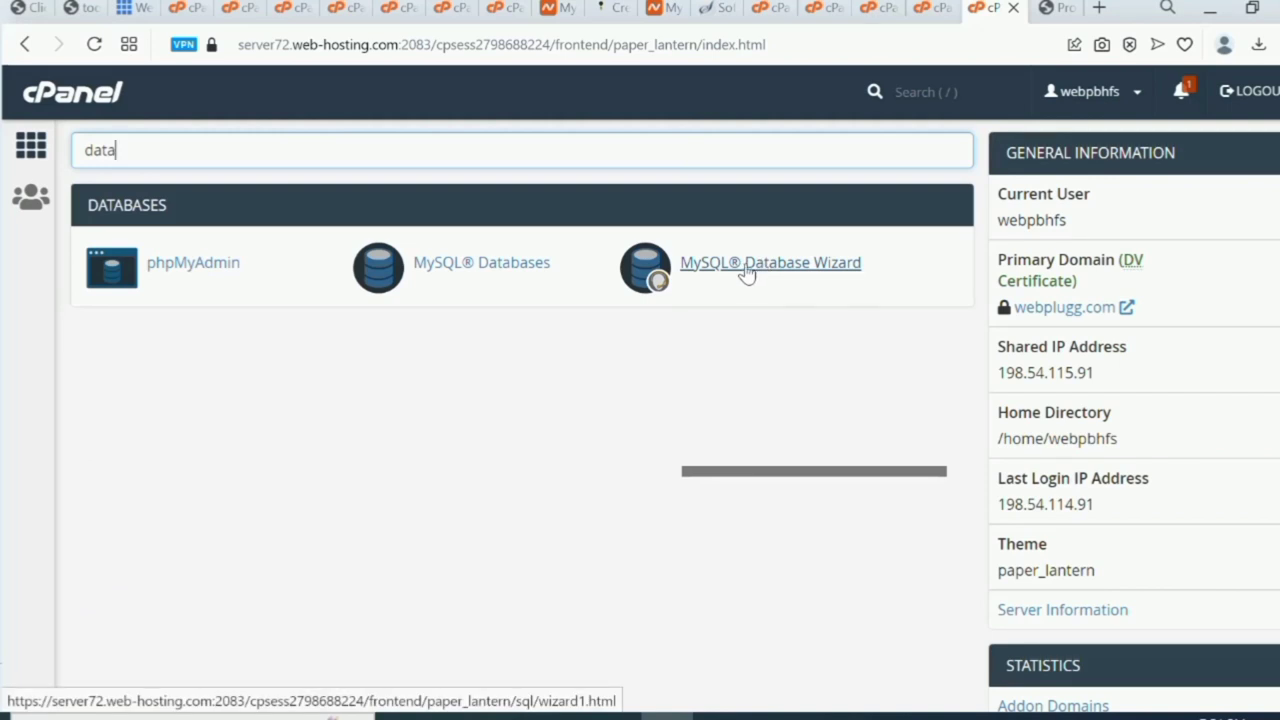
left_click(738, 270)
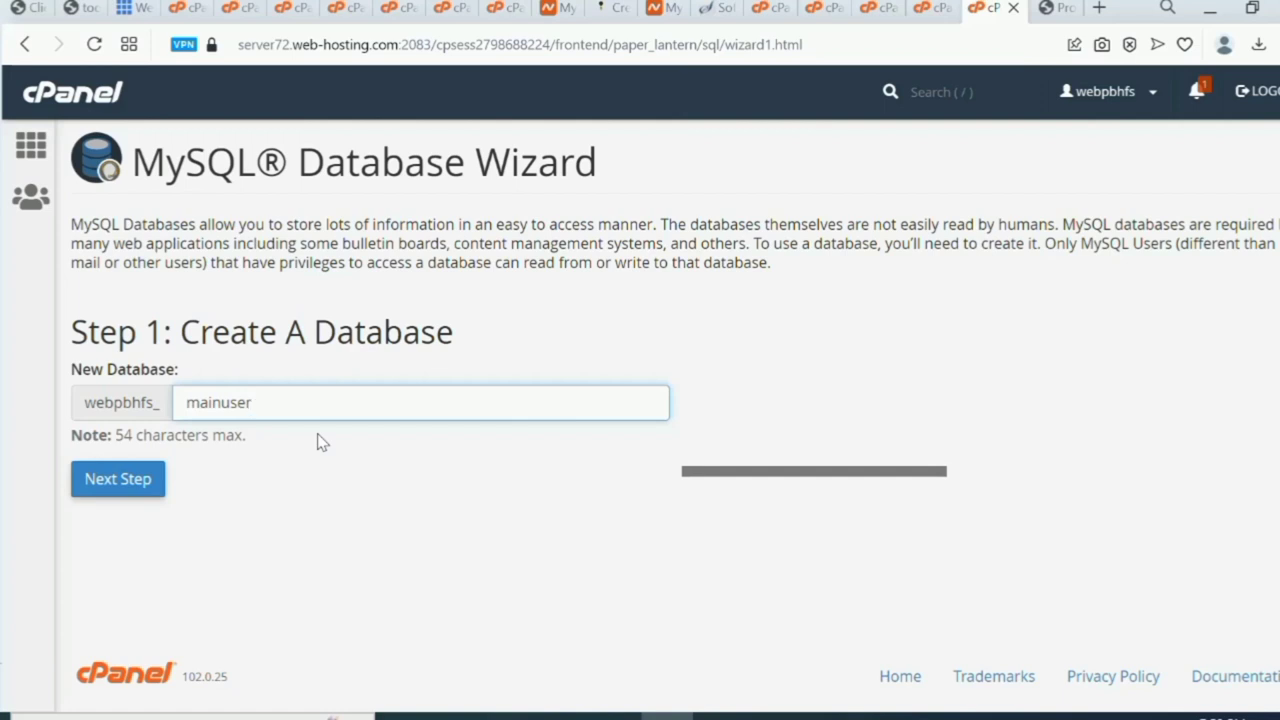
Create the database webpbhfs_mainuser and enter maindb as the new database username.
left_click(113, 480)
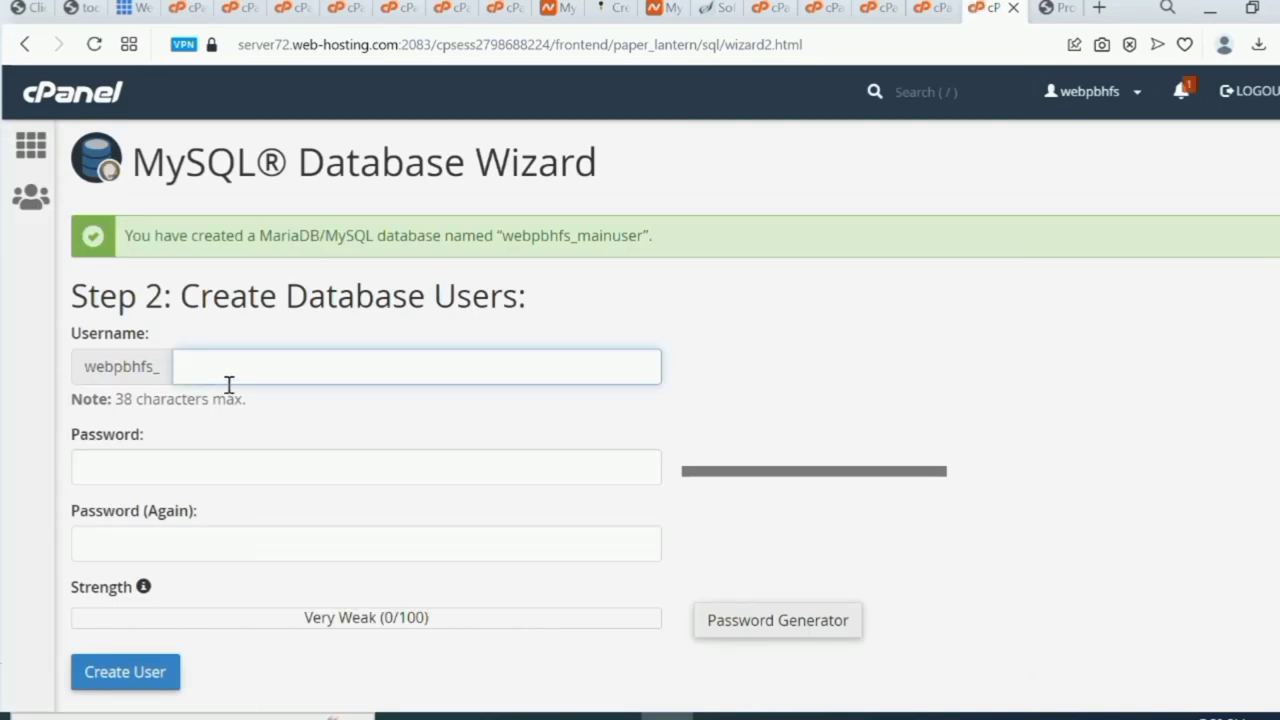
left_click(259, 369)
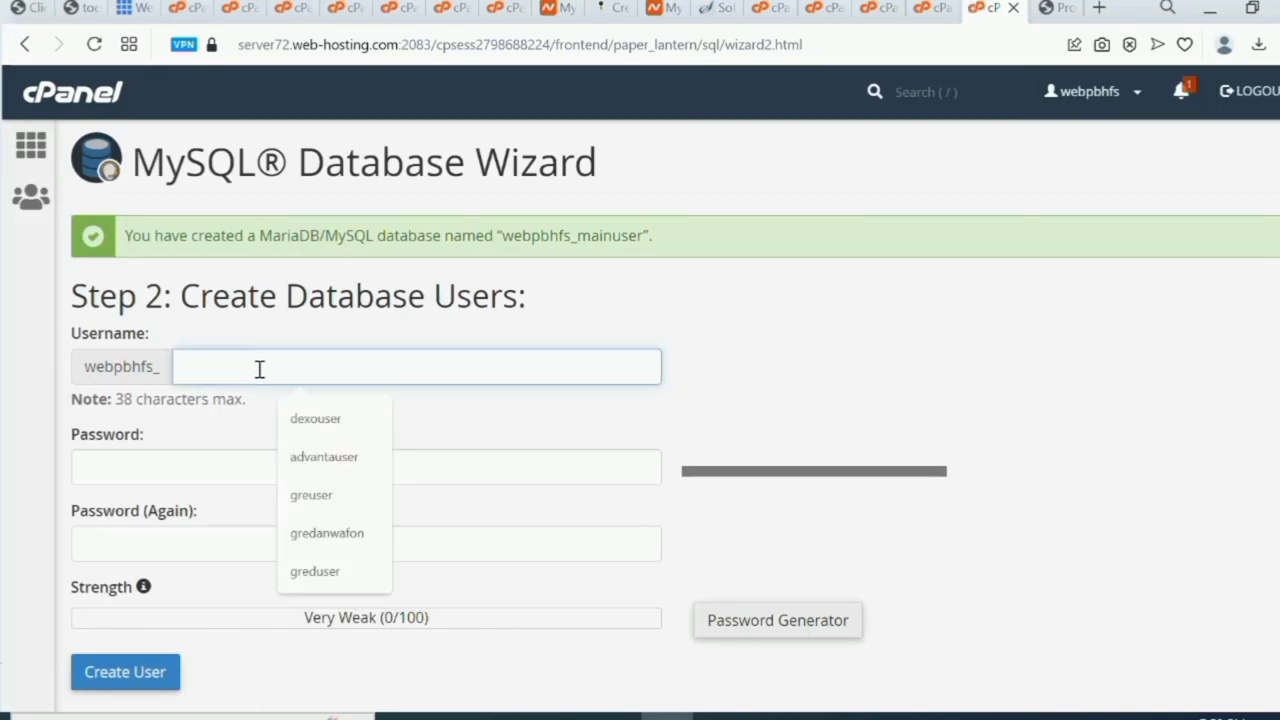
type("maindb")
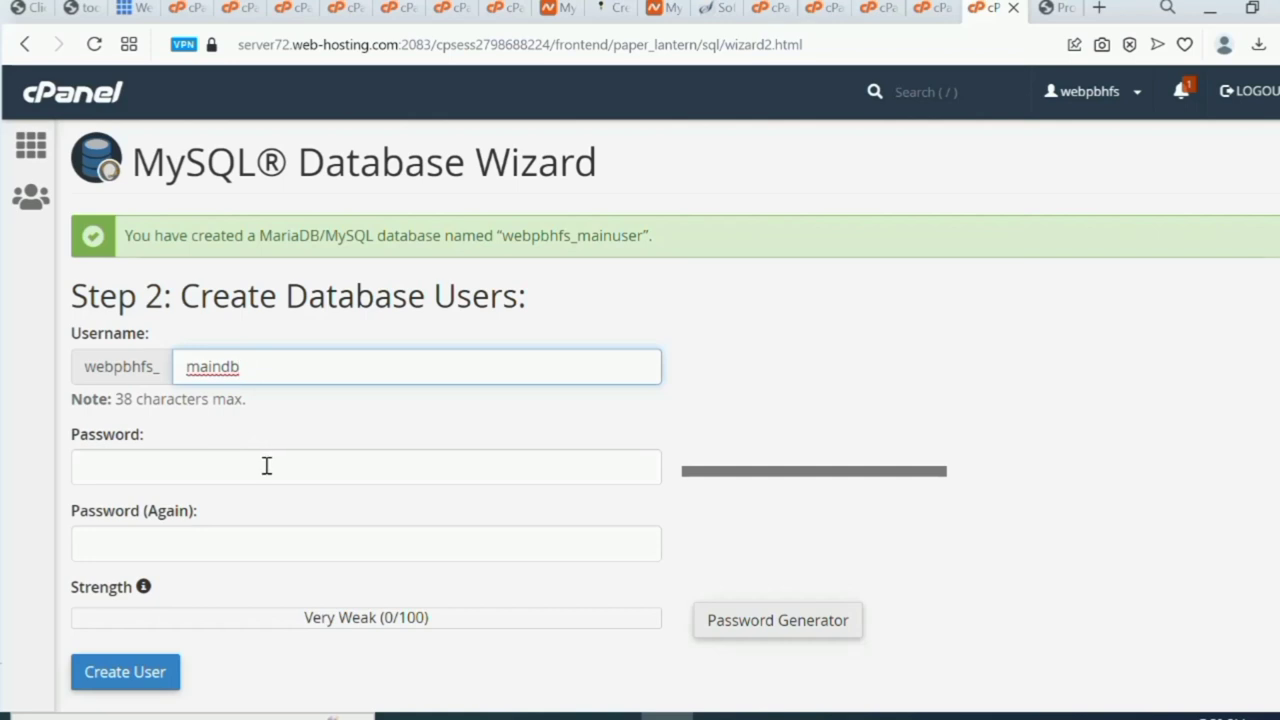
left_click(267, 466)
left_click(468, 507)
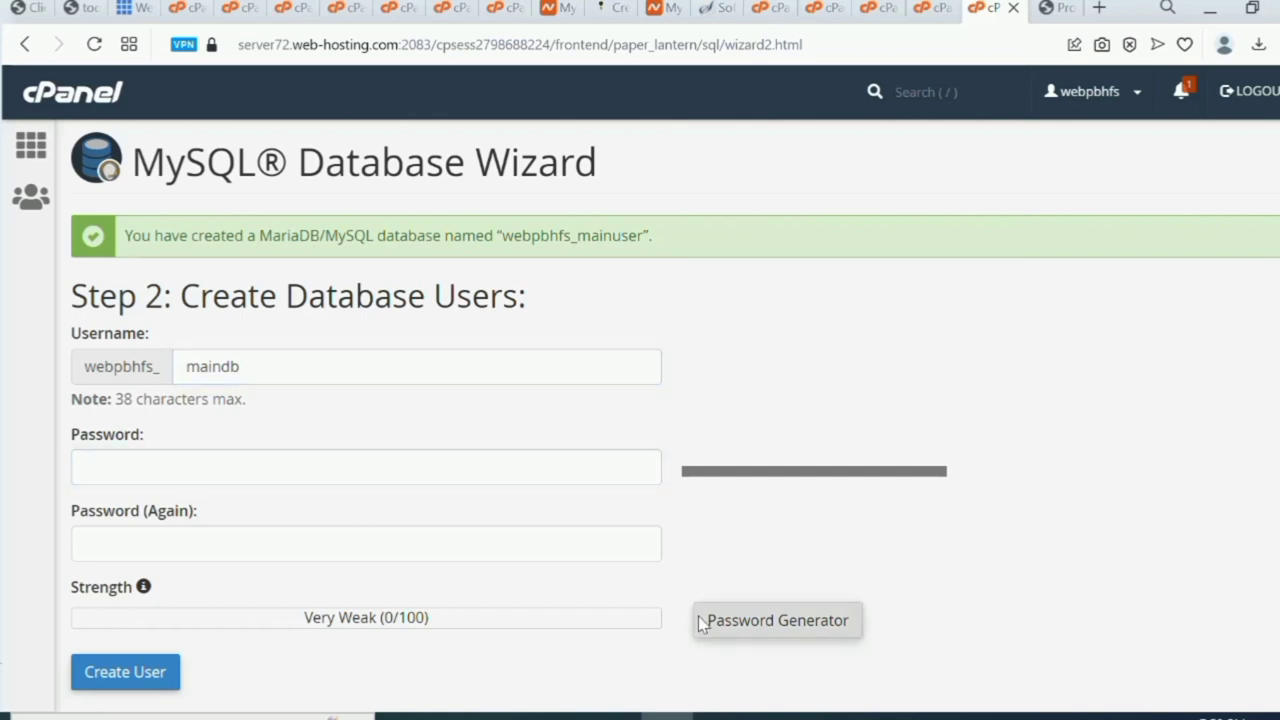
Generate a new maindb password, tick 'I have copied this password', and copy the password.
left_click(729, 624)
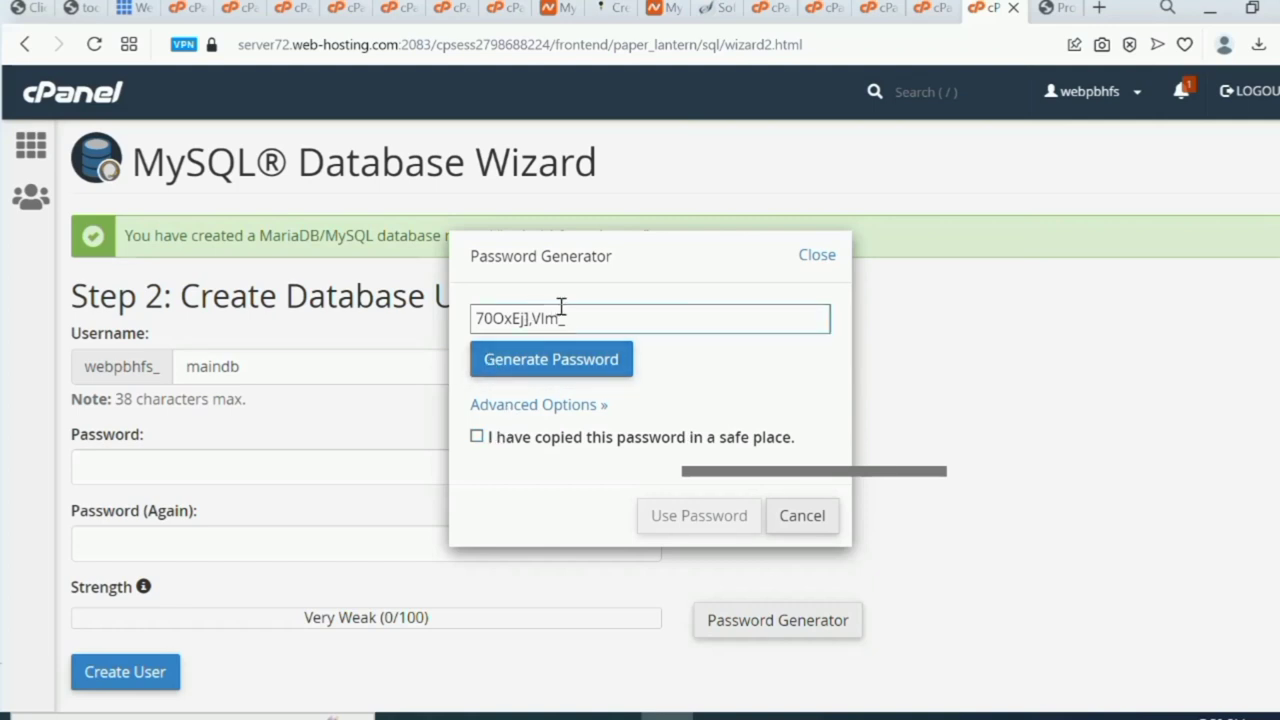
left_click(560, 360)
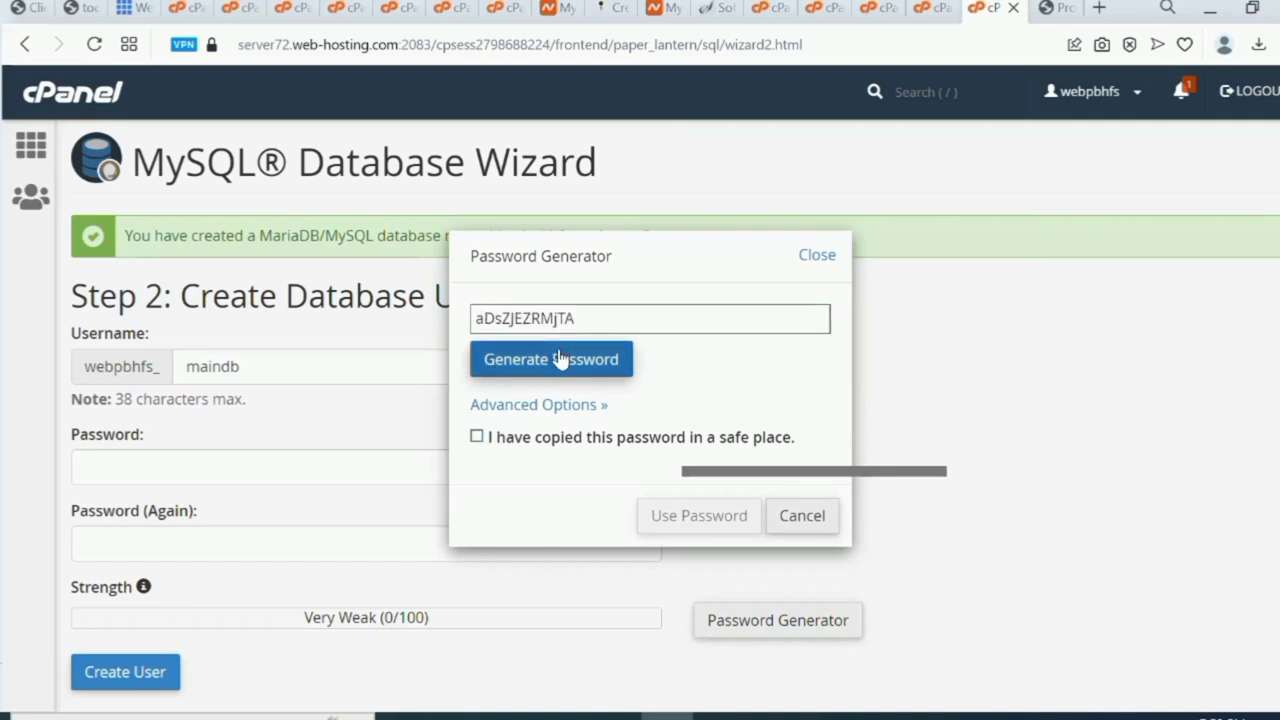
left_click(560, 360)
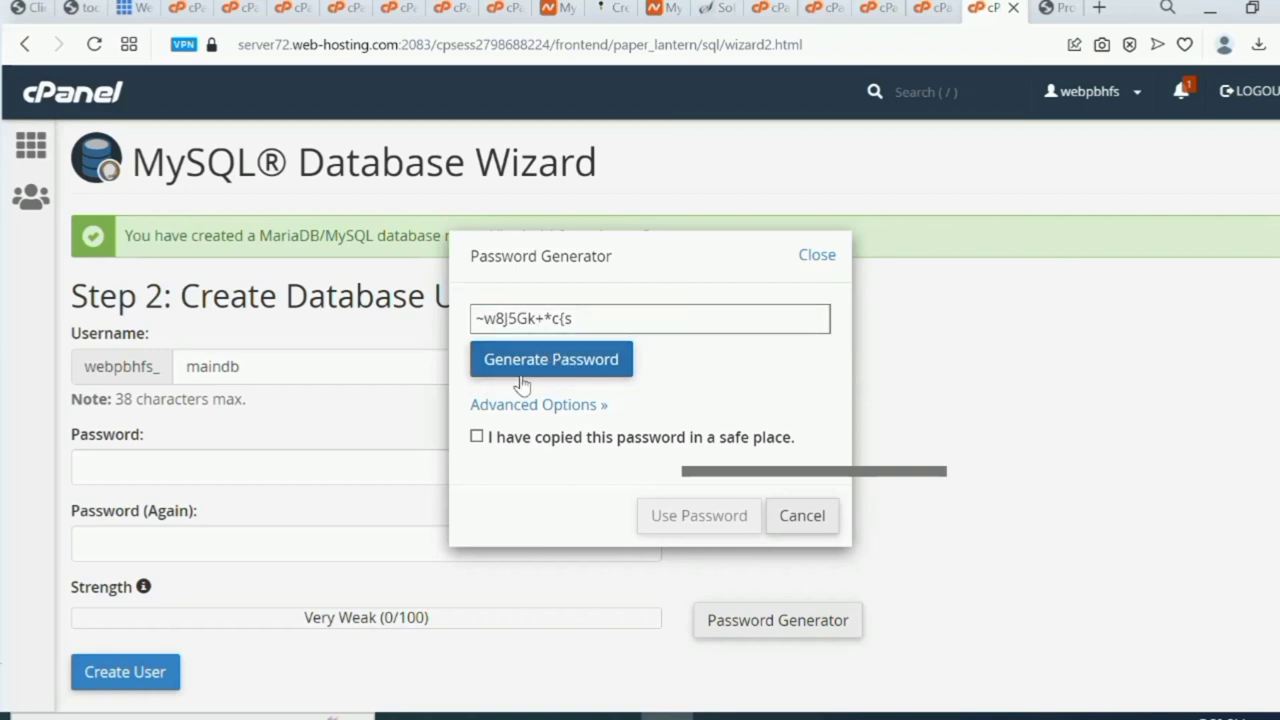
left_click(477, 438)
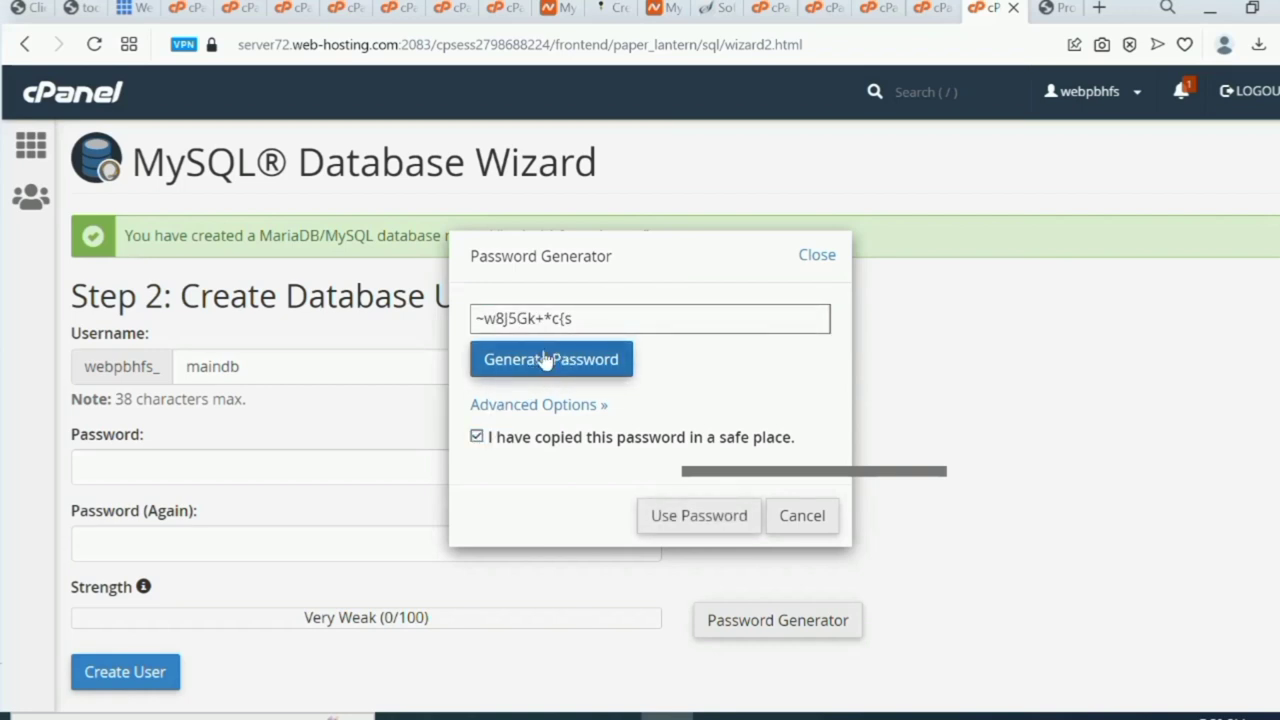
left_click_drag(574, 318, 477, 320)
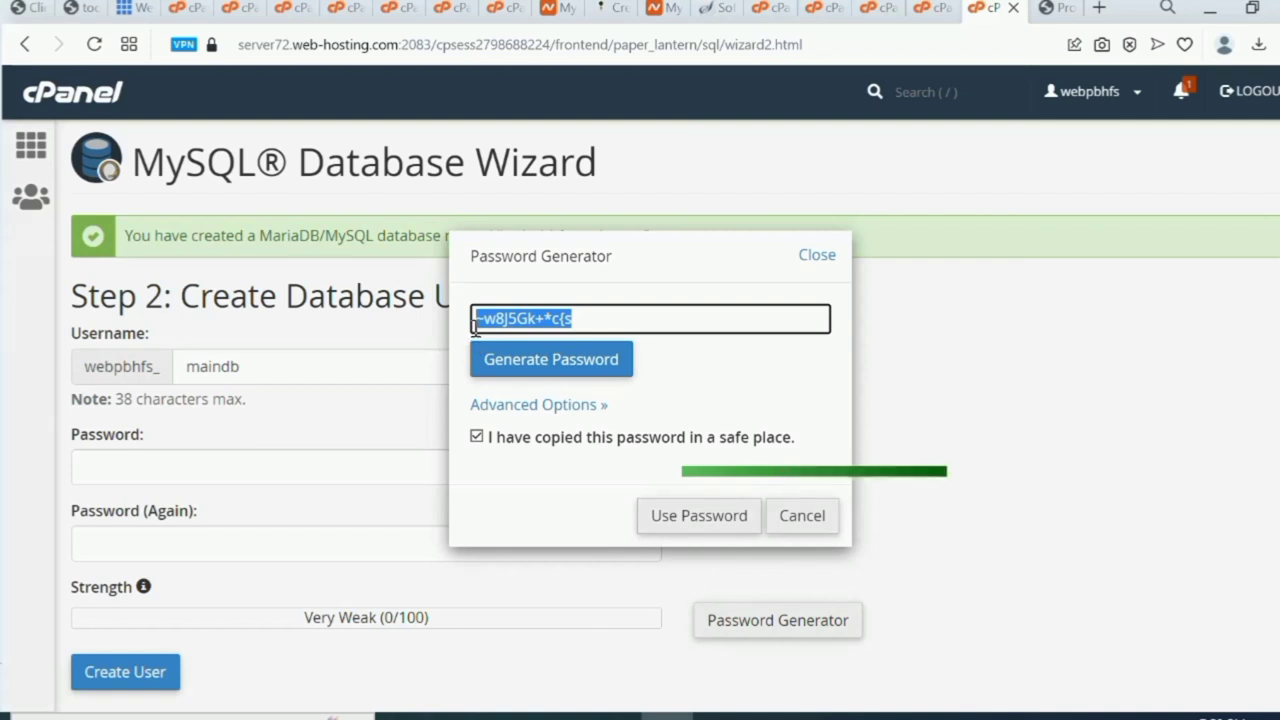
right_click(489, 318)
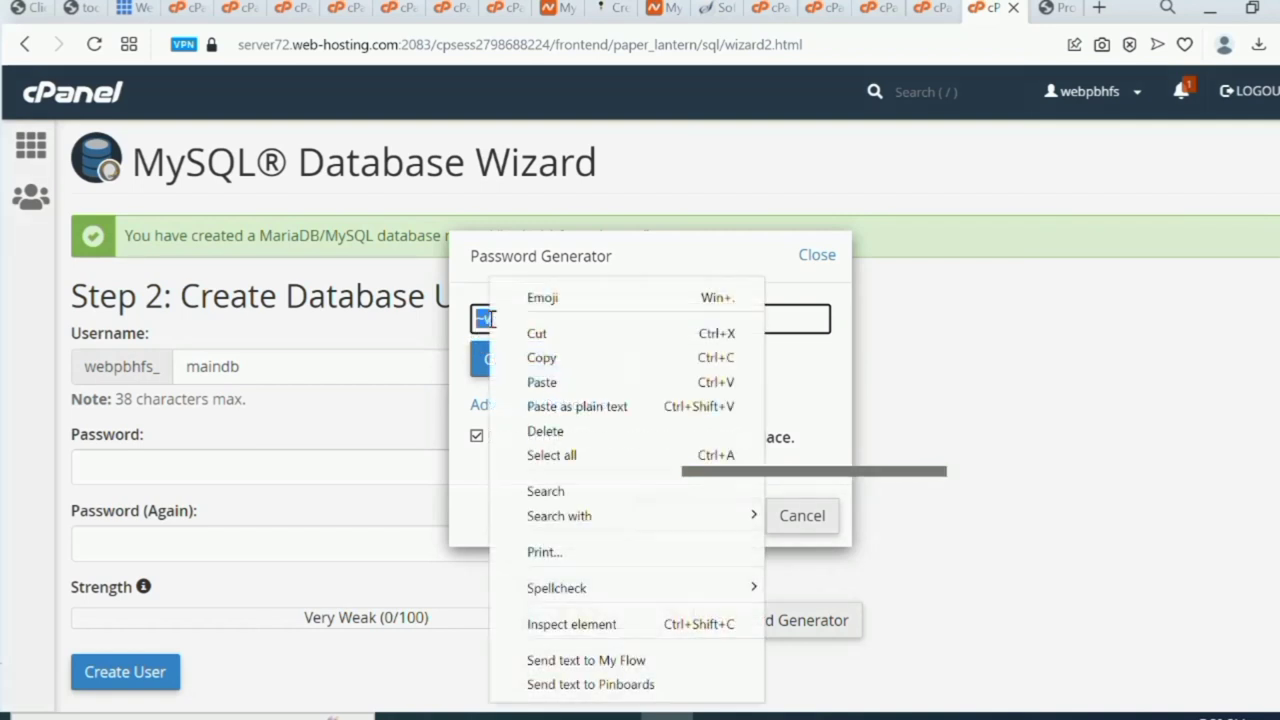
left_click(557, 365)
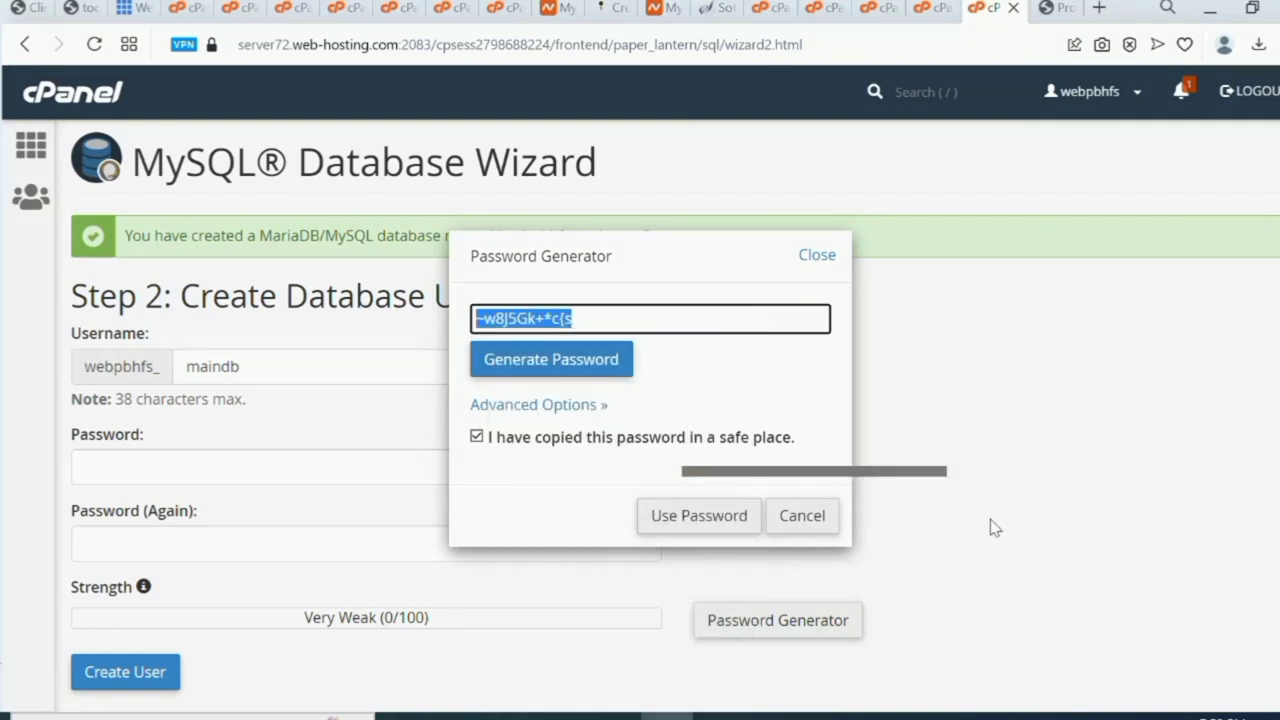
Add the labels 'pass wp admin' and 'pass 4 database' to the Notepad notes.
mouse_move(690, 715)
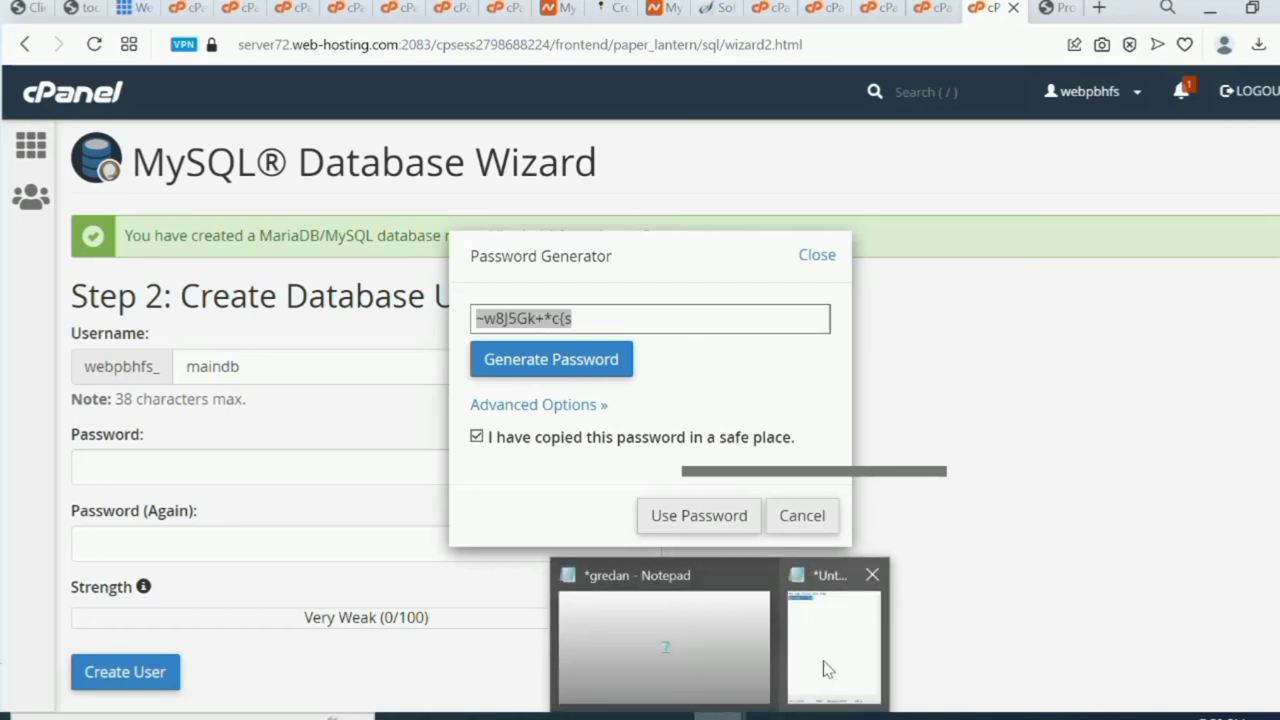
left_click(835, 630)
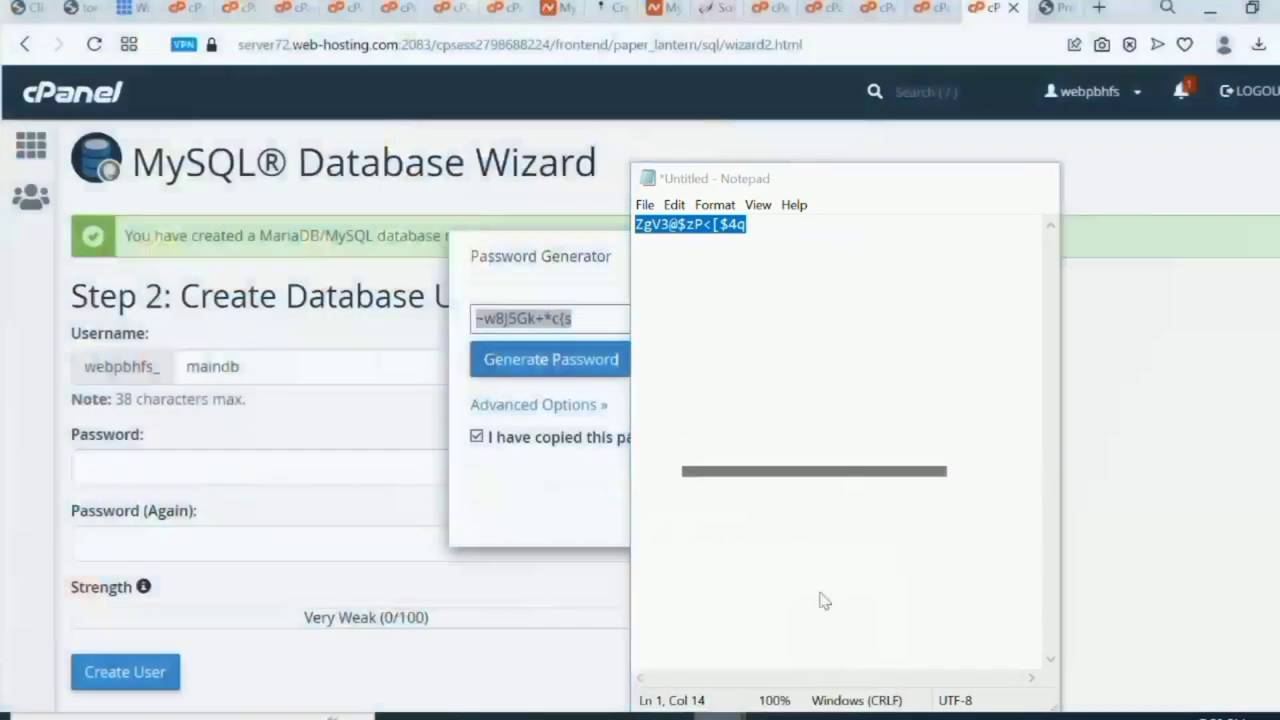
left_click(790, 221)
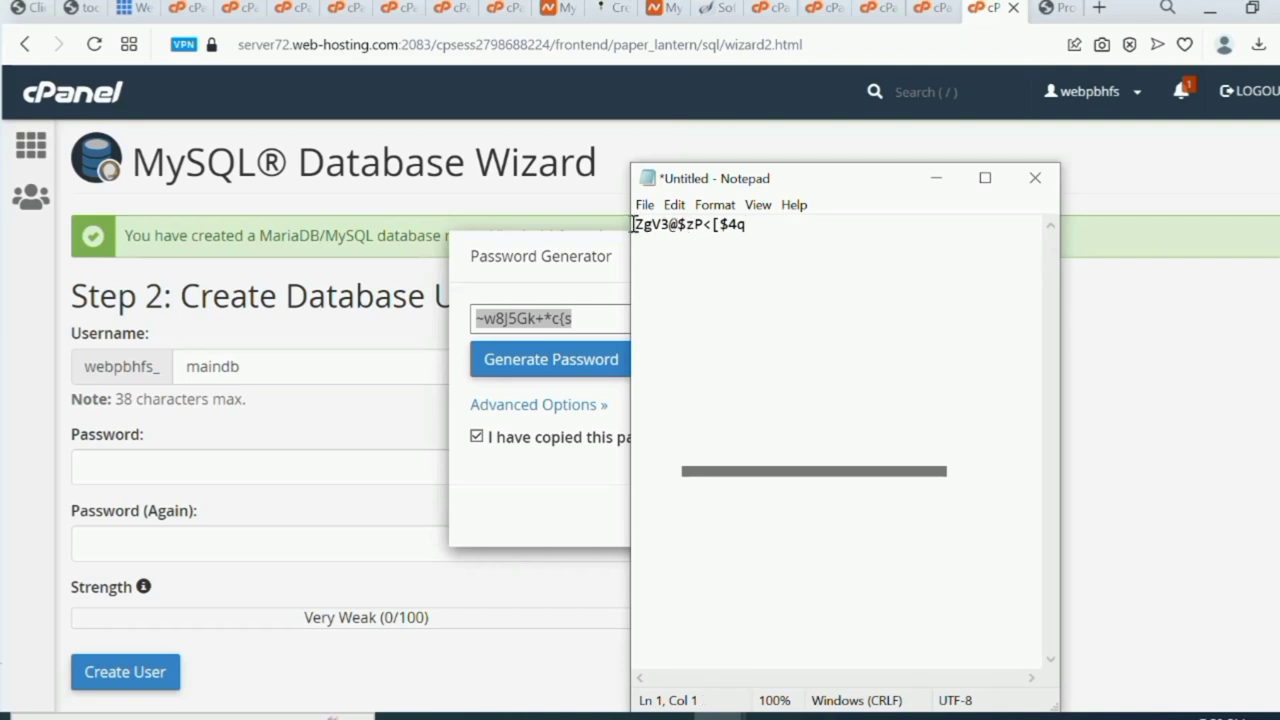
key("Return")
key("Return")
key("Return")
key("Return")
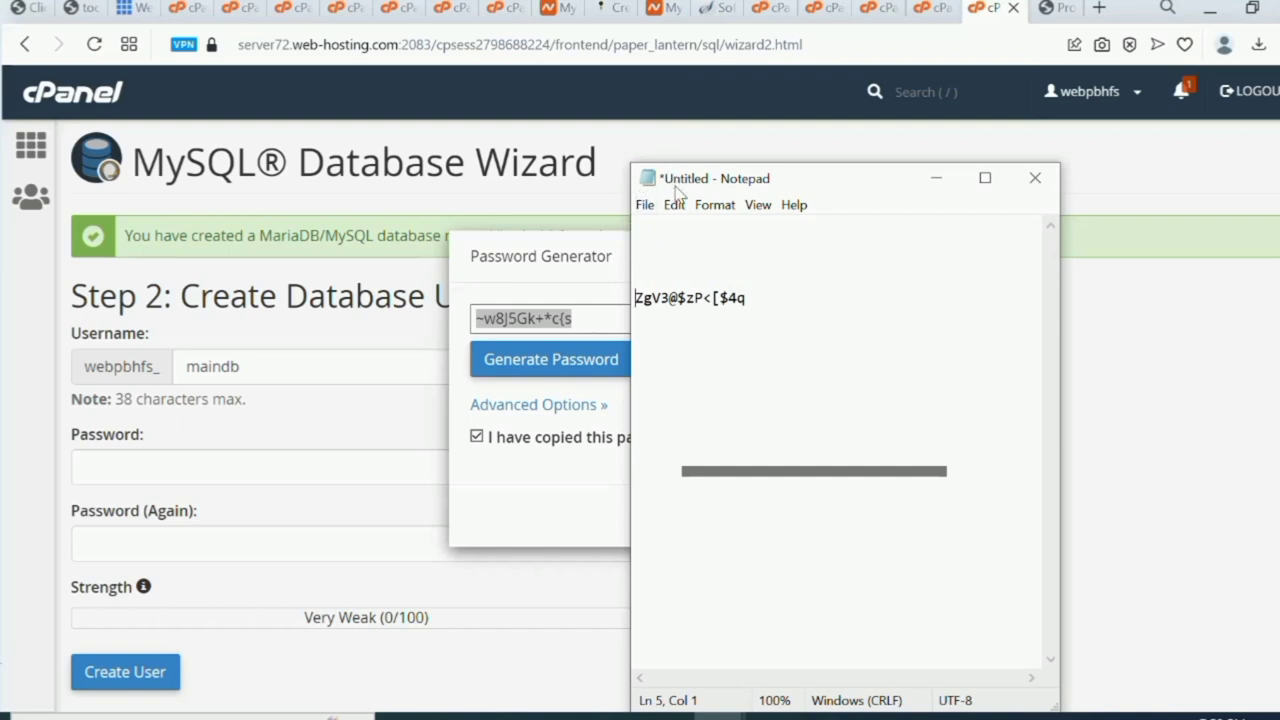
type("passs")
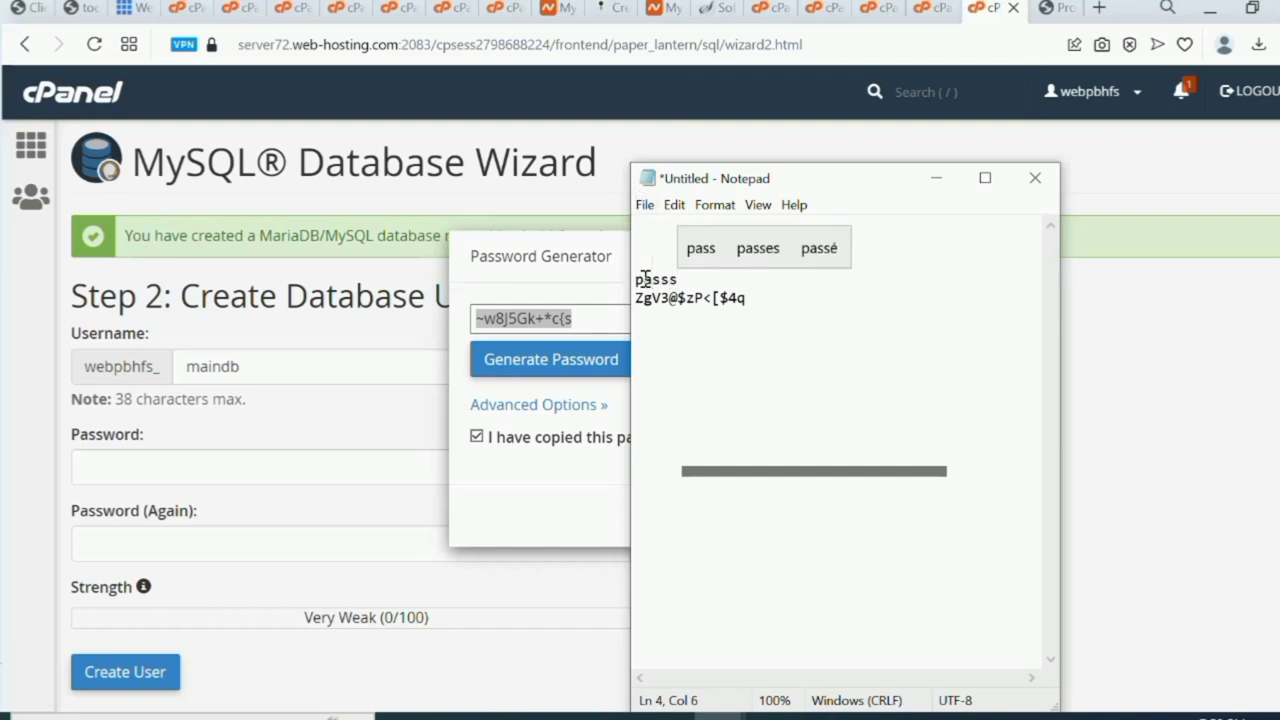
key("BackSpace")
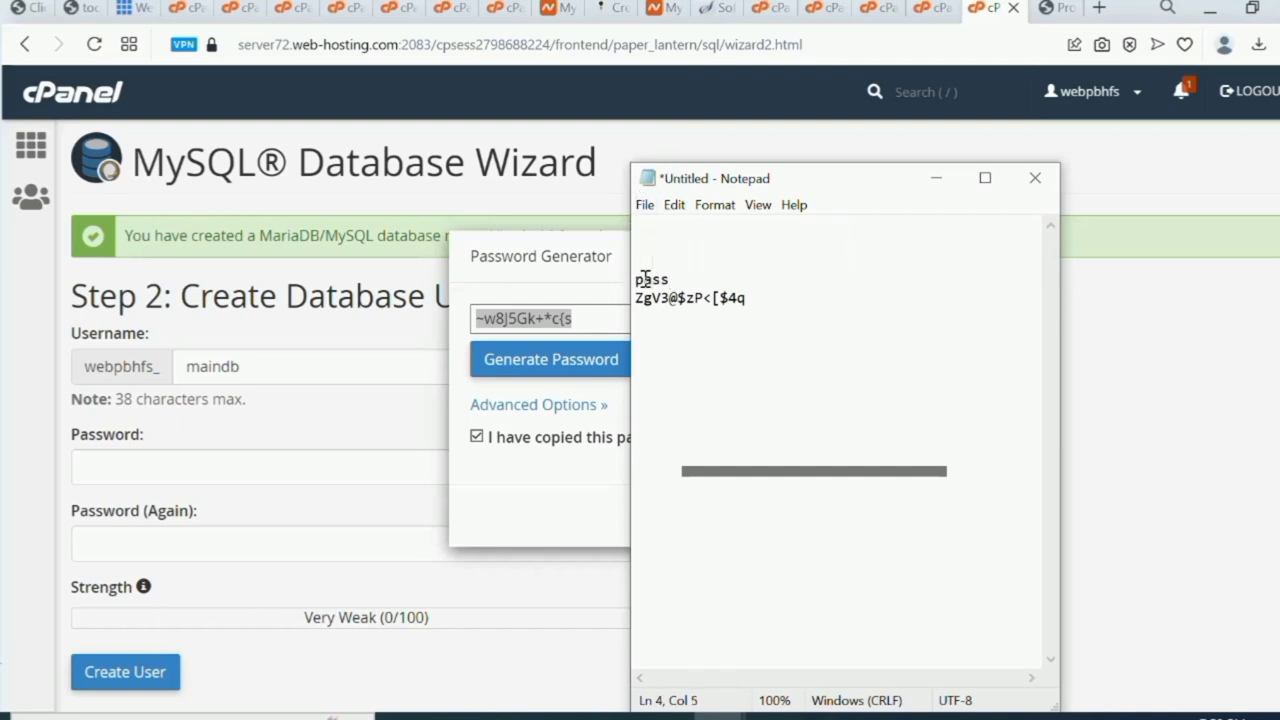
type("w")
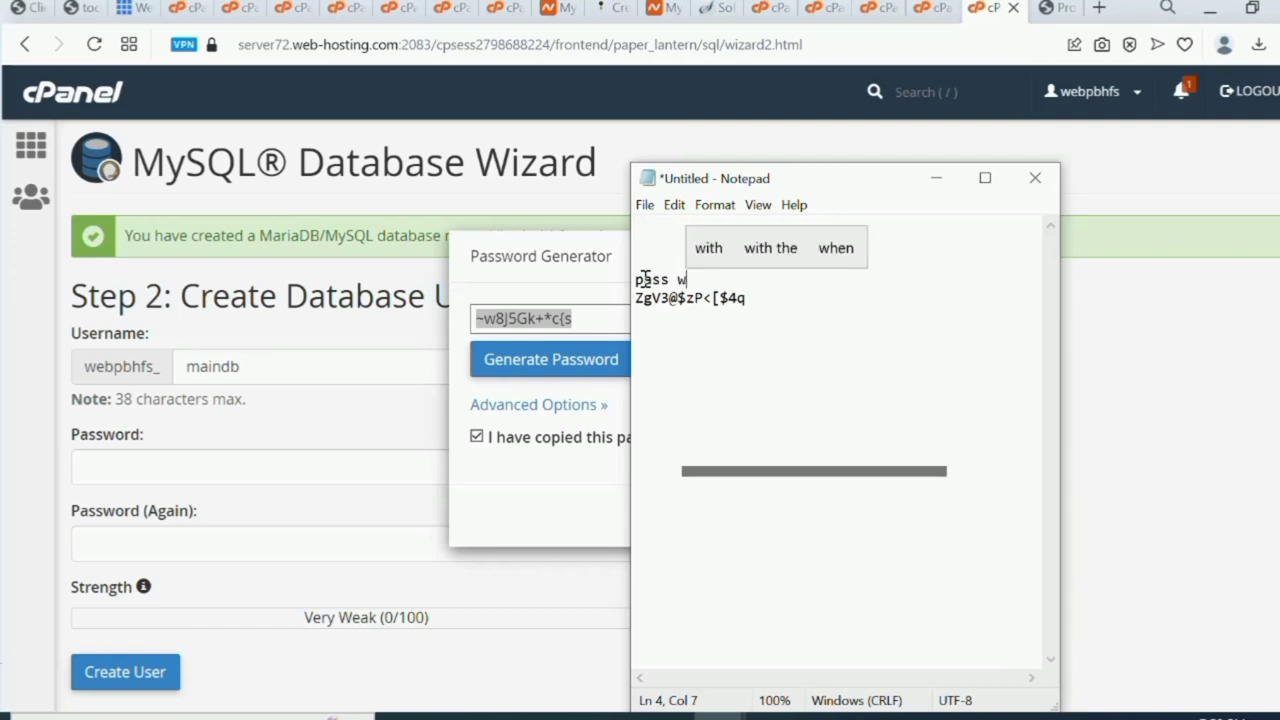
type("p admin")
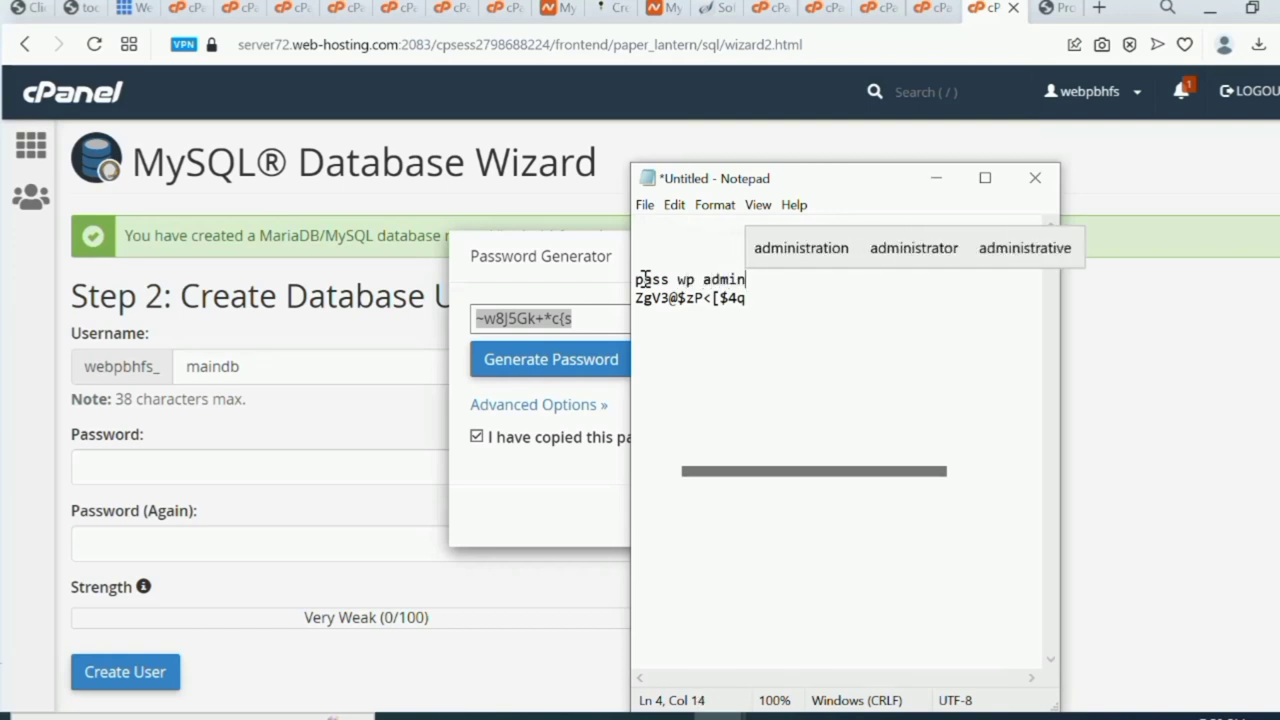
left_click(805, 298)
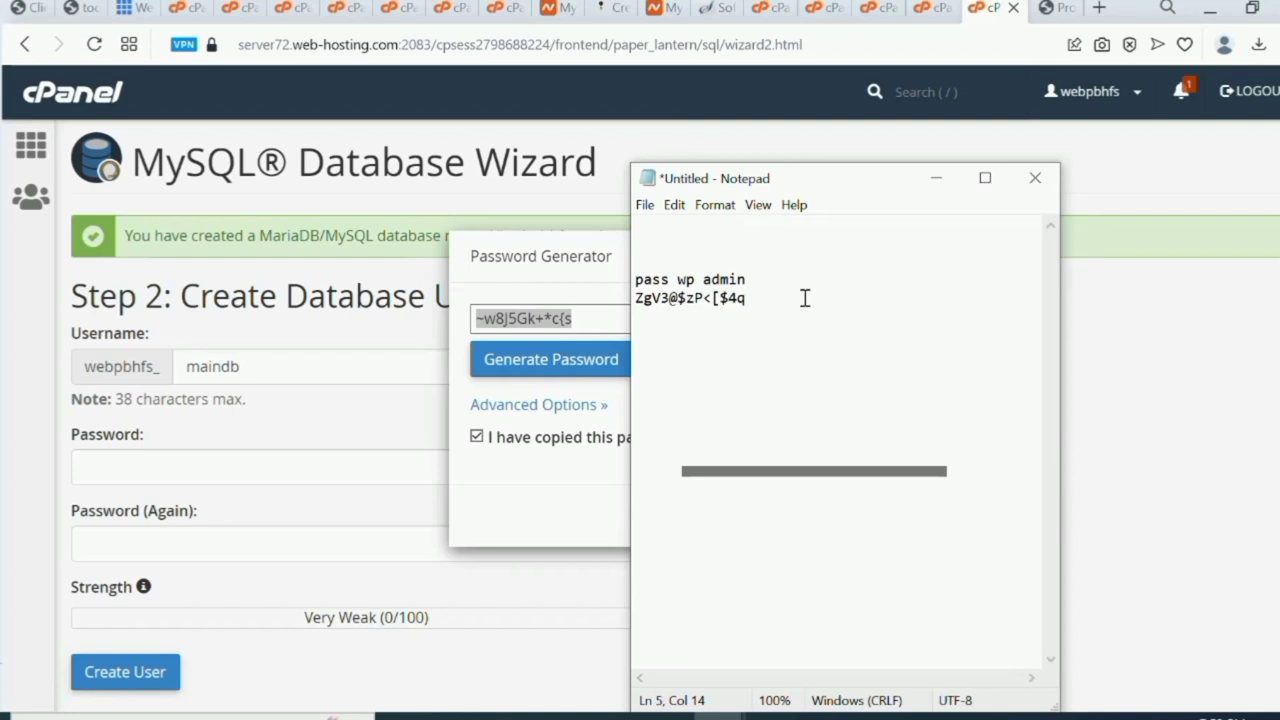
type("pass 4")
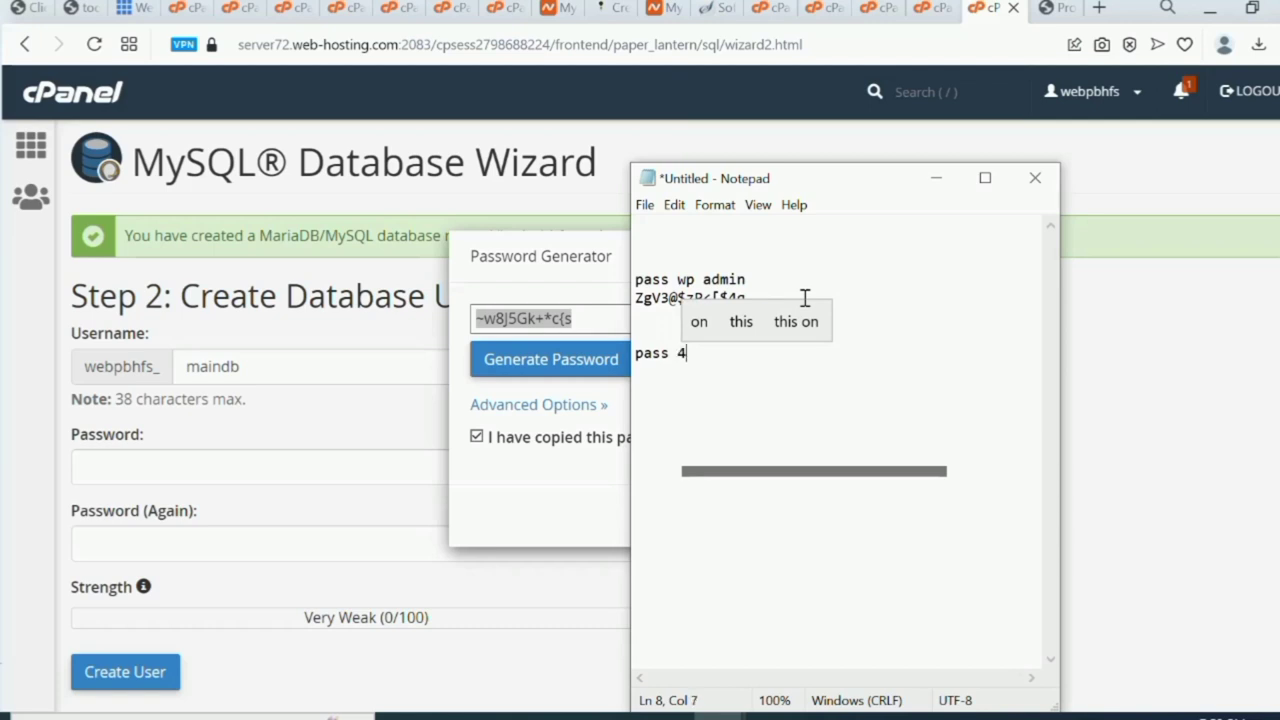
type(" data")
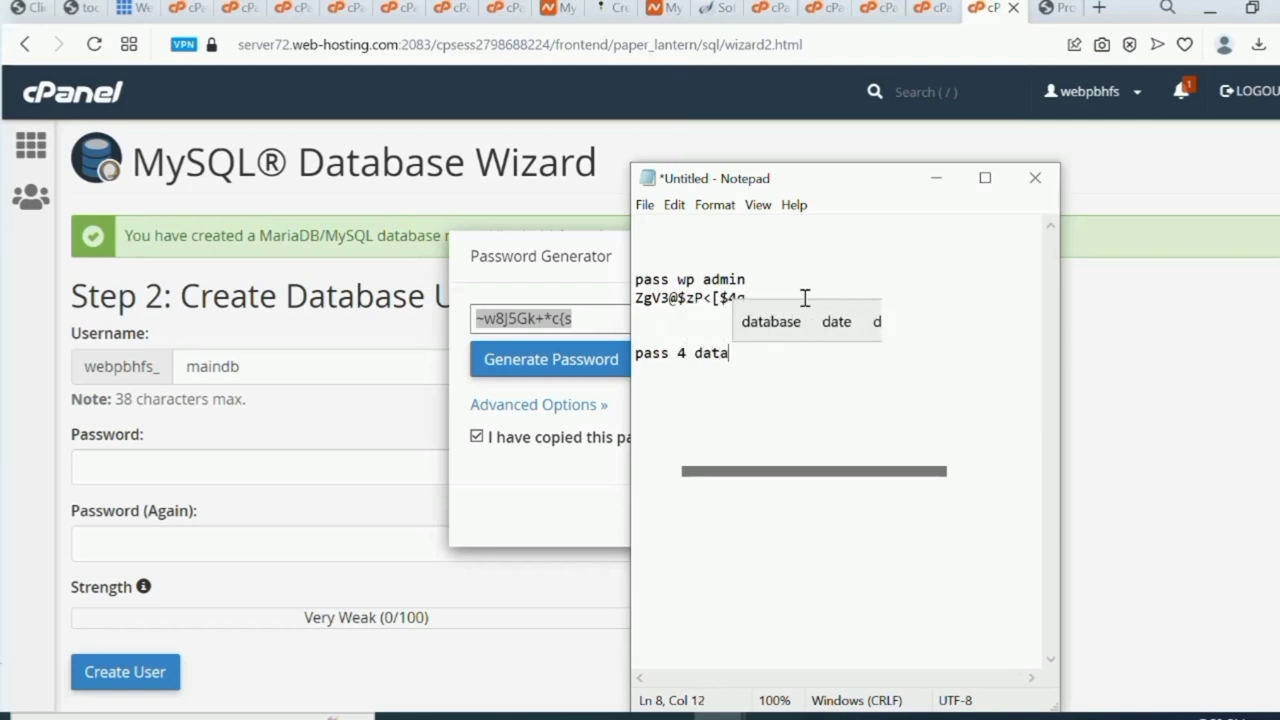
type("base")
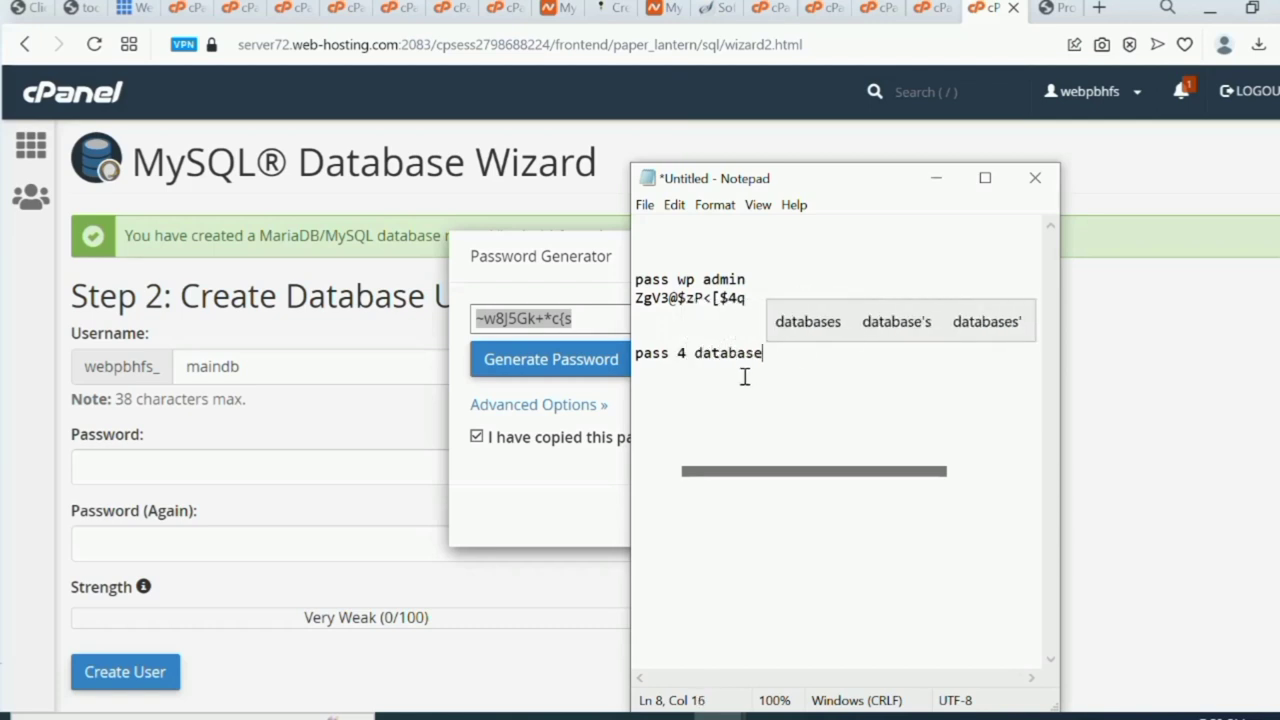
Paste the generated password under 'pass 4 database' and apply it to both cPanel password fields.
left_click_drag(742, 378, 769, 380)
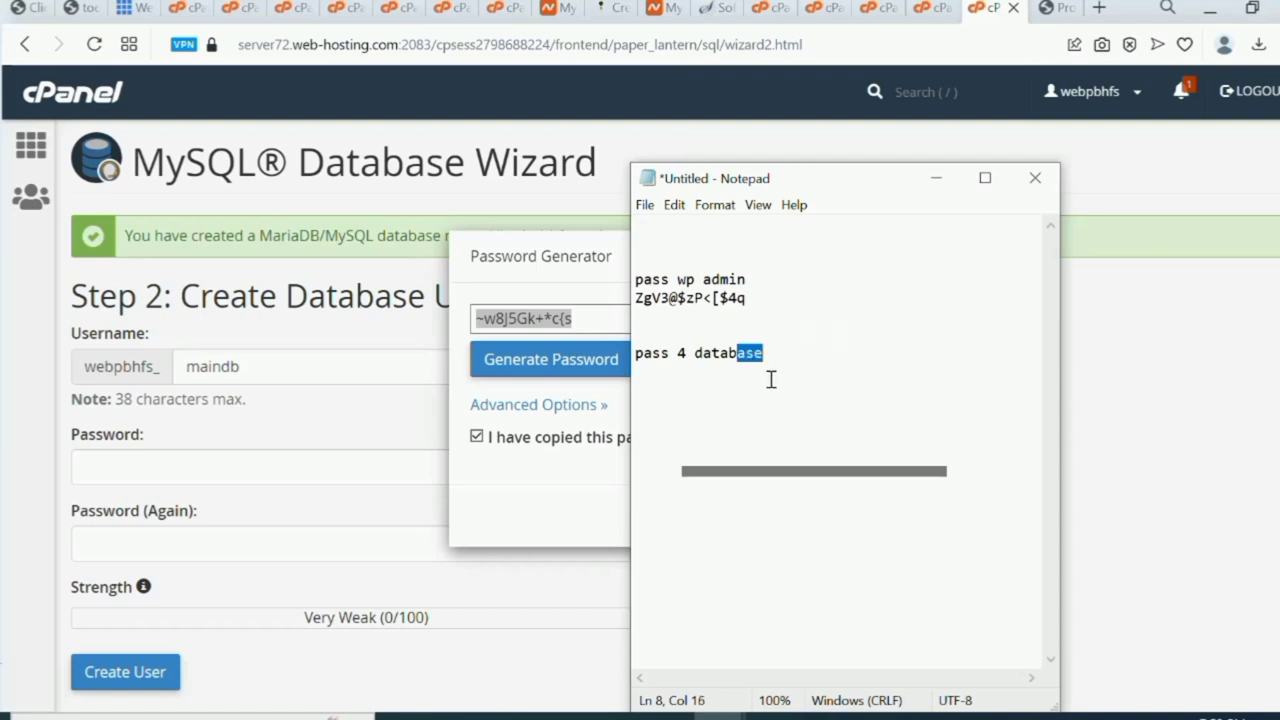
left_click(772, 380)
key("ctrl+v")
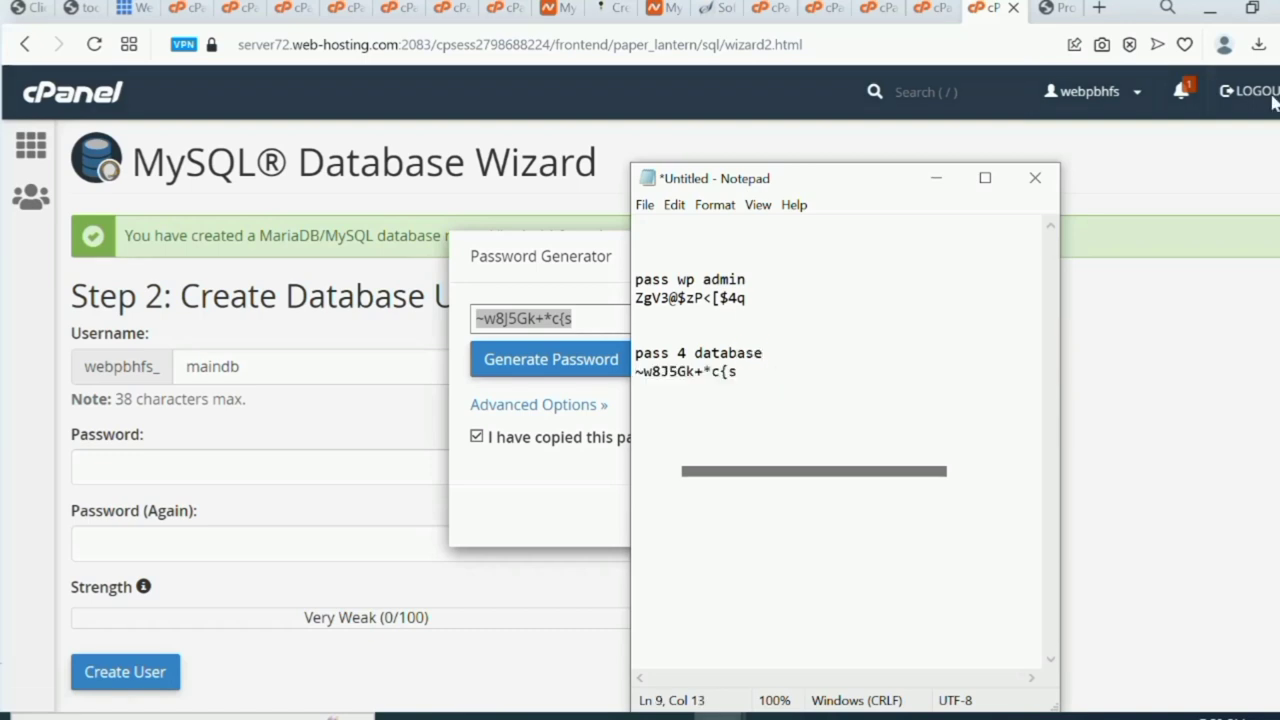
left_click(936, 178)
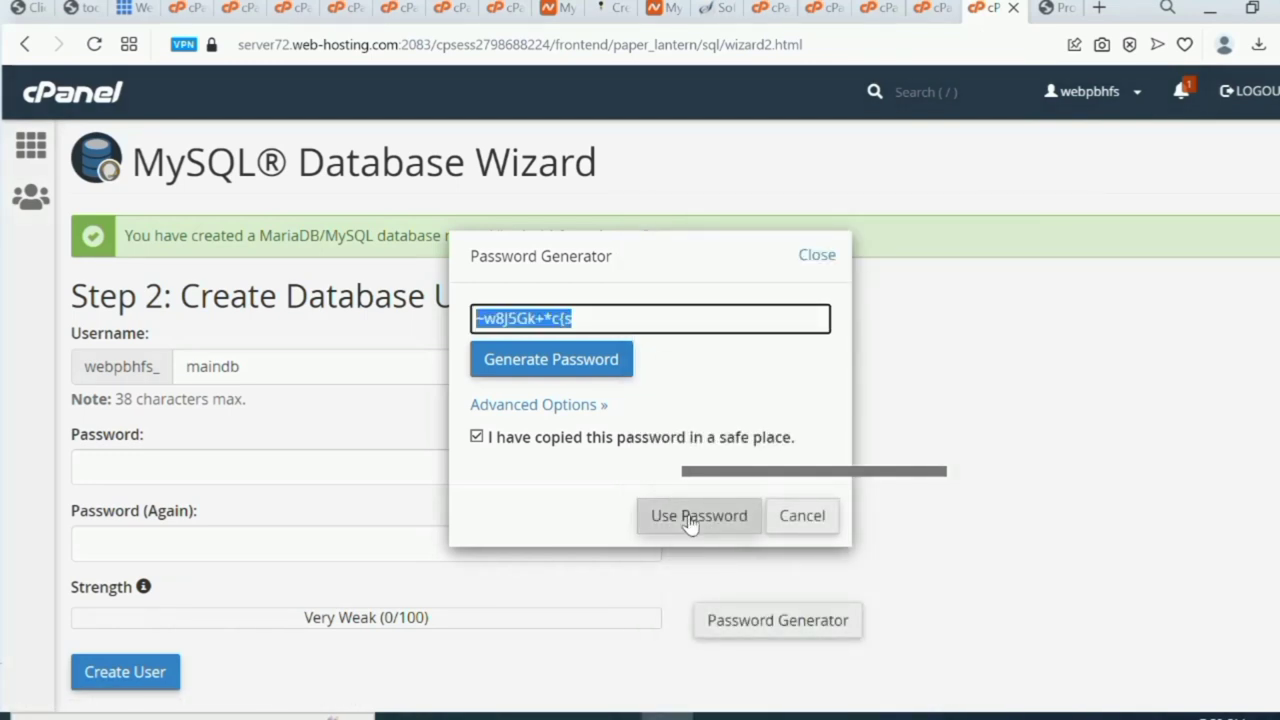
left_click(690, 516)
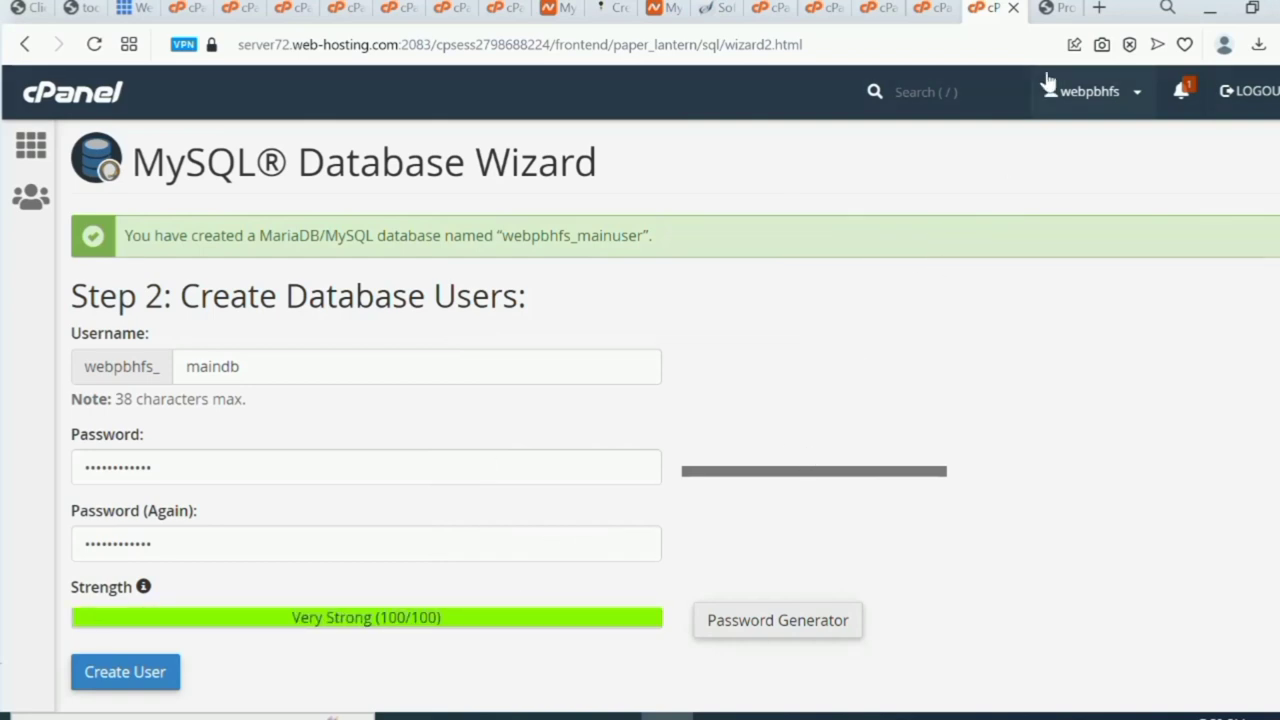
Paste the database password into the ProInvest installer's Password field and set Host name to localhost.
left_click(1057, 10)
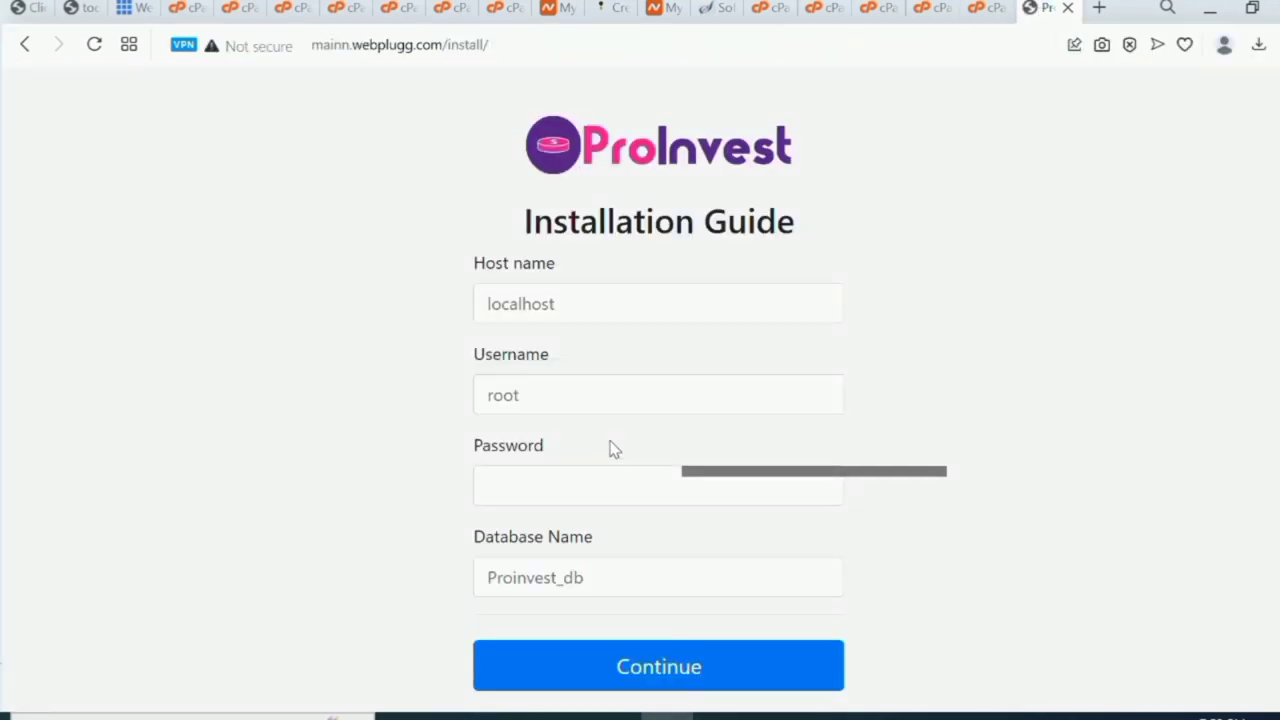
left_click(568, 490)
key("ctrl+v")
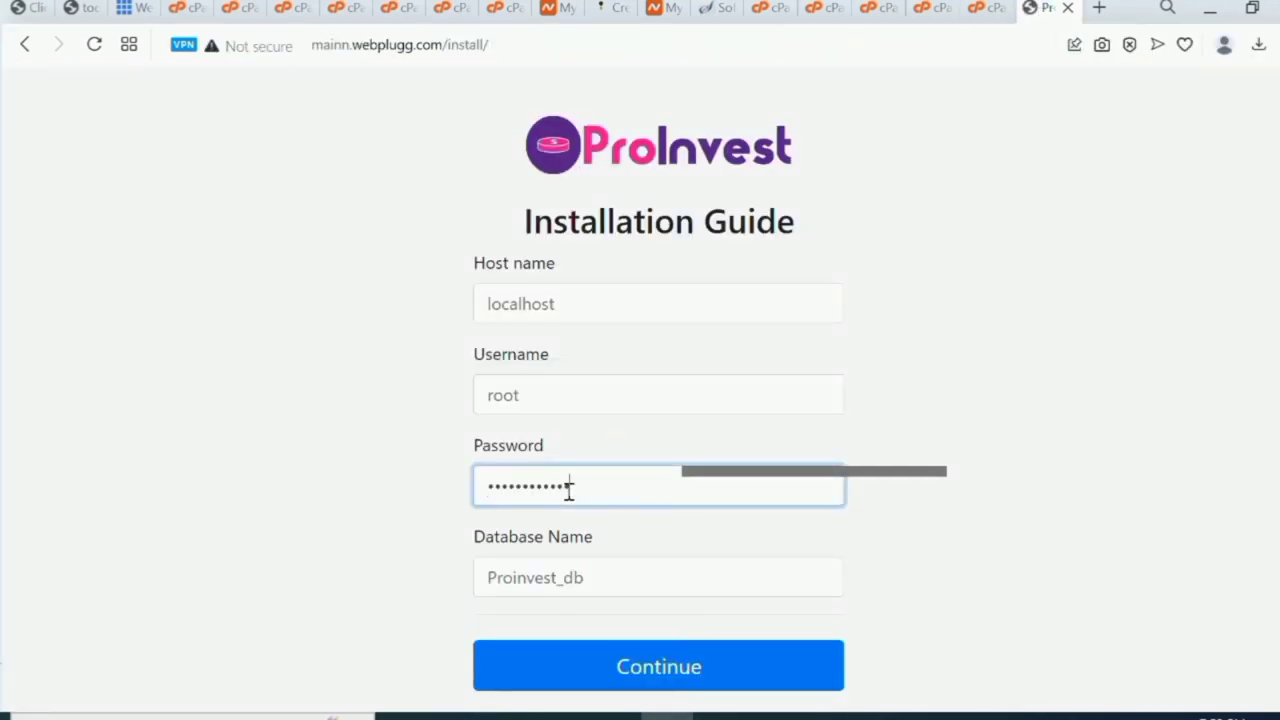
left_click(555, 307)
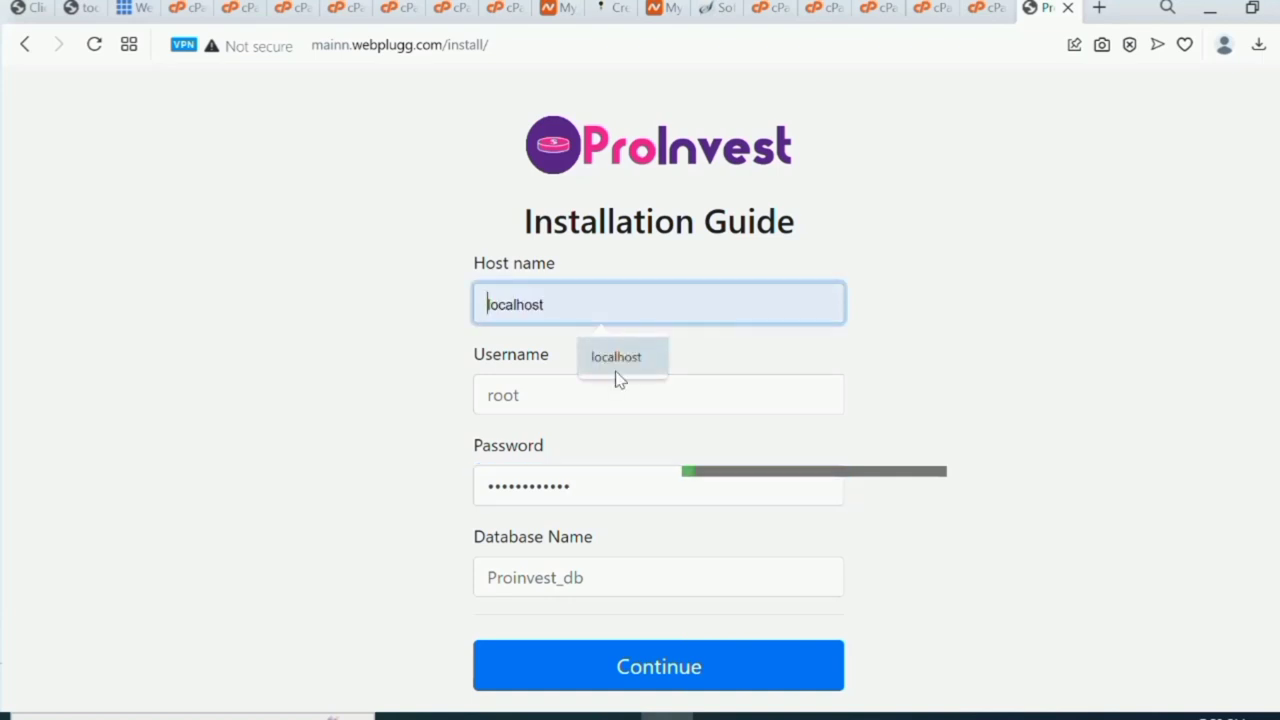
left_click(614, 370)
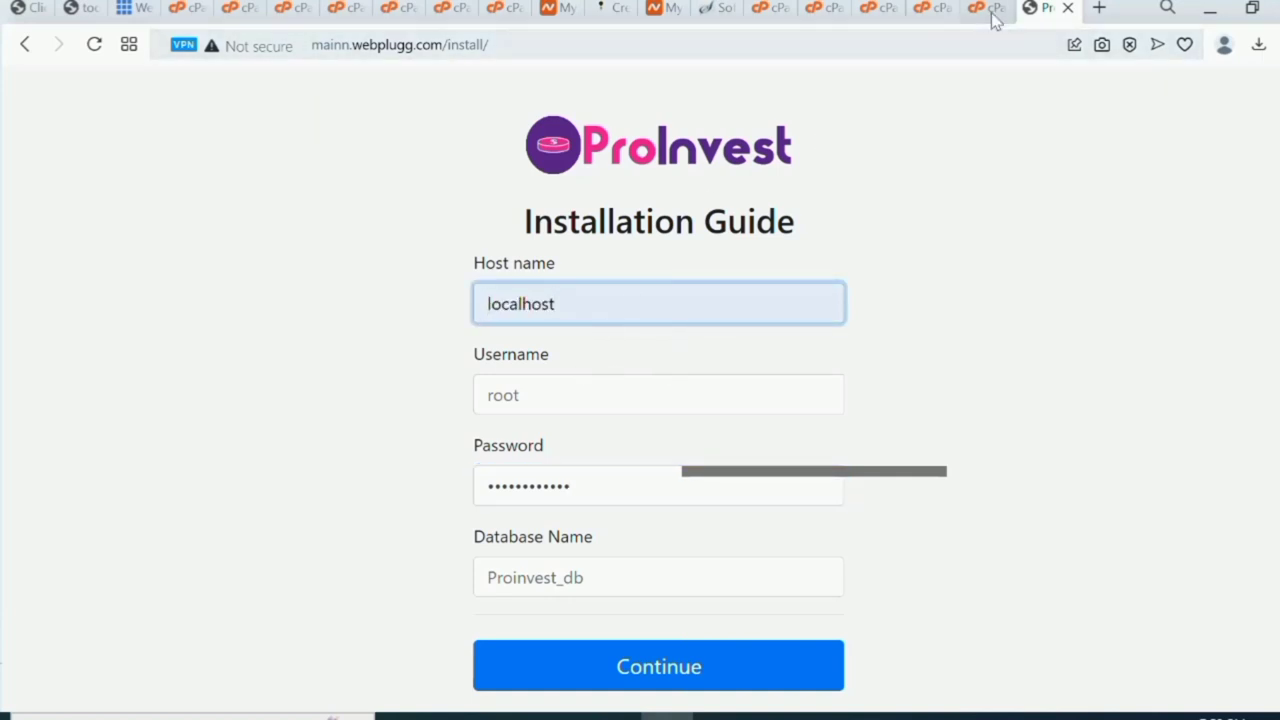
Create the maindb user and paste webpbhfs_maindb into the installer's Username field.
left_click(992, 10)
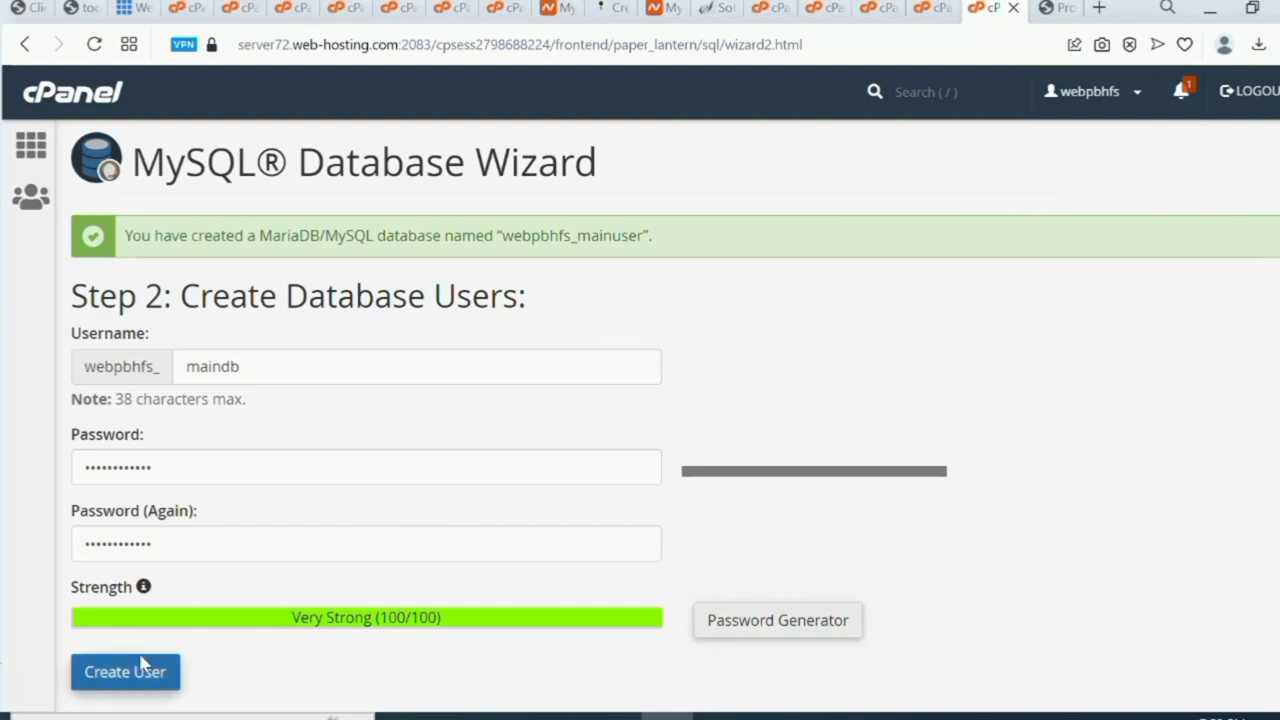
left_click(141, 679)
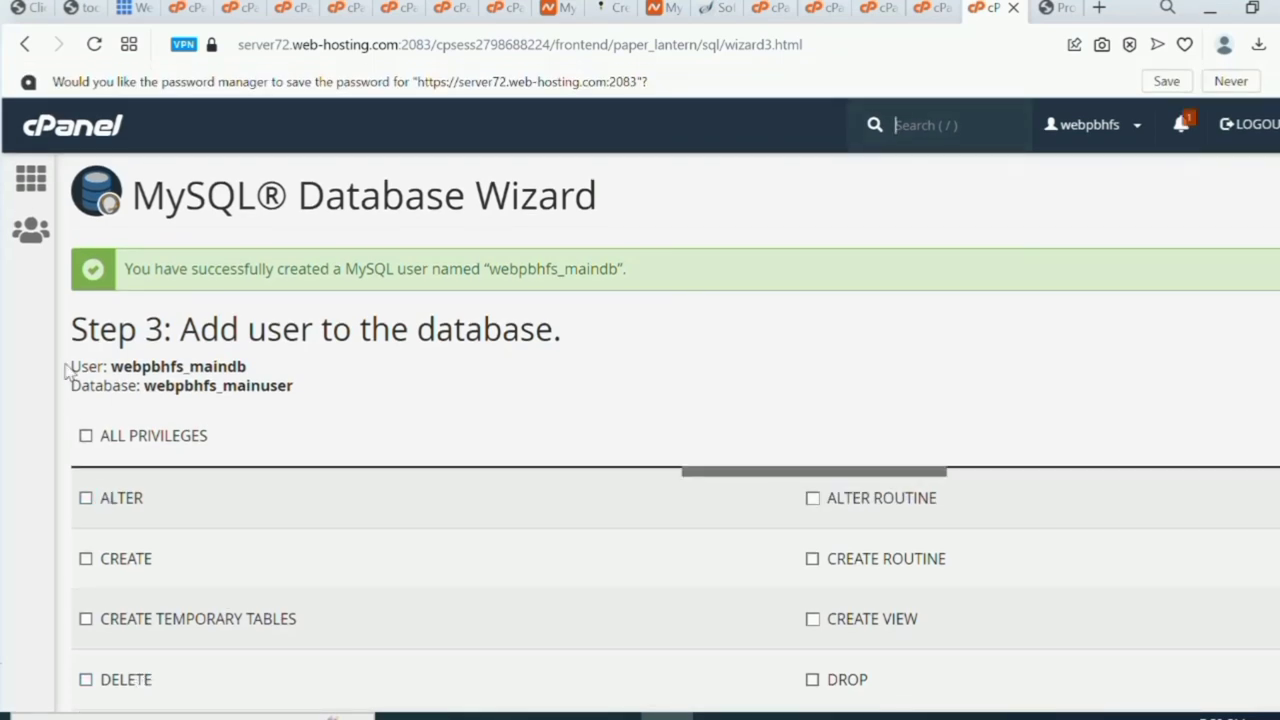
left_click_drag(109, 366, 247, 365)
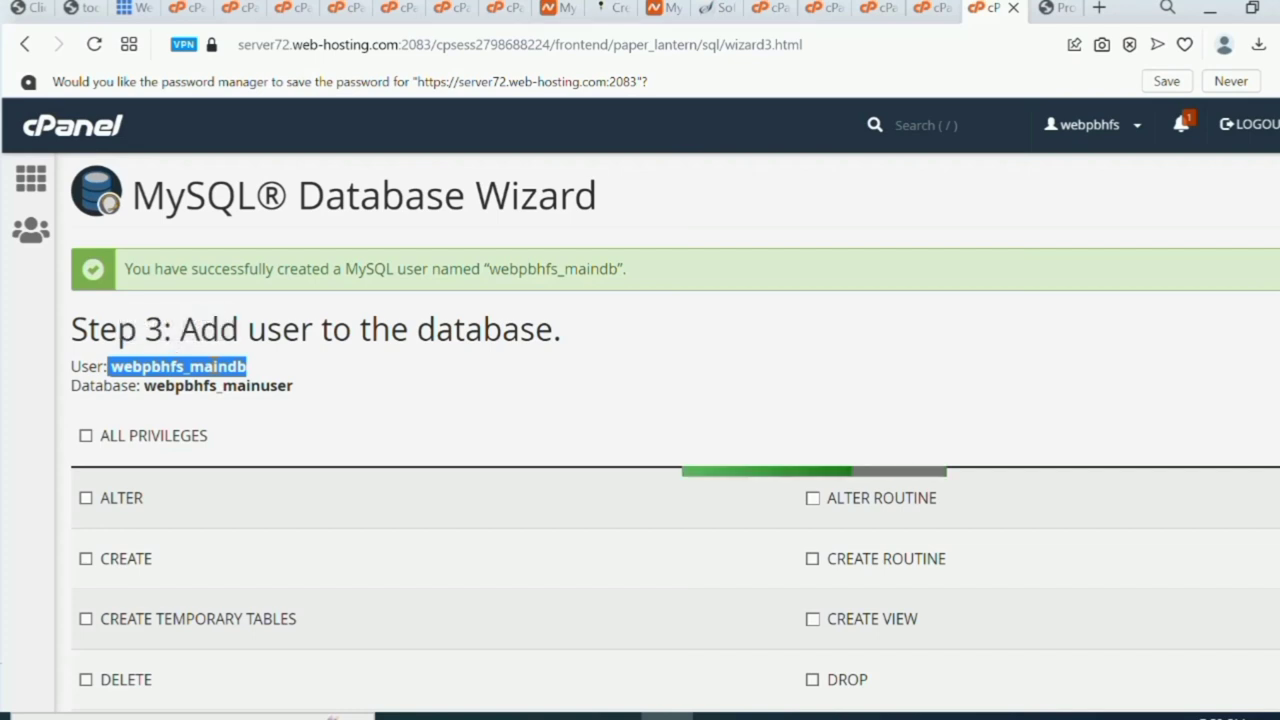
right_click(211, 366)
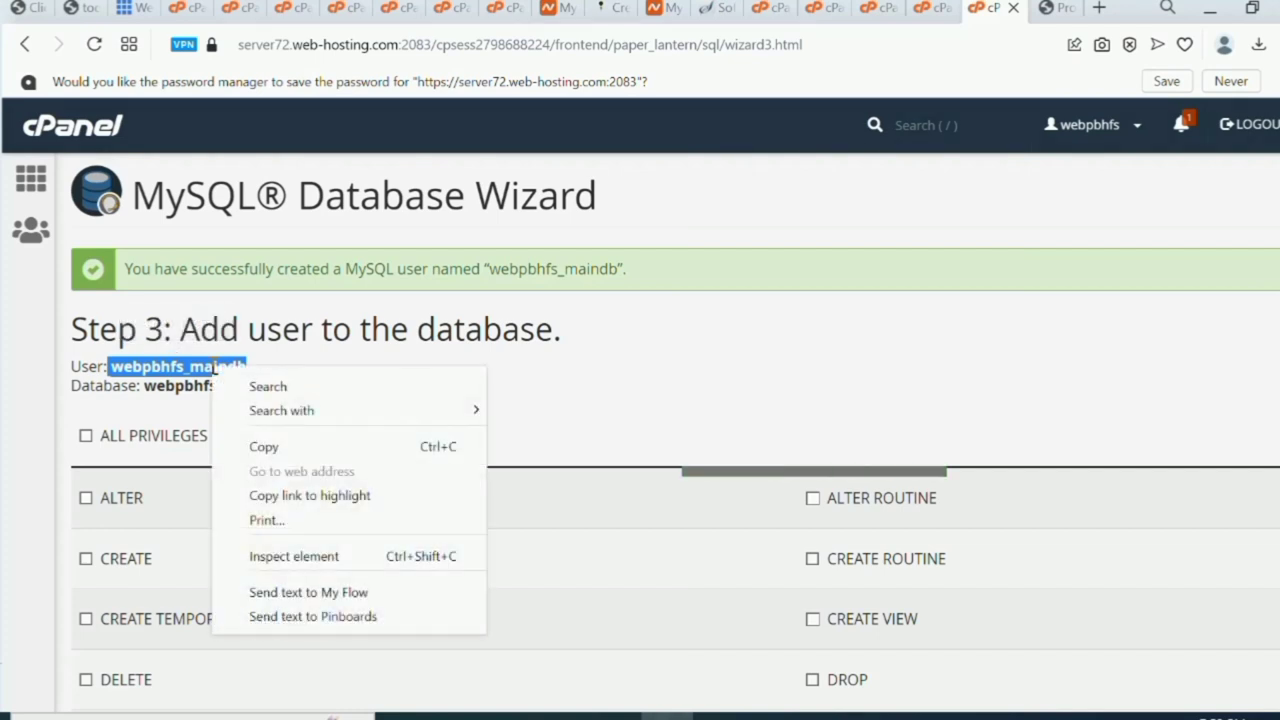
left_click(305, 447)
left_click(1058, 10)
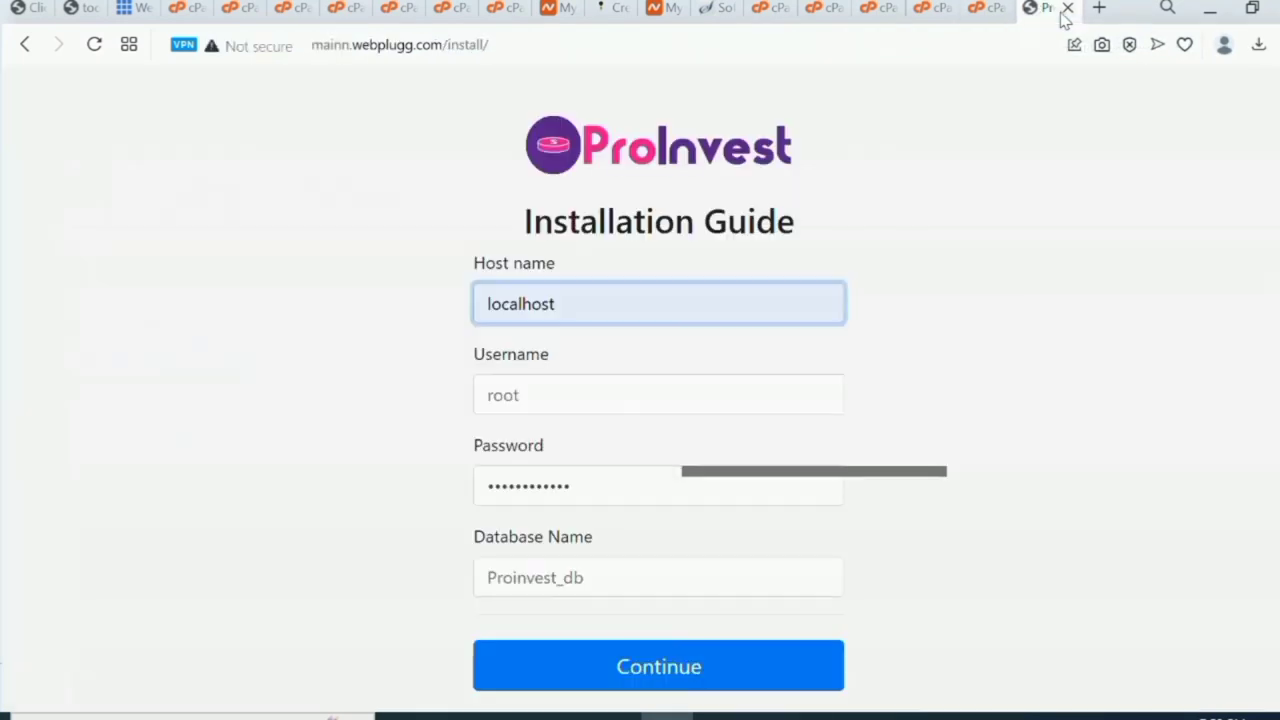
left_click(669, 405)
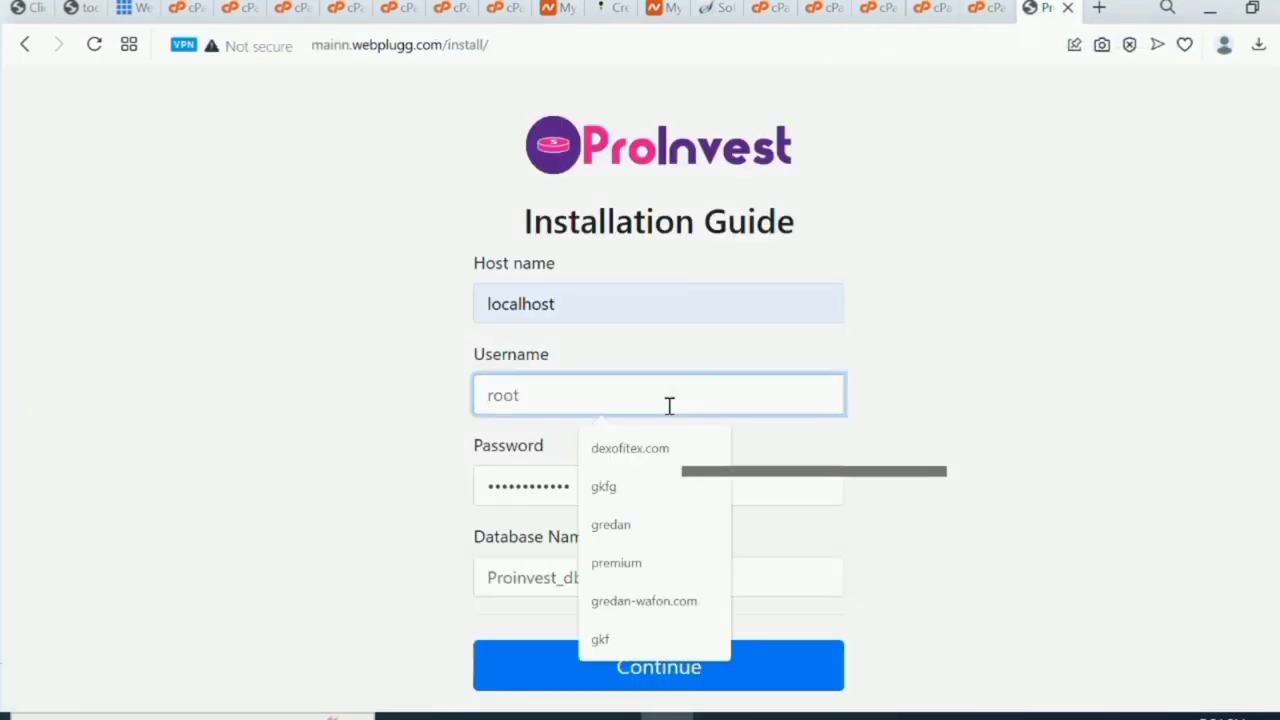
key("ctrl+v")
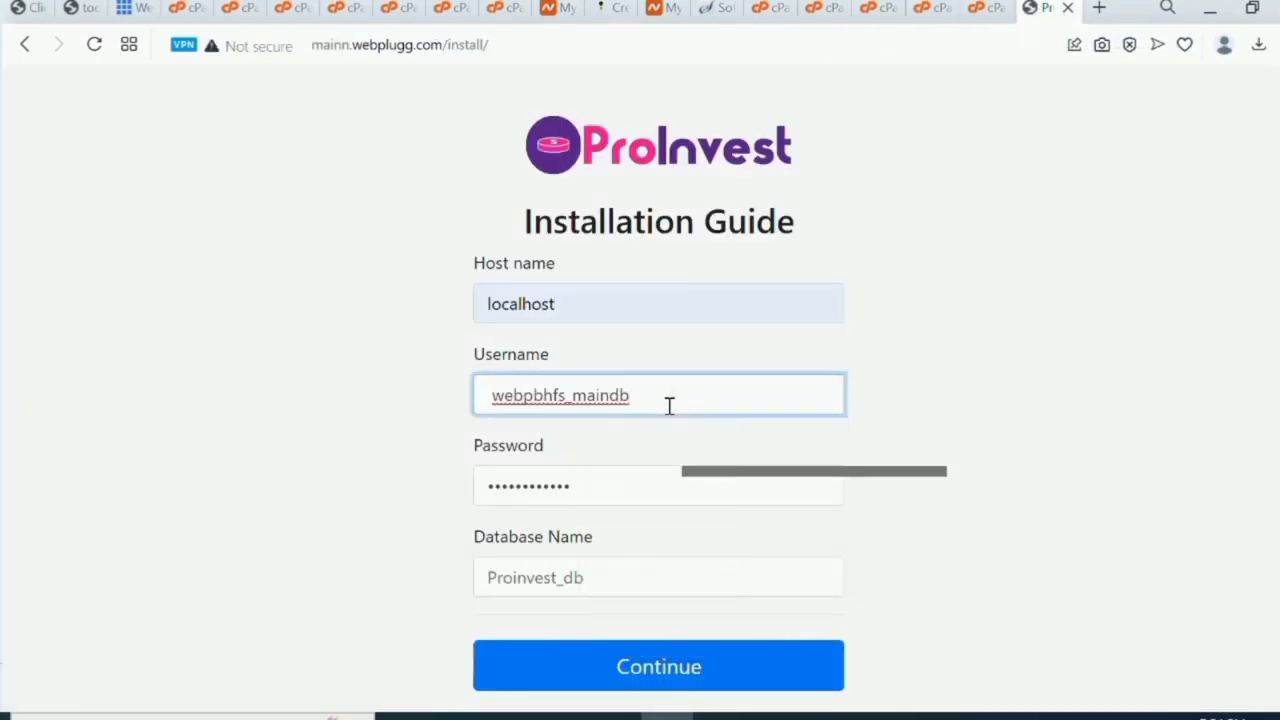
Copy webpbhfs_mainuser from the cPanel wizard into the installer's Database Name field.
left_click(638, 573)
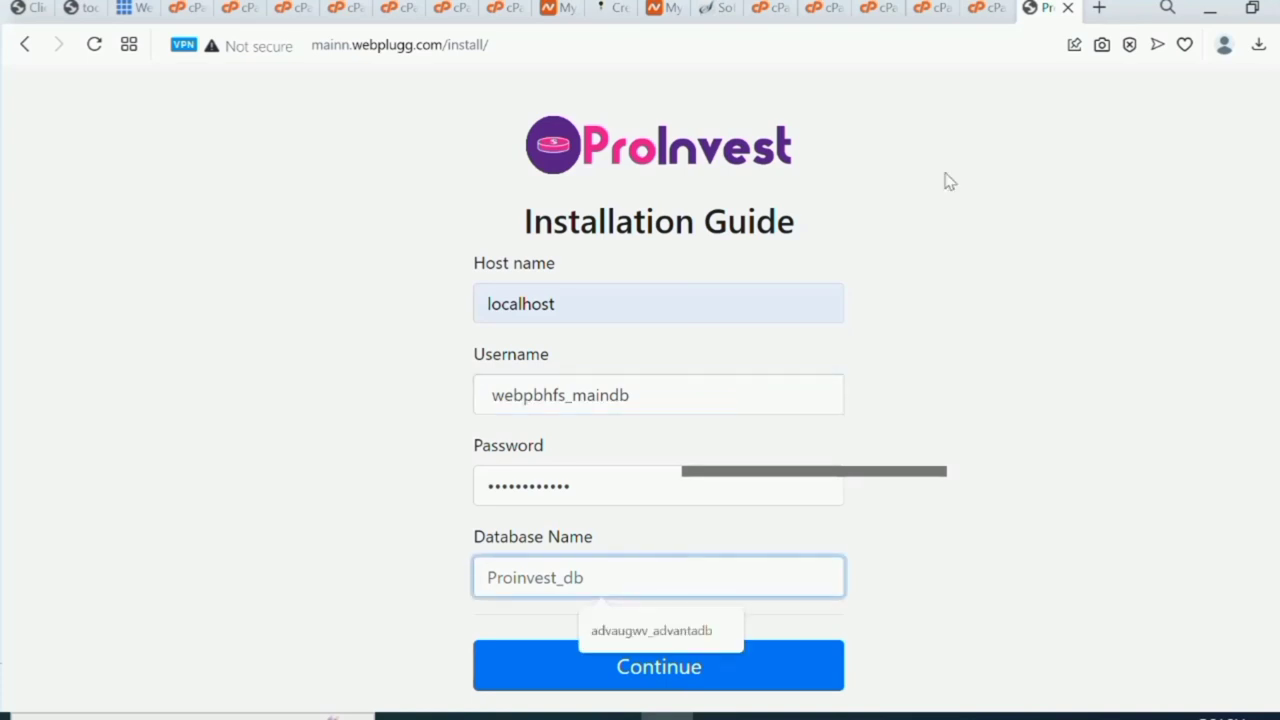
left_click(990, 15)
left_click(293, 354)
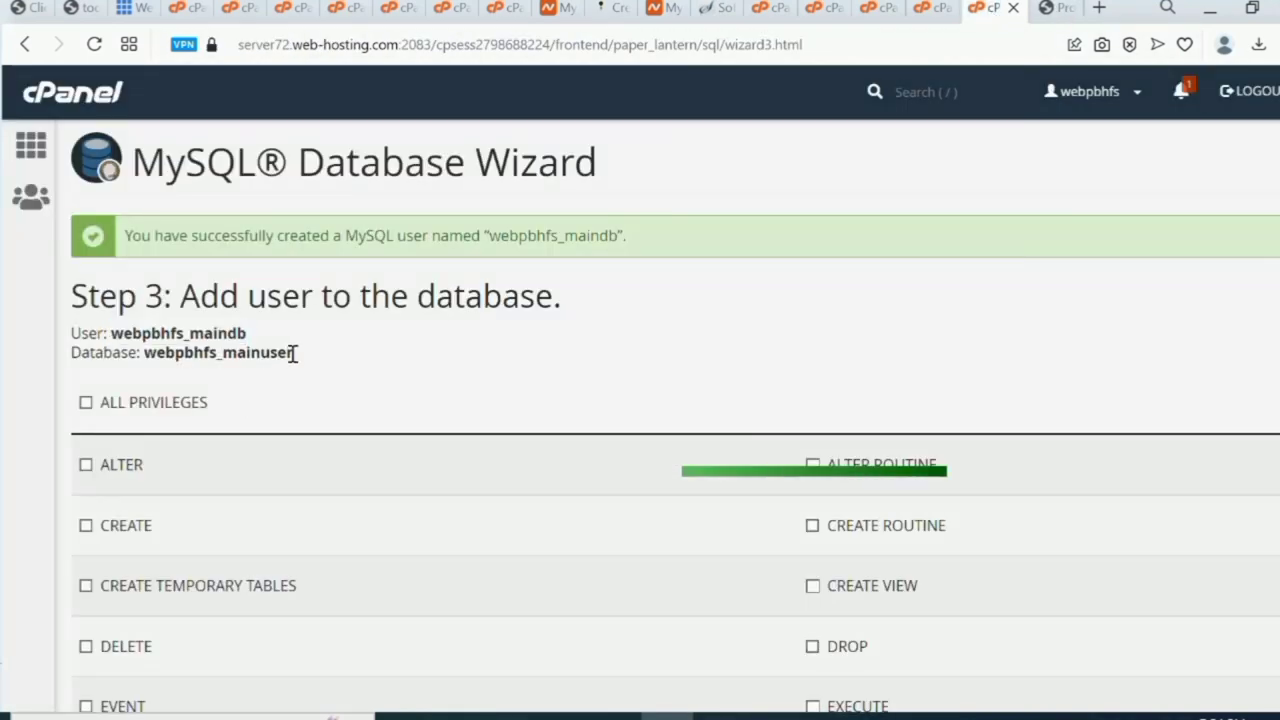
left_click_drag(293, 354, 145, 357)
right_click(157, 351)
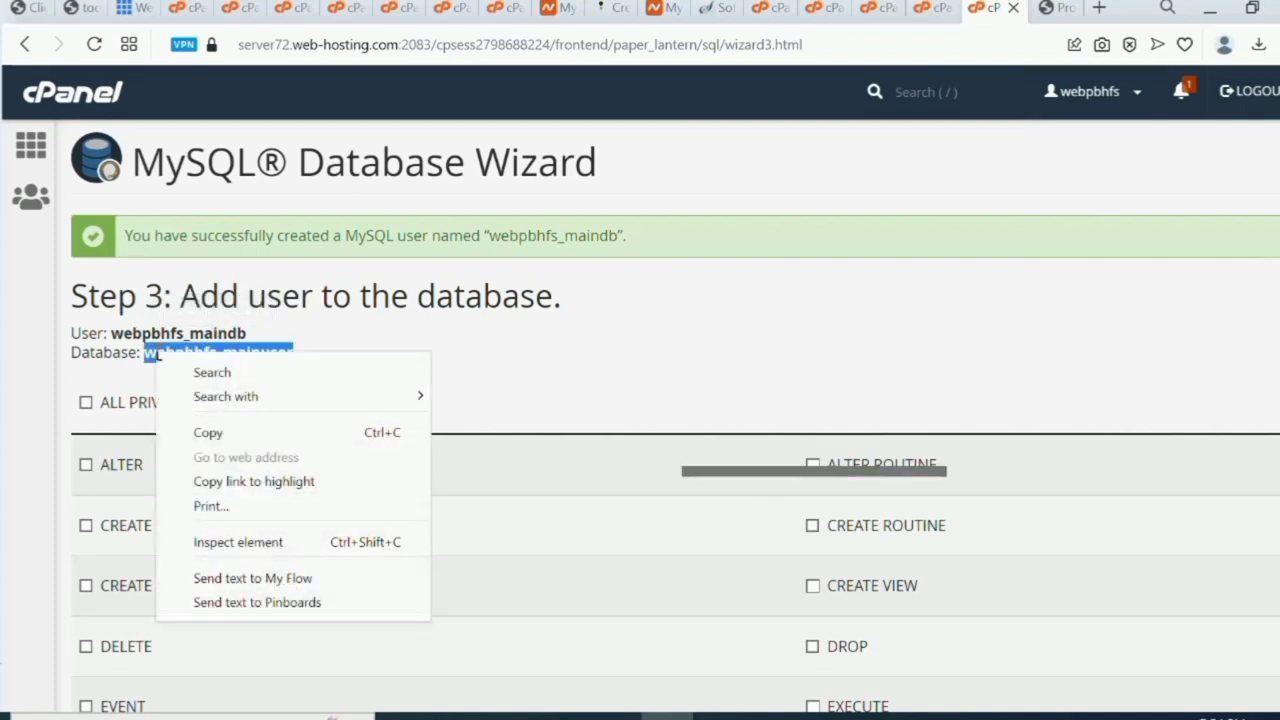
left_click(254, 436)
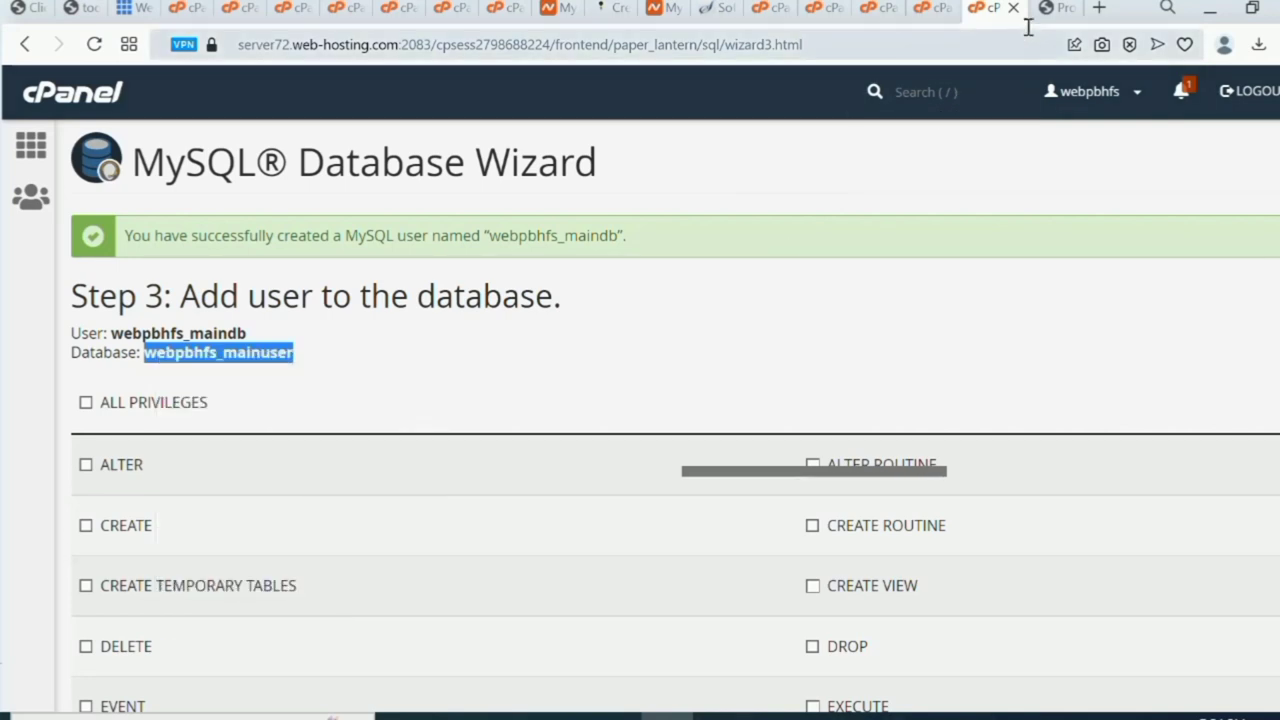
left_click(1062, 16)
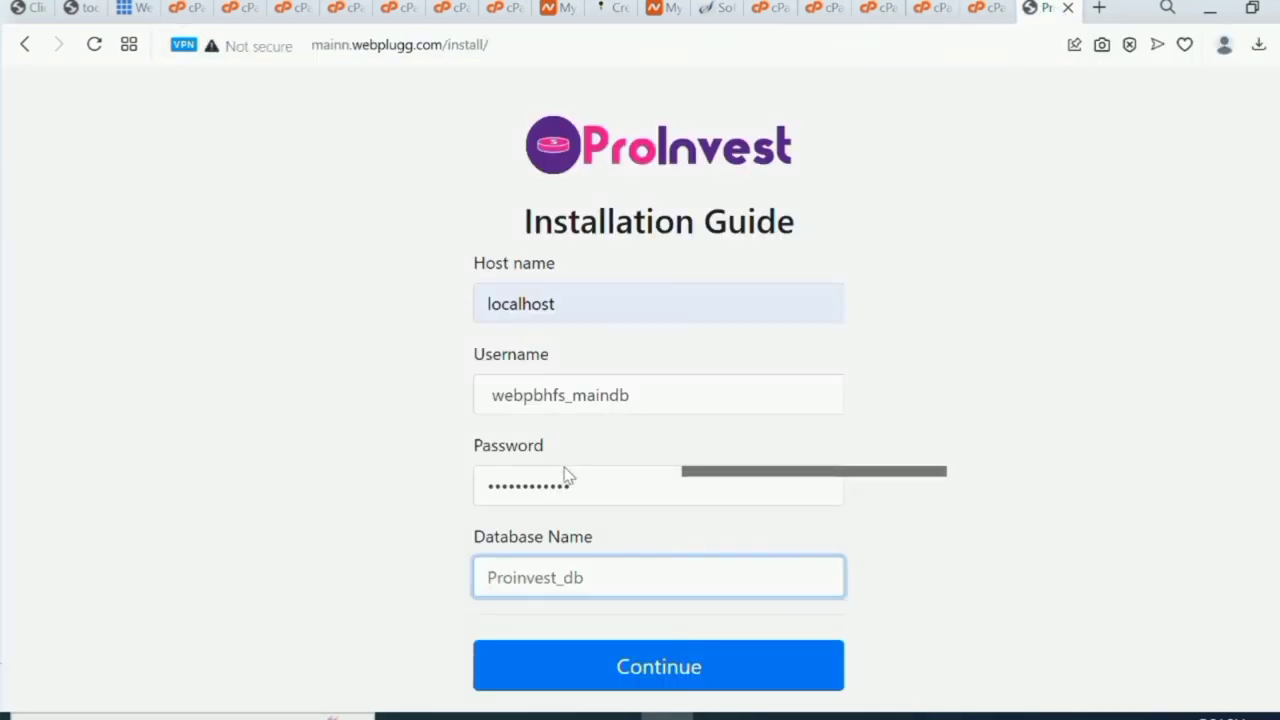
left_click(586, 580)
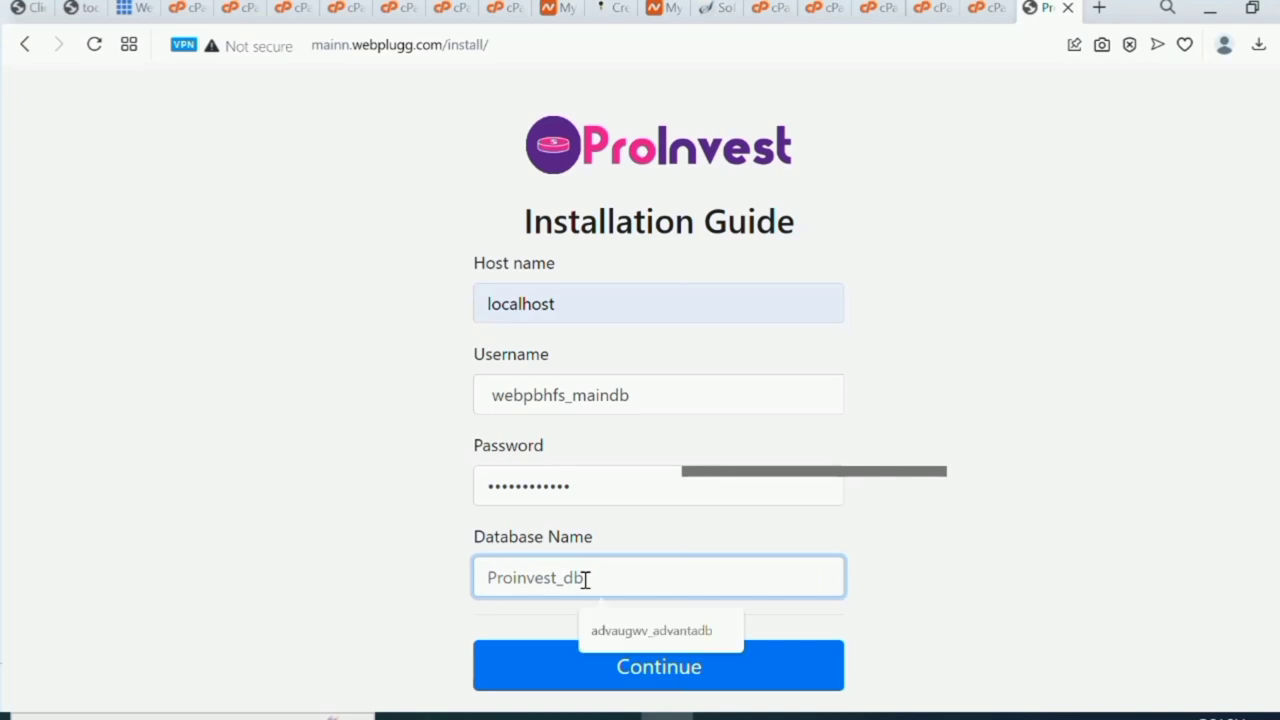
key("ctrl+v")
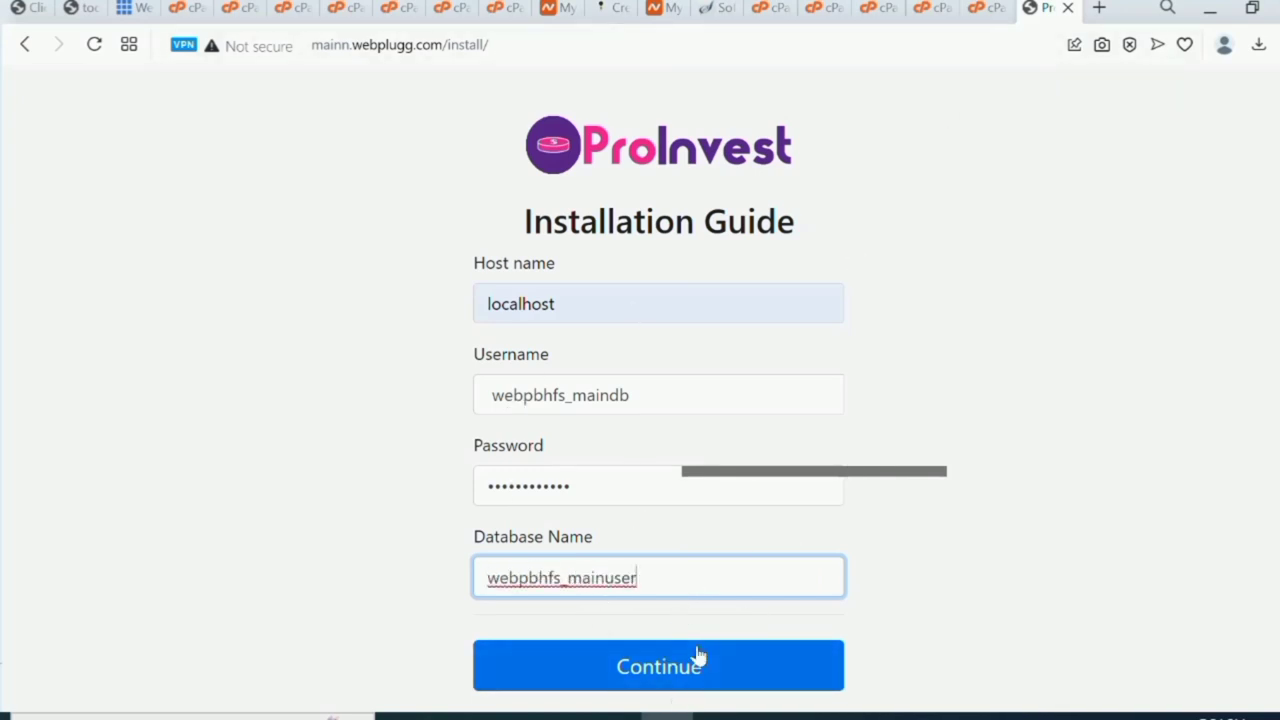
Grant webpbhfs_maindb ALL PRIVILEGES and copy the User and Database lines.
left_click(992, 14)
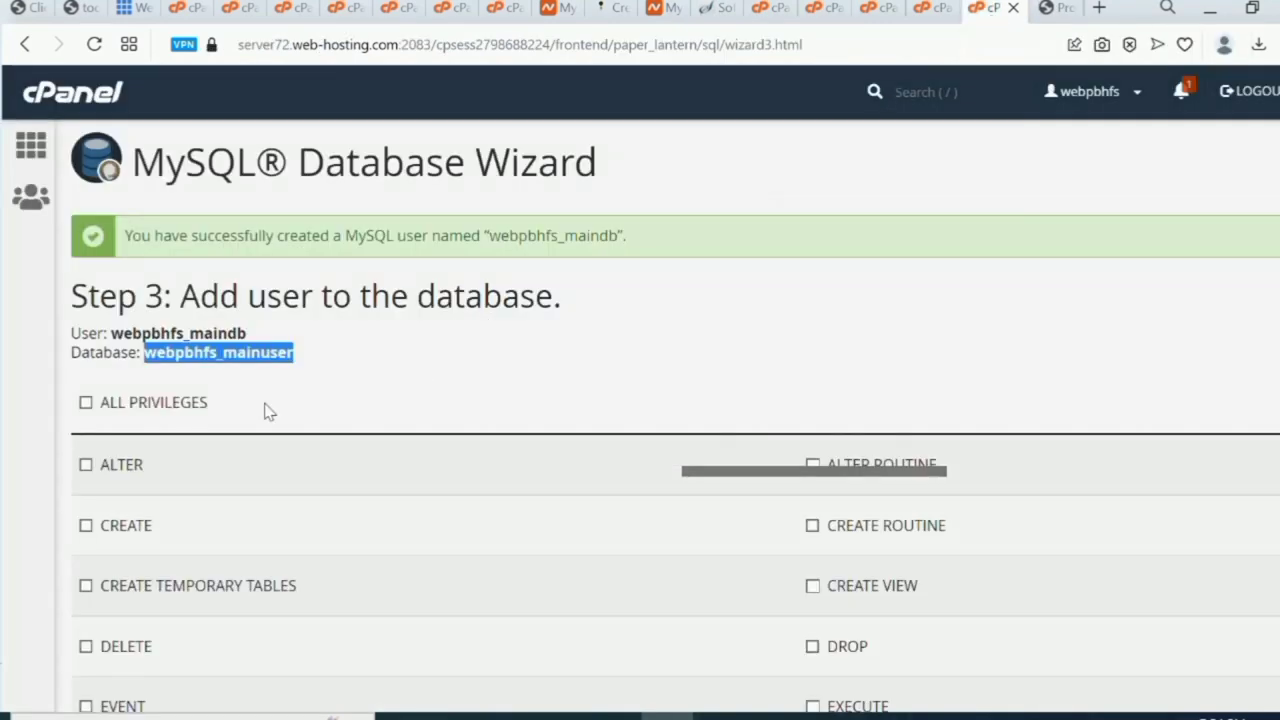
left_click(85, 402)
left_click_drag(70, 332, 293, 354)
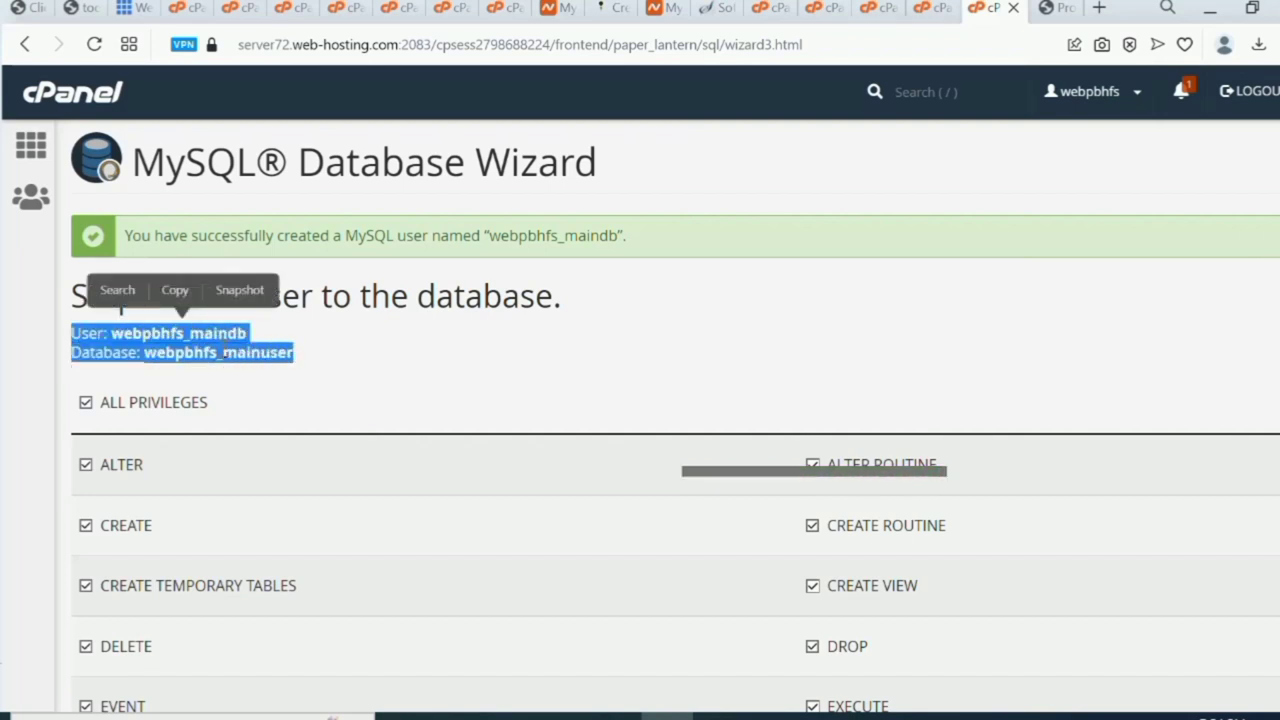
right_click(221, 347)
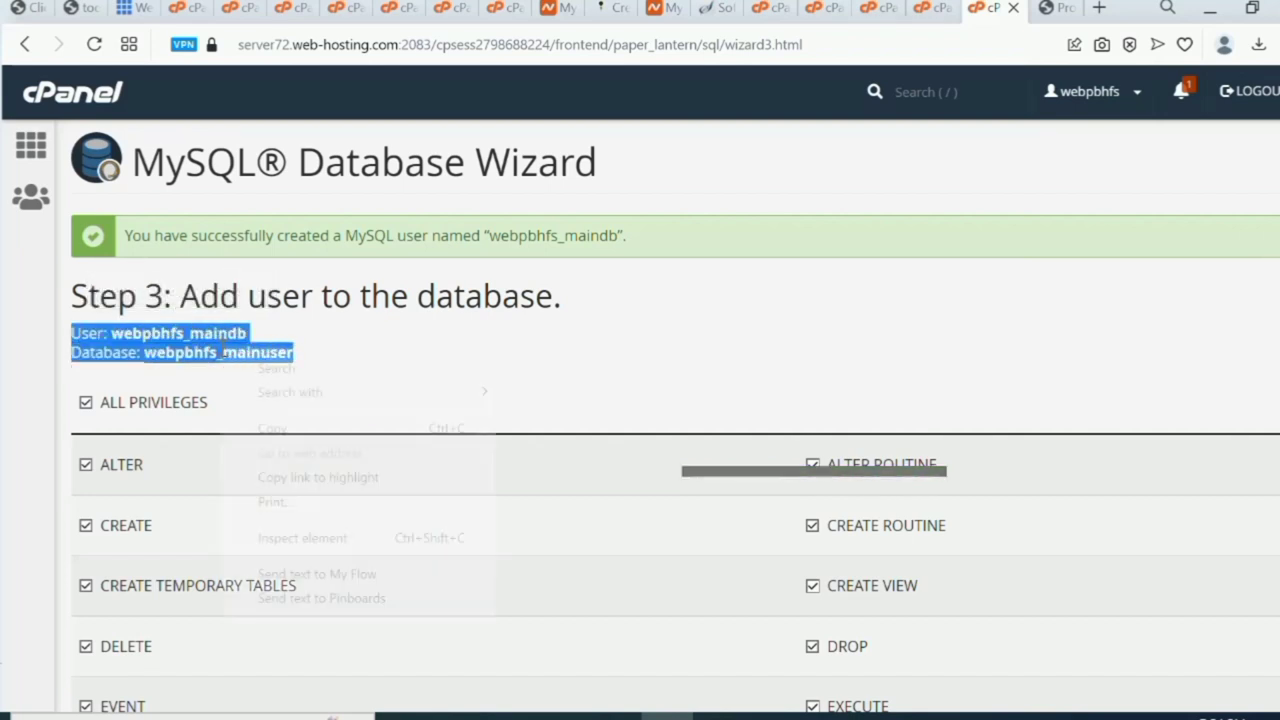
left_click(310, 430)
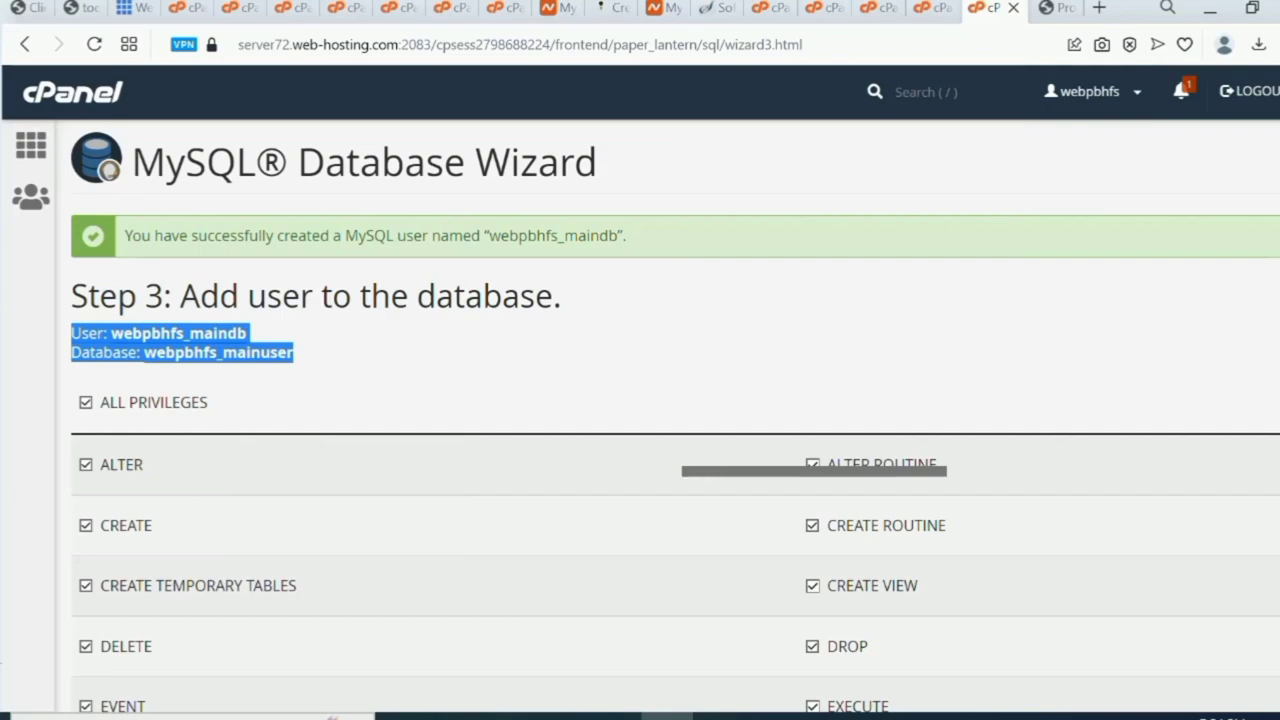
Paste the user and database names into the notes and advance to Step 4 of the wizard.
mouse_move(715, 714)
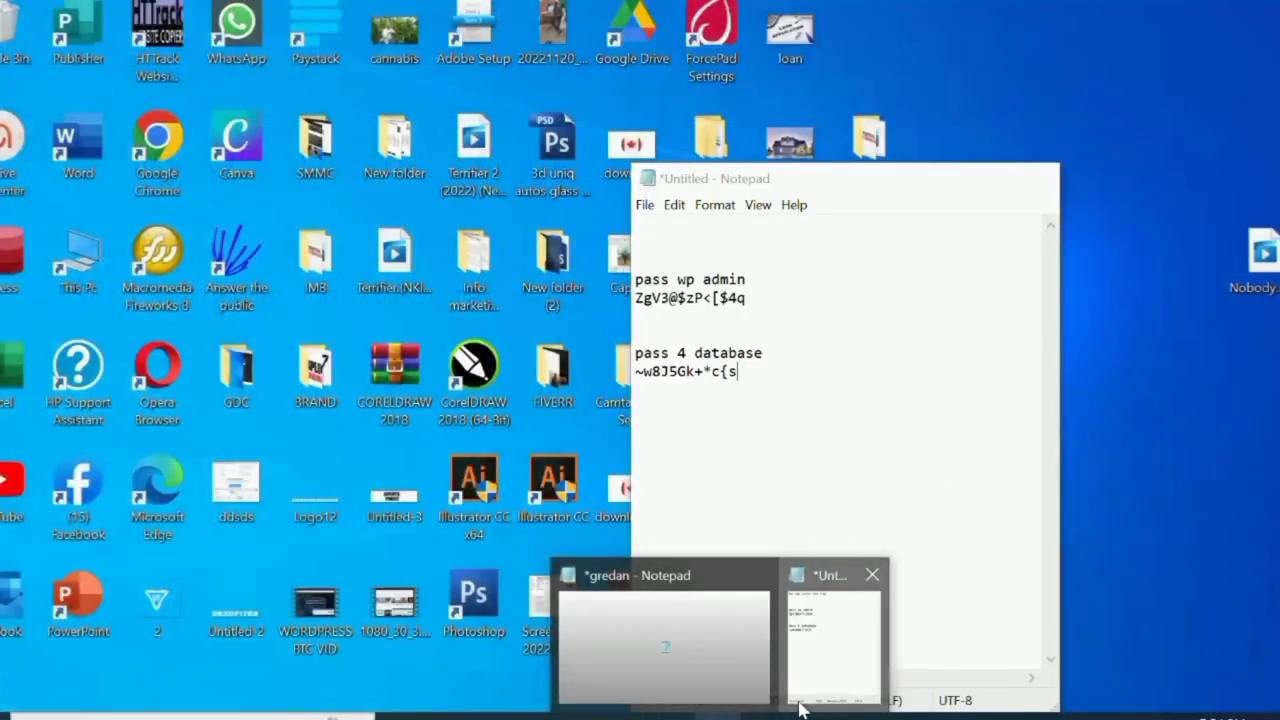
left_click(800, 704)
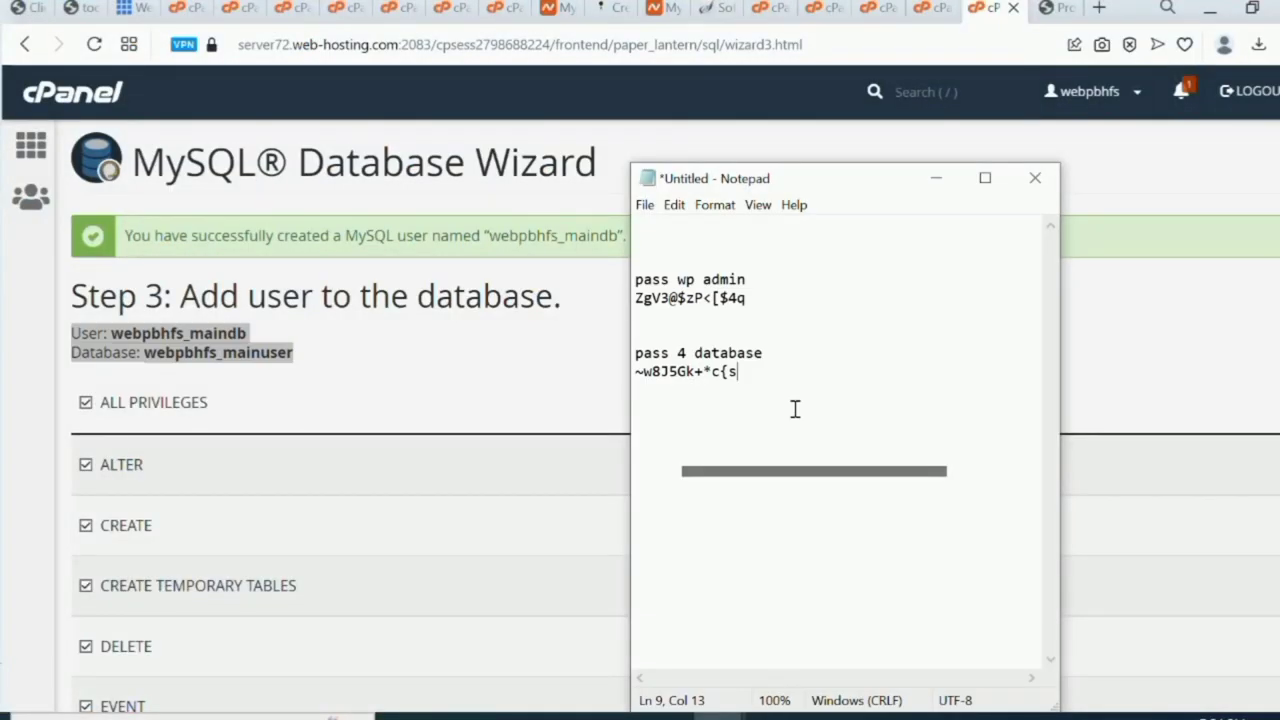
key("Return")
key("ctrl+v")
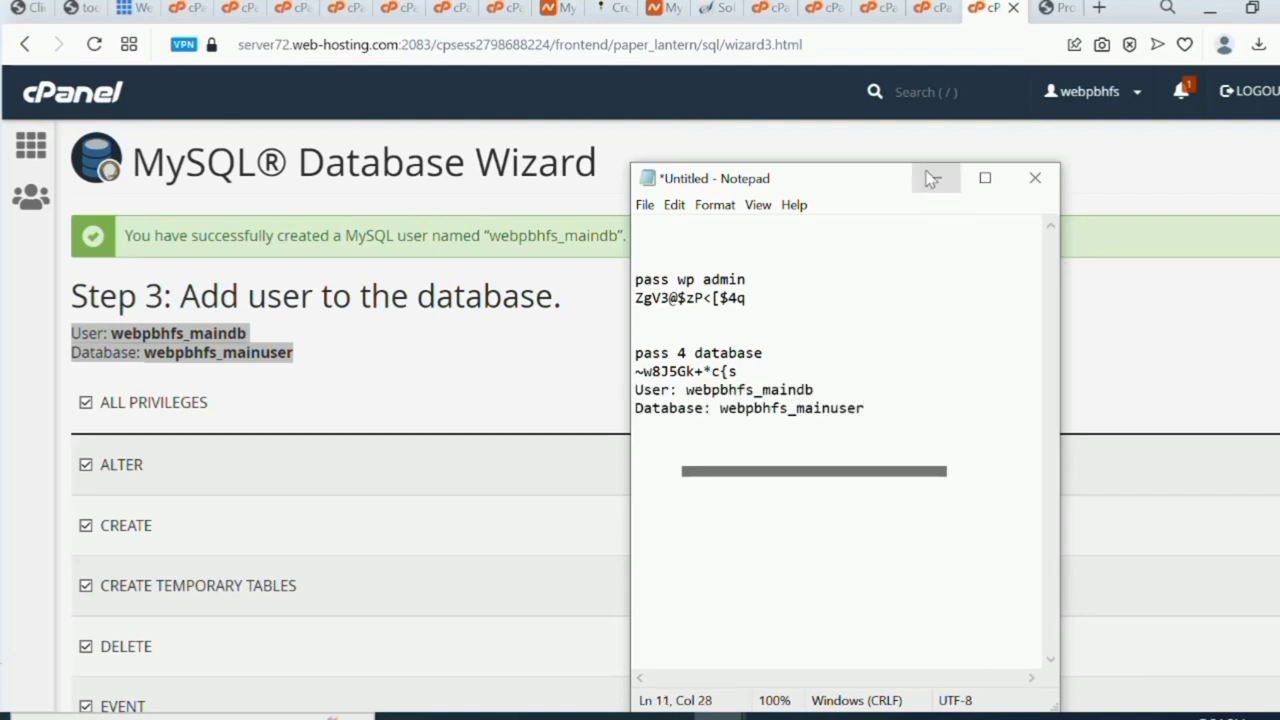
left_click(932, 178)
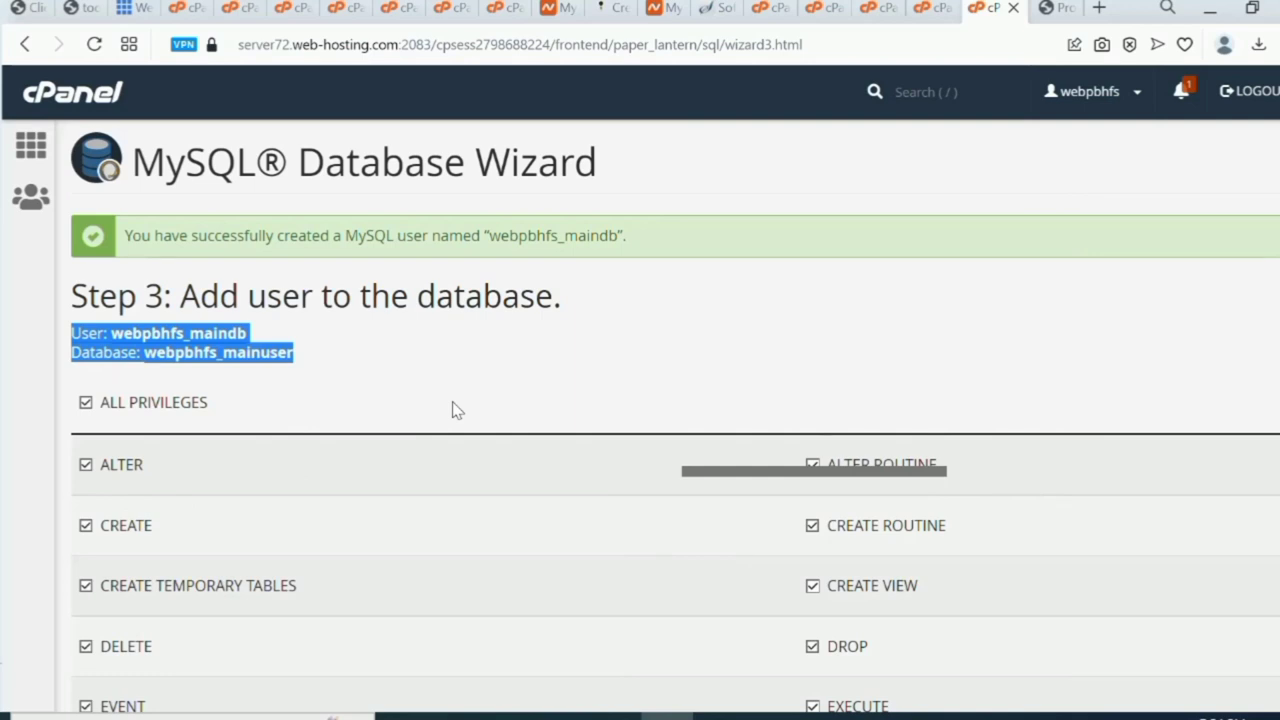
scroll(455, 410, "down", 5)
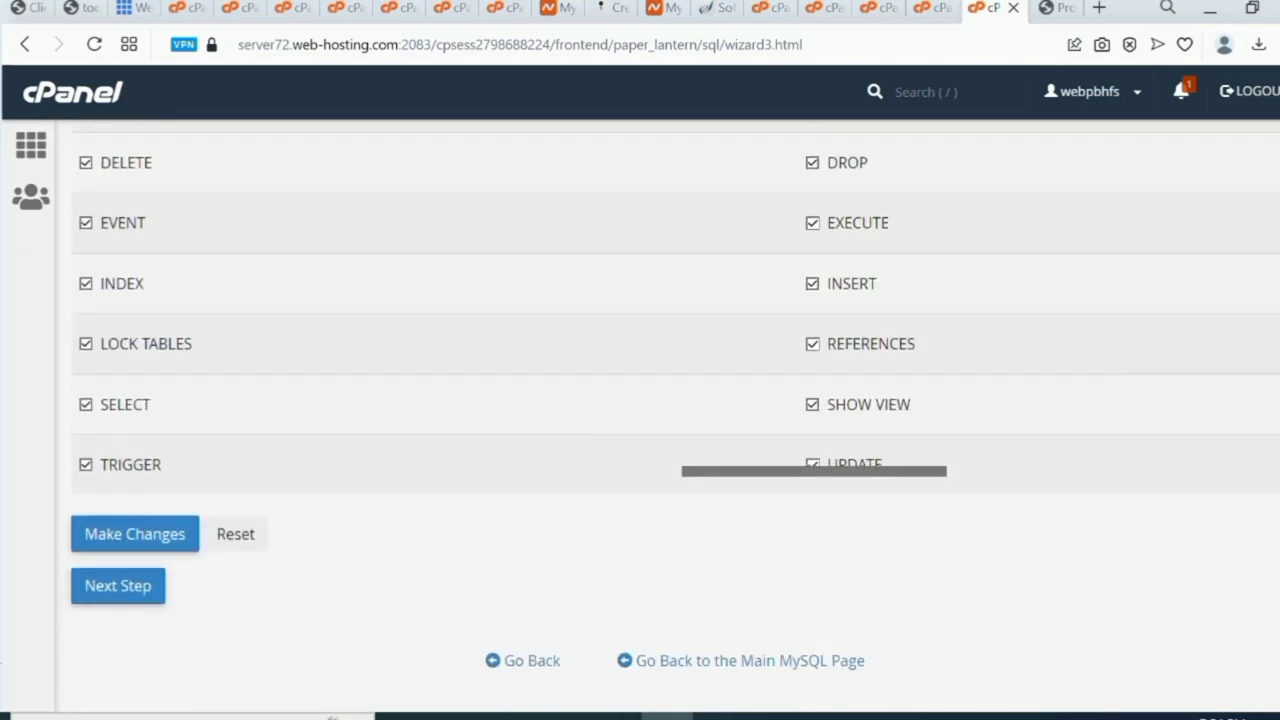
left_click(98, 587)
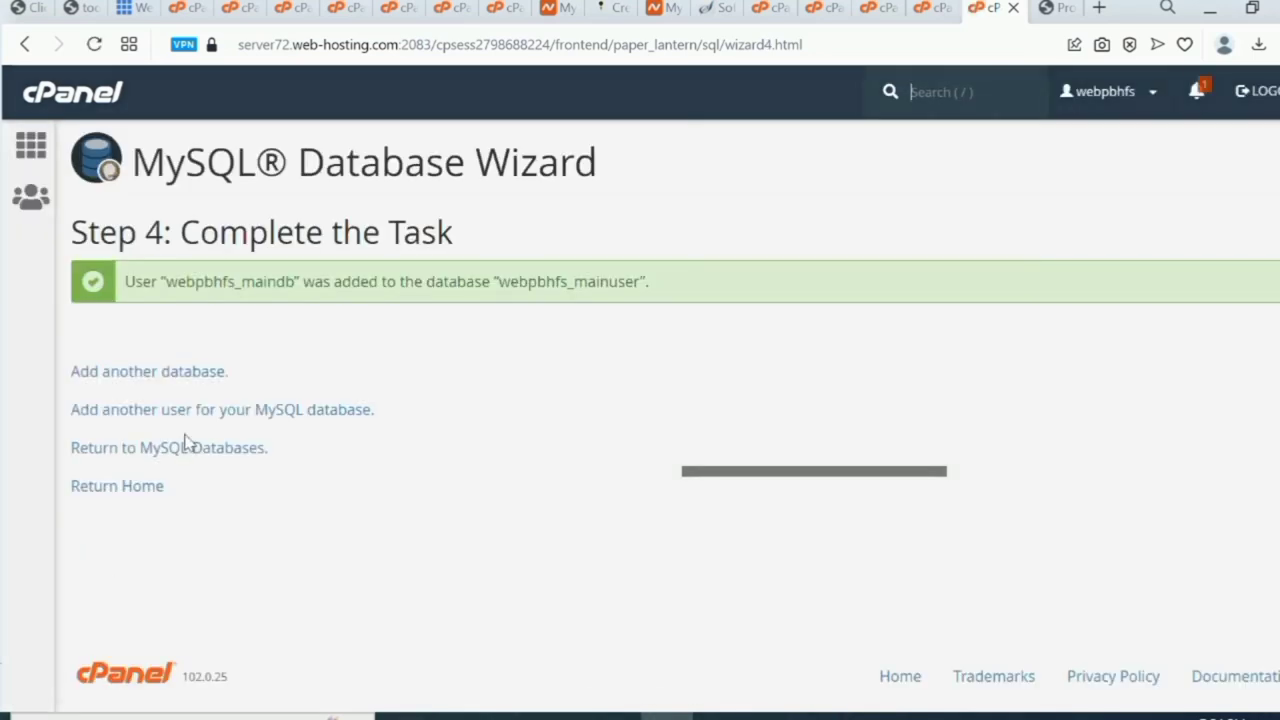
Submit the database details in the ProInvest installer and continue to the mainn.webplugg.com homepage.
left_click(1060, 10)
left_click(572, 666)
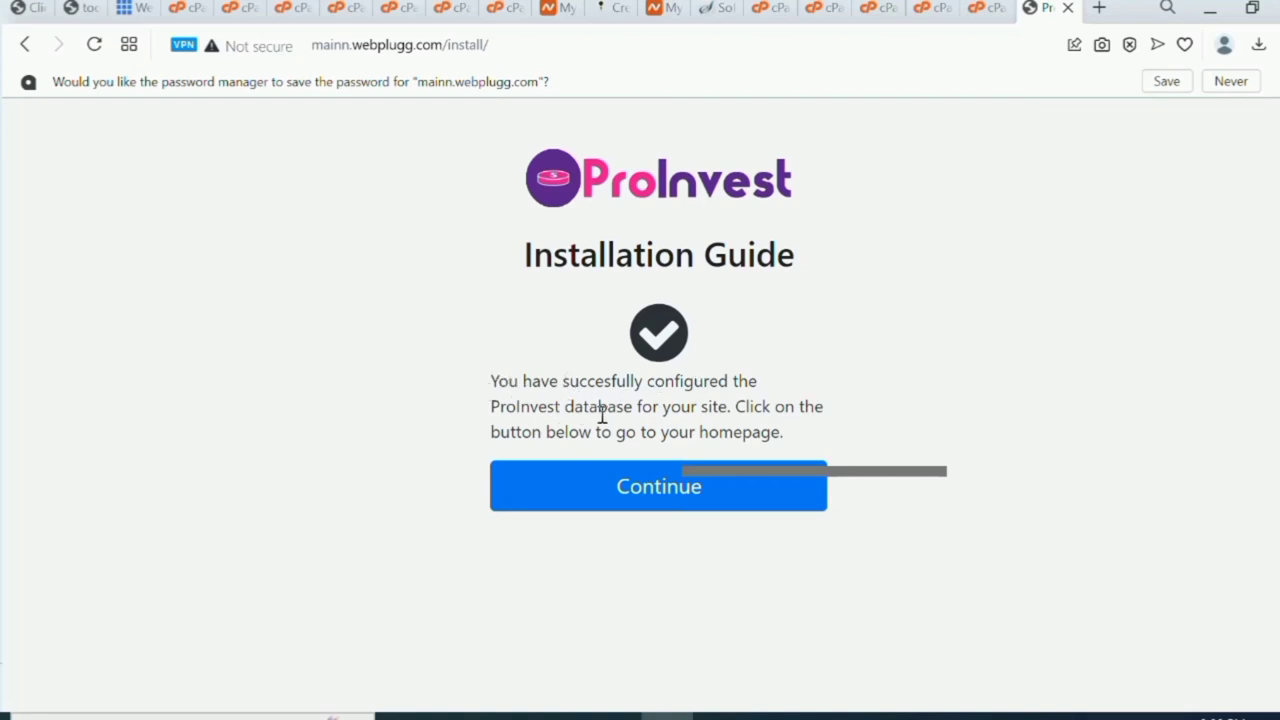
left_click(670, 488)
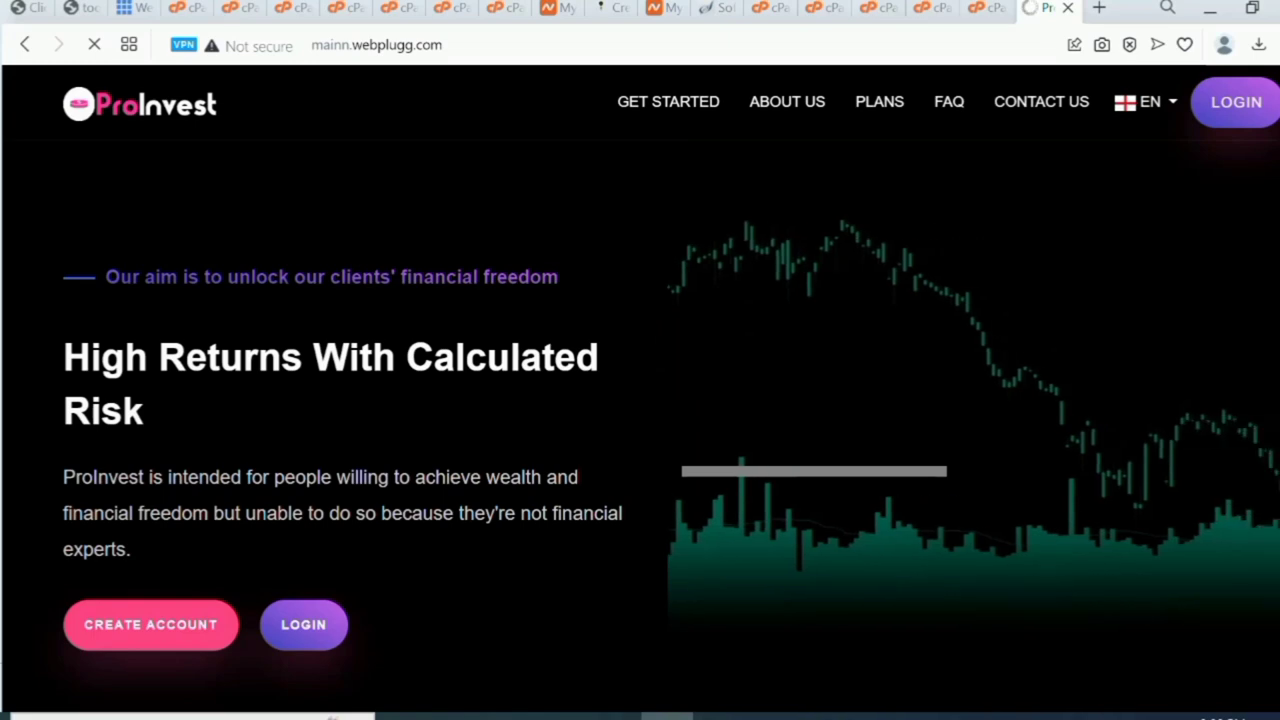
Scroll the homepage down to the contact form and back up to the top.
scroll(640, 400, "down", 7)
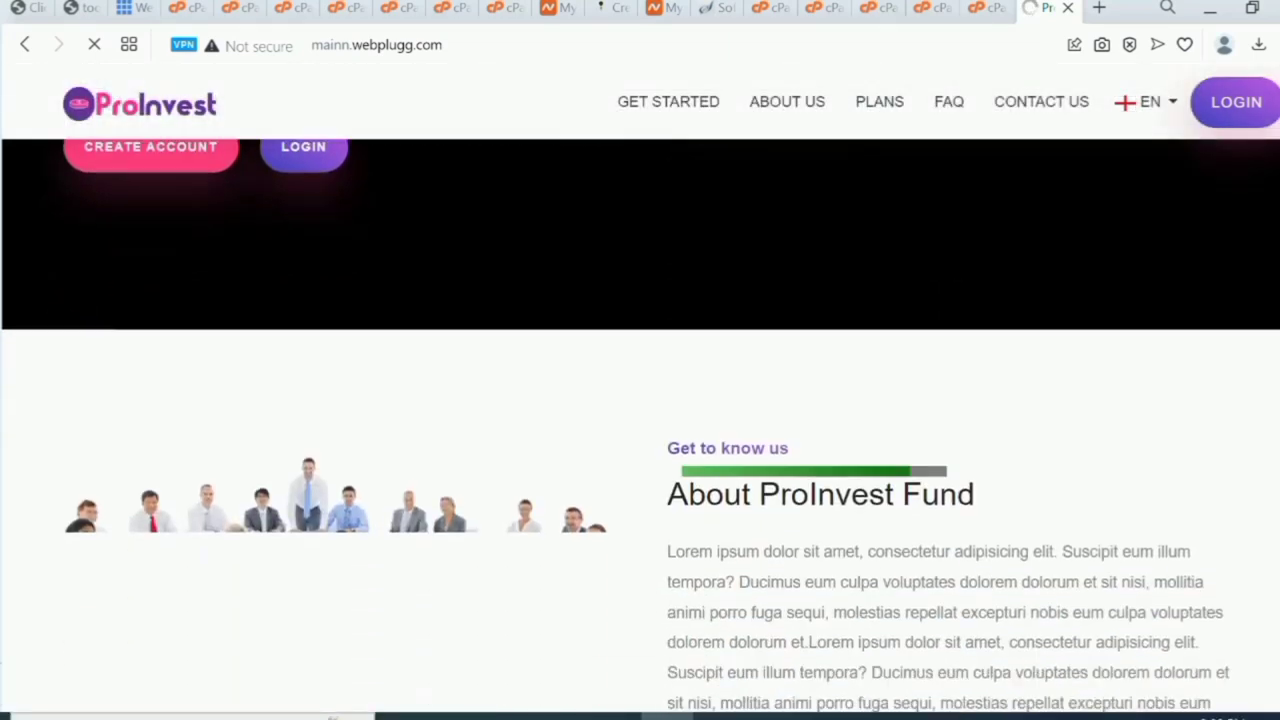
scroll(640, 400, "down", 15)
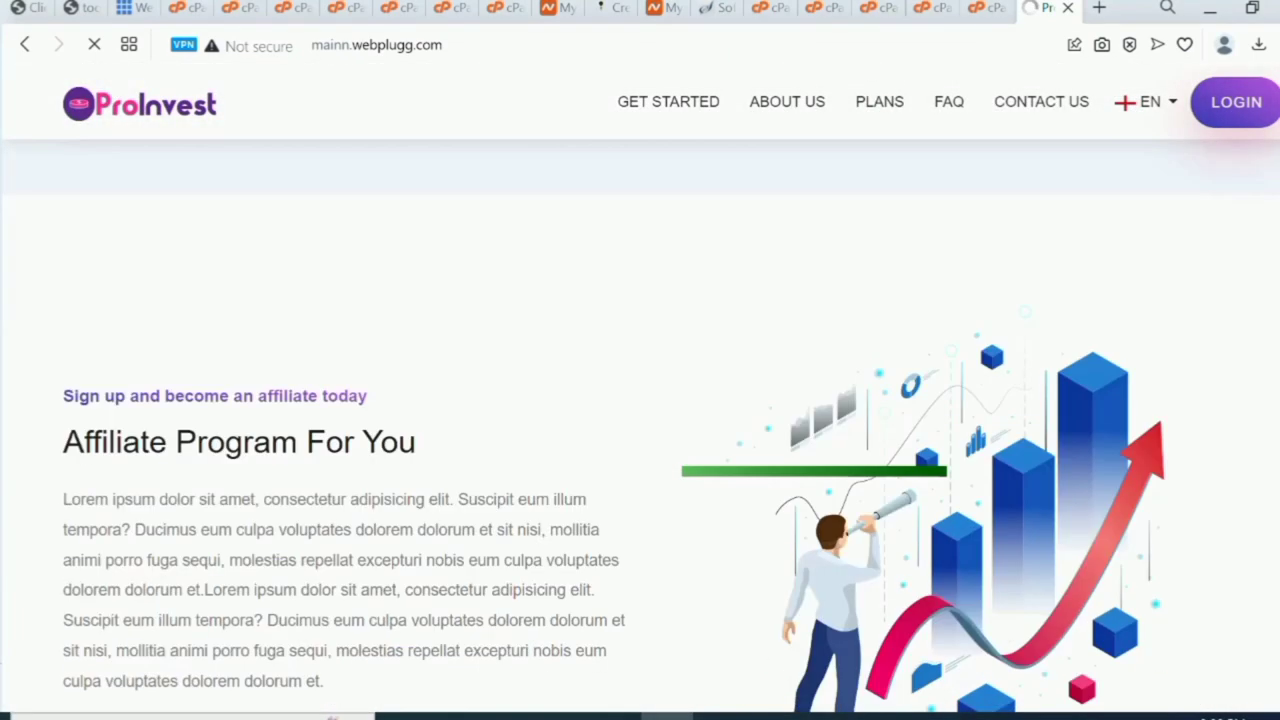
scroll(640, 400, "down", 3)
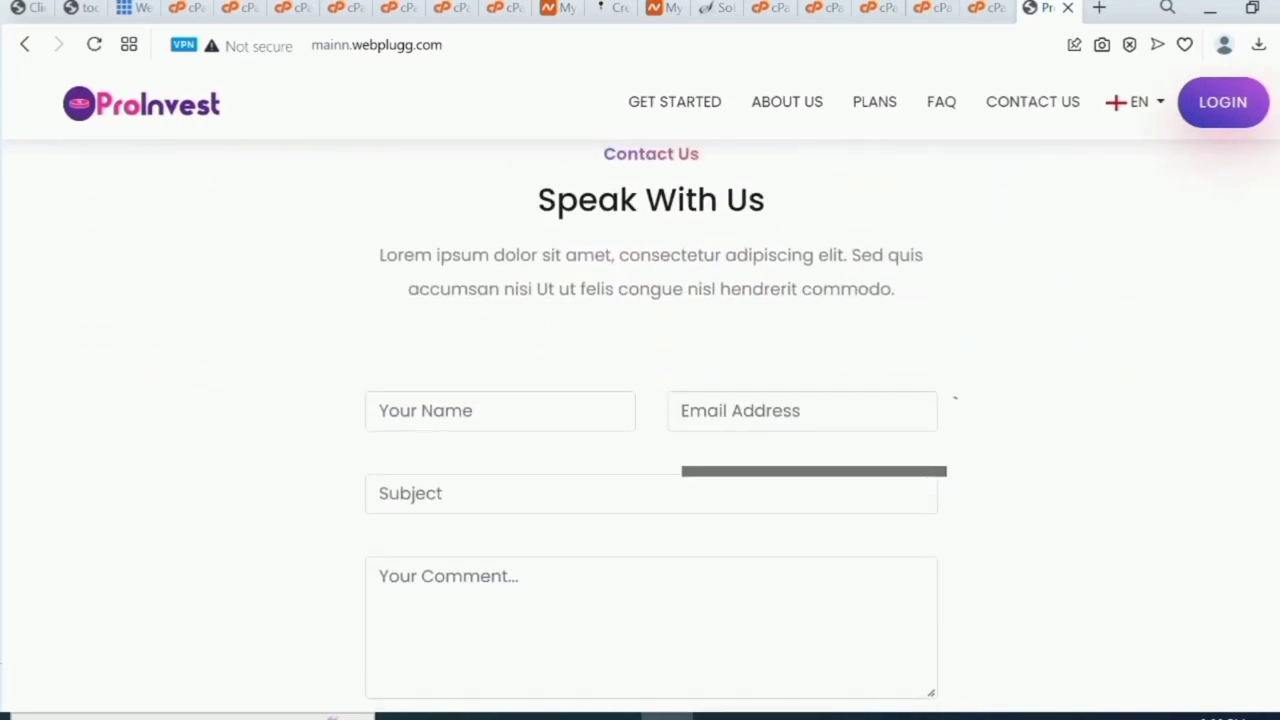
scroll(640, 420, "down", 3)
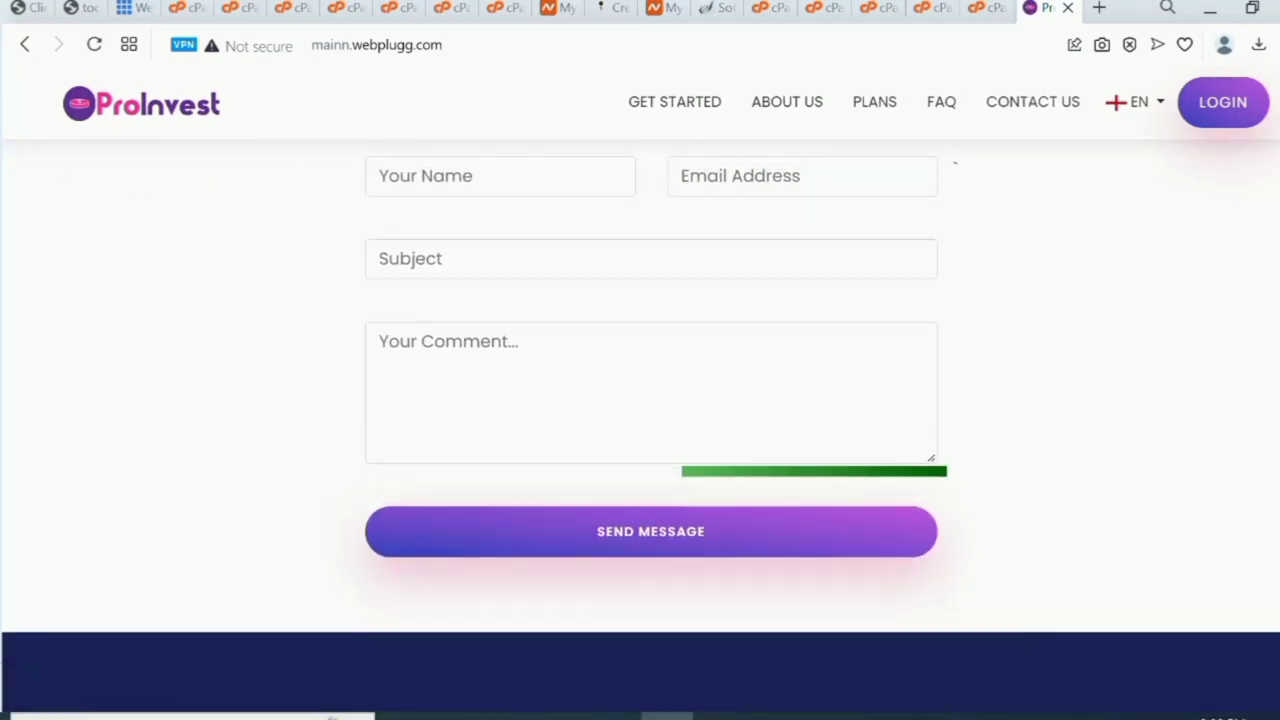
scroll(640, 420, "up", 5)
scroll(640, 400, "up", 15)
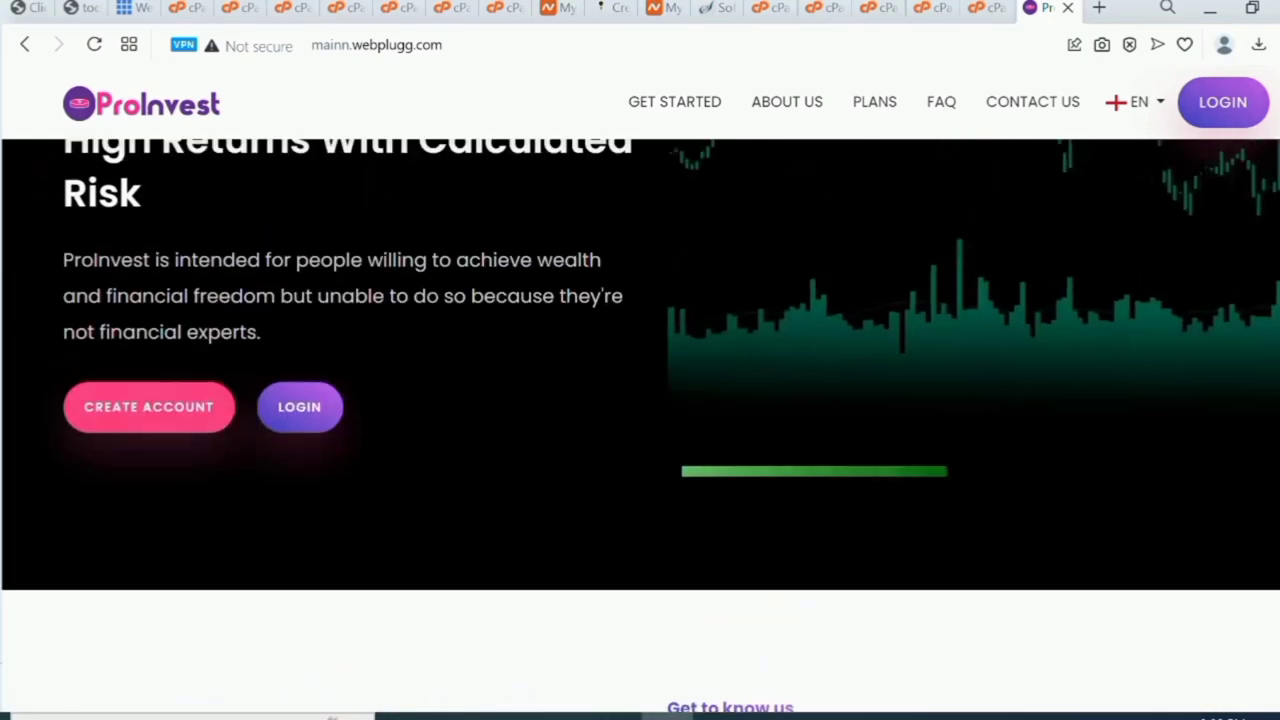
scroll(640, 400, "up", 1)
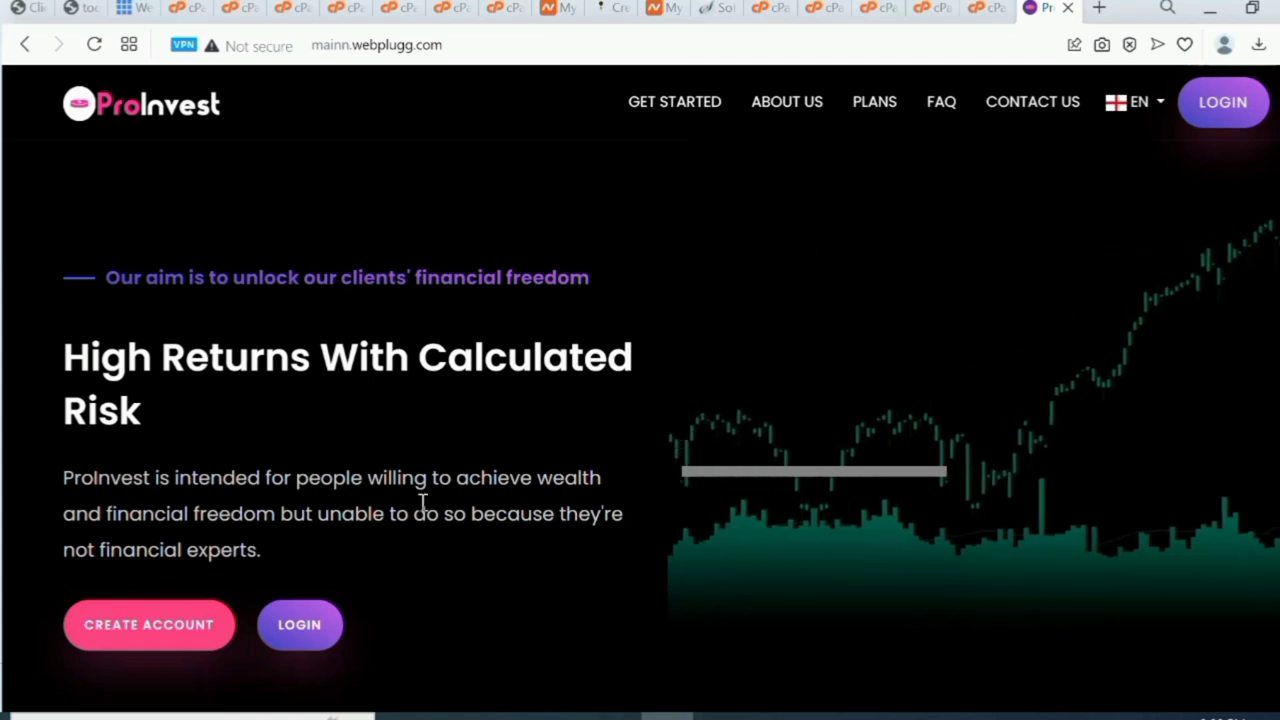
Open the CREATE ACCOUNT and LOGIN pages in new tabs.
right_click(130, 626)
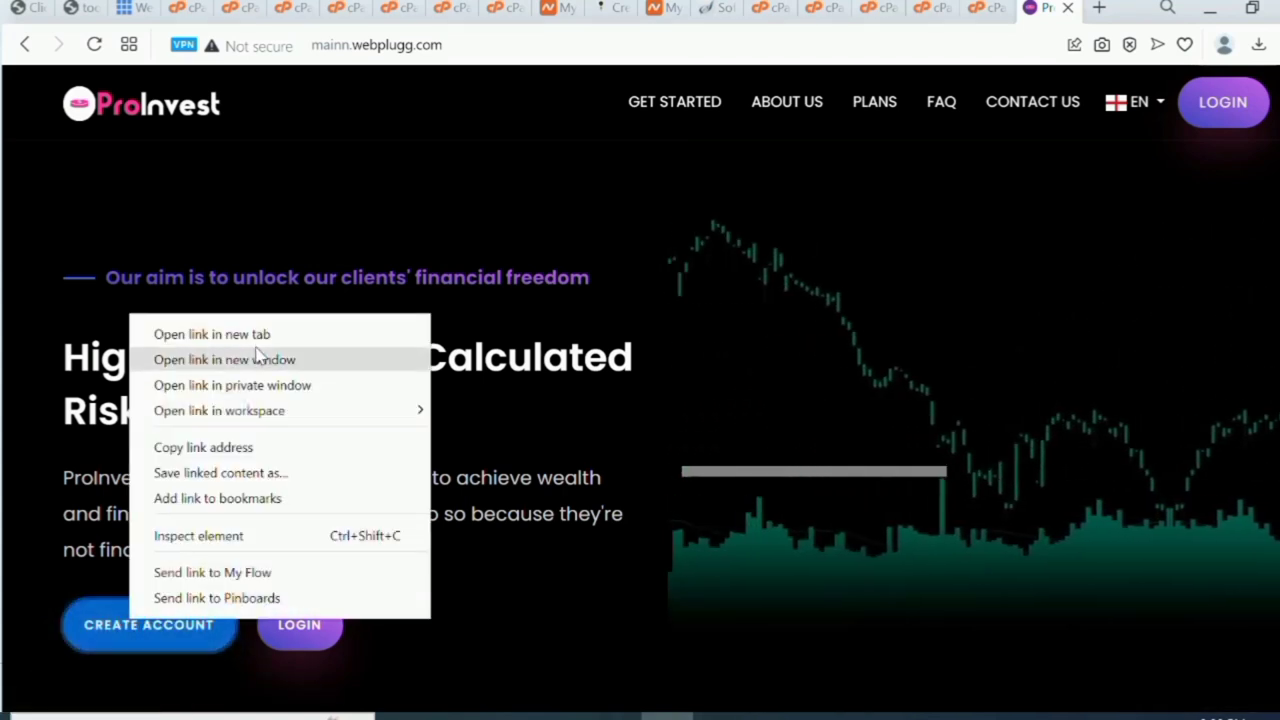
left_click(272, 334)
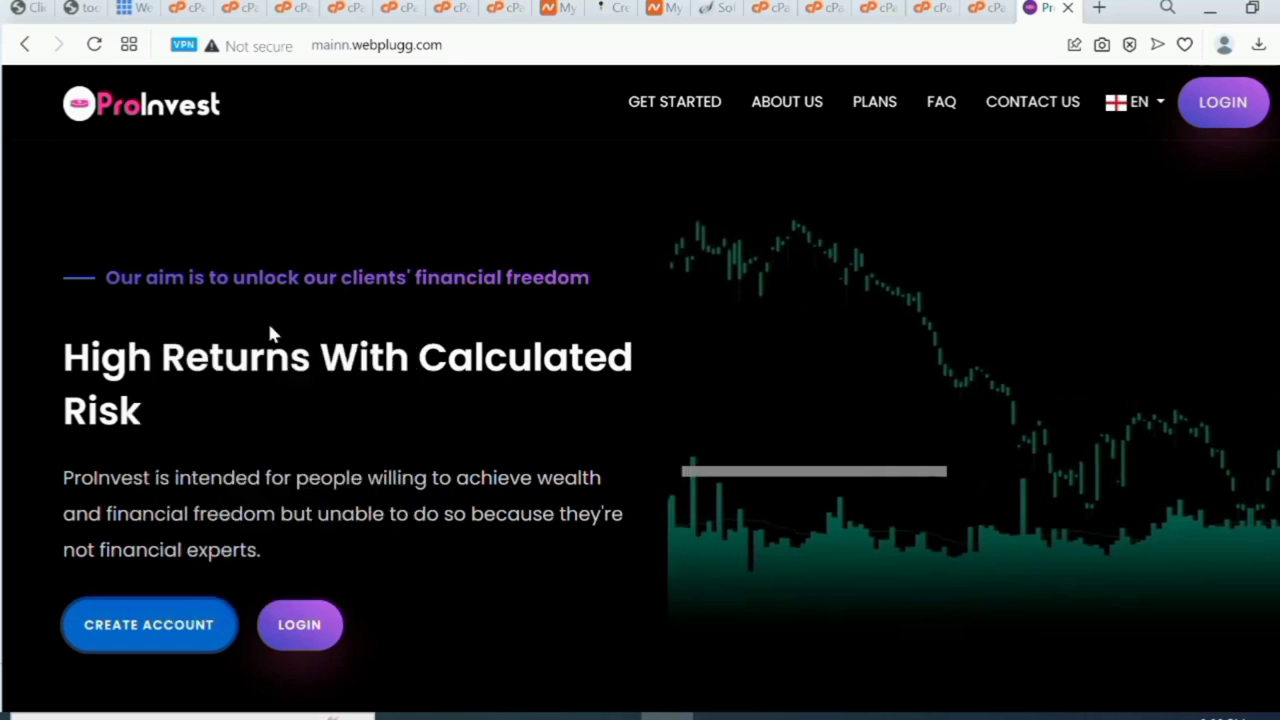
right_click(299, 646)
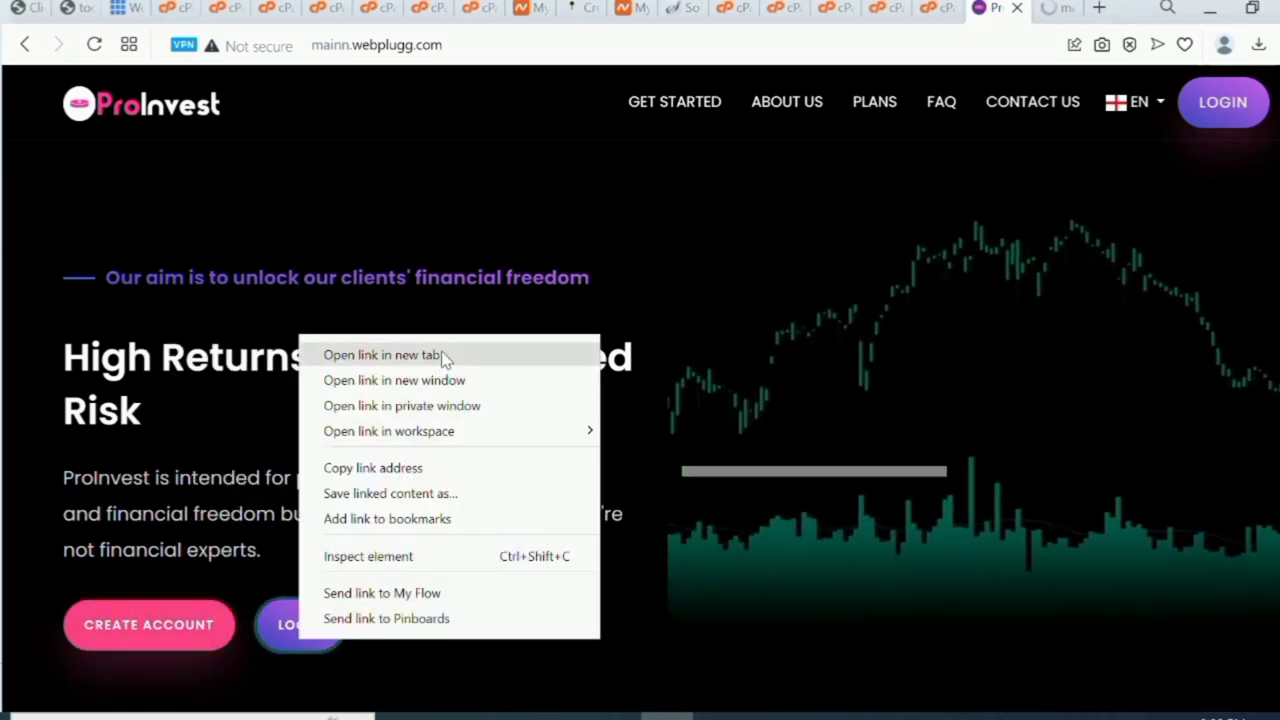
left_click(443, 357)
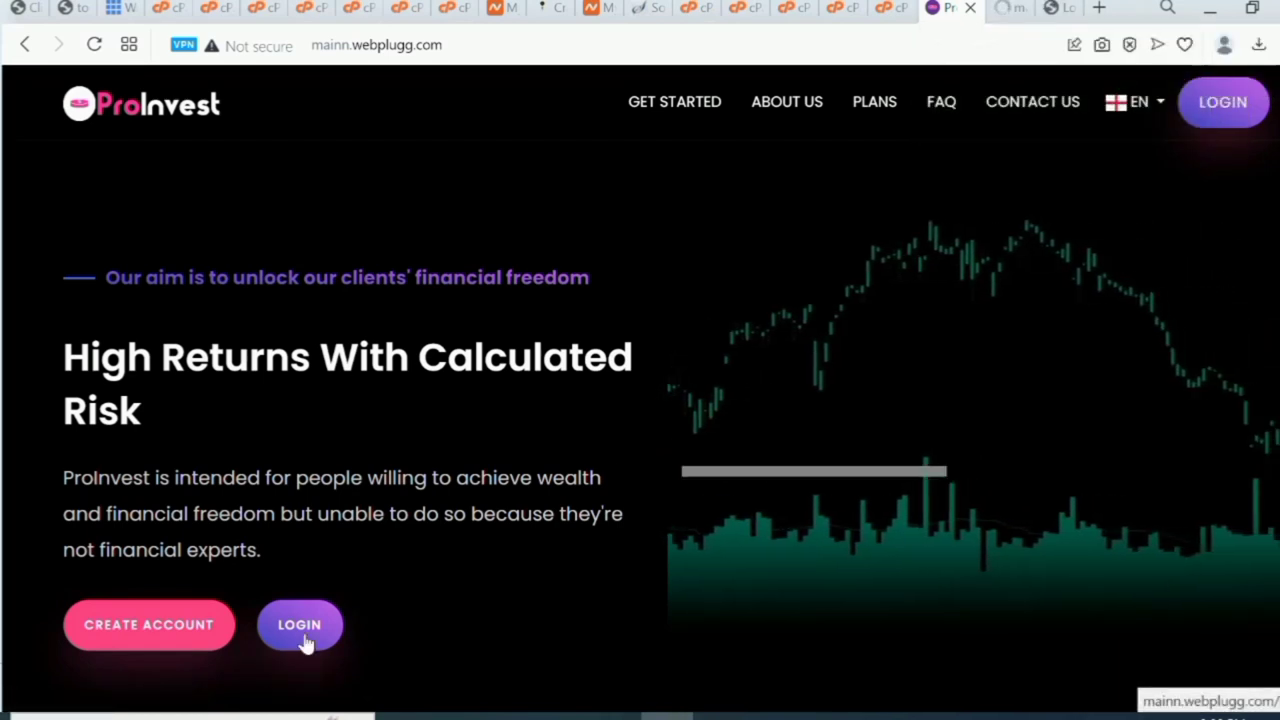
left_click(248, 640)
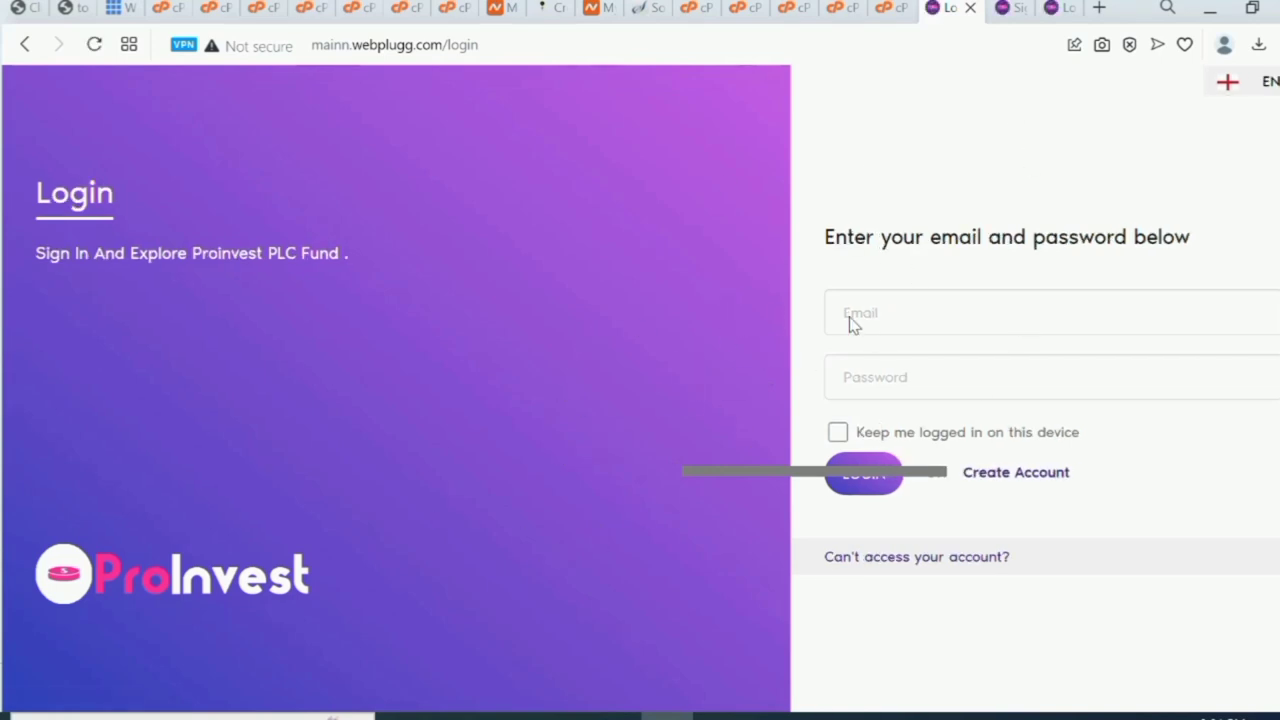
Check the sign-up and login tabs, ending on the mainn.webplugg.com/login address.
left_click(1005, 8)
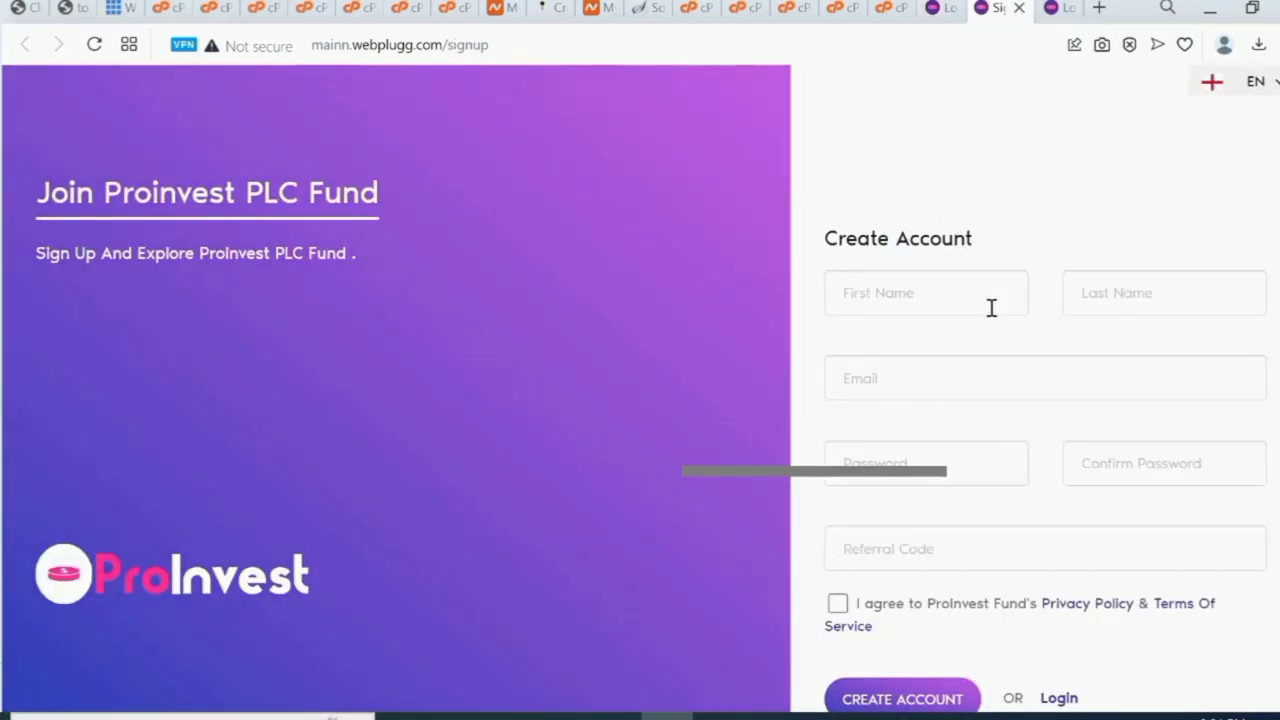
left_click(1058, 14)
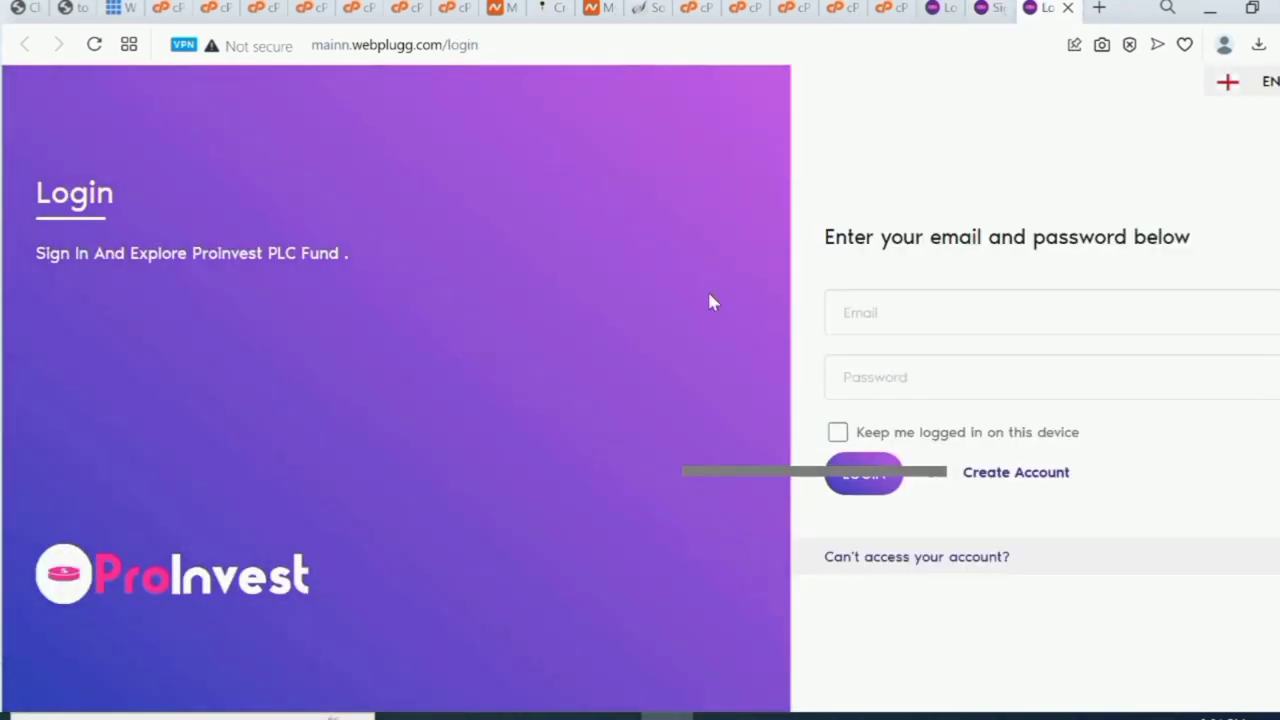
left_click(175, 590)
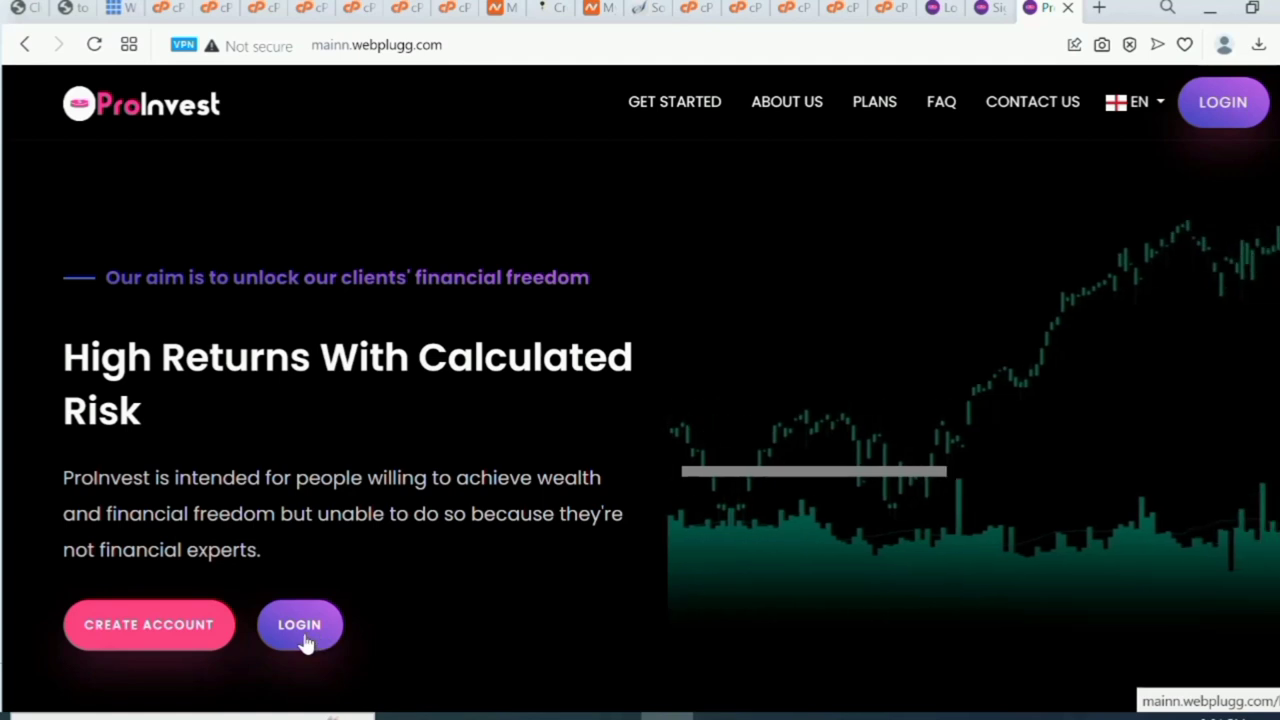
left_click(945, 8)
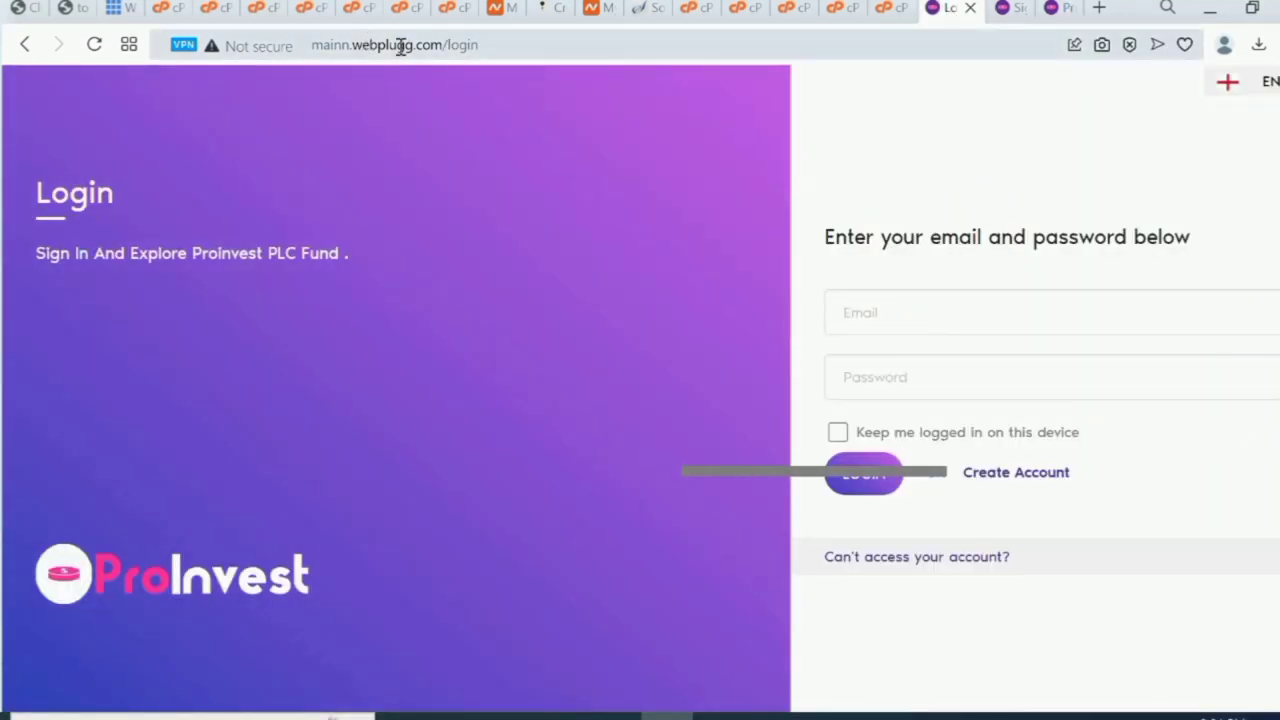
left_click(492, 44)
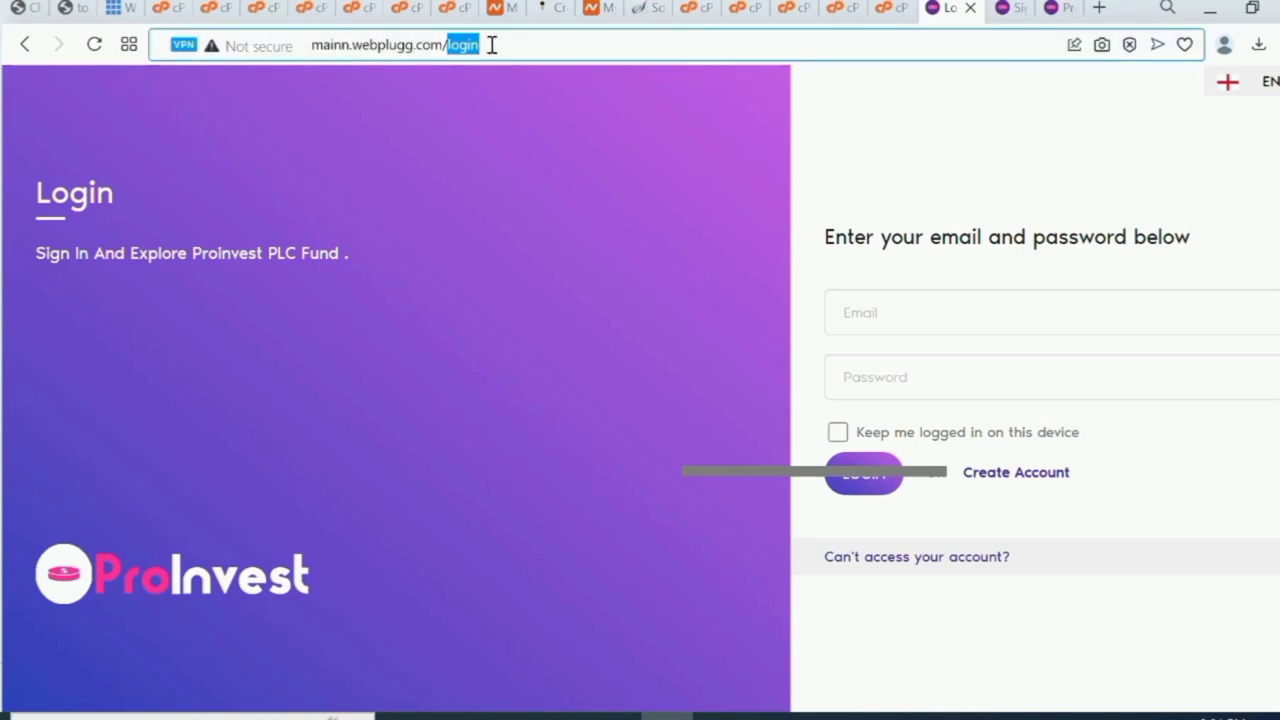
left_click(427, 56)
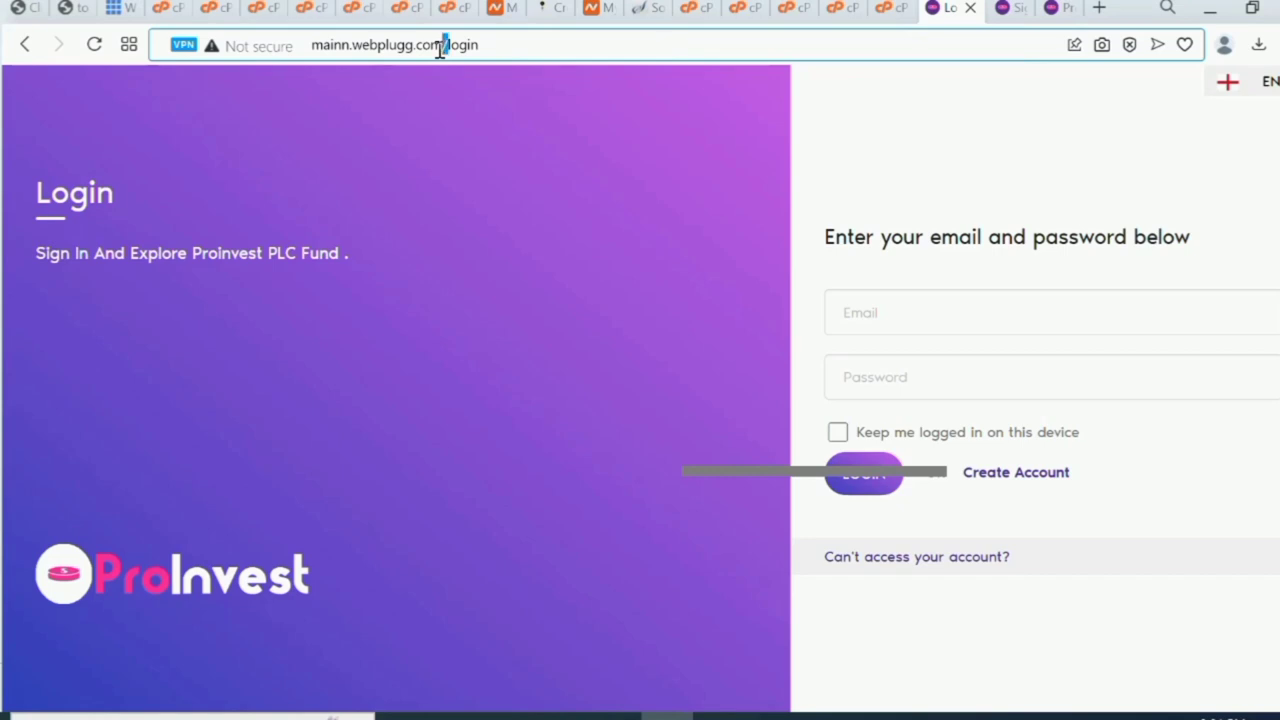
Select the full mainn.webplugg.com/login address in the address bar.
double_click(478, 44)
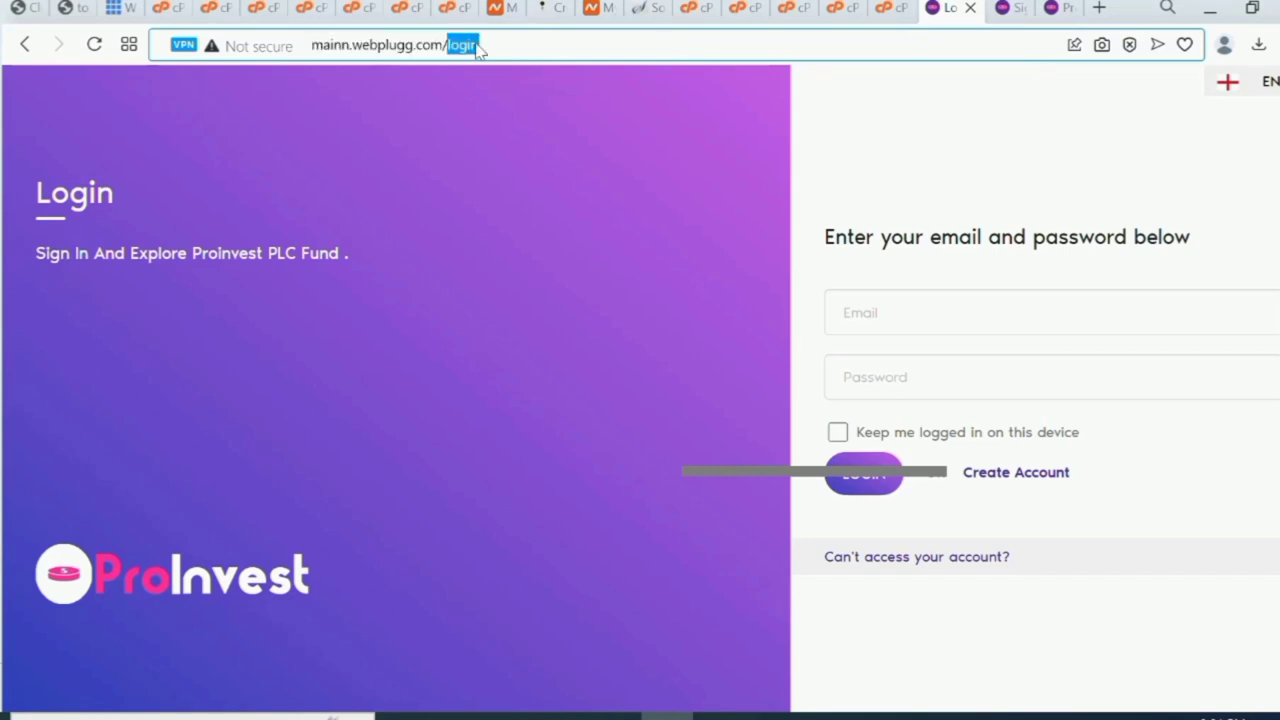
left_click(478, 46)
triple_click(492, 44)
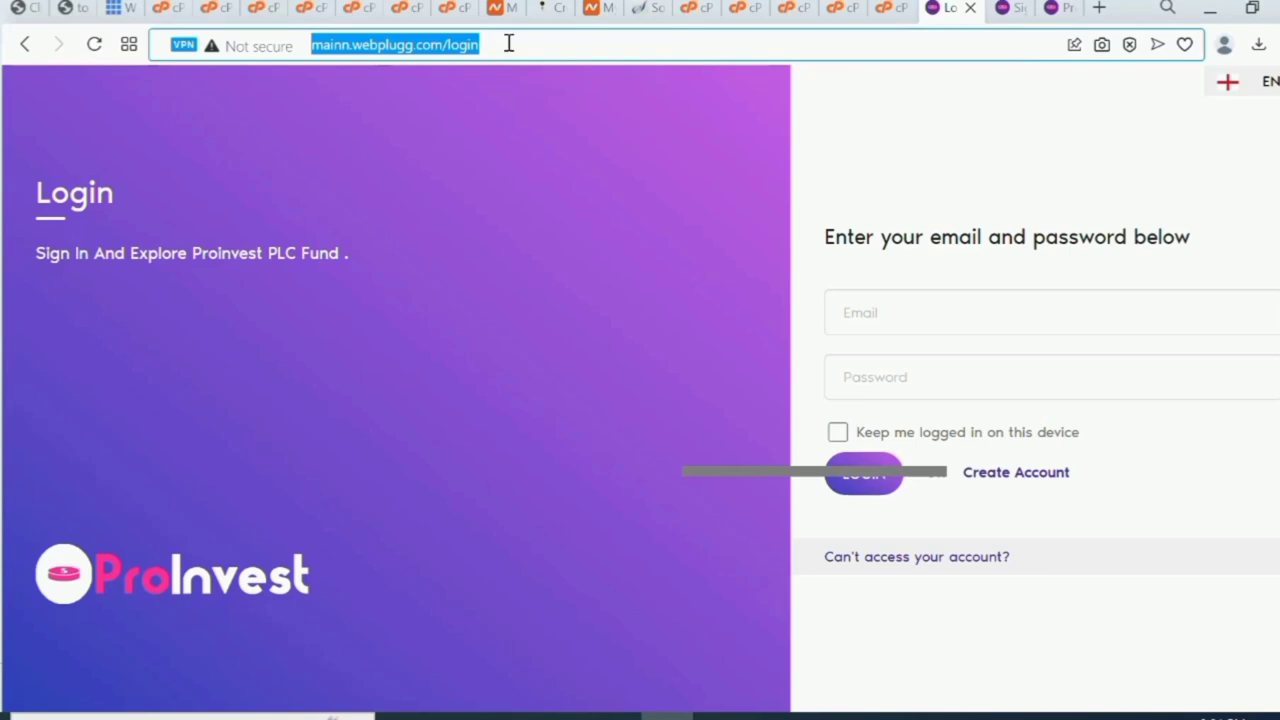
Close the MySQL Database Wizard tab and the duplicate File Manager tabs, keeping one File Manager.
left_click(893, 9)
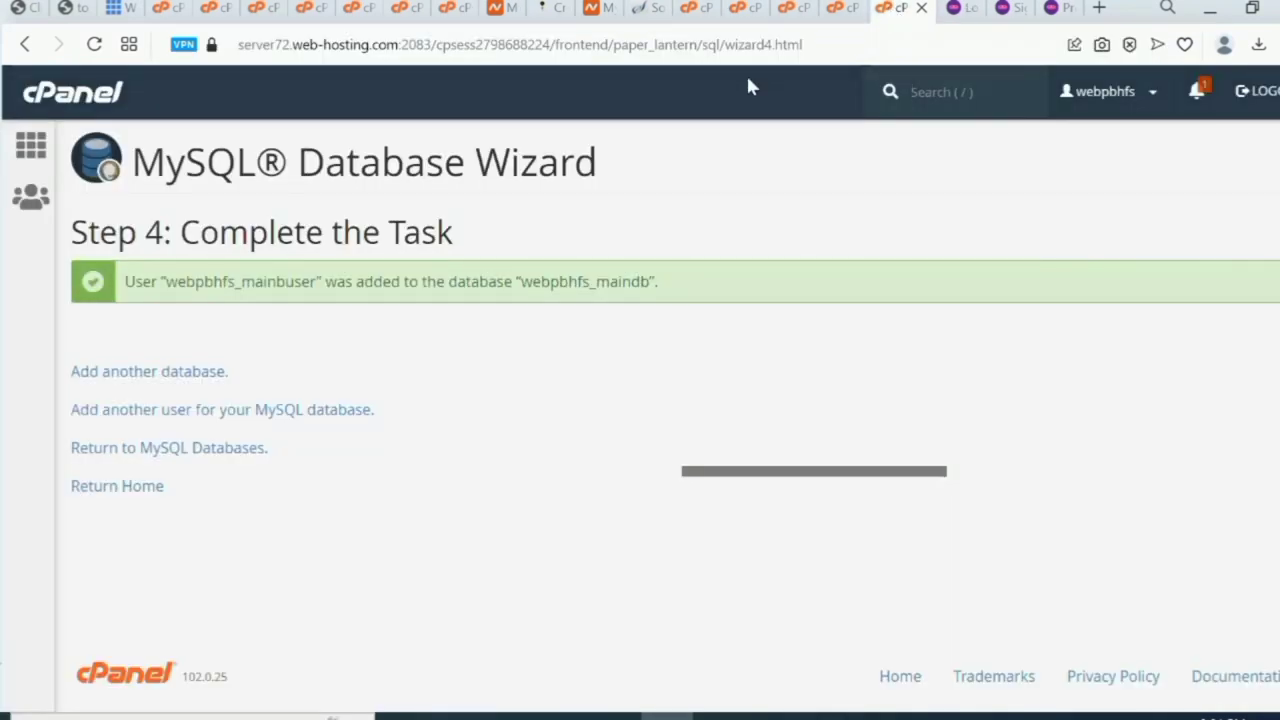
left_click(921, 9)
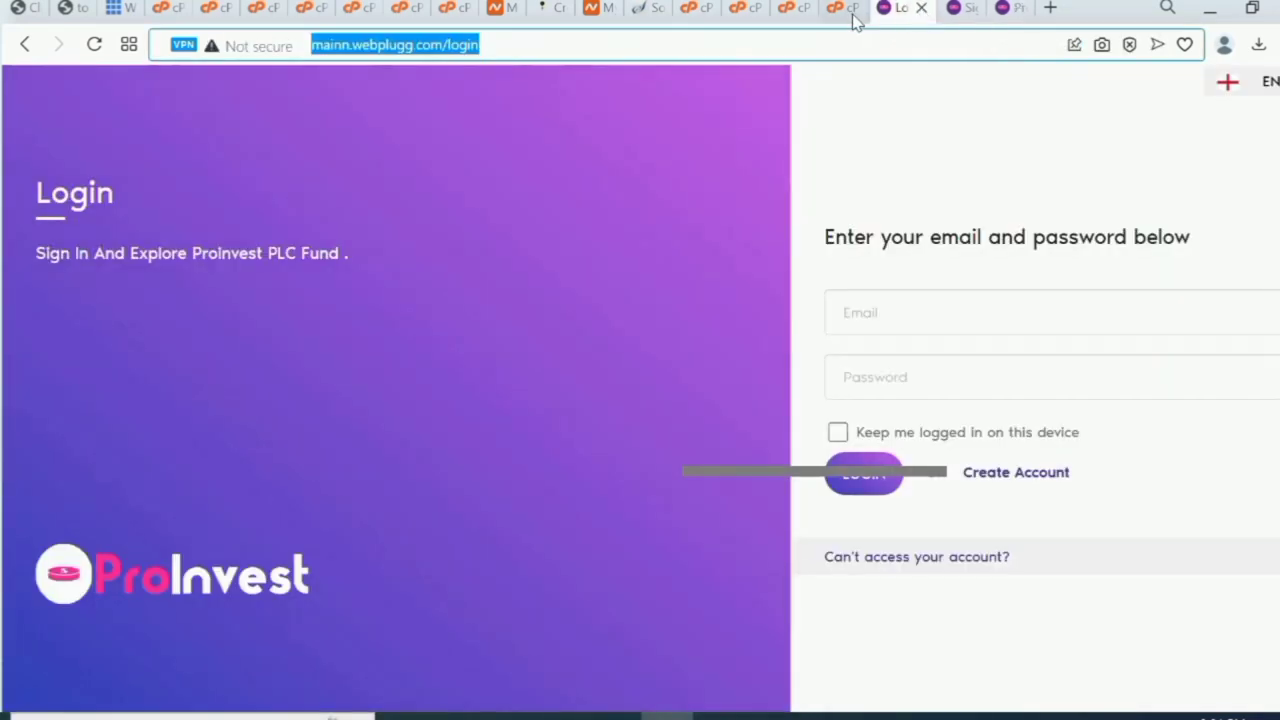
left_click(853, 12)
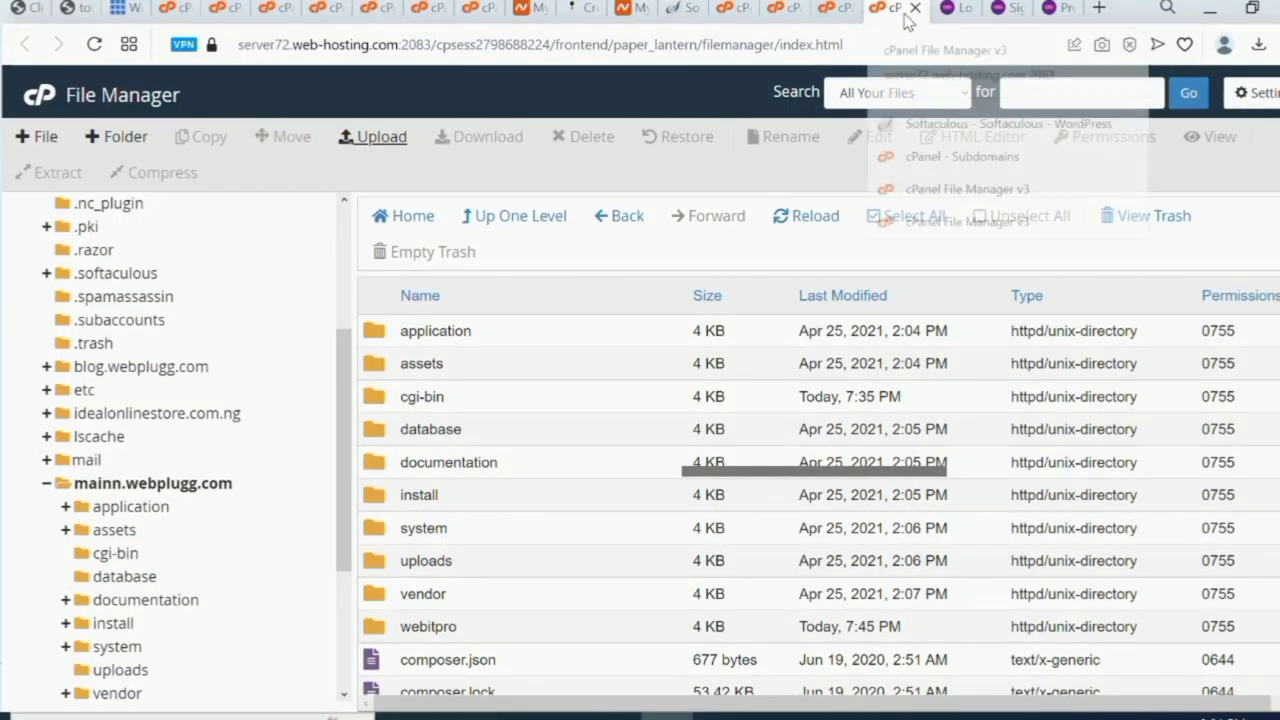
left_click(915, 9)
left_click(835, 15)
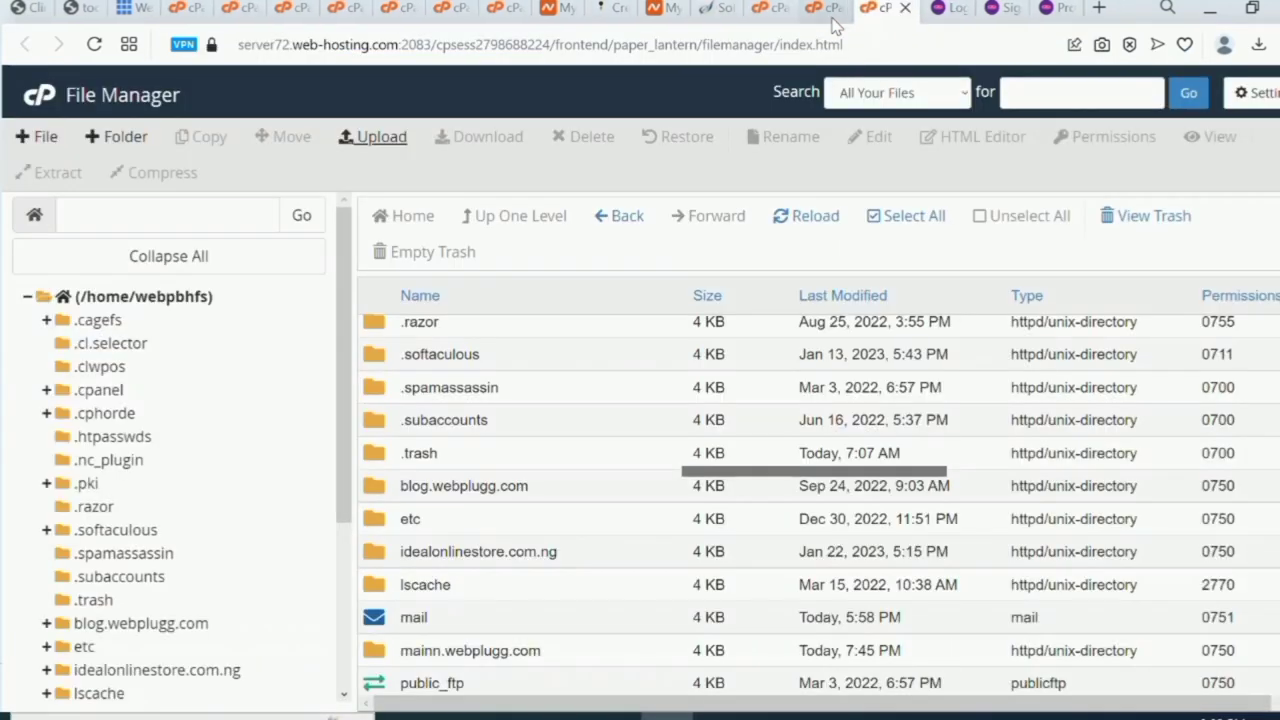
left_click(906, 9)
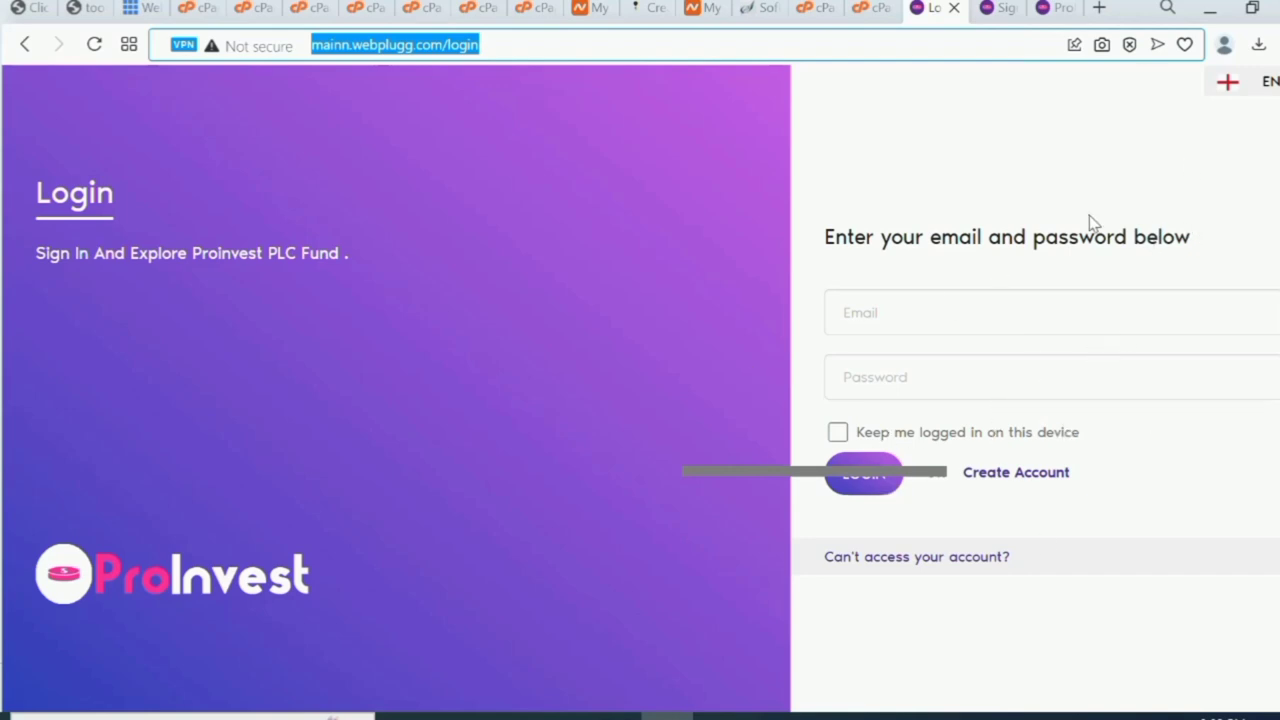
left_click(876, 9)
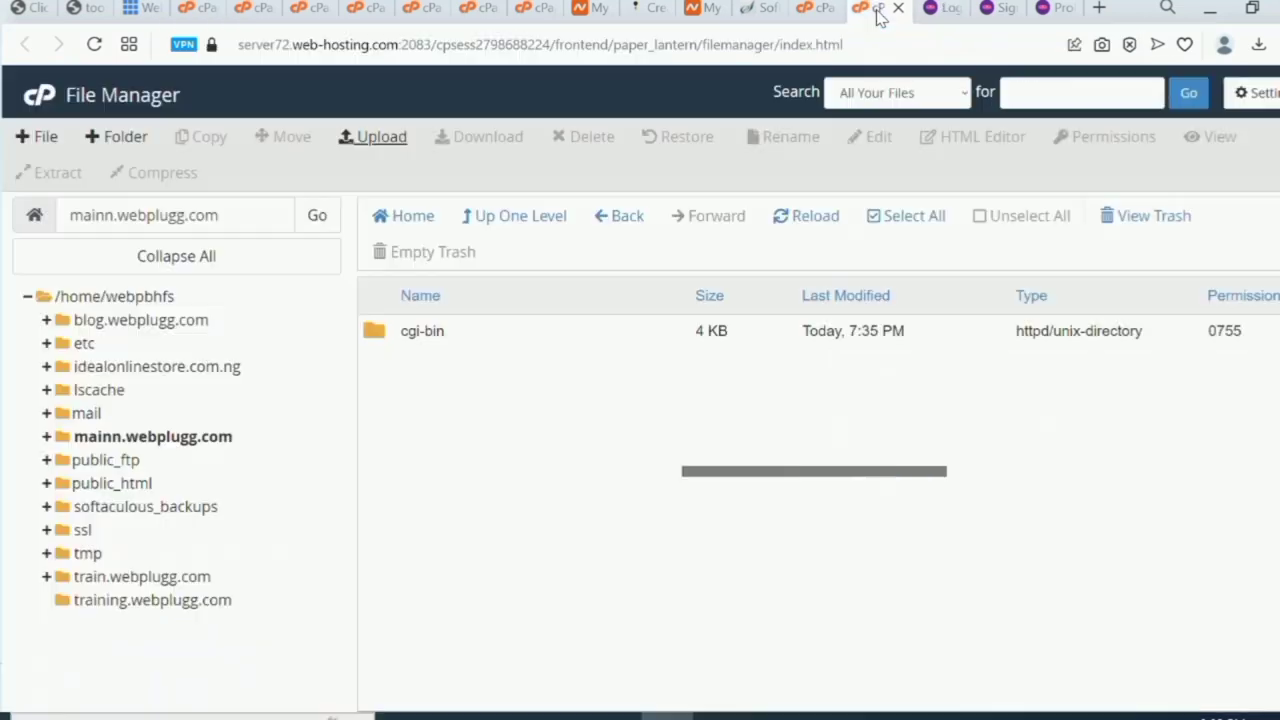
Permanently delete the install folder inside mainn.webplugg.com, skipping the trash.
left_click(128, 440)
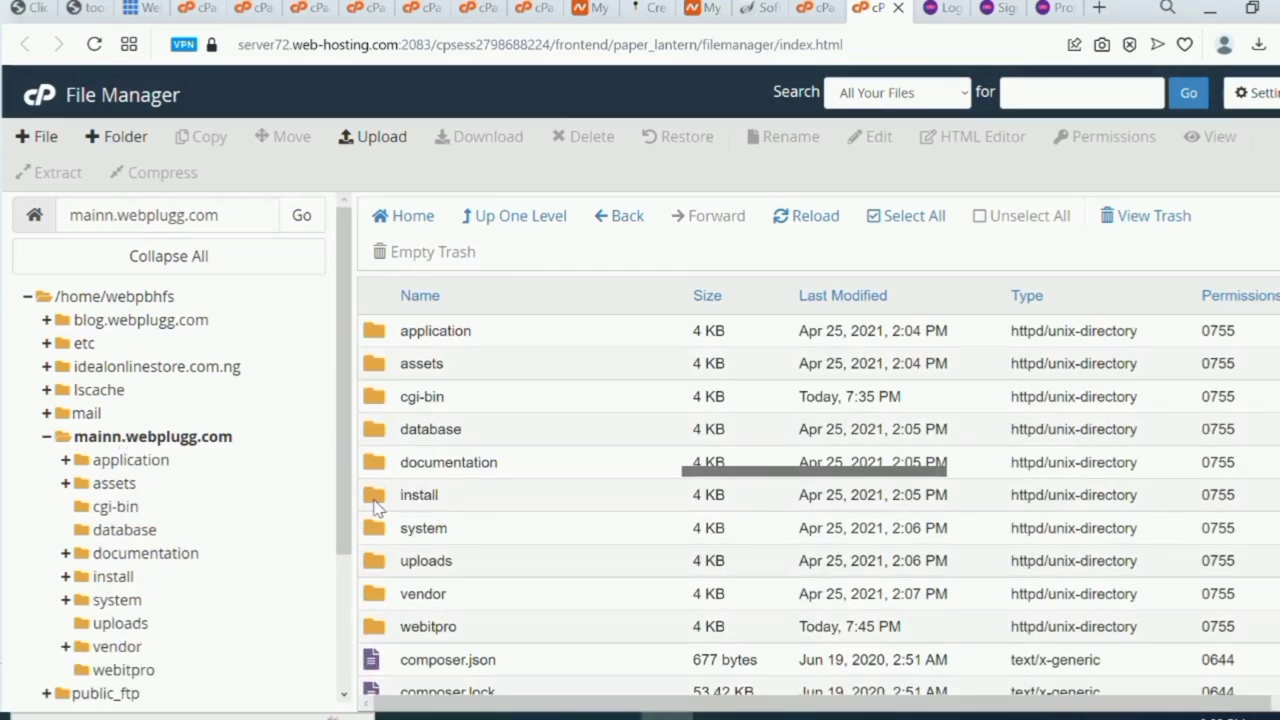
left_click(377, 506)
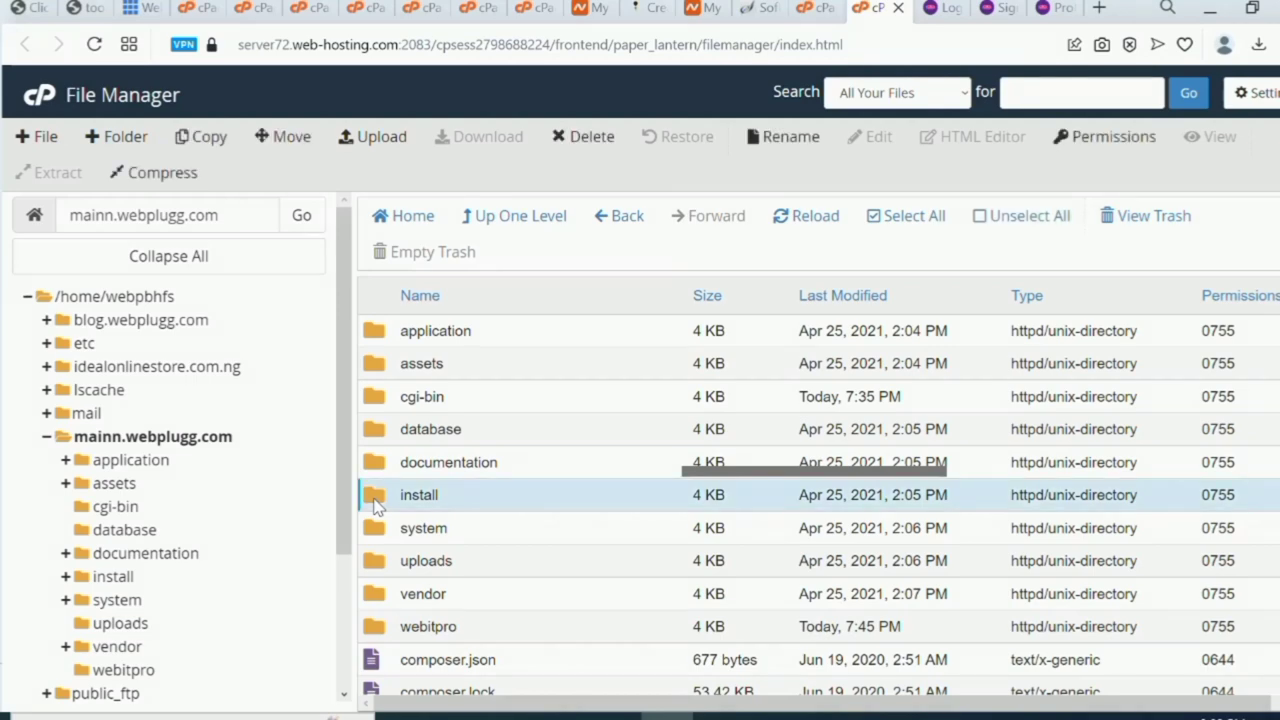
right_click(377, 506)
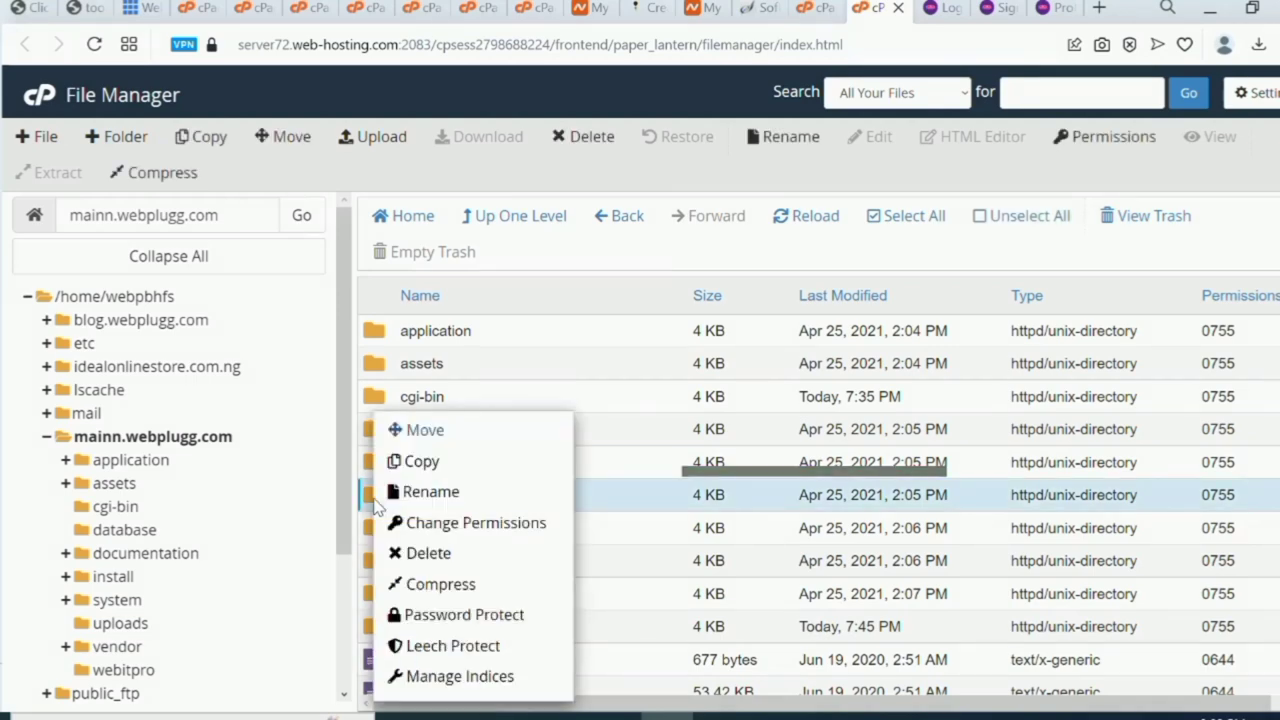
left_click(458, 558)
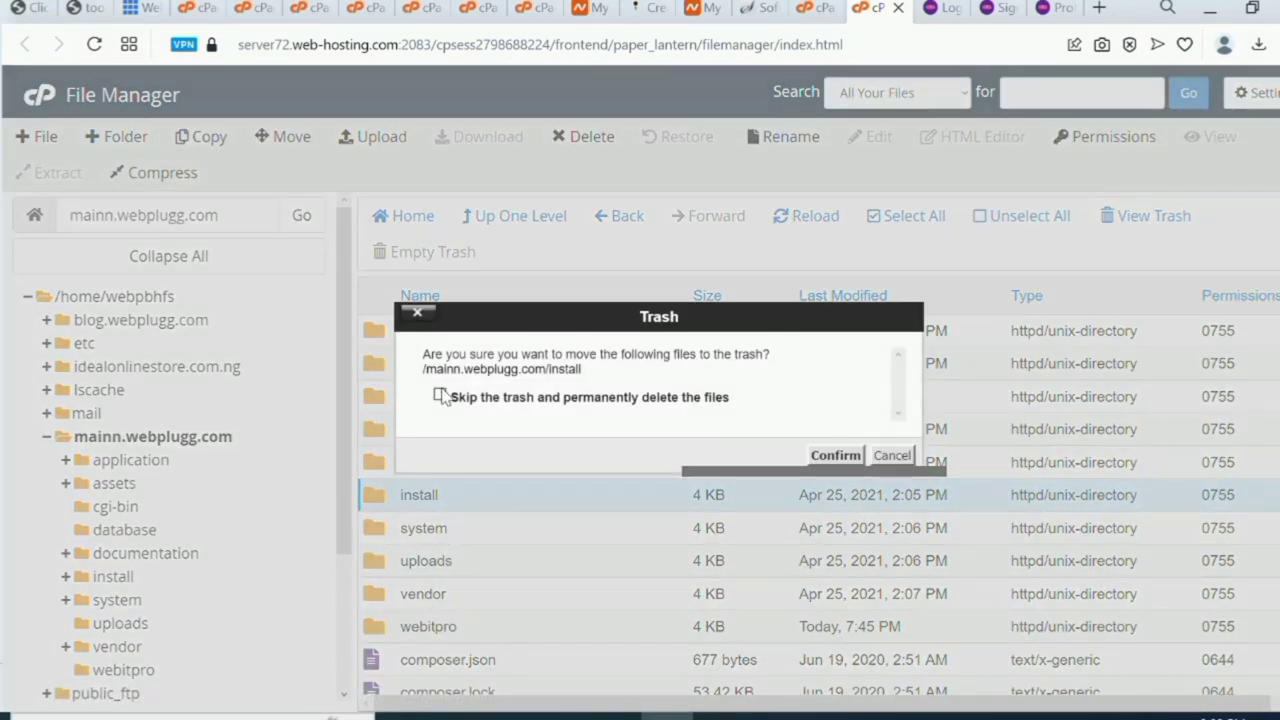
left_click(440, 396)
left_click(835, 455)
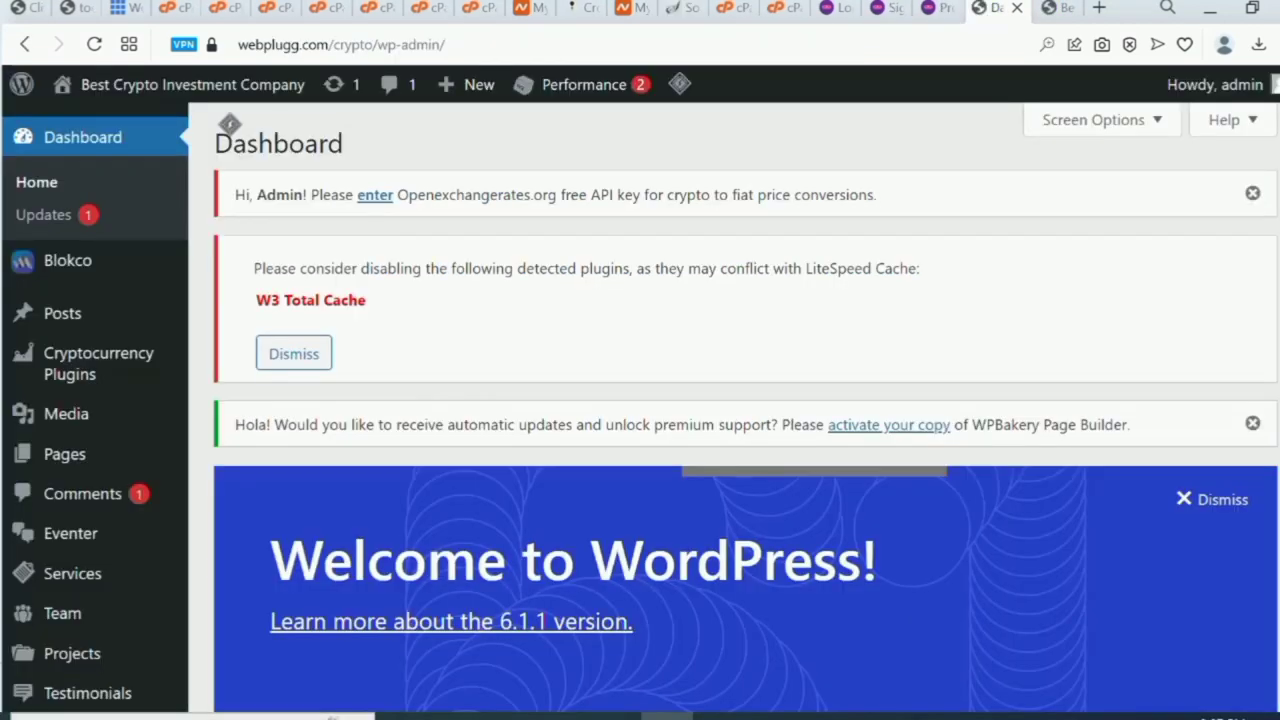
scroll(745, 408, "down", 3)
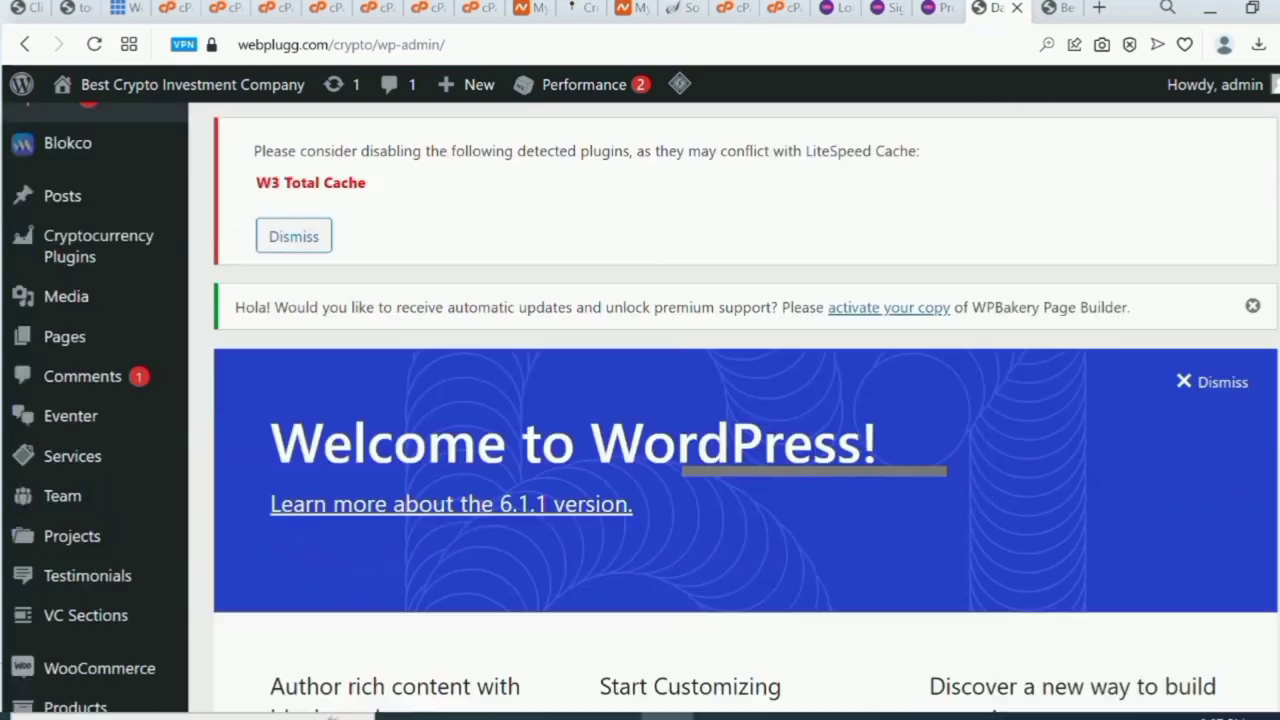
scroll(745, 408, "up", 3)
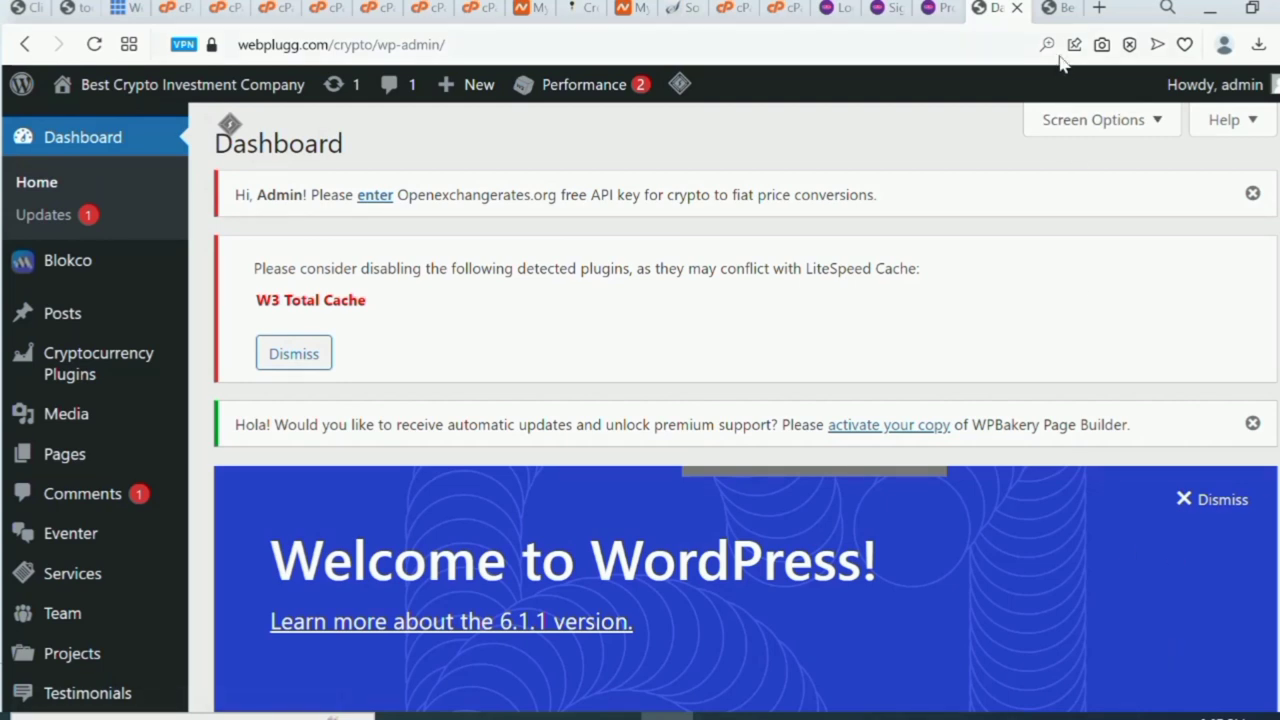
left_click(1050, 8)
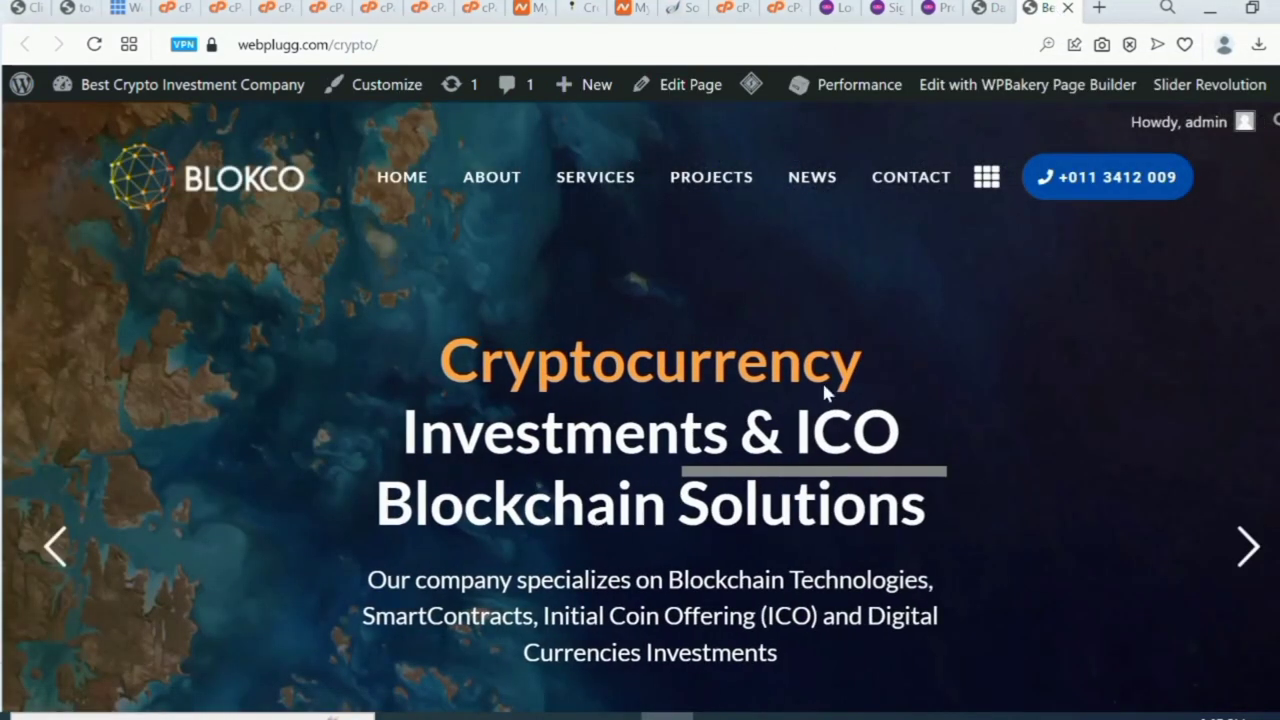
scroll(479, 645, "down", 10)
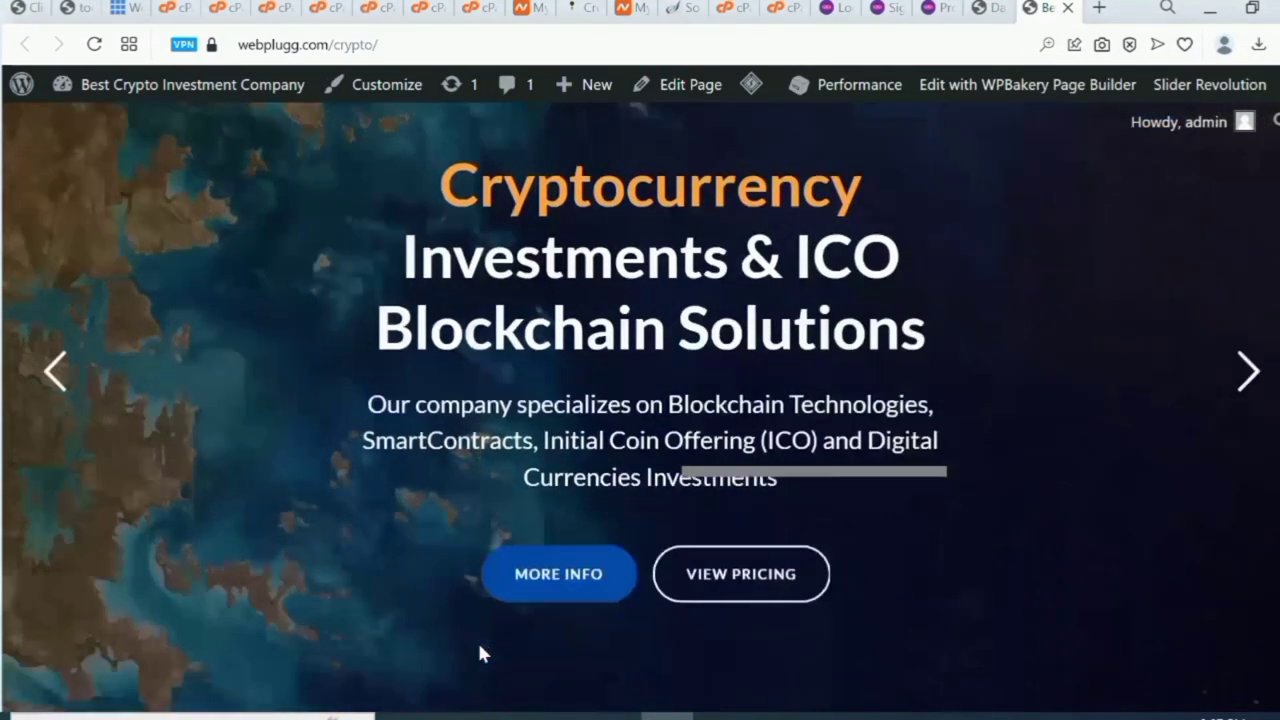
scroll(479, 653, "down", 15)
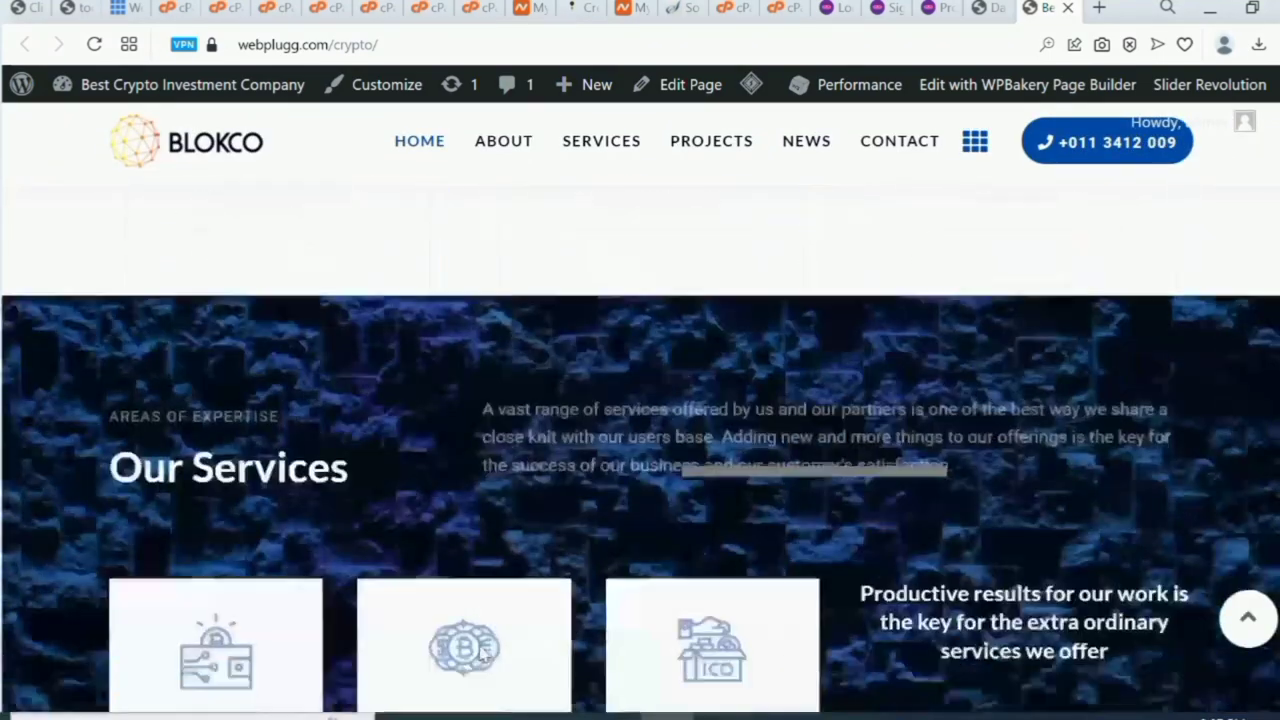
scroll(479, 653, "down", 6)
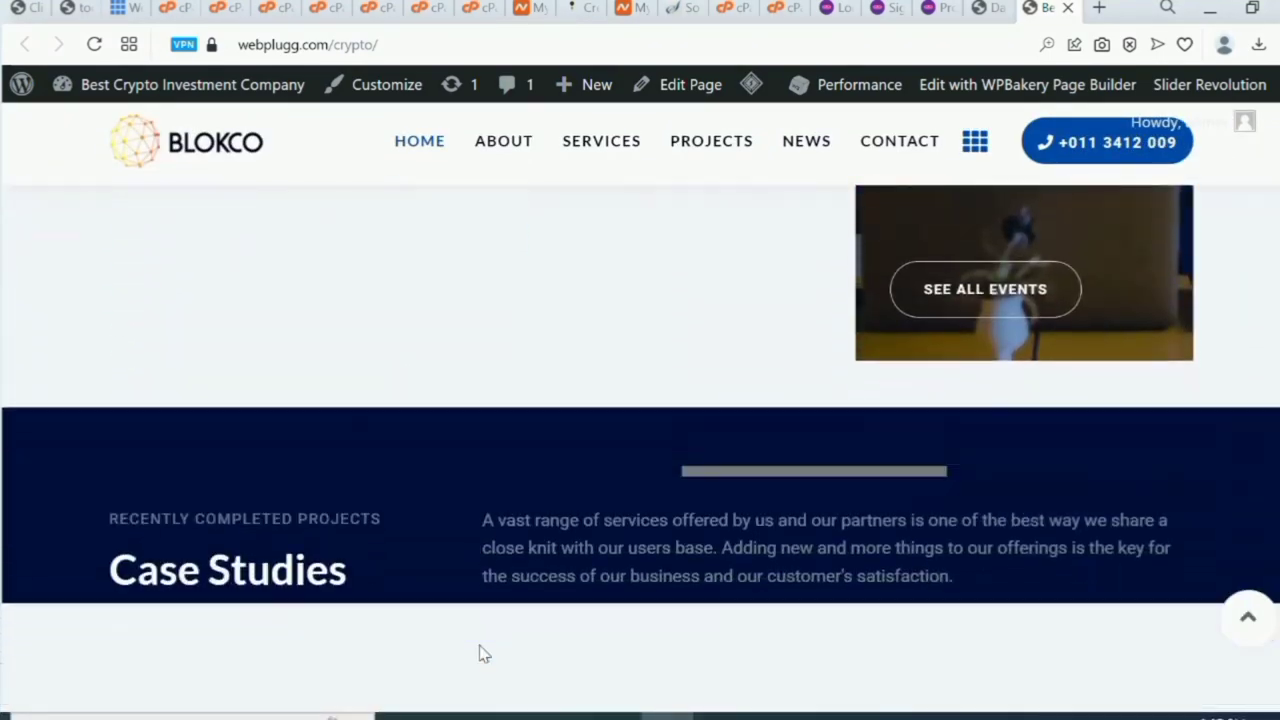
scroll(479, 653, "up", 10)
scroll(479, 653, "up", 20)
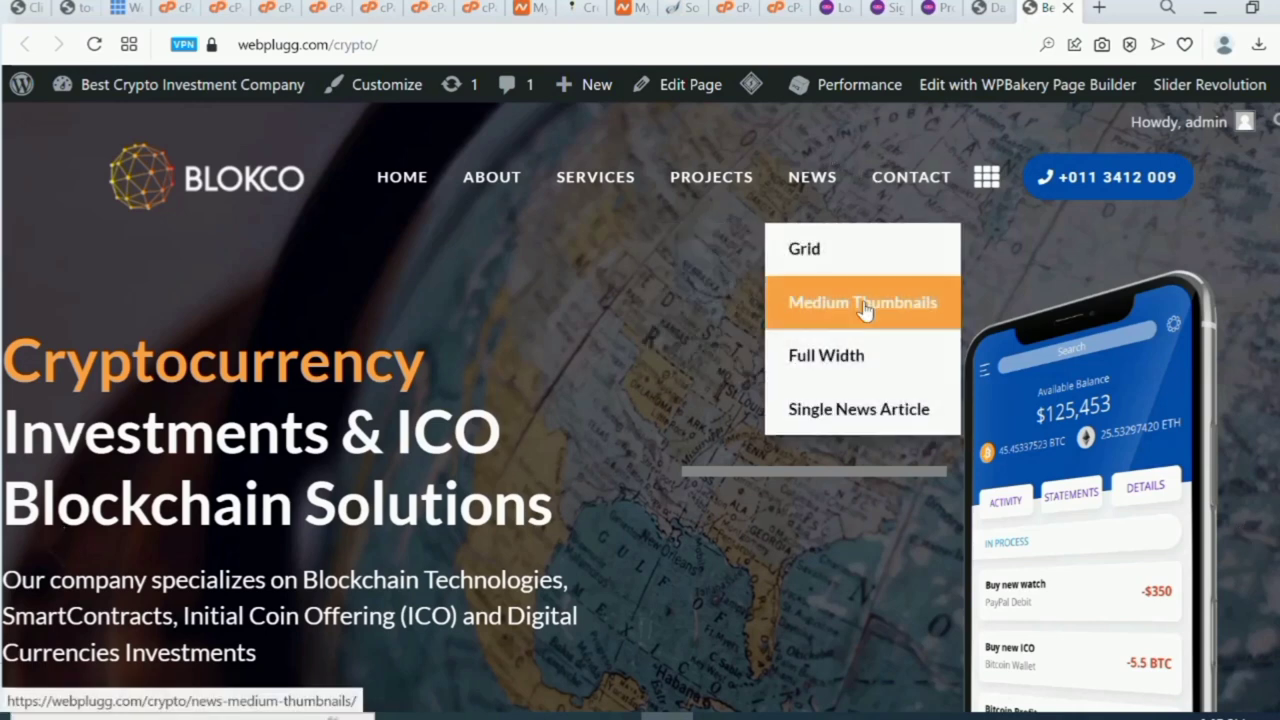
mouse_move(826, 205)
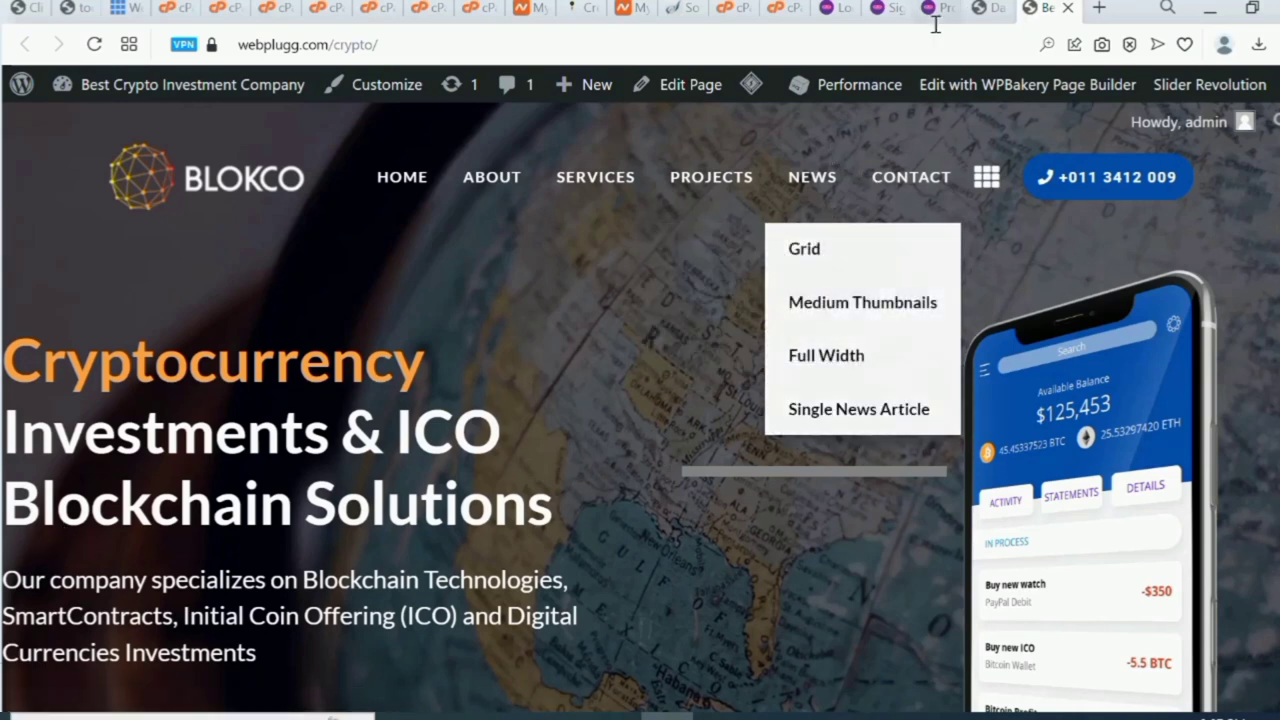
left_click(1000, 8)
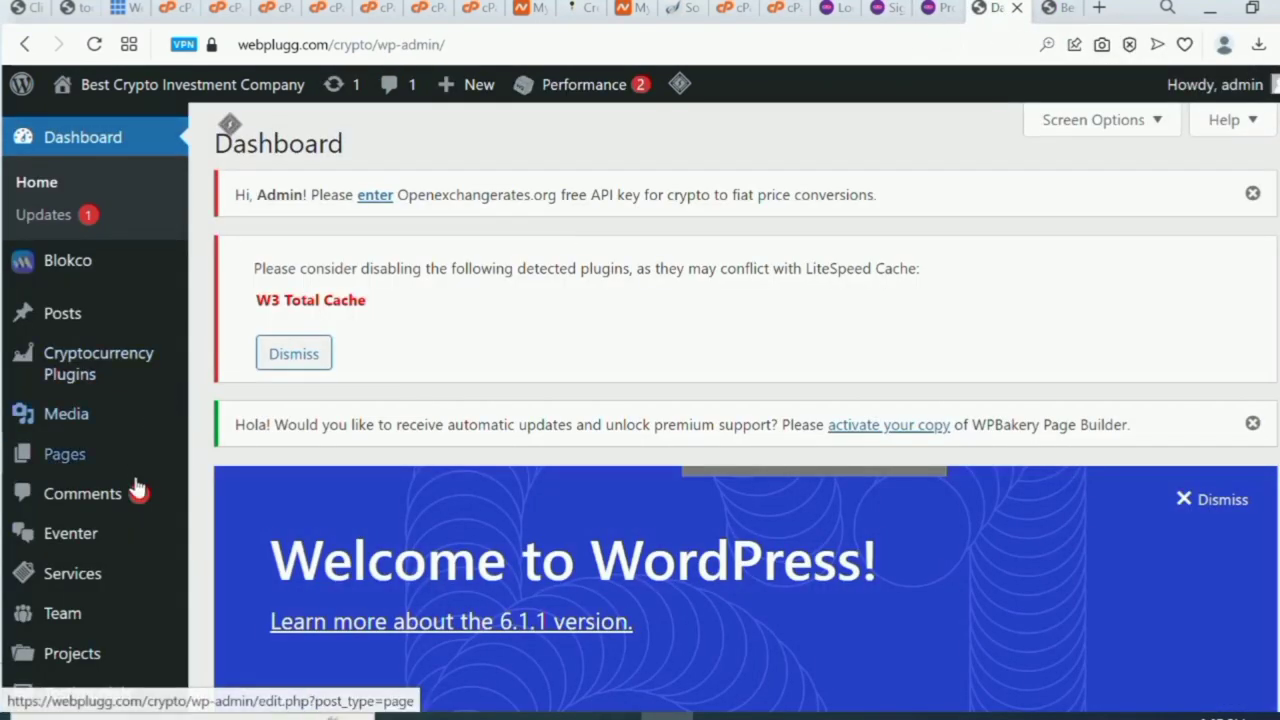
Open the Appearance > Menus editor in the WordPress dashboard.
scroll(372, 568, "down", 3)
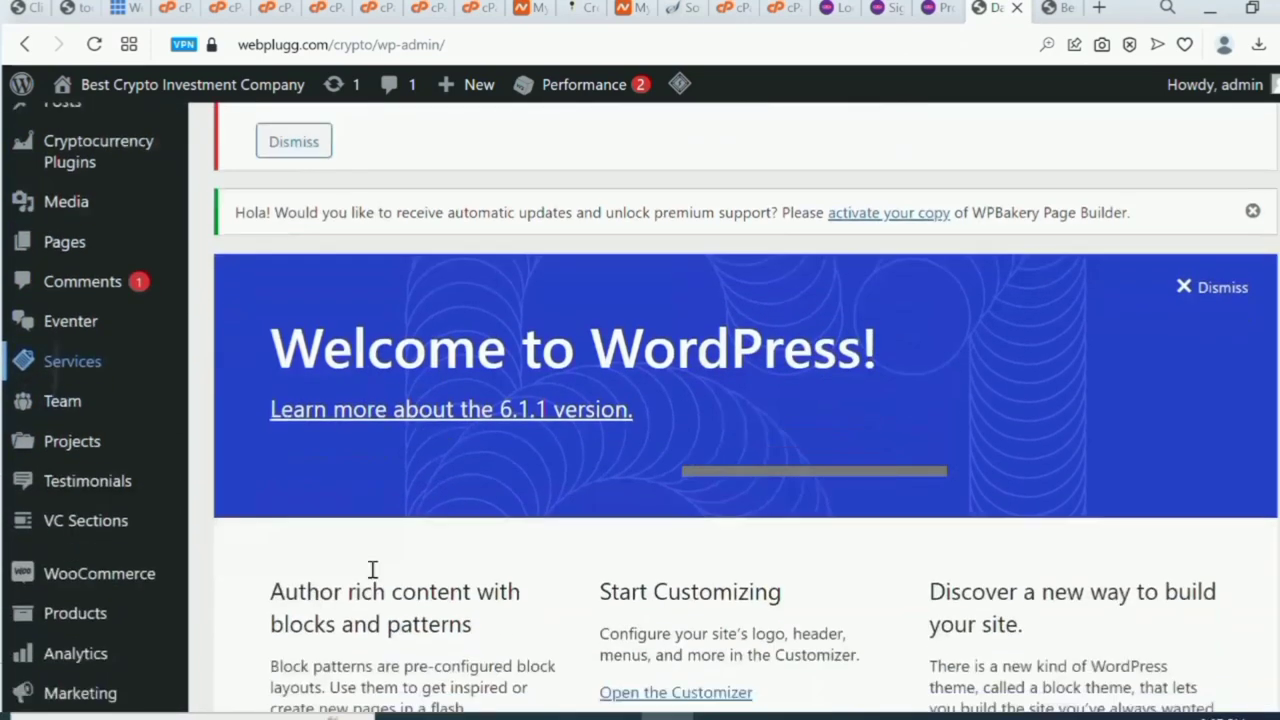
scroll(372, 568, "down", 3)
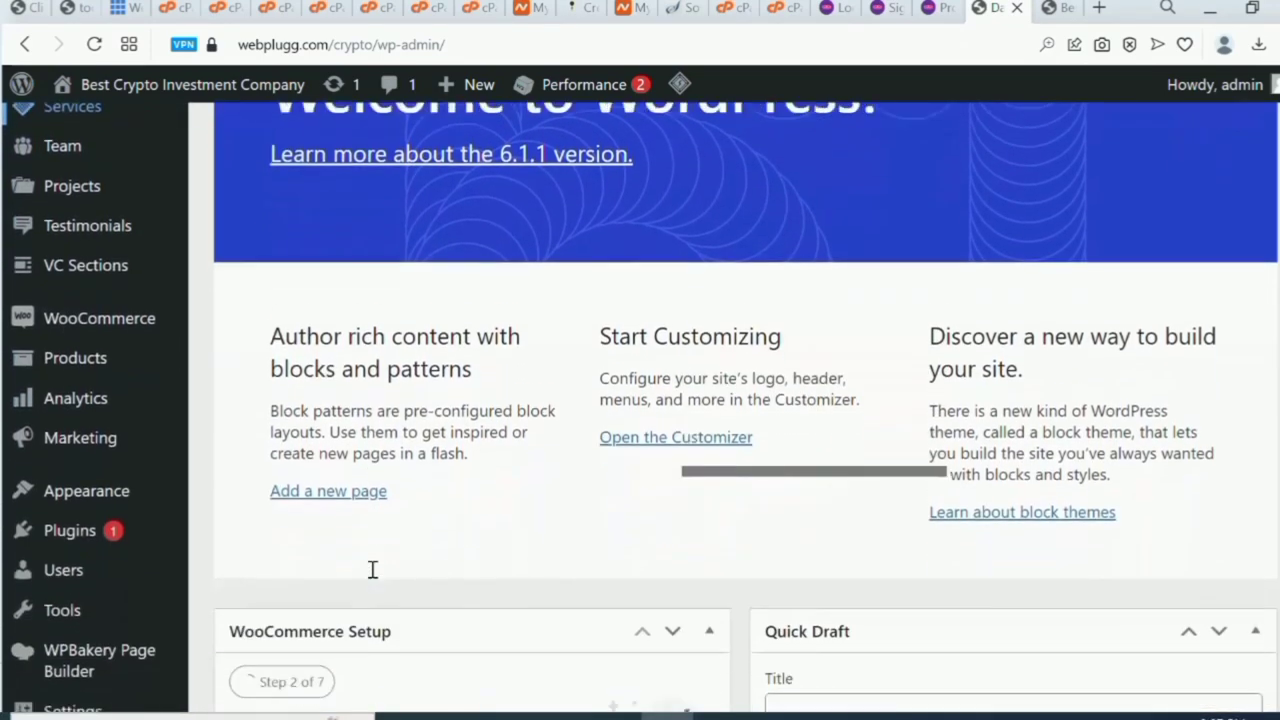
mouse_move(114, 451)
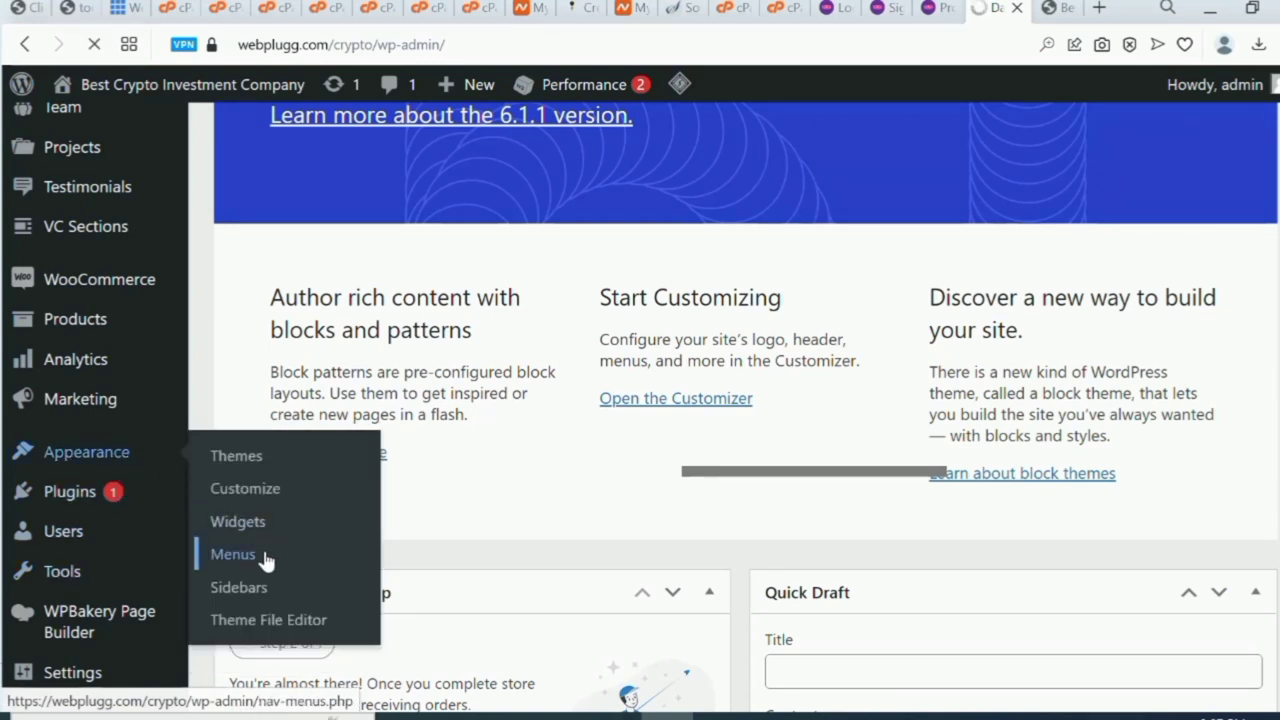
left_click(233, 555)
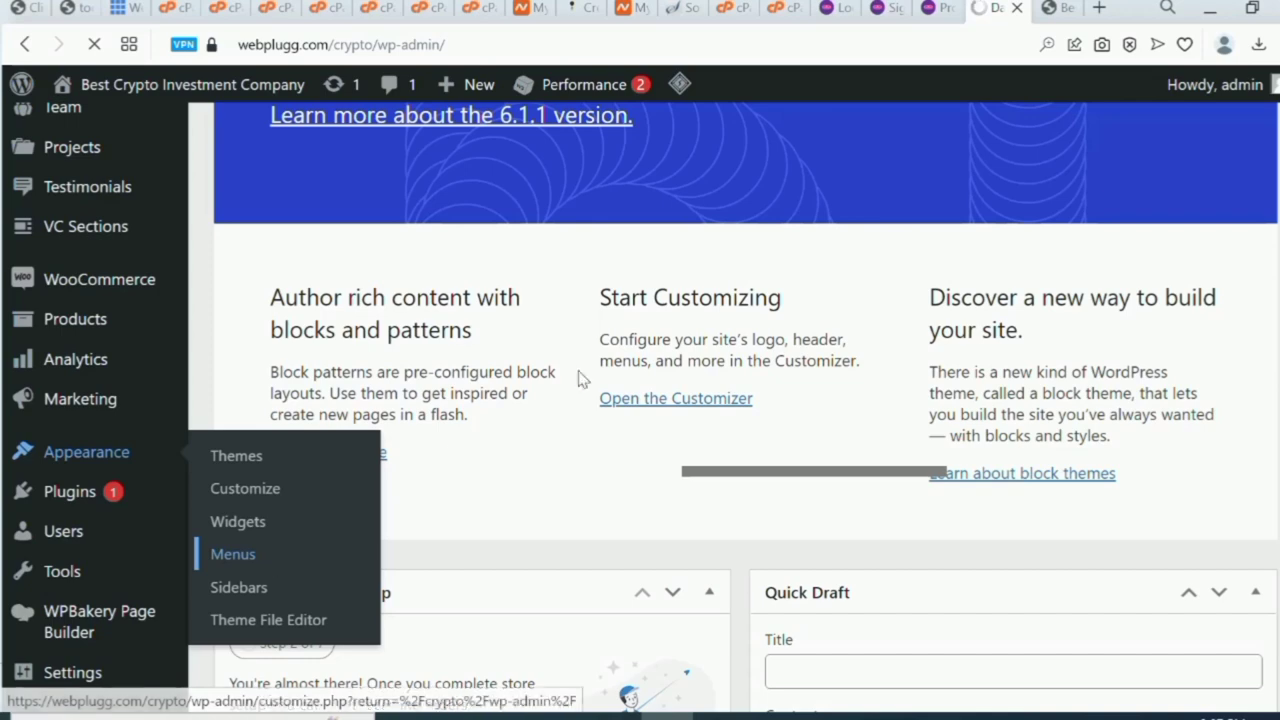
Copy the ProInvest login page address and return to the Menus page.
left_click(840, 10)
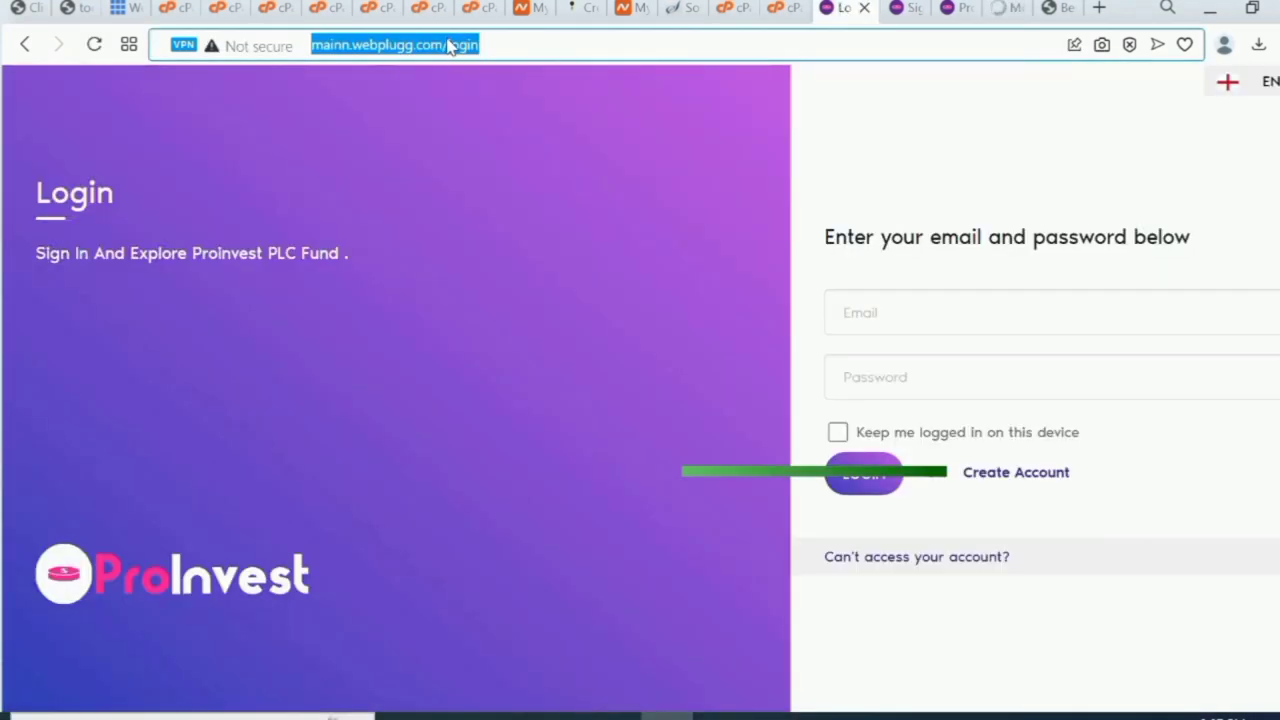
right_click(450, 46)
left_click(529, 125)
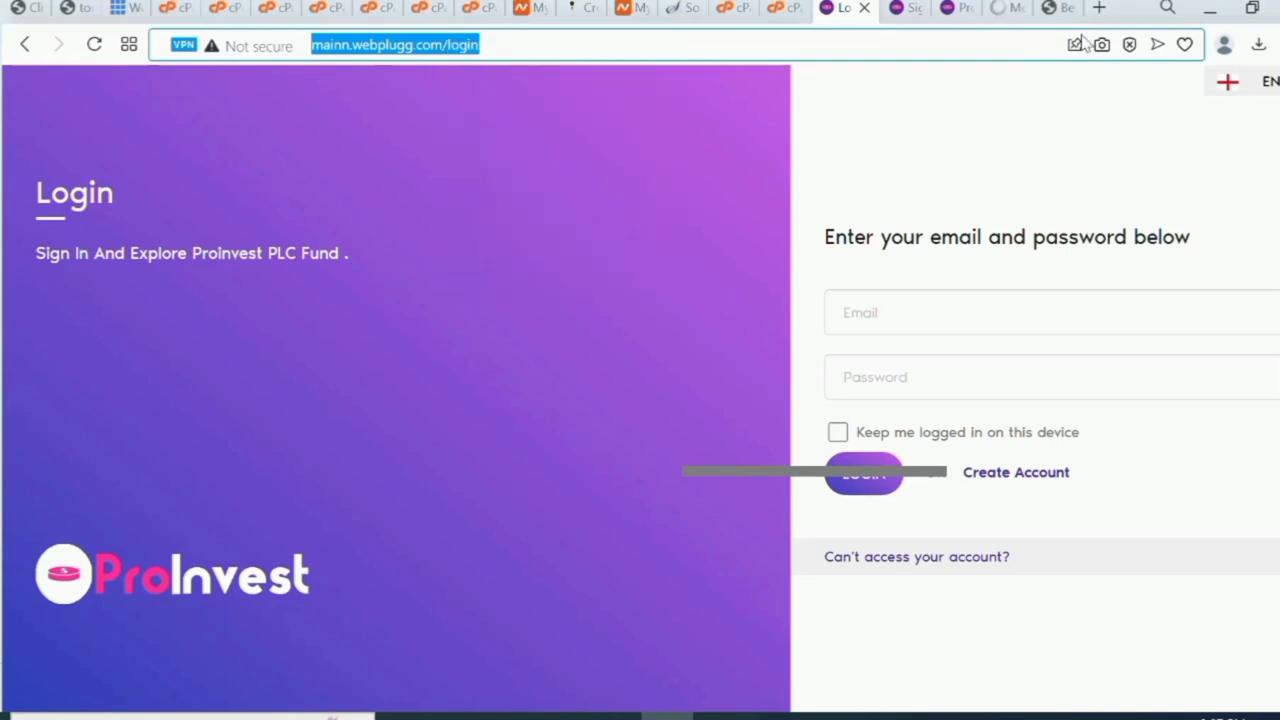
left_click(1012, 16)
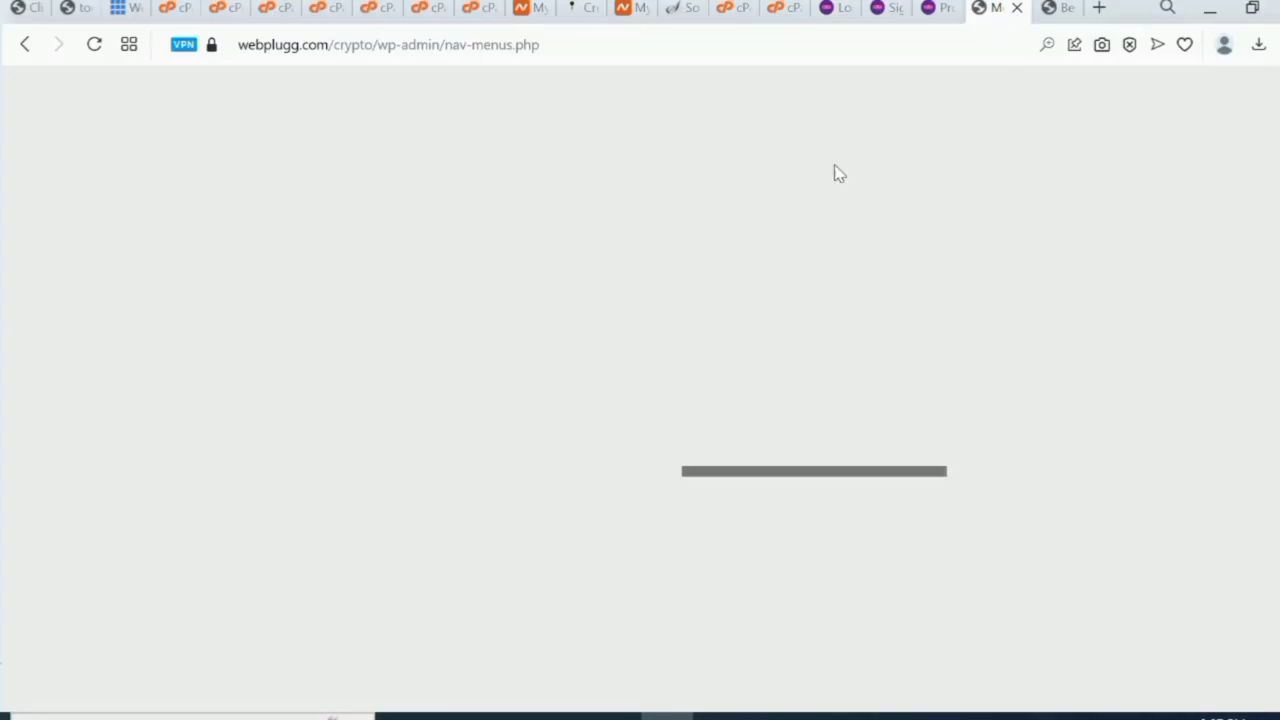
scroll(480, 626, "down", 5)
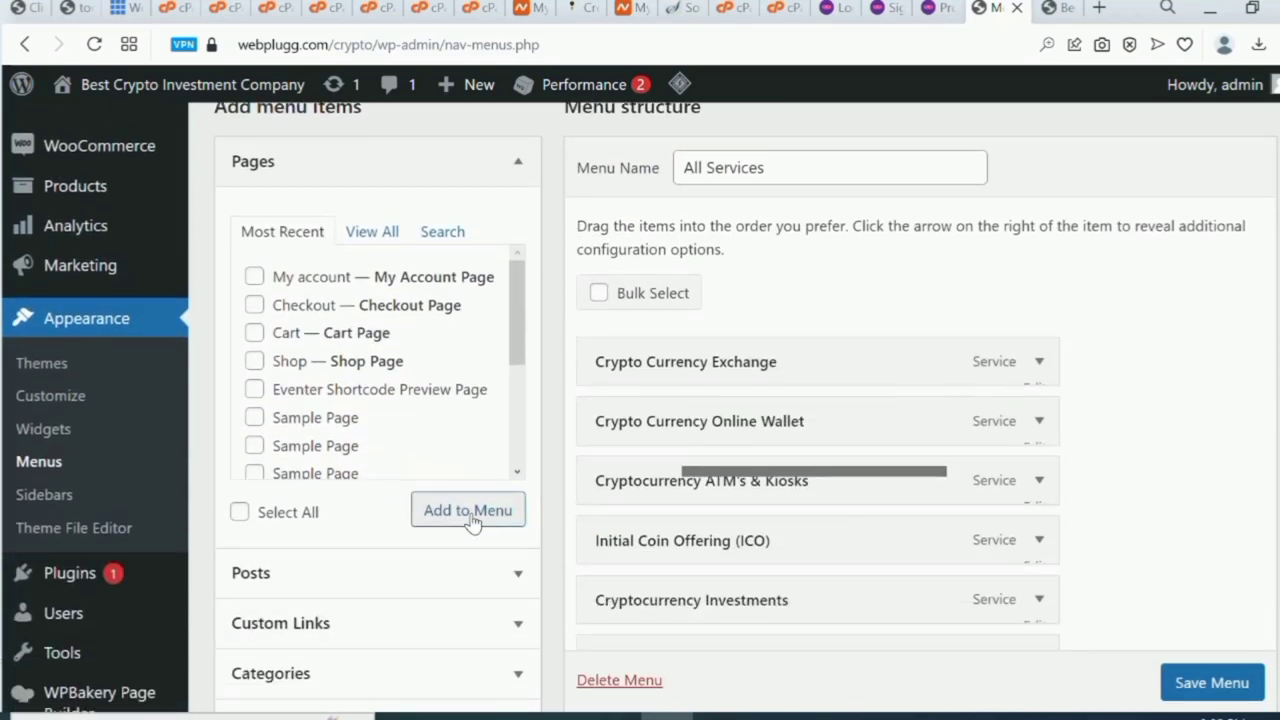
left_click(483, 627)
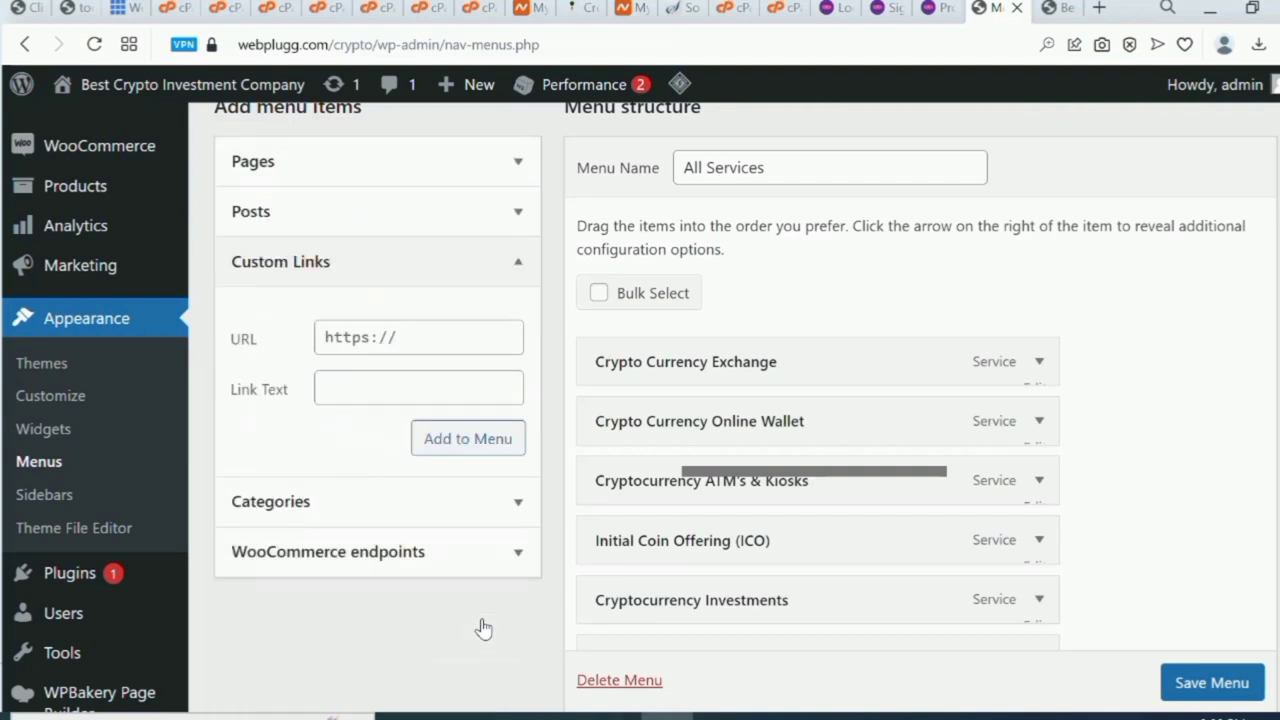
left_click(406, 337)
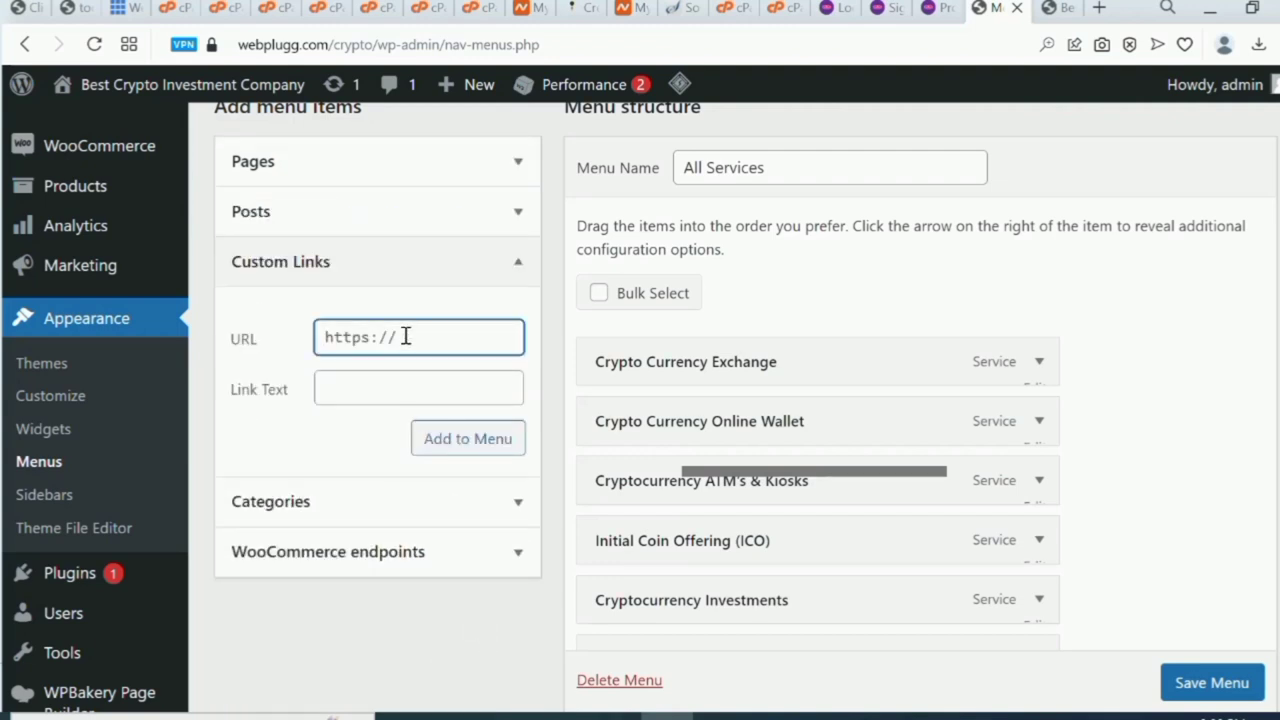
key("ctrl+v")
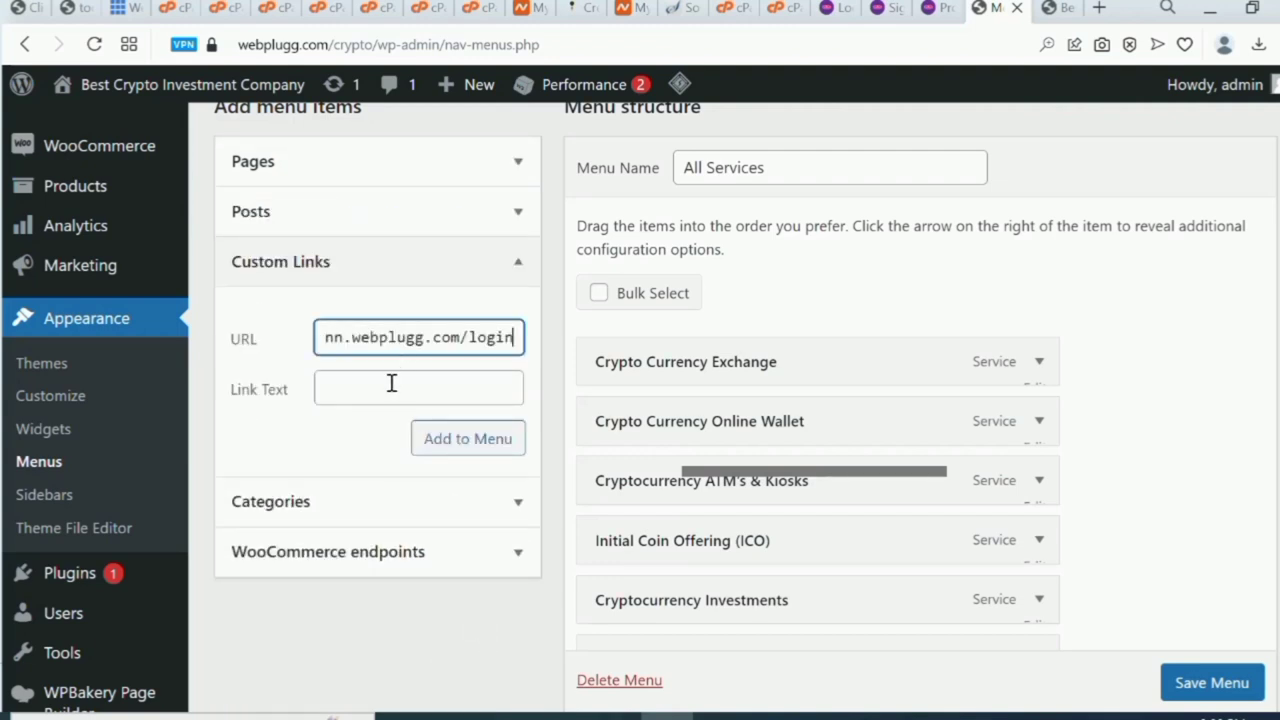
left_click(386, 393)
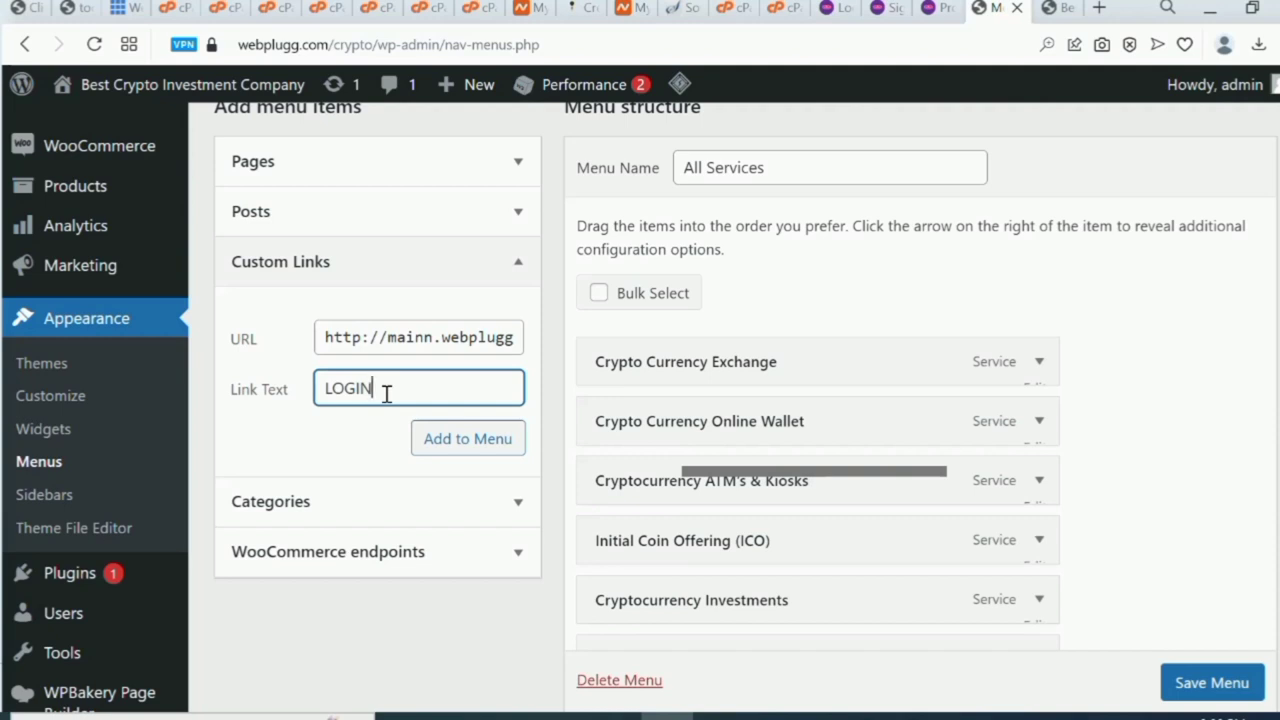
left_click(452, 442)
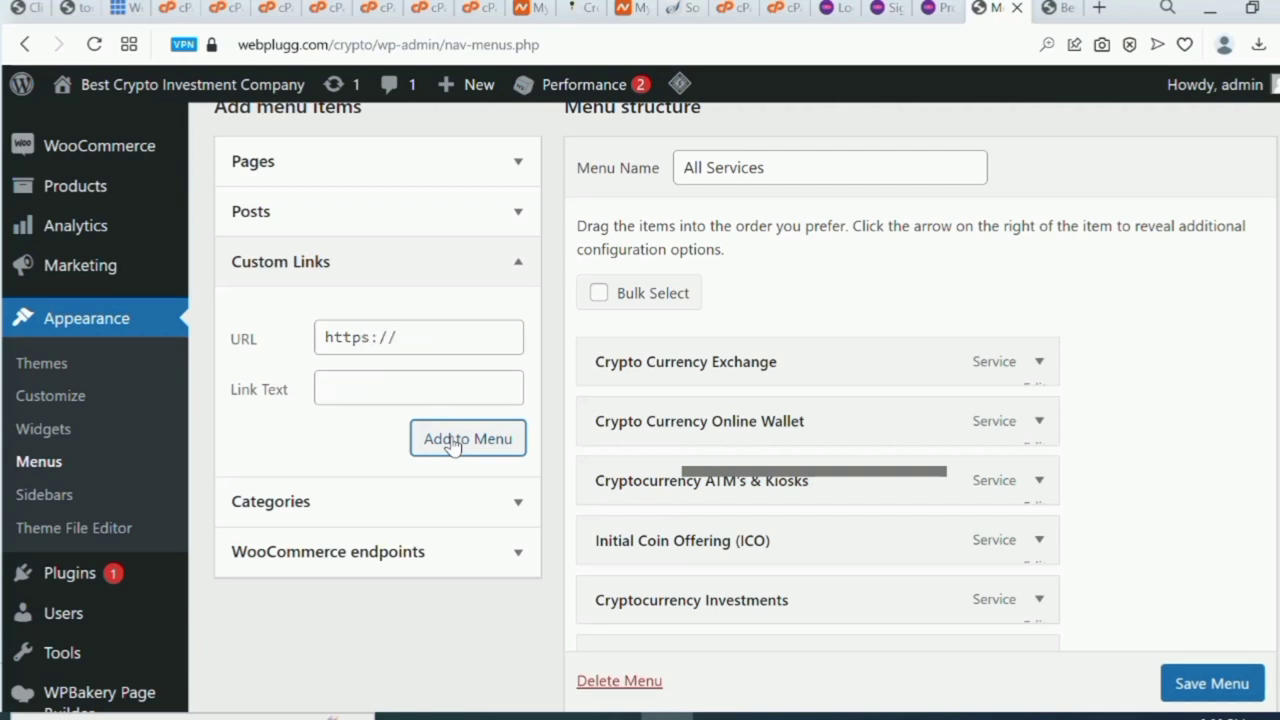
Save the menu and go to the crypto site's homepage.
scroll(1203, 692, "down", 1)
left_click(1203, 684)
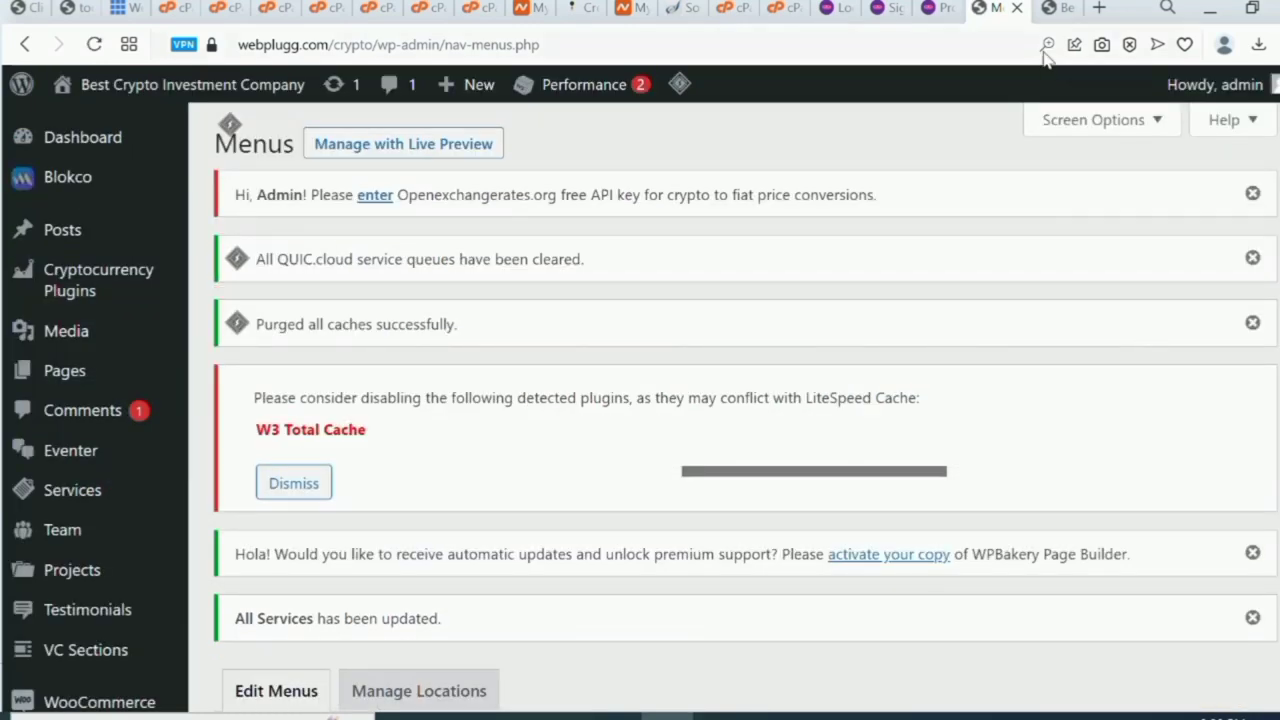
left_click(1057, 10)
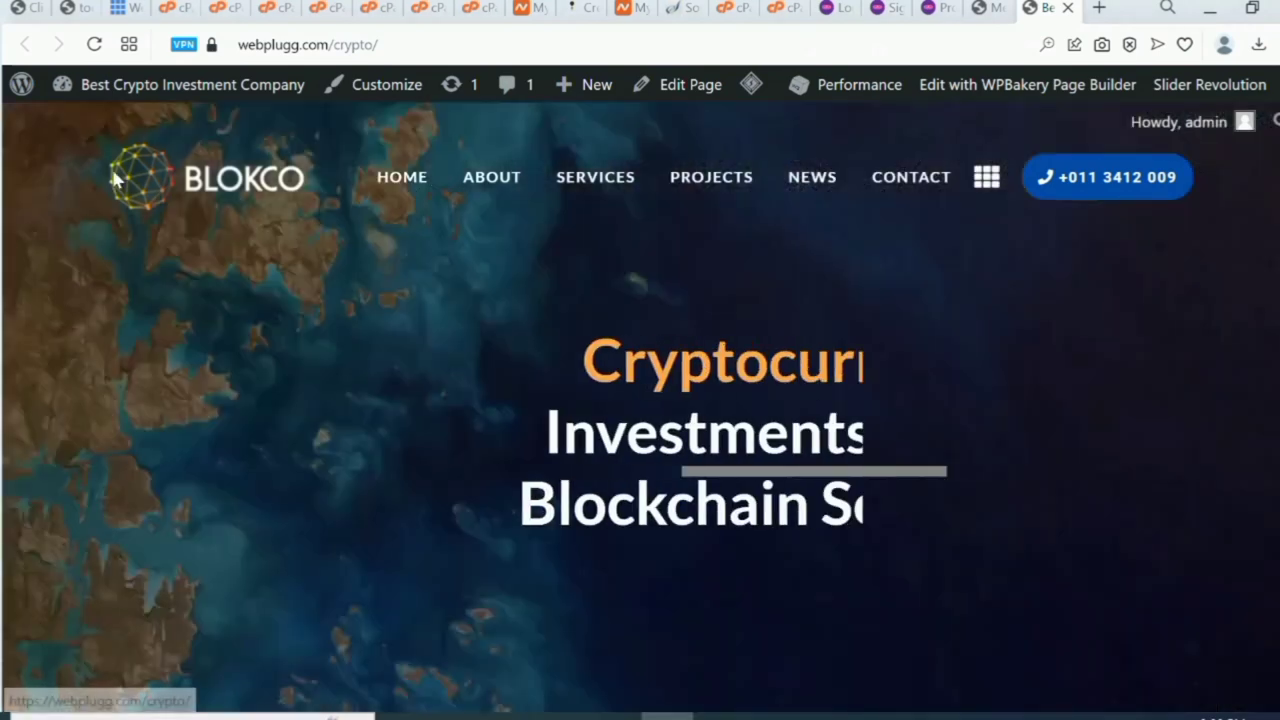
Reload the Blokco homepage so its header shows HOME and LOGIN.
left_click(94, 44)
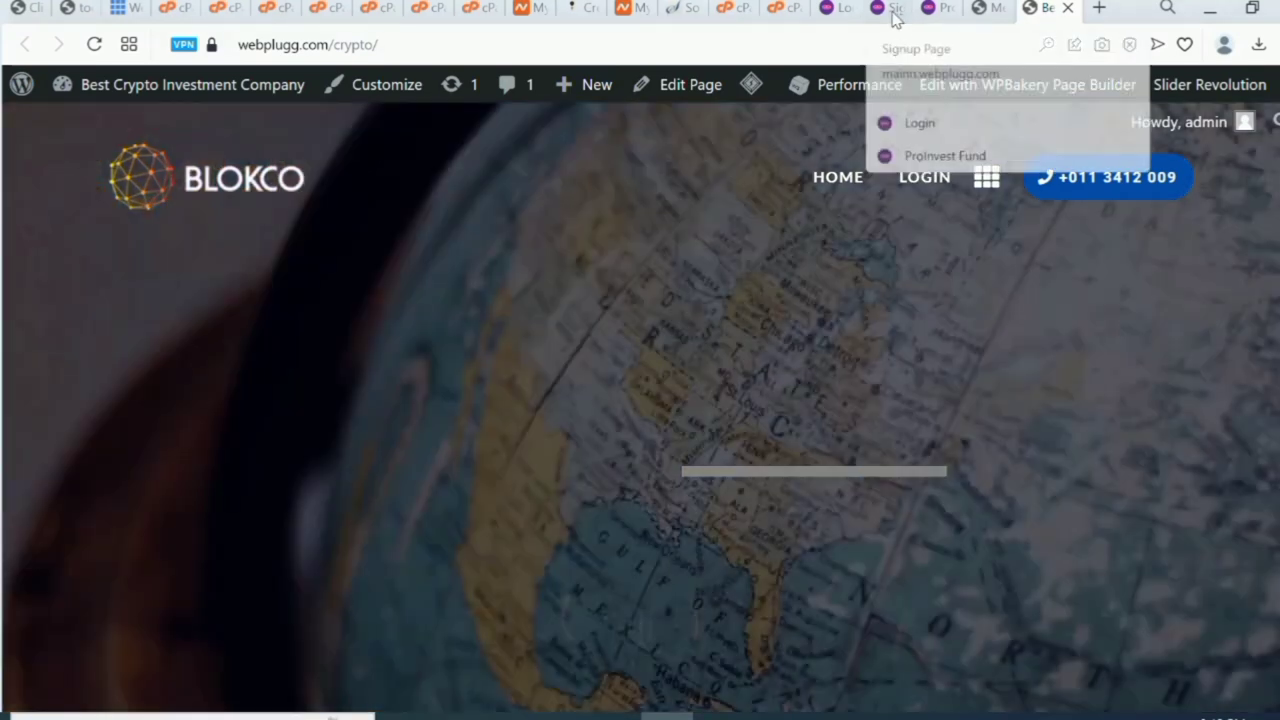
Copy the ProInvest signup page address from its address bar.
left_click(891, 9)
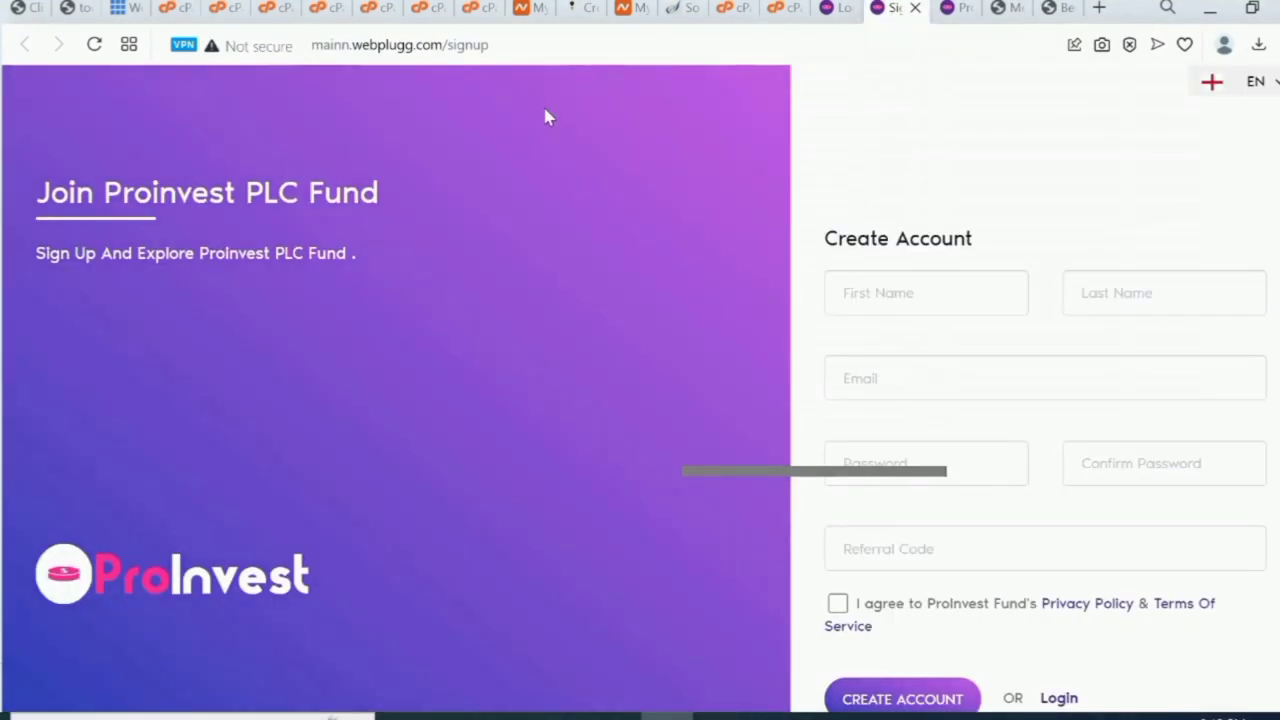
double_click(519, 52)
left_click(519, 52)
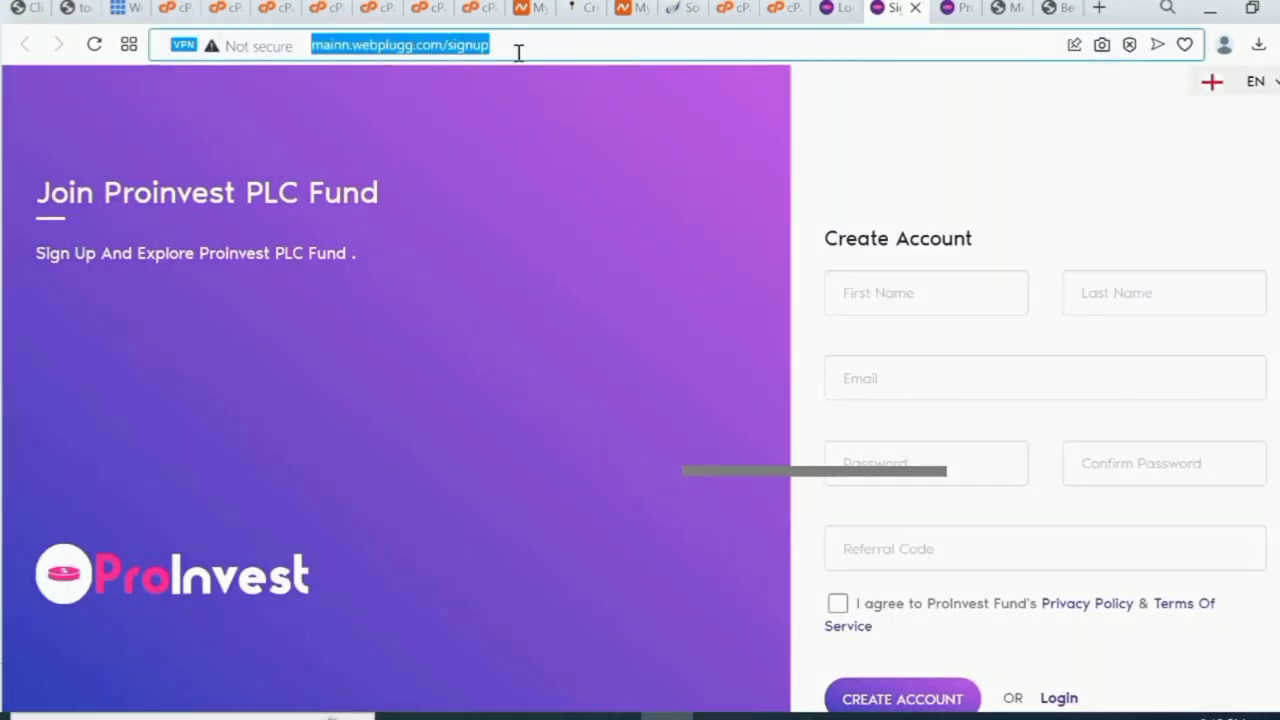
right_click(467, 45)
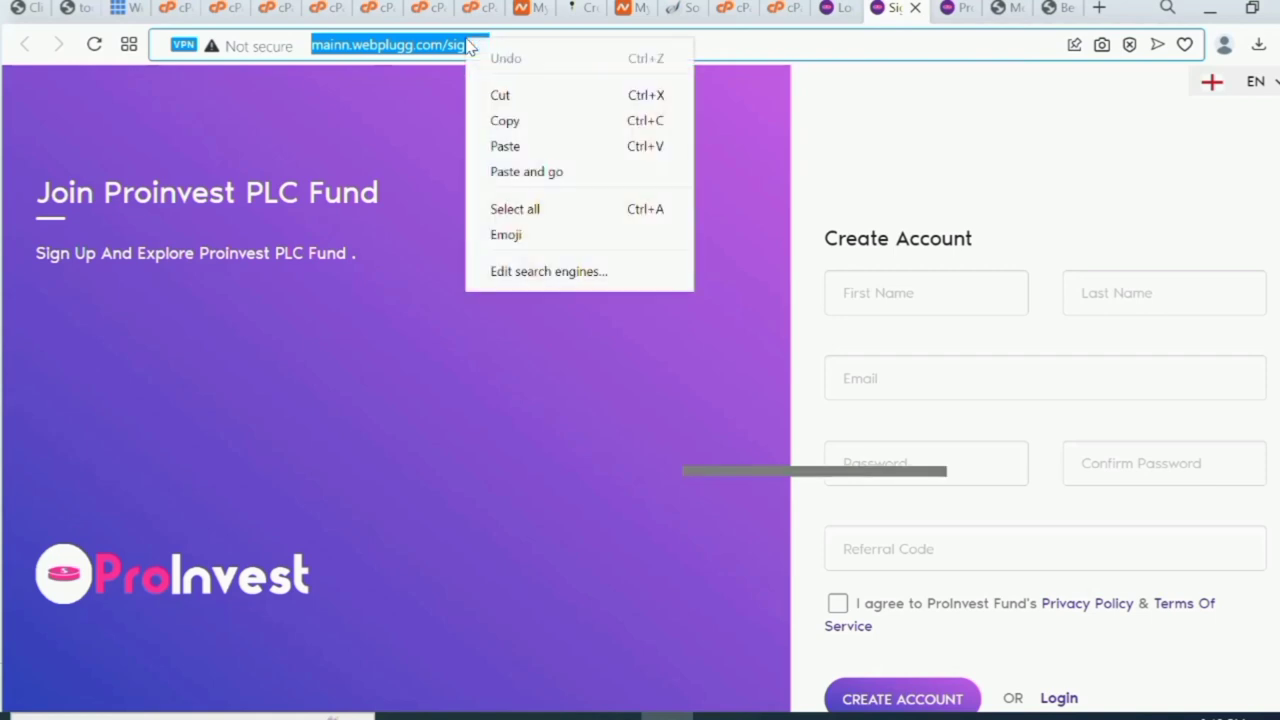
left_click(537, 135)
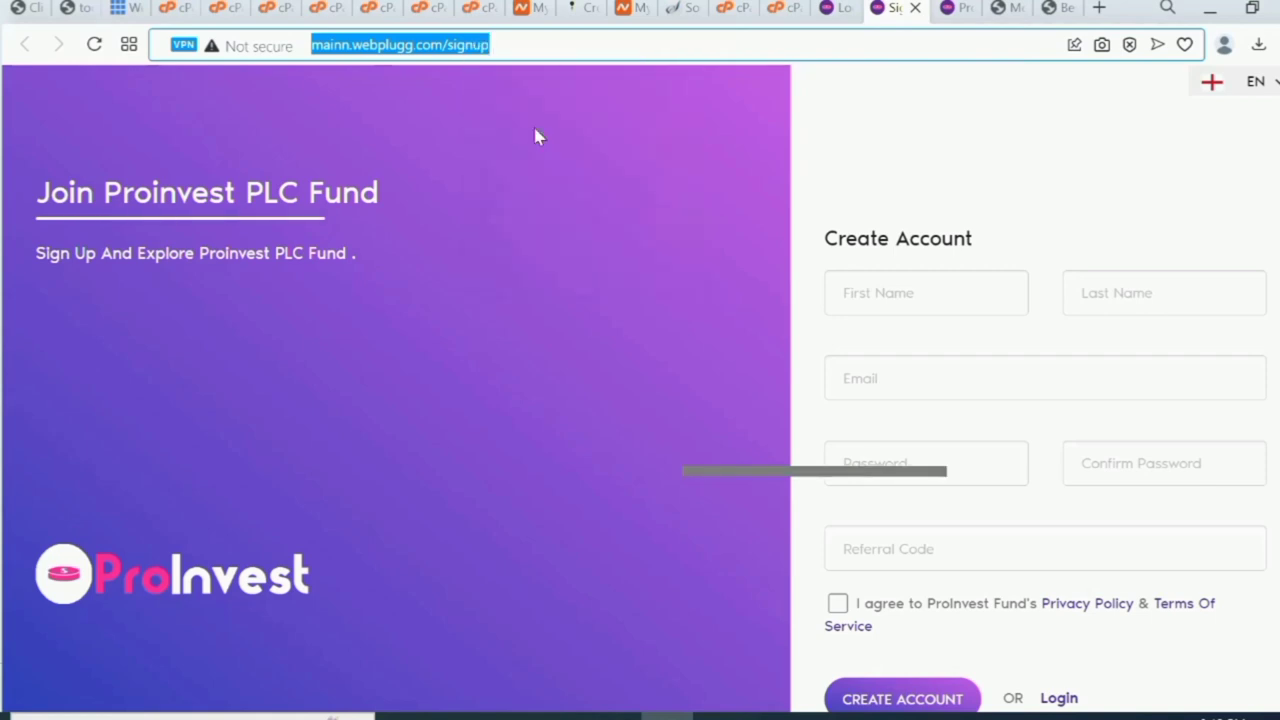
Add a REGISTER custom link with the pasted signup address to the Primary Menu.
left_click(1005, 10)
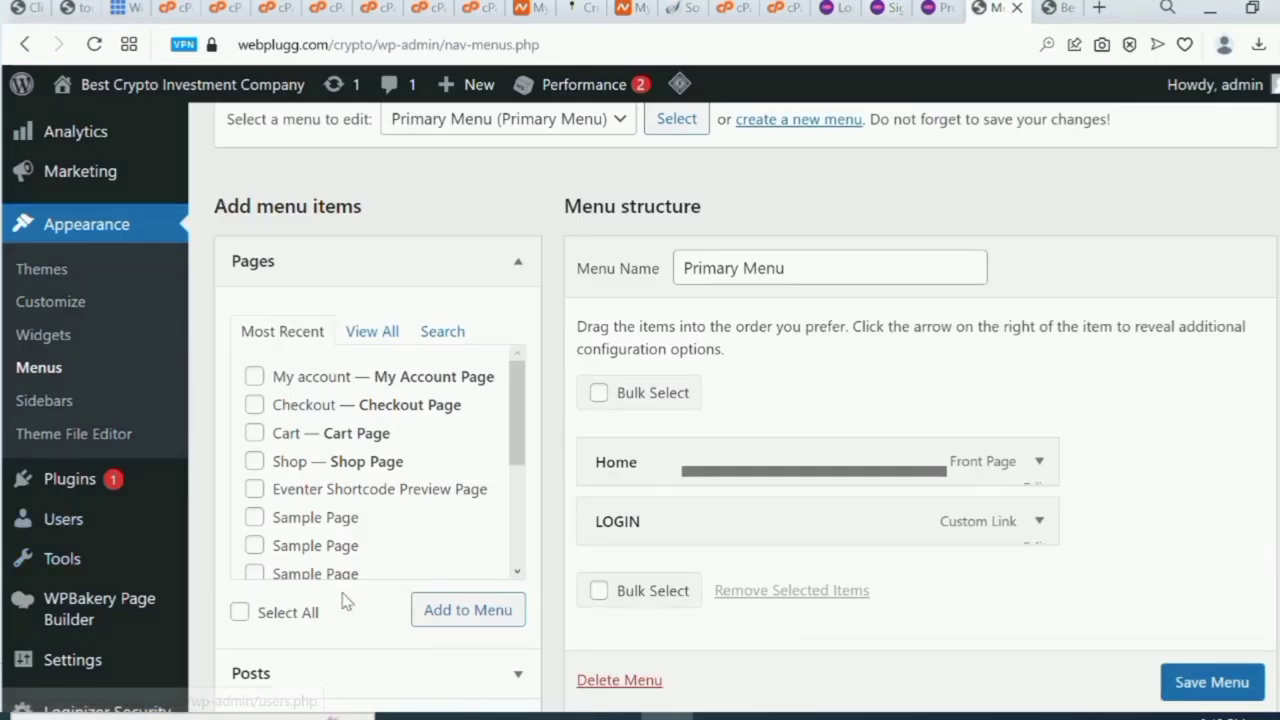
scroll(440, 637, "down", 2)
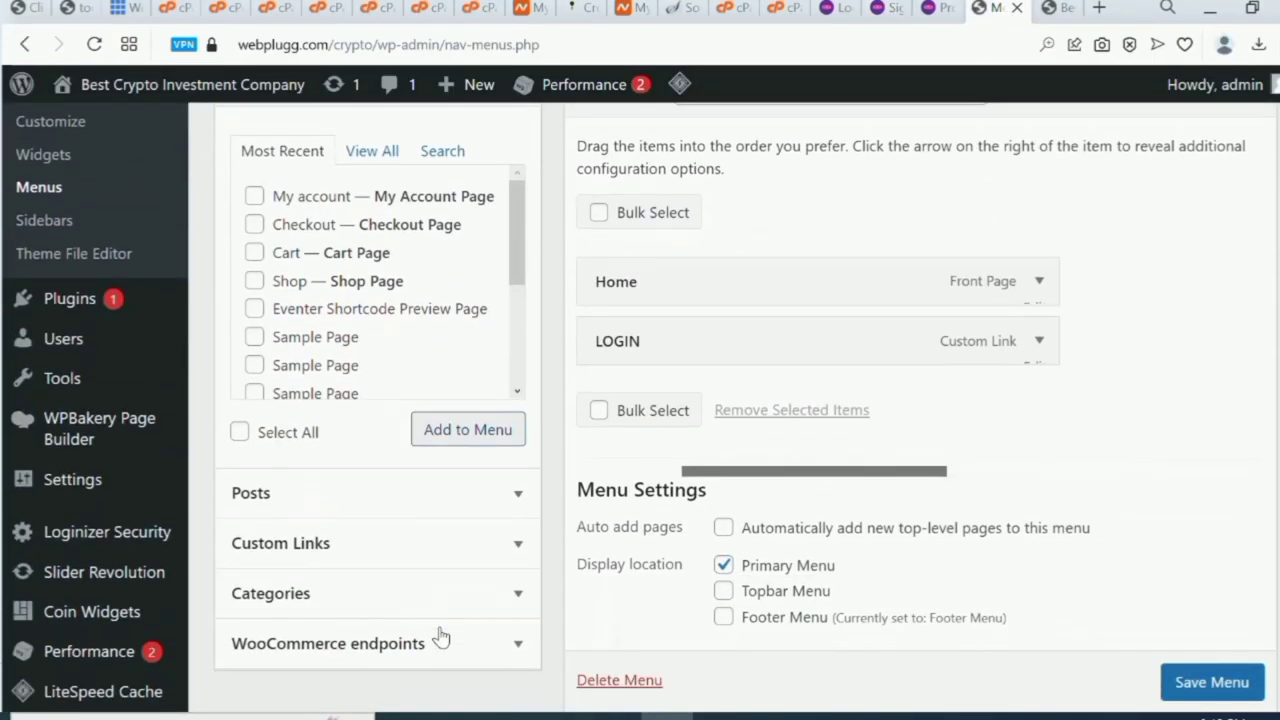
left_click(517, 548)
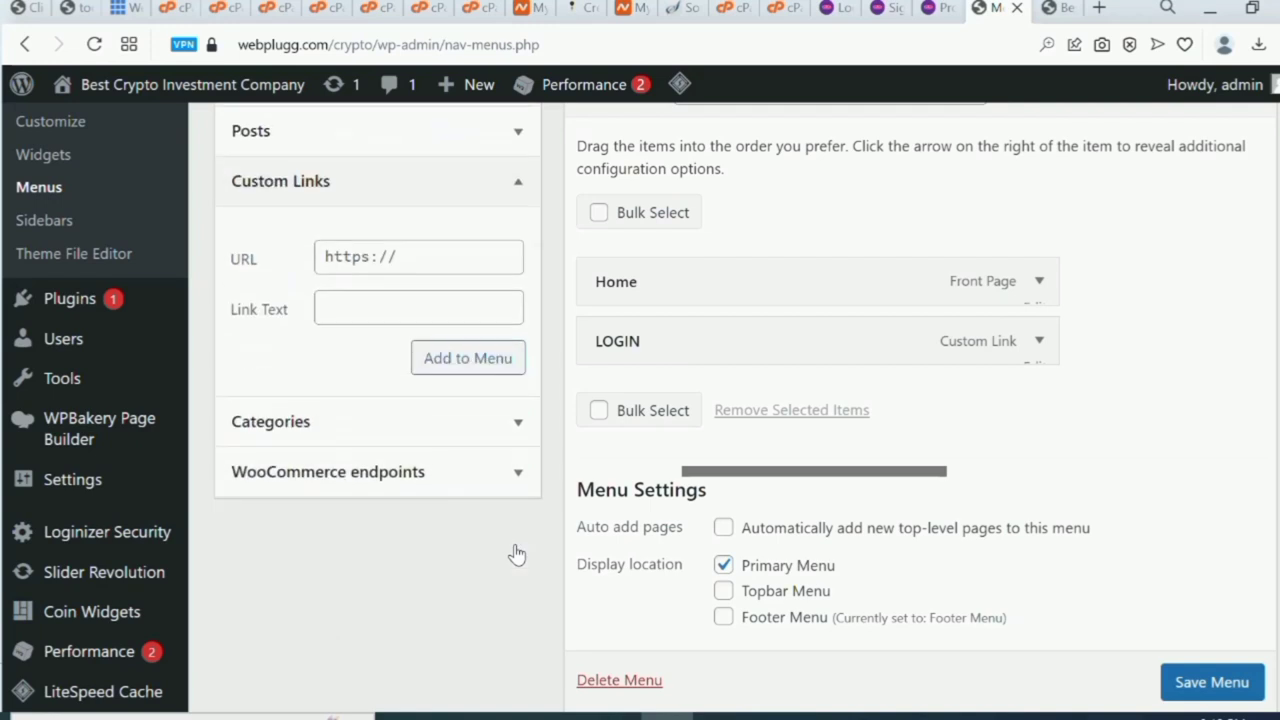
left_click(425, 250)
key("ctrl+v")
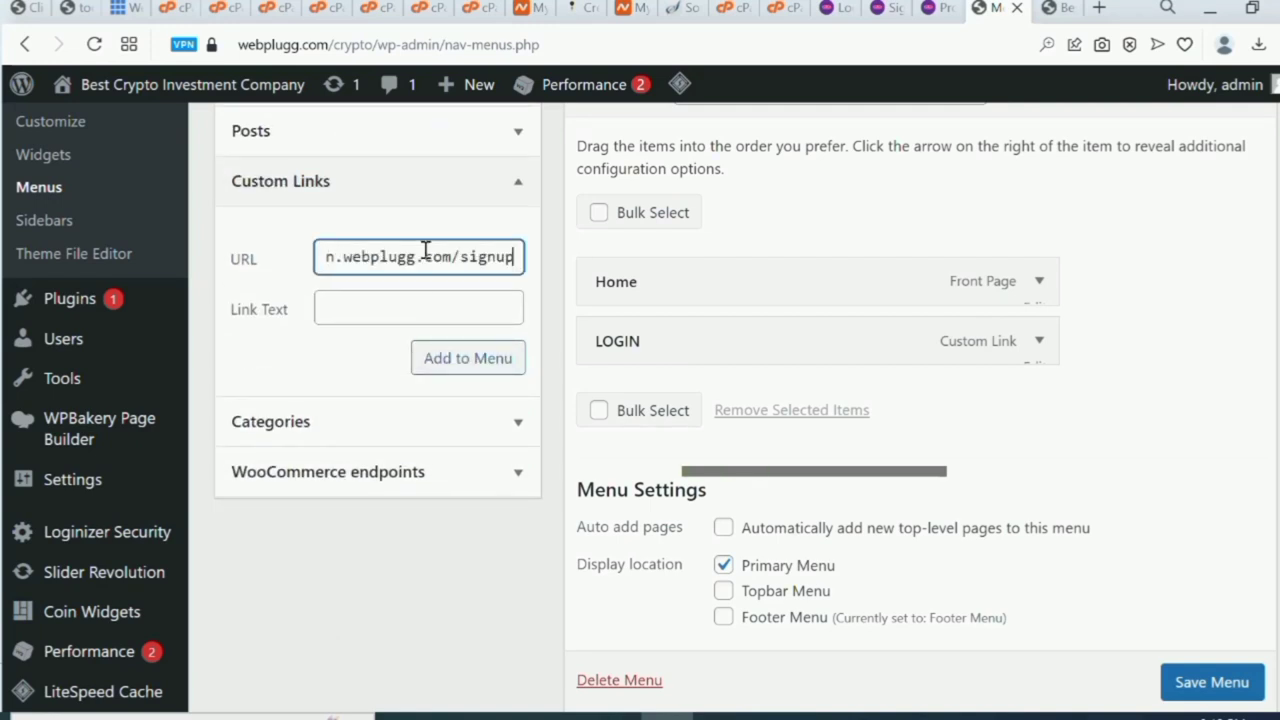
left_click(421, 305)
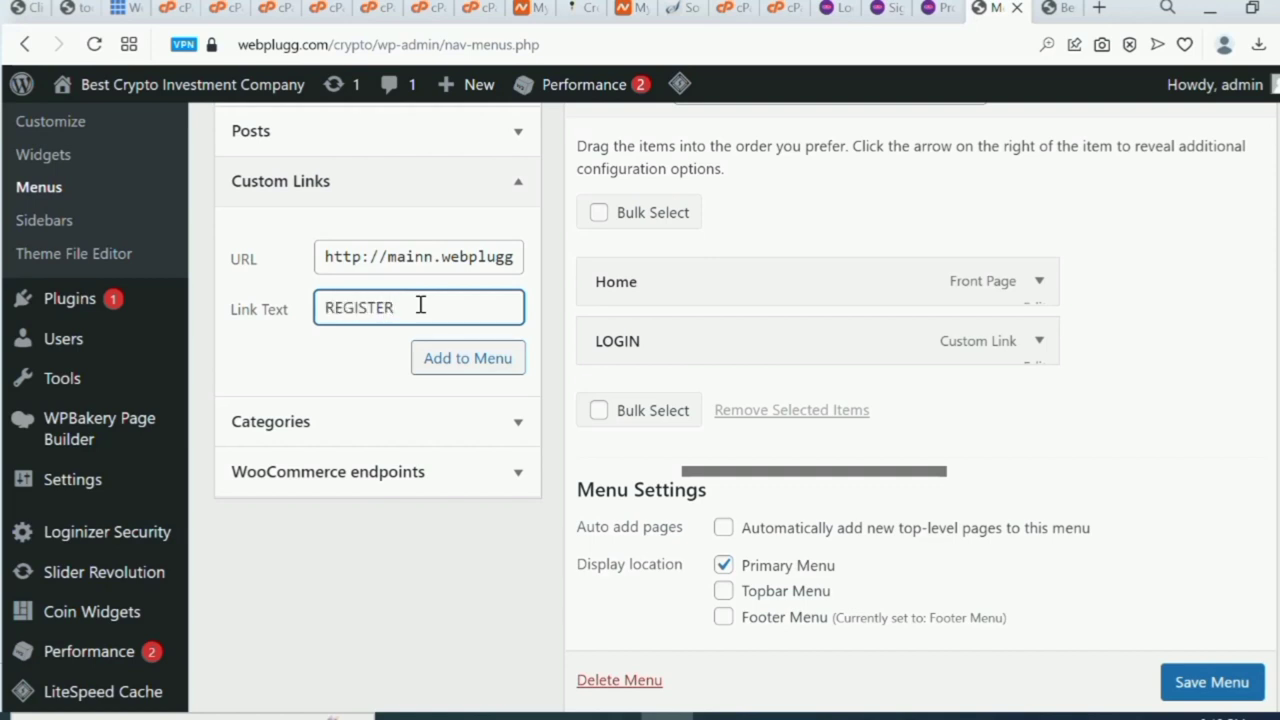
left_click(446, 362)
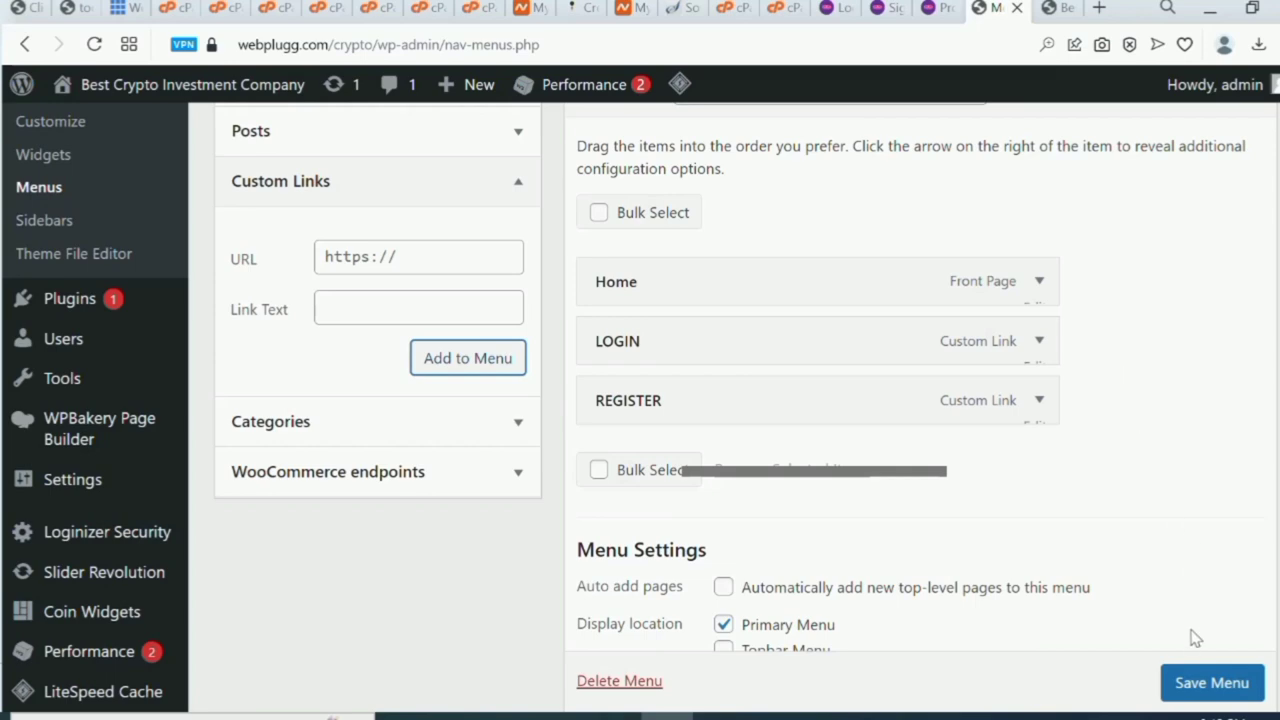
Save the Primary Menu and go to the crypto homepage.
scroll(1203, 676, "down", 1)
left_click(1203, 677)
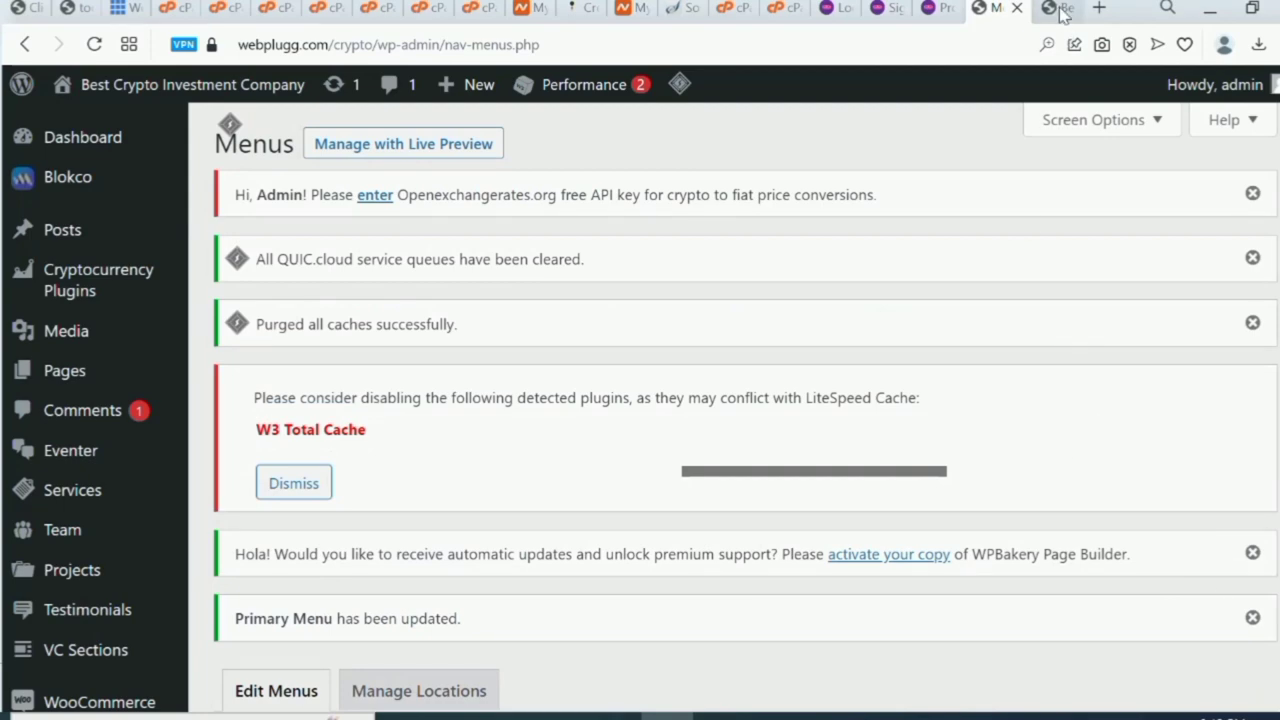
left_click(1062, 8)
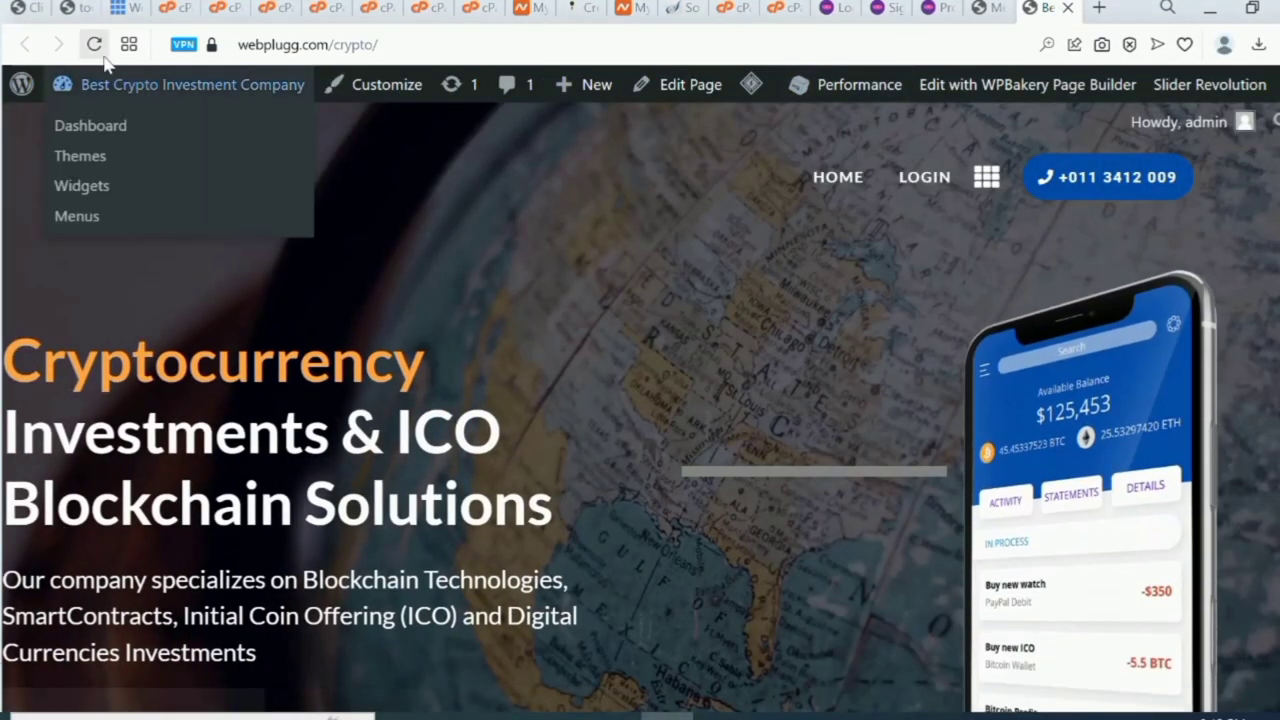
Reload the homepage, test the LOGIN and REGISTER links, then open ProInvest's homepage.
left_click(94, 45)
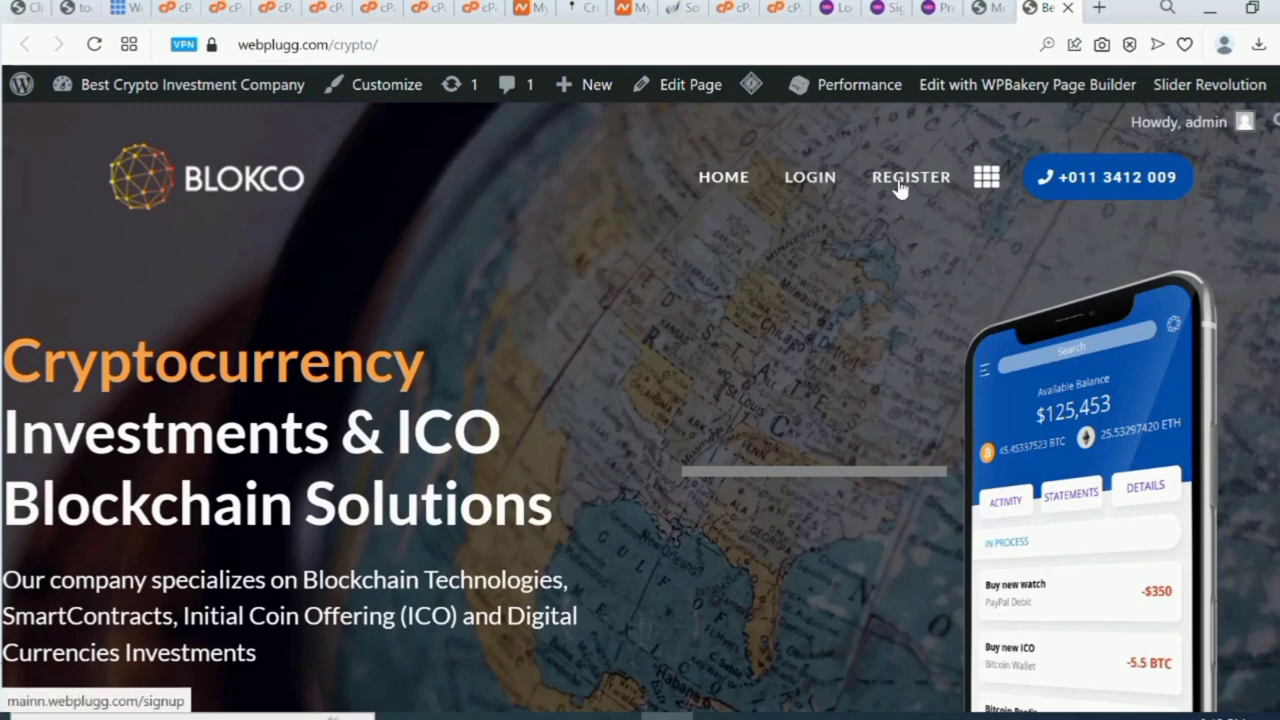
left_click(799, 187)
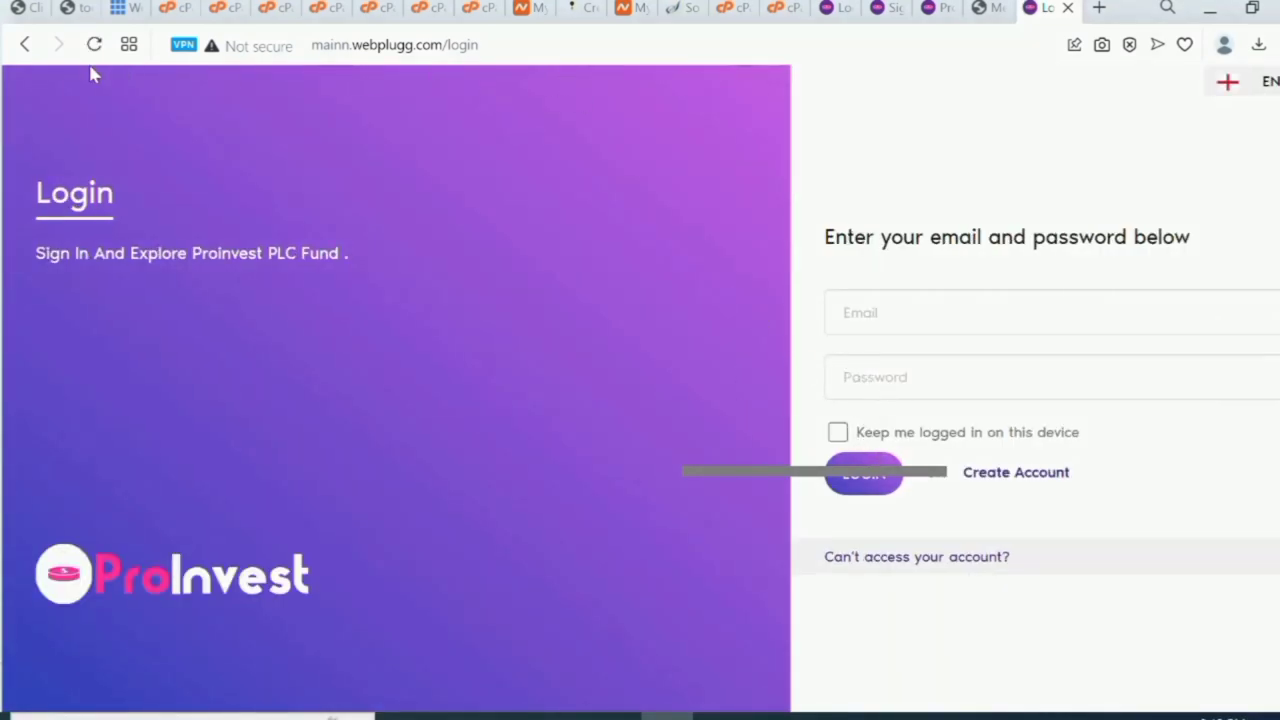
left_click(25, 45)
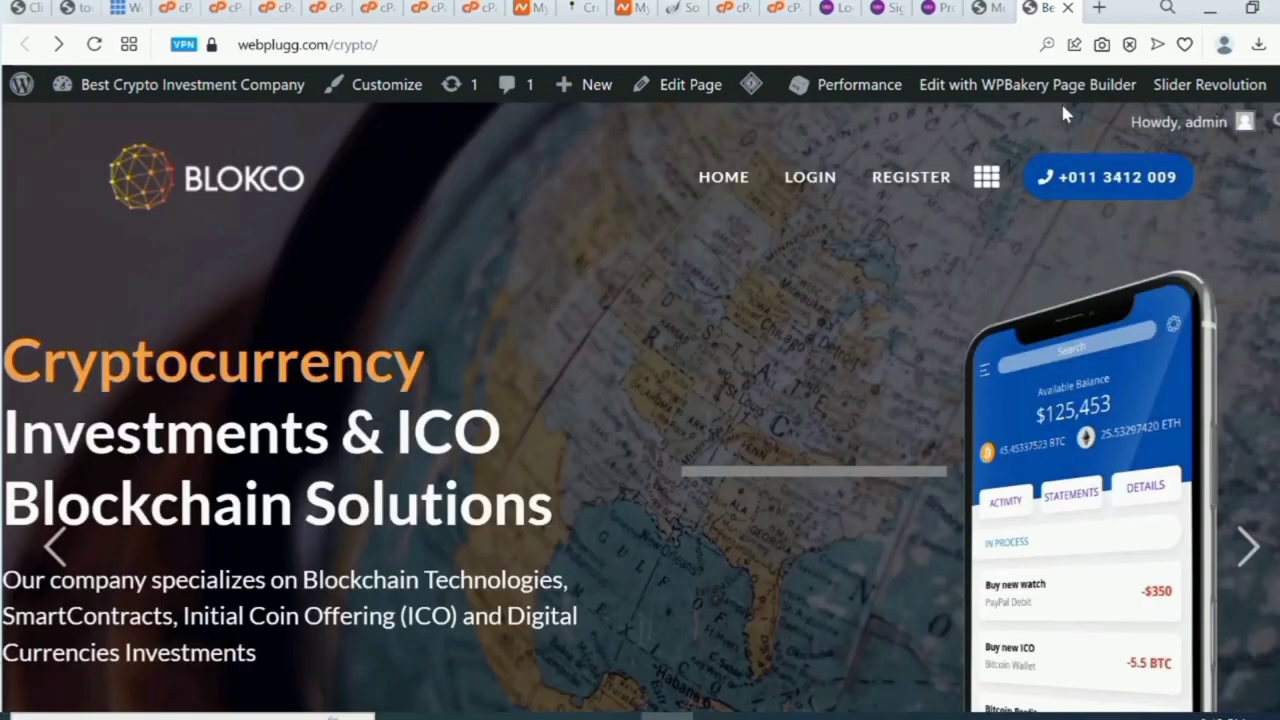
left_click(905, 188)
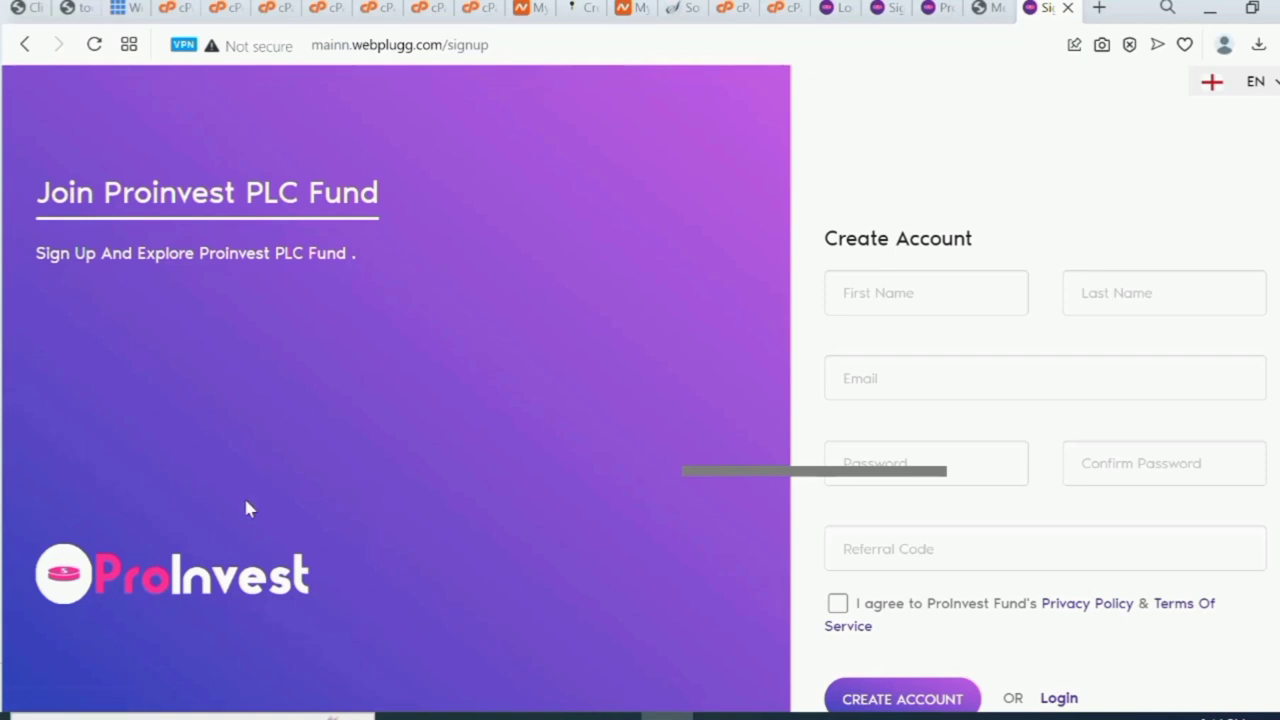
left_click(196, 573)
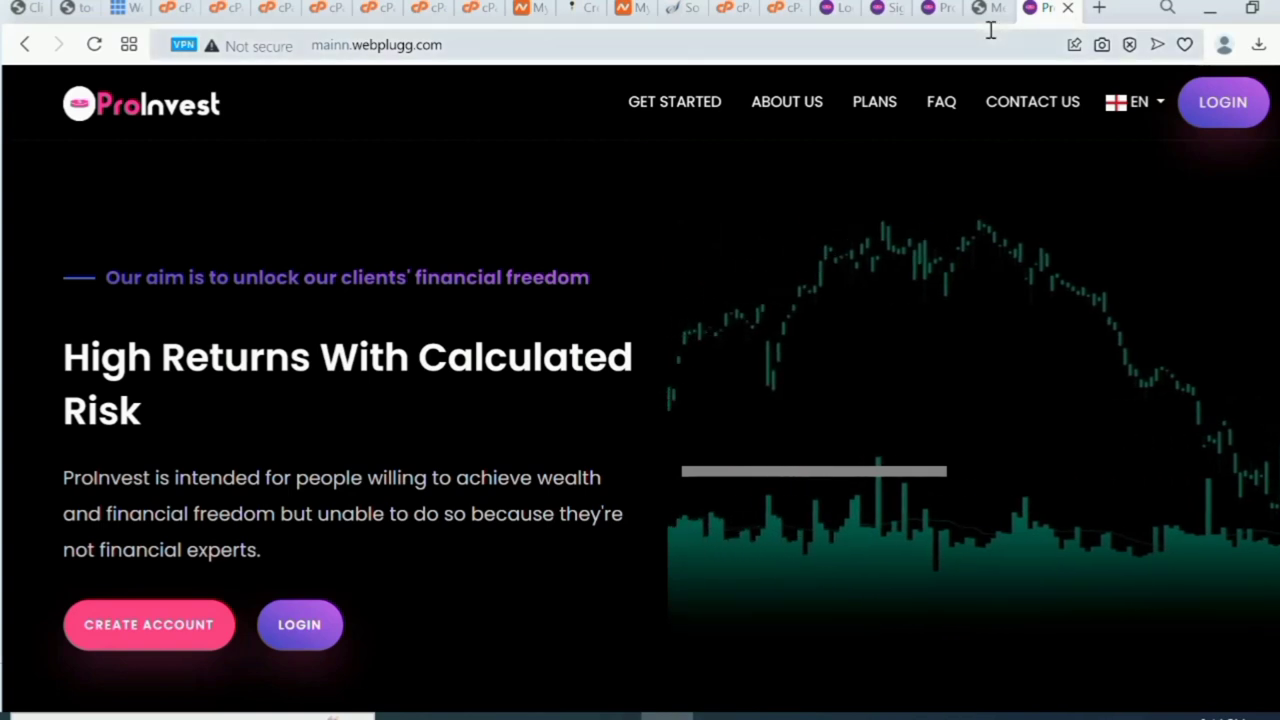
Navigate back through the tabs to the crypto site homepage.
mouse_move(975, 17)
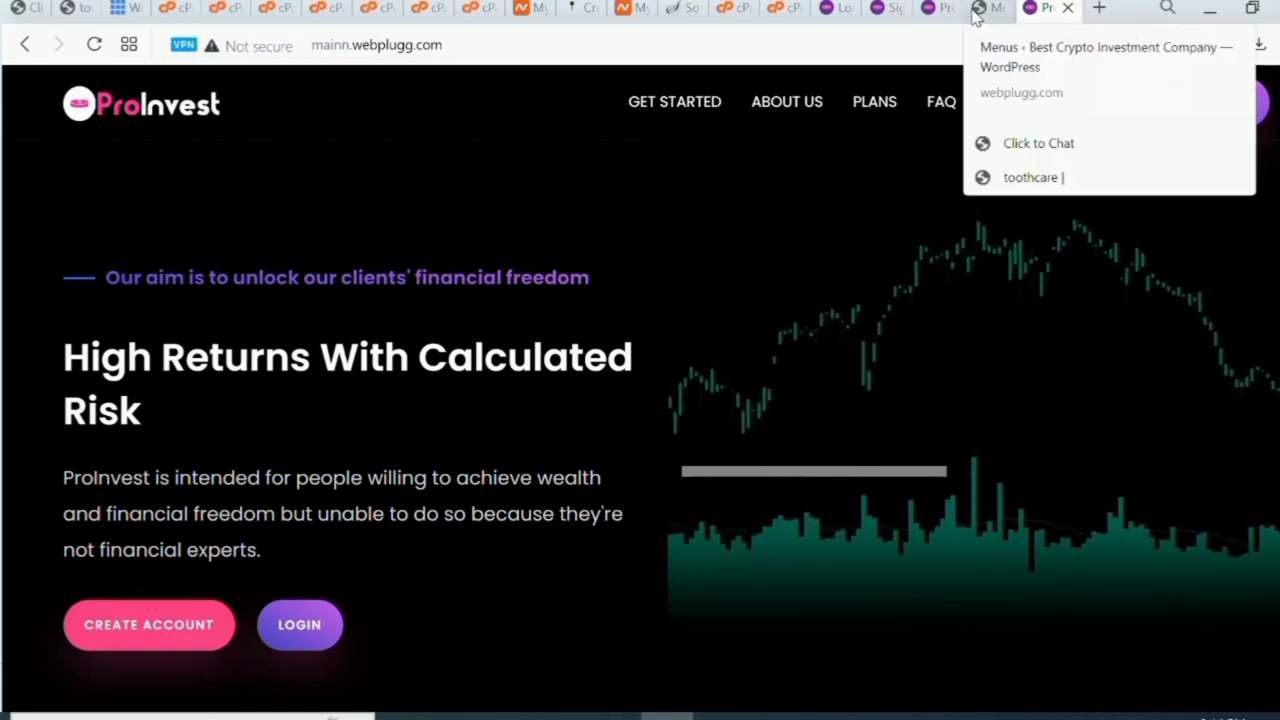
left_click(845, 12)
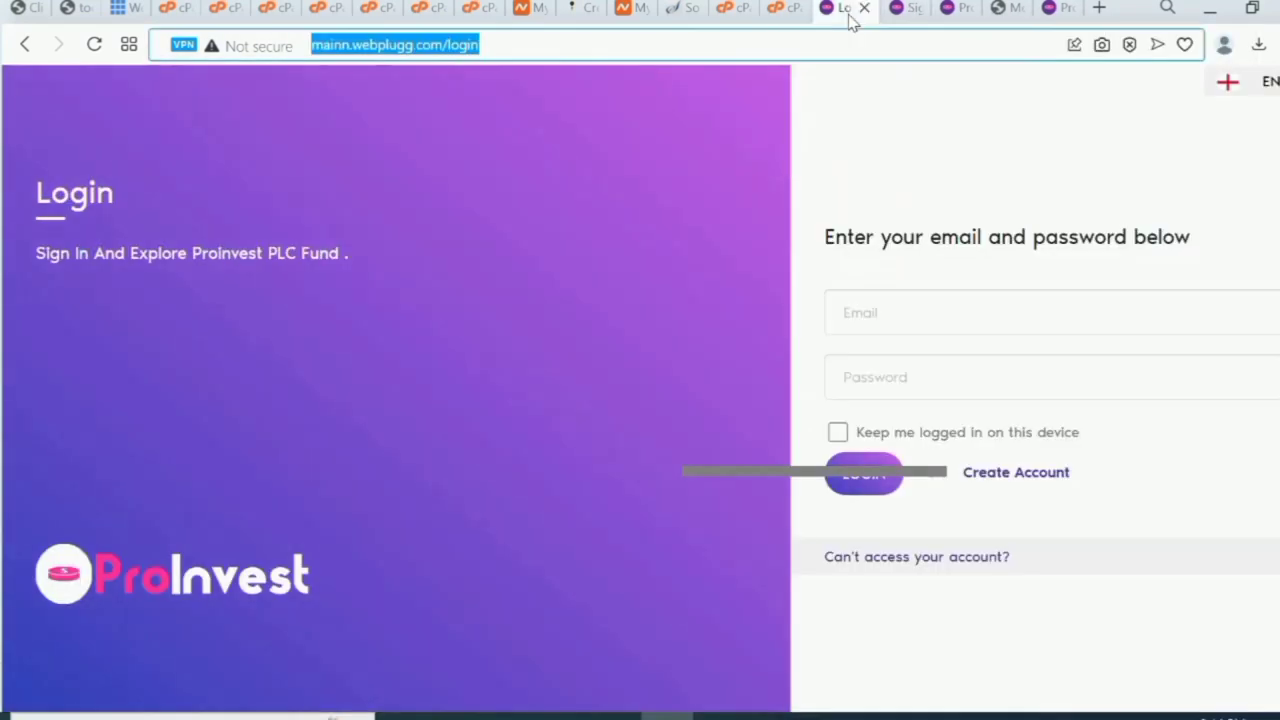
left_click(648, 40)
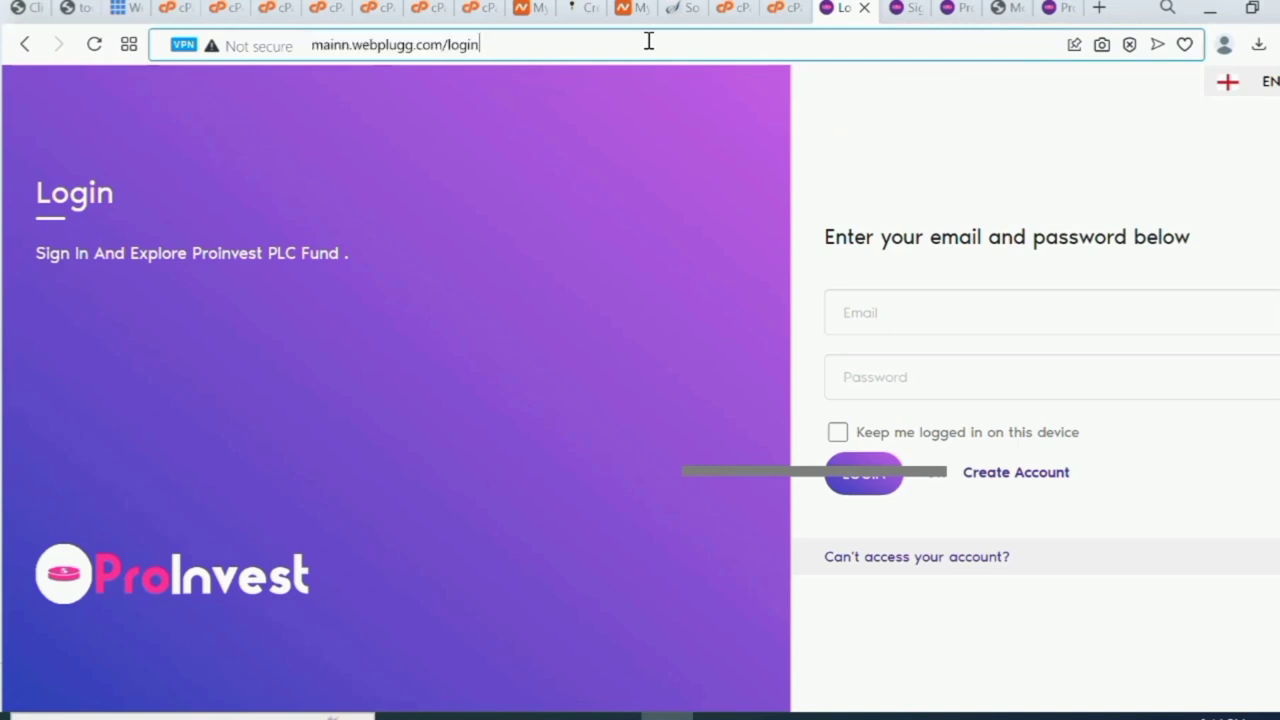
left_click(1010, 9)
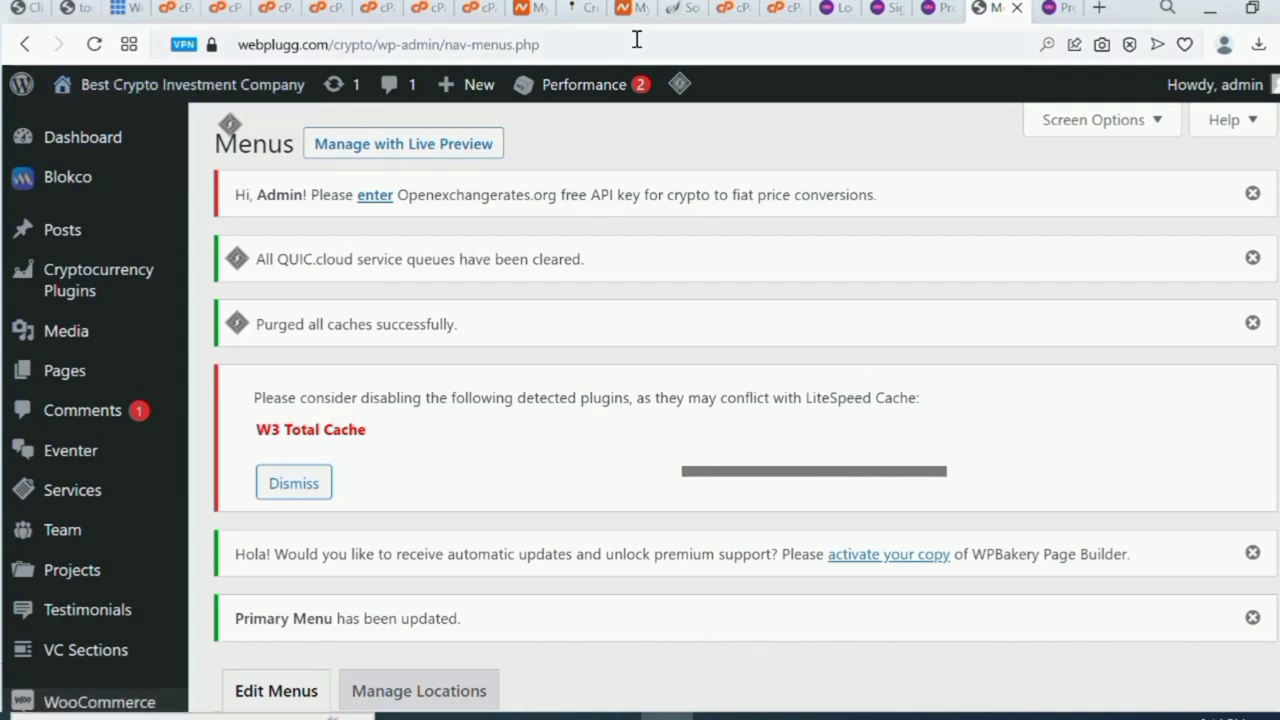
left_click(1055, 9)
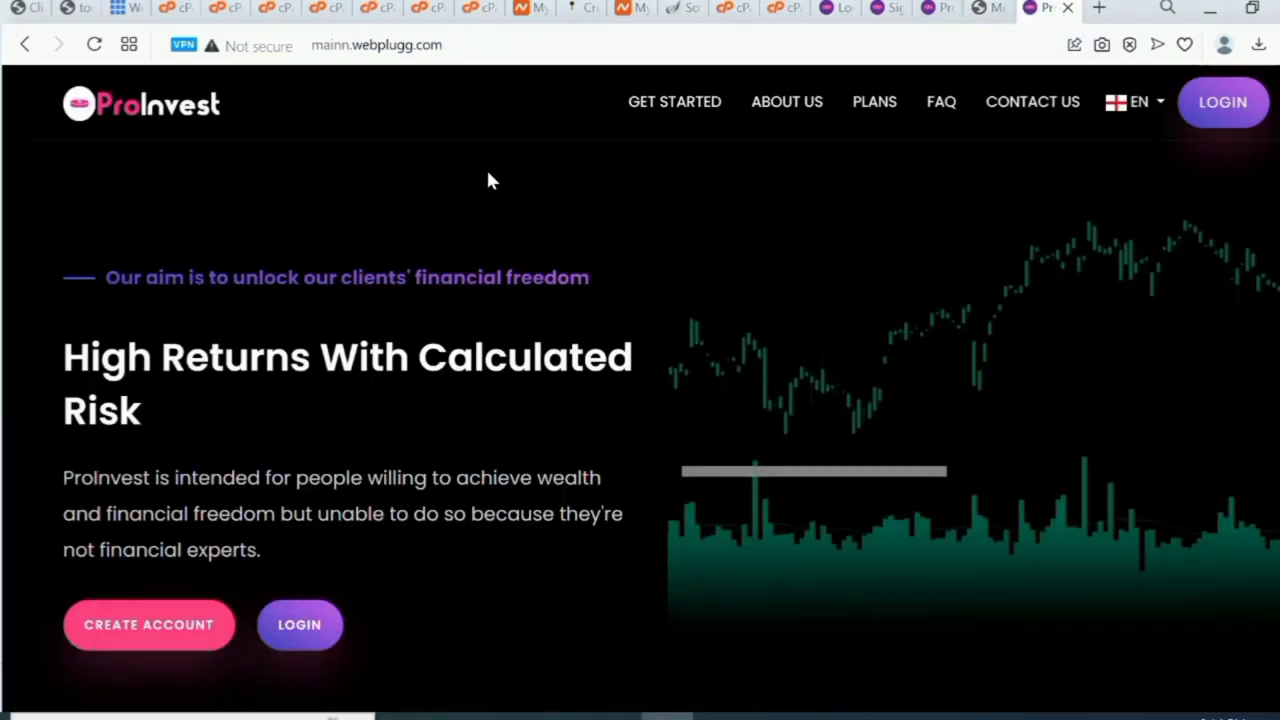
left_click(23, 47)
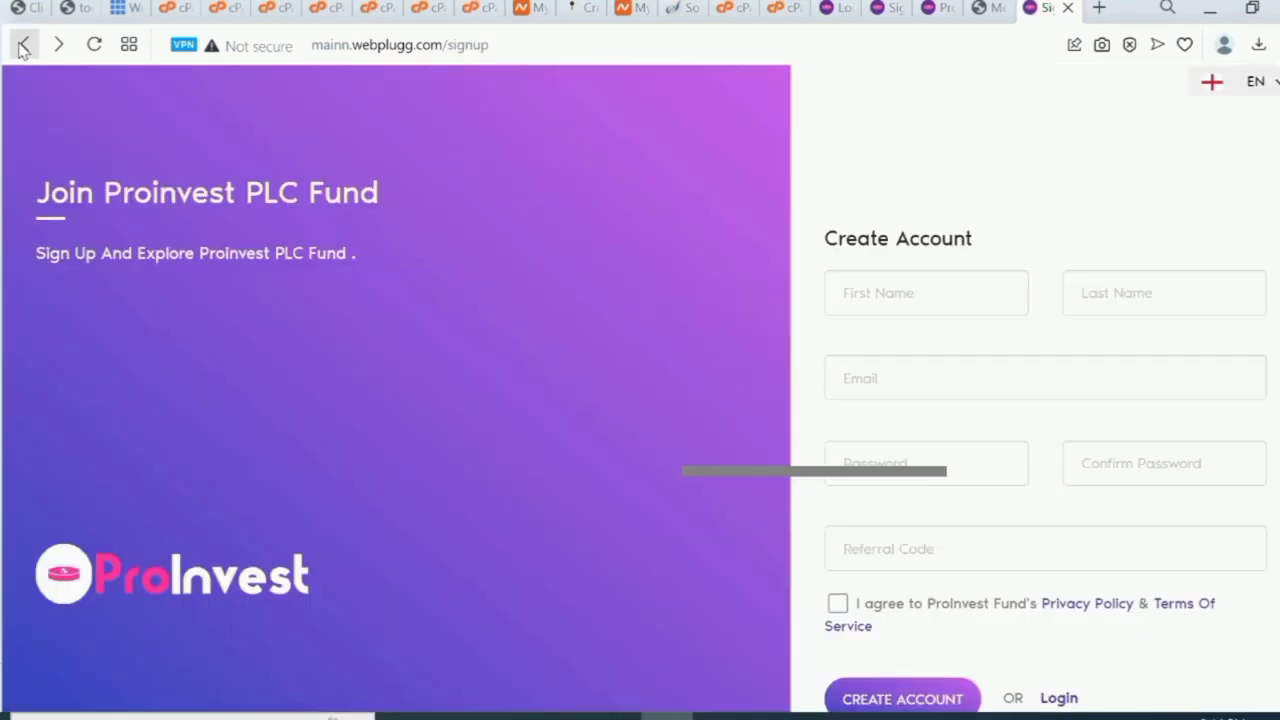
left_click(23, 47)
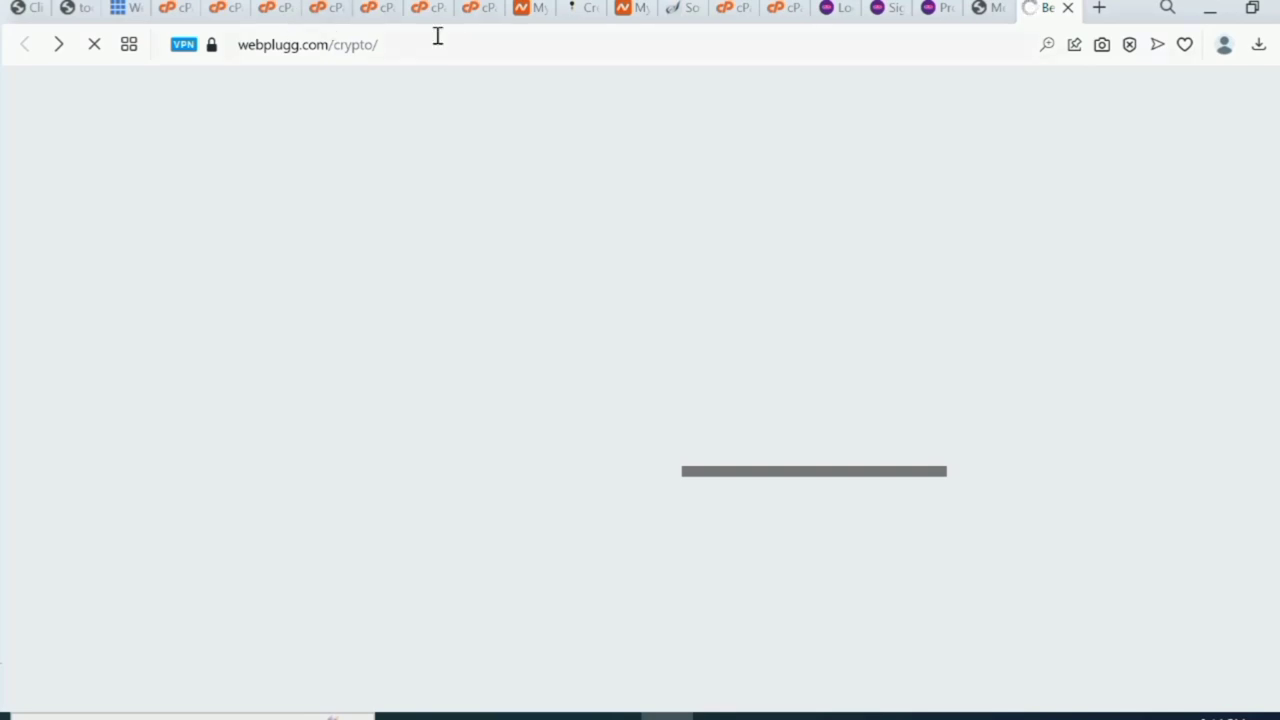
Copy the address webplugg.com/crypto/ and return to the cPanel File Manager.
left_click(411, 45)
key("ctrl+c")
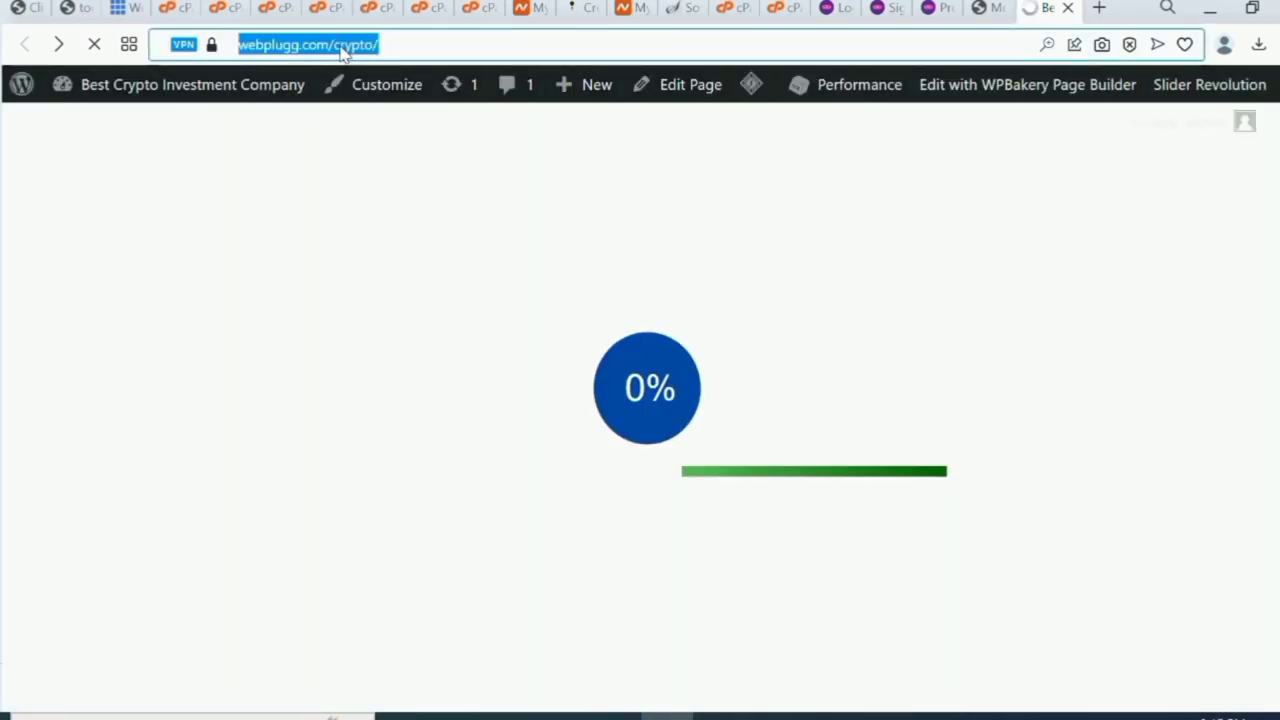
right_click(341, 52)
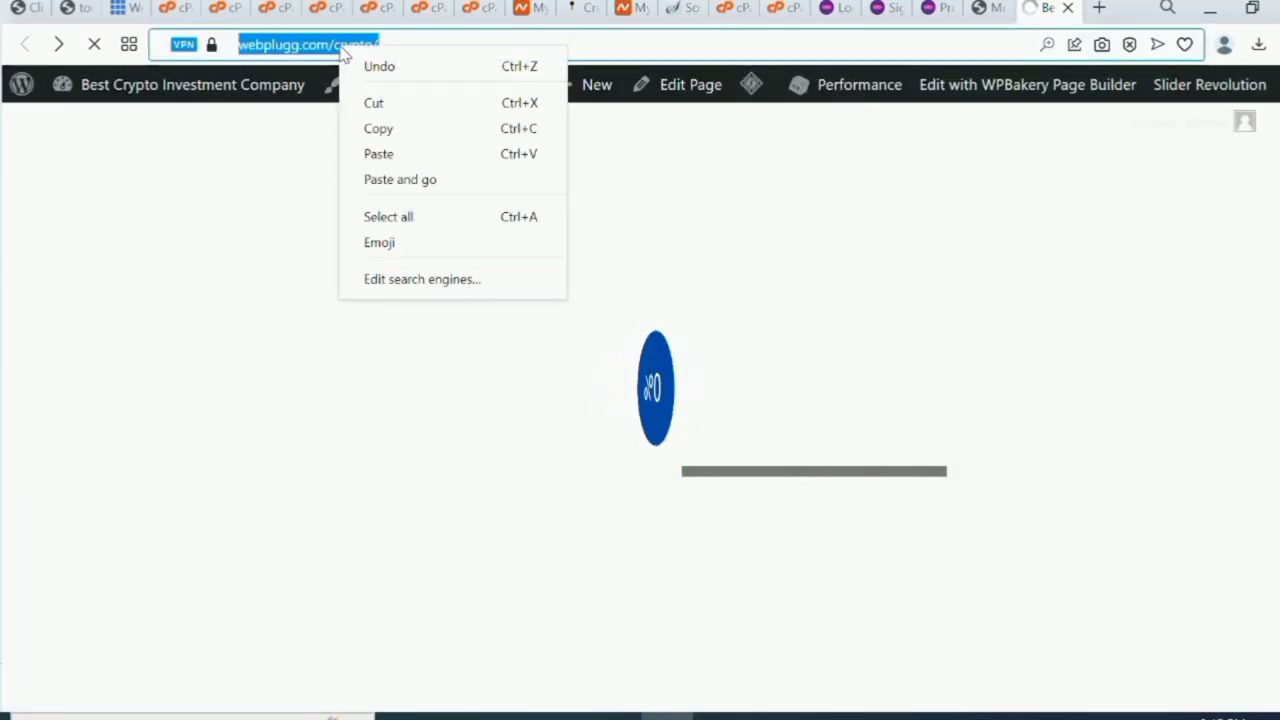
left_click(423, 129)
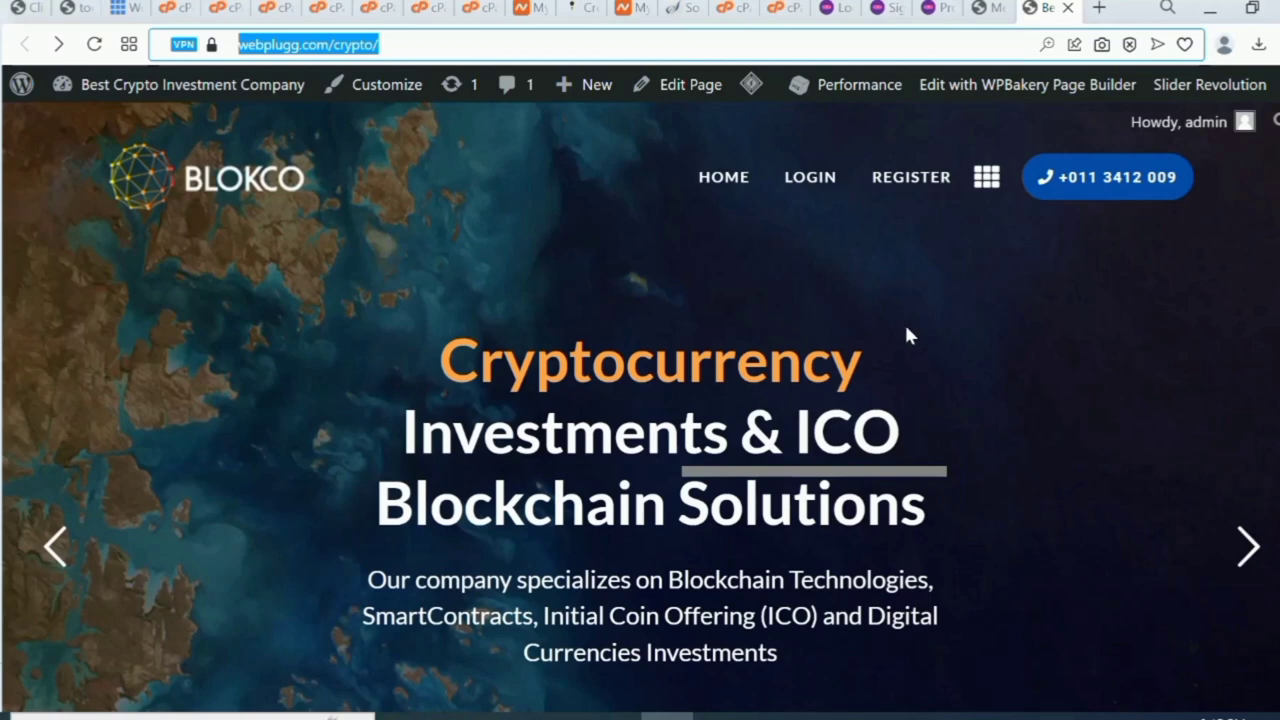
left_click(840, 8)
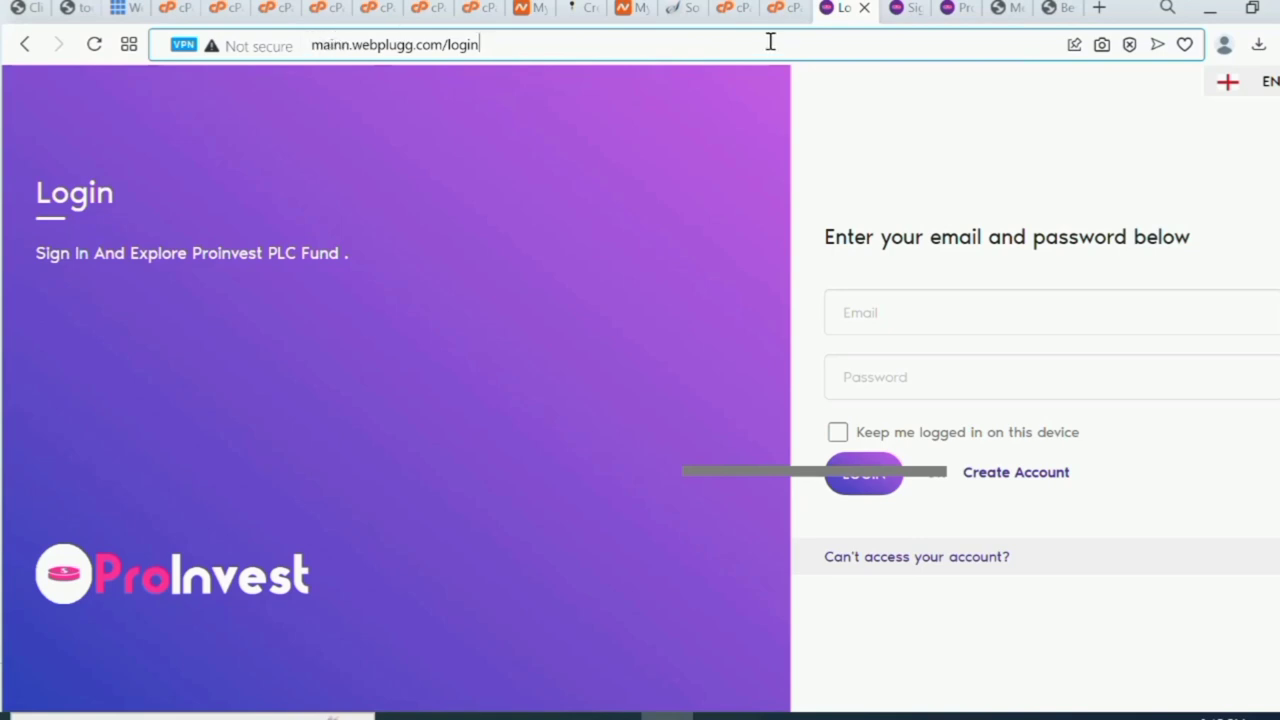
left_click(797, 9)
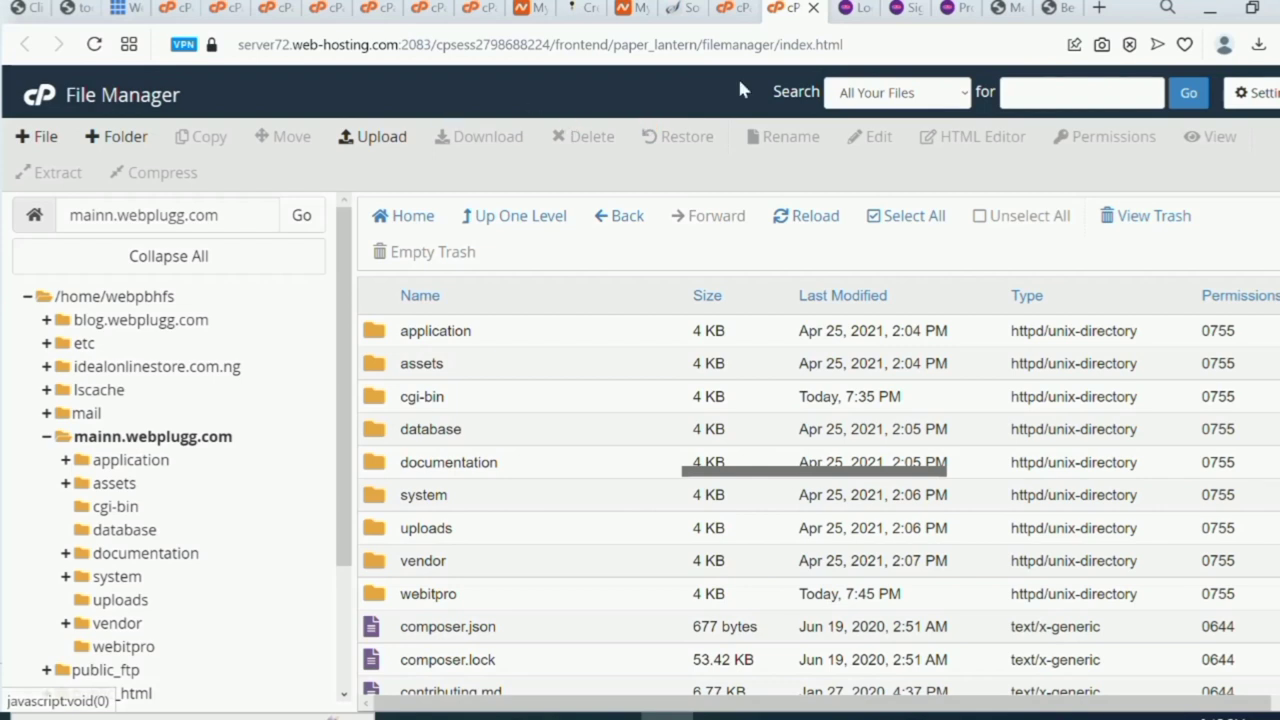
left_click(738, 12)
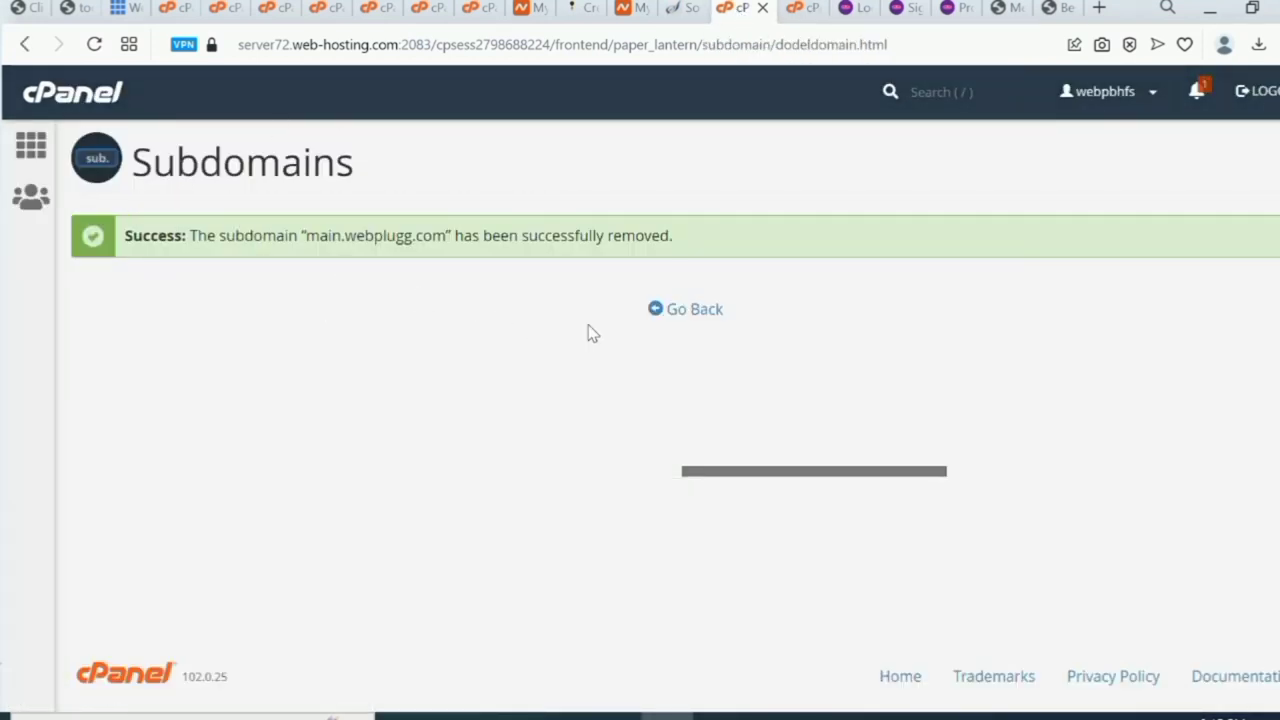
left_click(682, 313)
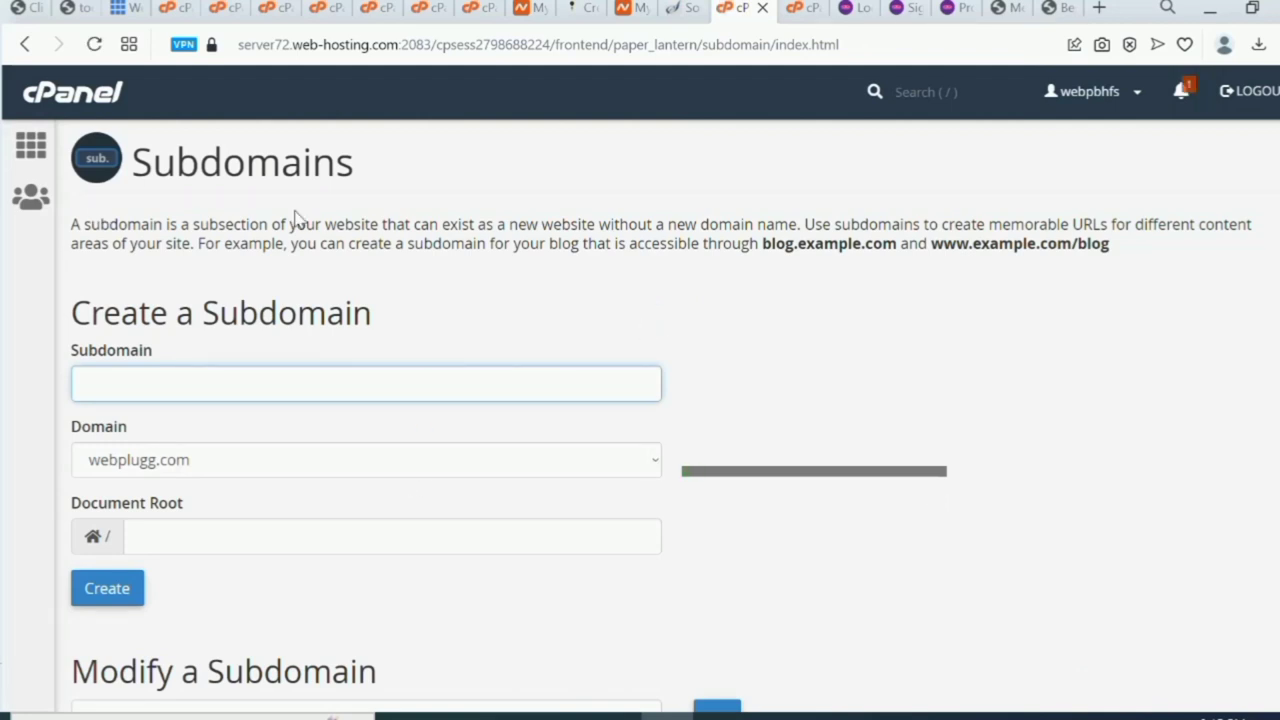
scroll(296, 218, "down", 5)
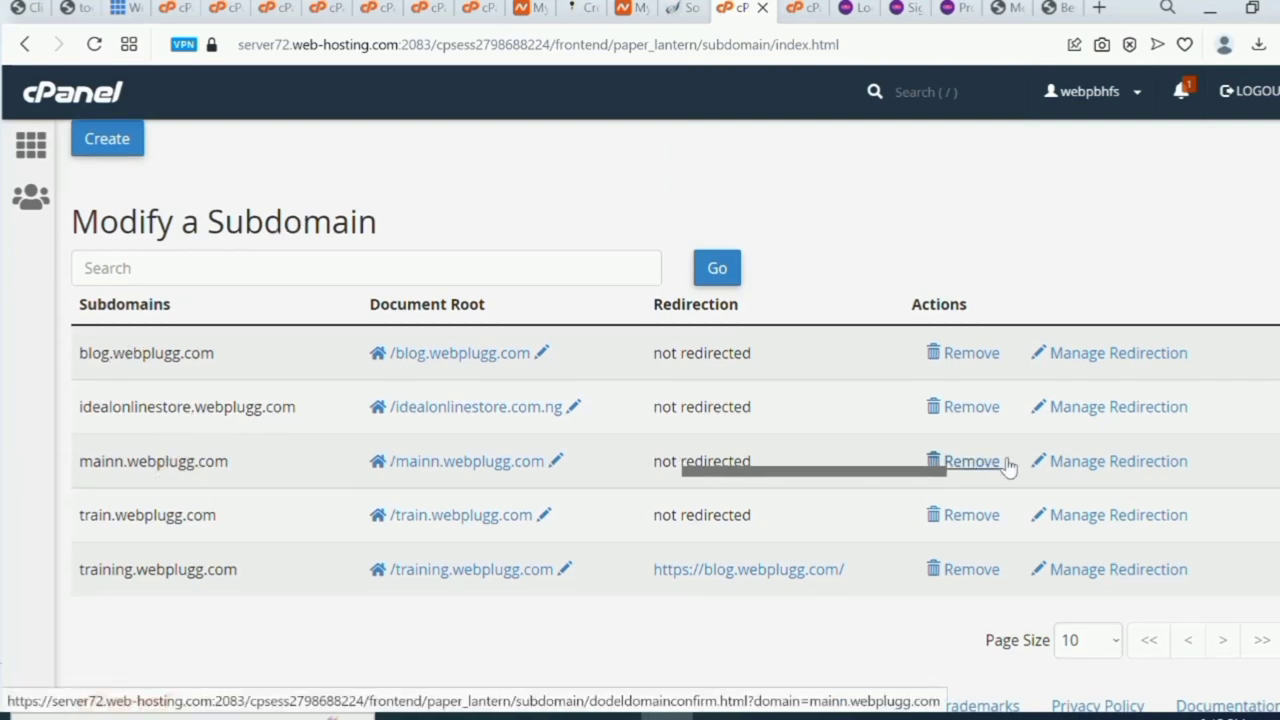
left_click(1081, 465)
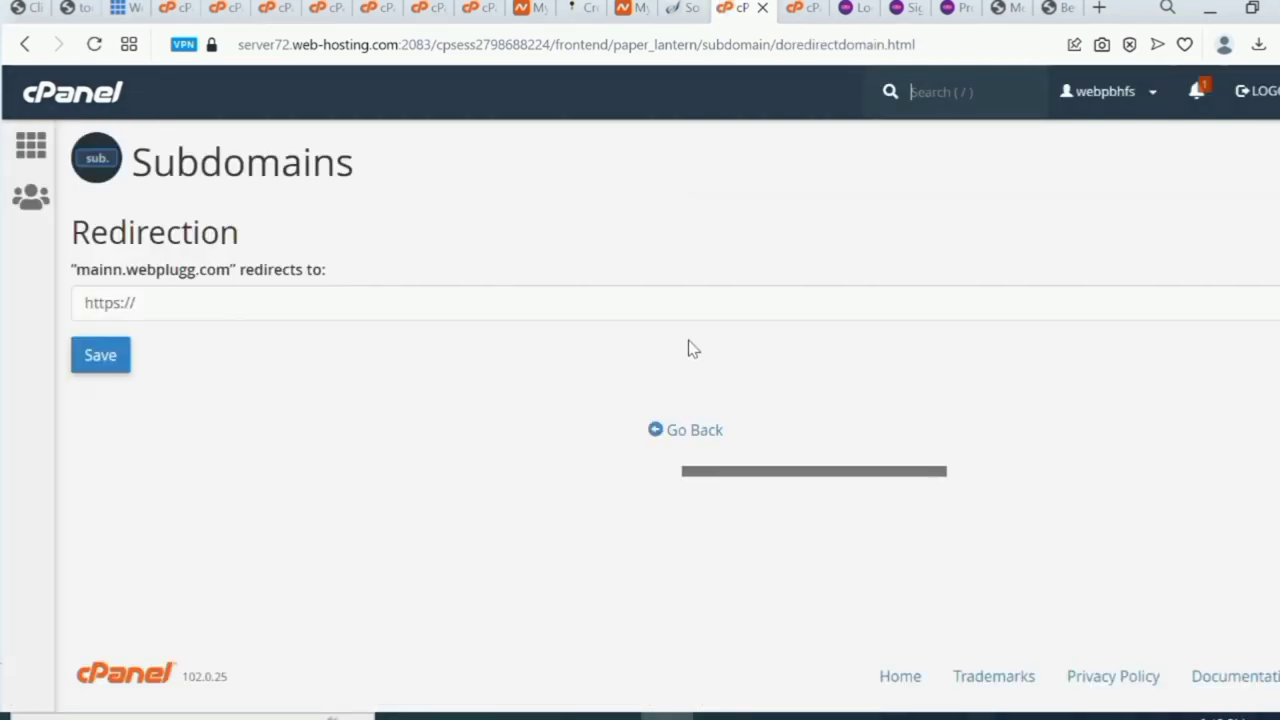
left_click(622, 308)
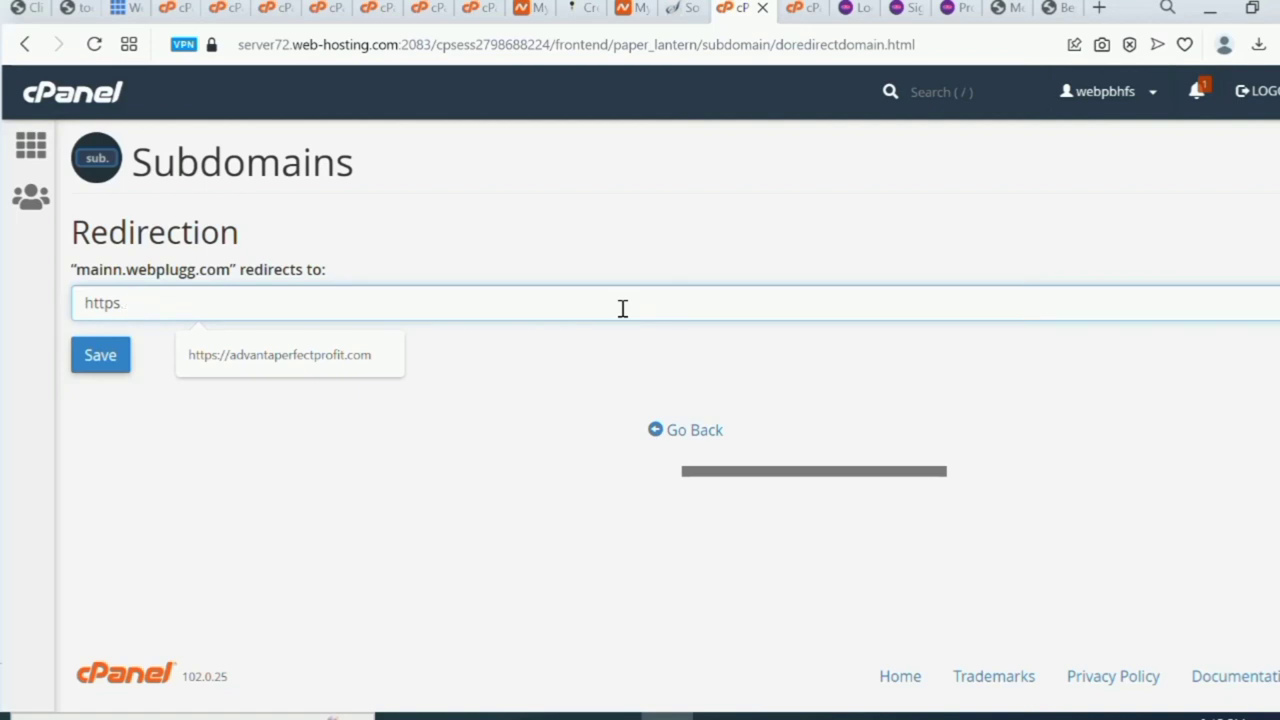
type("https")
key("BackSpace")
key("BackSpace")
key("BackSpace")
key("BackSpace")
key("BackSpace")
key("ctrl+v")
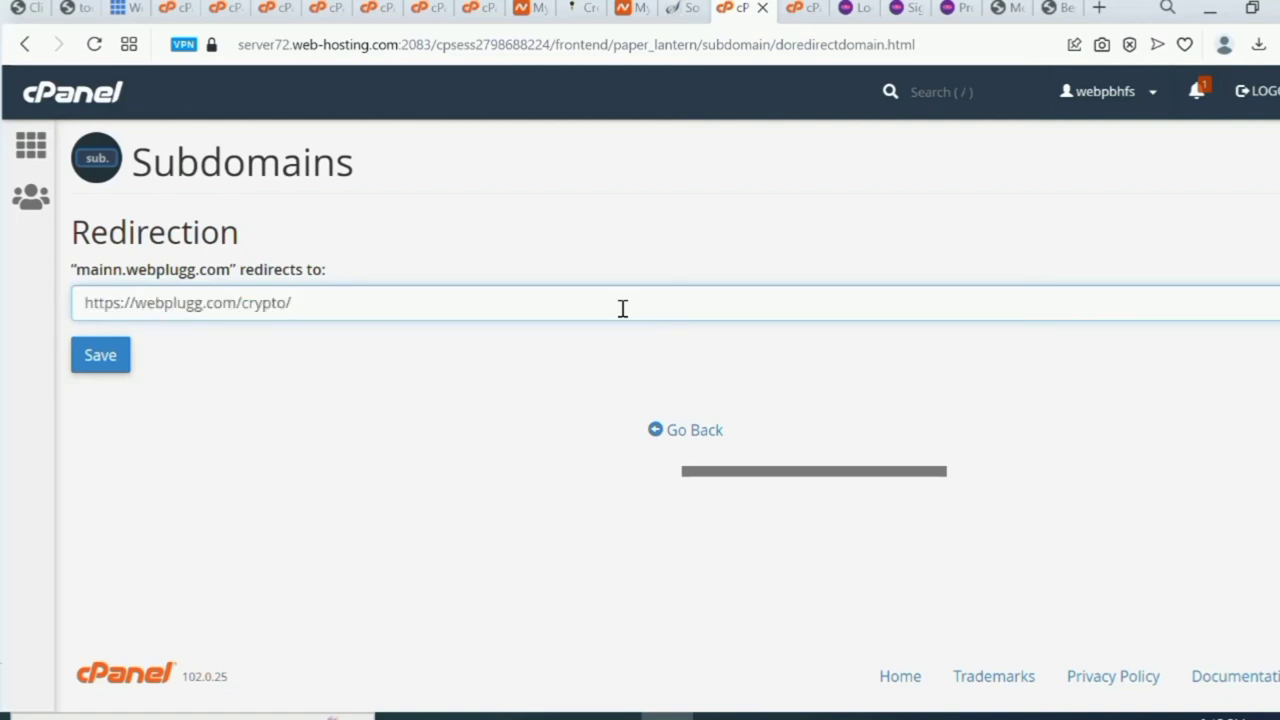
left_click(88, 362)
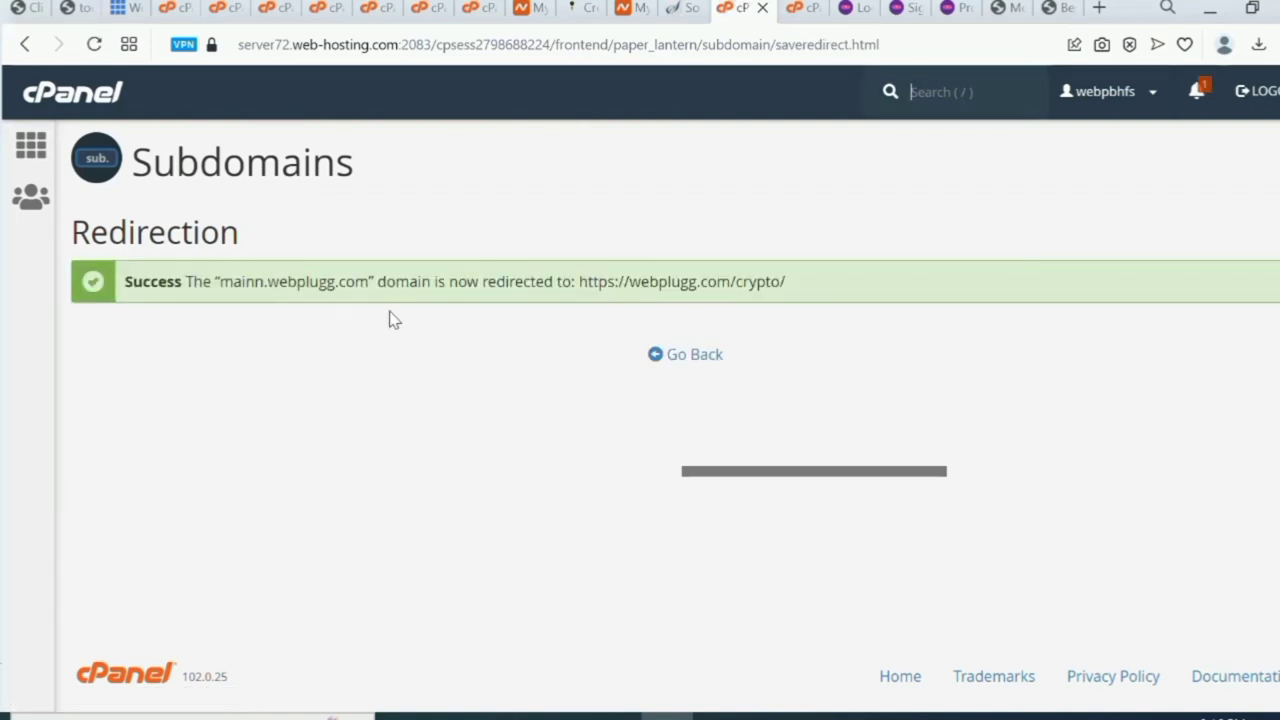
Follow REGISTER to ProInvest's signup page, then its home link toward the crypto site.
left_click(1058, 10)
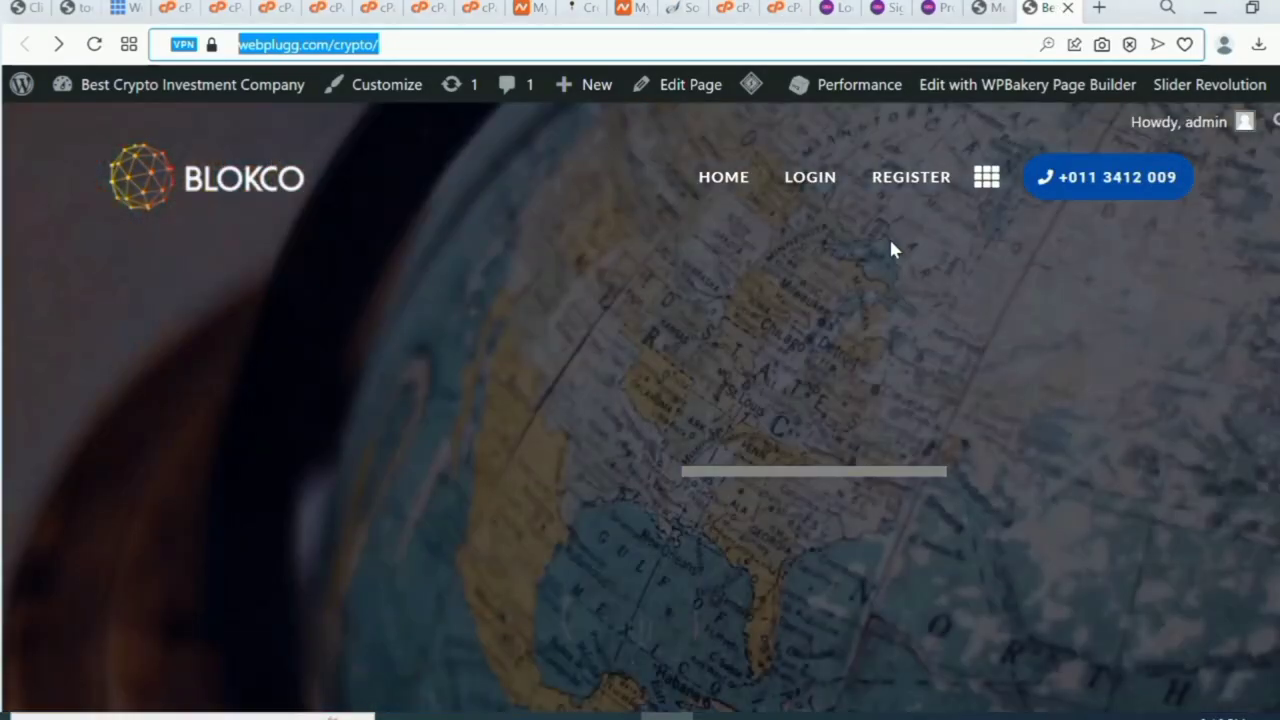
left_click(910, 176)
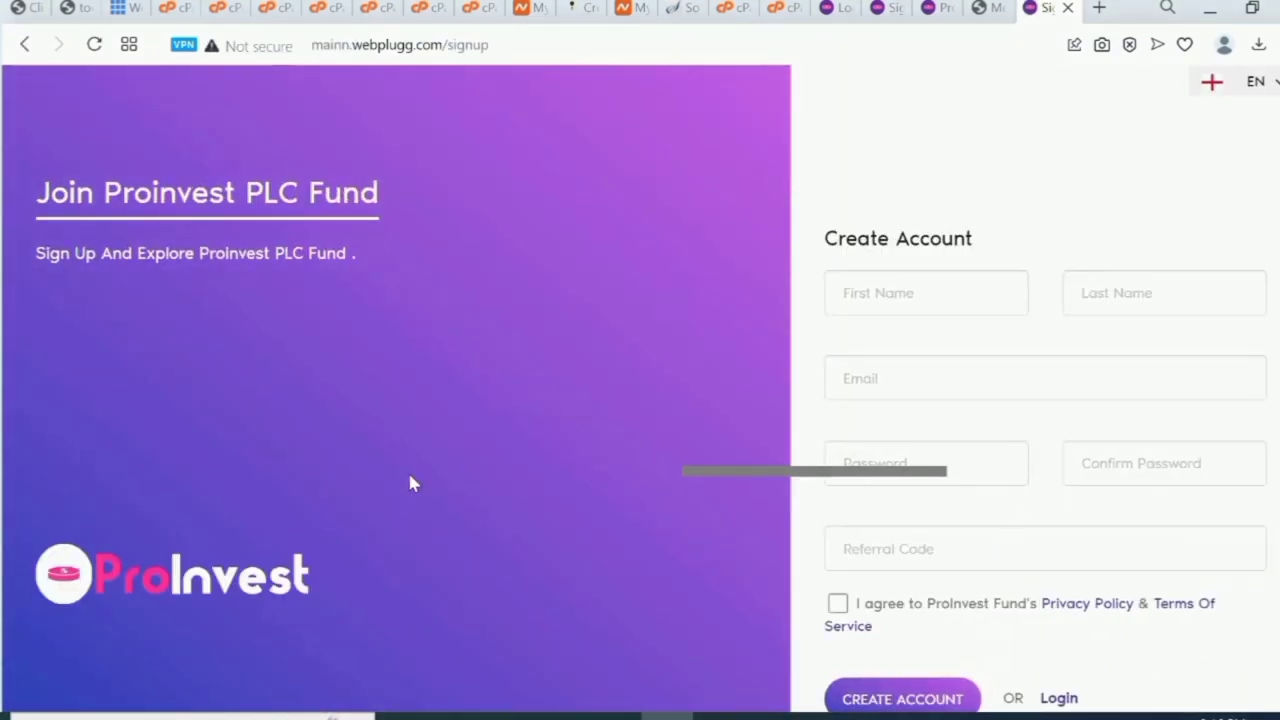
left_click(193, 578)
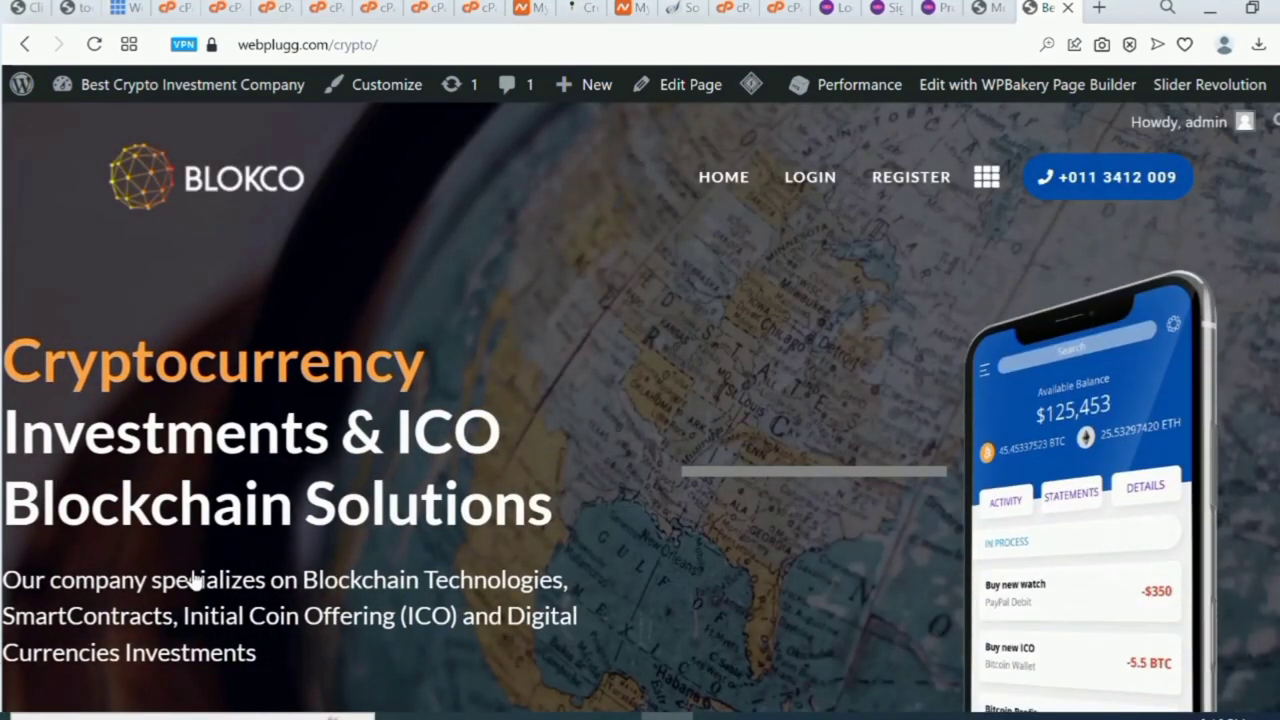
Reload the webplugg.com/crypto/ homepage and scroll through it, checking HOME, LOGIN and REGISTER.
key("F5")
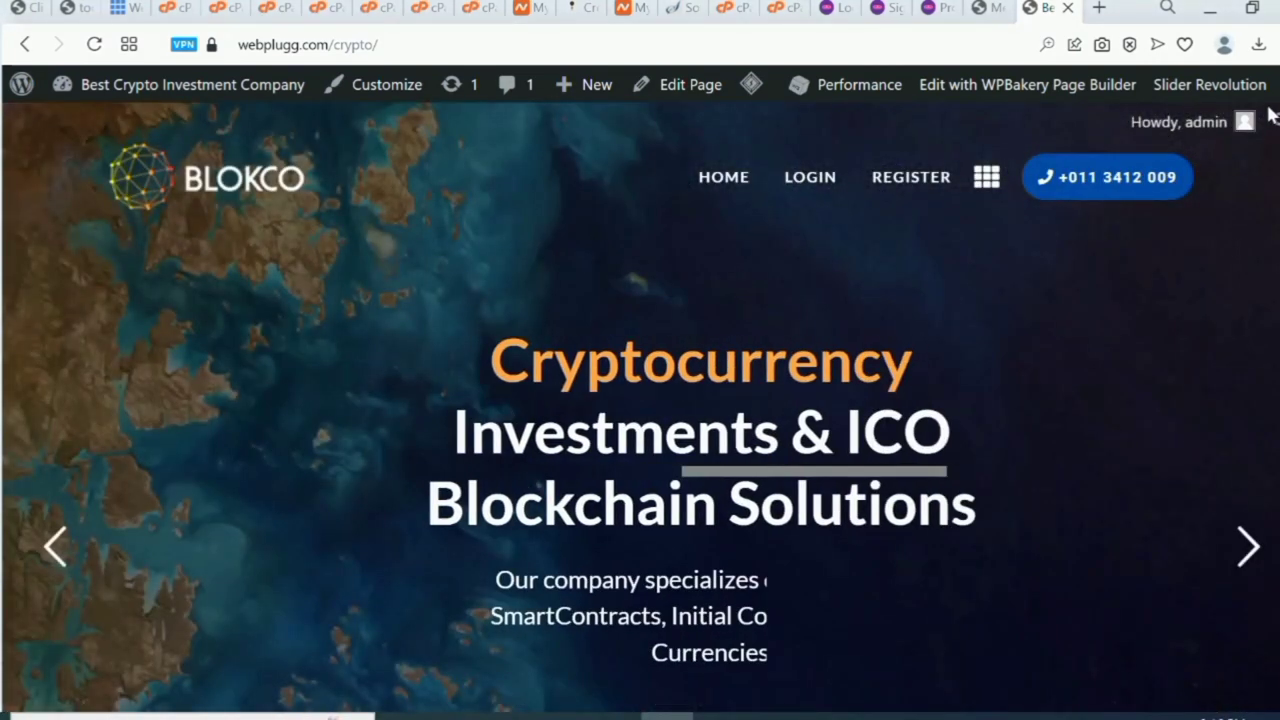
scroll(640, 408, "down", 15)
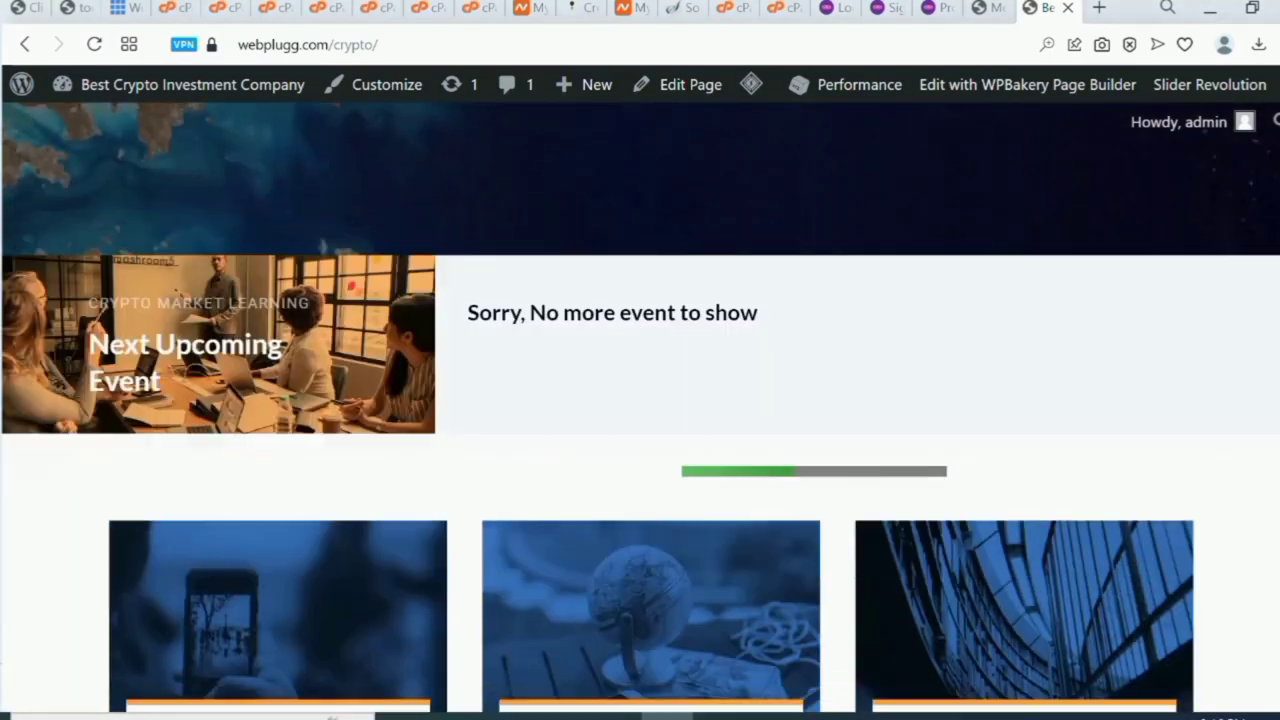
scroll(1024, 530, "down", 10)
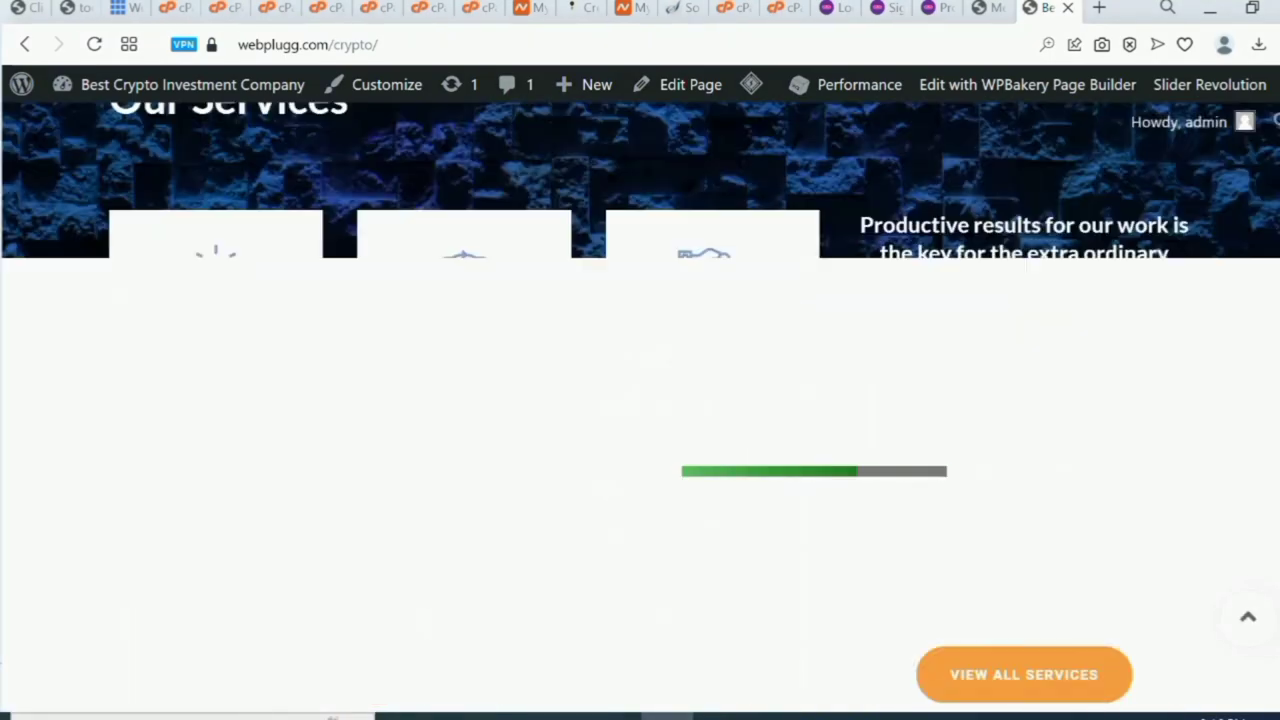
scroll(1024, 530, "up", 15)
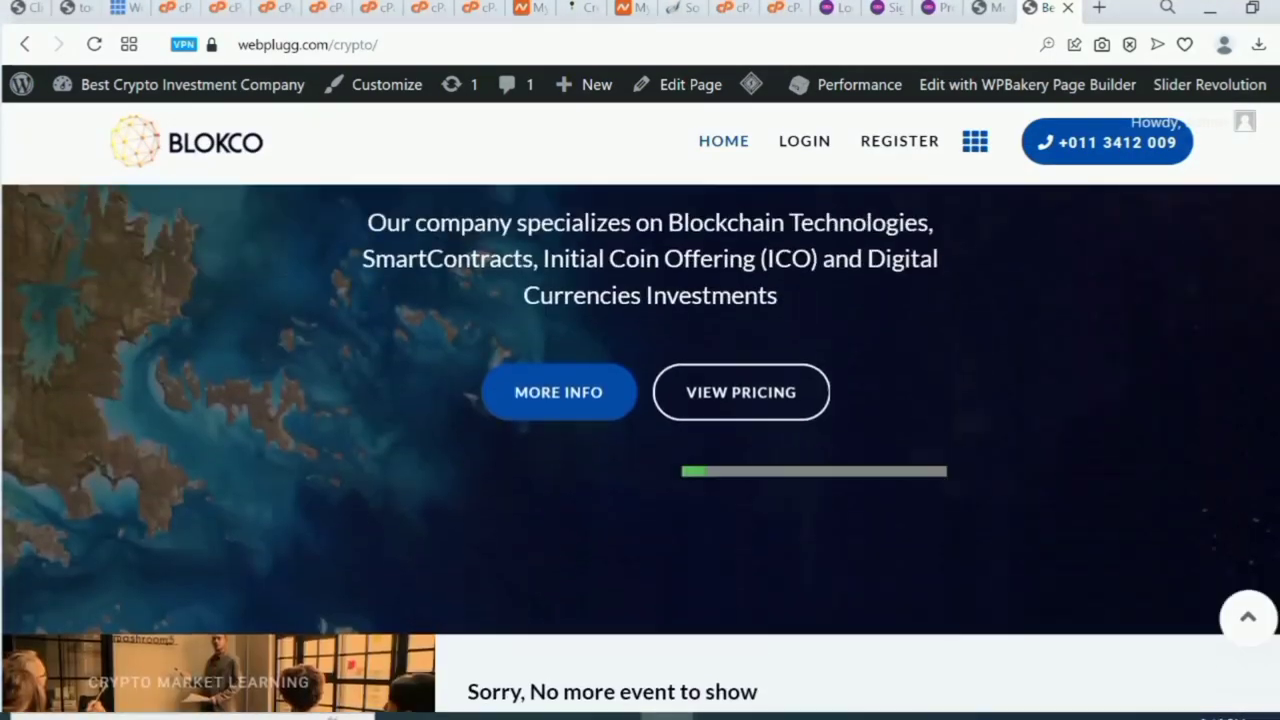
scroll(640, 450, "down", 15)
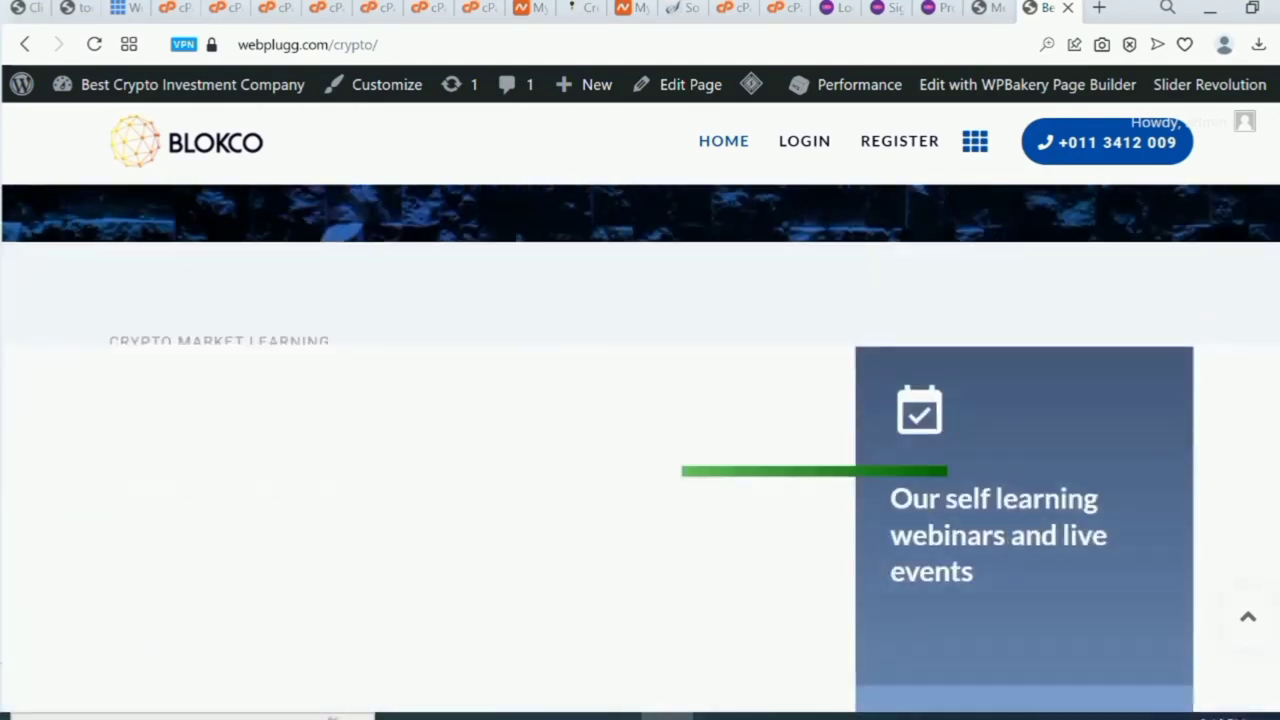
scroll(640, 450, "up", 10)
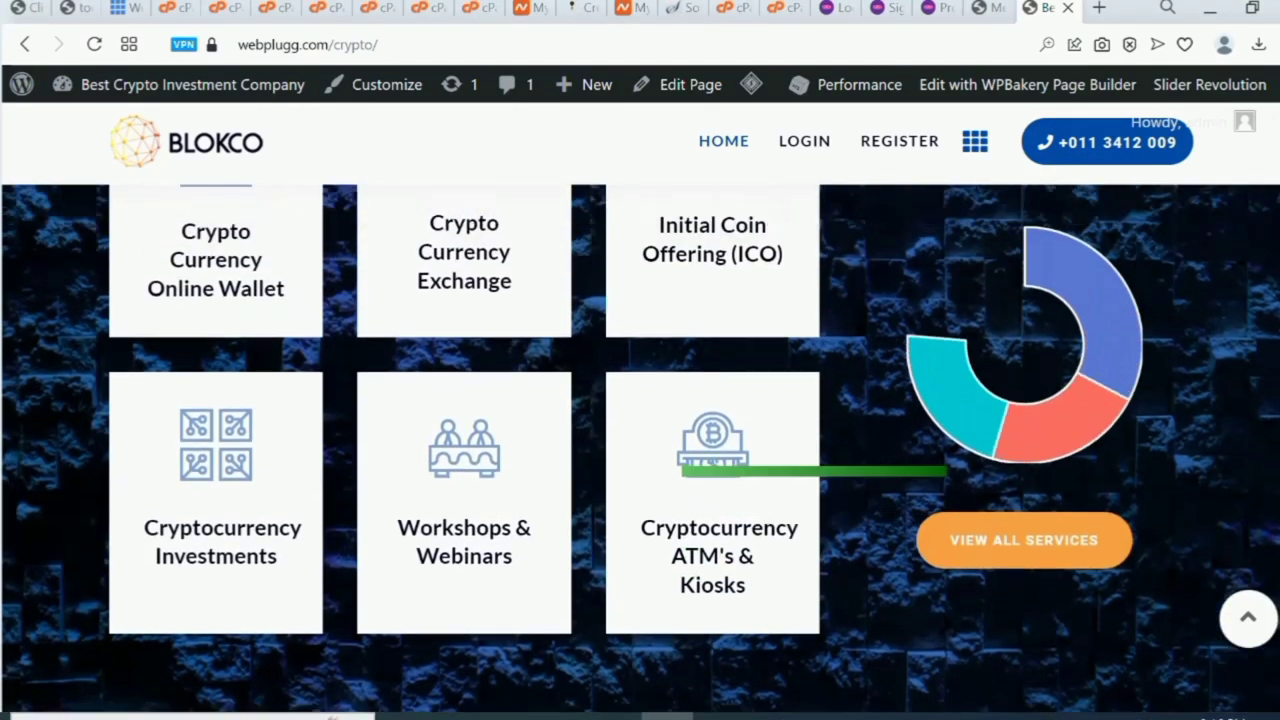
scroll(640, 450, "up", 5)
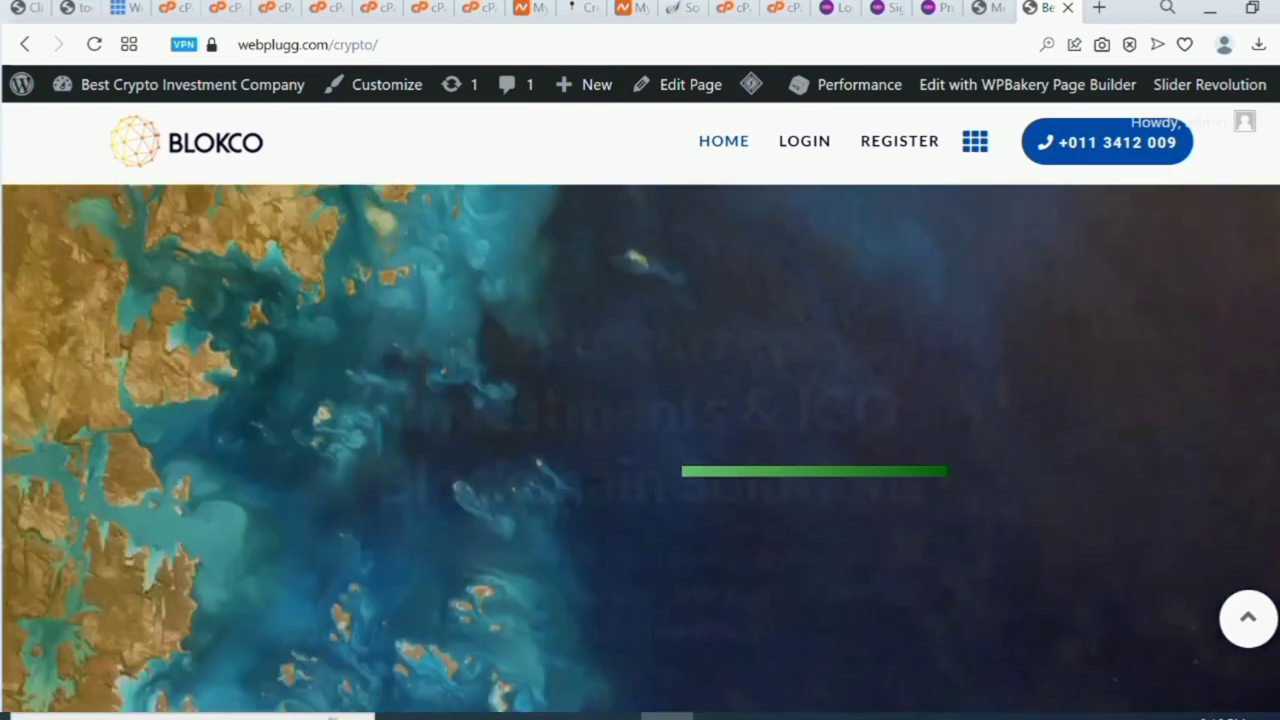
scroll(640, 450, "up", 2)
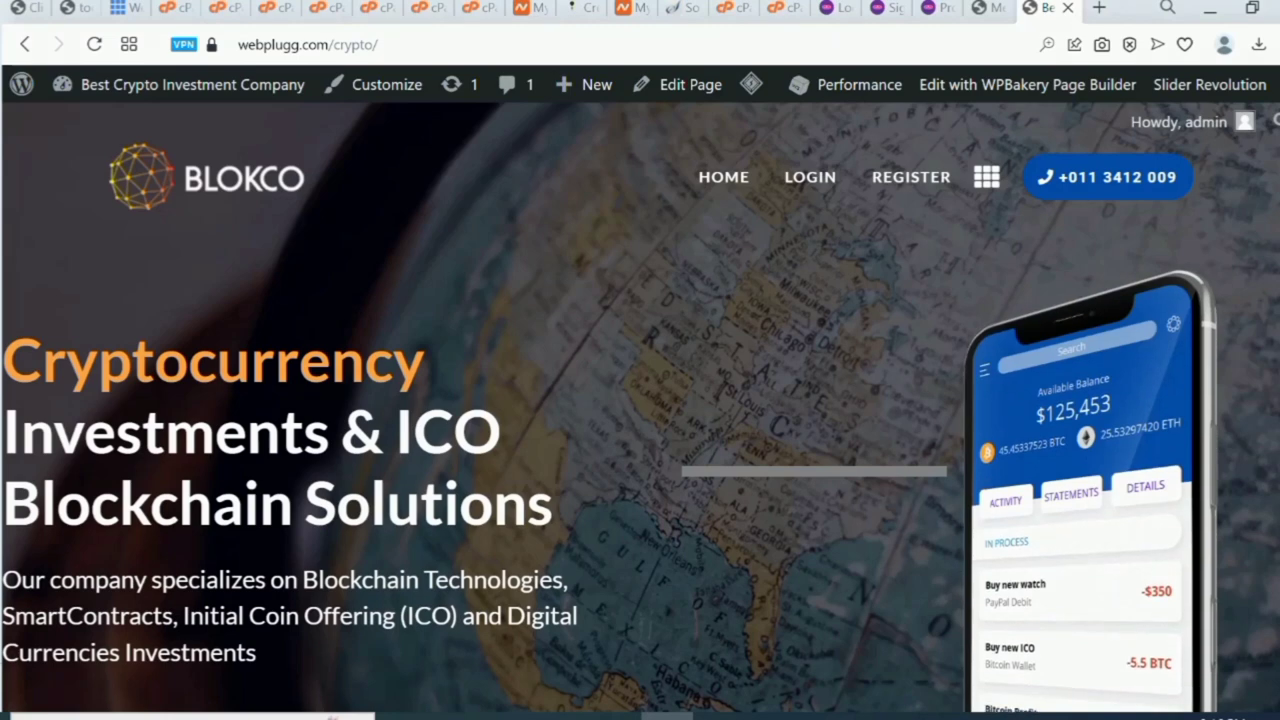
scroll(640, 400, "down", 1)
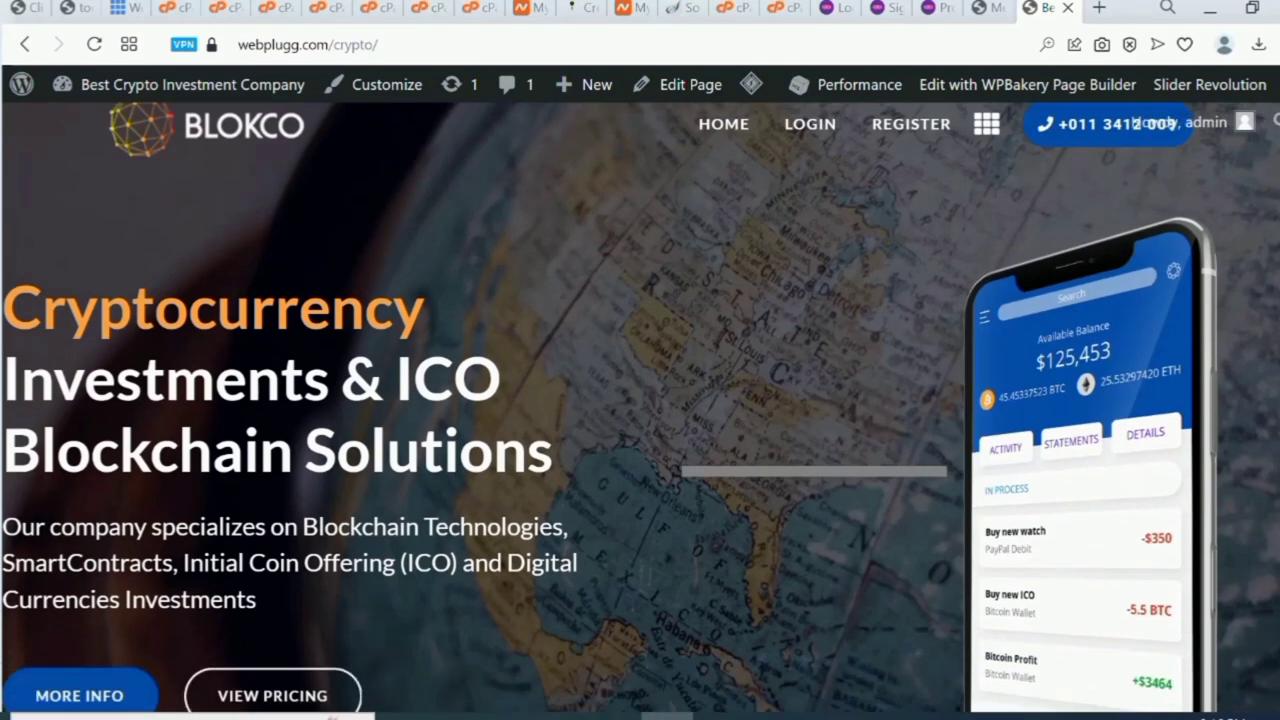
scroll(640, 400, "up", 1)
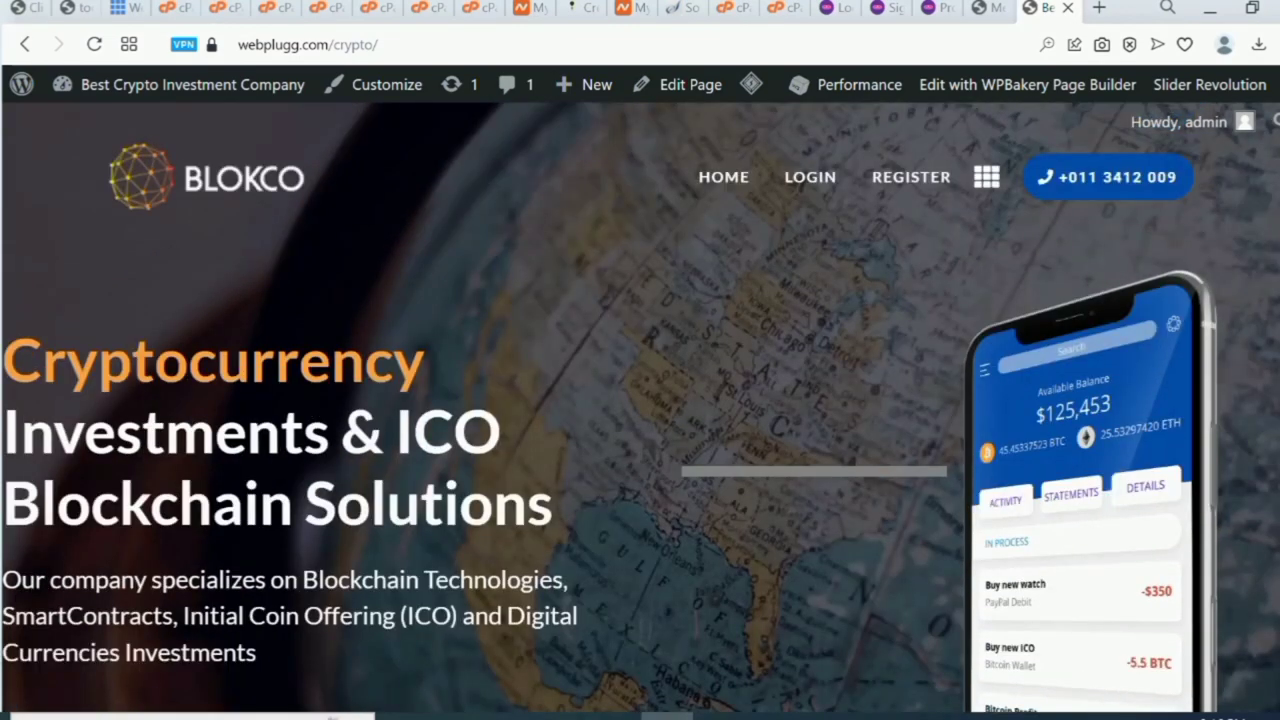
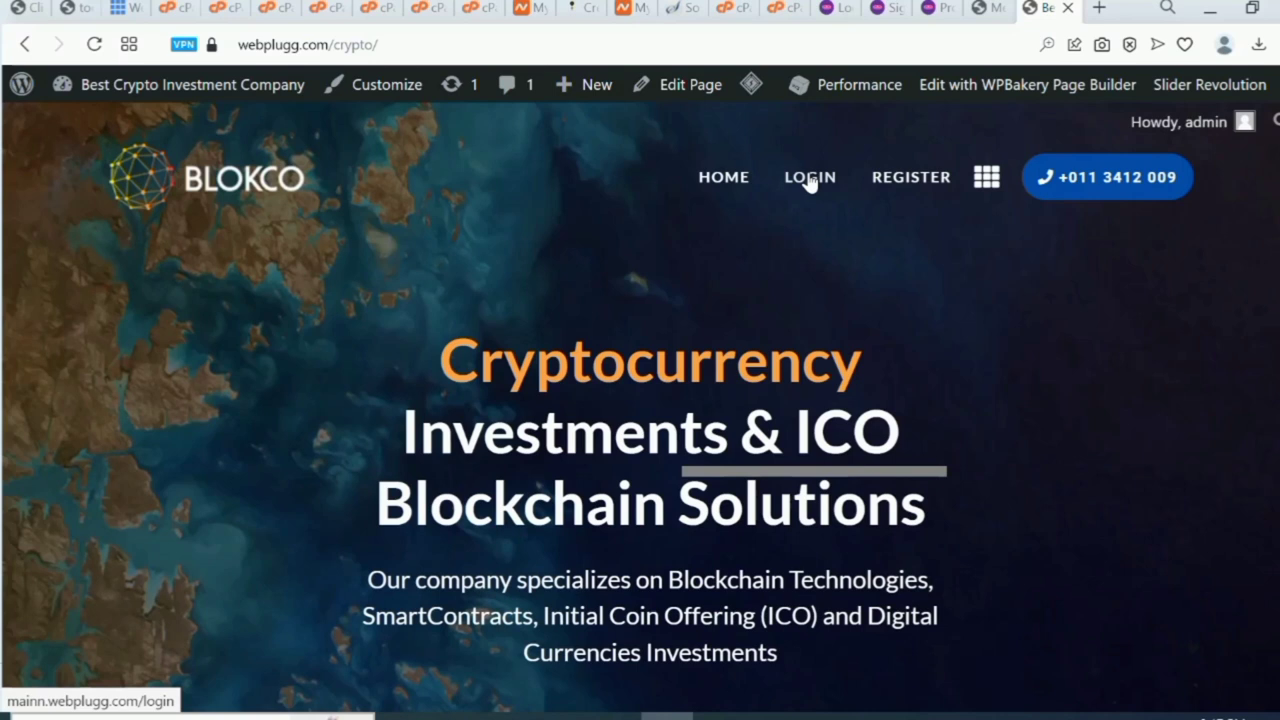
Log in to the ProInvest admin from the site's login page using the saved admin credentials.
left_click(810, 178)
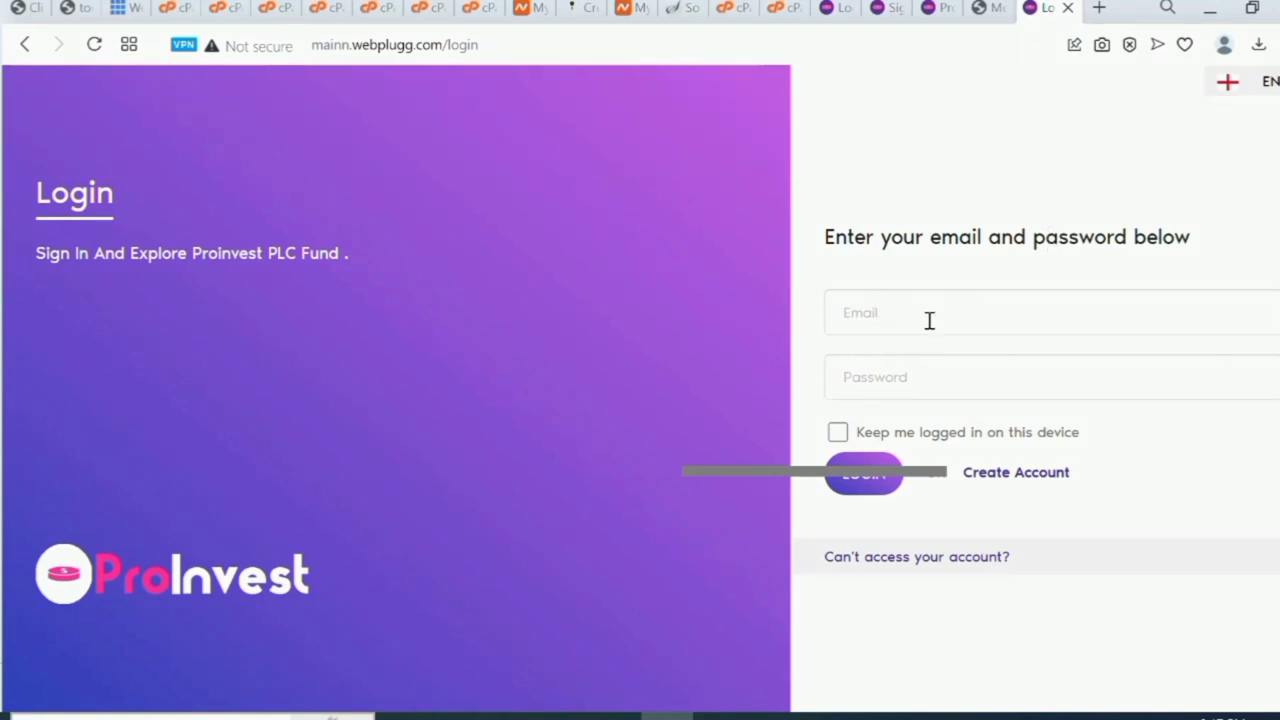
left_click(902, 309)
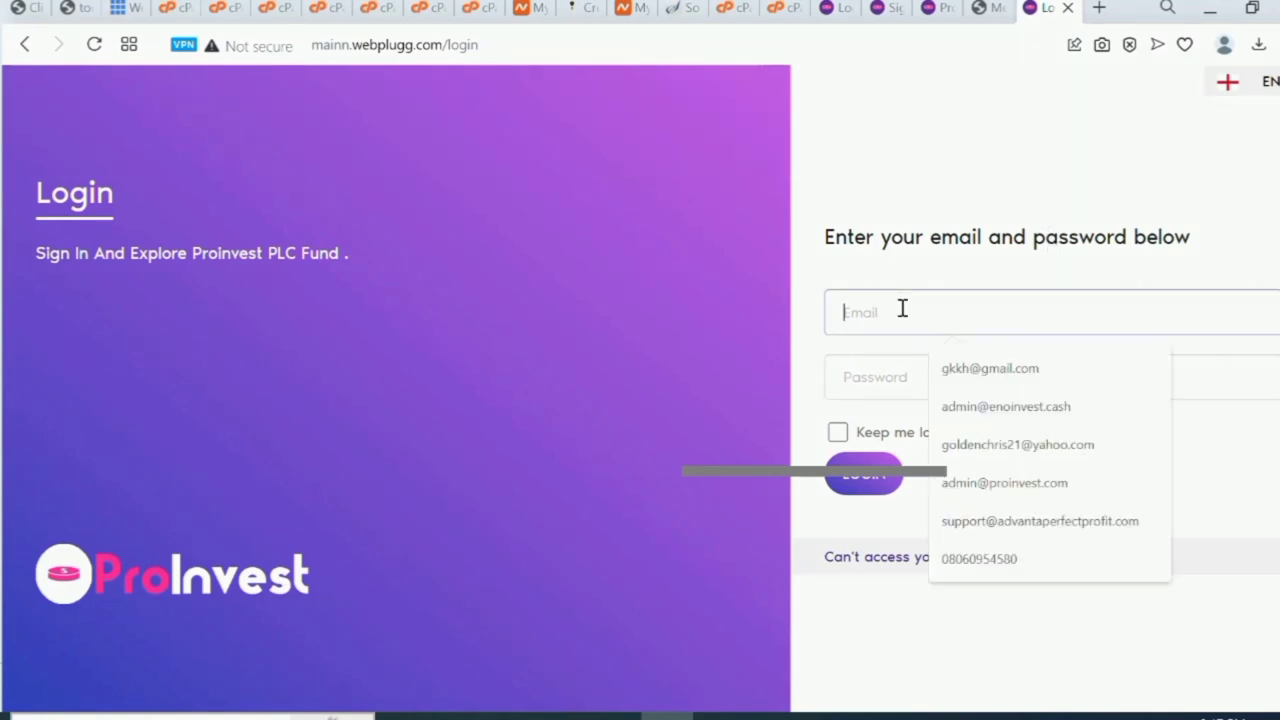
left_click(753, 325)
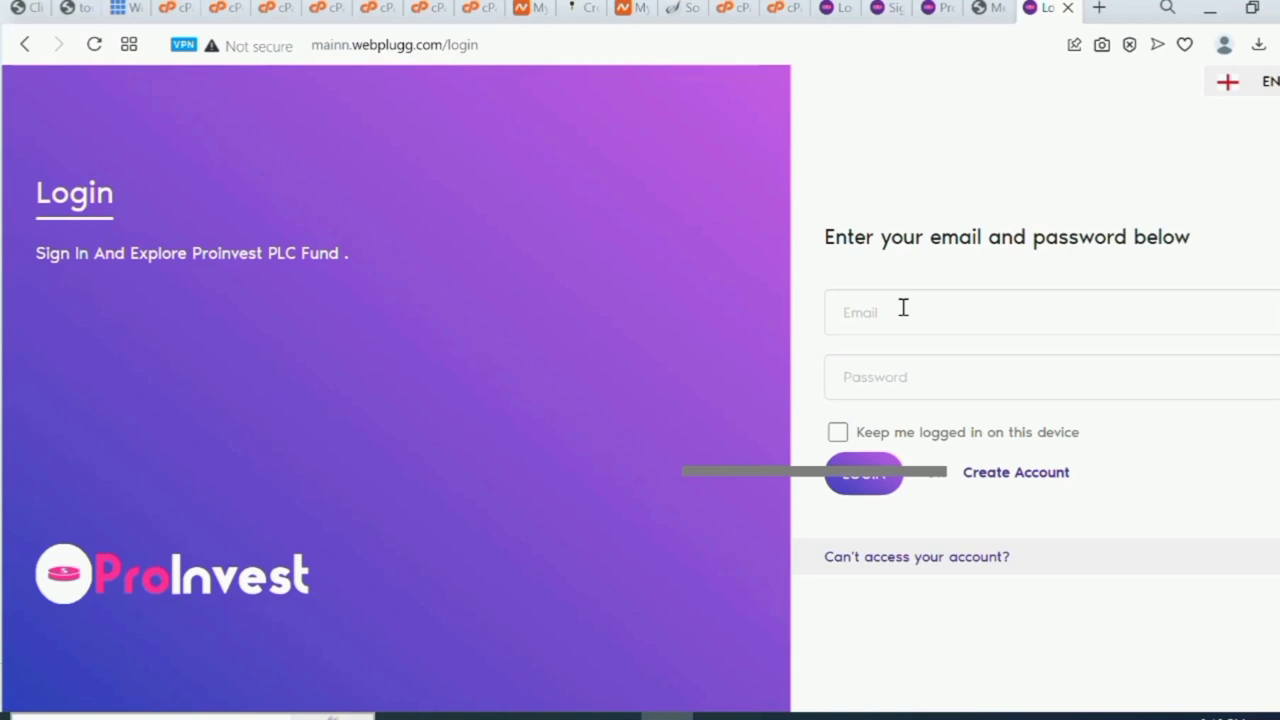
left_click(903, 308)
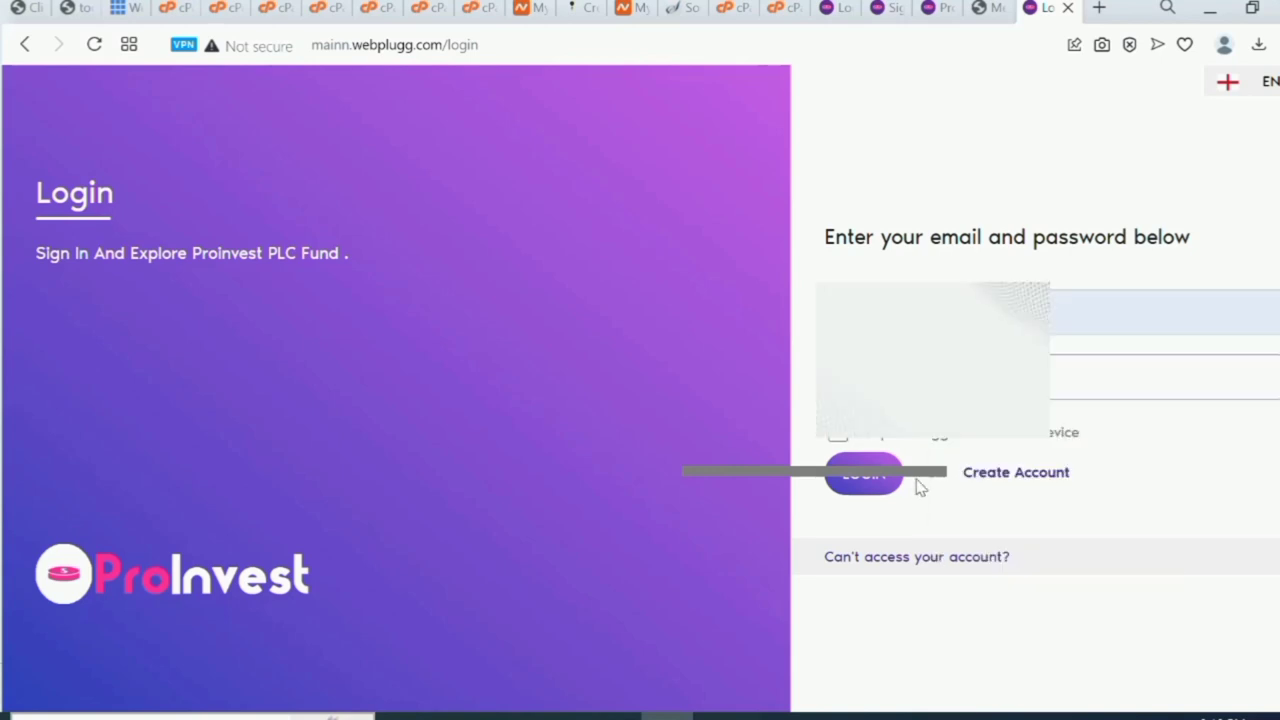
left_click(866, 474)
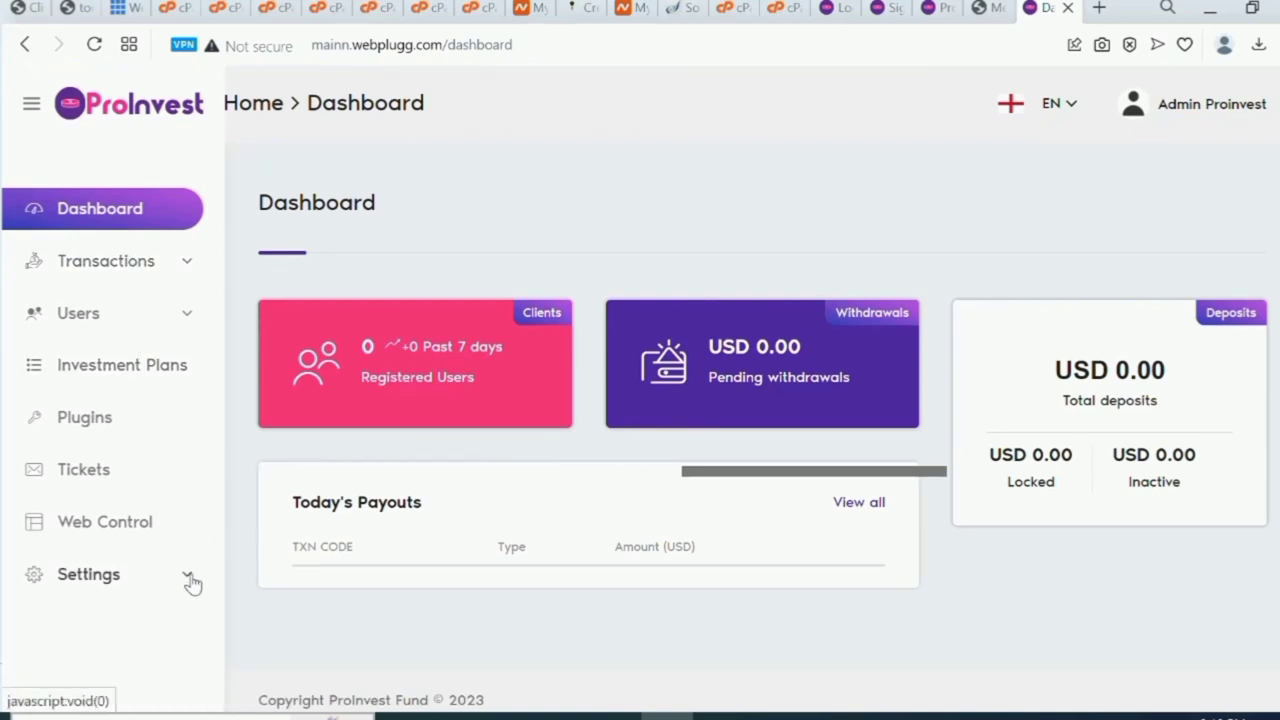
Open the General Settings page under Settings.
left_click(188, 577)
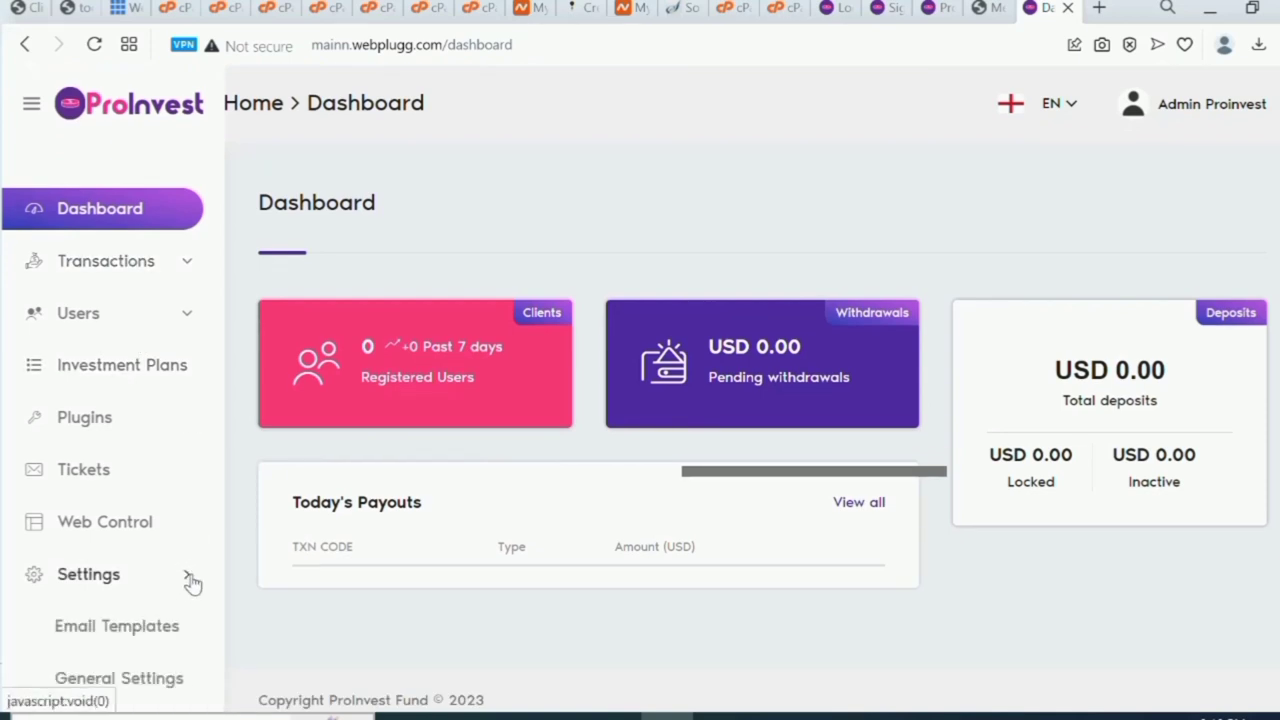
scroll(192, 583, "down", 1)
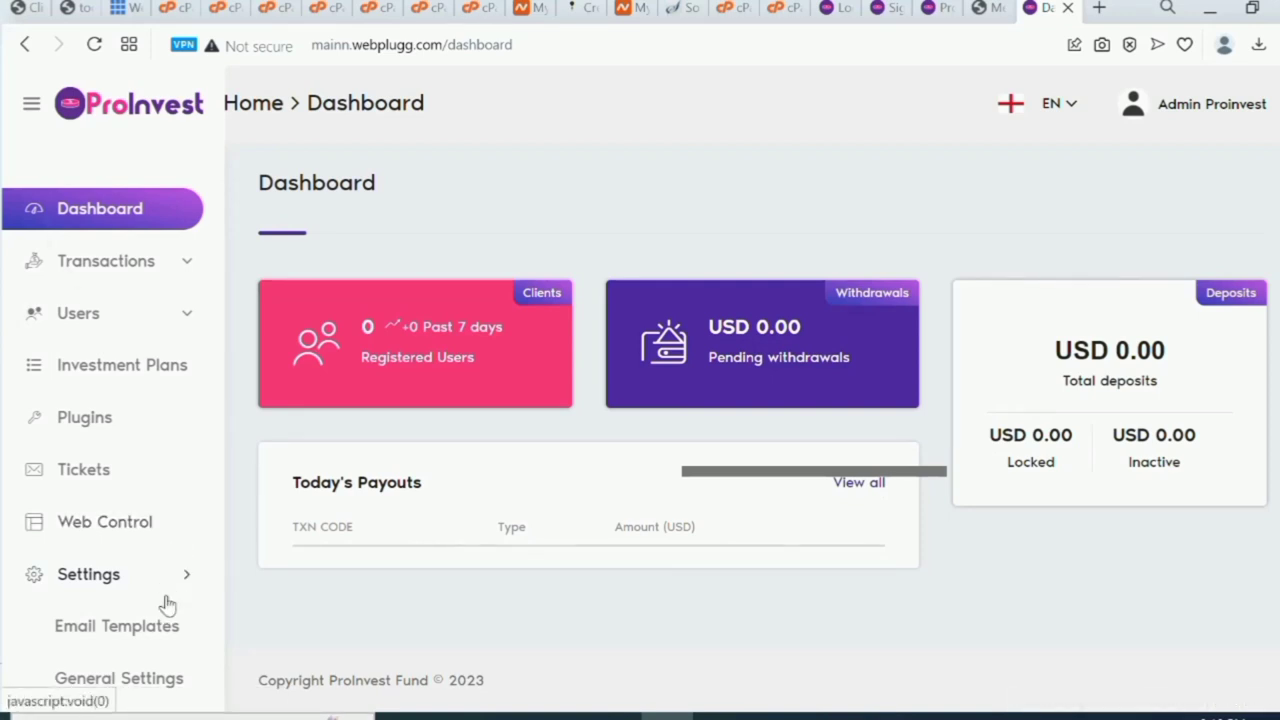
left_click(153, 682)
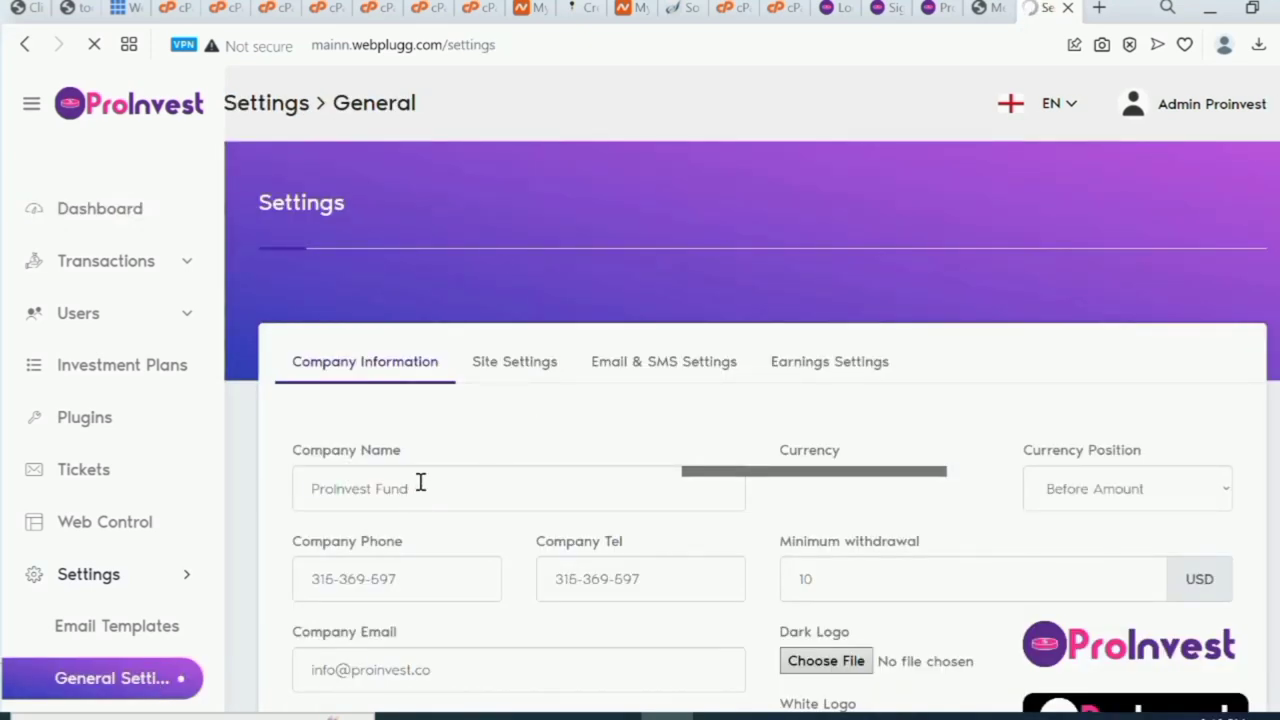
Change the Company Name to Bestcrytoinvest and copy the new name.
left_click(373, 491)
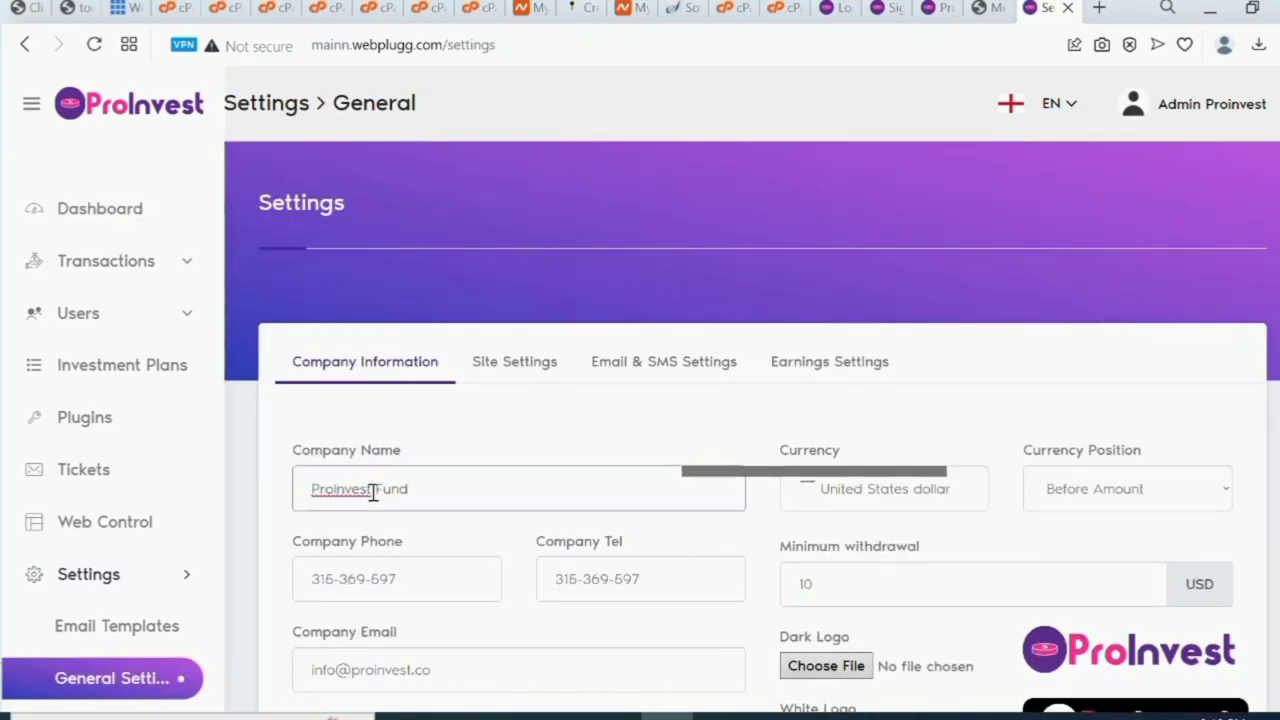
key("BackSpace")
key("BackSpace")
key("BackSpace")
key("BackSpace")
key("BackSpace")
key("BackSpace")
key("BackSpace")
key("BackSpace")
key("BackSpace")
key("BackSpace")
key("BackSpace")
key("BackSpace")
key("BackSpace")
type("B")
type("estcrytoinve")
left_click(371, 489)
type("i")
left_click_drag(403, 489, 314, 490)
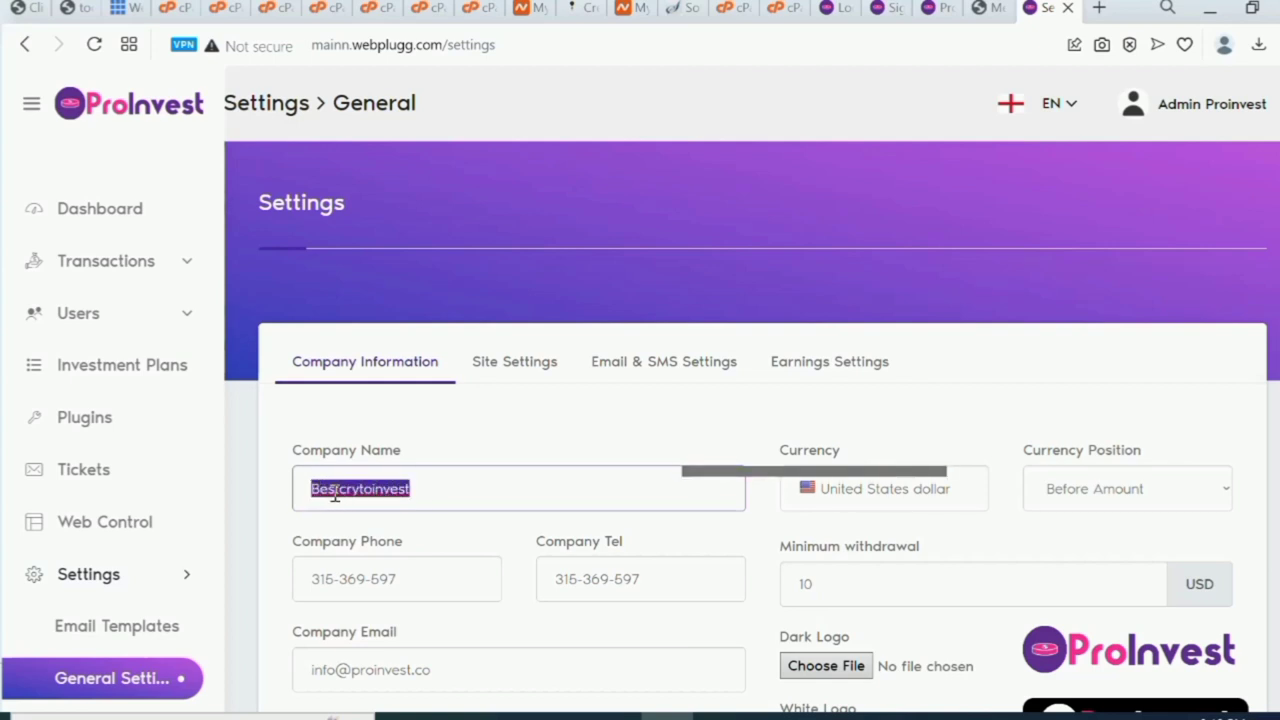
right_click(335, 493)
left_click(420, 258)
scroll(622, 527, "down", 3)
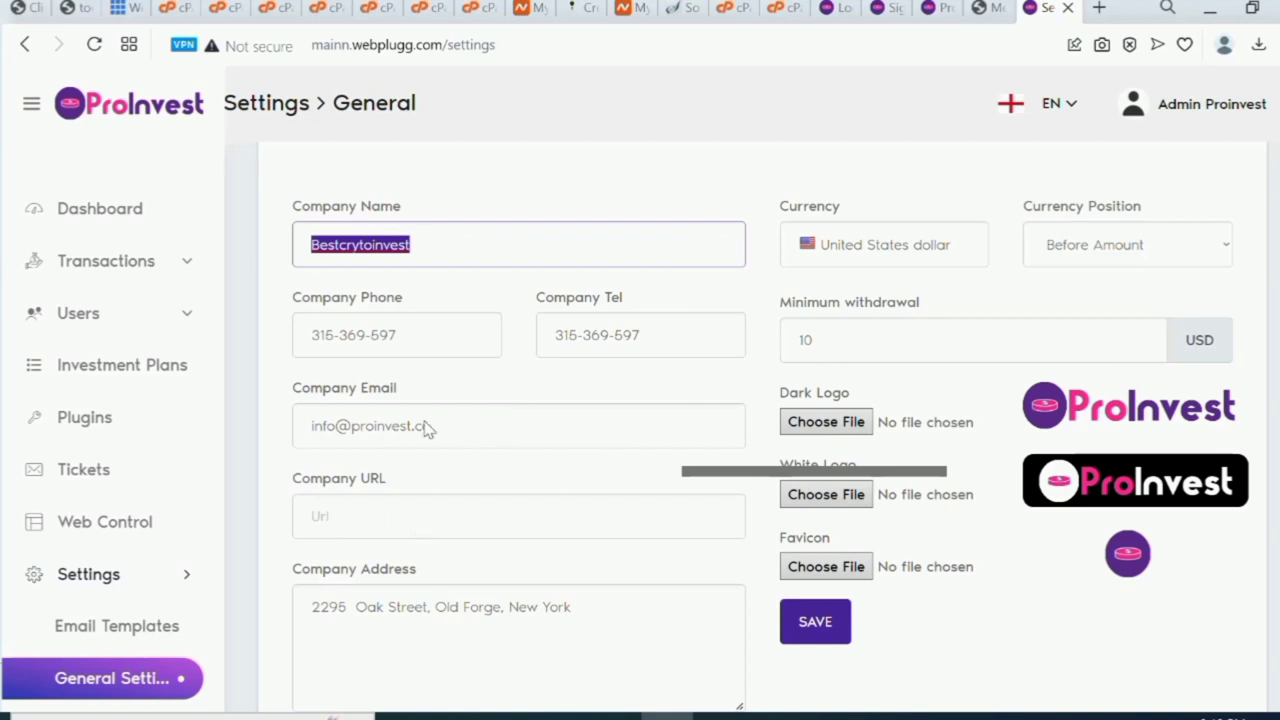
Return to the cPanel home page and open Email Accounts.
left_click(928, 10)
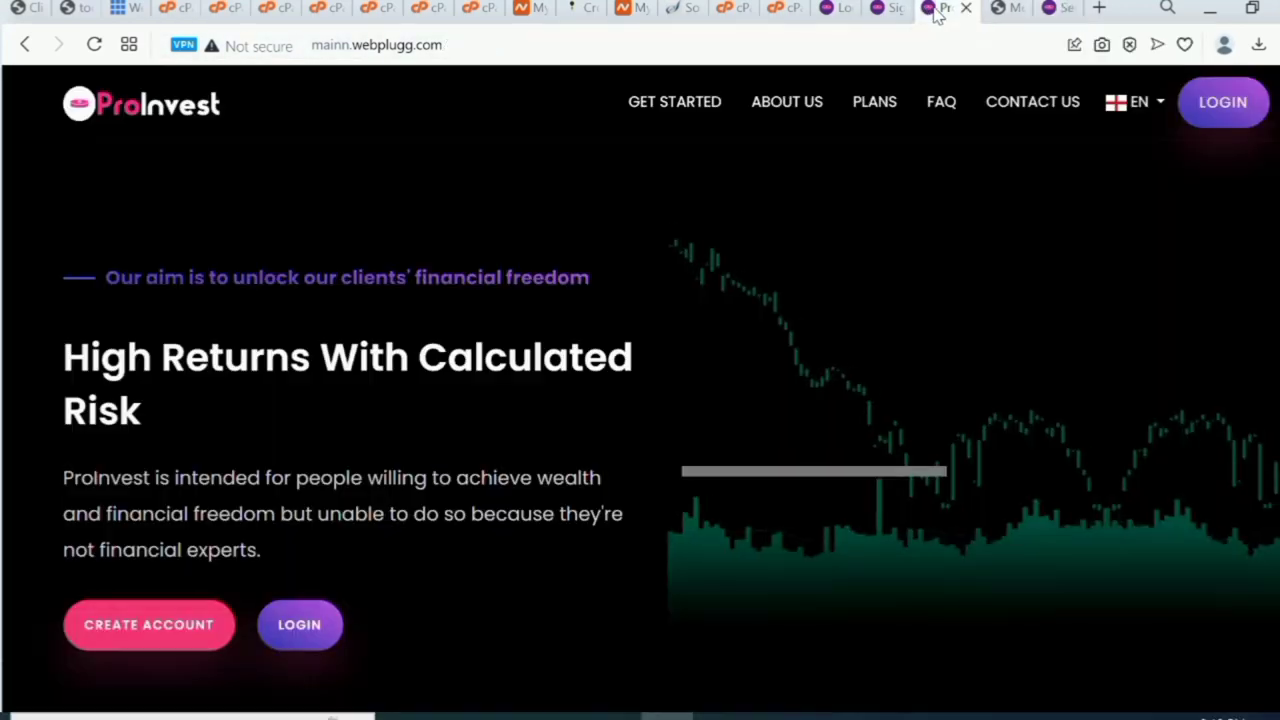
left_click(782, 8)
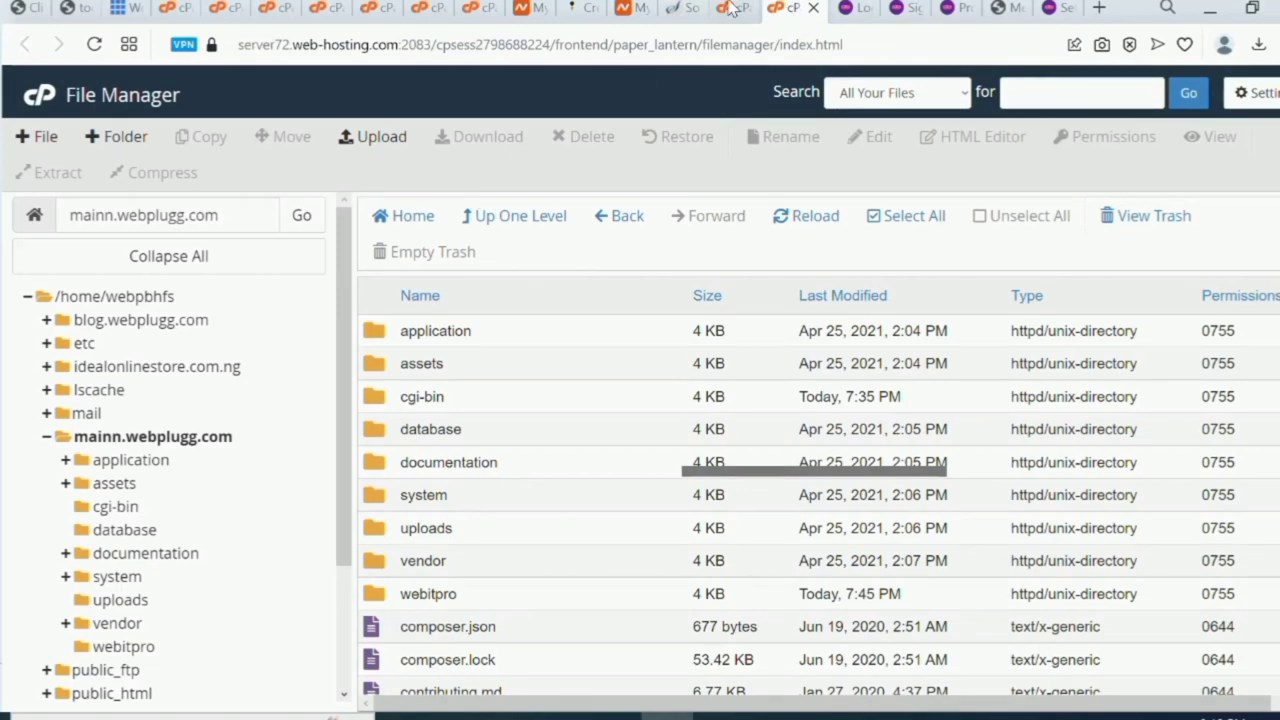
left_click(731, 12)
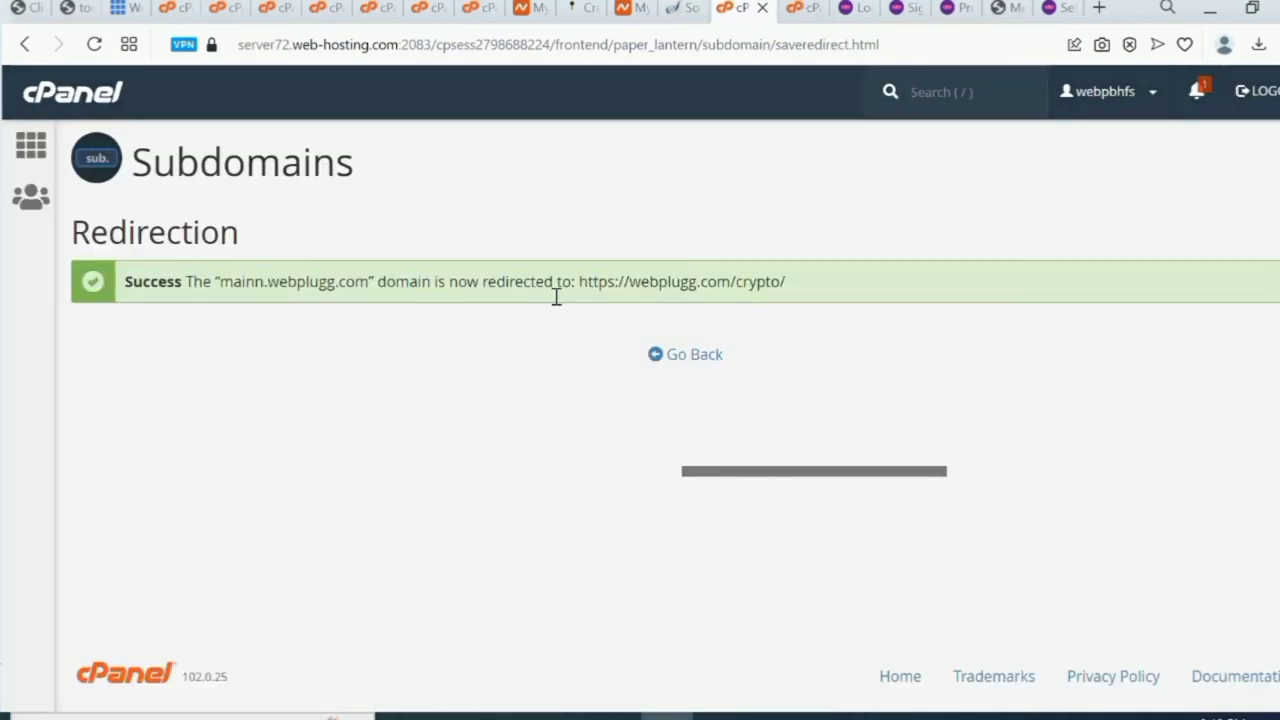
left_click(674, 357)
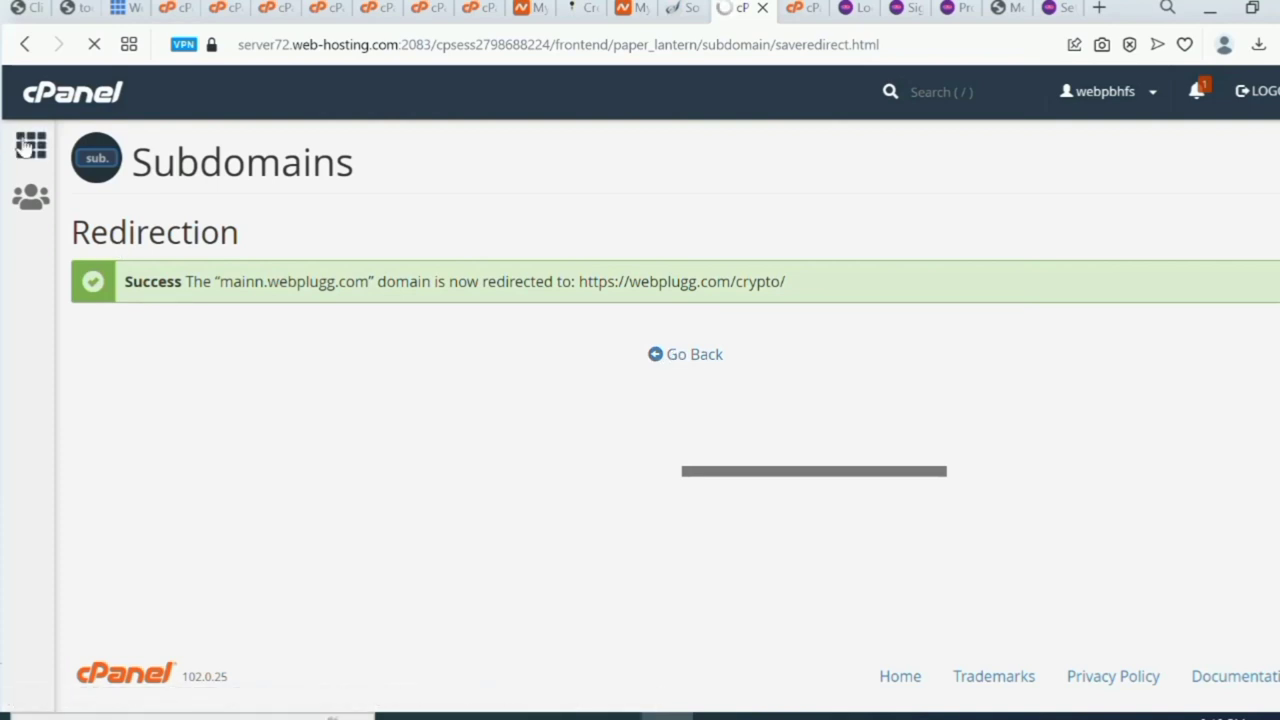
left_click(28, 147)
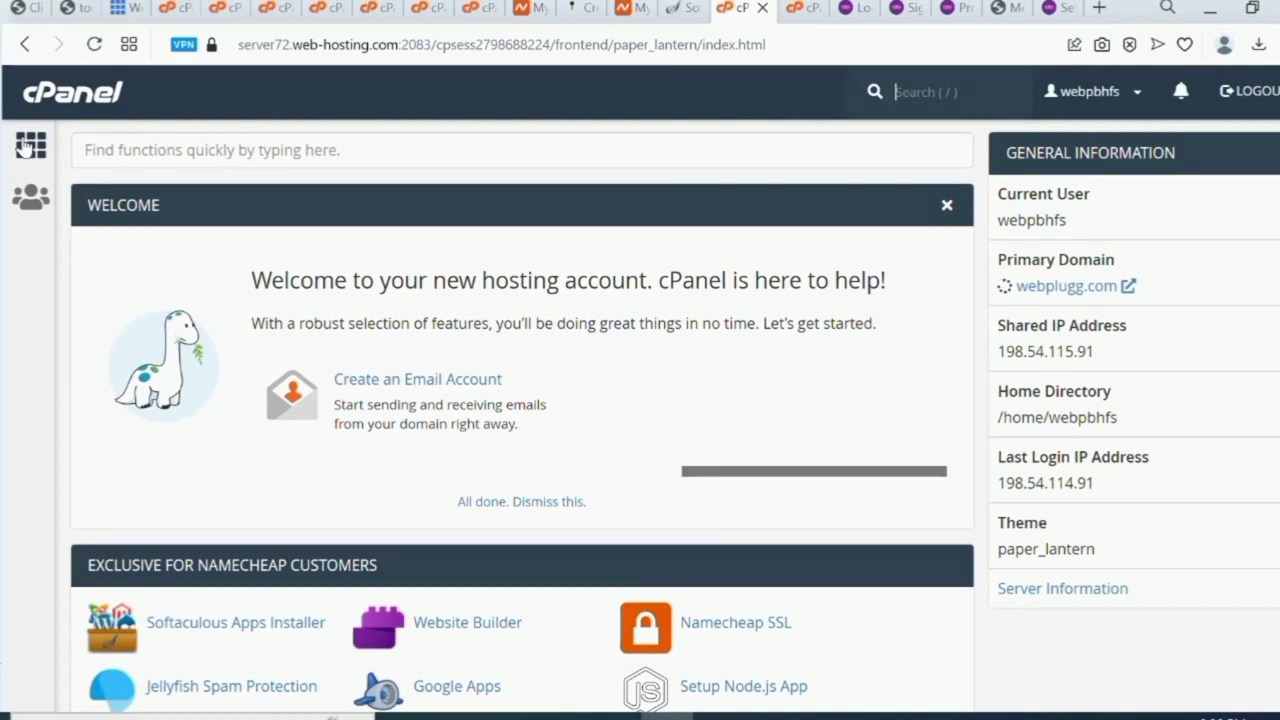
scroll(28, 147, "down", 10)
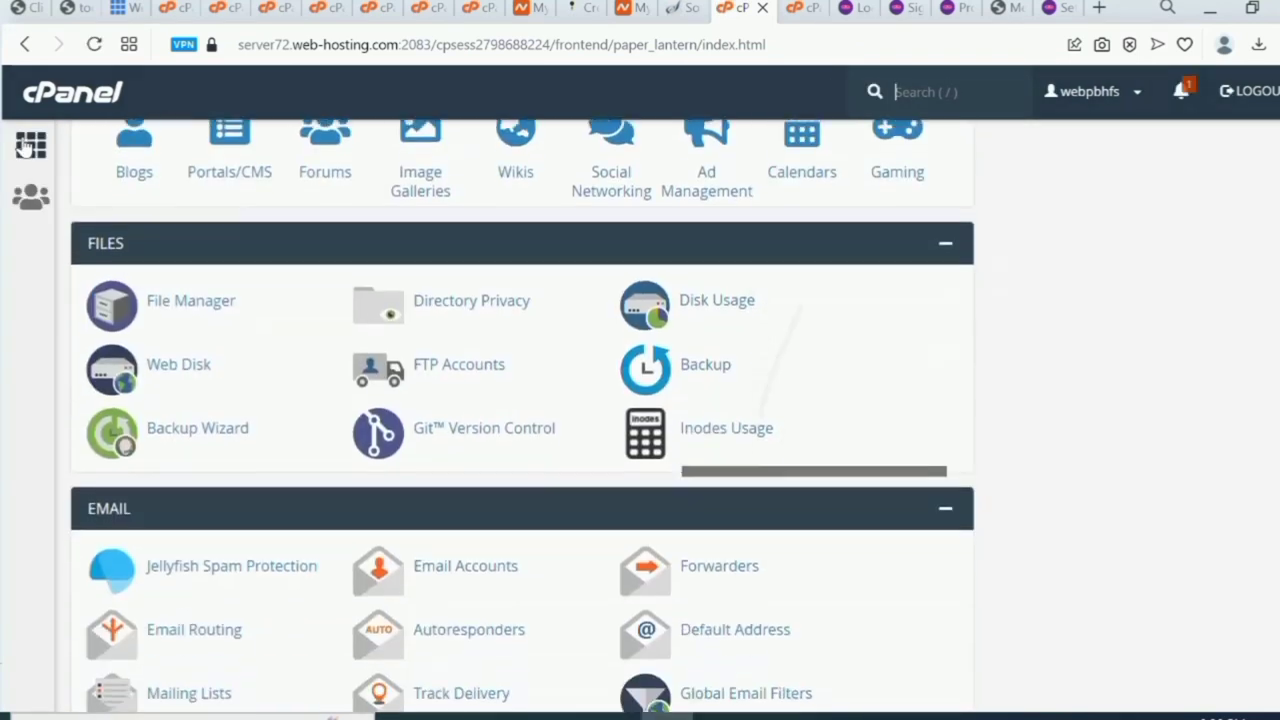
scroll(28, 147, "down", 3)
scroll(28, 147, "up", 1)
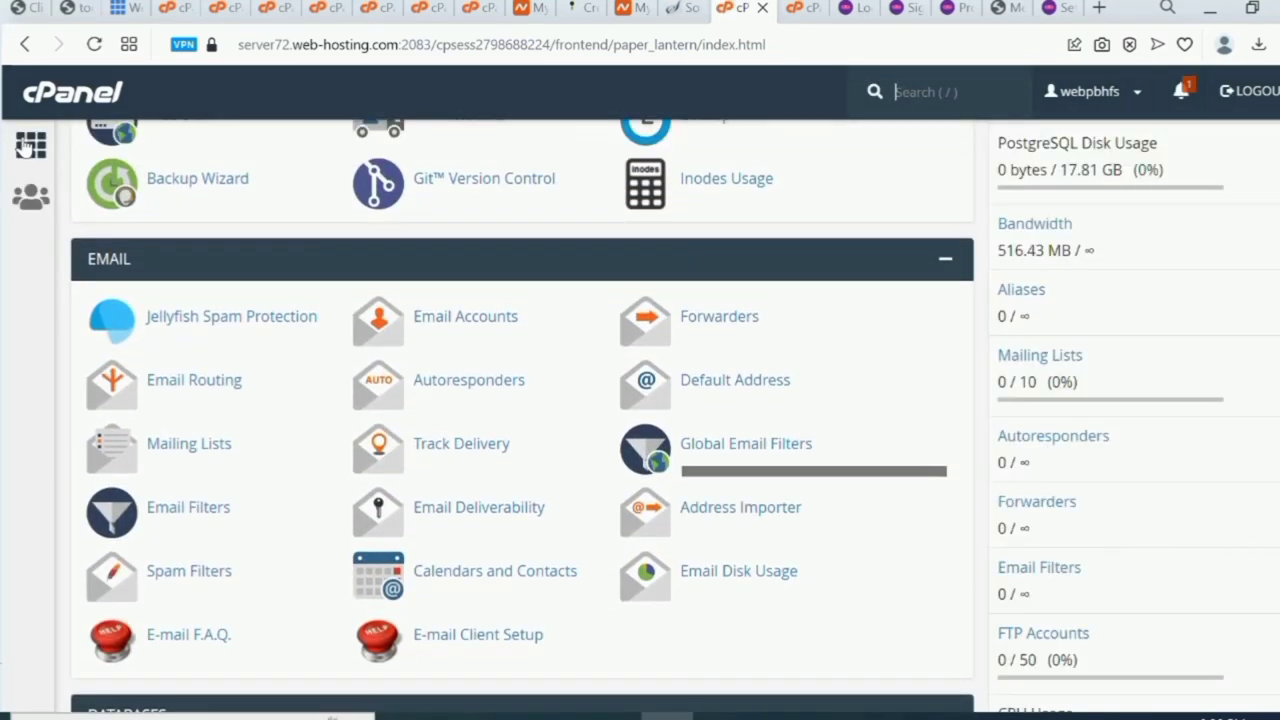
left_click(467, 328)
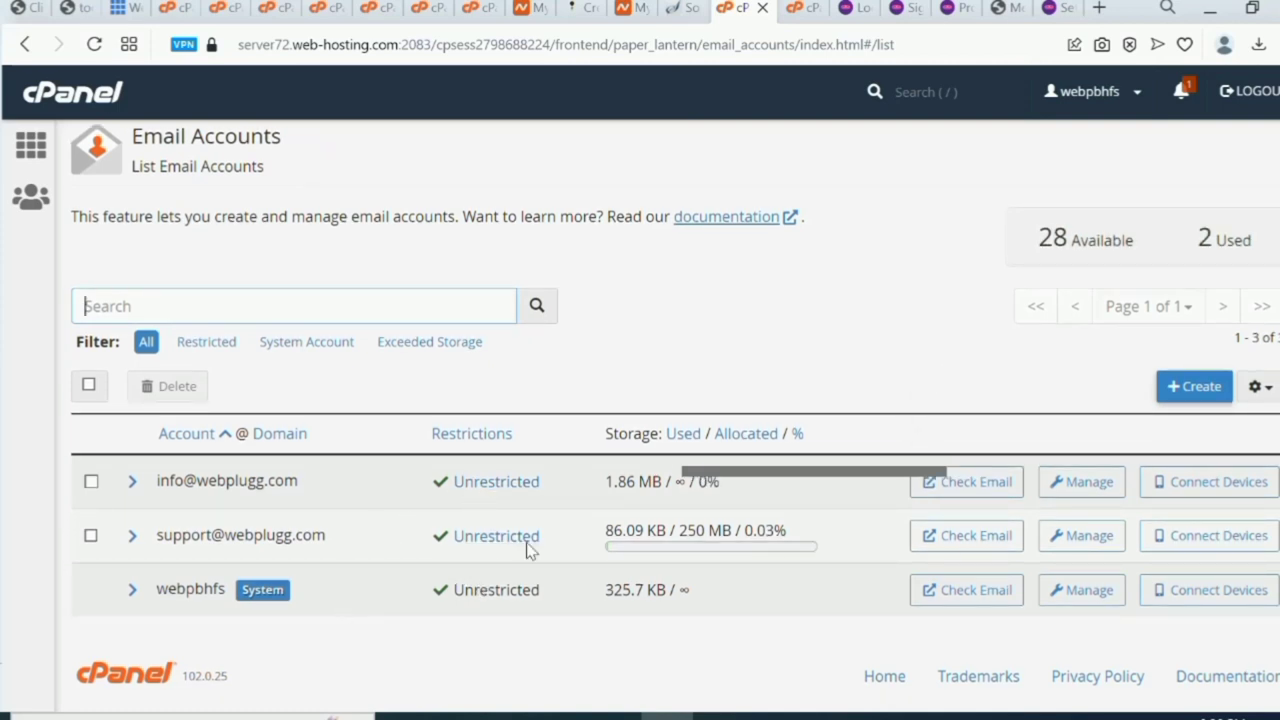
Create a new cPanel email account with a generated strong password.
left_click(1189, 387)
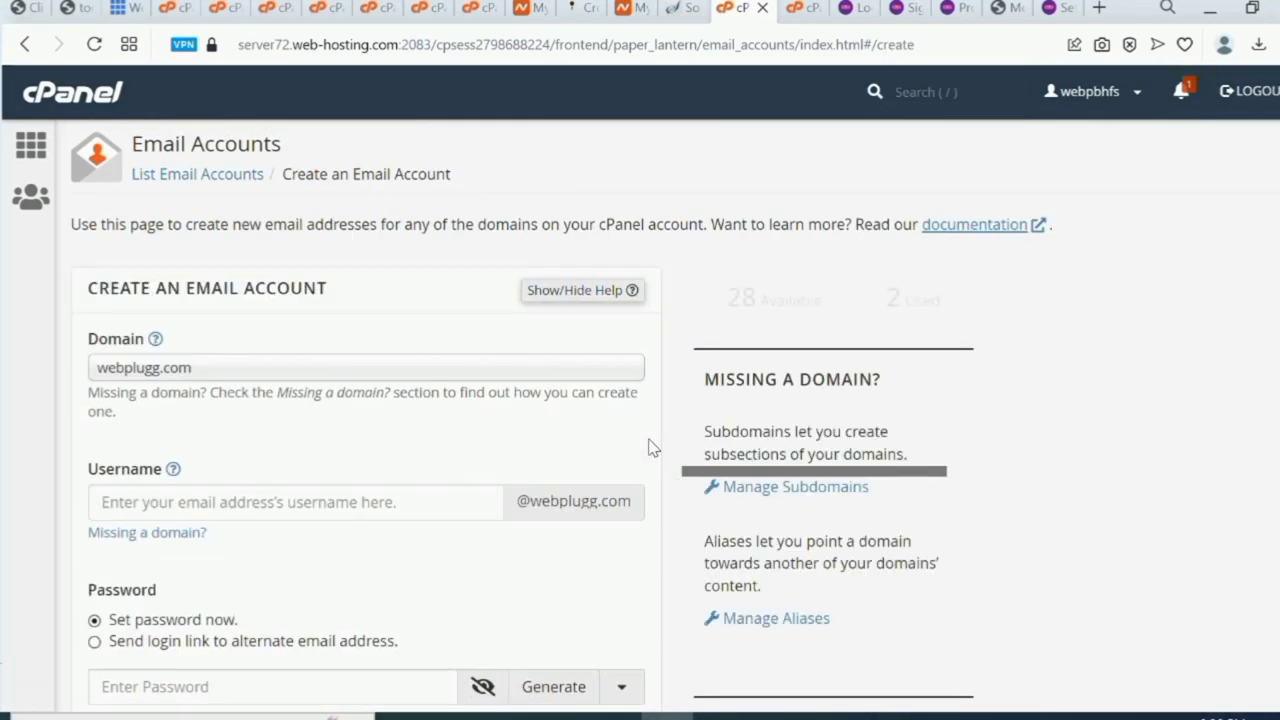
left_click(208, 502)
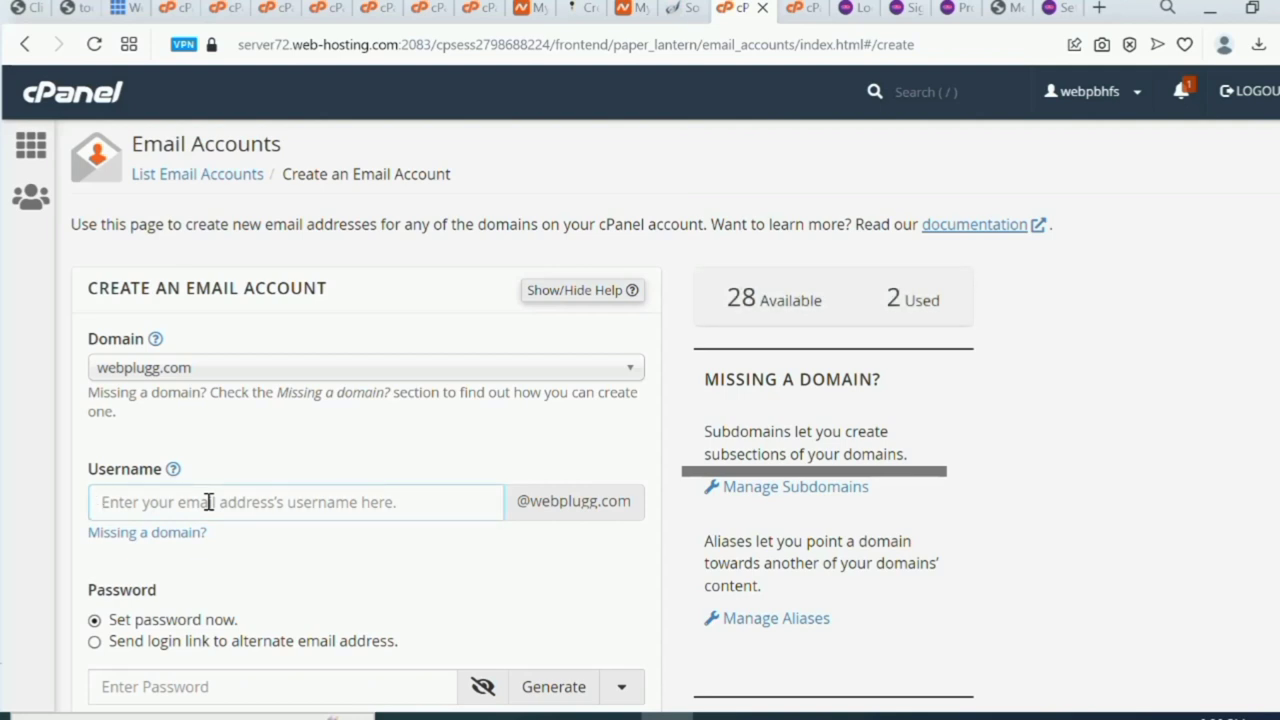
type("admin")
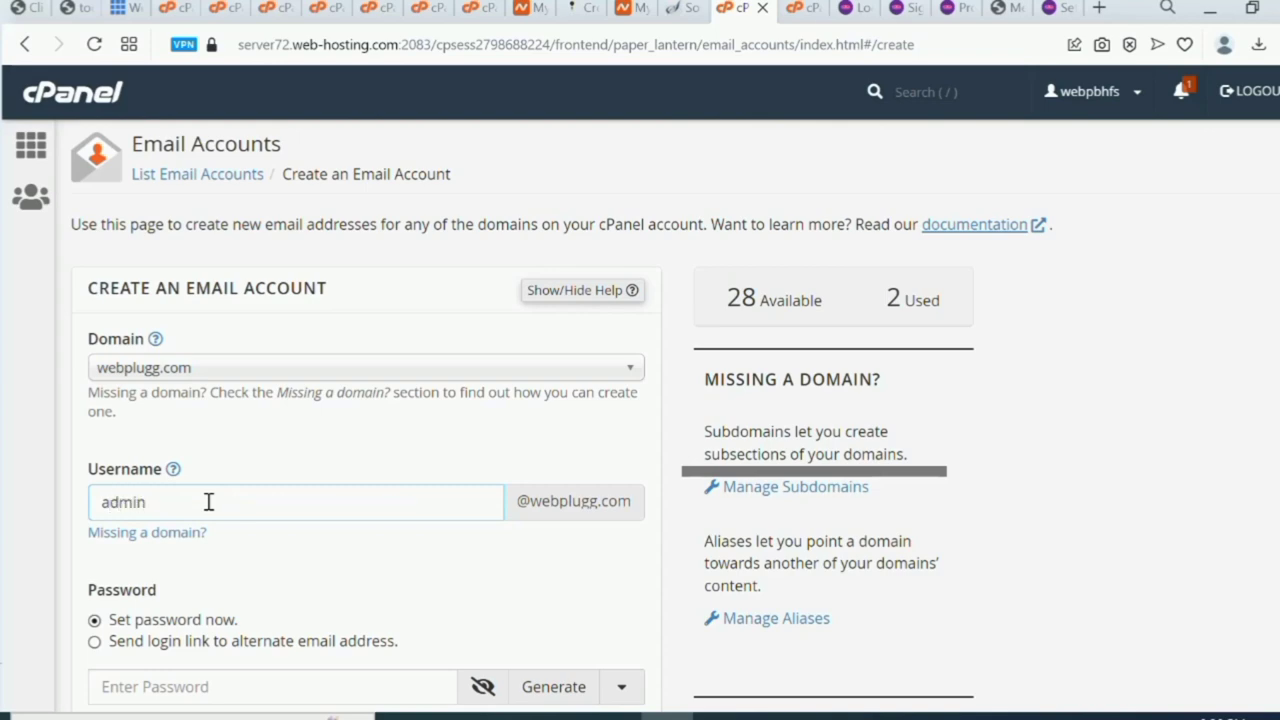
scroll(208, 502, "down", 3)
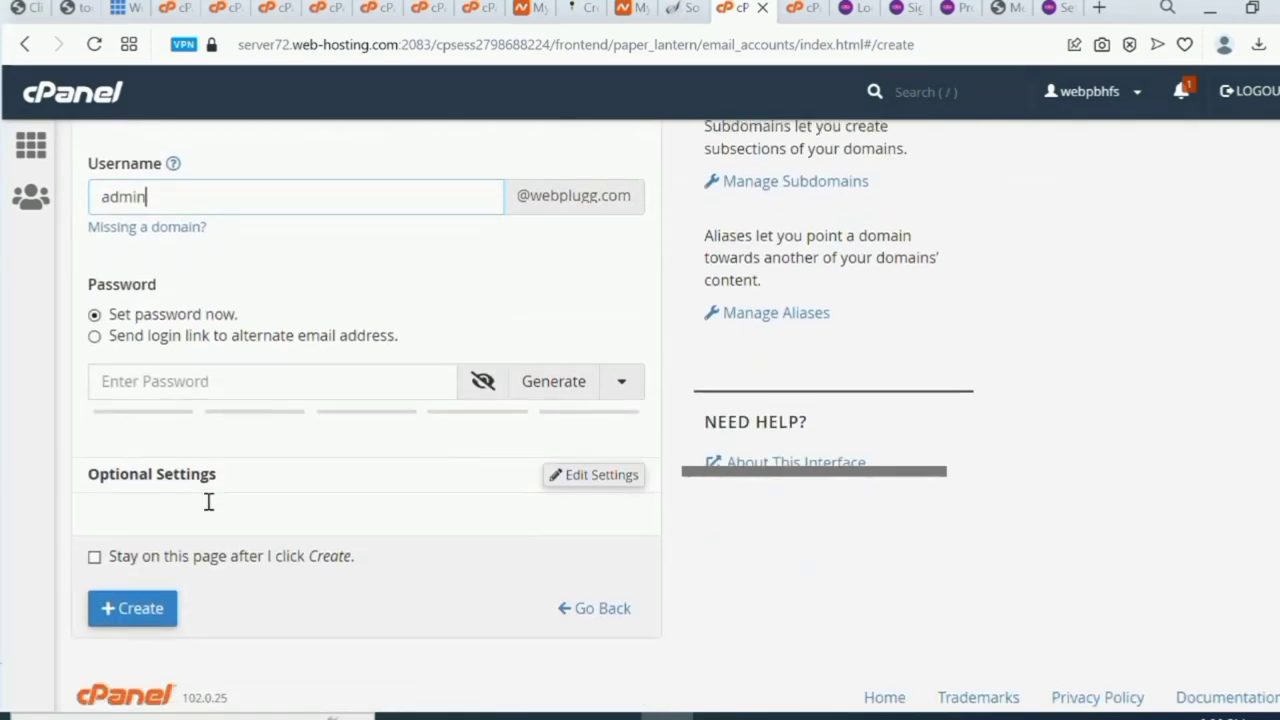
left_click(552, 285)
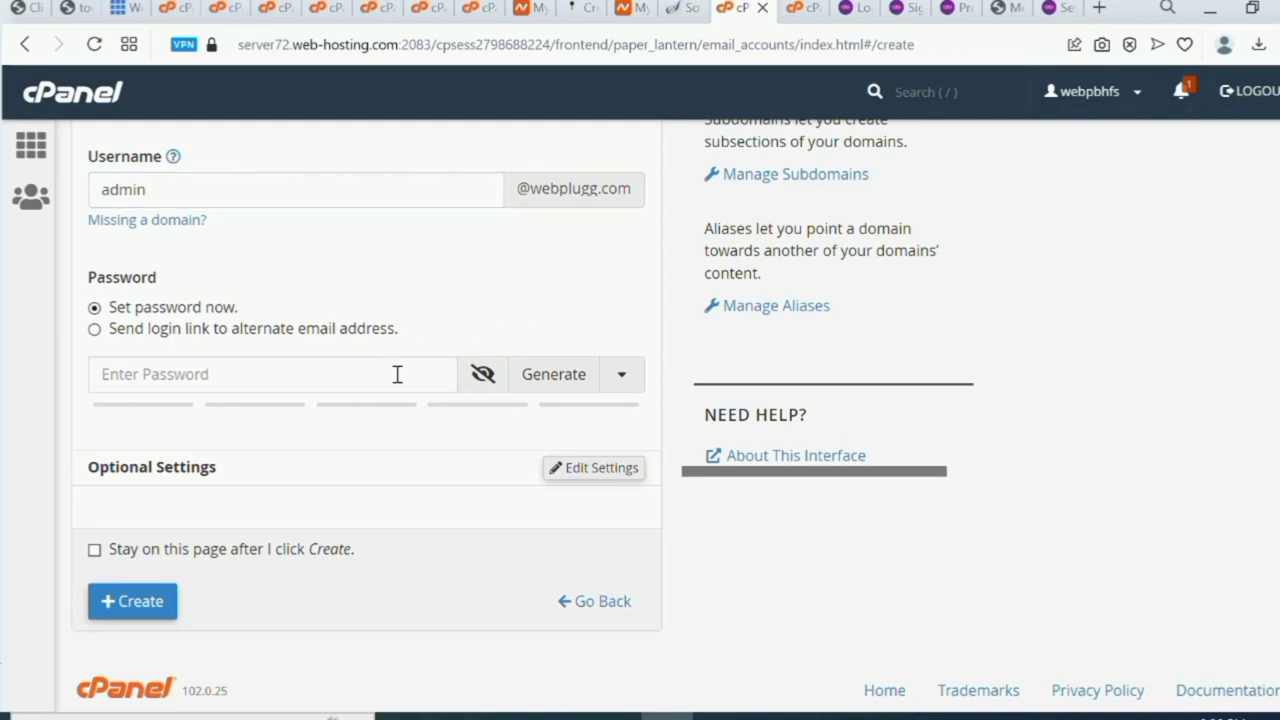
left_click(560, 374)
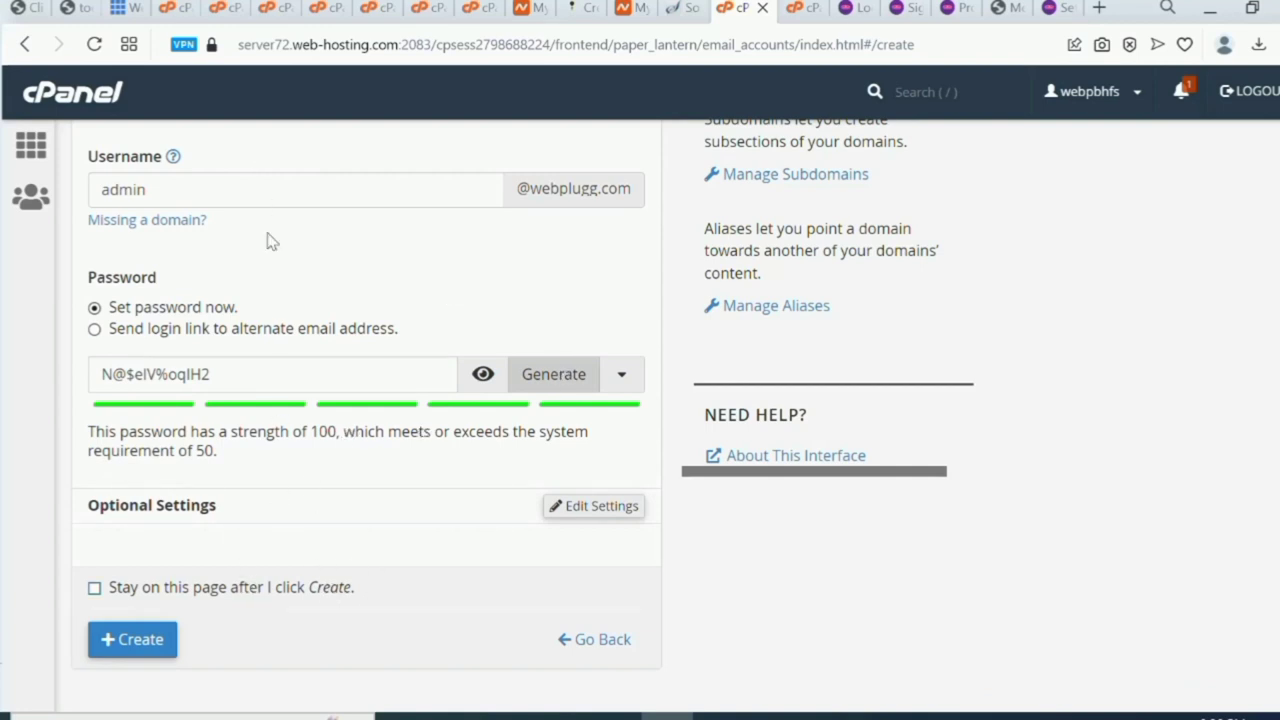
left_click(137, 645)
Copy the support mailbox address from the email accounts list and return to ProInvest settings.
left_click(1058, 10)
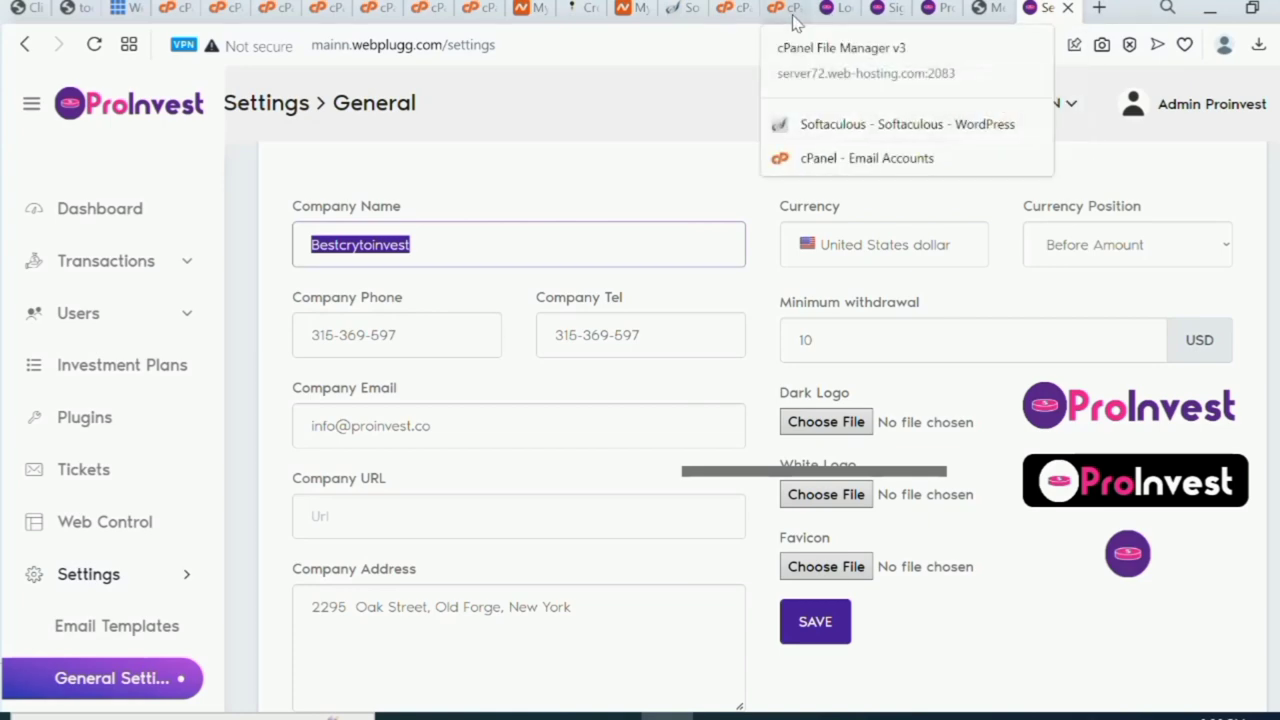
left_click(790, 10)
left_click(728, 10)
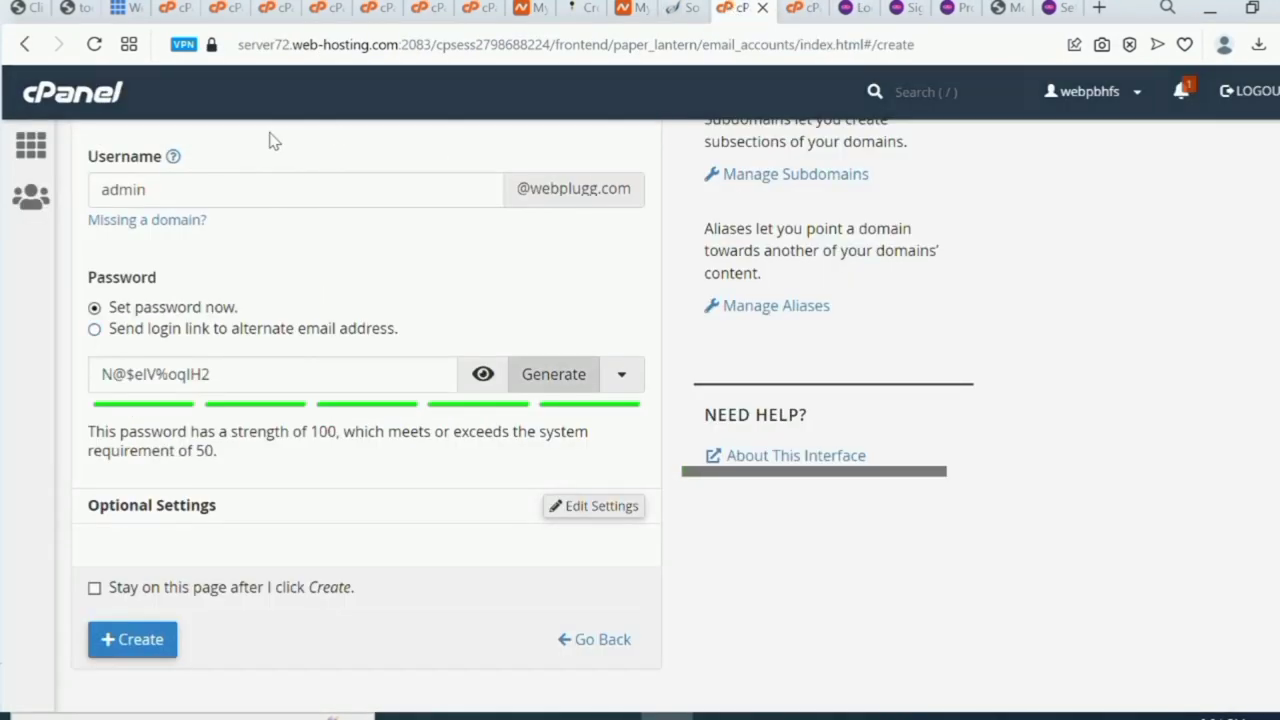
scroll(343, 194, "up", 3)
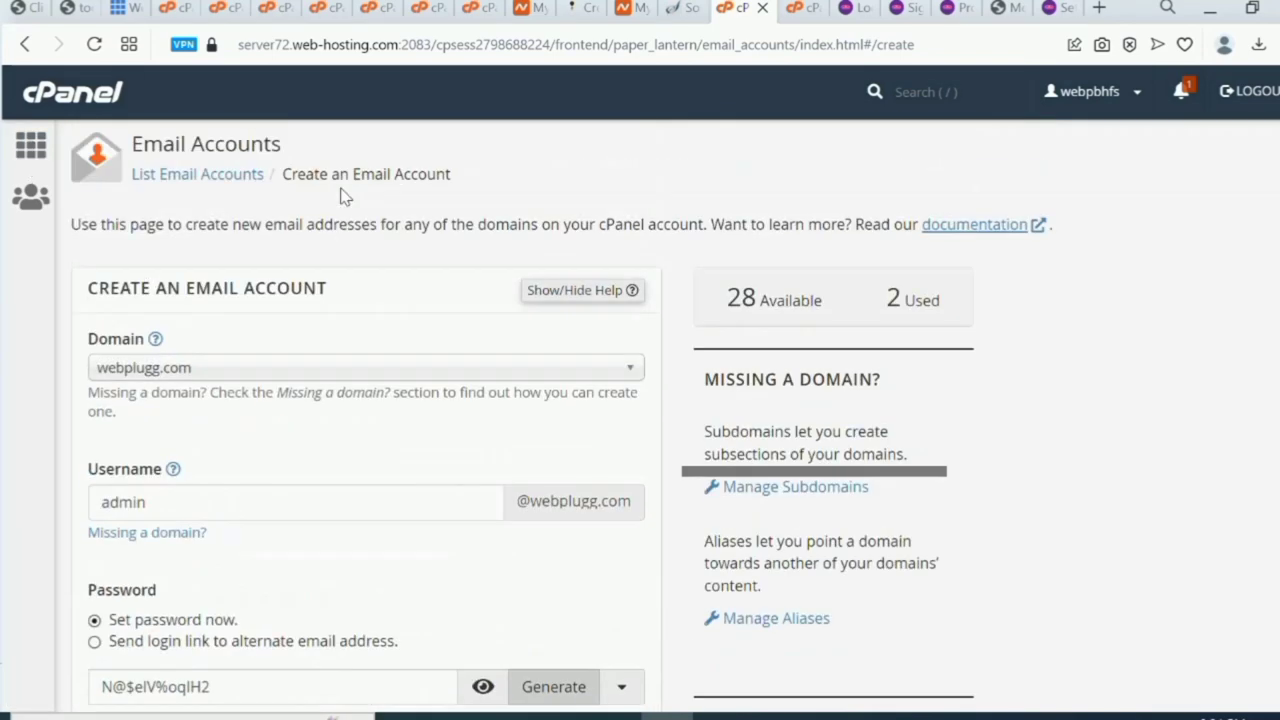
left_click(25, 43)
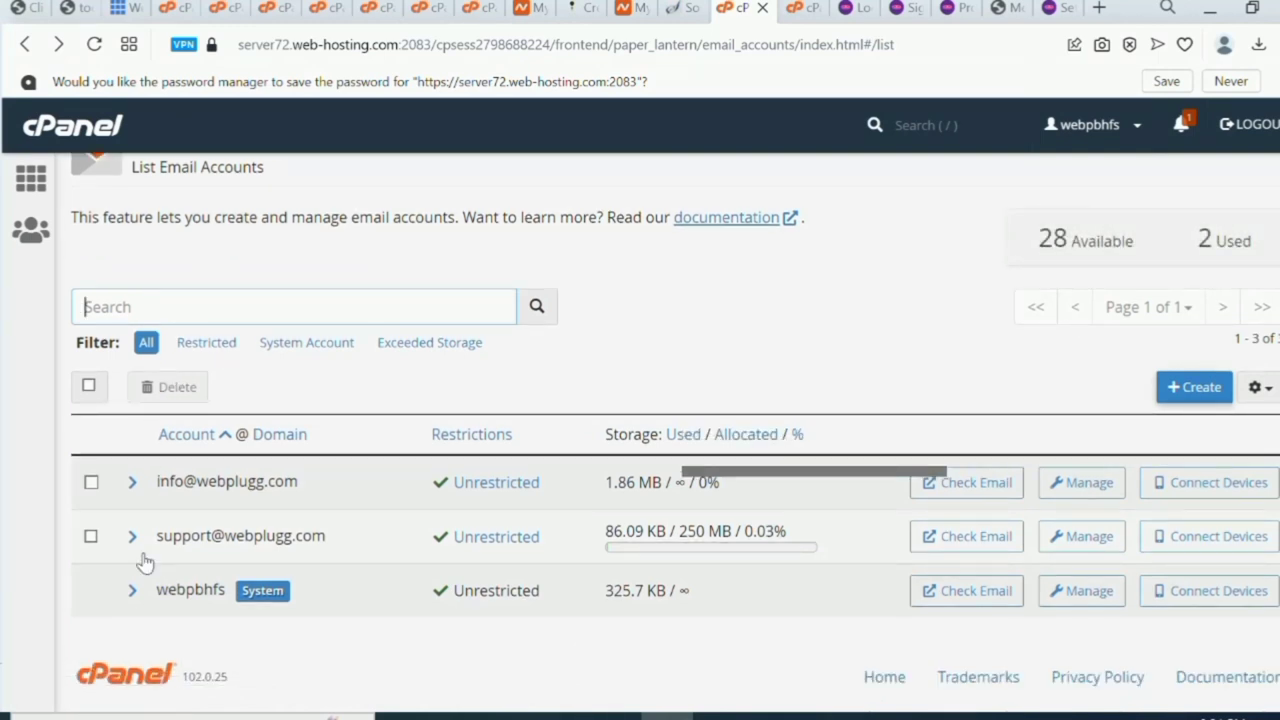
left_click_drag(333, 536, 155, 536)
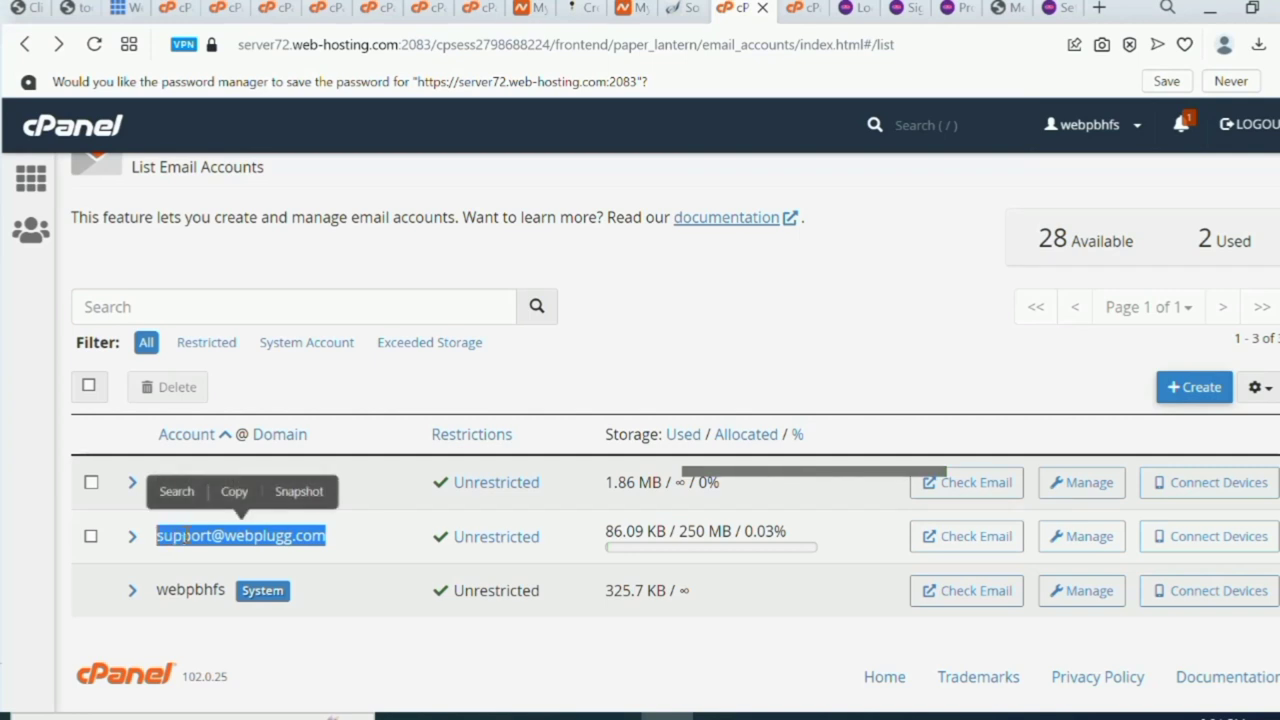
right_click(187, 536)
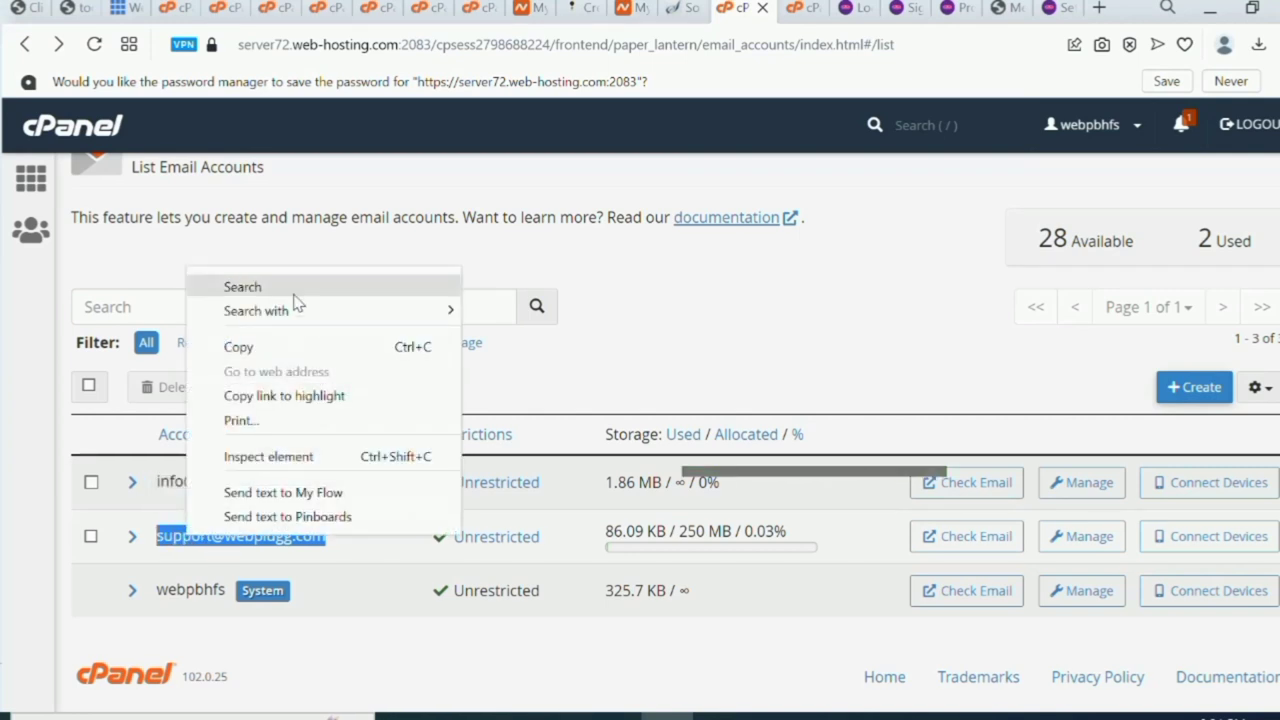
left_click(290, 350)
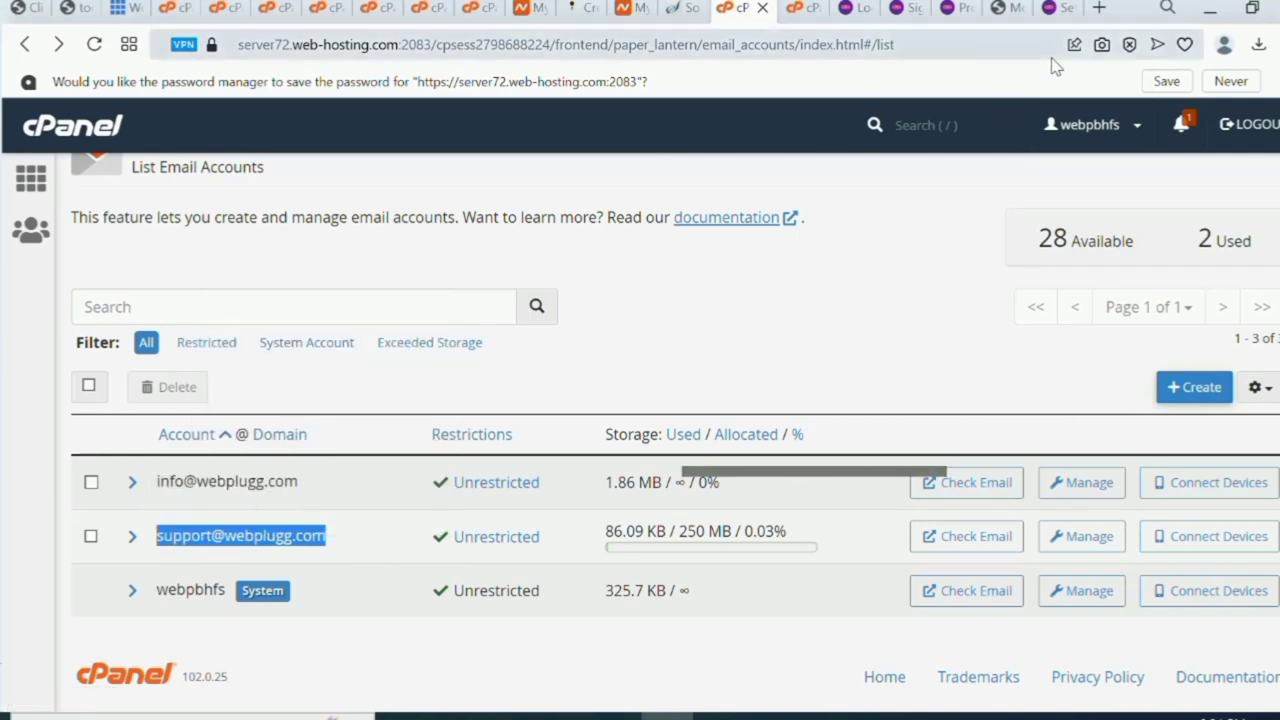
left_click(1057, 10)
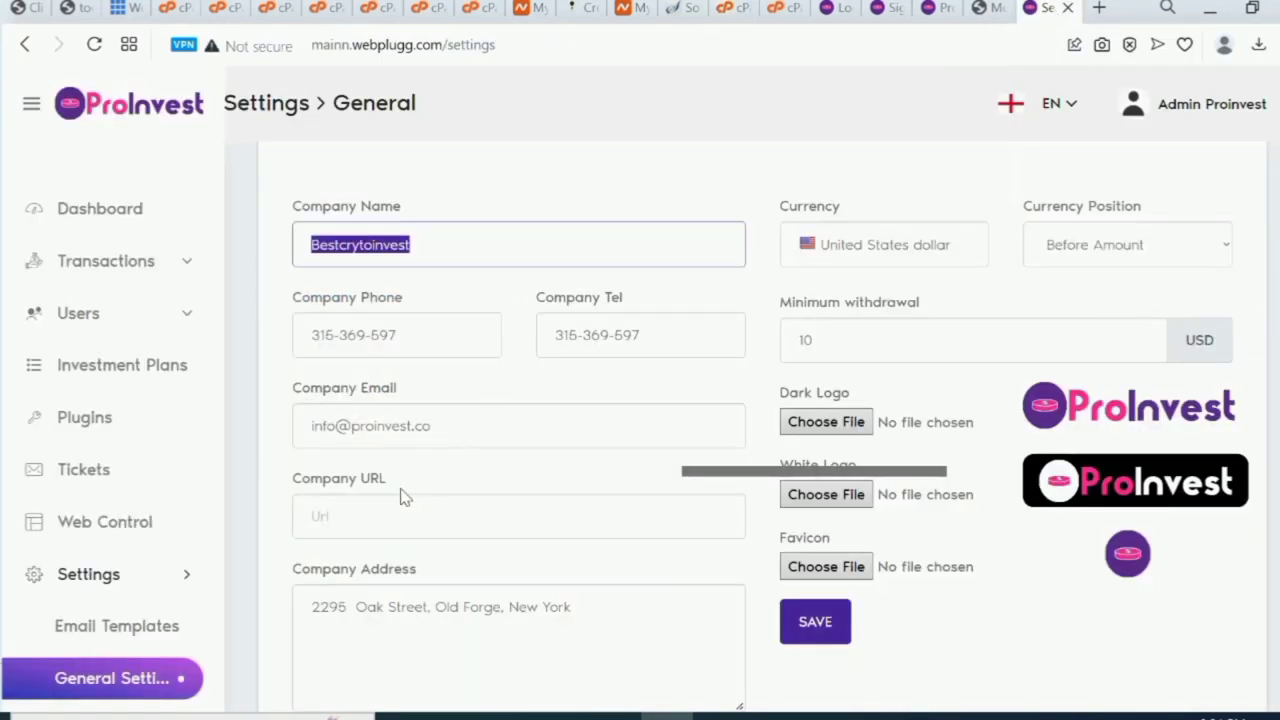
Replace the old Company Email with the copied support mailbox address.
left_click(434, 426)
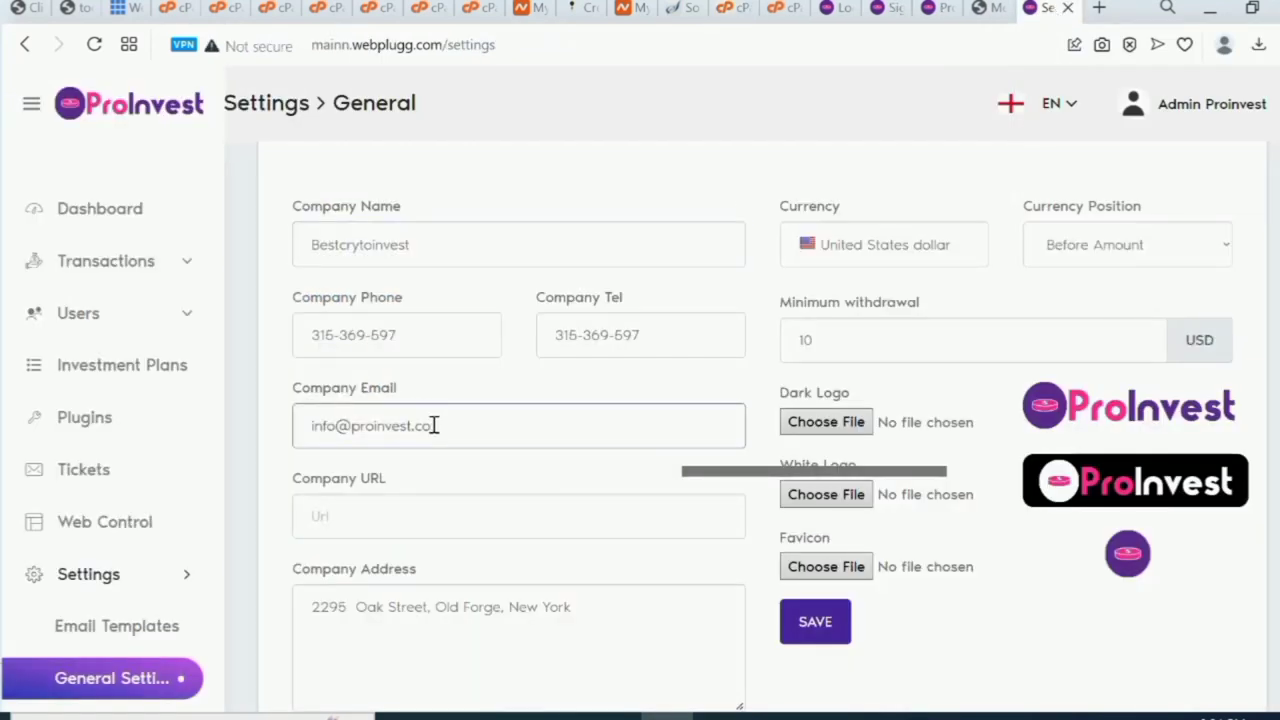
key("BackSpace")
key("BackSpace")
key("BackSpace")
key("BackSpace")
key("BackSpace")
key("BackSpace")
key("BackSpace")
key("BackSpace")
key("BackSpace")
key("BackSpace")
key("BackSpace")
key("BackSpace")
key("BackSpace")
key("BackSpace")
key("BackSpace")
key("BackSpace")
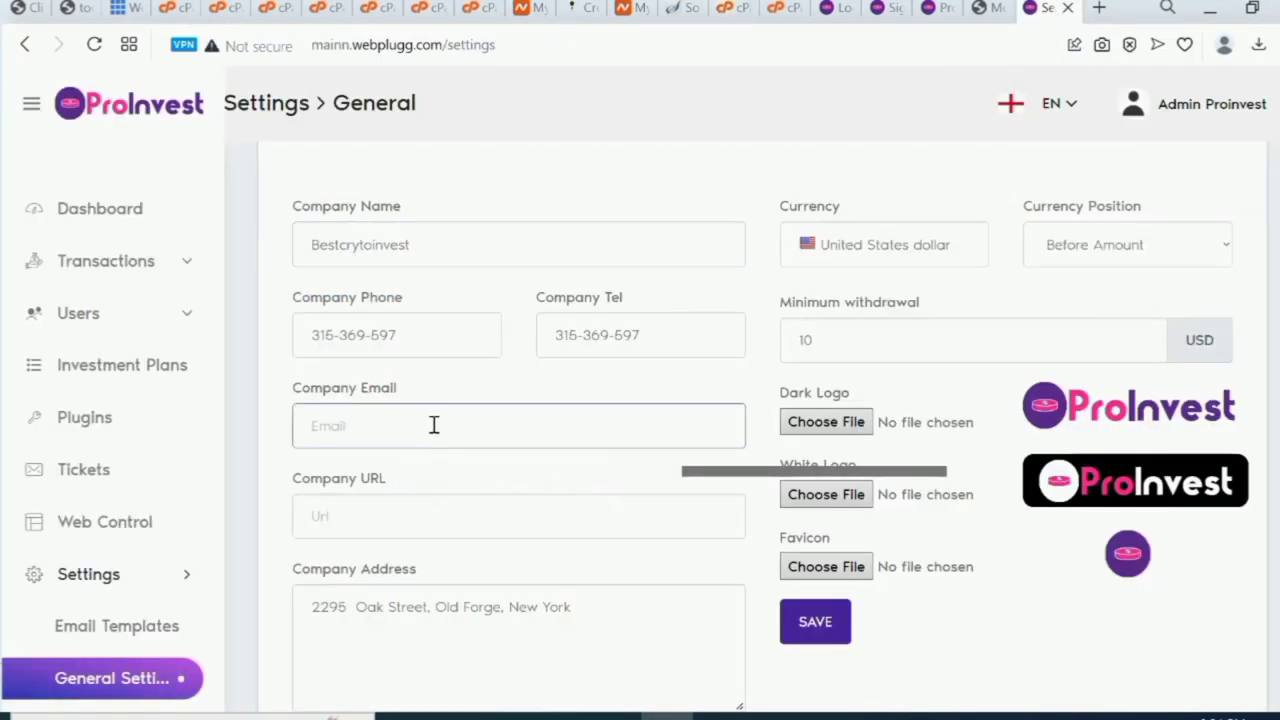
key("ctrl+v")
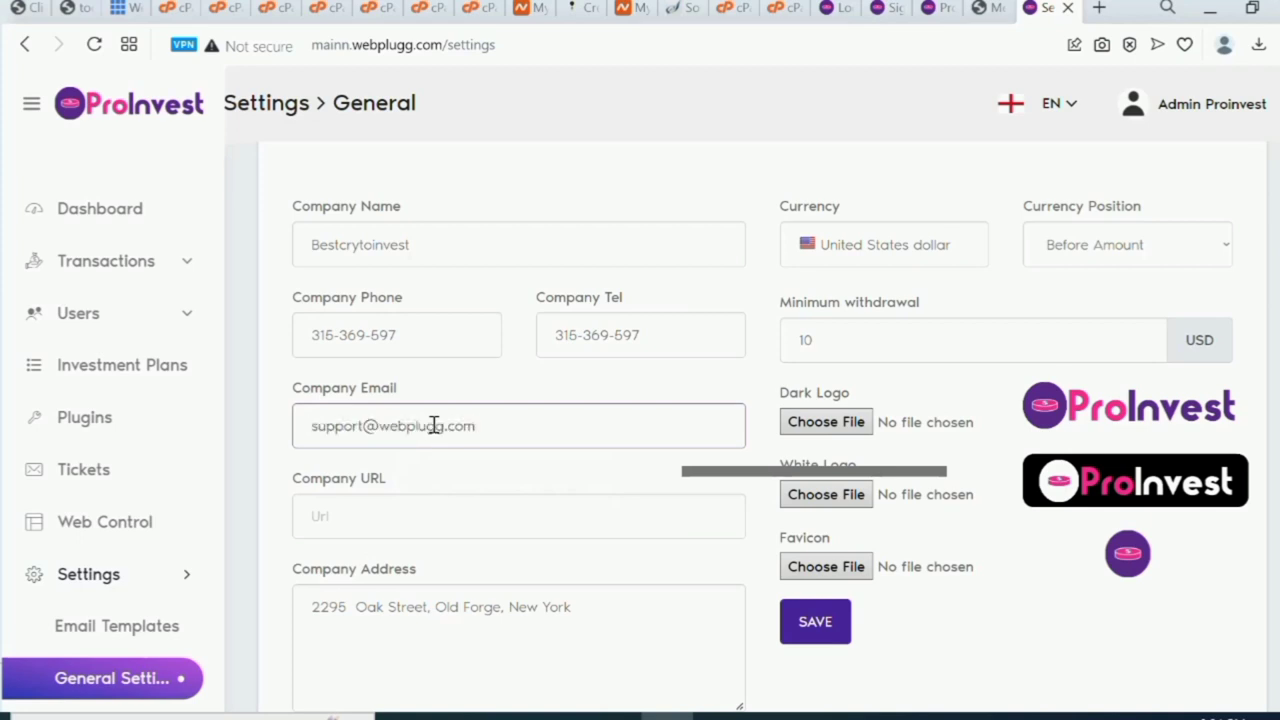
scroll(434, 426, "down", 1)
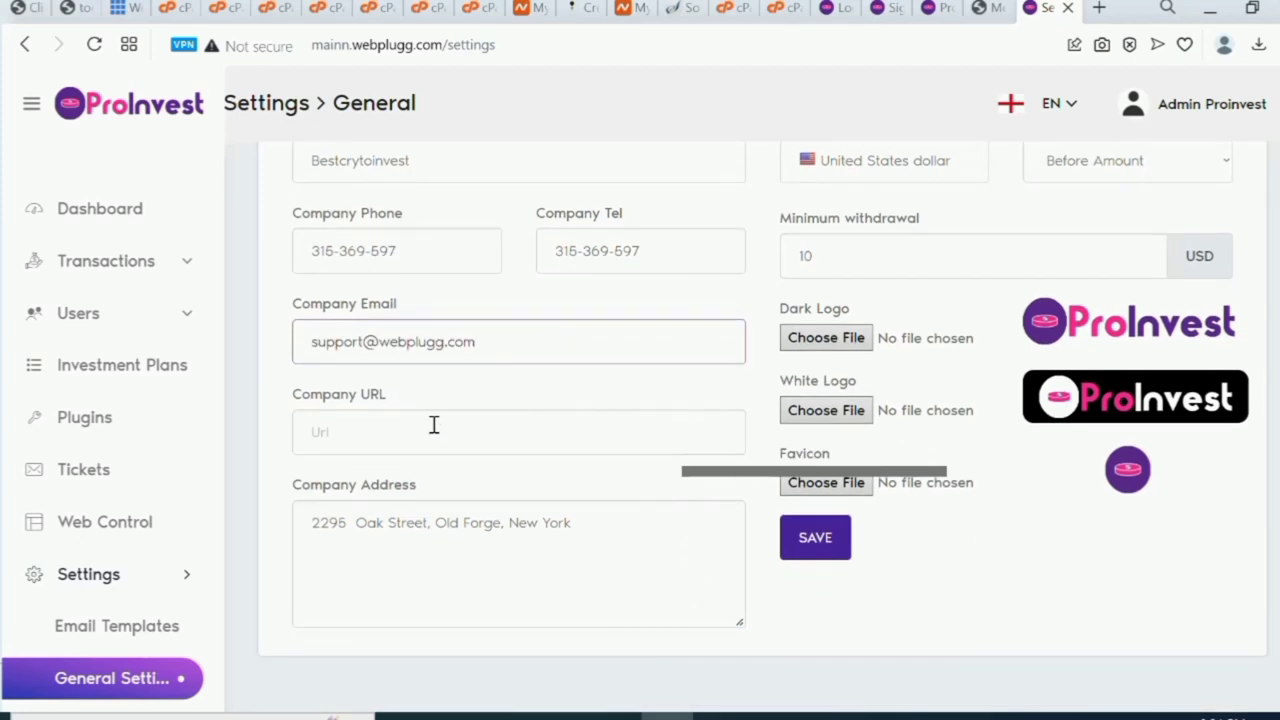
scroll(1093, 228, "up", 2)
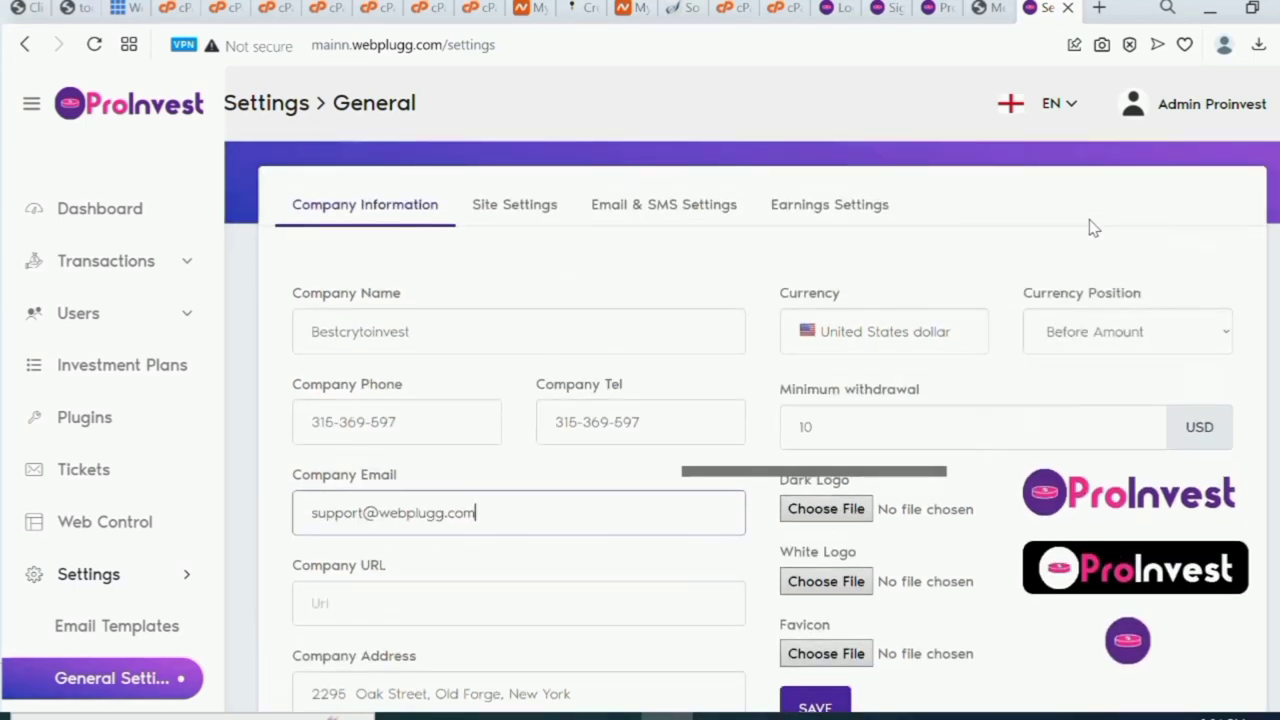
scroll(1093, 228, "down", 1)
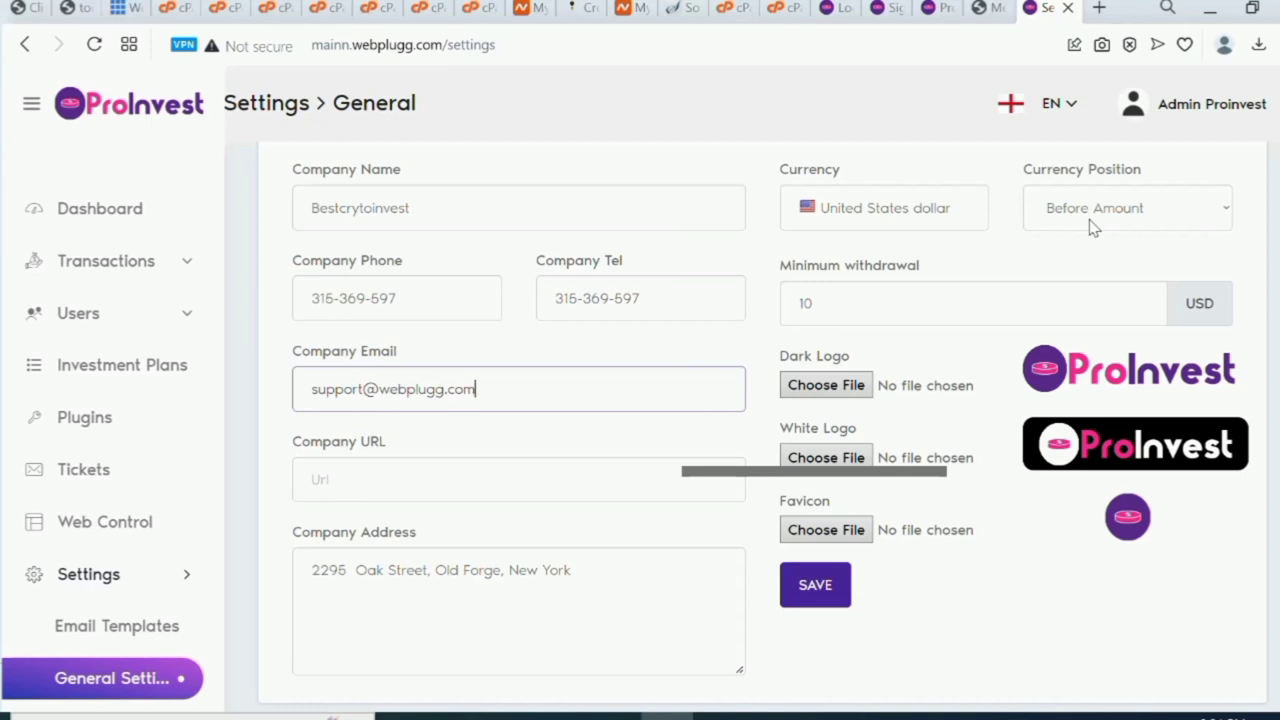
left_click(584, 481)
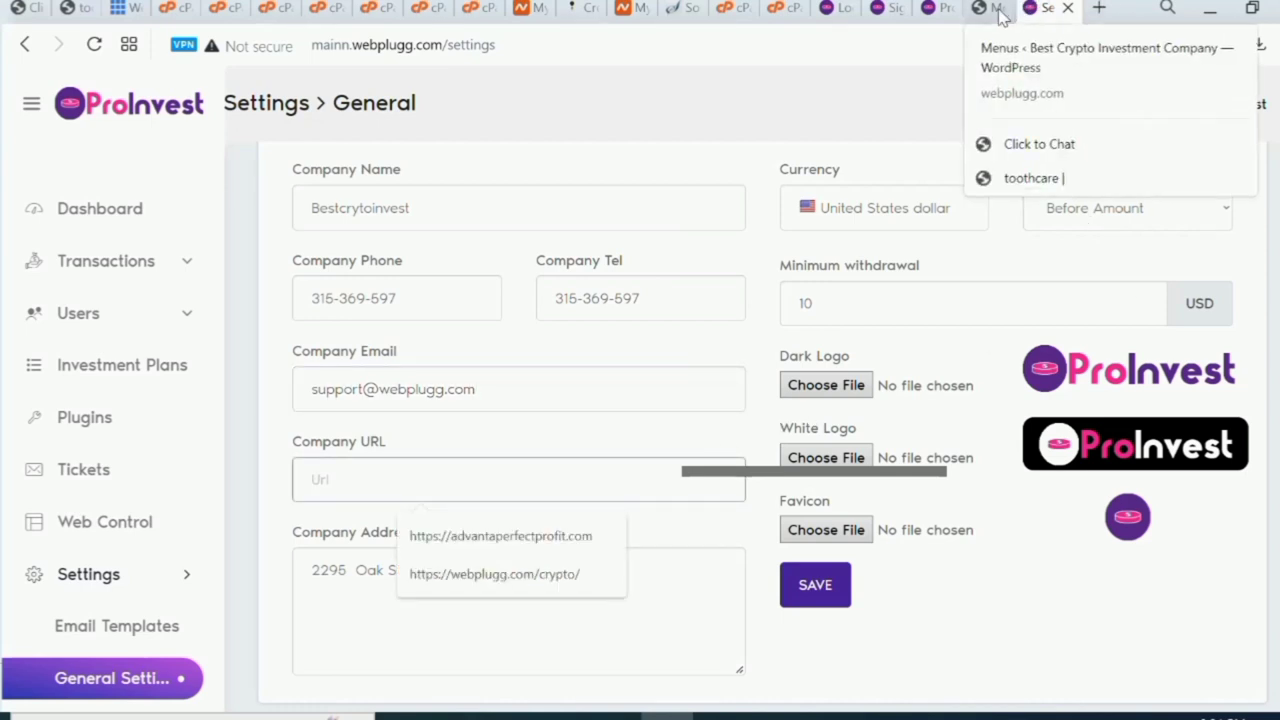
left_click(1000, 12)
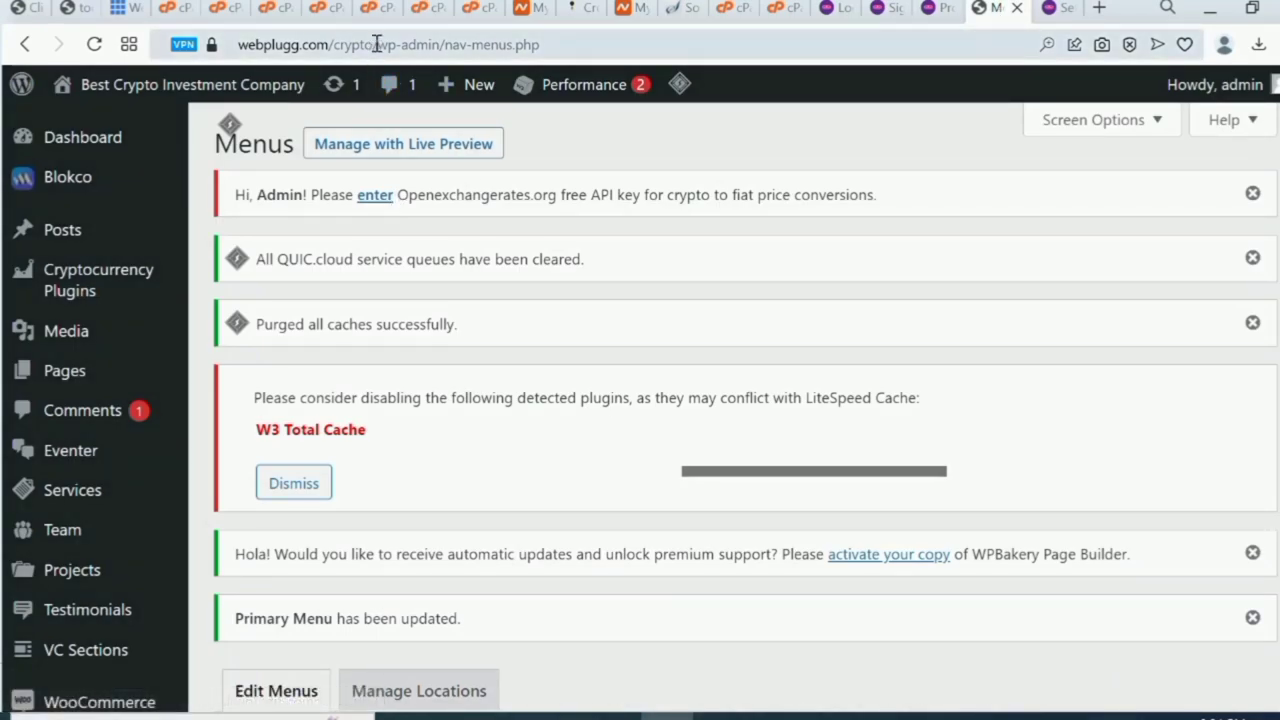
left_click_drag(376, 44, 238, 46)
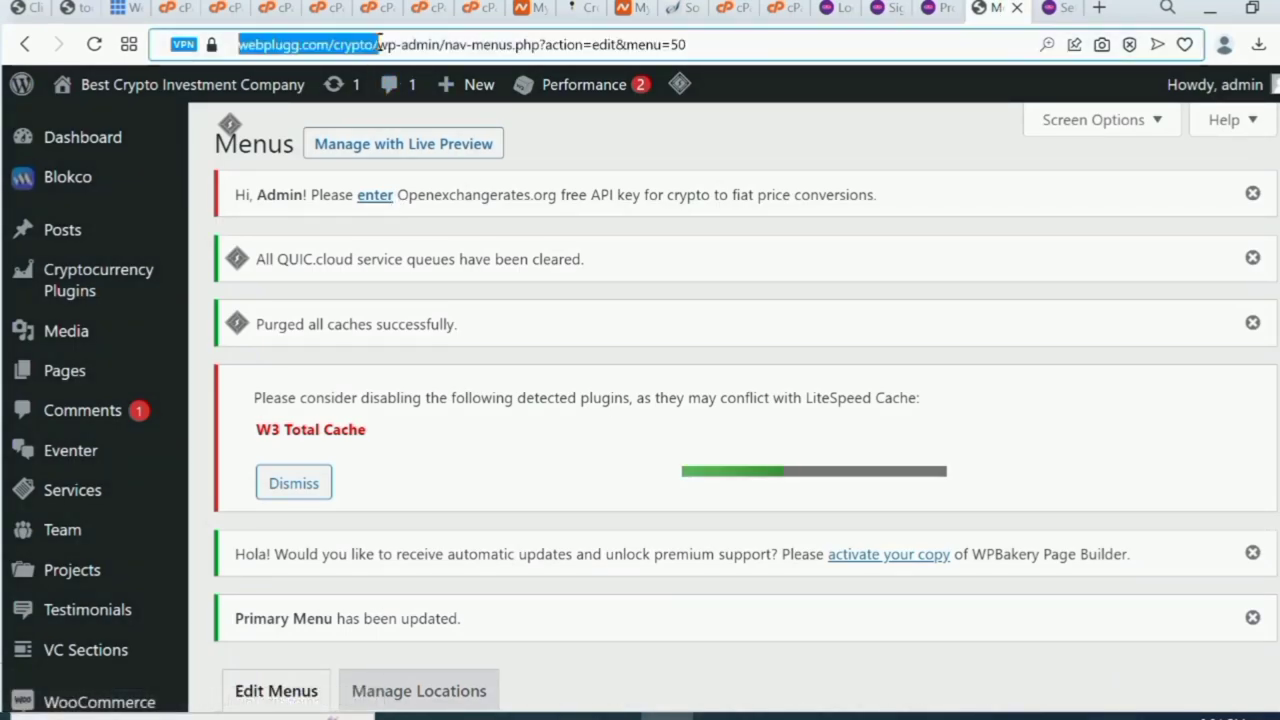
right_click(316, 46)
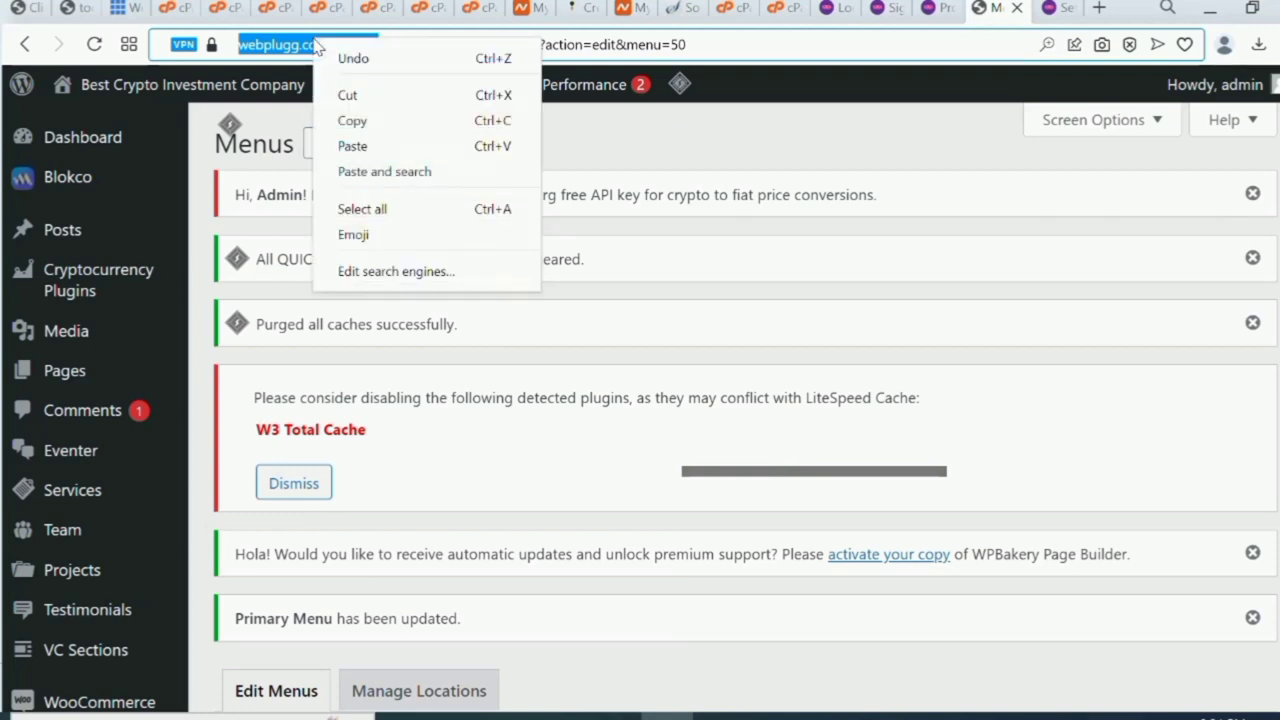
left_click(349, 121)
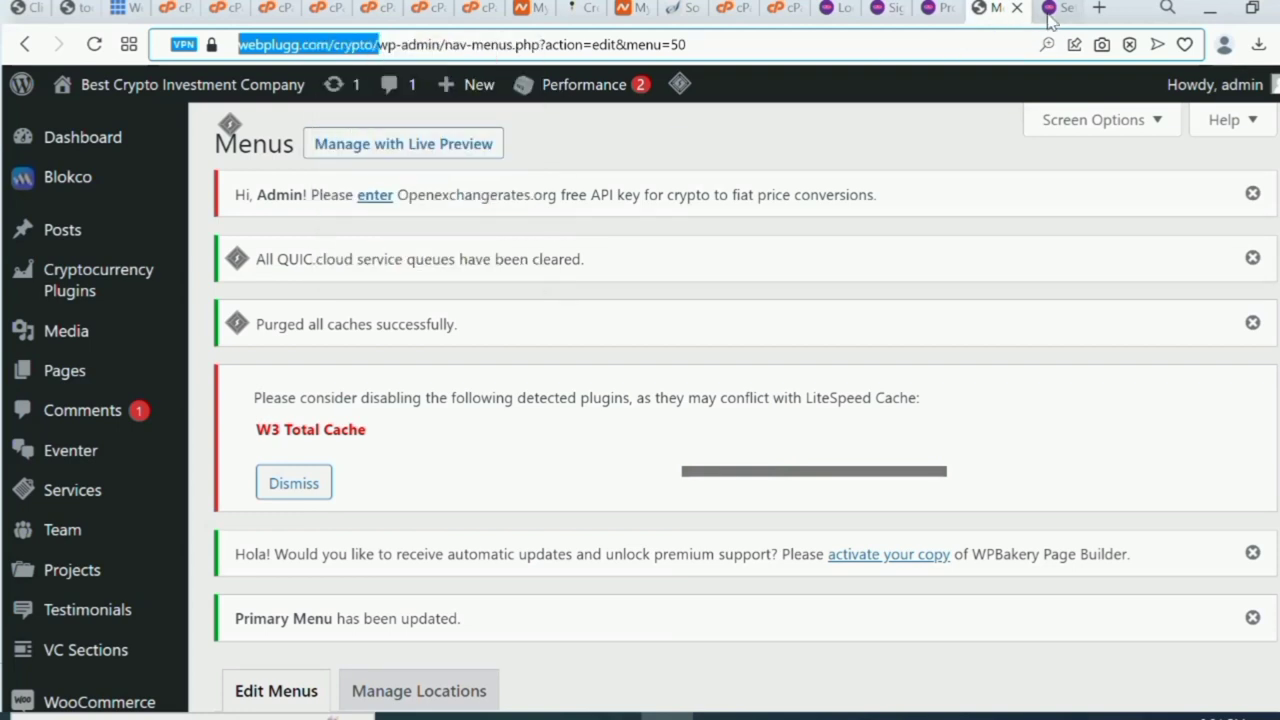
left_click(1052, 9)
left_click(441, 477)
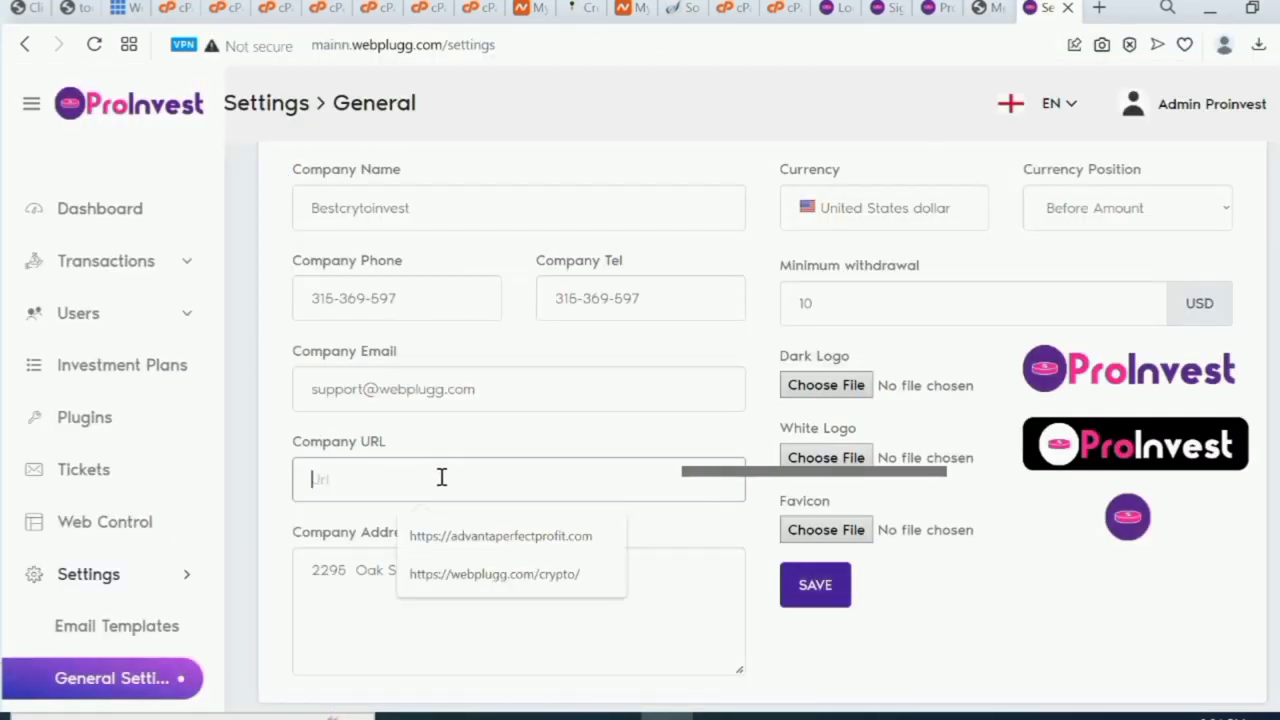
key("ctrl+v")
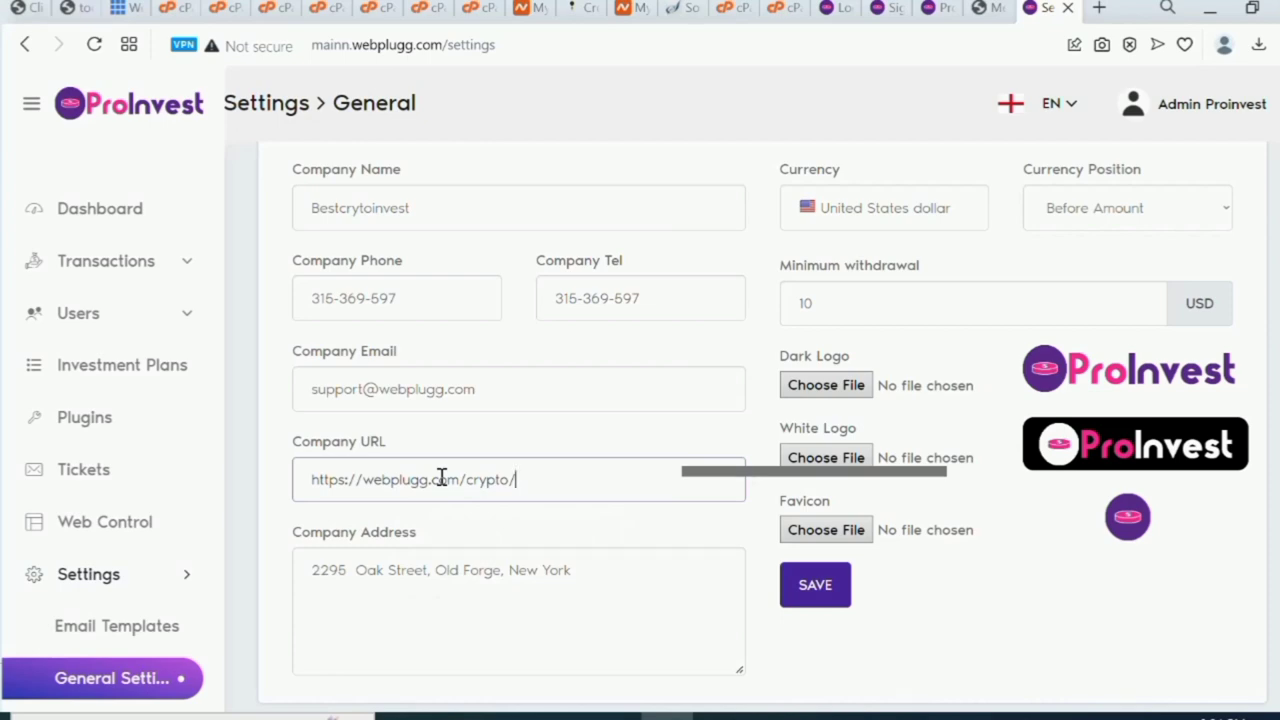
scroll(441, 477, "up", 1)
scroll(441, 477, "down", 2)
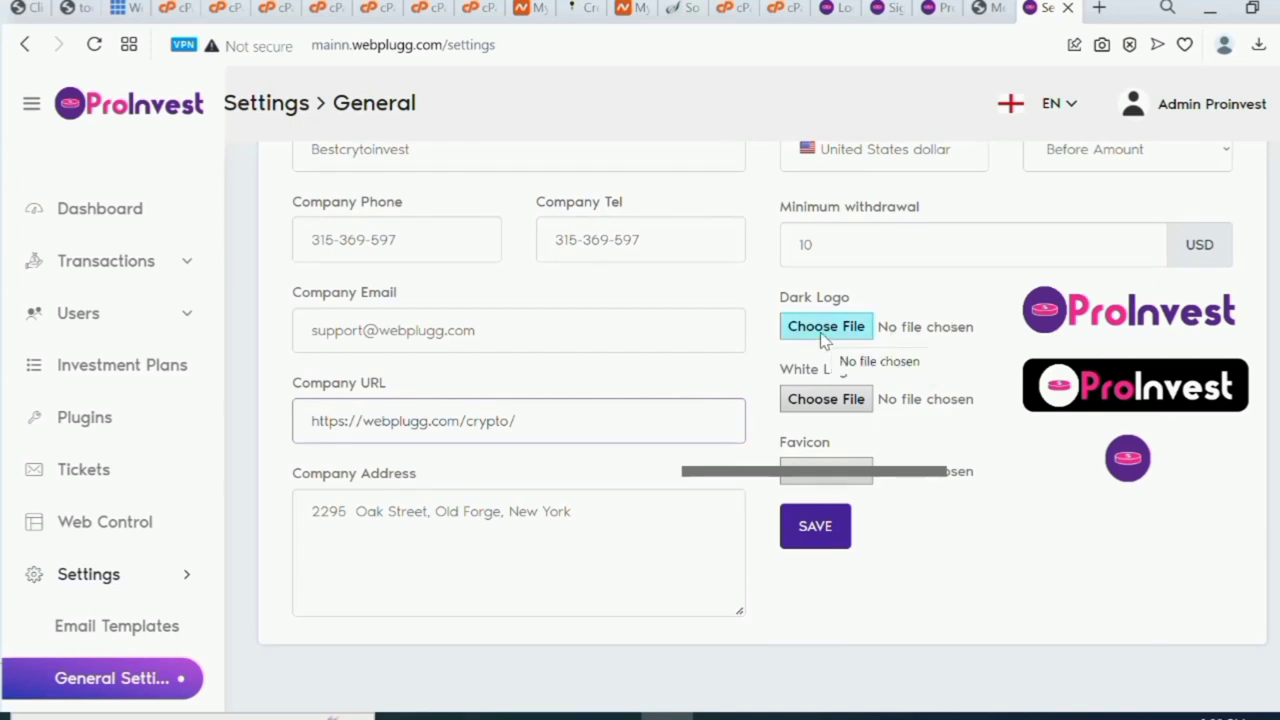
Choose Untitled-2.png from the Desktop as the Dark Logo.
left_click(823, 330)
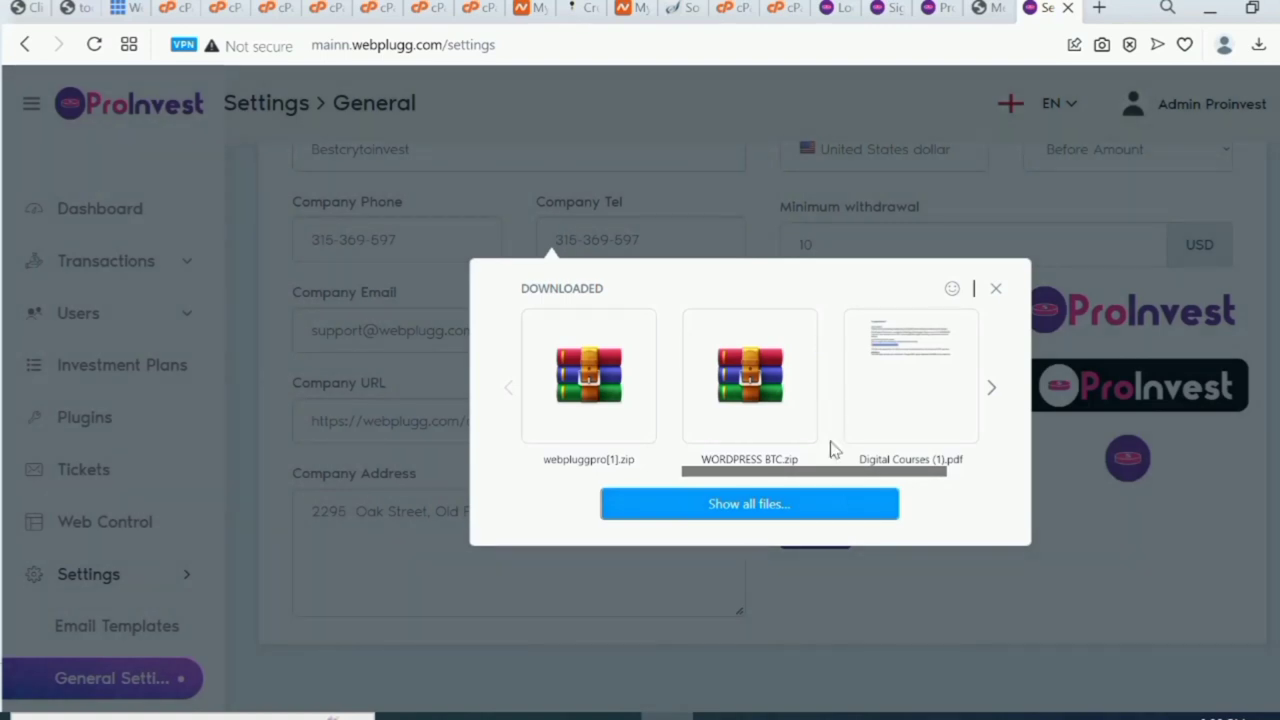
left_click(836, 506)
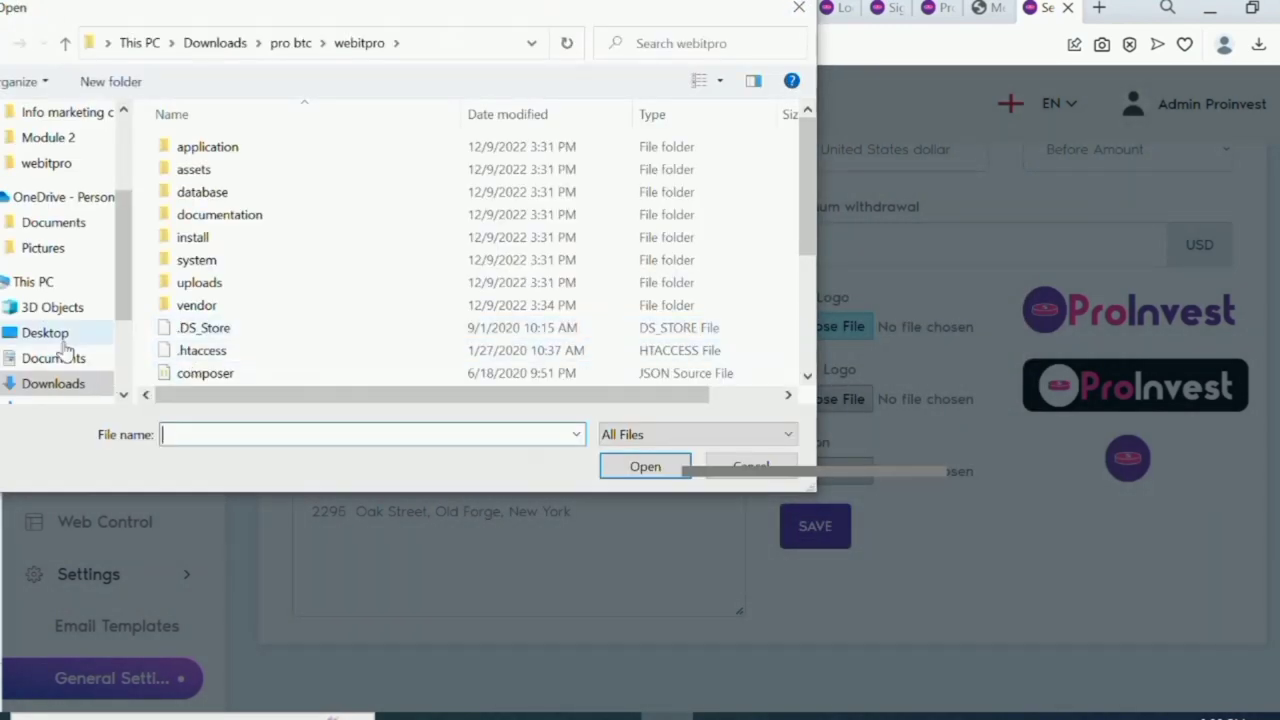
left_click(58, 338)
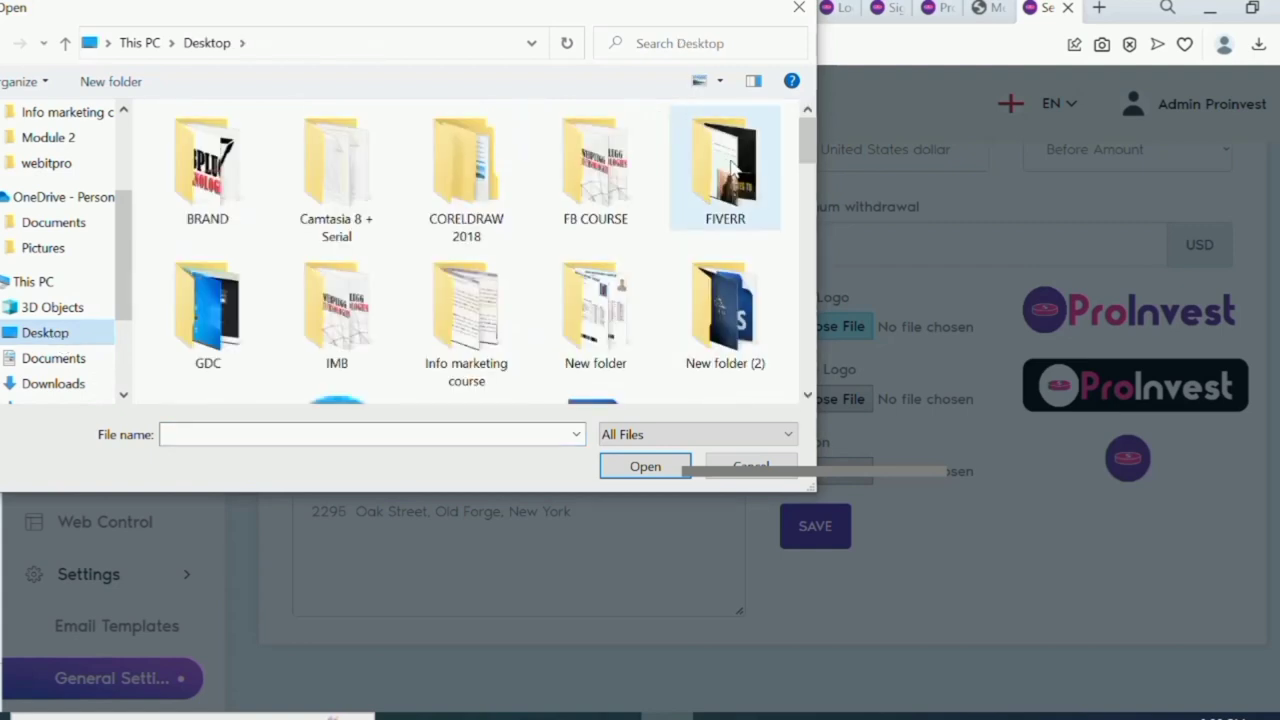
left_click_drag(809, 166, 879, 369)
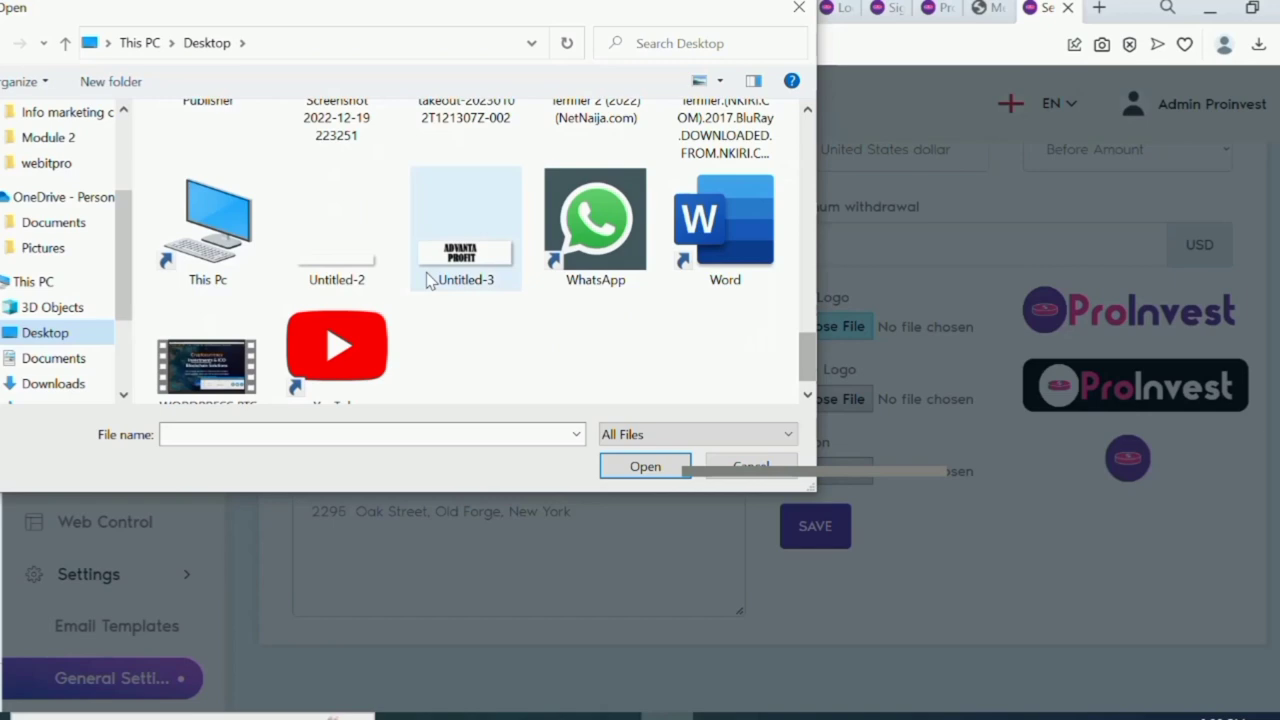
double_click(347, 284)
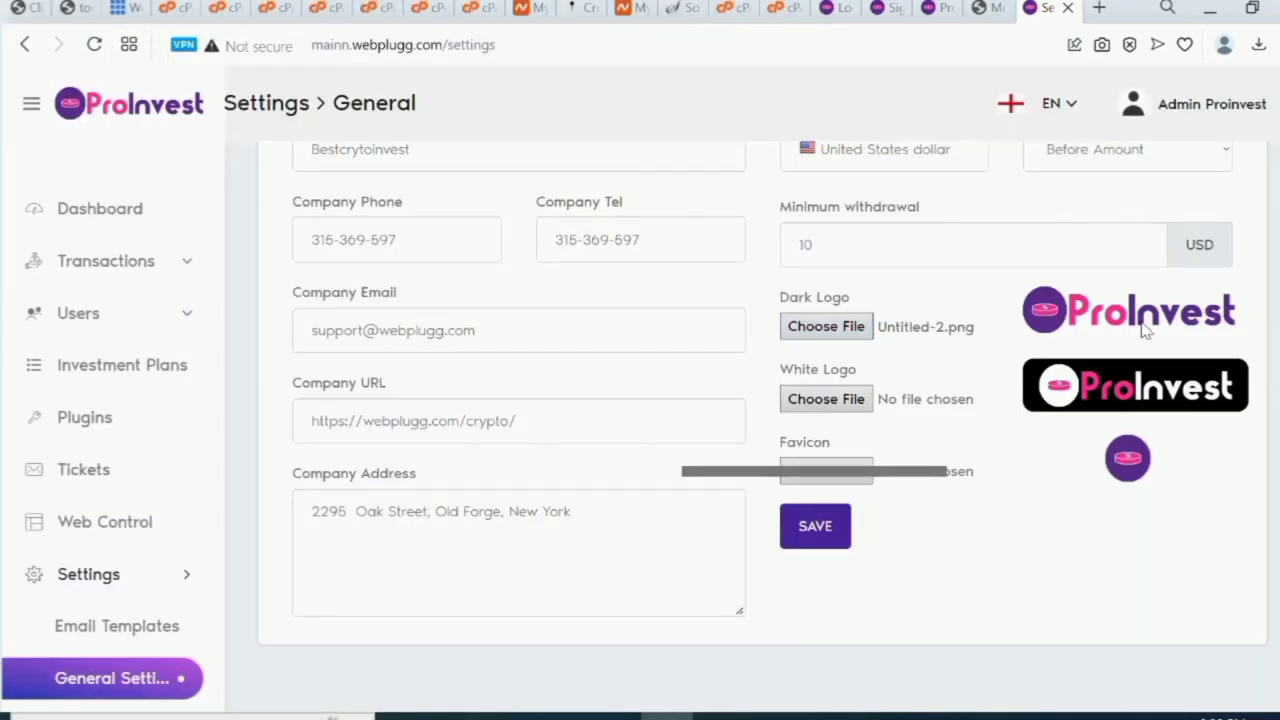
Save the general settings after the admin password check and dismiss the success message.
left_click(815, 537)
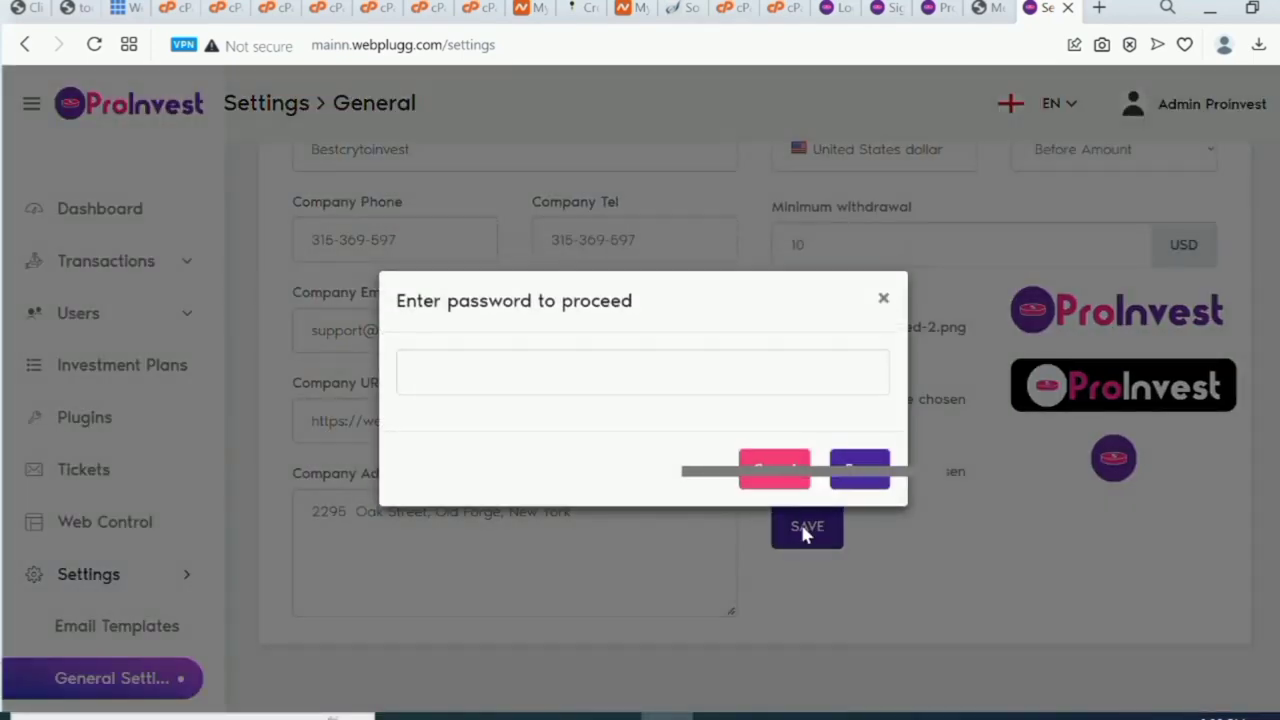
left_click(691, 374)
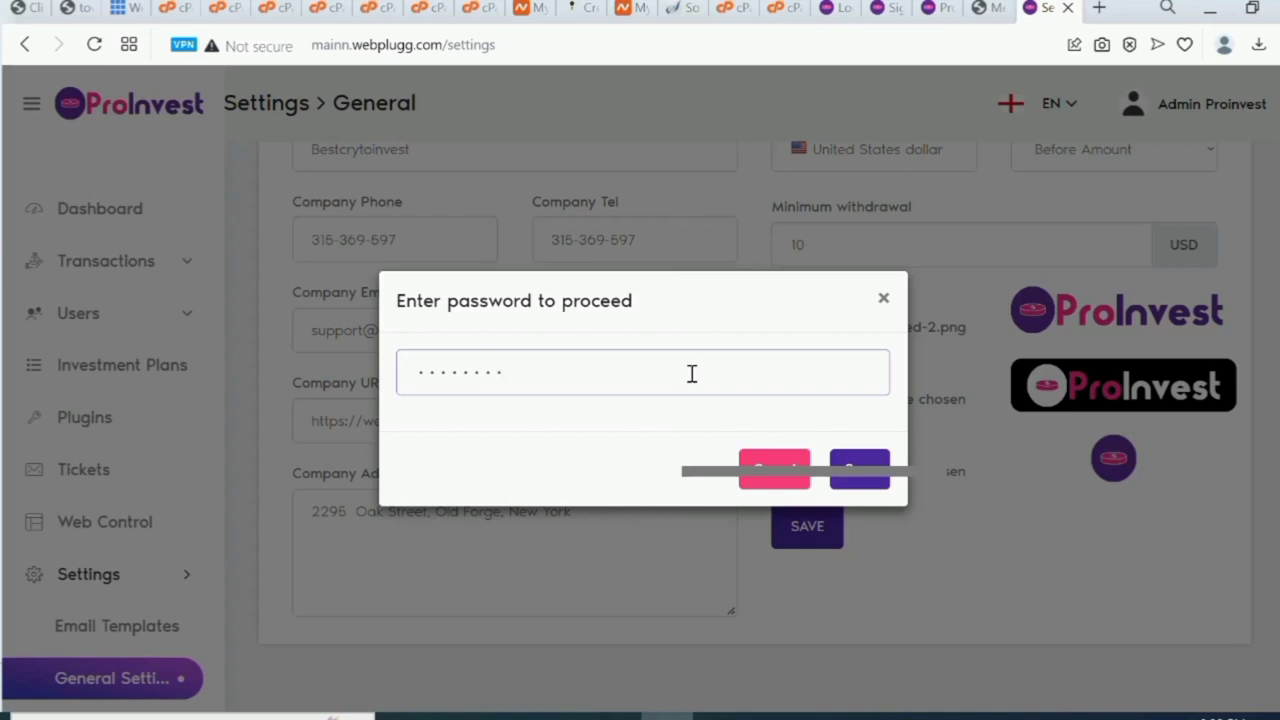
left_click(860, 485)
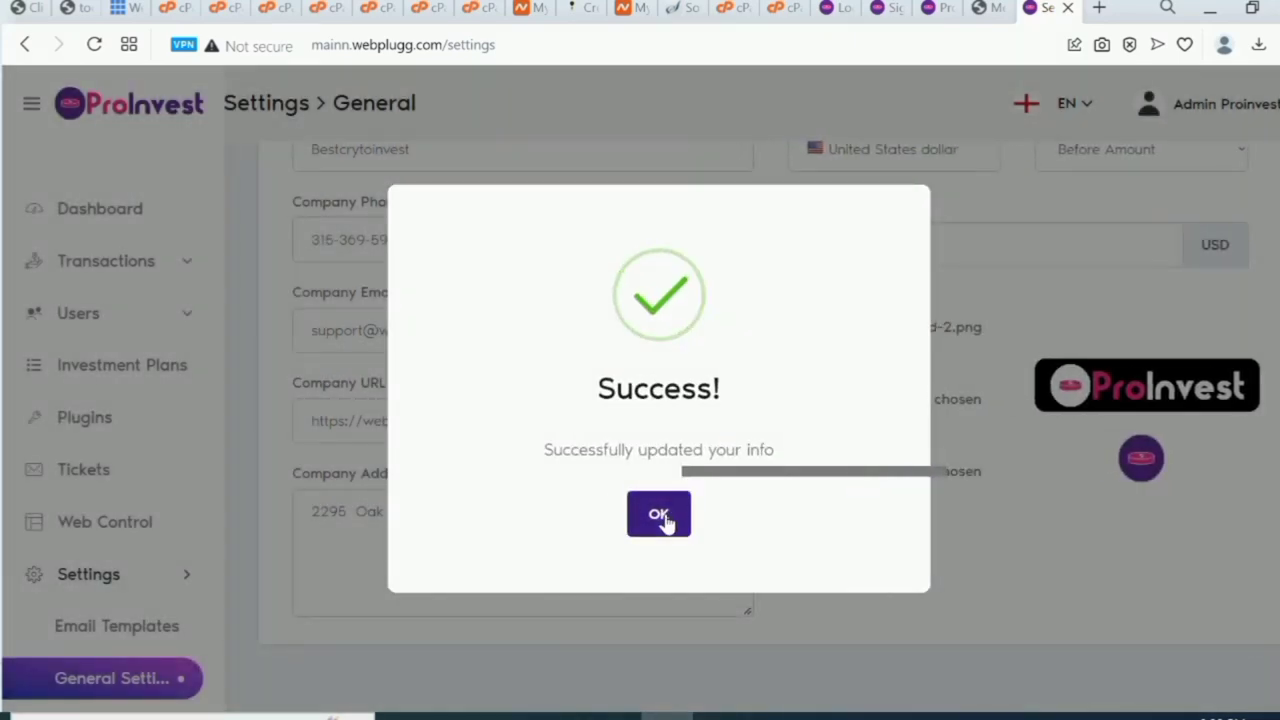
left_click(658, 515)
scroll(667, 524, "up", 3)
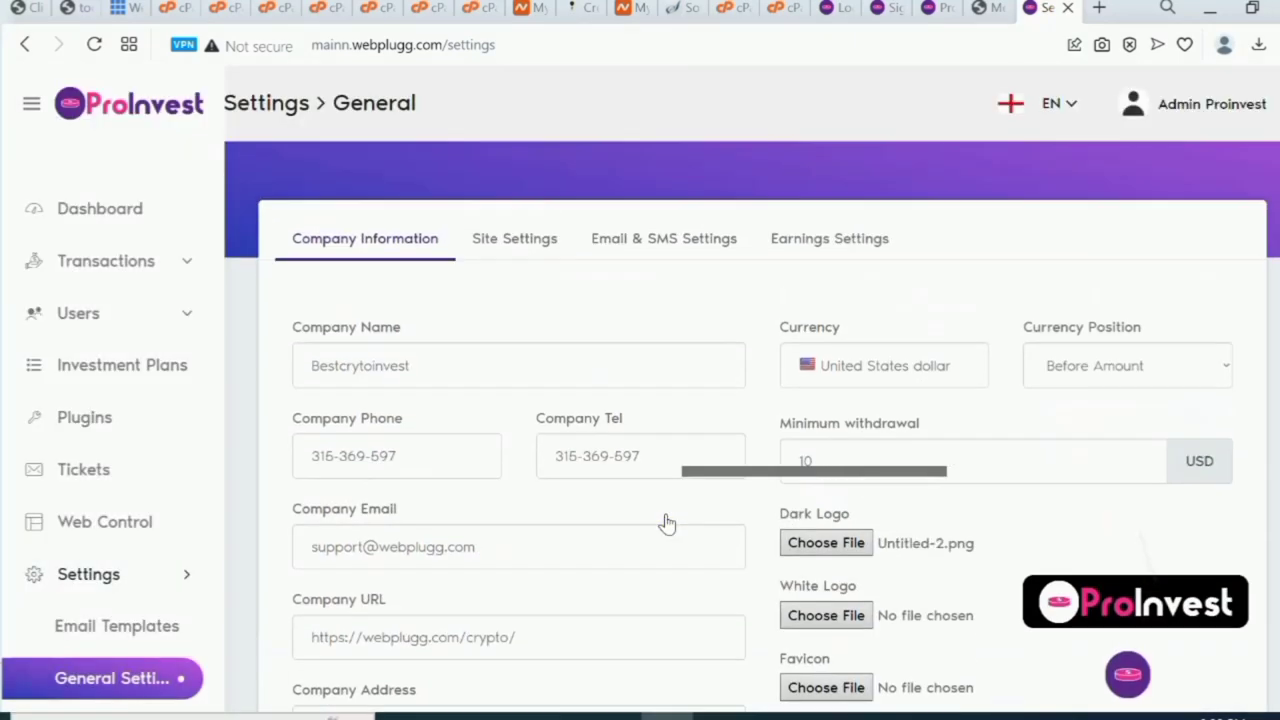
Copy the company name Bestcrytoinvest from the company information settings.
left_click(511, 256)
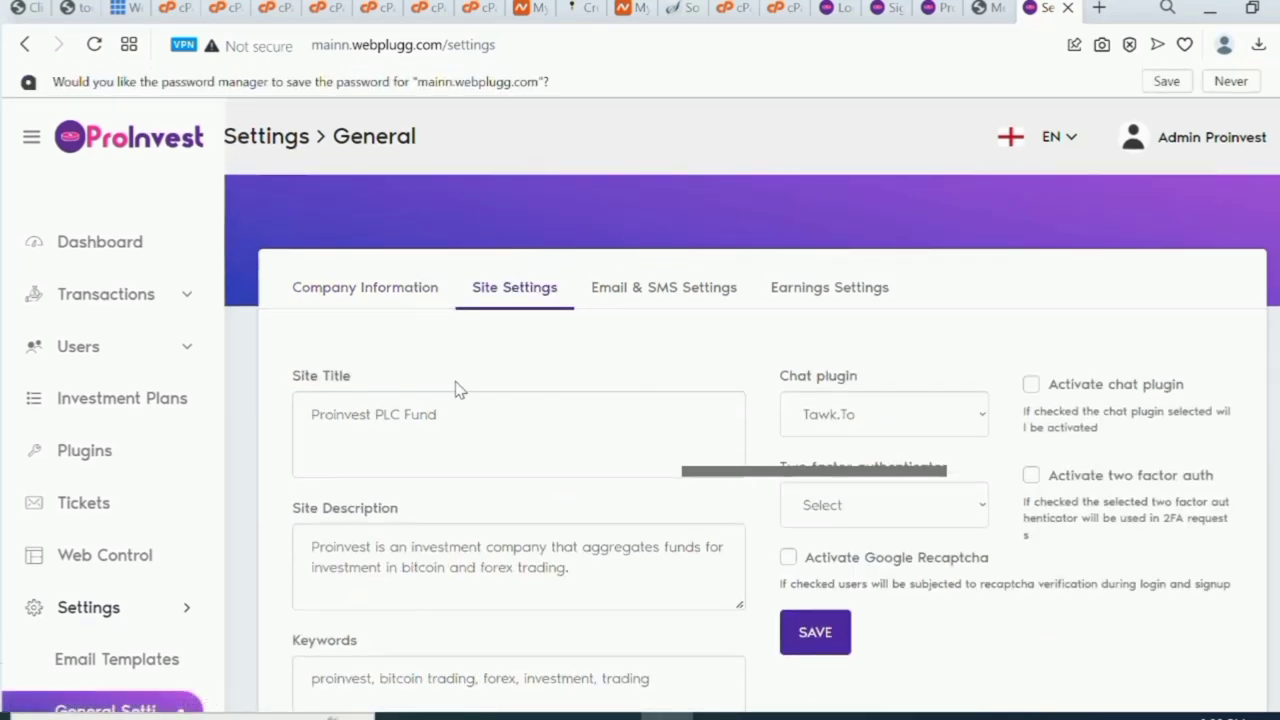
left_click(390, 290)
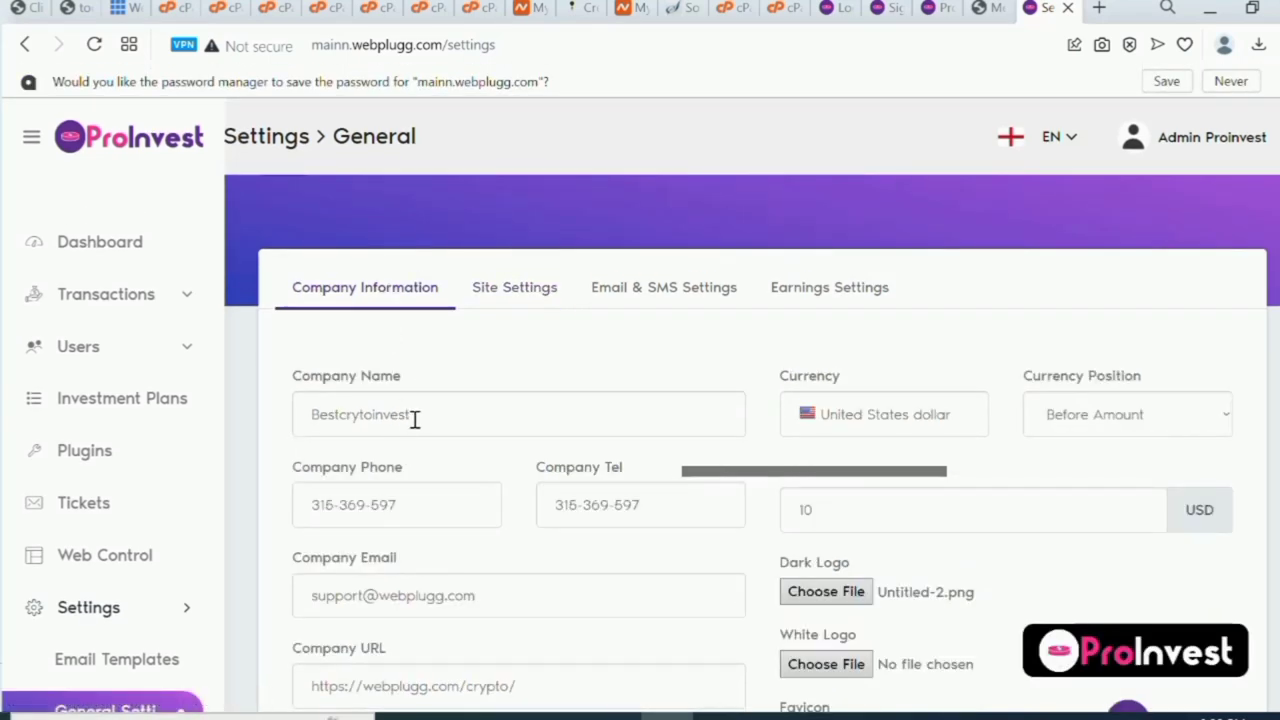
left_click_drag(414, 420, 294, 428)
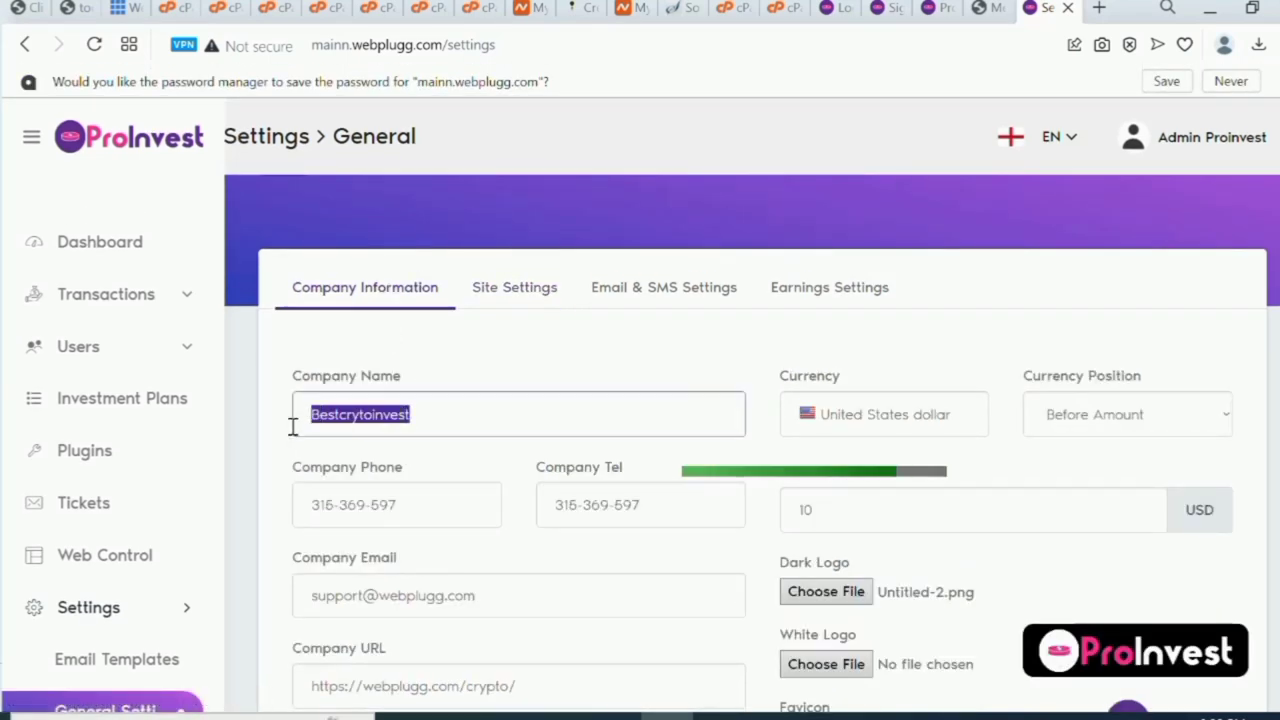
right_click(344, 414)
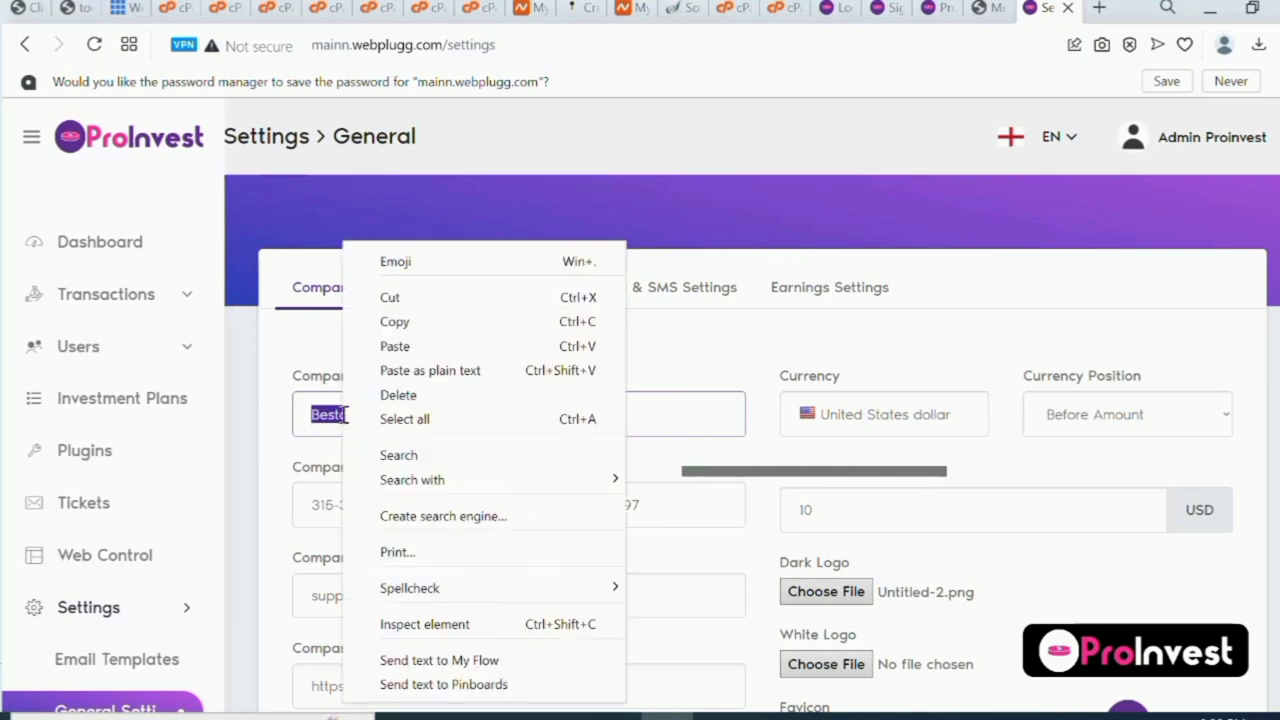
left_click(443, 322)
Replace Proinvest with Bestcrytoinvest in Site Title, Site Description and Keywords.
left_click(493, 296)
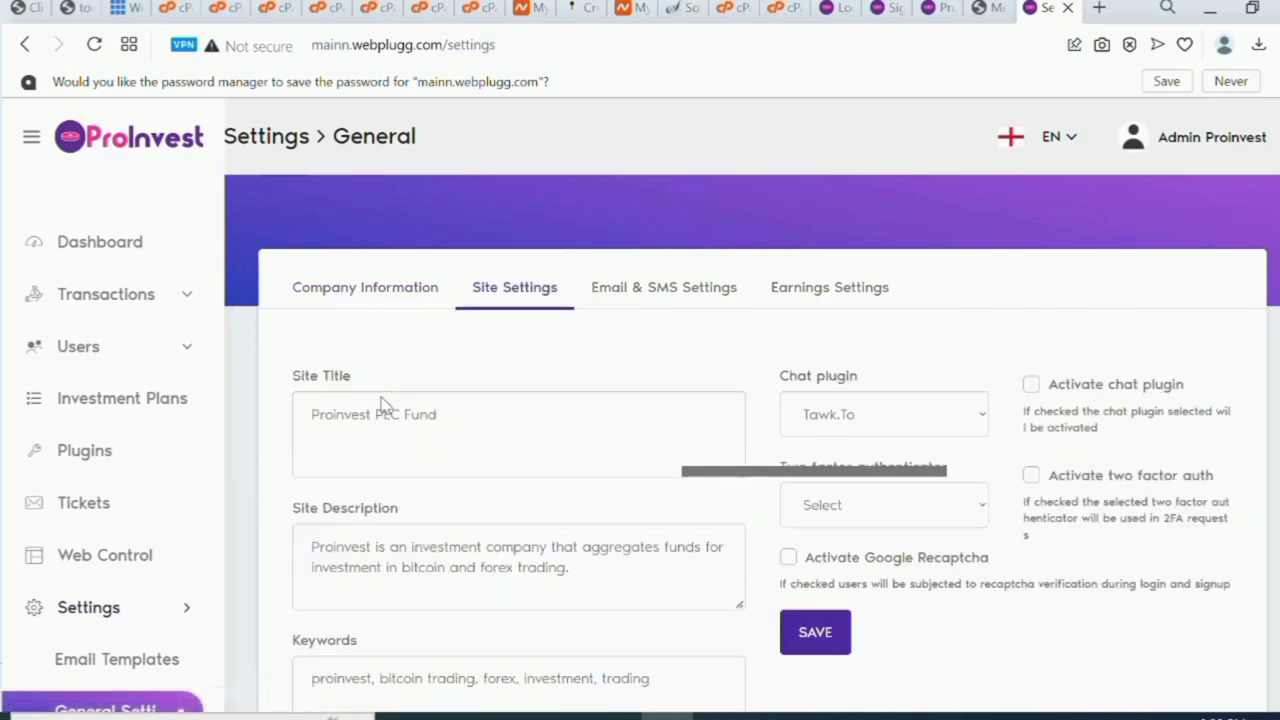
left_click_drag(370, 414, 303, 414)
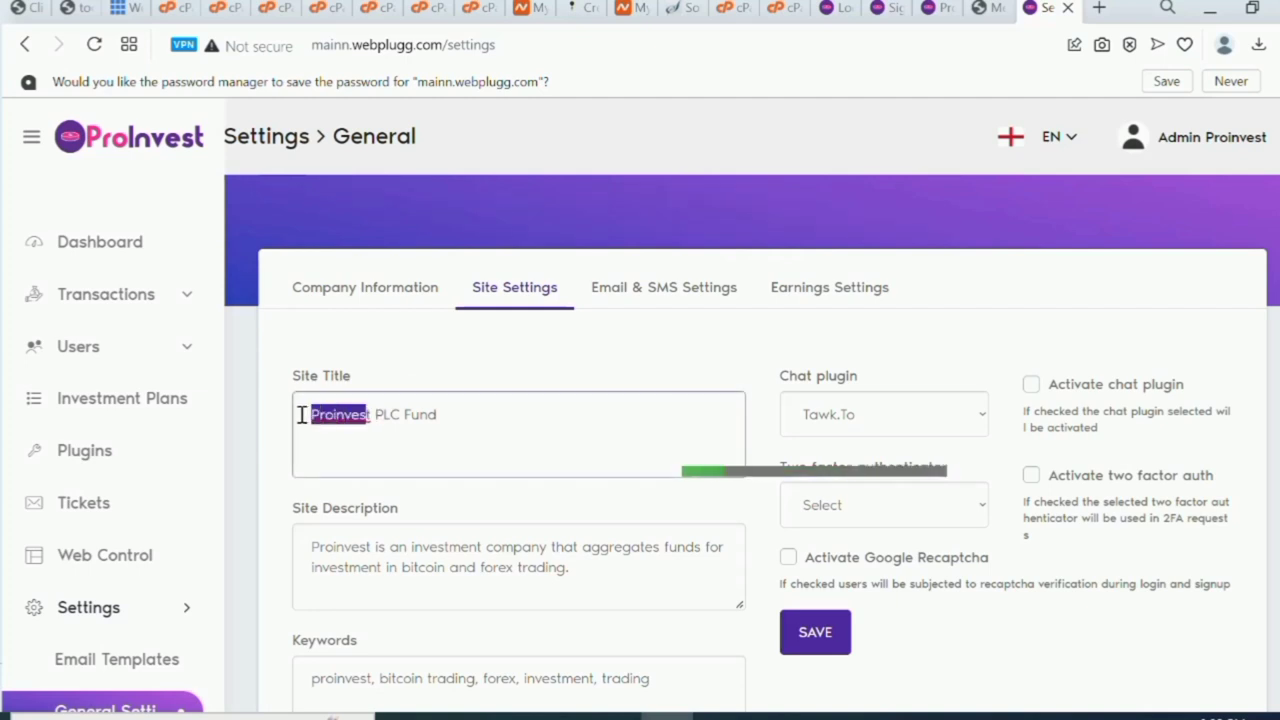
key("ctrl+v")
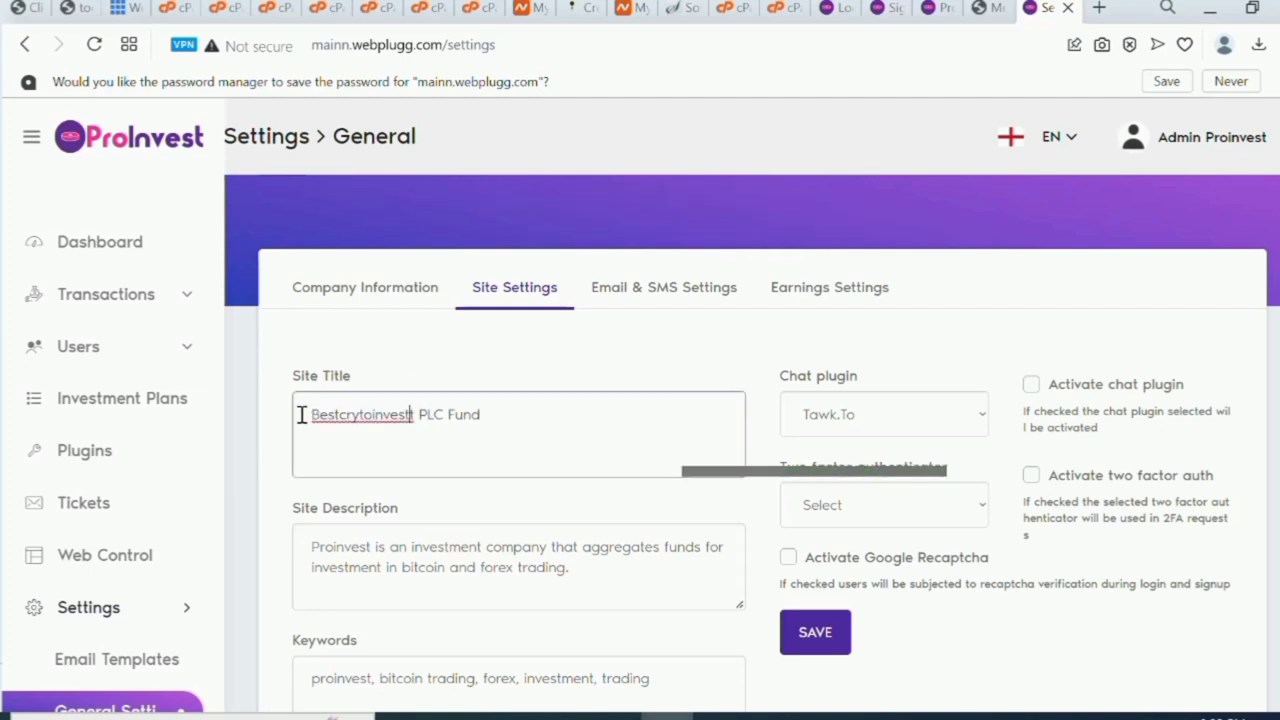
key("BackSpace")
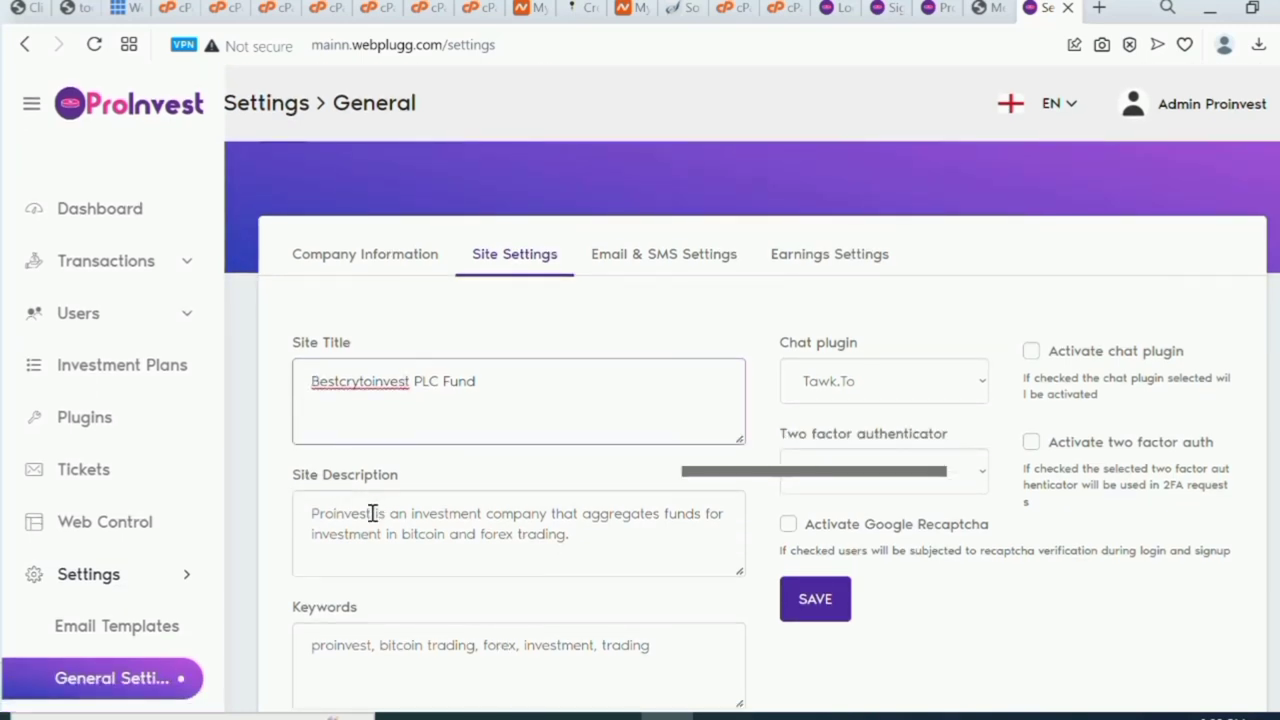
left_click_drag(373, 513, 298, 514)
key("ctrl+v")
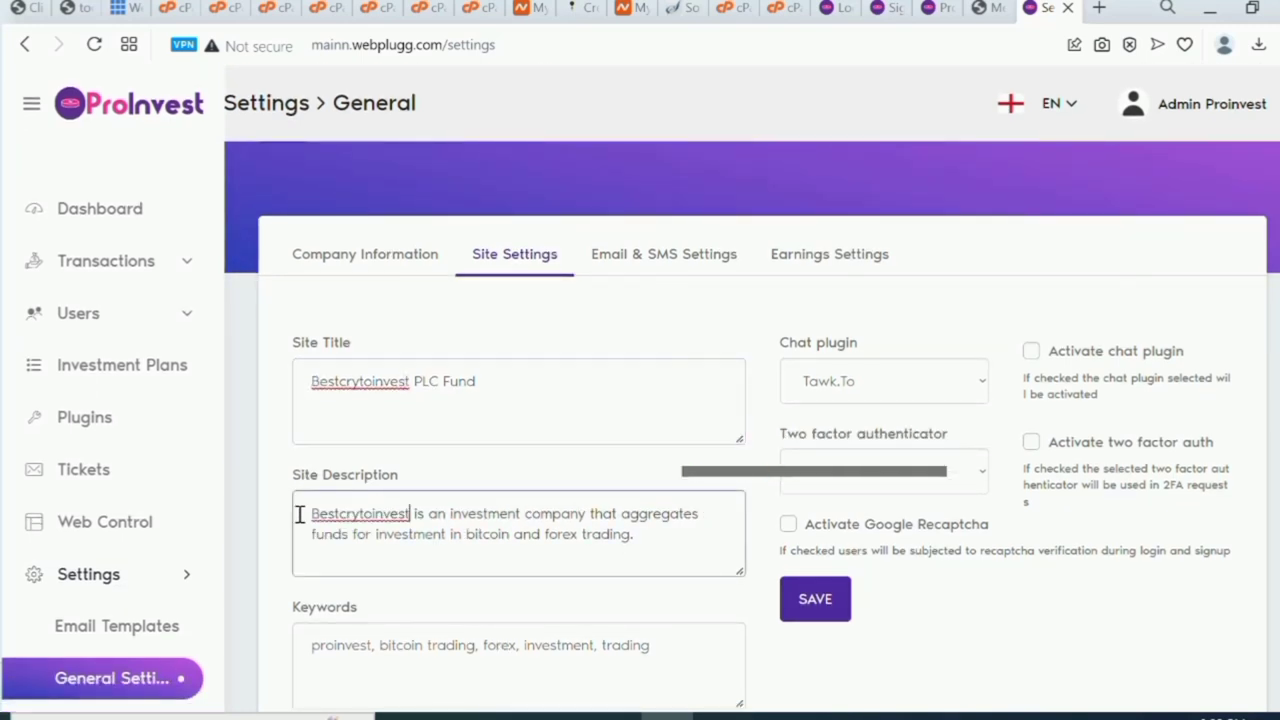
scroll(299, 514, "down", 3)
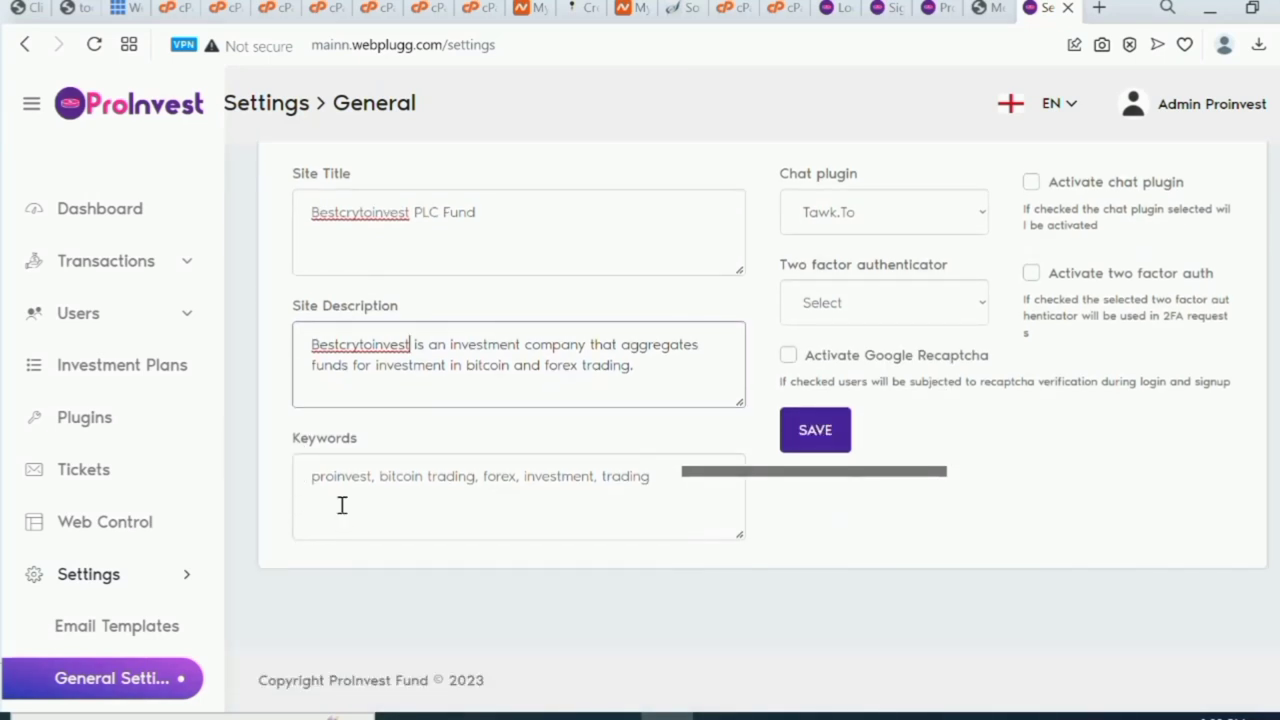
left_click(369, 477)
left_click_drag(369, 477, 313, 480)
key("ctrl+v")
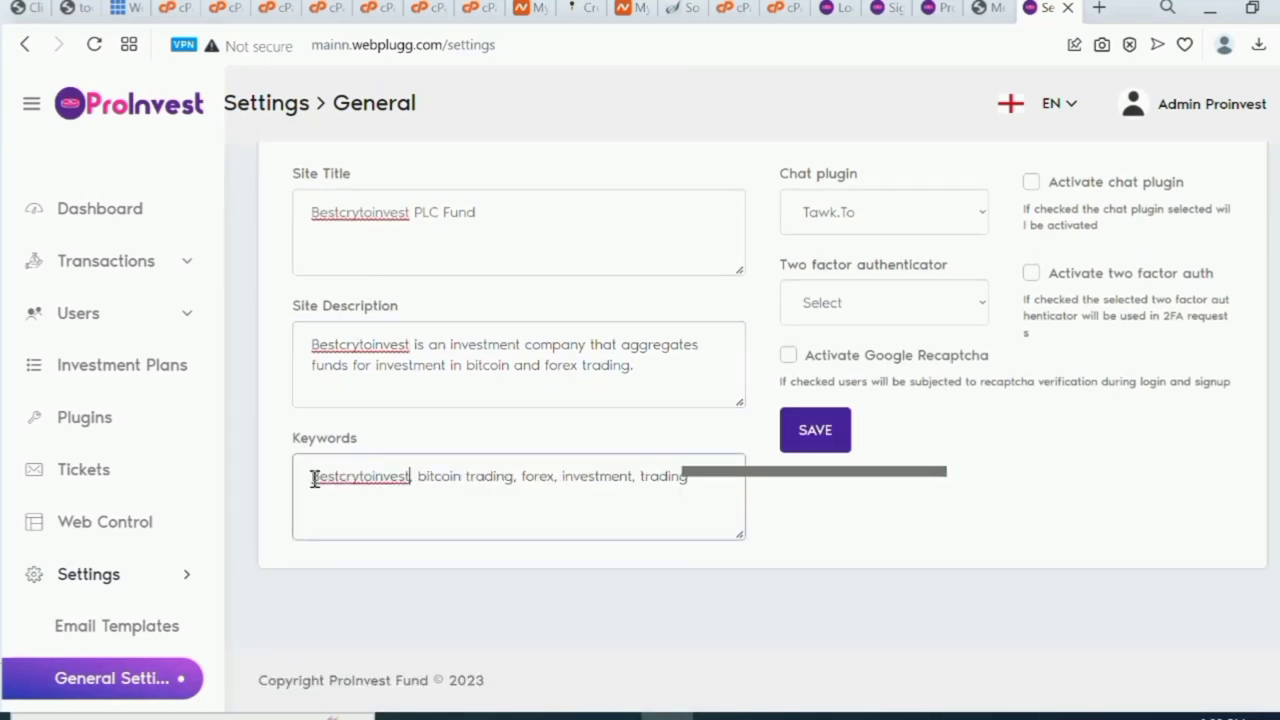
Save the site settings with the admin password and dismiss the success message.
scroll(313, 480, "up", 1)
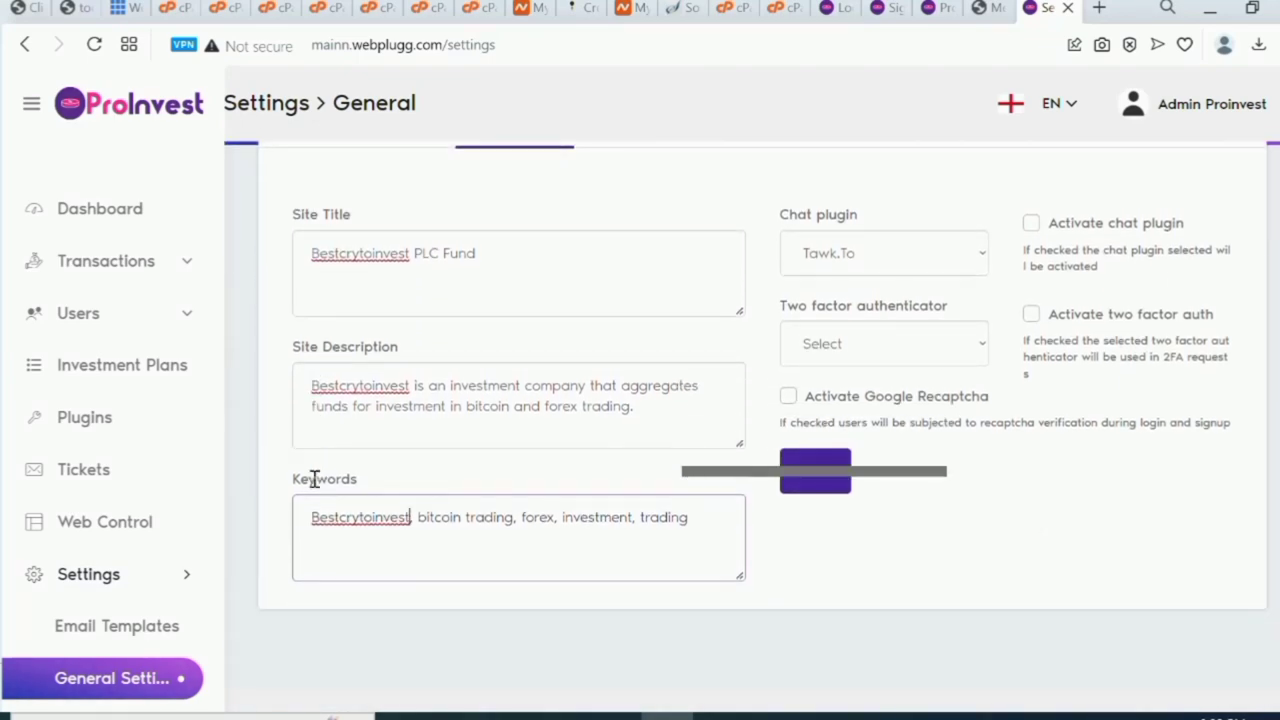
scroll(314, 479, "up", 1)
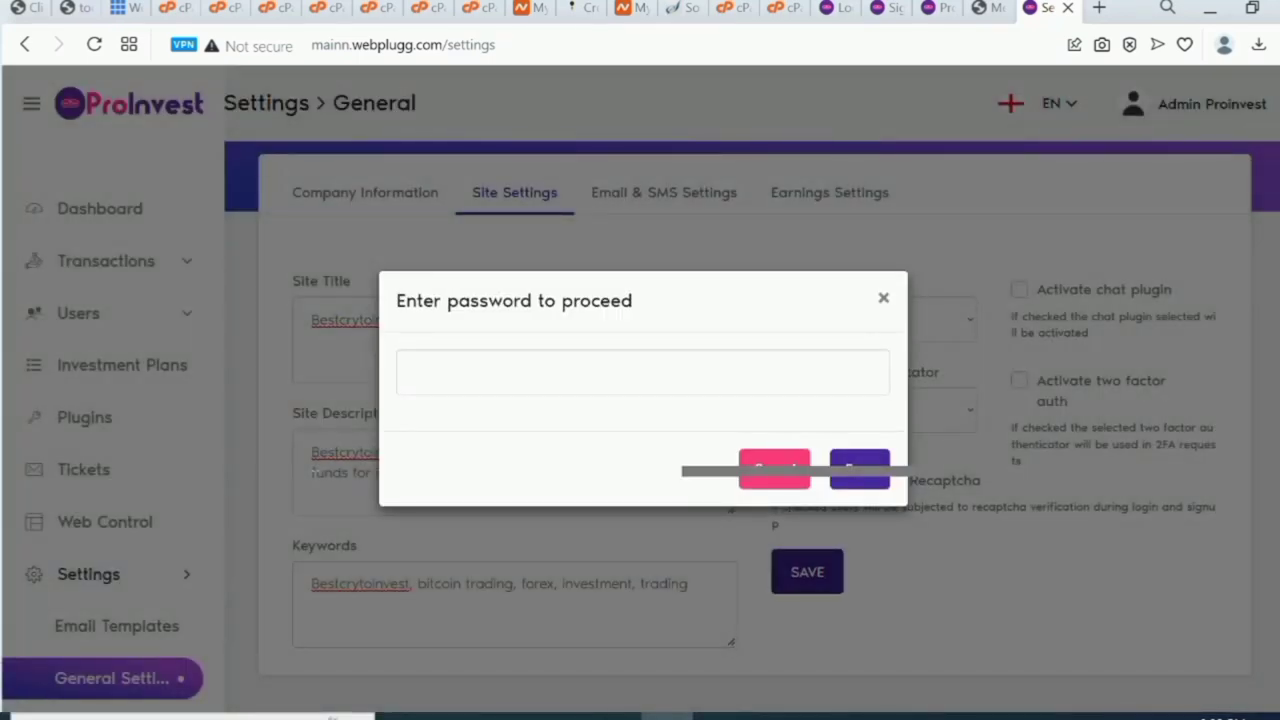
left_click(416, 372)
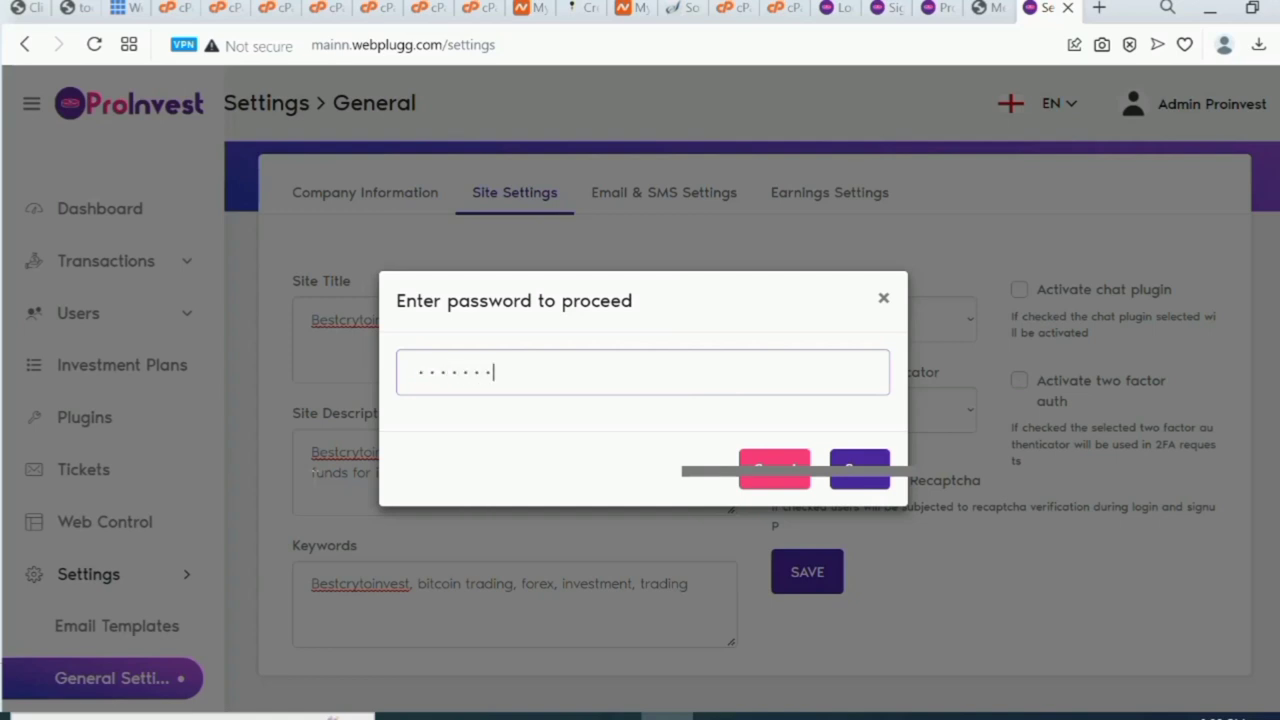
left_click(857, 486)
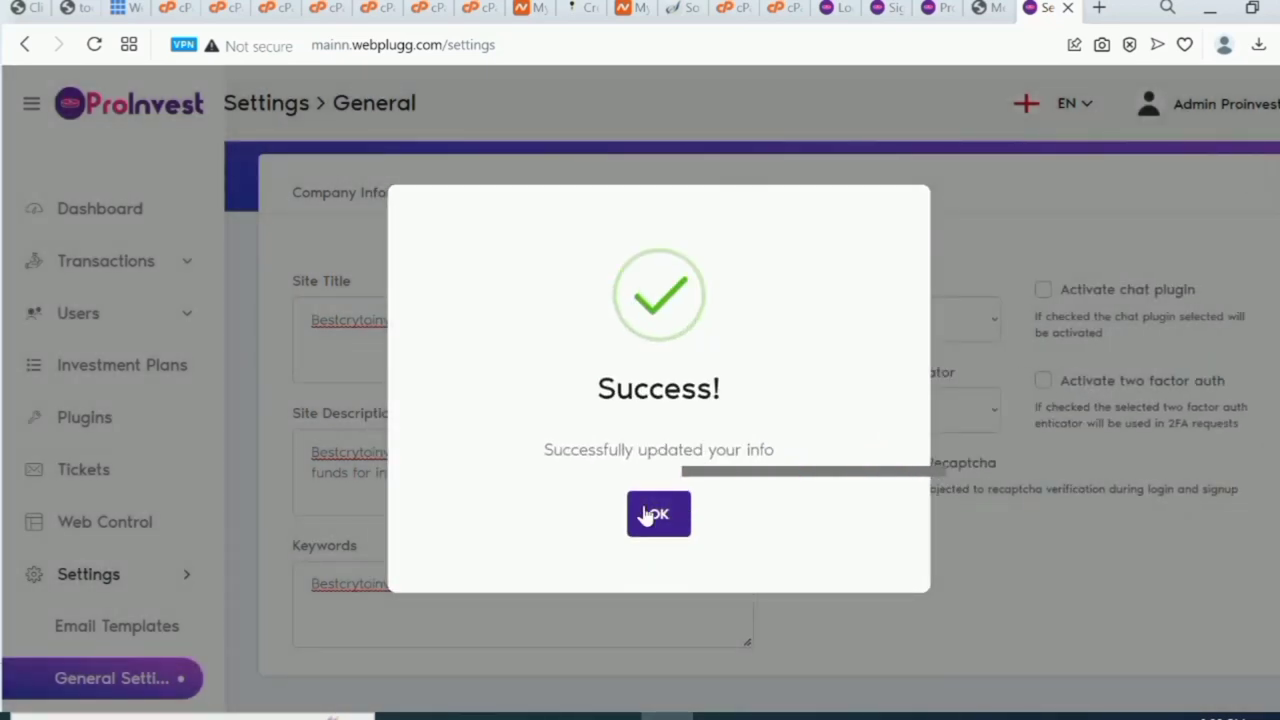
left_click(648, 514)
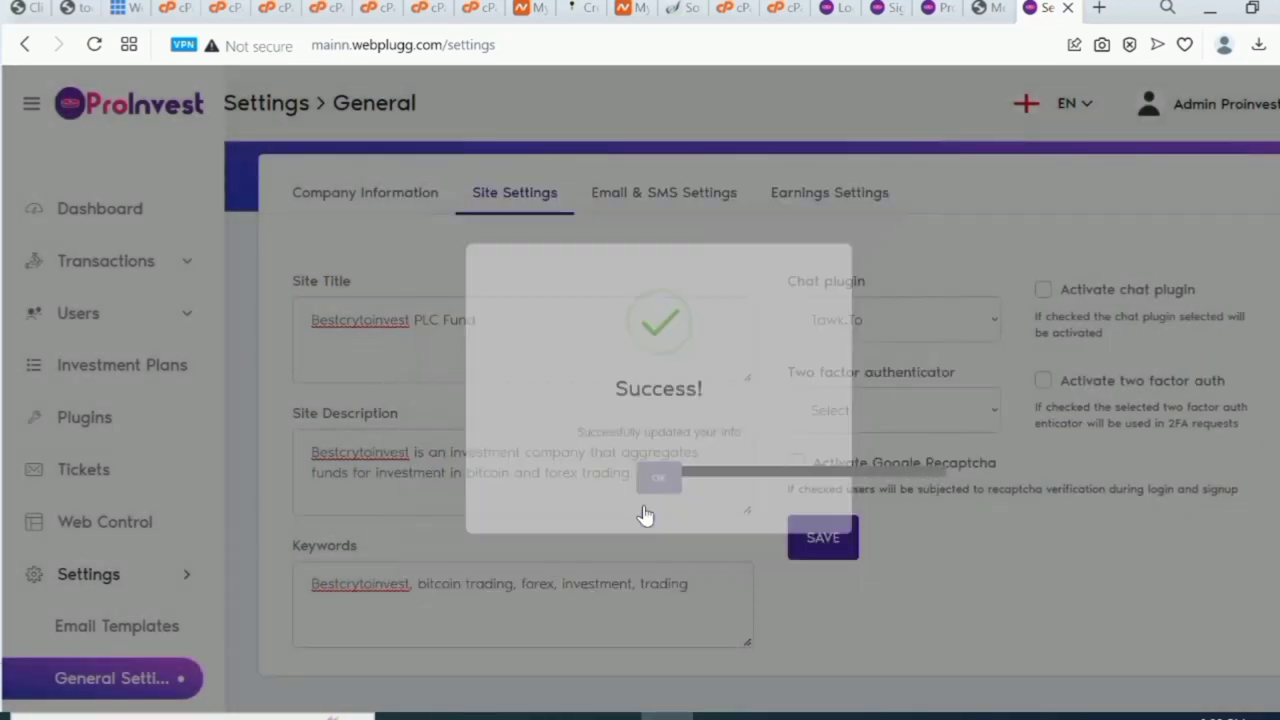
left_click(663, 200)
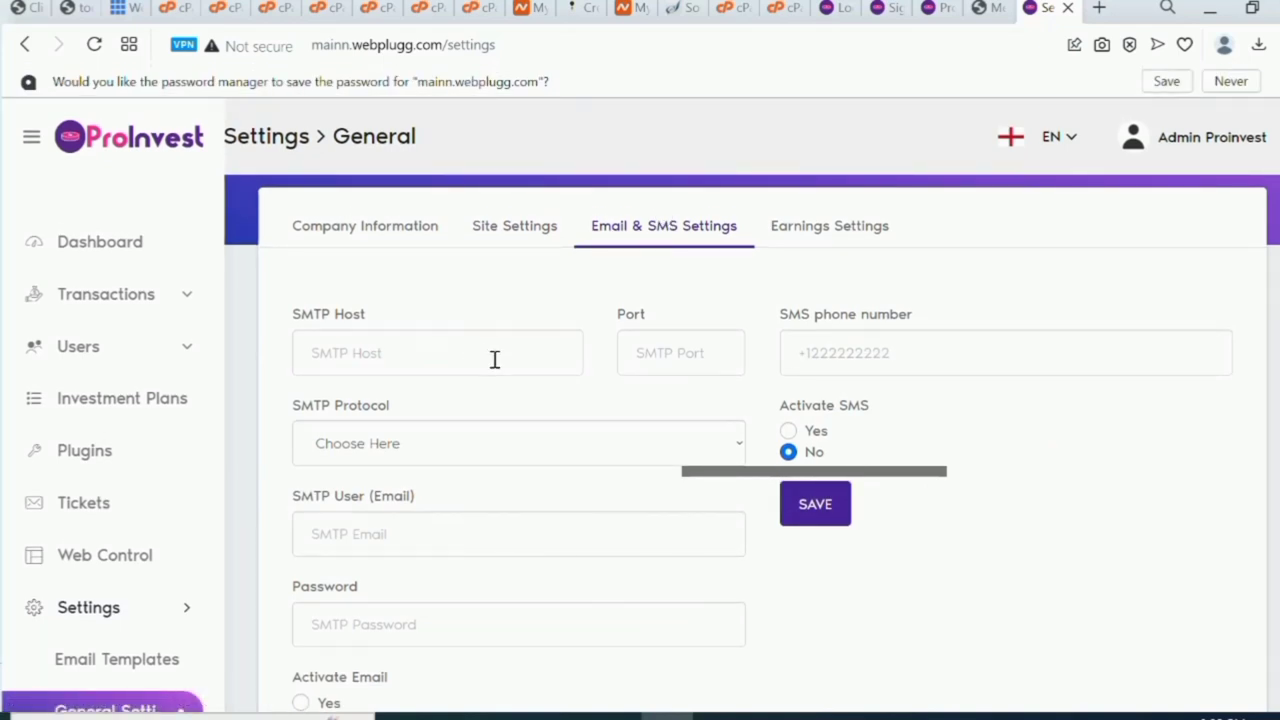
Enter smtp@ followed by the pasted Bestcrytoinvest name in SMTP Host, trimming the end.
left_click(419, 370)
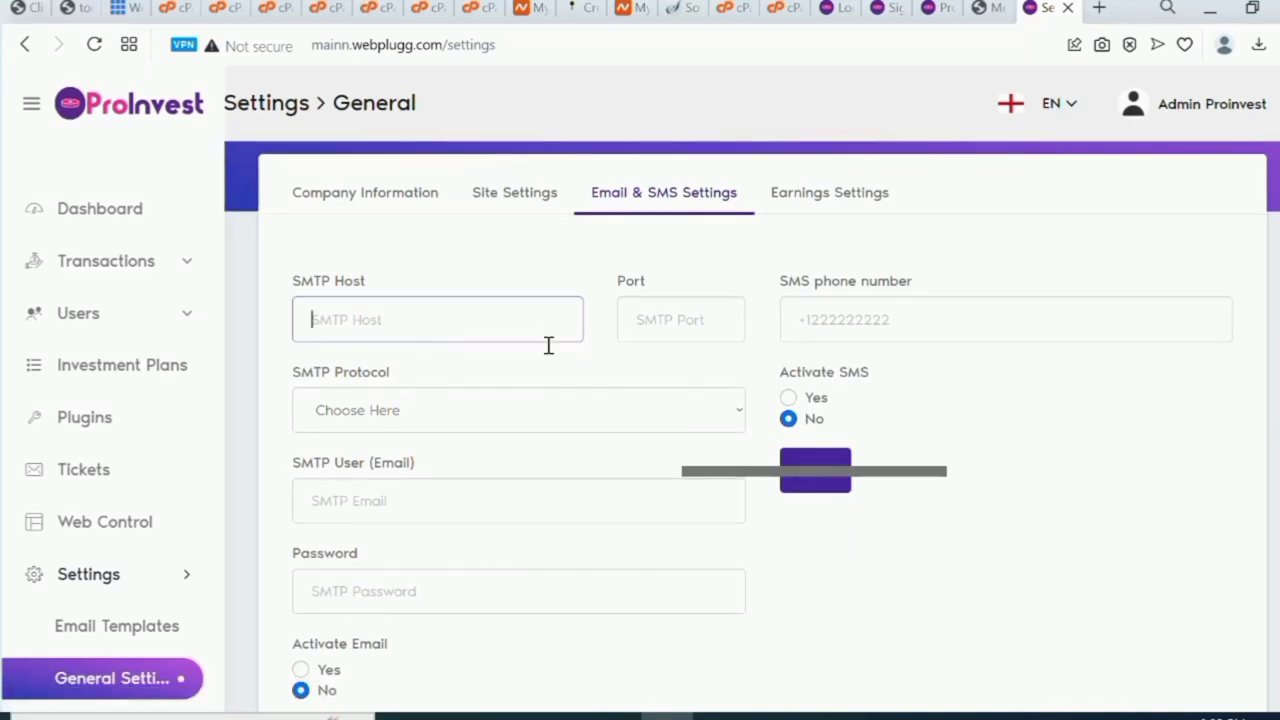
type("smtp")
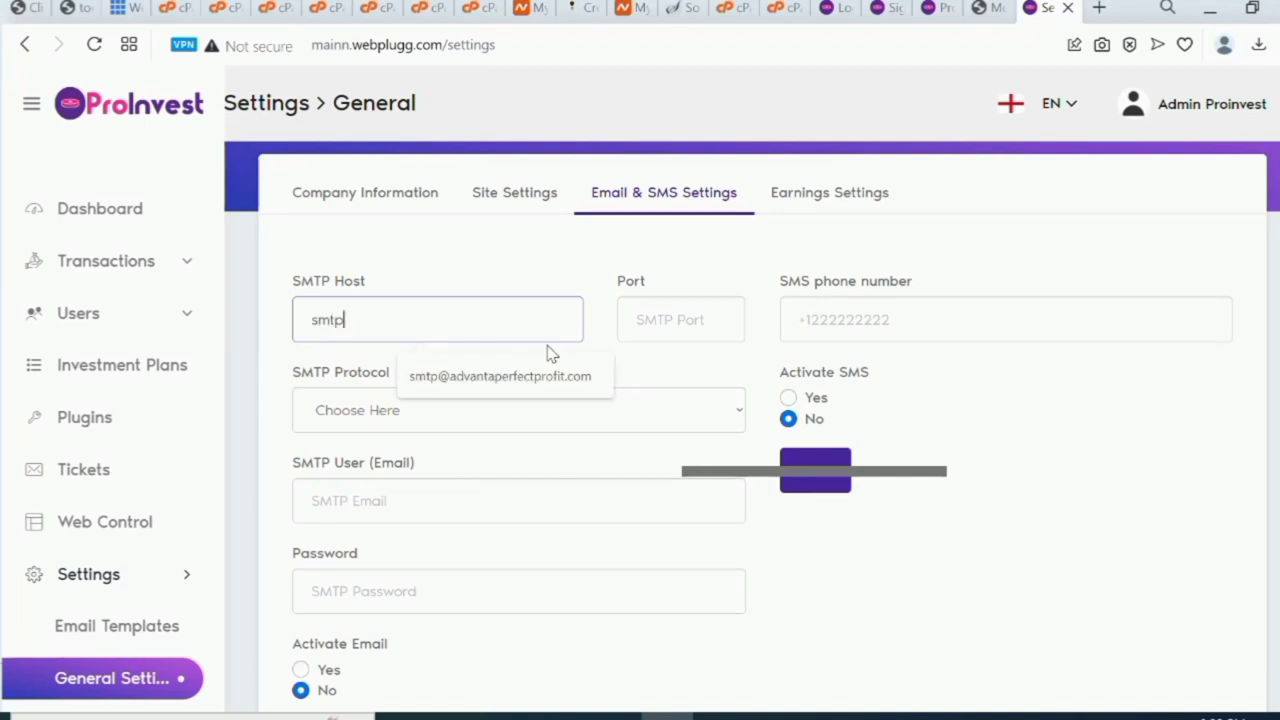
type("@")
key("ctrl+v")
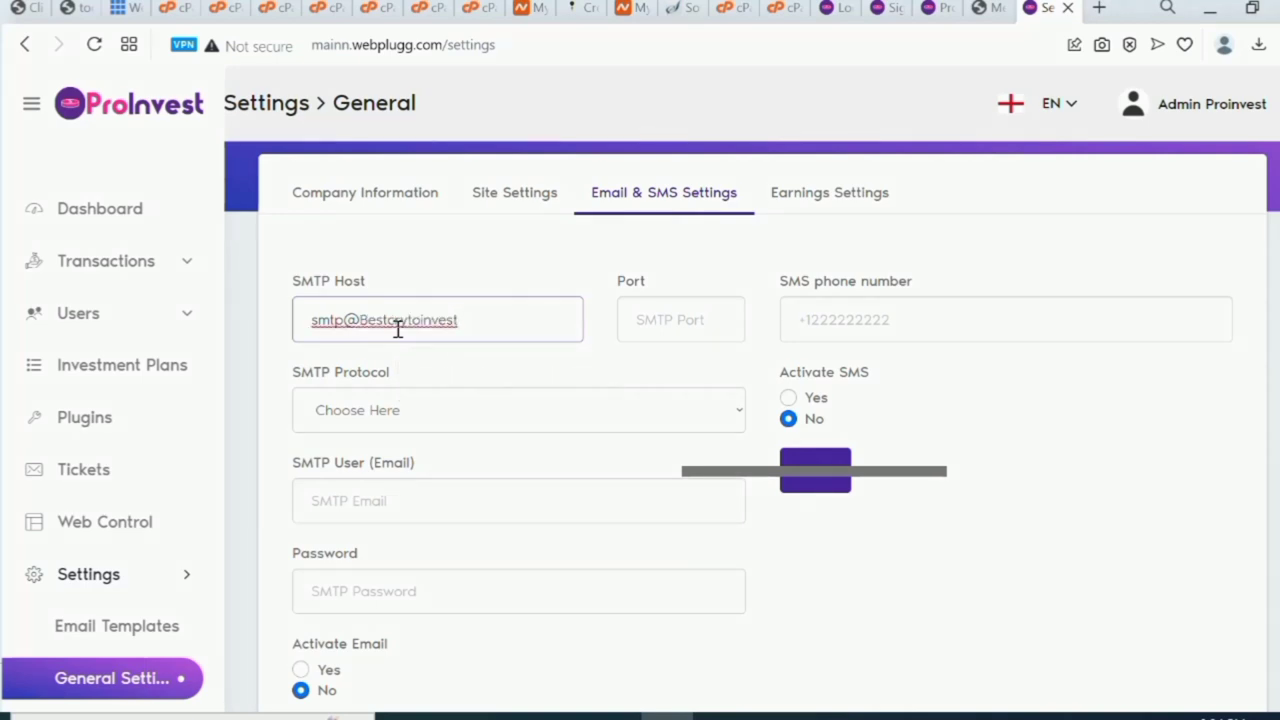
key("BackSpace")
key("BackSpace")
key("BackSpace")
key("BackSpace")
key("BackSpace")
key("BackSpace")
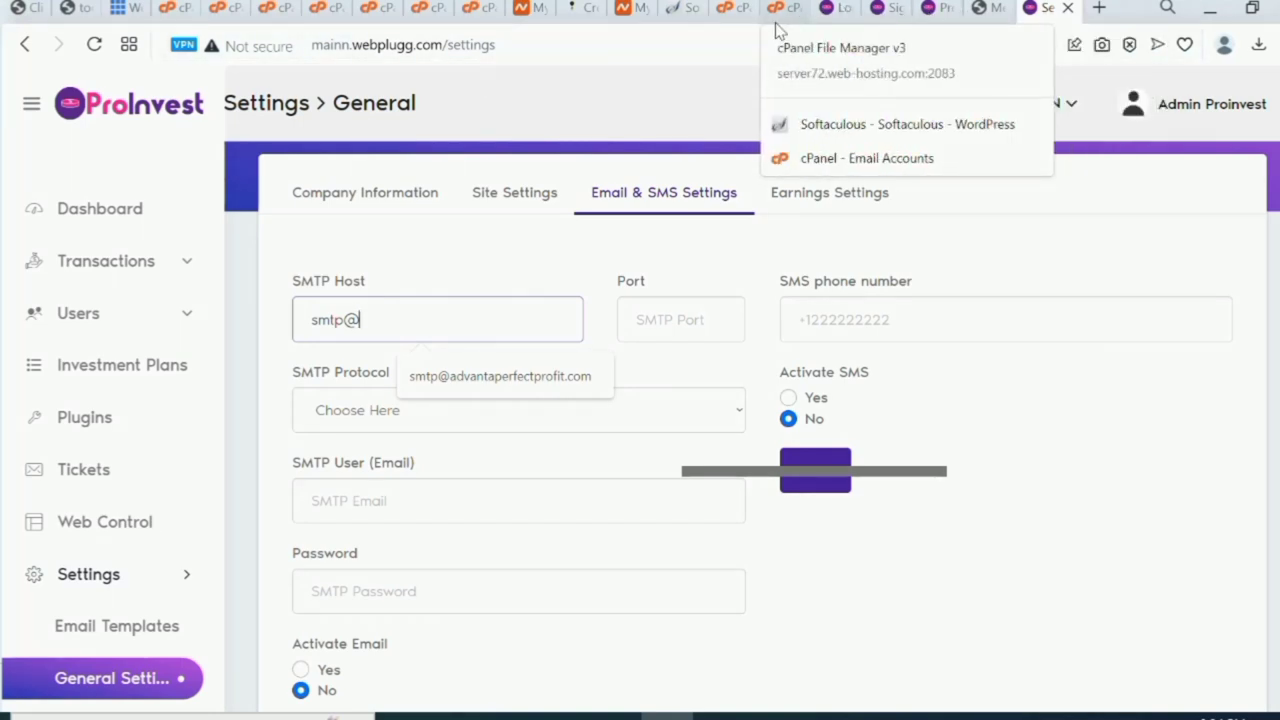
Copy the site address webplugg.com/crypto/ from the WordPress Menus page's address bar.
left_click(985, 10)
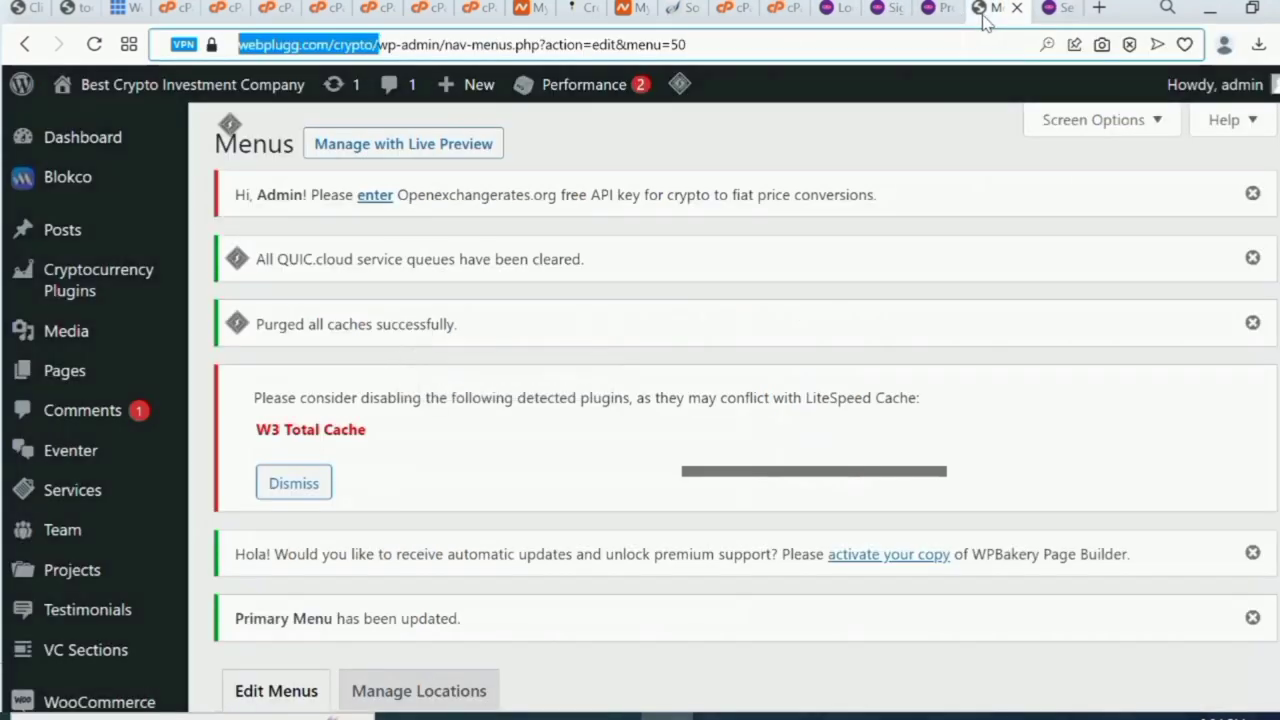
left_click(330, 45)
right_click(330, 47)
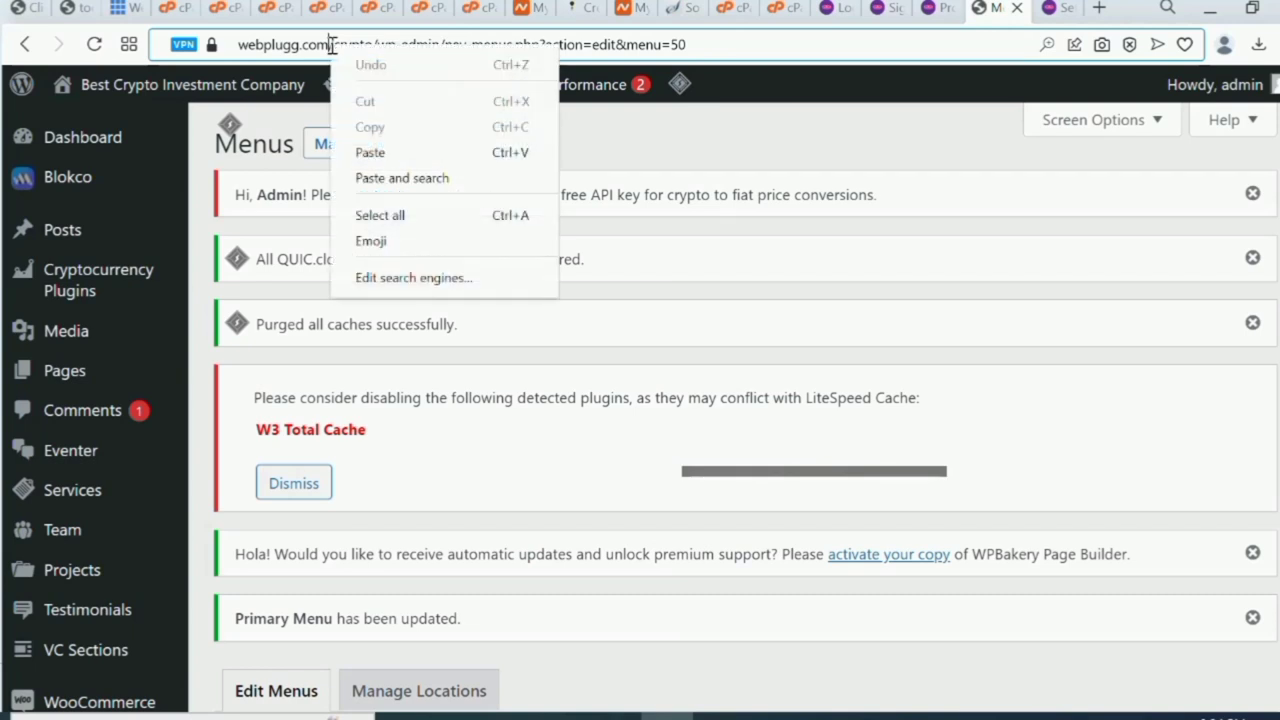
left_click(295, 58)
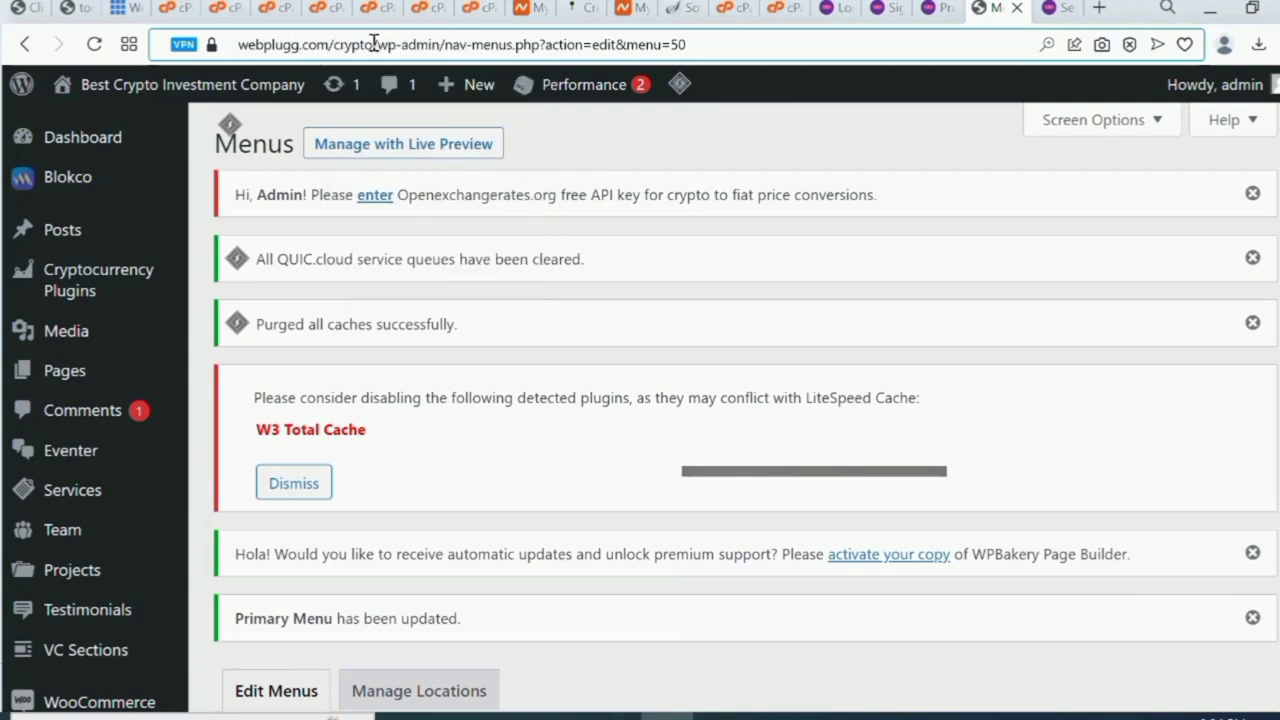
left_click_drag(374, 45, 238, 52)
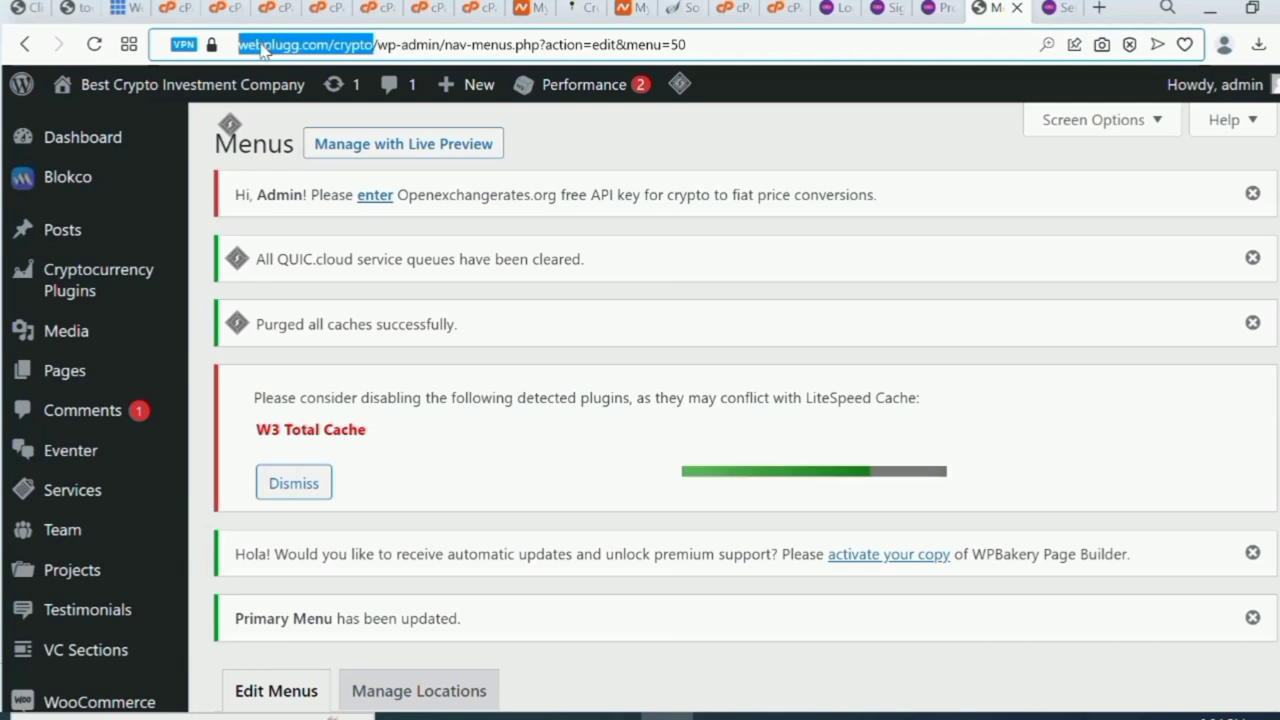
right_click(260, 50)
left_click(338, 124)
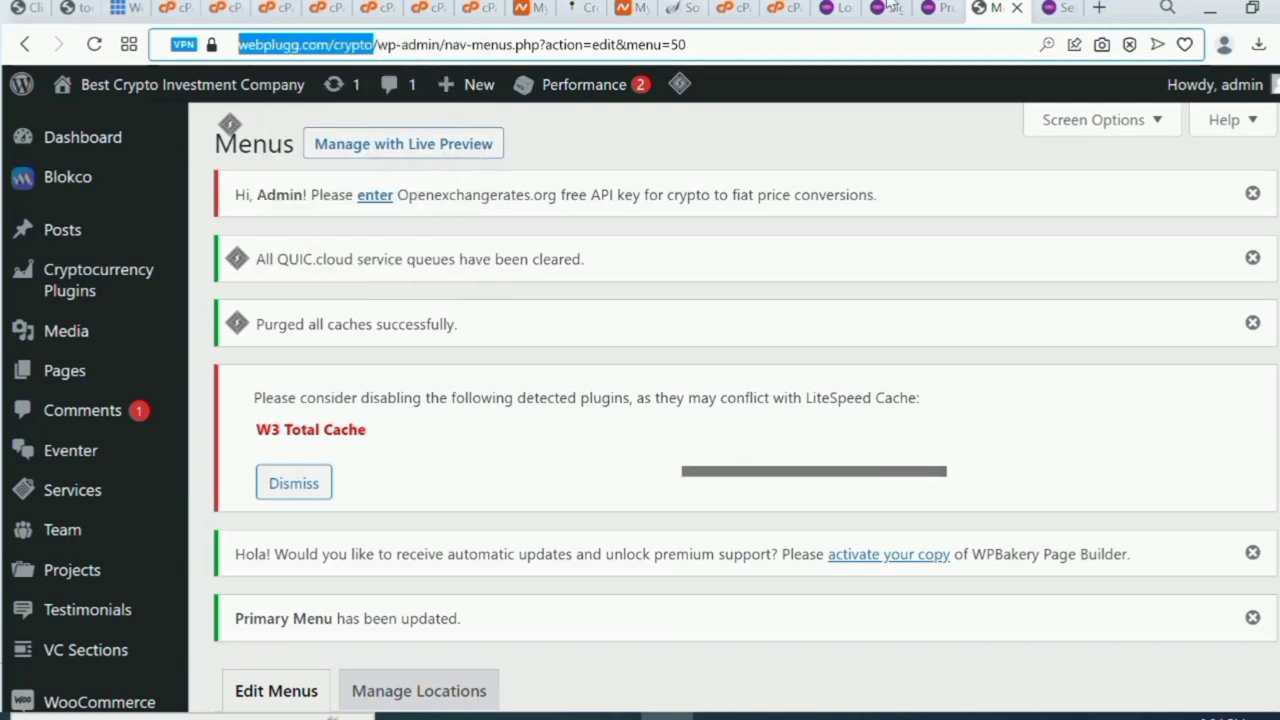
left_click(1055, 12)
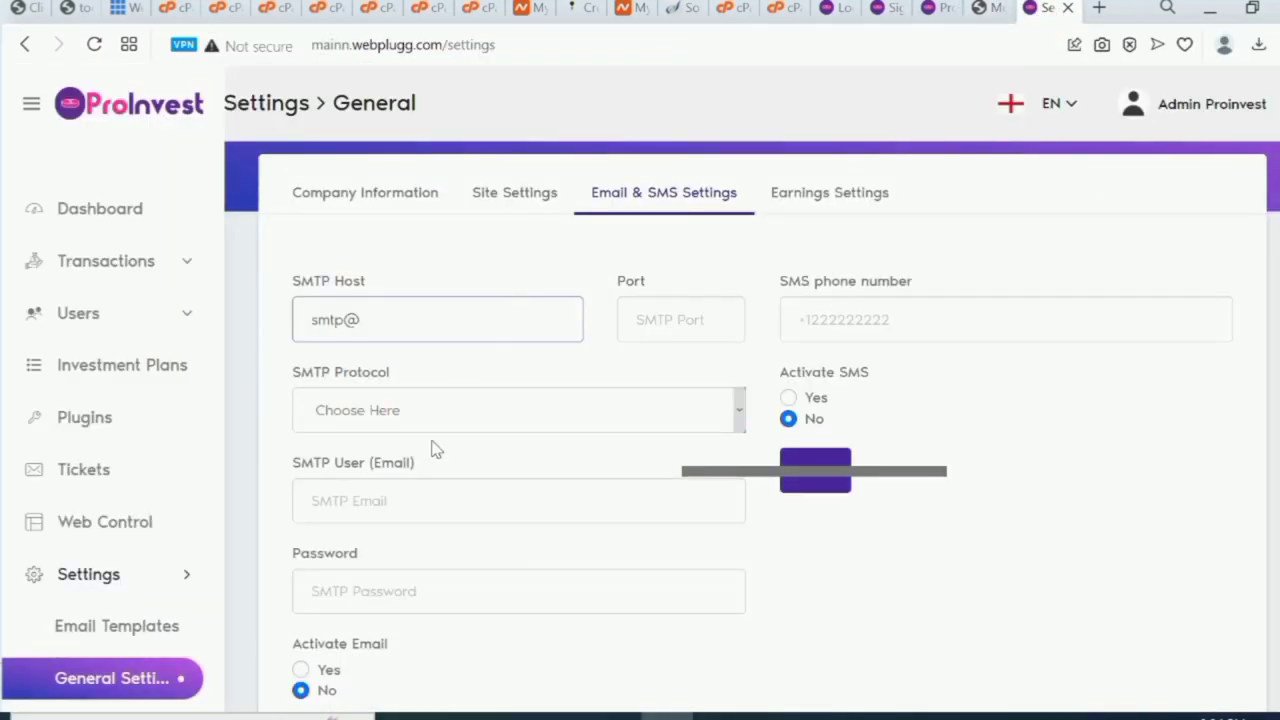
left_click(405, 316)
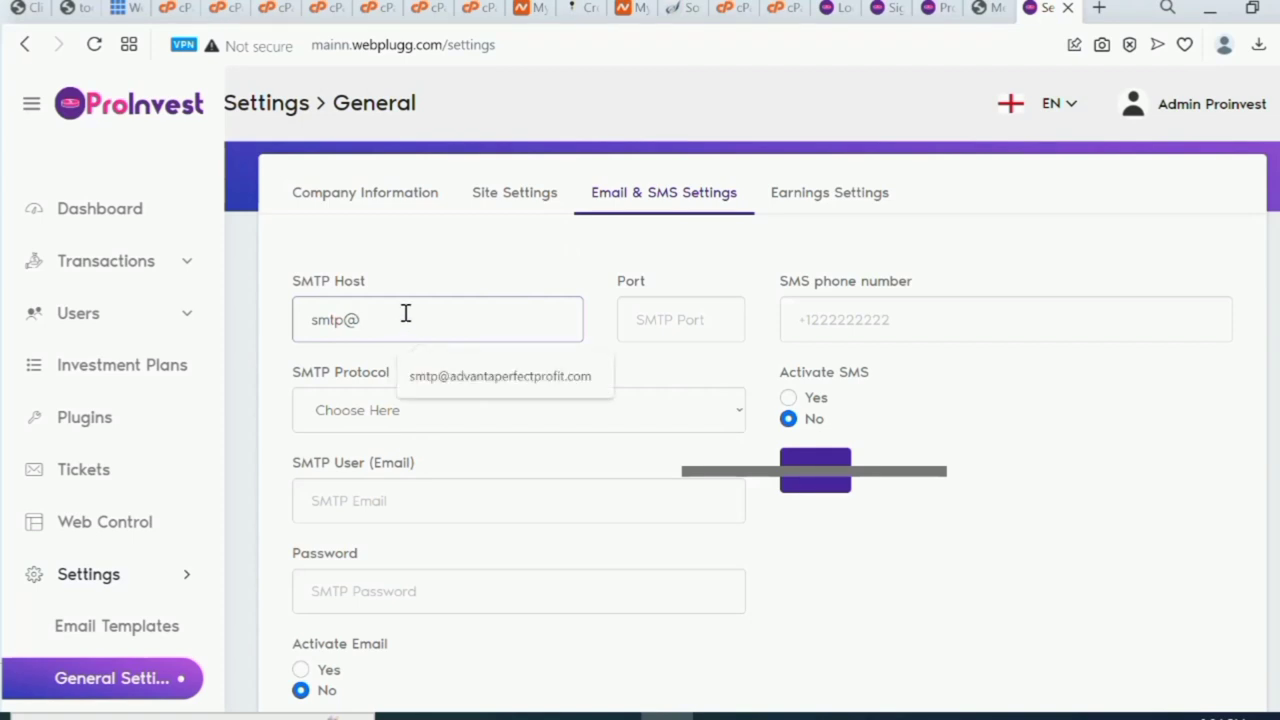
key("ctrl+v")
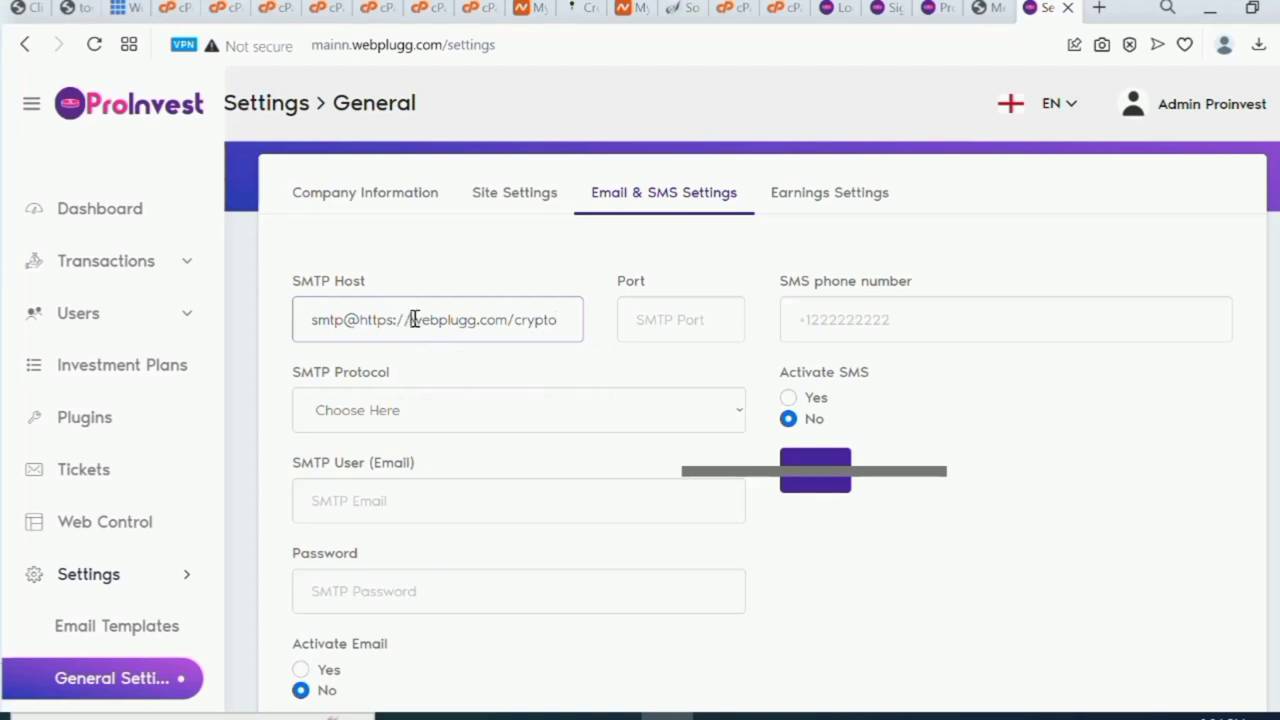
left_click(412, 319)
key("BackSpace")
key("BackSpace")
key("BackSpace")
key("BackSpace")
key("BackSpace")
key("BackSpace")
key("BackSpace")
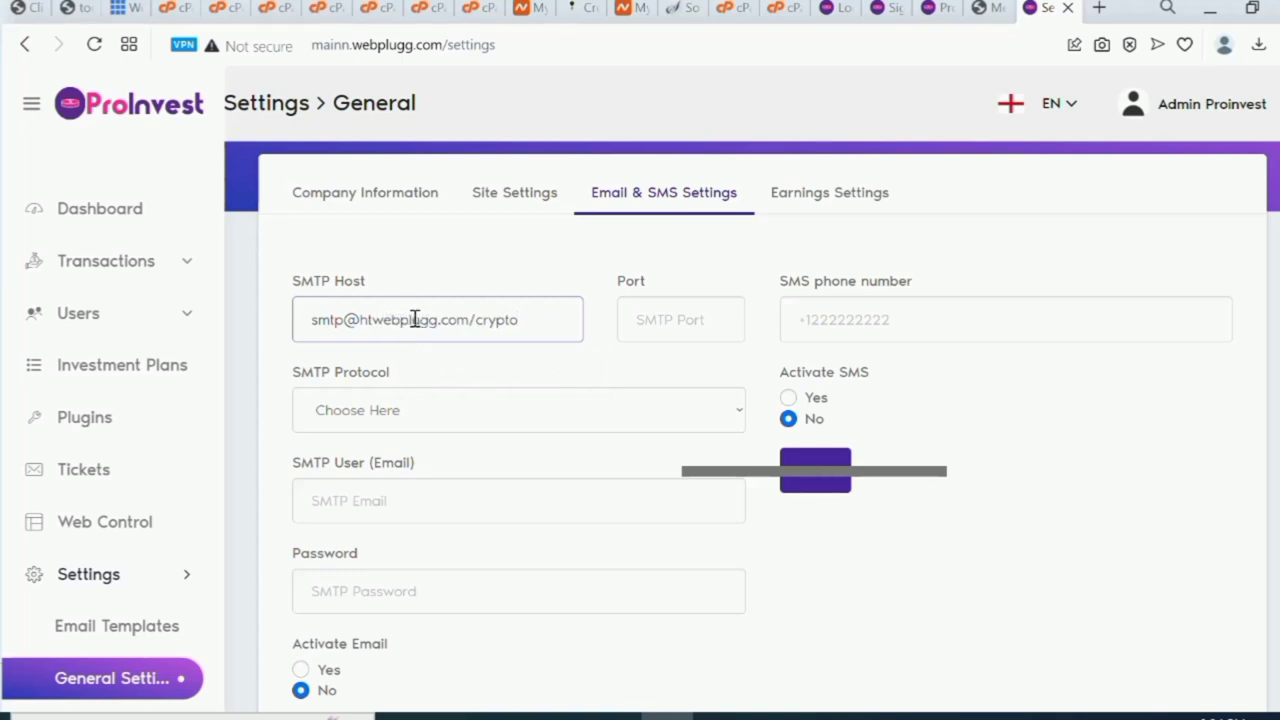
key("BackSpace")
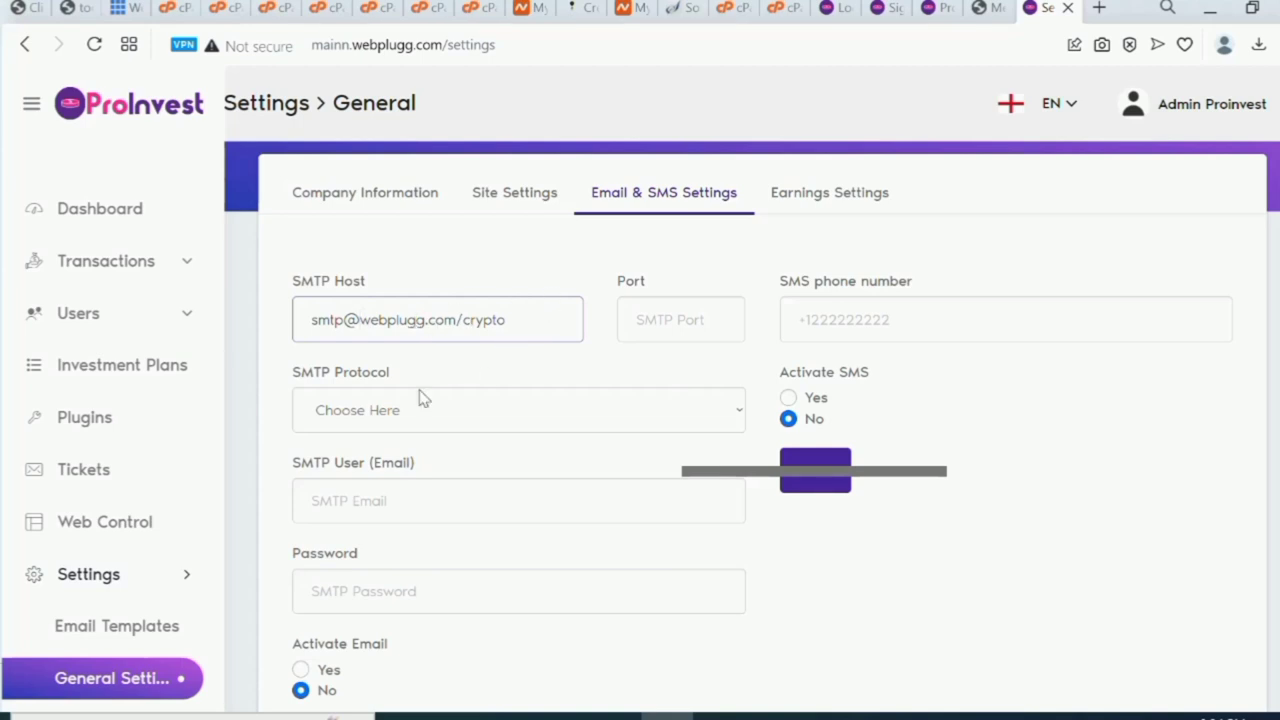
Set the SMTP port to 465 and the SMTP protocol to Sendmail.
left_click(657, 328)
type("4")
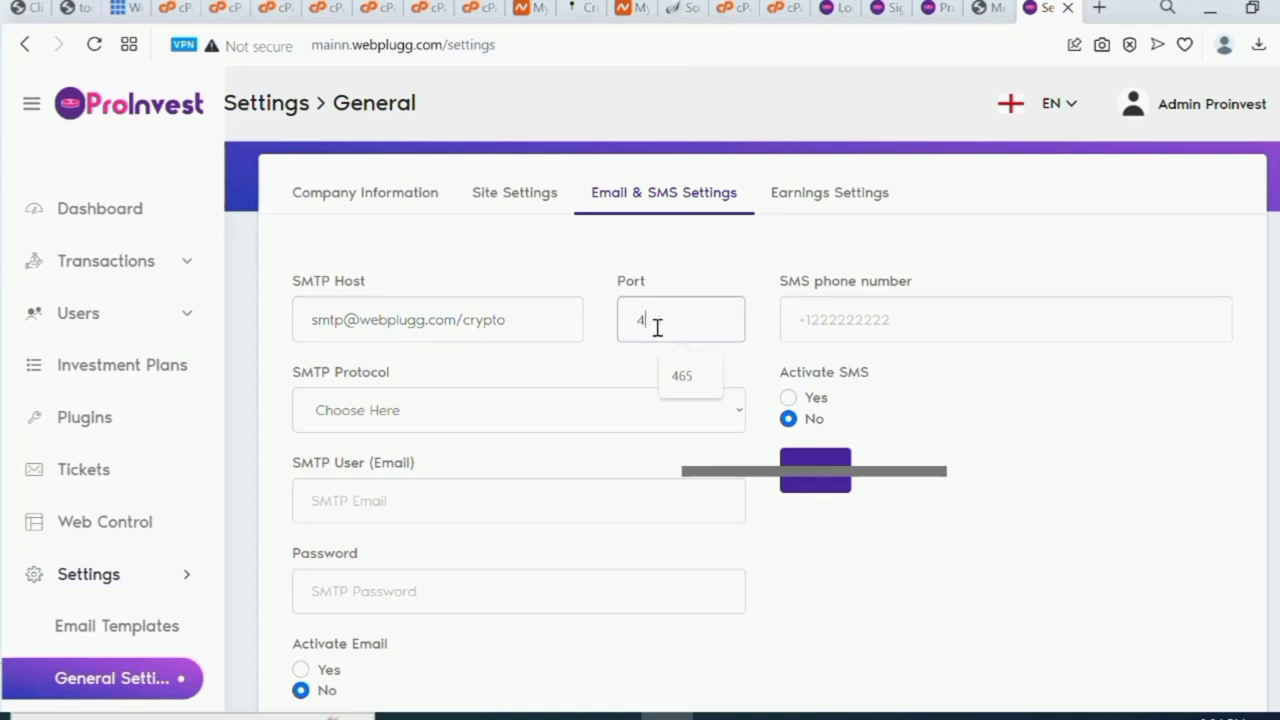
type("65")
left_click(609, 421)
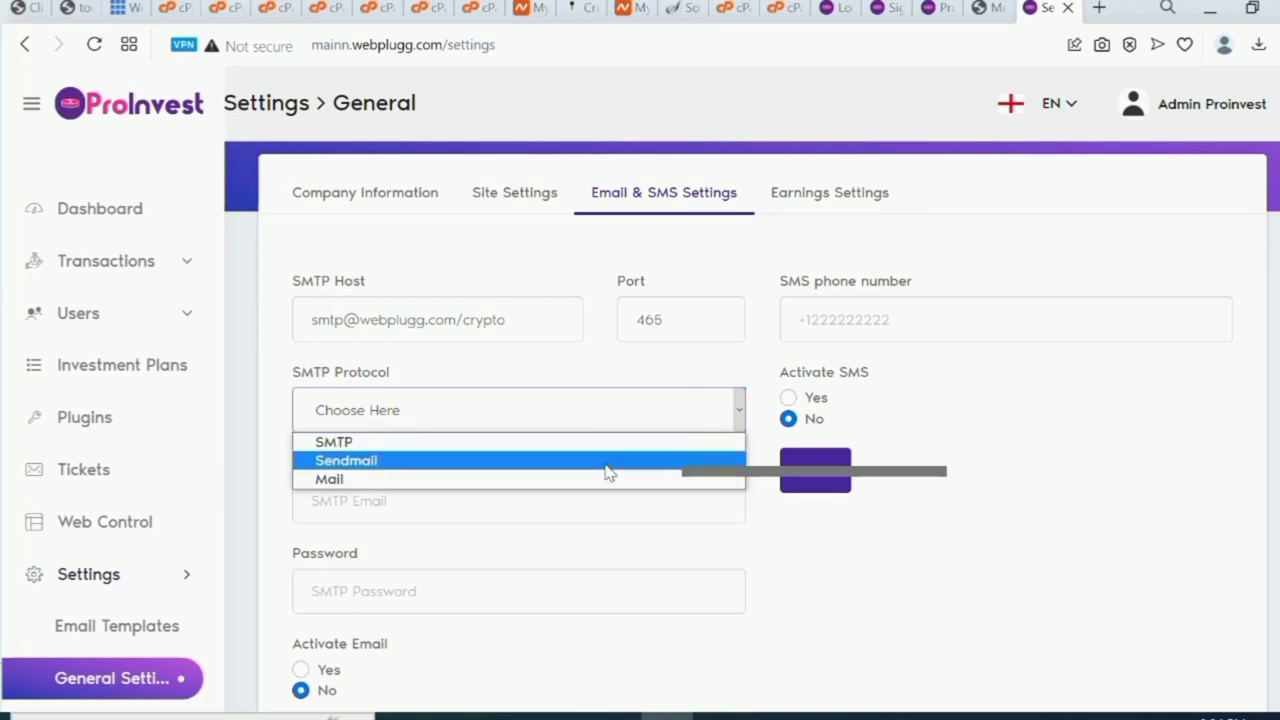
left_click(608, 465)
left_click(559, 507)
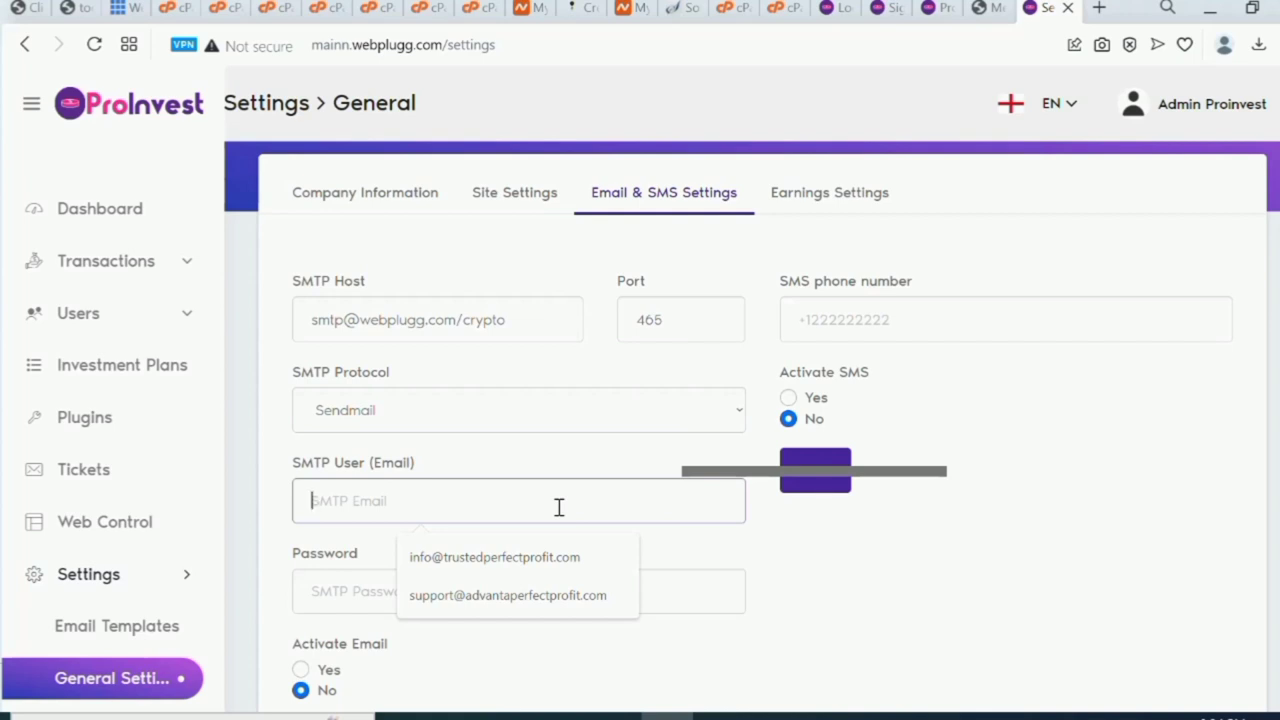
left_click(561, 454)
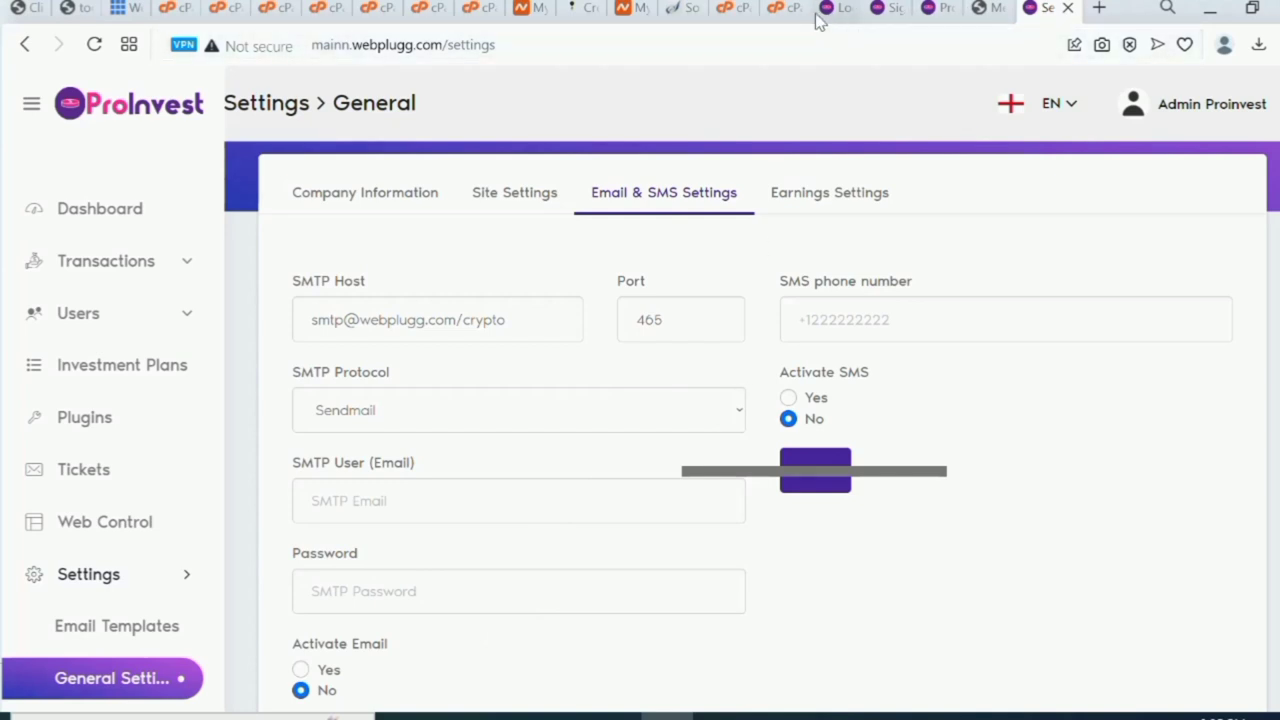
Copy the support mailbox address from cPanel's Email Accounts list.
left_click(735, 12)
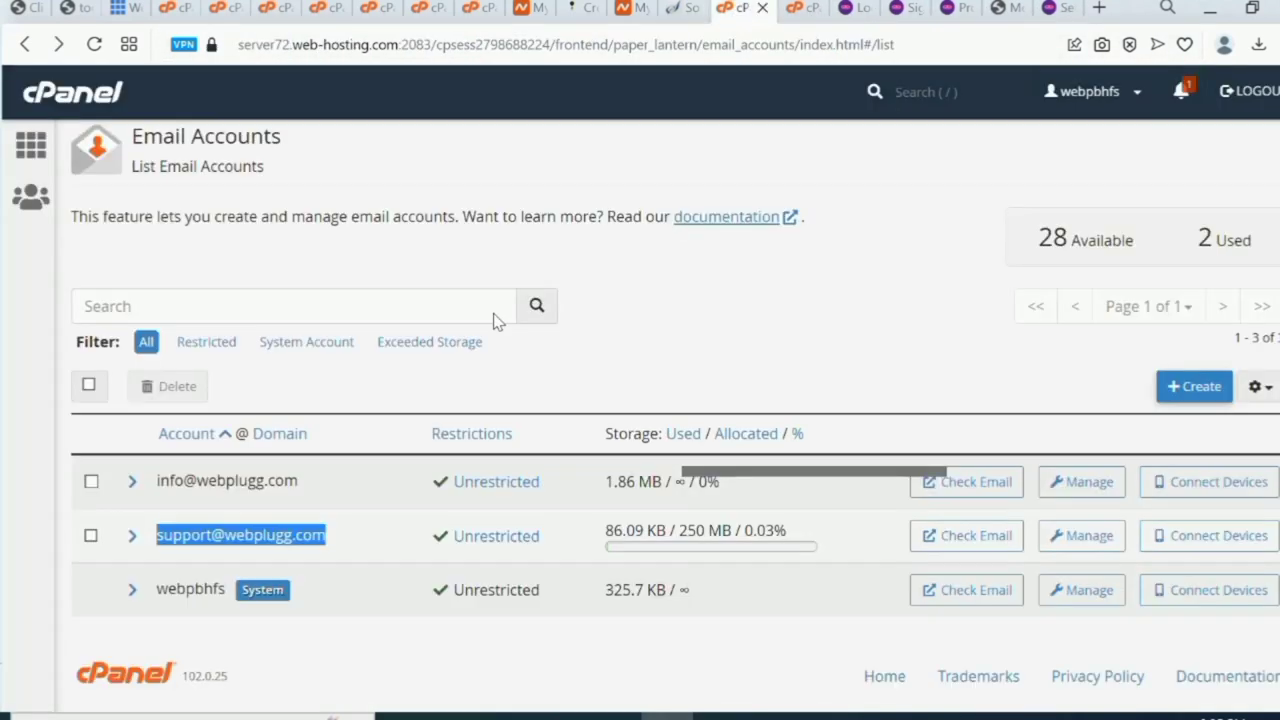
right_click(277, 535)
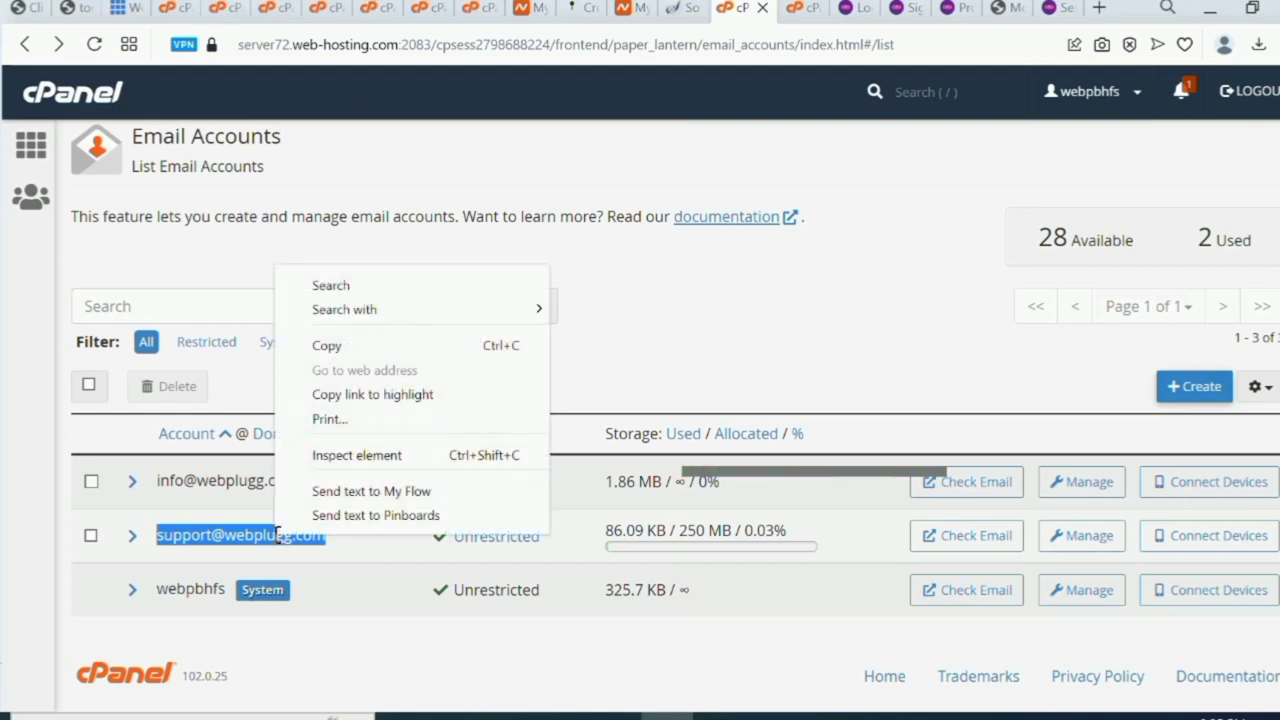
left_click(367, 346)
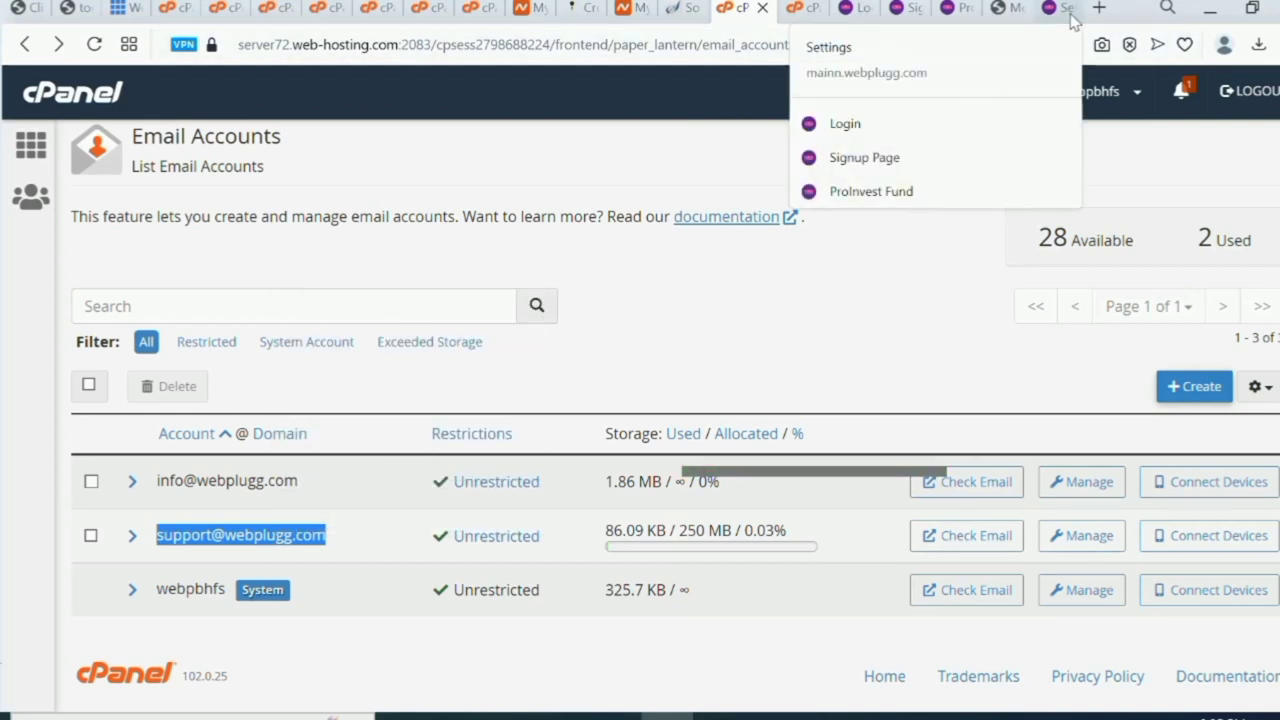
left_click(1063, 10)
Paste the support mailbox address into the SMTP User (Email) field.
left_click(466, 510)
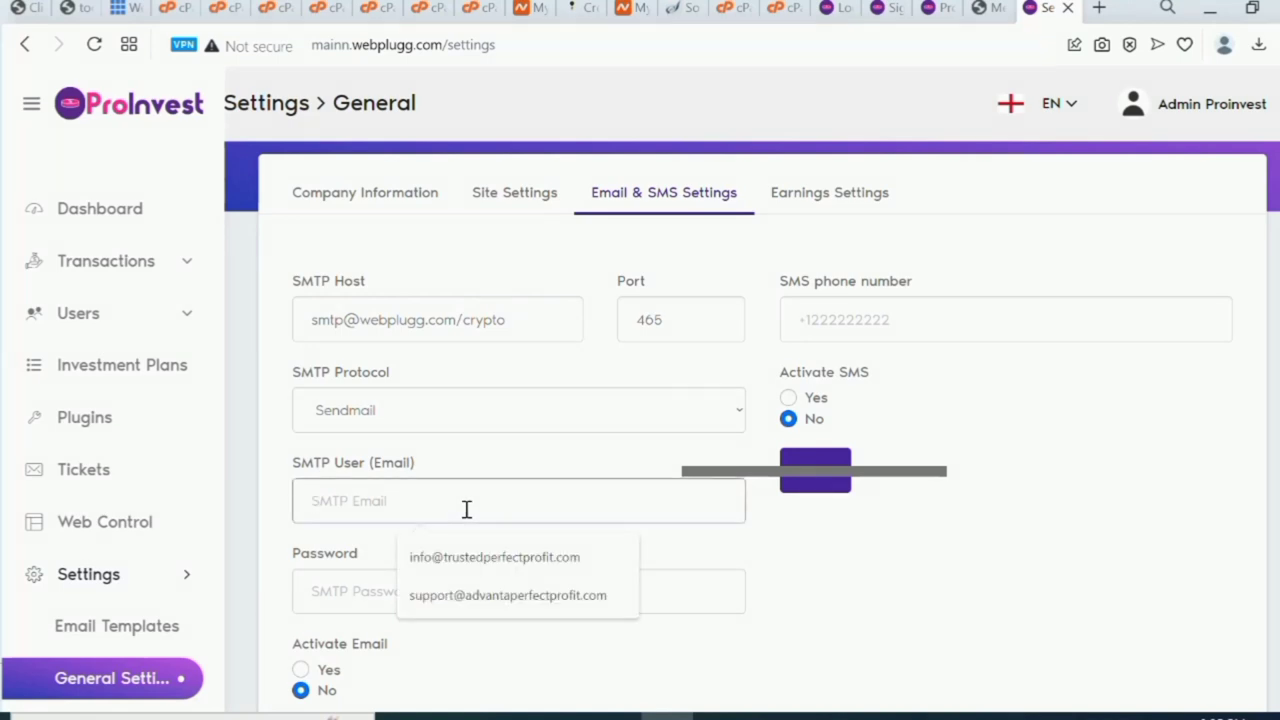
key("ctrl+v")
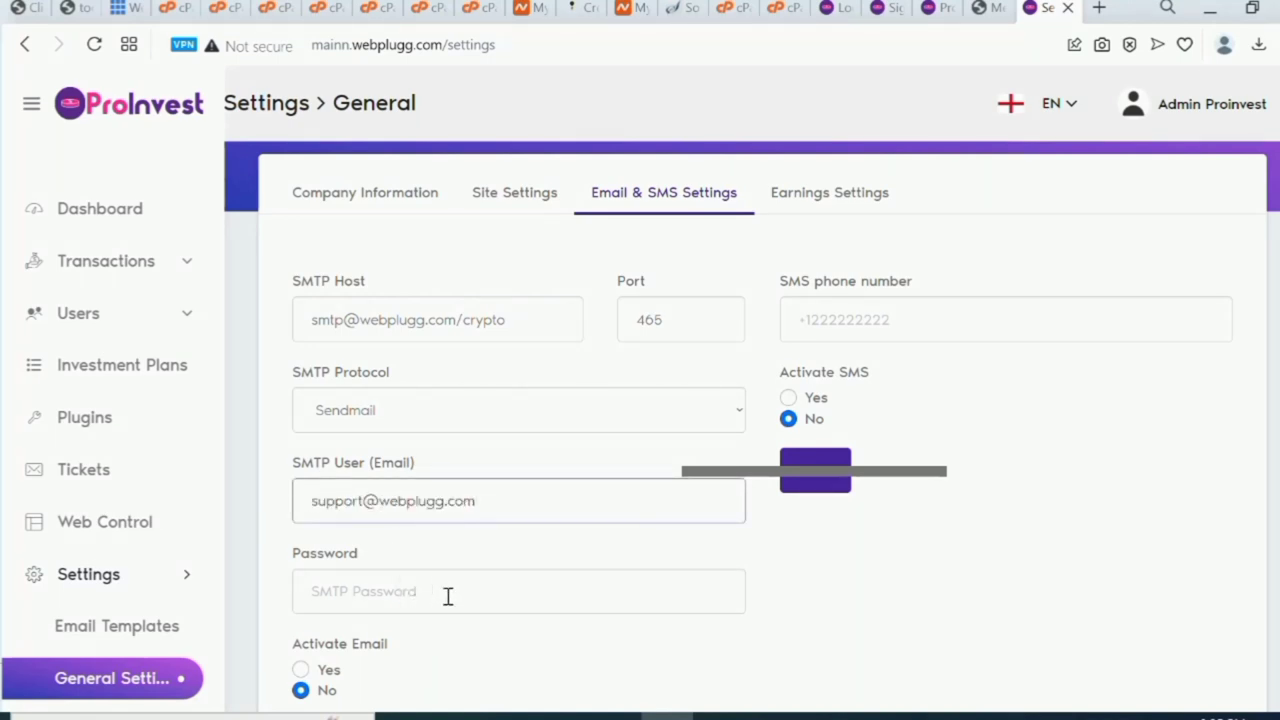
left_click(454, 596)
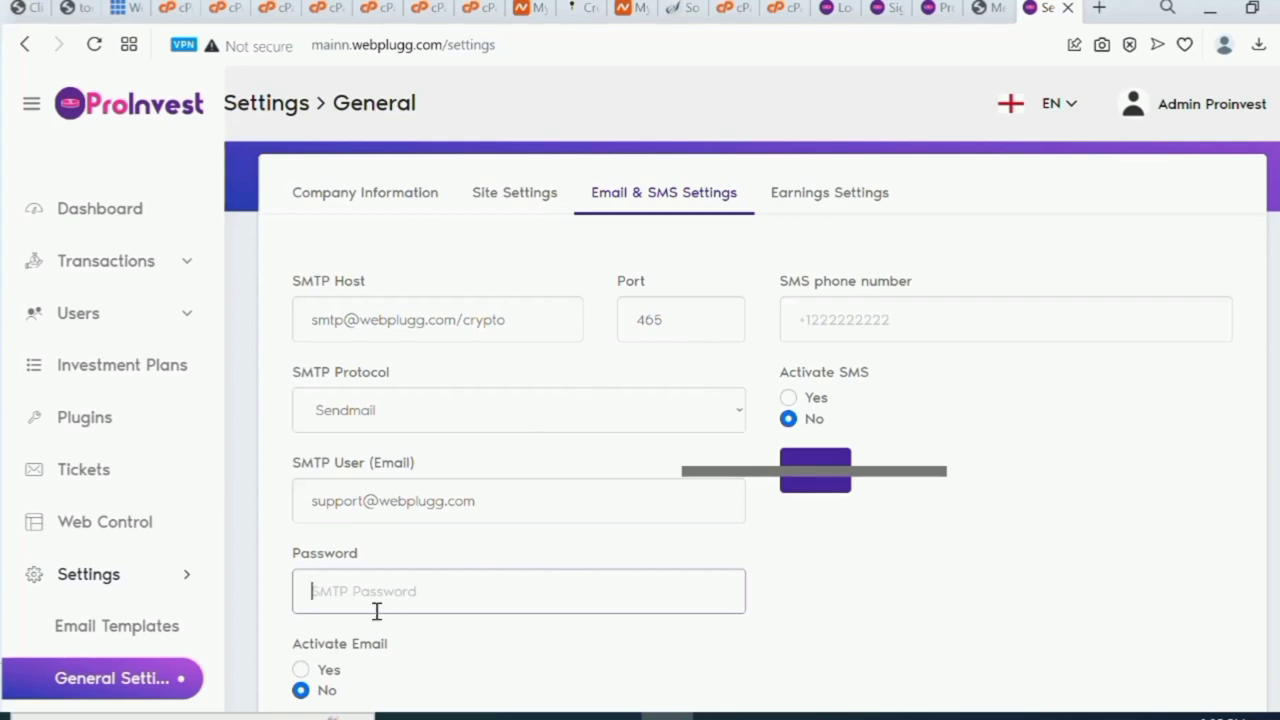
Copy the wp admin password from the Untitled Notepad notes.
mouse_move(690, 714)
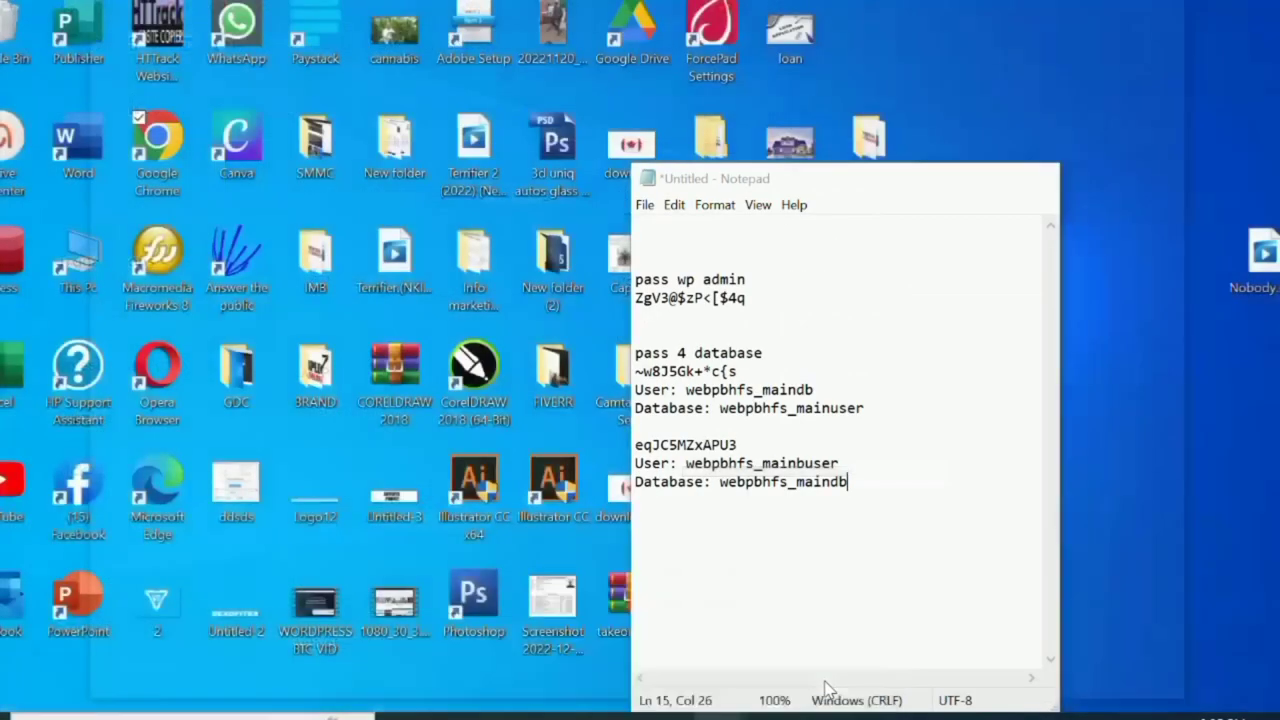
left_click(826, 684)
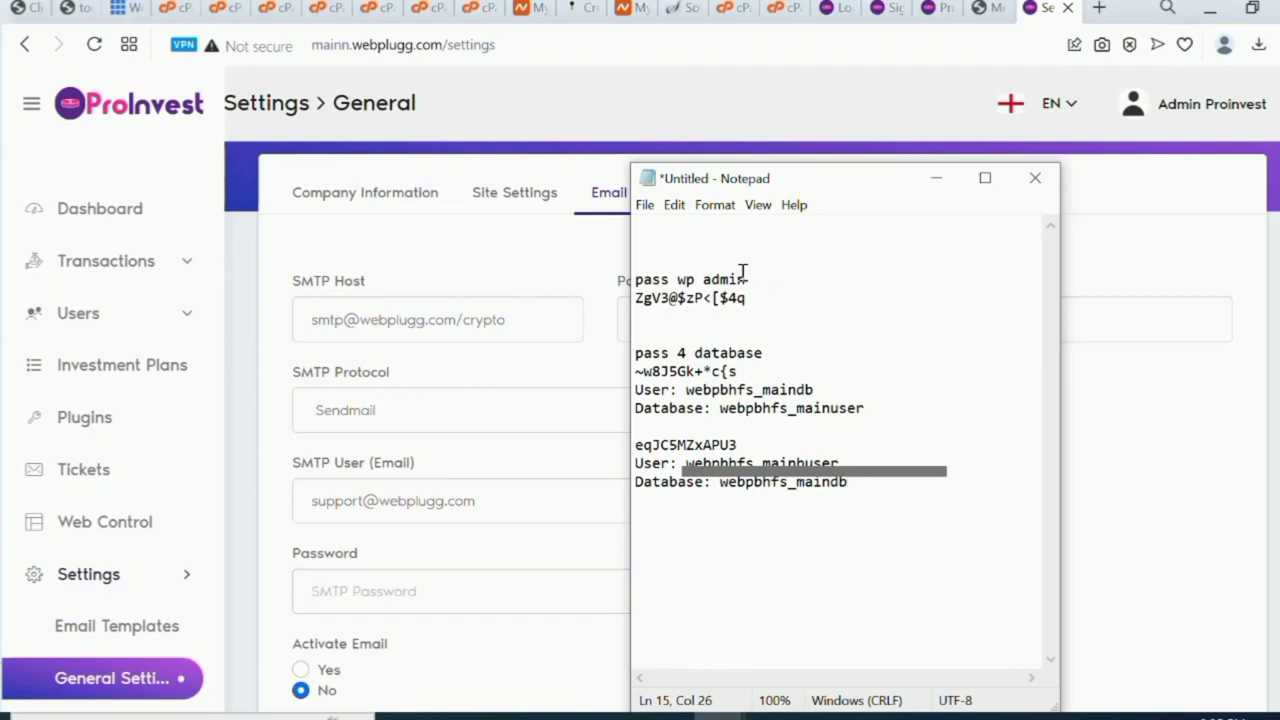
left_click(723, 297)
left_click_drag(723, 297, 637, 300)
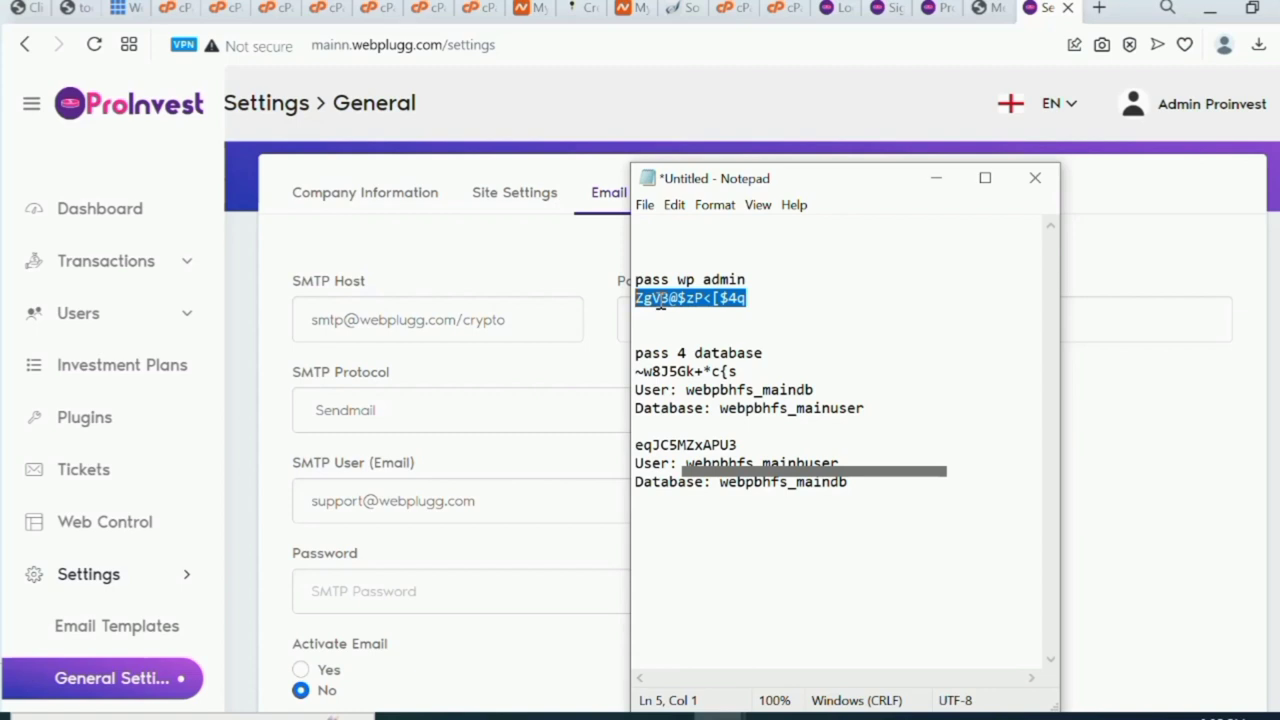
right_click(660, 301)
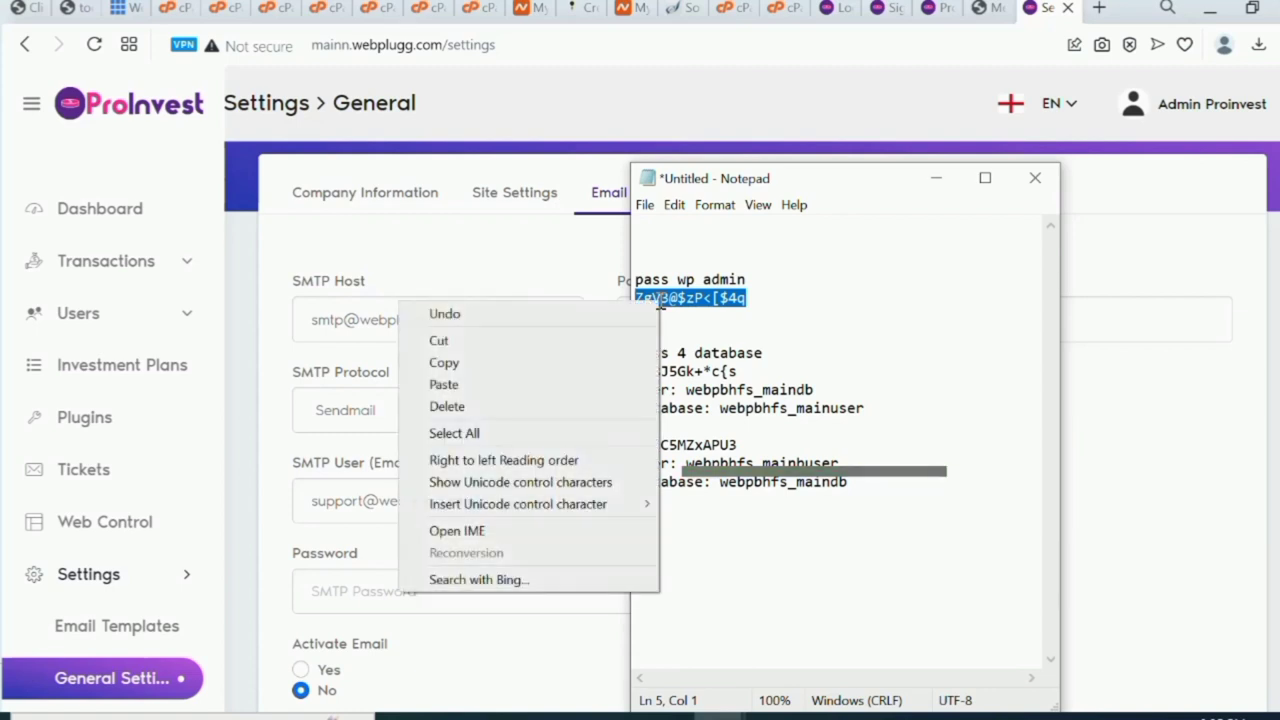
left_click(631, 363)
left_click(421, 601)
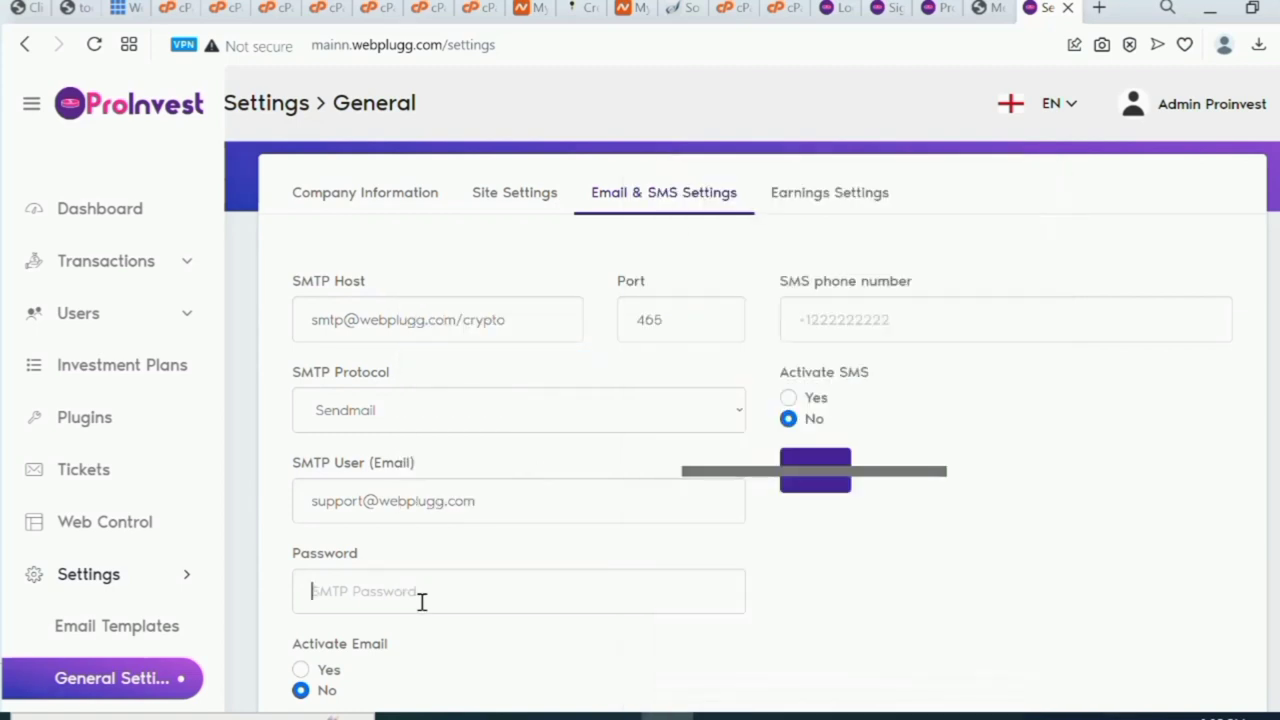
Paste the SMTP password, set Activate Email to Yes, and save, confirming with the admin password.
key("ctrl+v")
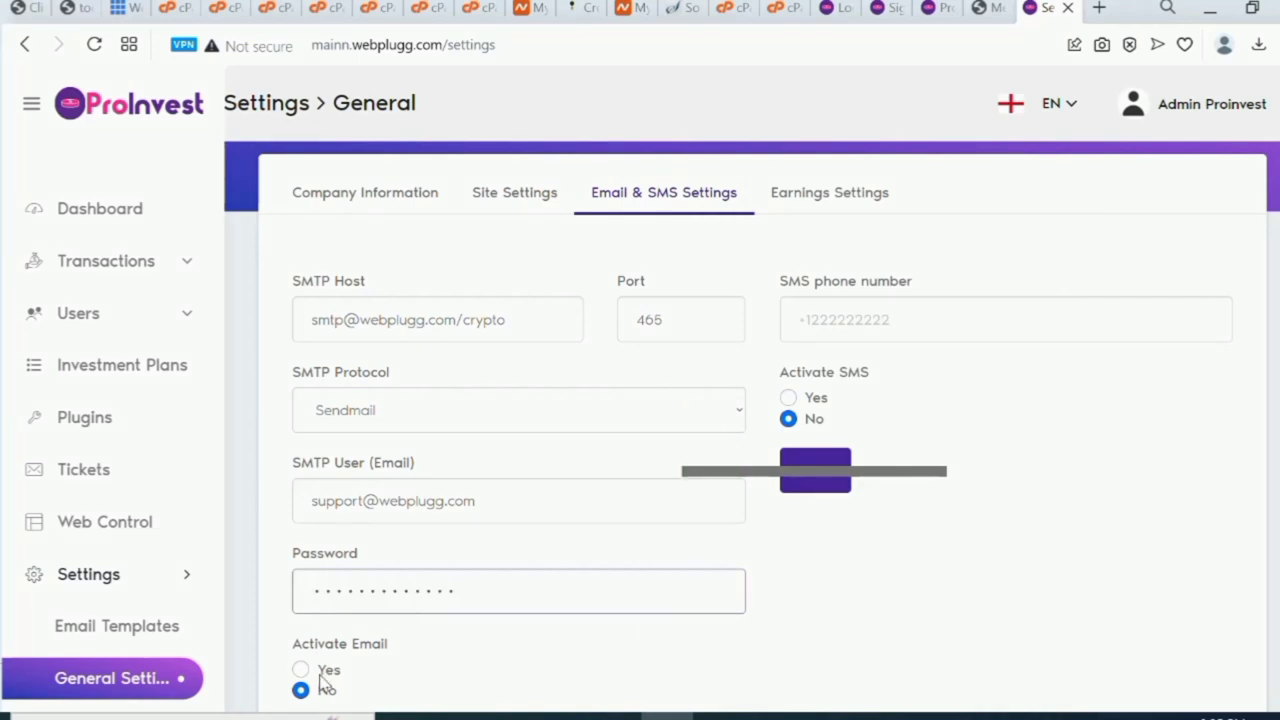
left_click(300, 670)
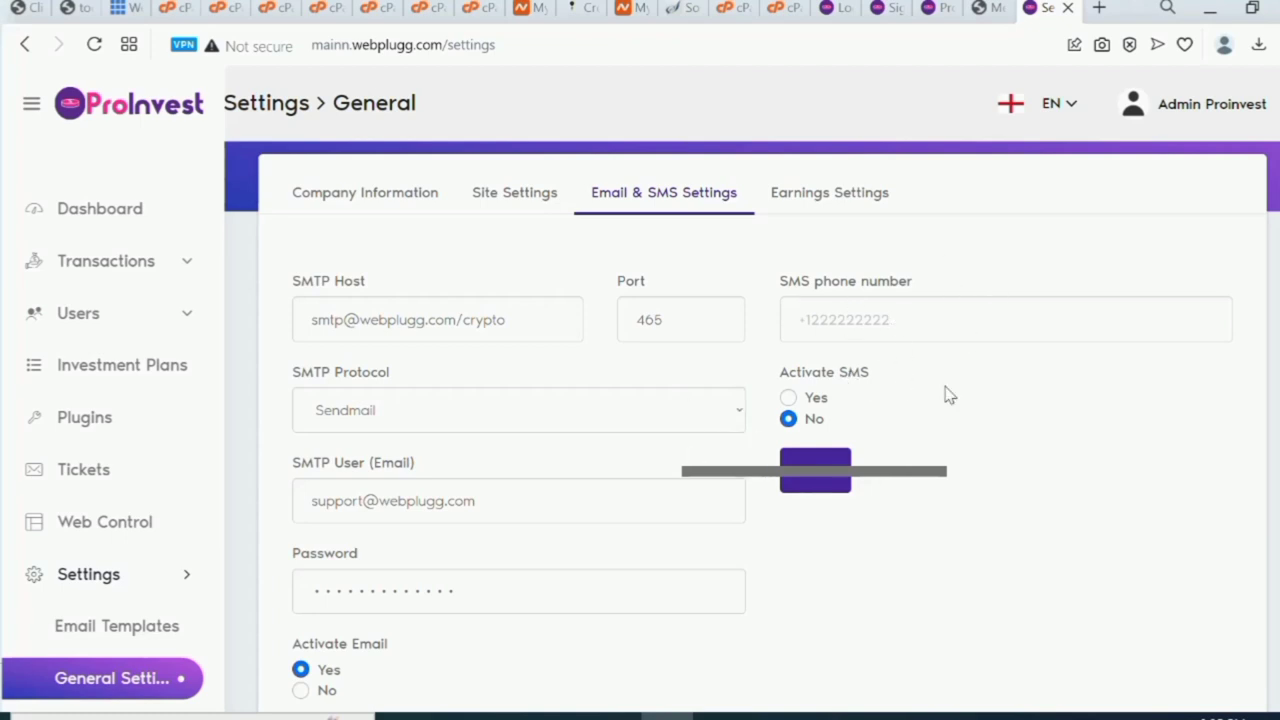
left_click(830, 493)
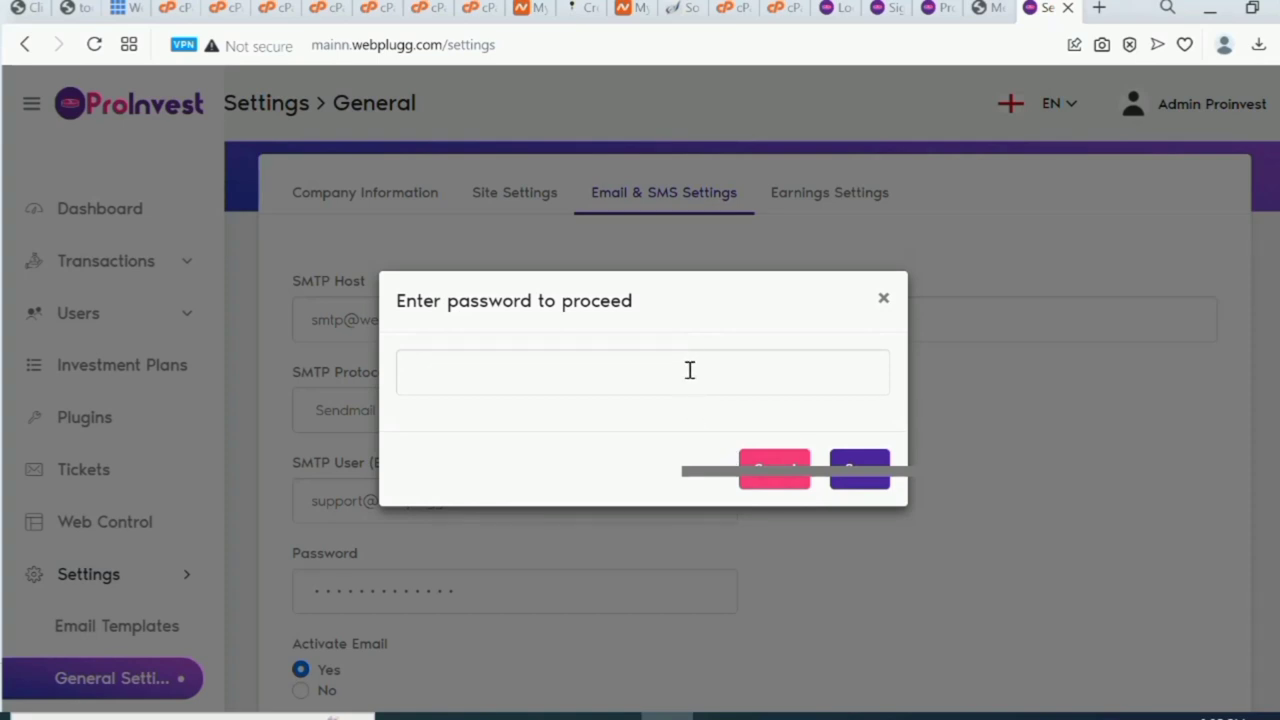
left_click(690, 370)
type("•")
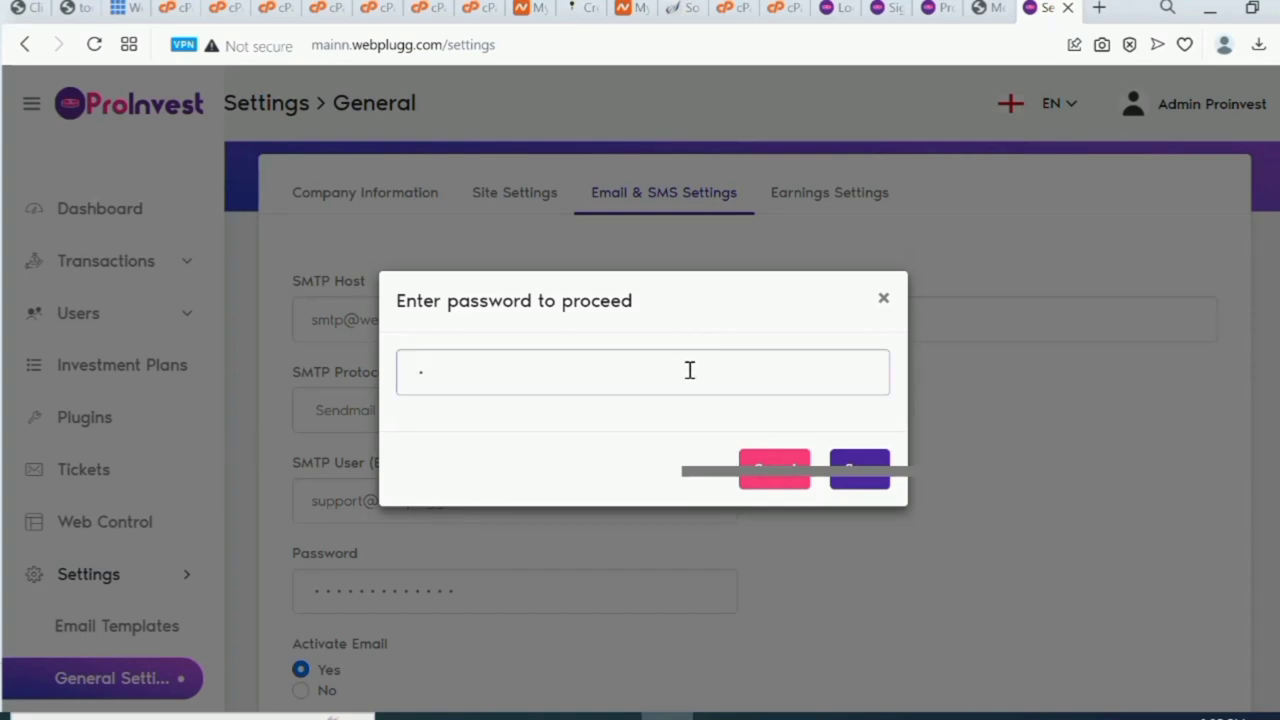
type("•••••••")
left_click(852, 477)
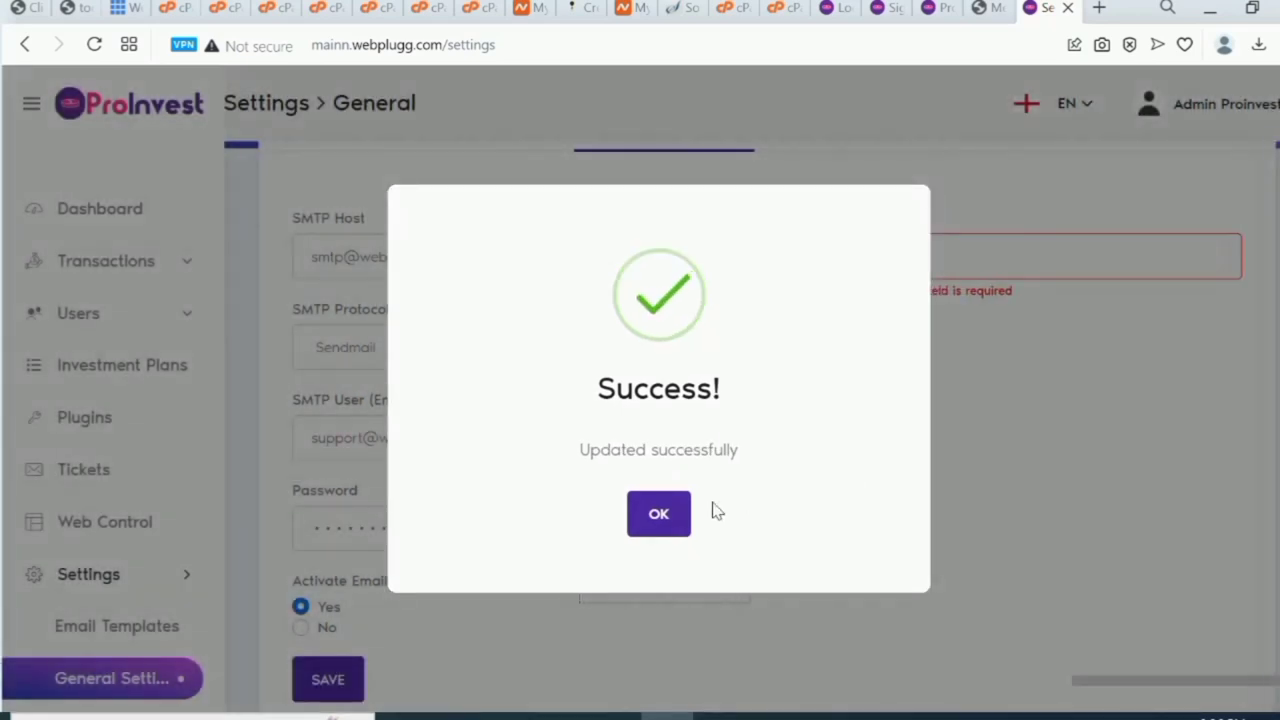
left_click(657, 523)
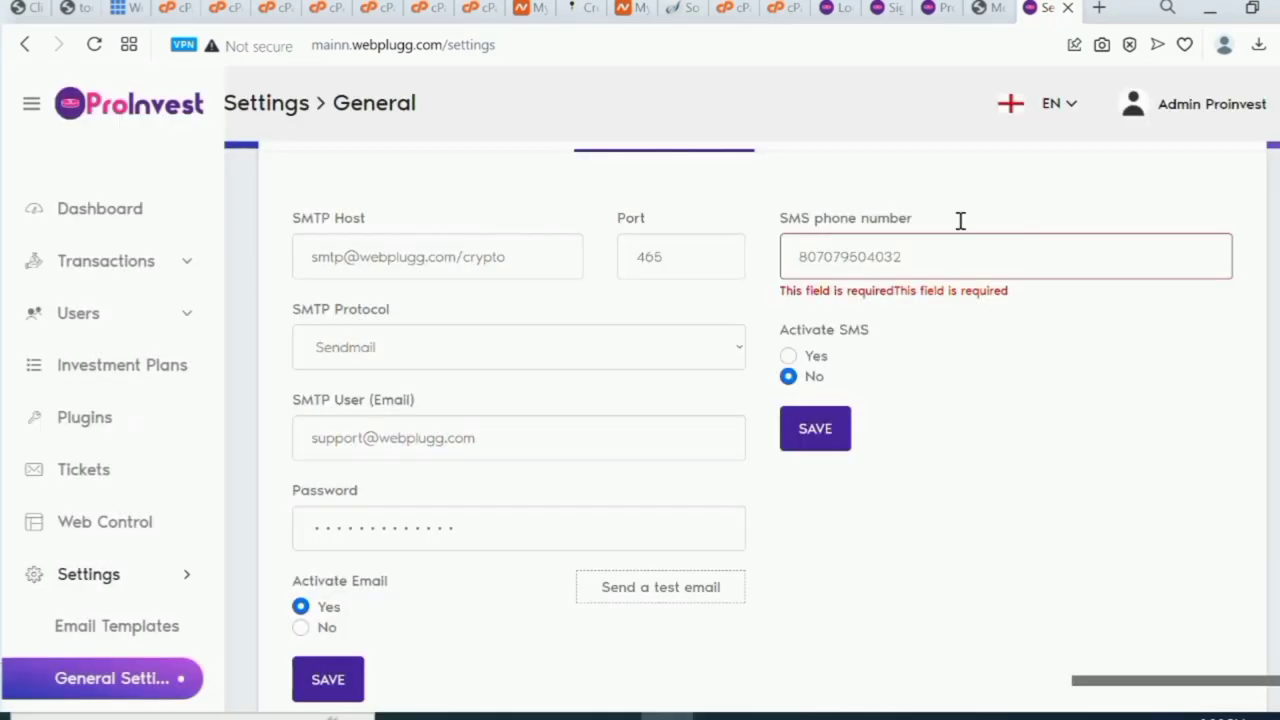
scroll(1091, 404, "up", 2)
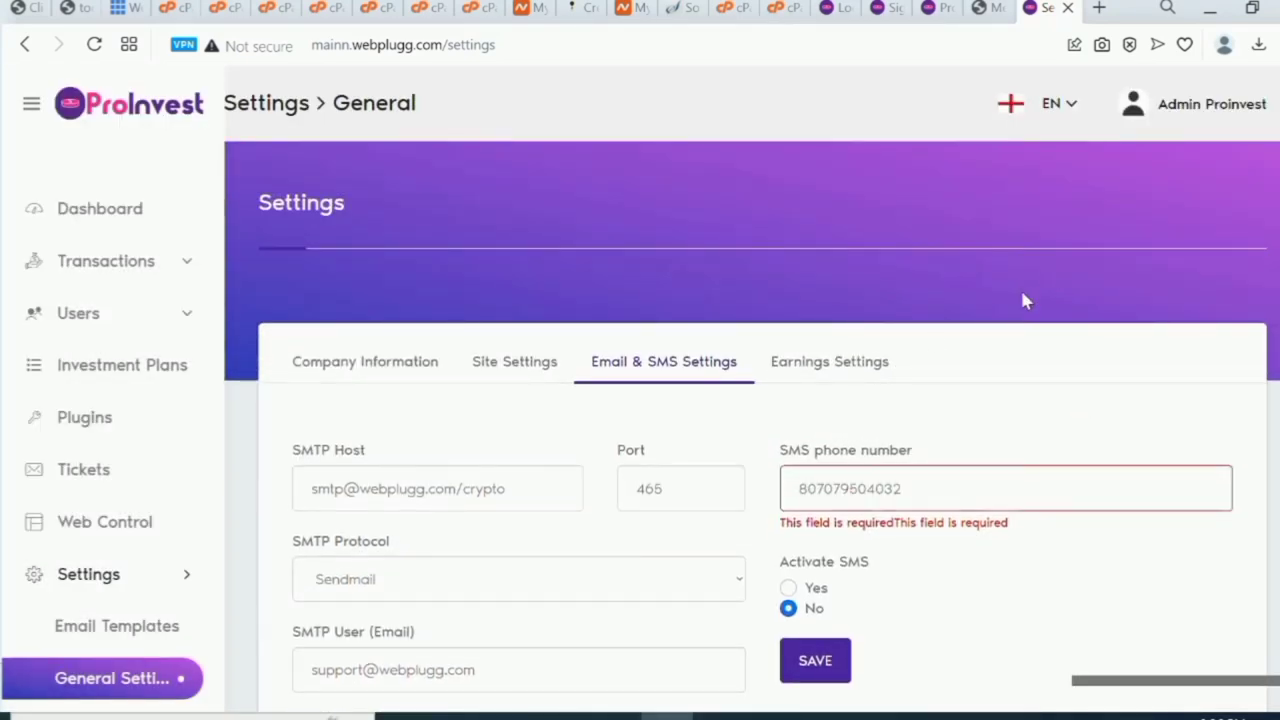
Disable referral payouts without deposits, keep Referral Type Simple, and set Referral Interest to 20.
left_click(838, 369)
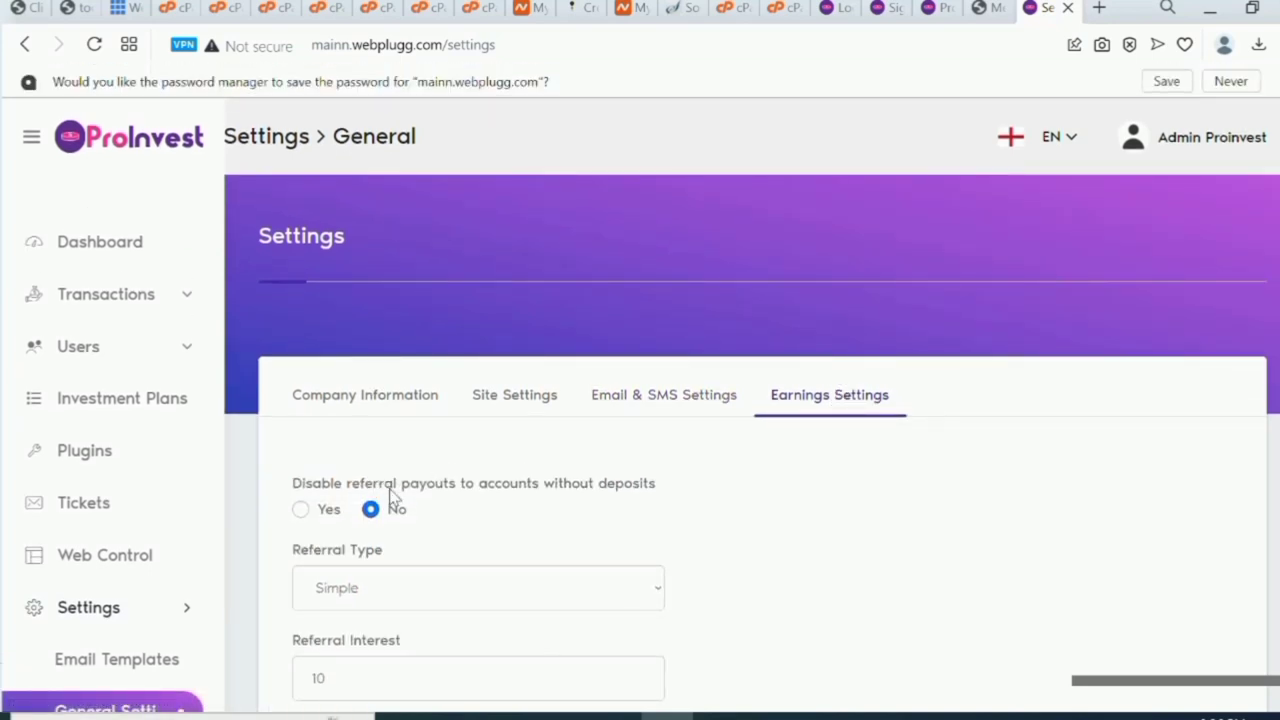
left_click(301, 510)
scroll(302, 516, "down", 1)
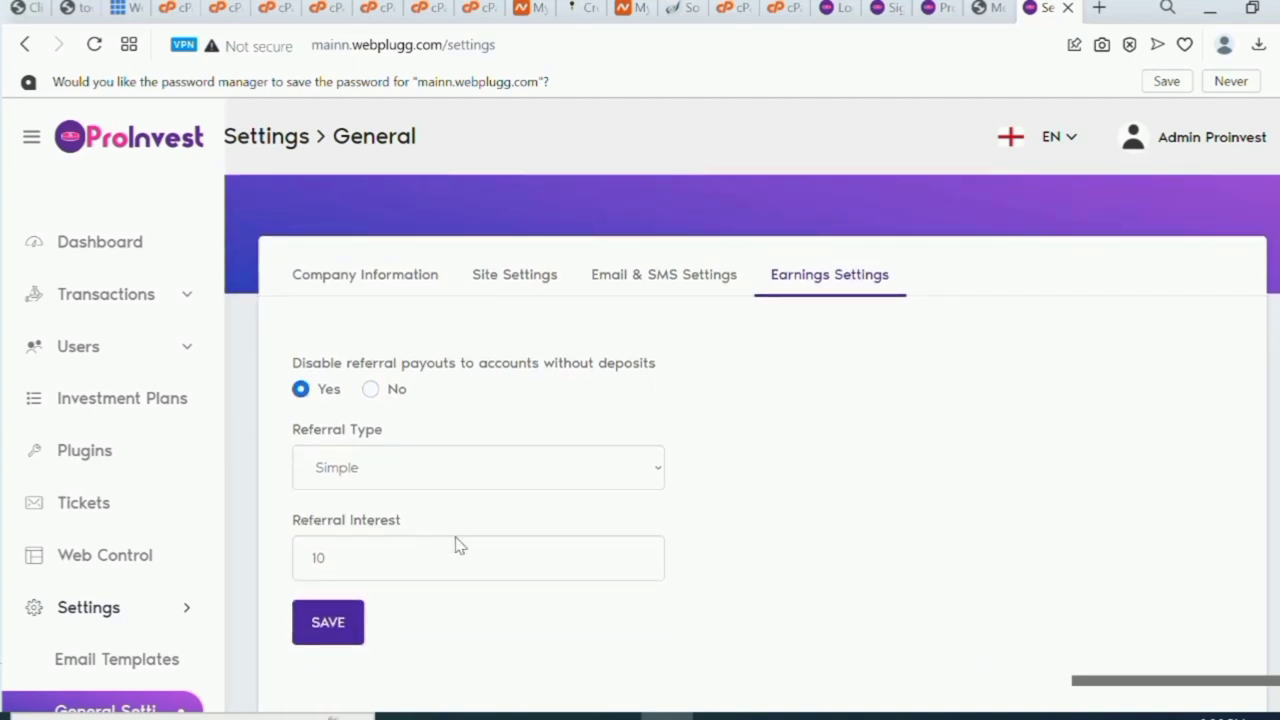
left_click(658, 480)
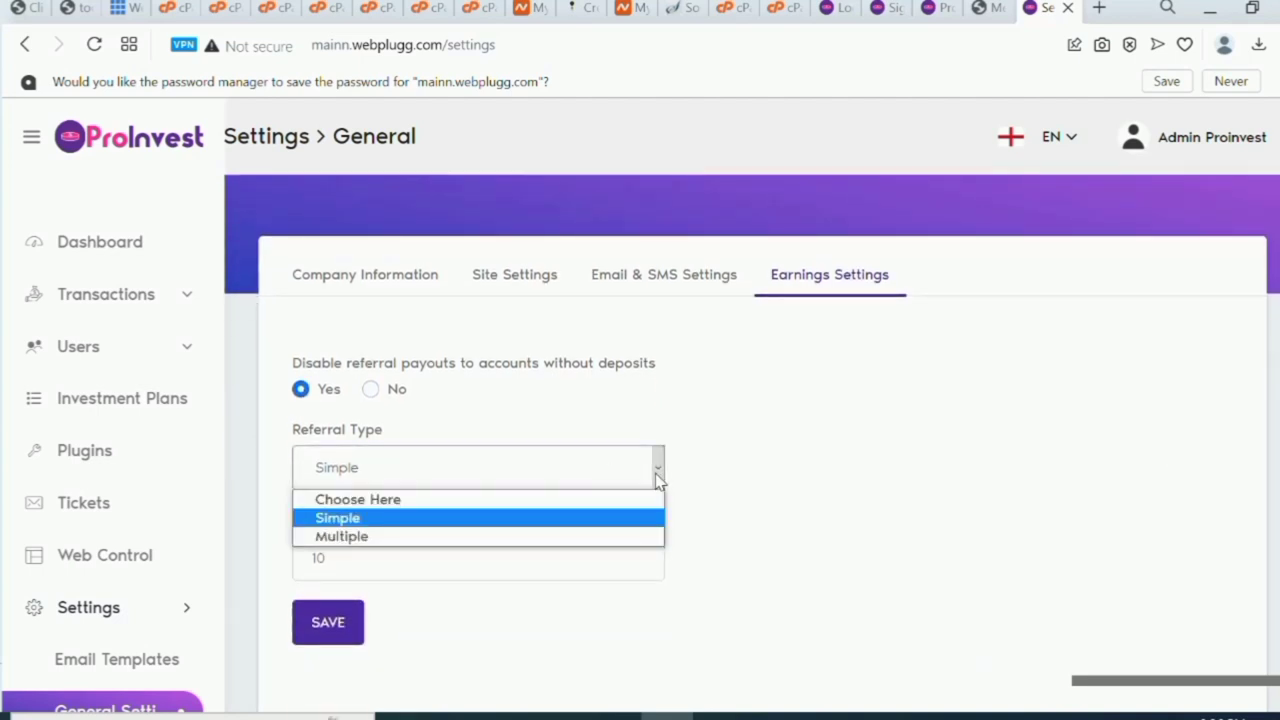
left_click(536, 597)
left_click(505, 569)
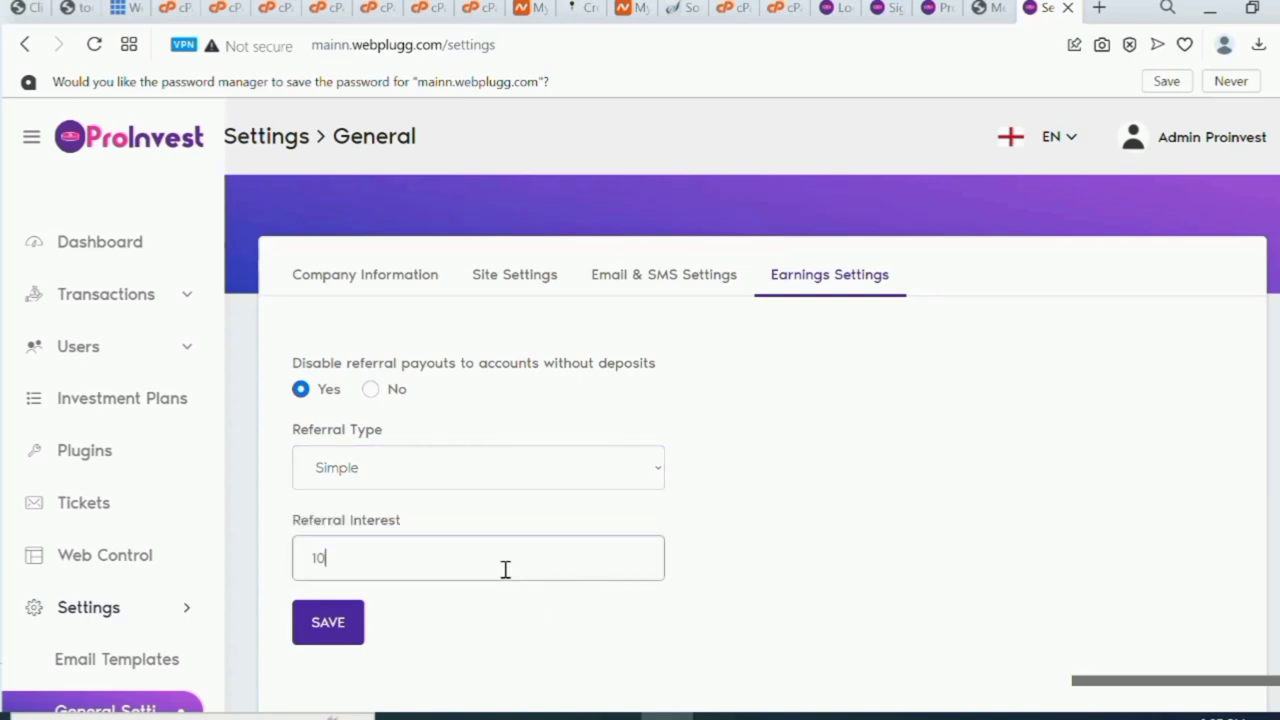
key("BackSpace")
type("20")
scroll(505, 569, "down", 1)
Save the earnings settings with the admin password, then go to Payment Methods.
left_click(306, 597)
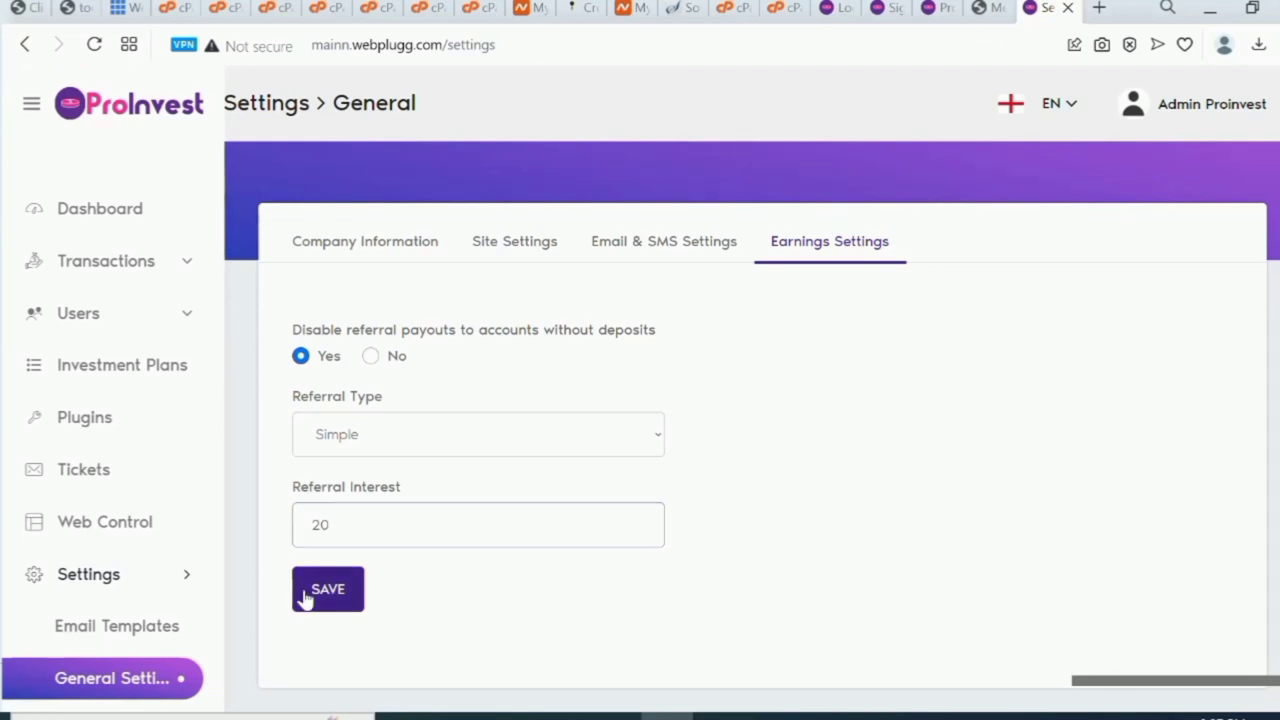
left_click(532, 372)
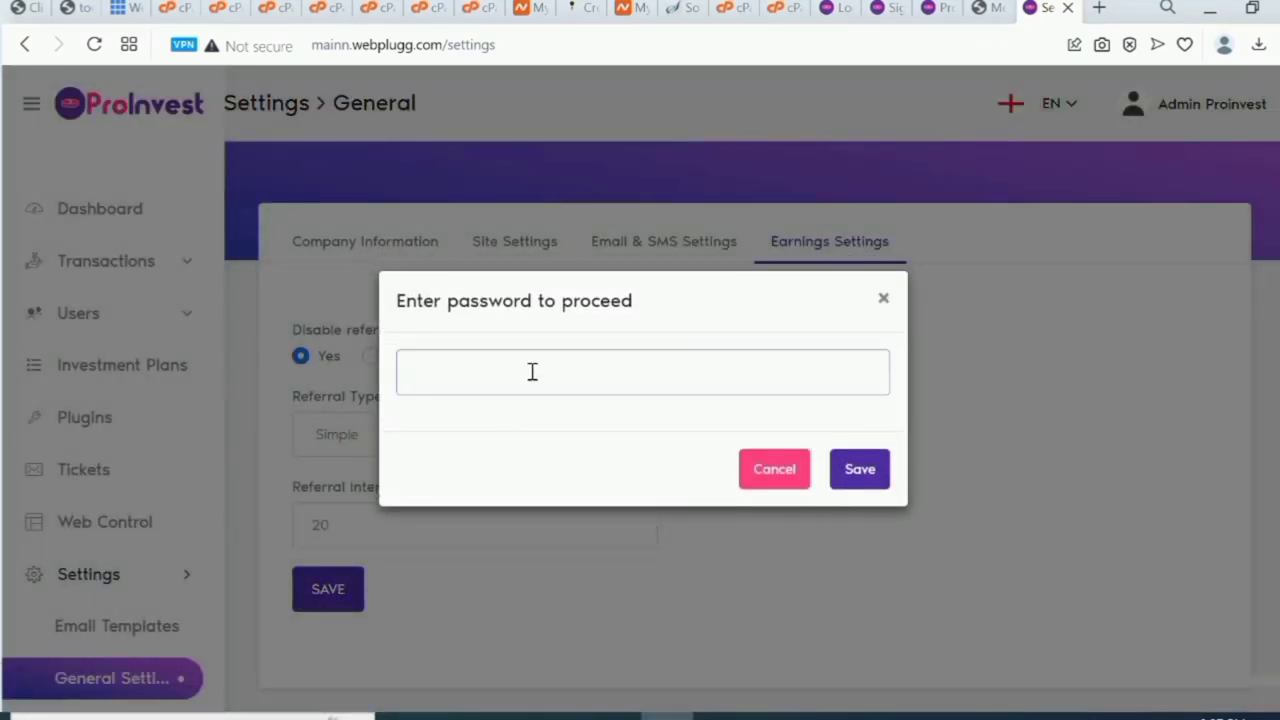
type("••••••••")
left_click(859, 478)
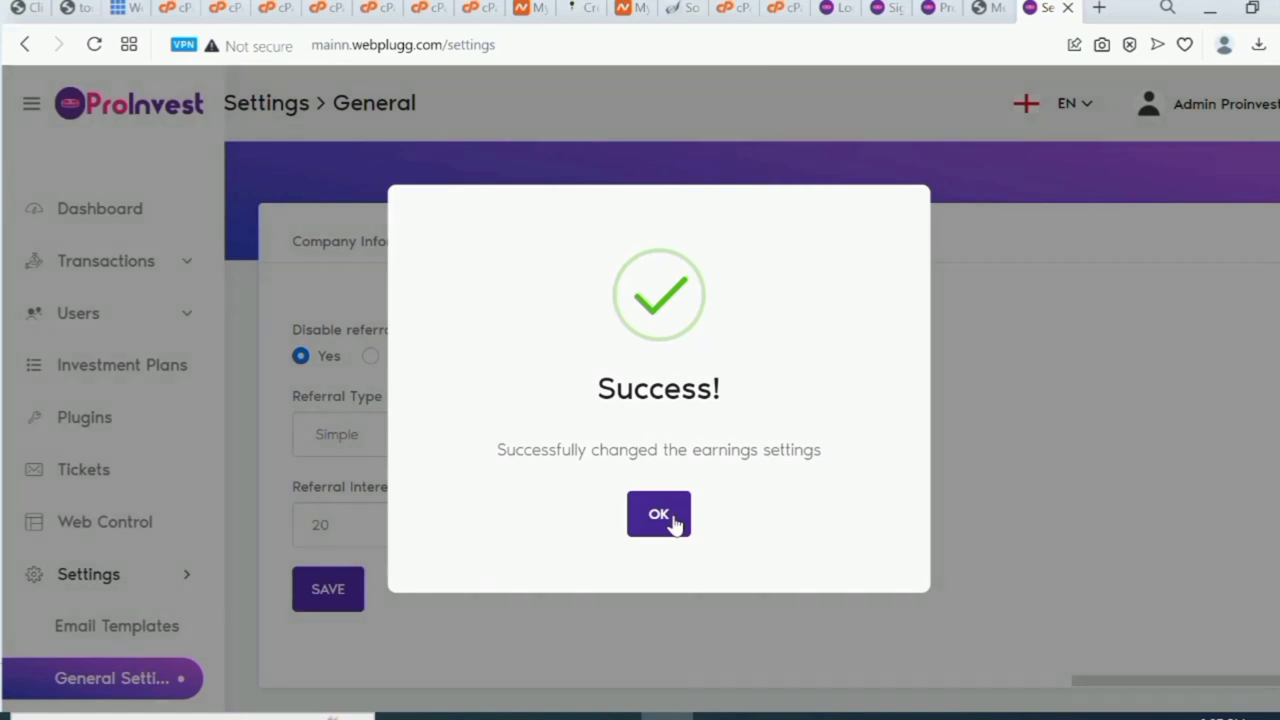
left_click(659, 514)
scroll(675, 525, "down", 2)
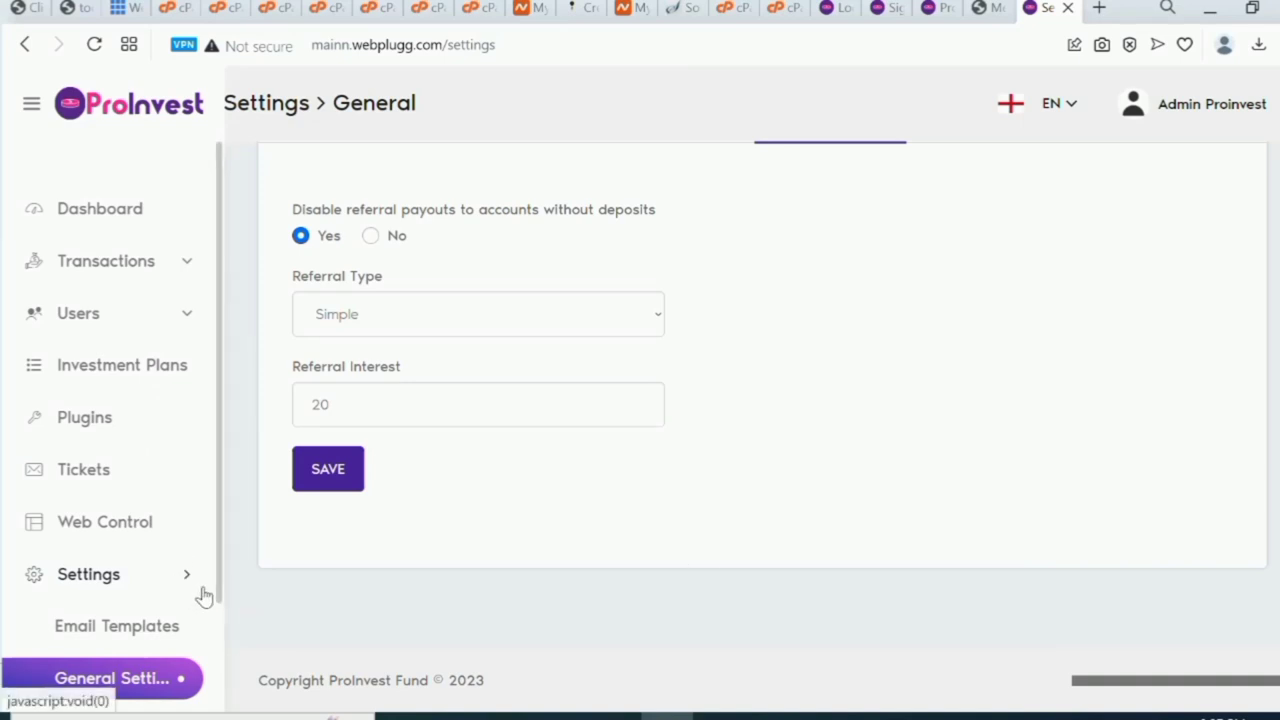
scroll(218, 594, "down", 2)
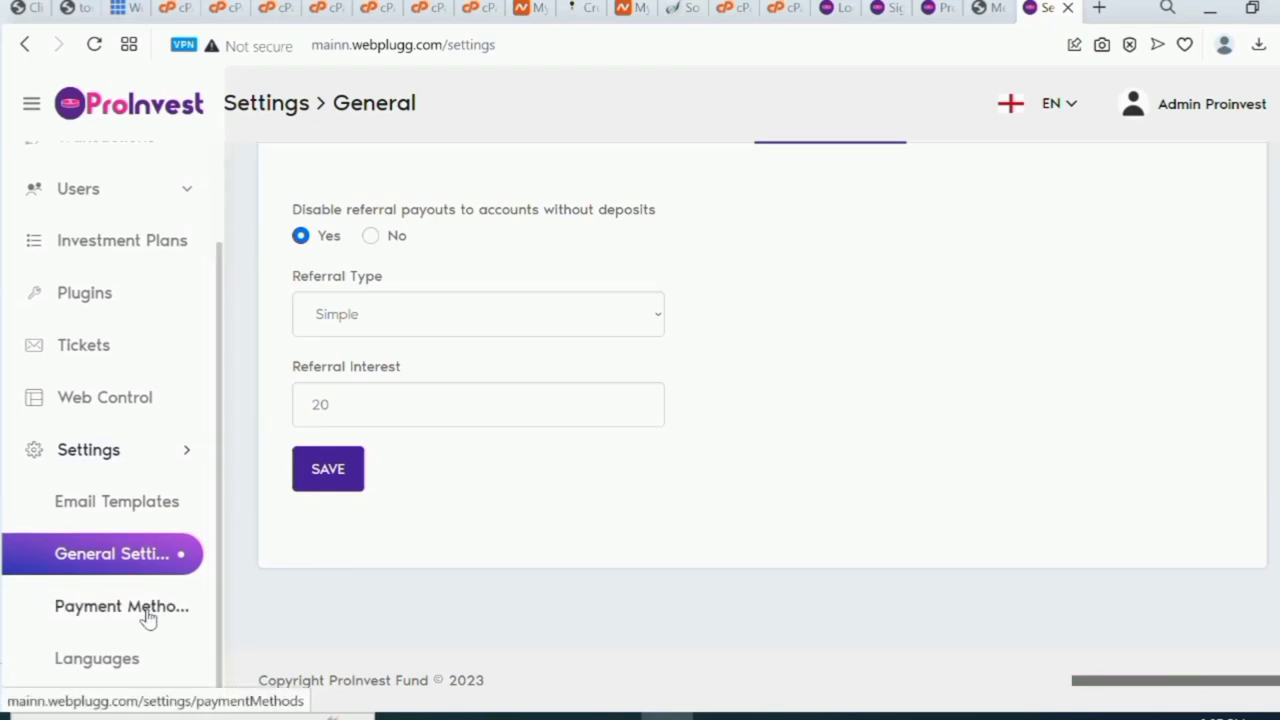
left_click(148, 617)
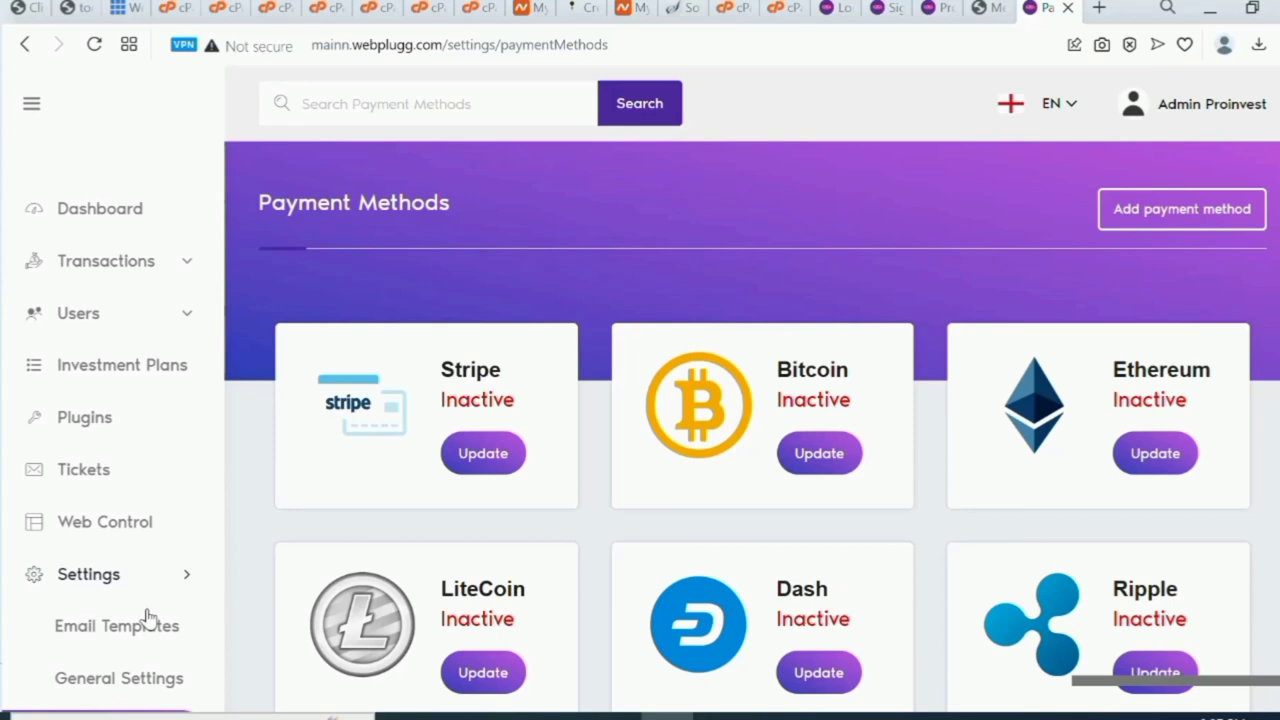
Look over the payment method cards and start adding a new payment method.
scroll(147, 617, "down", 5)
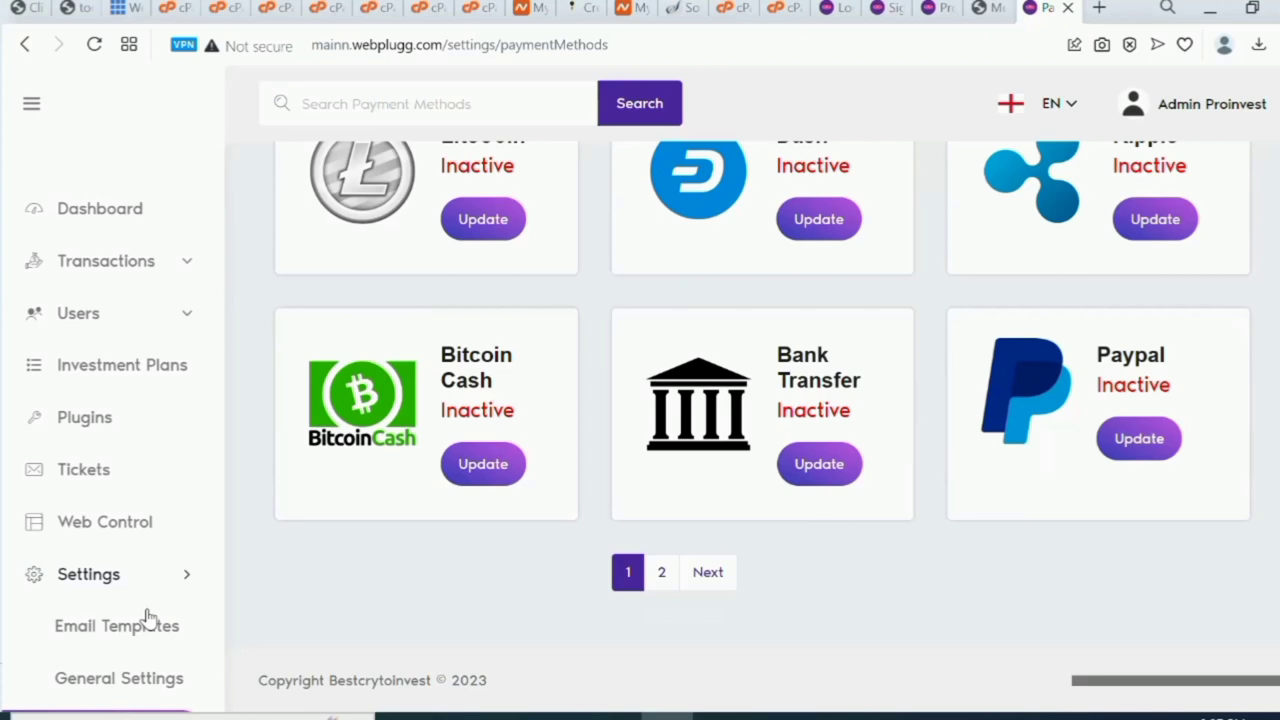
scroll(147, 617, "up", 5)
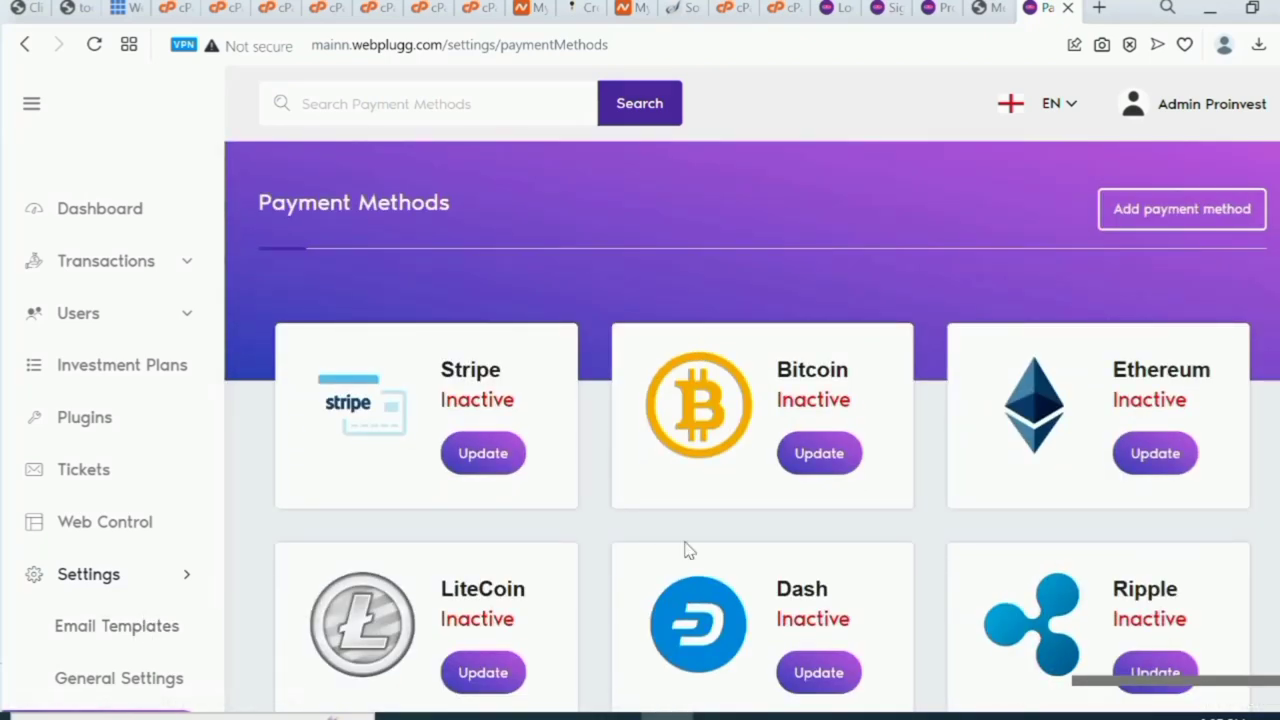
left_click(1180, 218)
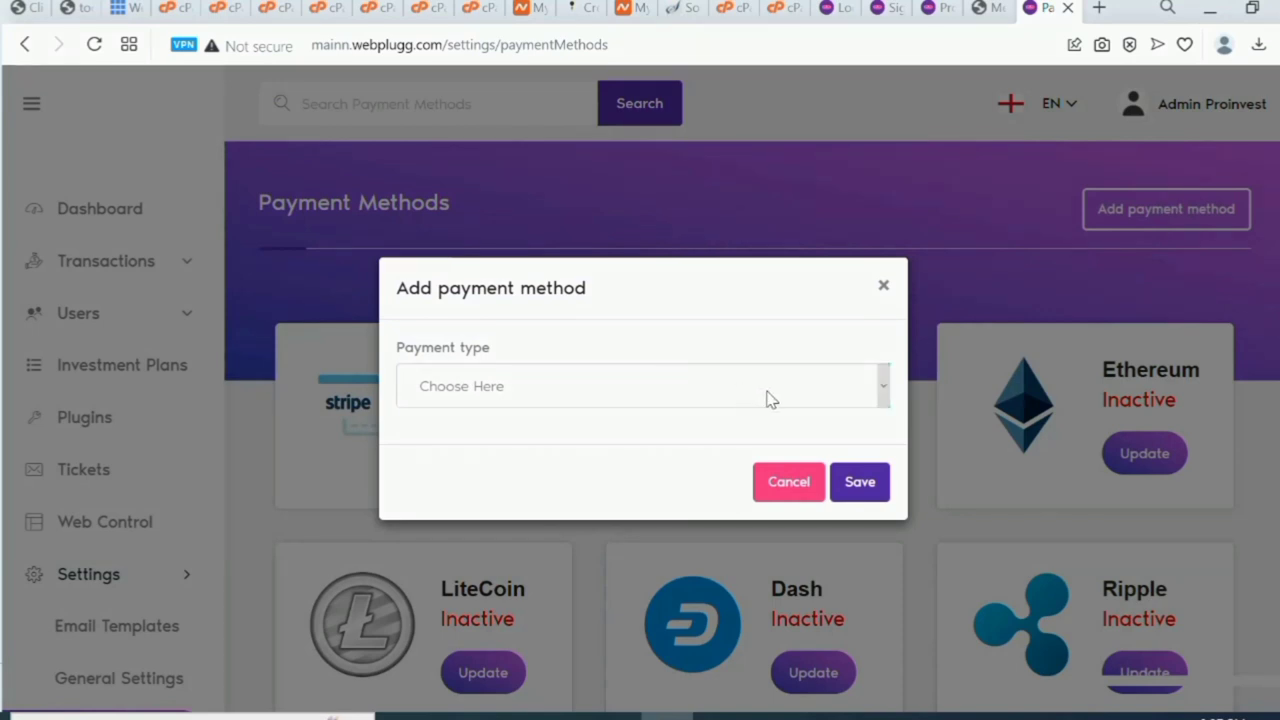
Make the new method a Manual payment type named Bitcoin.
left_click(770, 399)
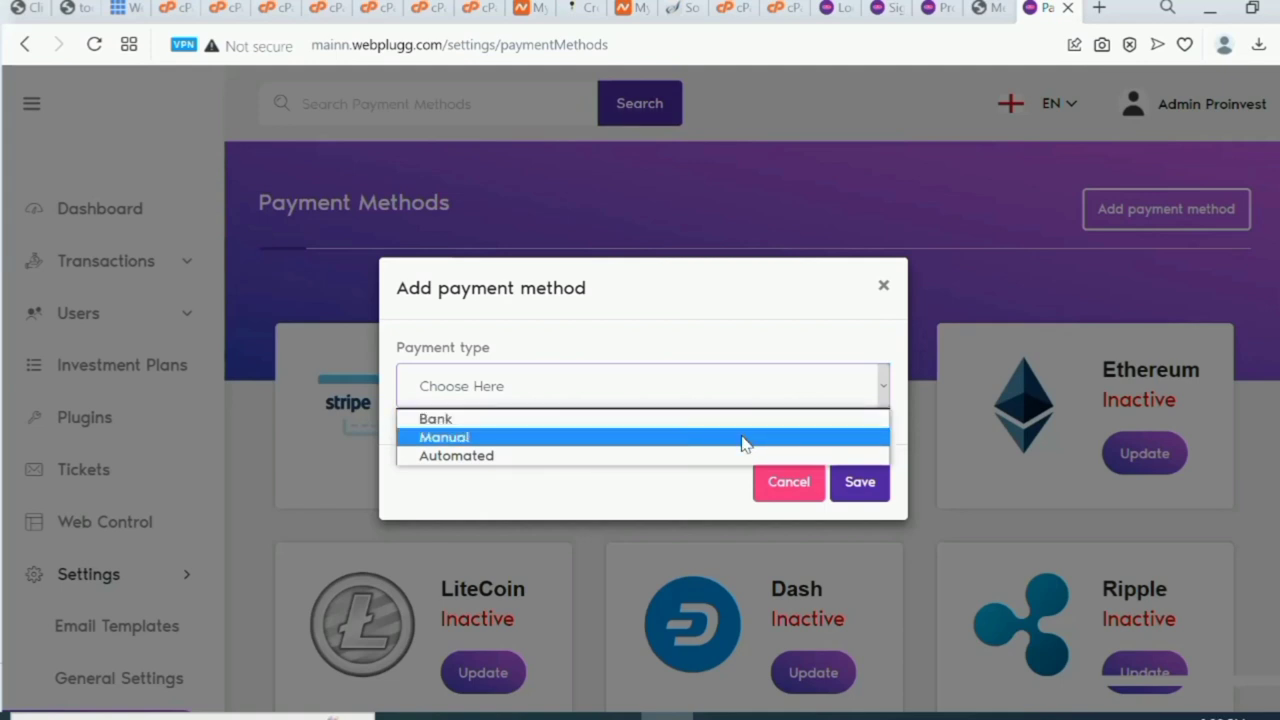
left_click(745, 437)
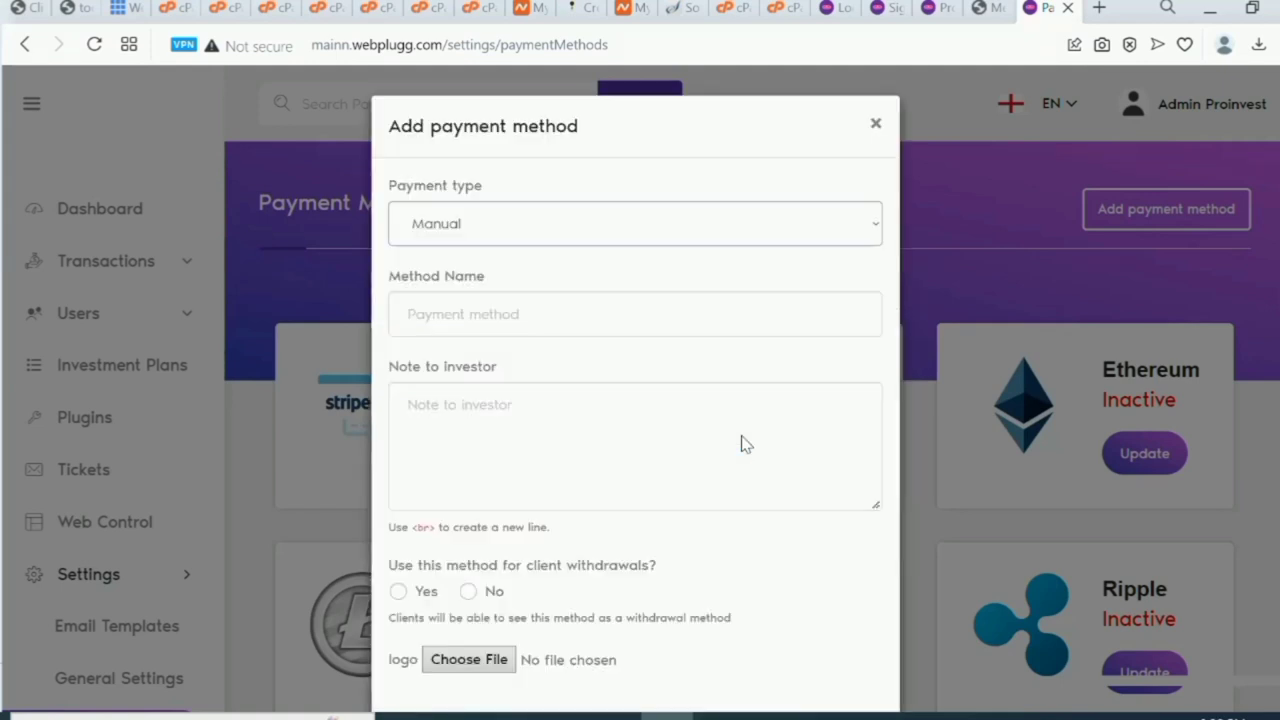
left_click(645, 314)
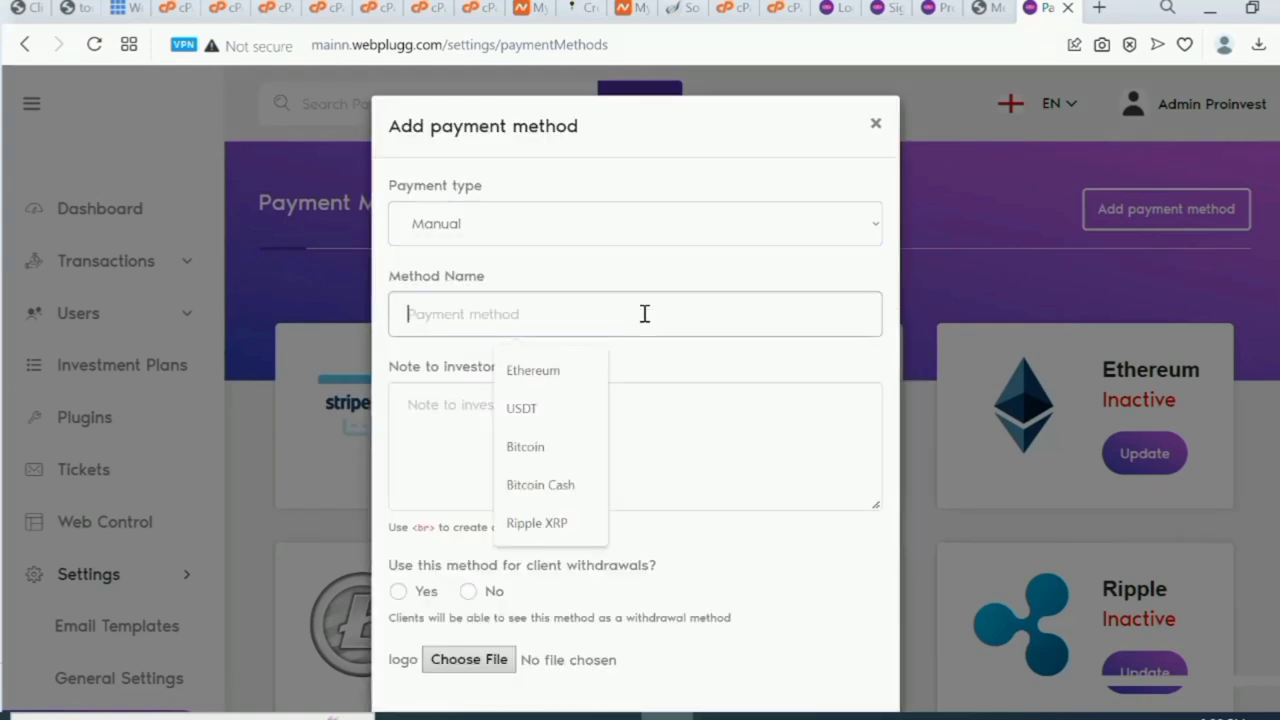
left_click(554, 449)
Write the deposit note with the wallet address after a <br> line break, and allow withdrawals.
left_click(597, 443)
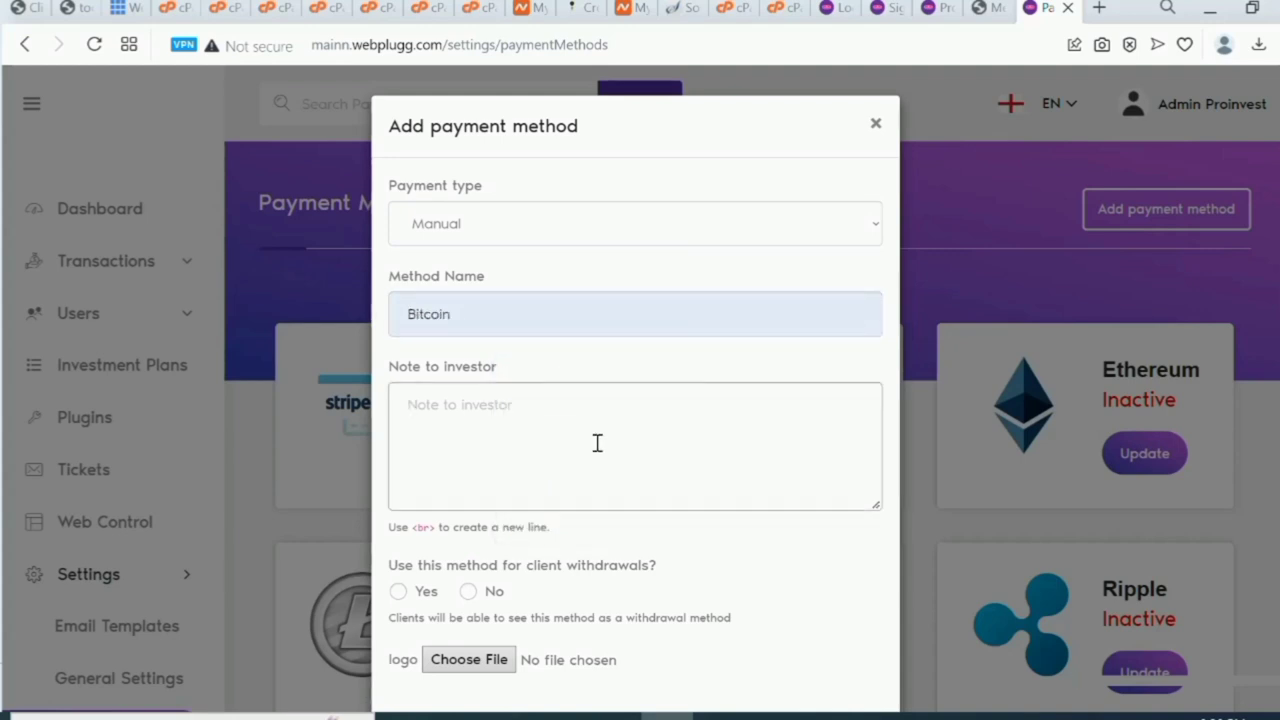
type("Please deposite the")
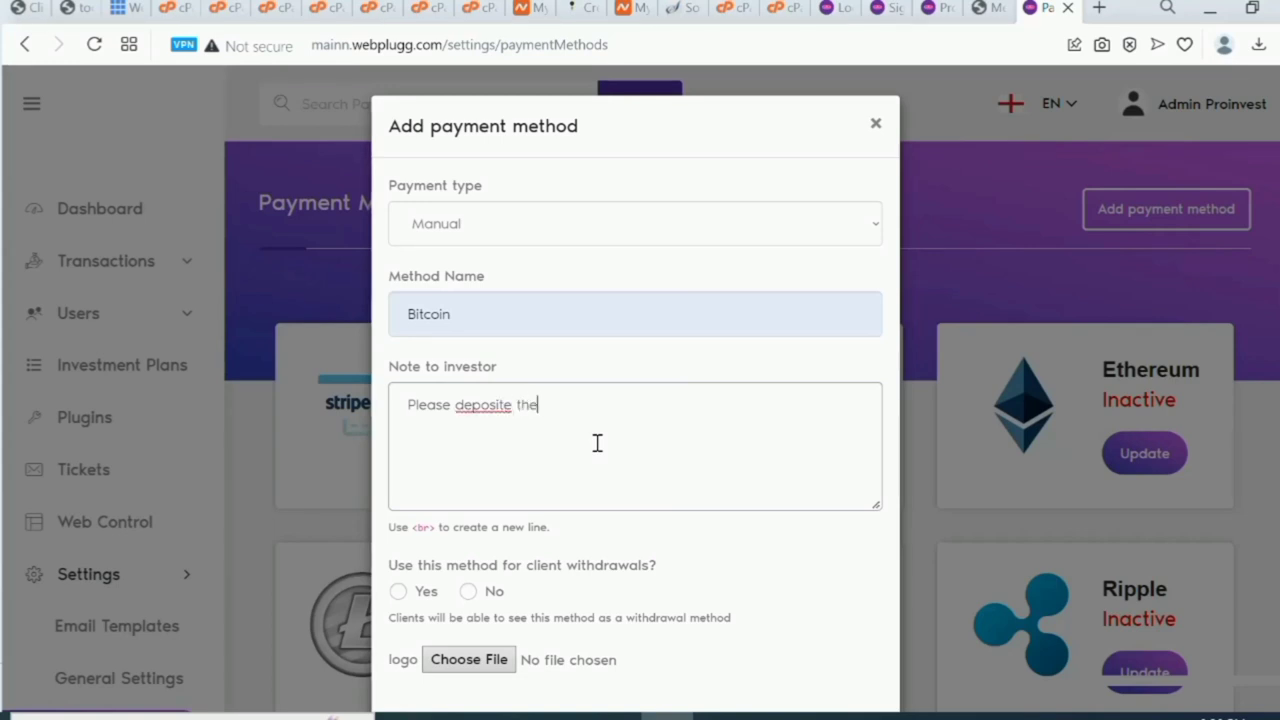
type(" amo8")
type("c")
type("coin ")
type("int")
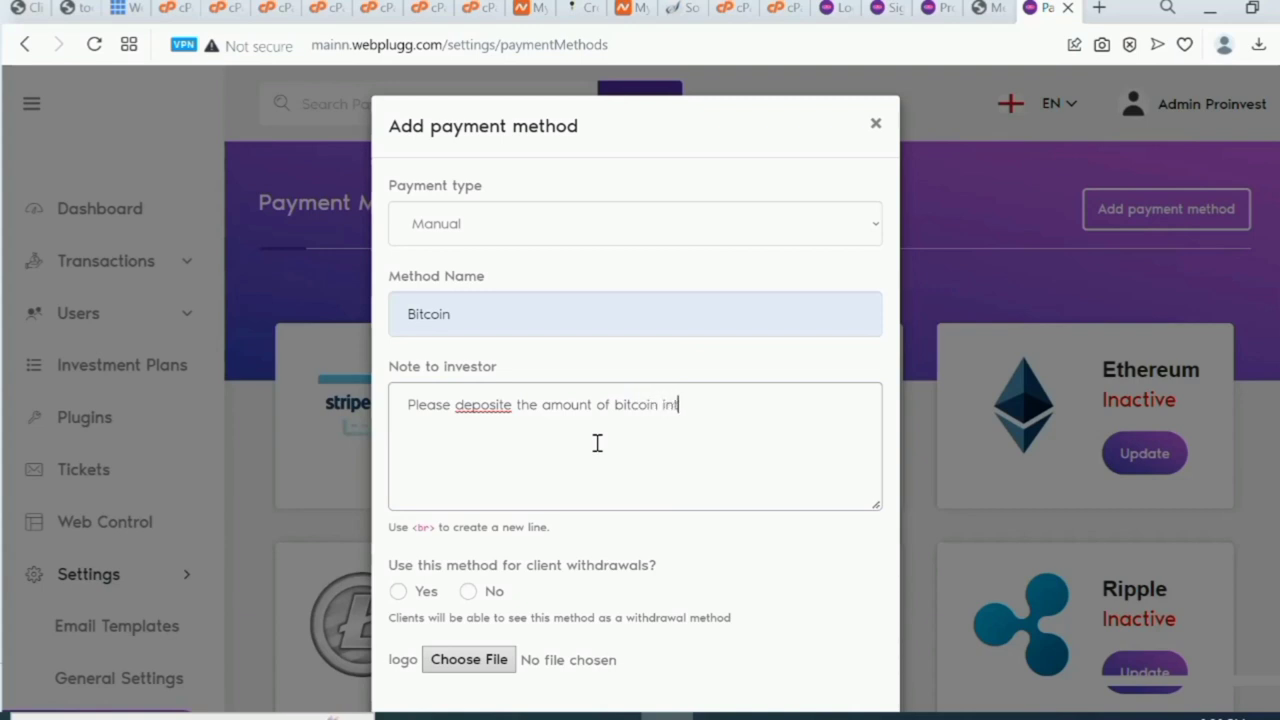
type("o the wallet addre")
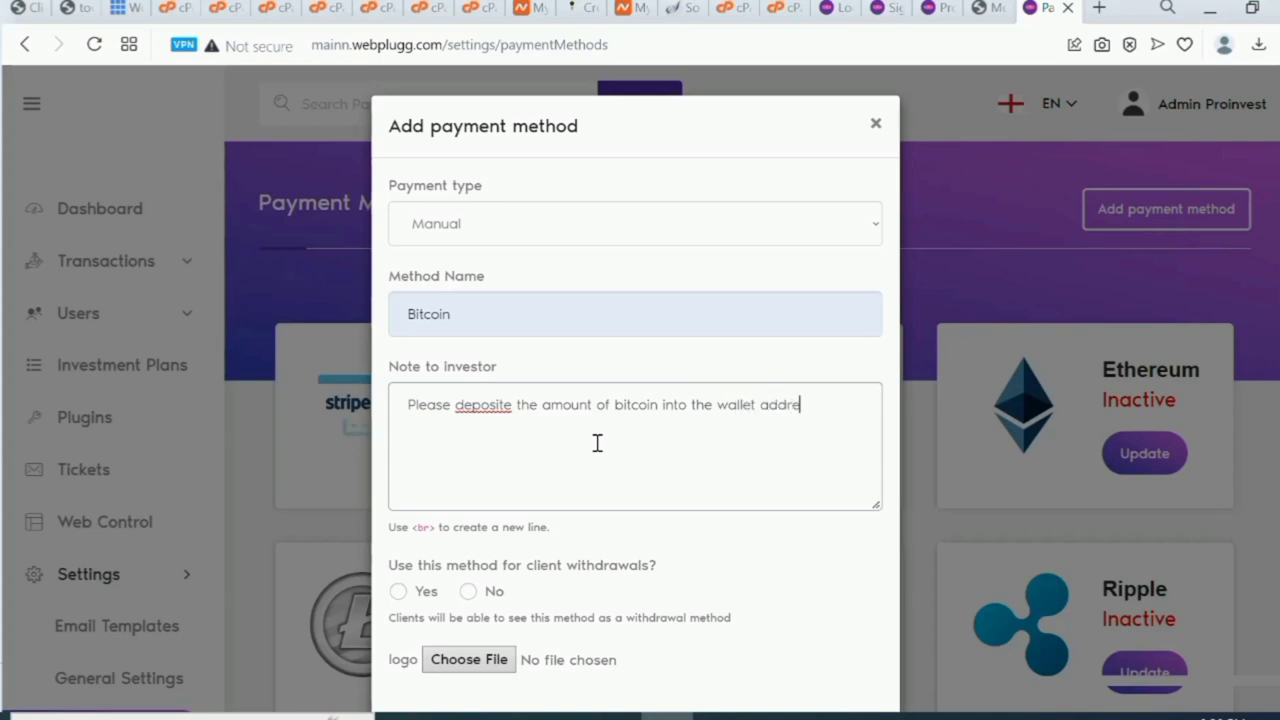
type("ss below")
type("hjk")
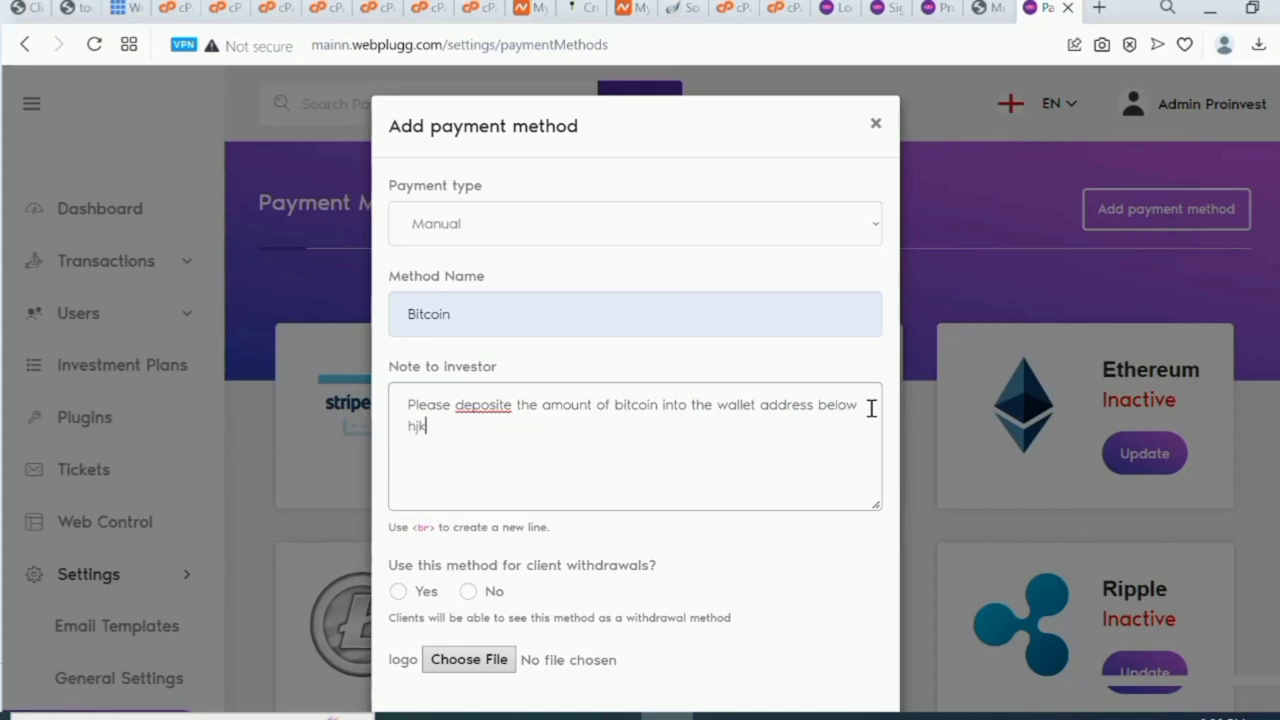
type("eijhwbfdivhfbwnjekifdbdnjkbnjkwjnkjdsbnnn")
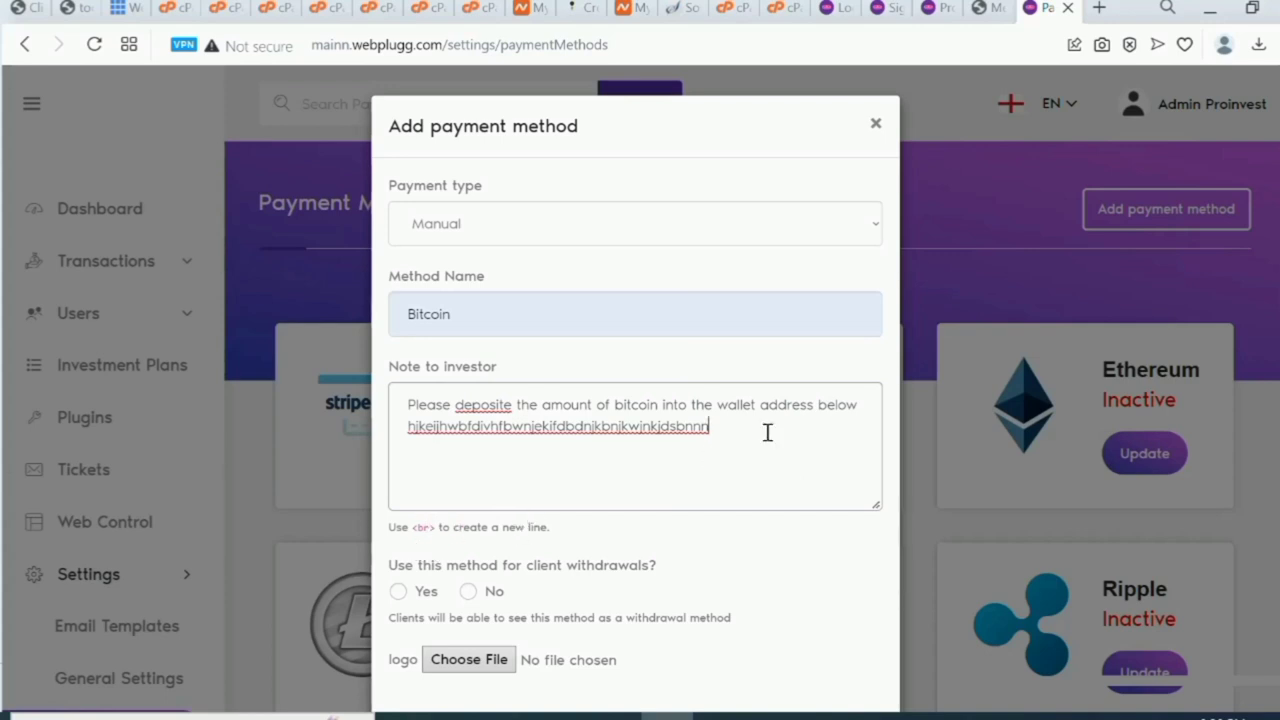
left_click(857, 405)
key("Return")
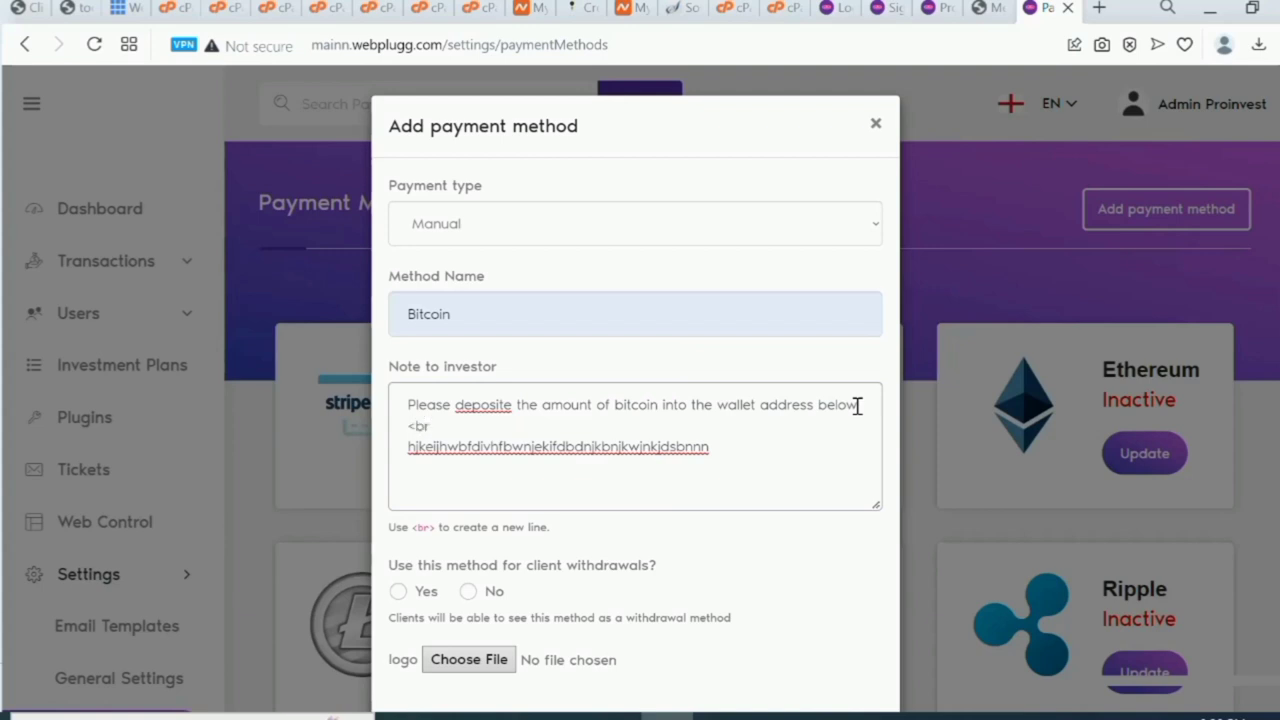
type("<br>")
left_click(399, 592)
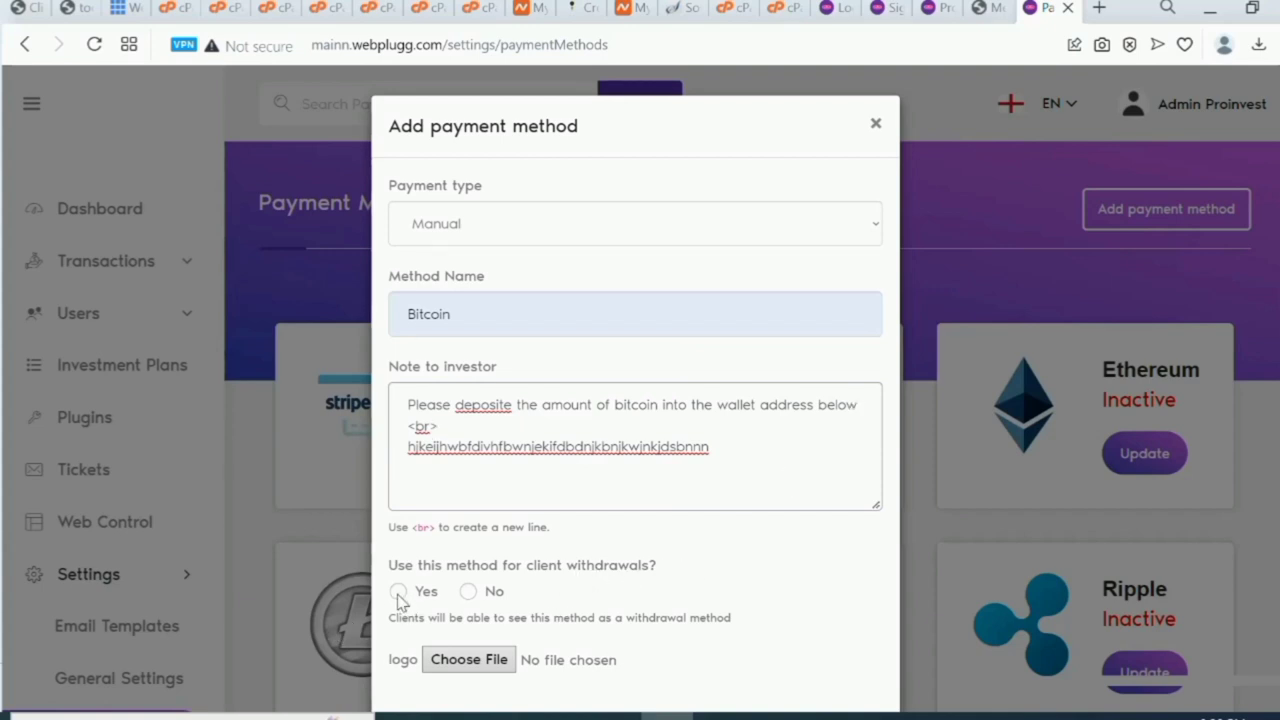
Browse all files for a logo image, then cancel the picker without choosing one.
left_click(475, 662)
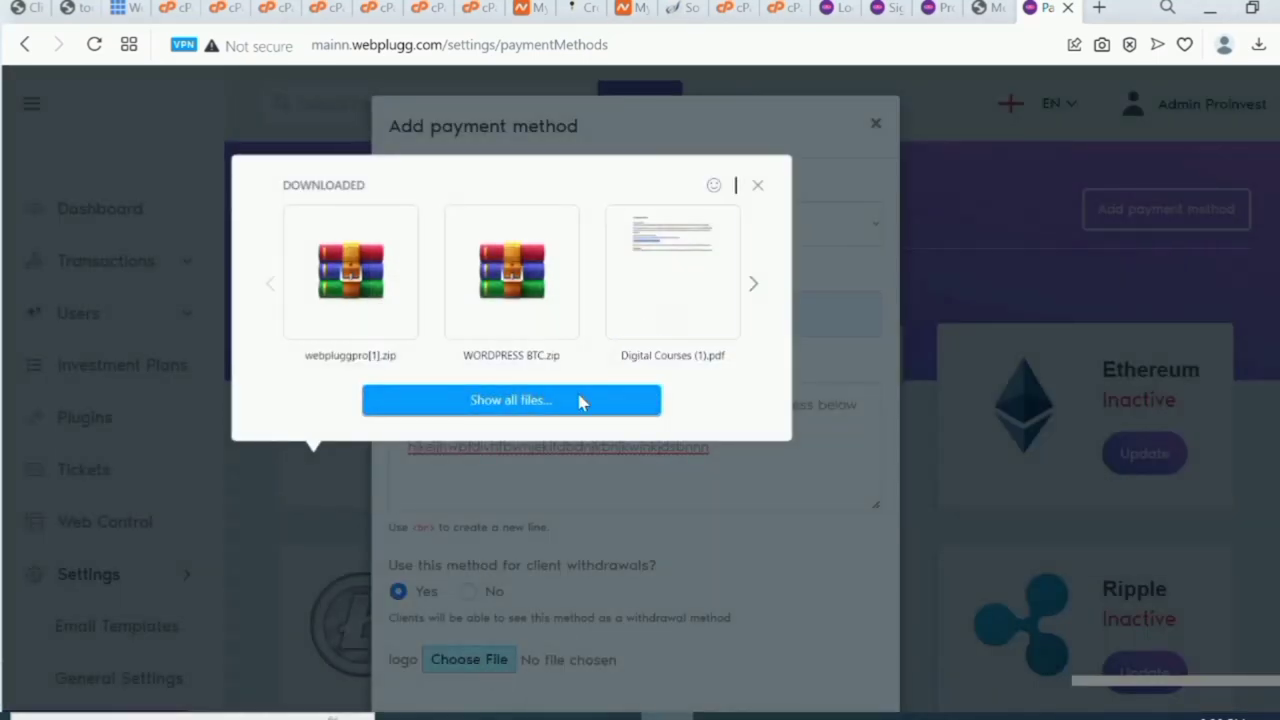
left_click(572, 401)
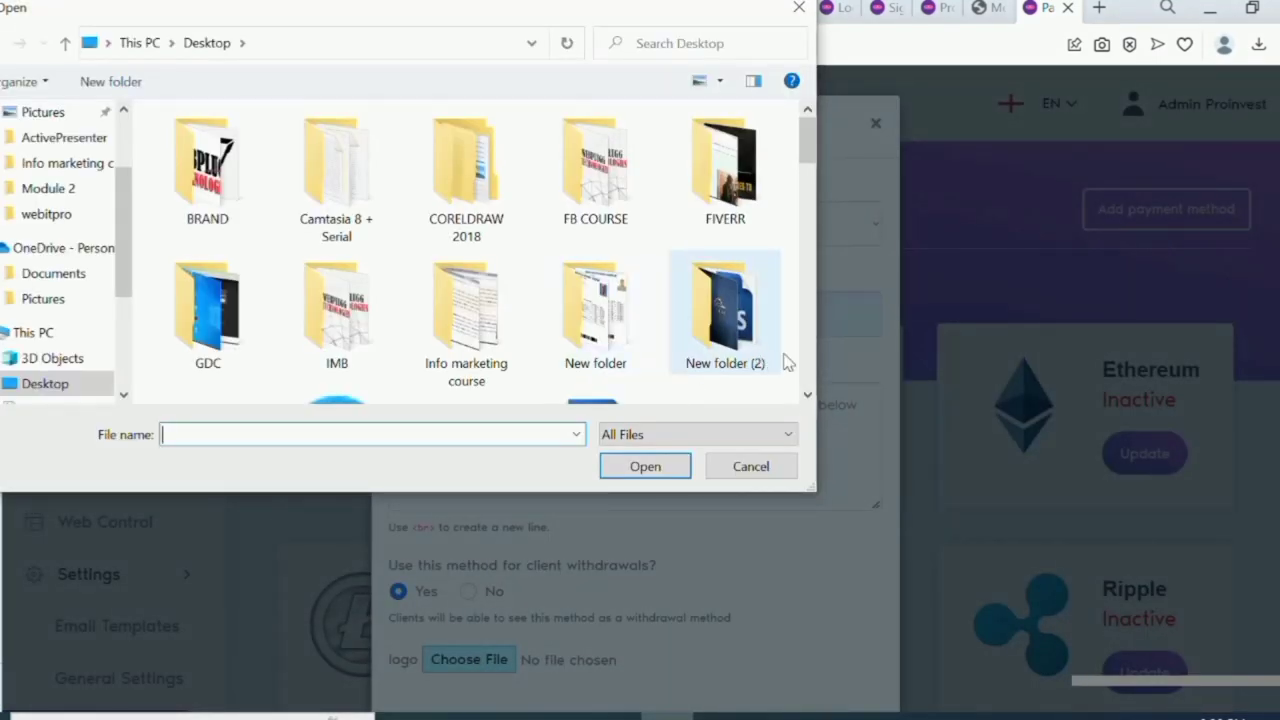
scroll(807, 370, "down", 5)
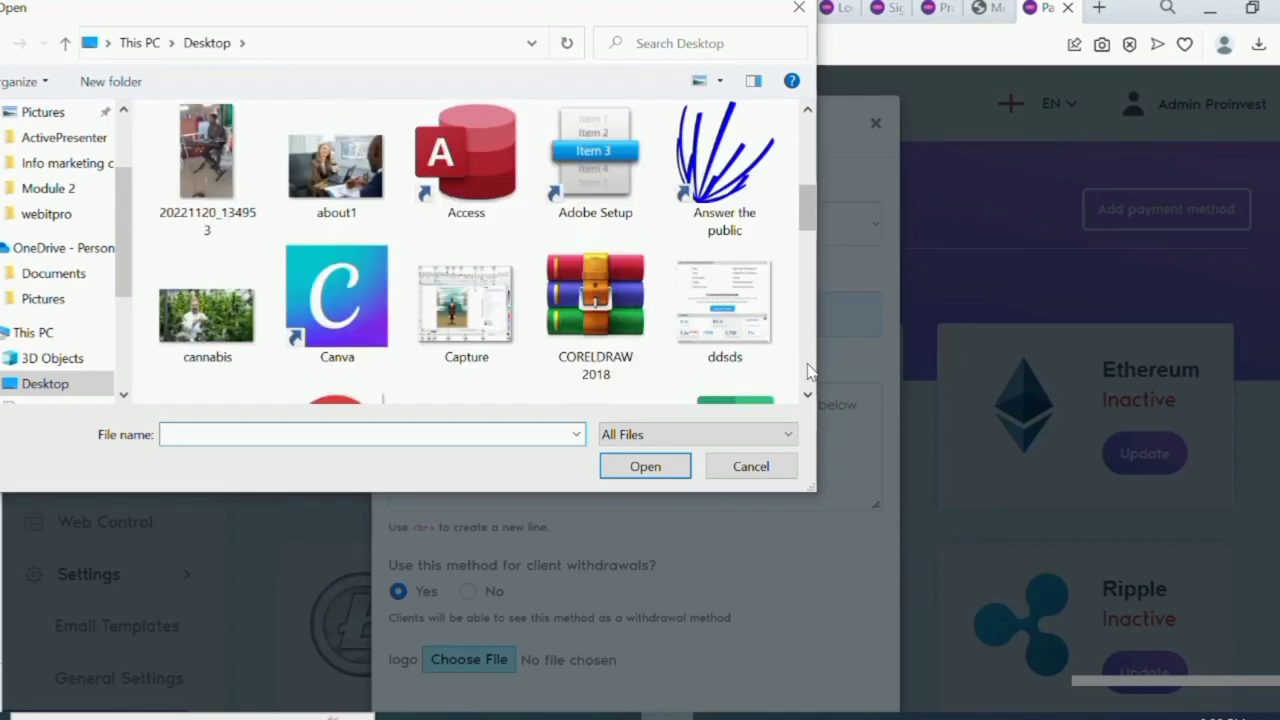
scroll(810, 372, "down", 3)
scroll(810, 371, "down", 3)
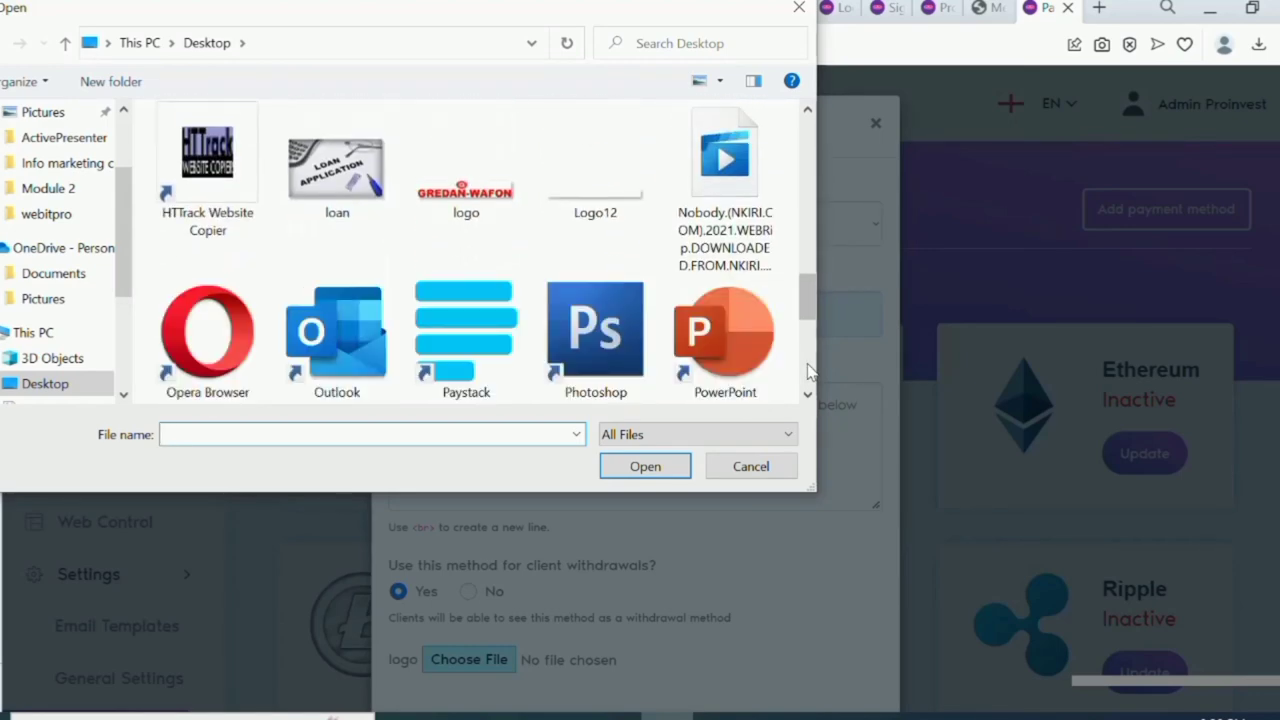
scroll(812, 378, "down", 5)
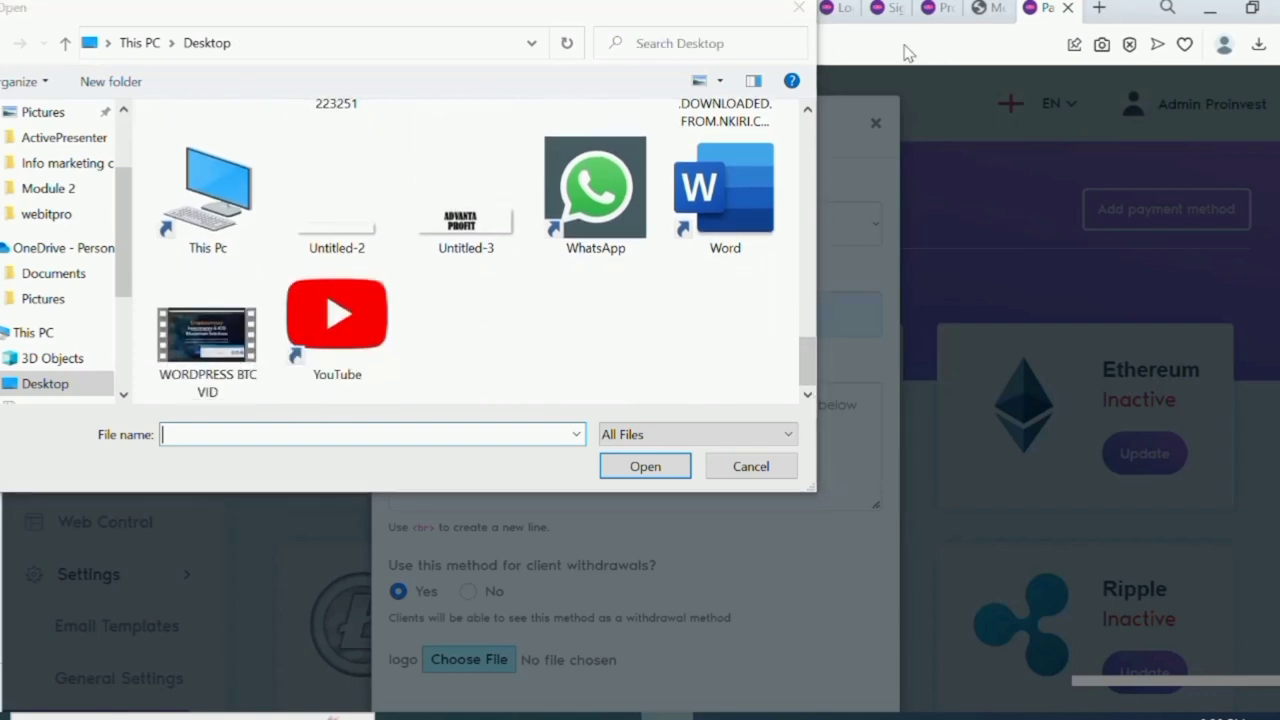
left_click(807, 20)
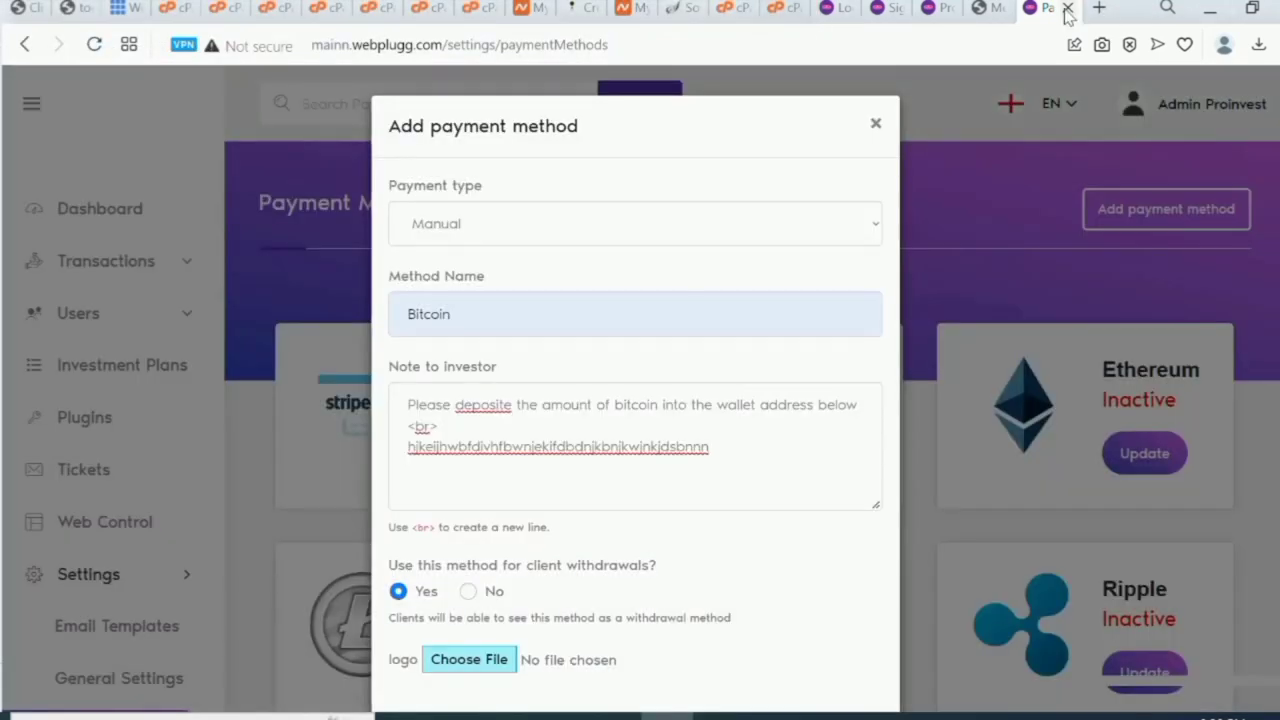
In a new tab, search Google Images for 'bitcoin logo'.
left_click(1098, 9)
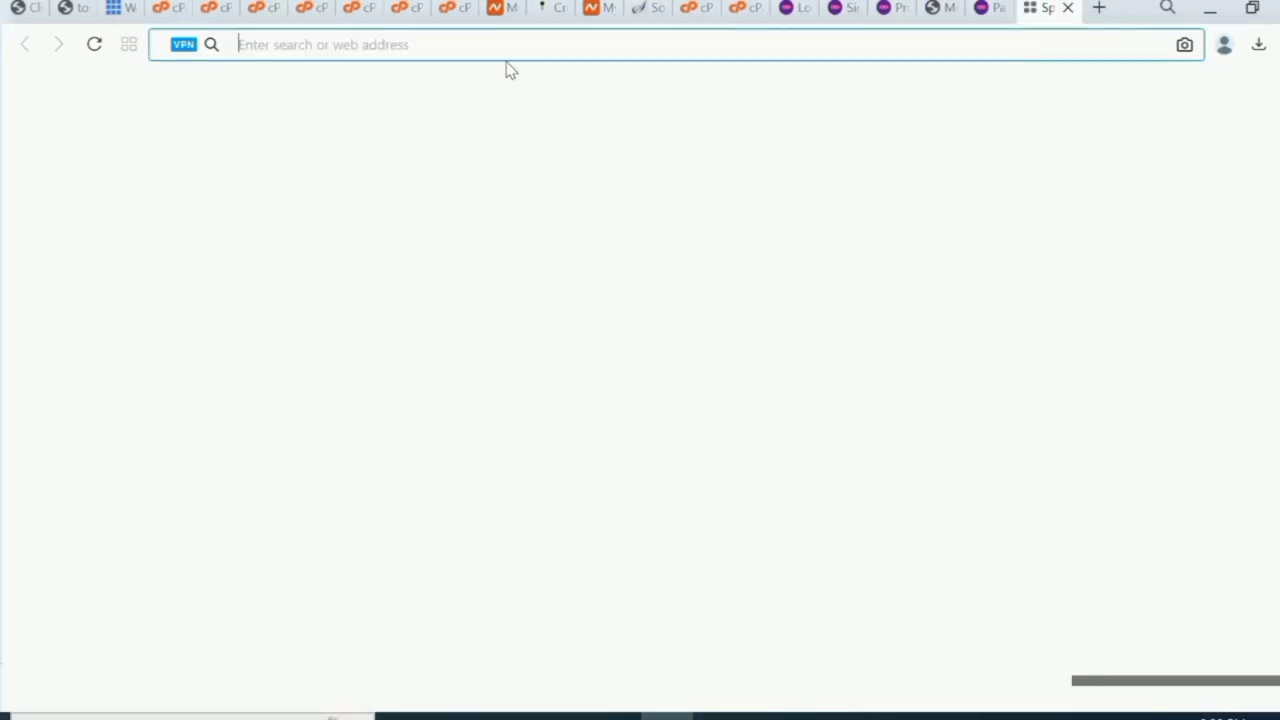
type("bit")
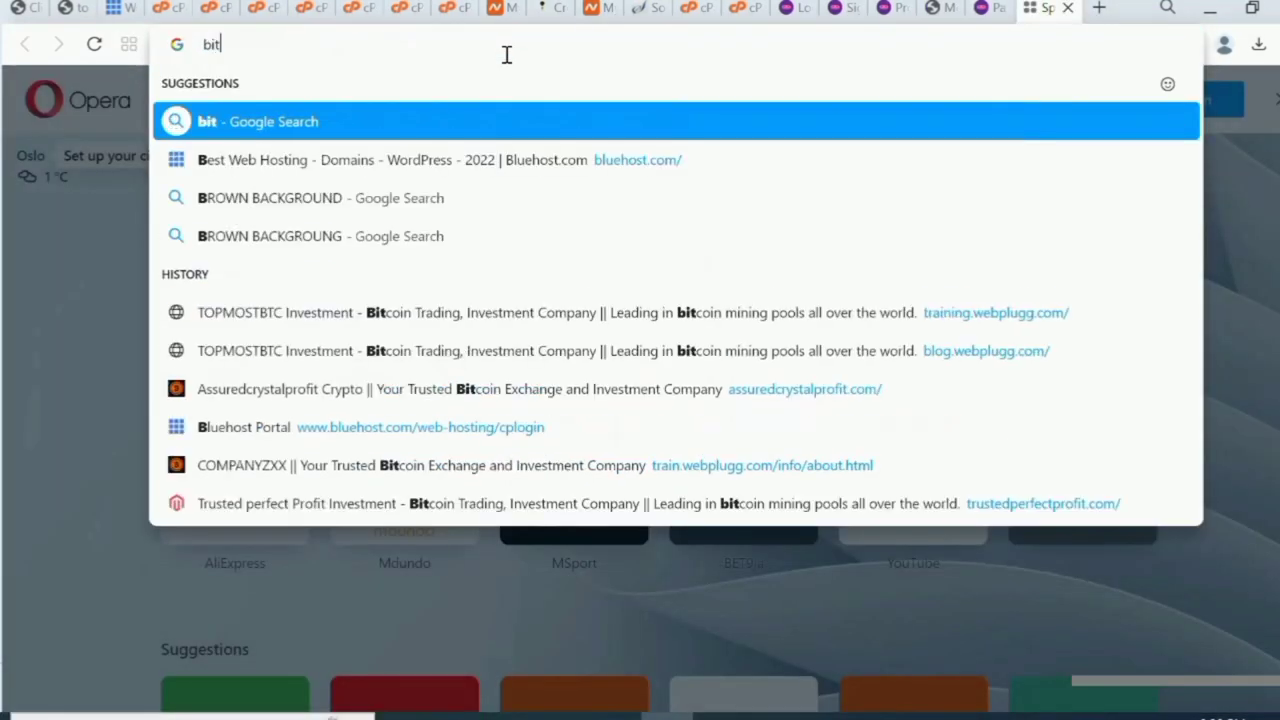
type("coin")
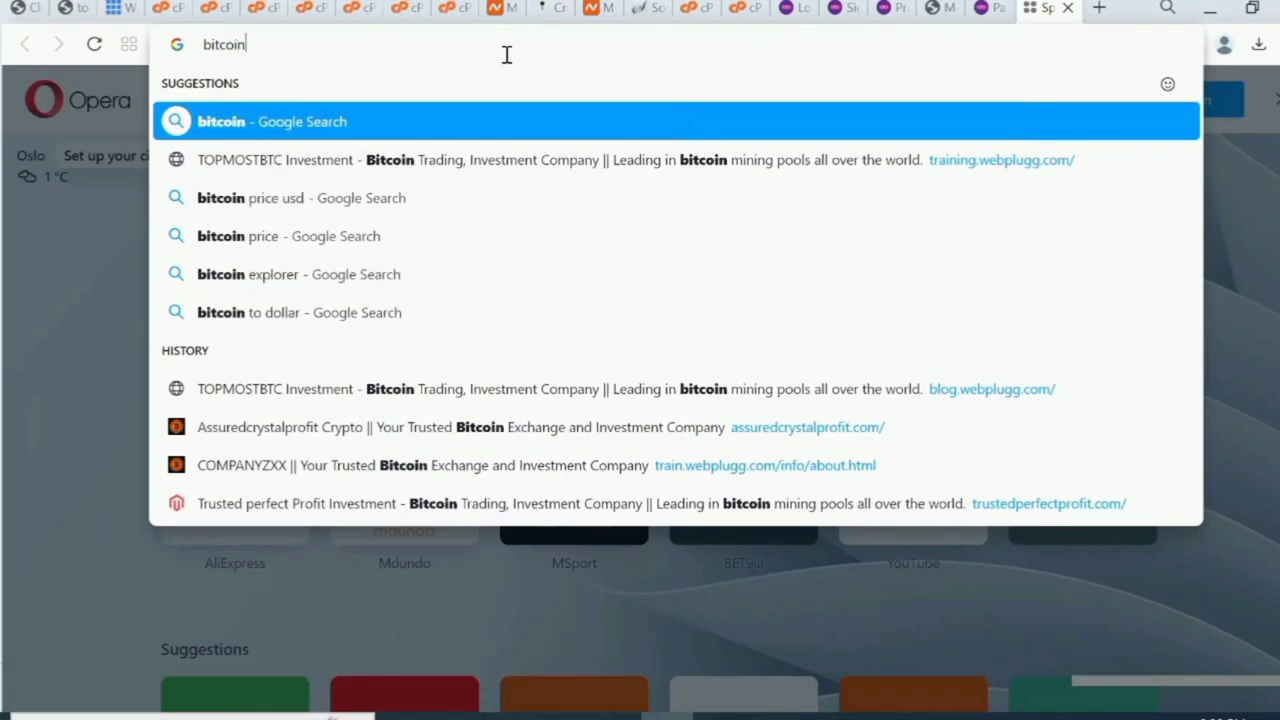
type(" logo")
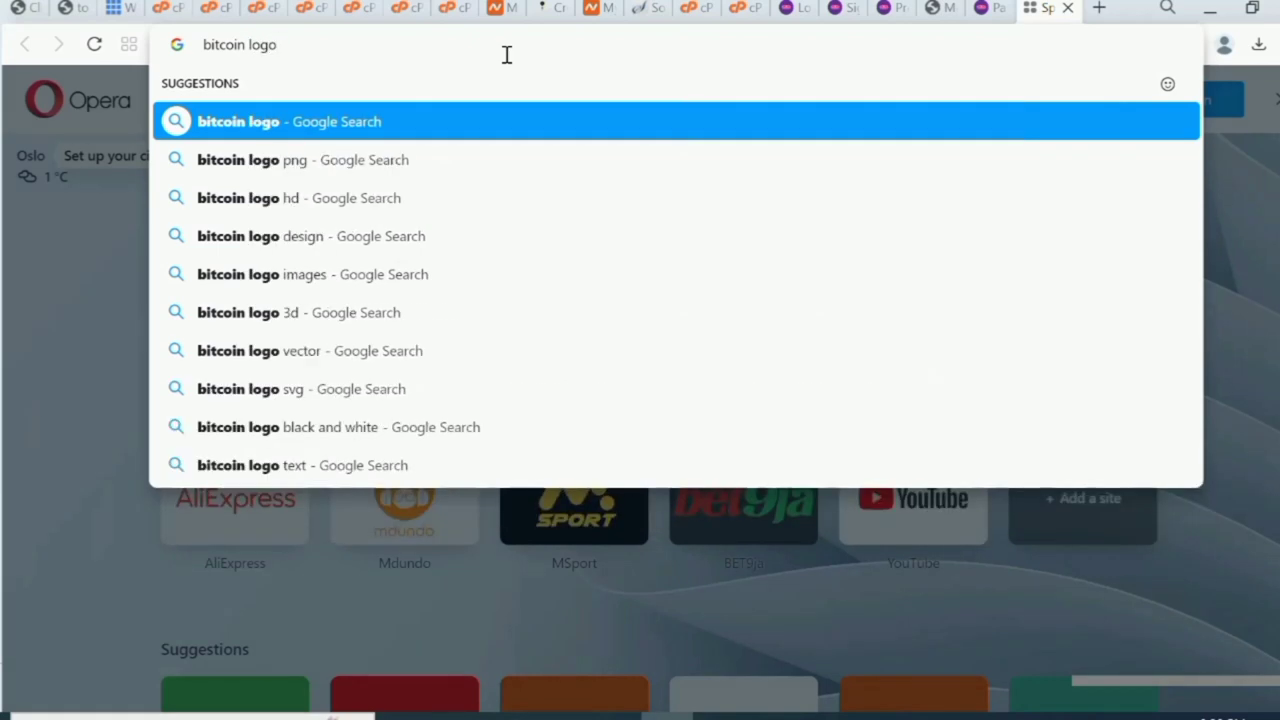
key("Return")
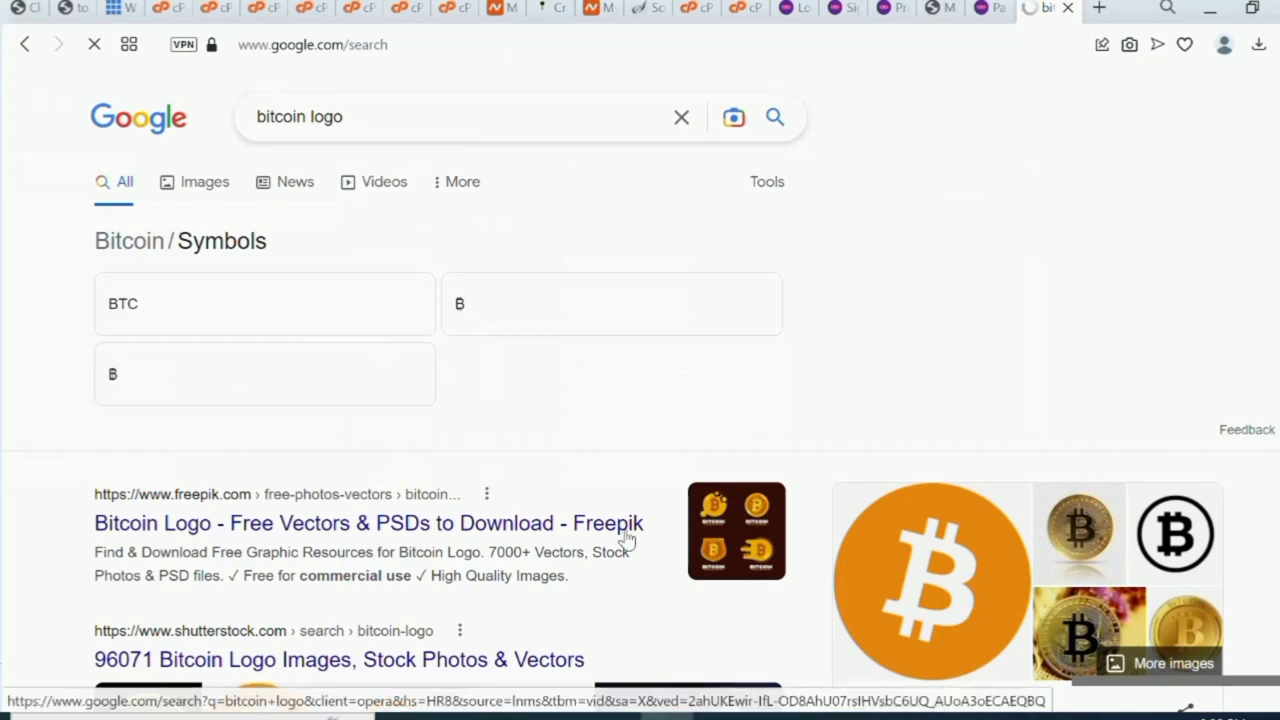
left_click(193, 187)
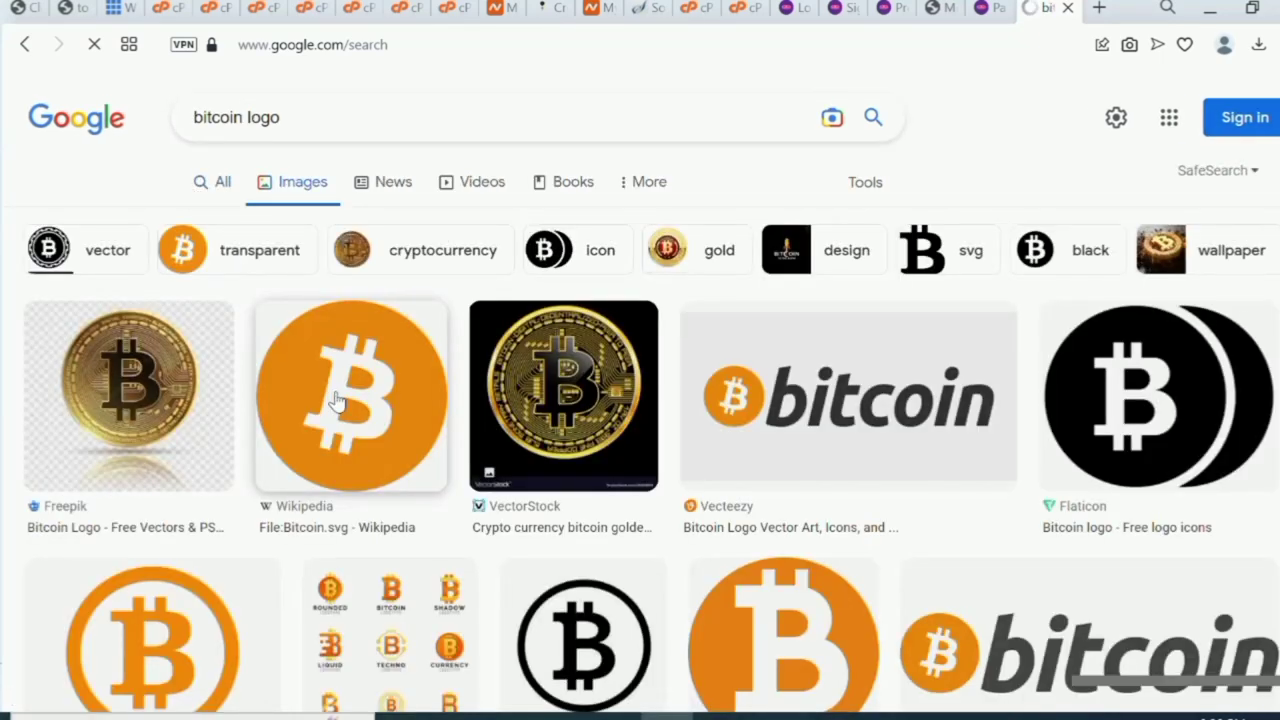
Save the orange Wikipedia Bitcoin logo as download (3).png and return to the admin tab.
right_click(337, 400)
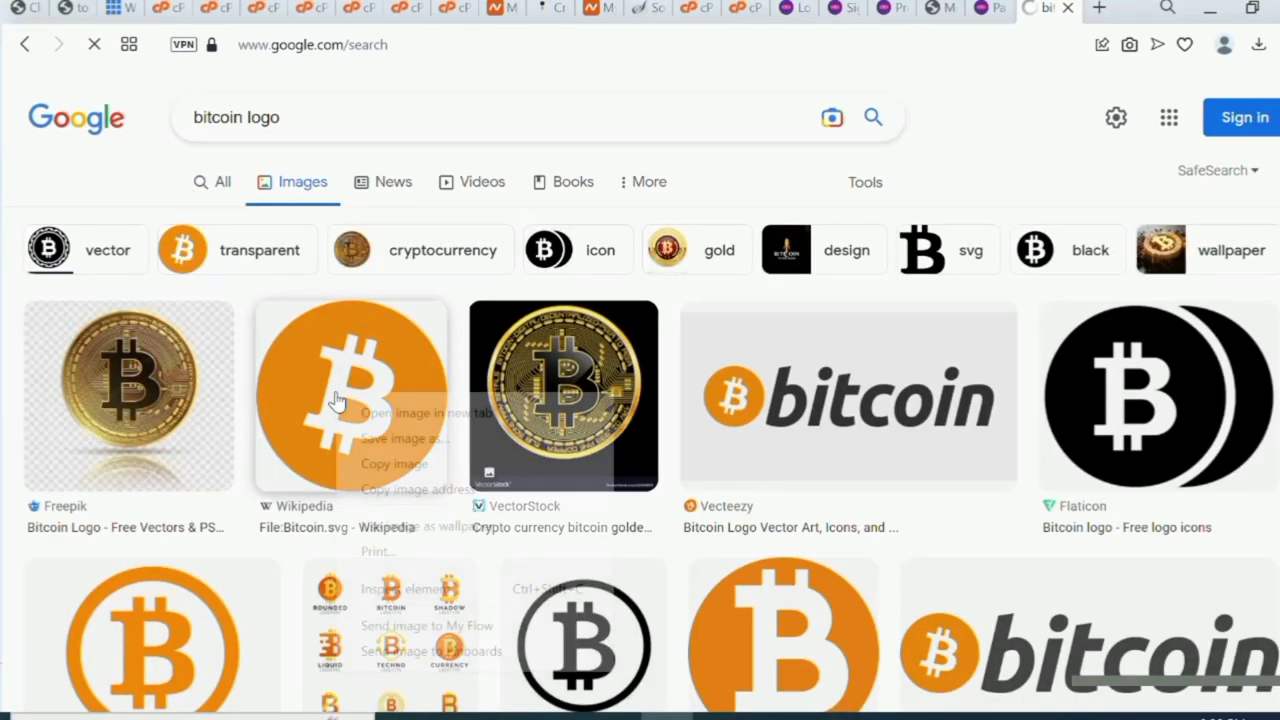
left_click(425, 440)
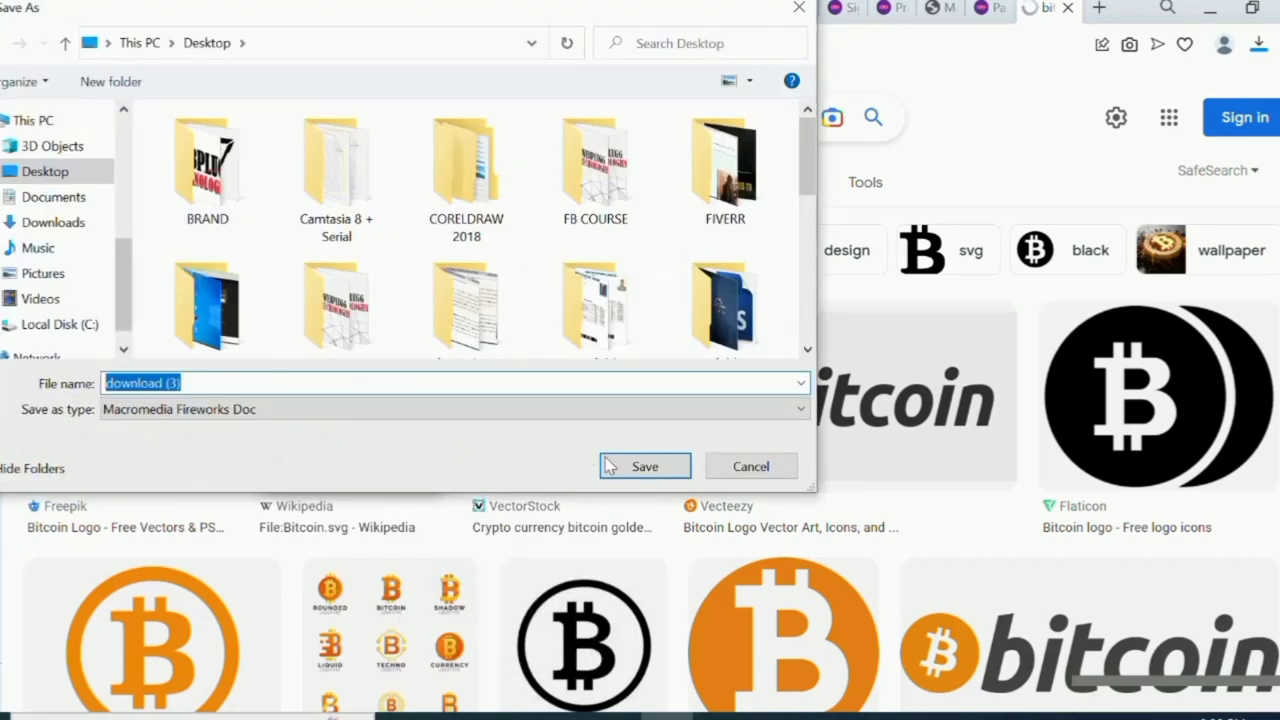
left_click(609, 465)
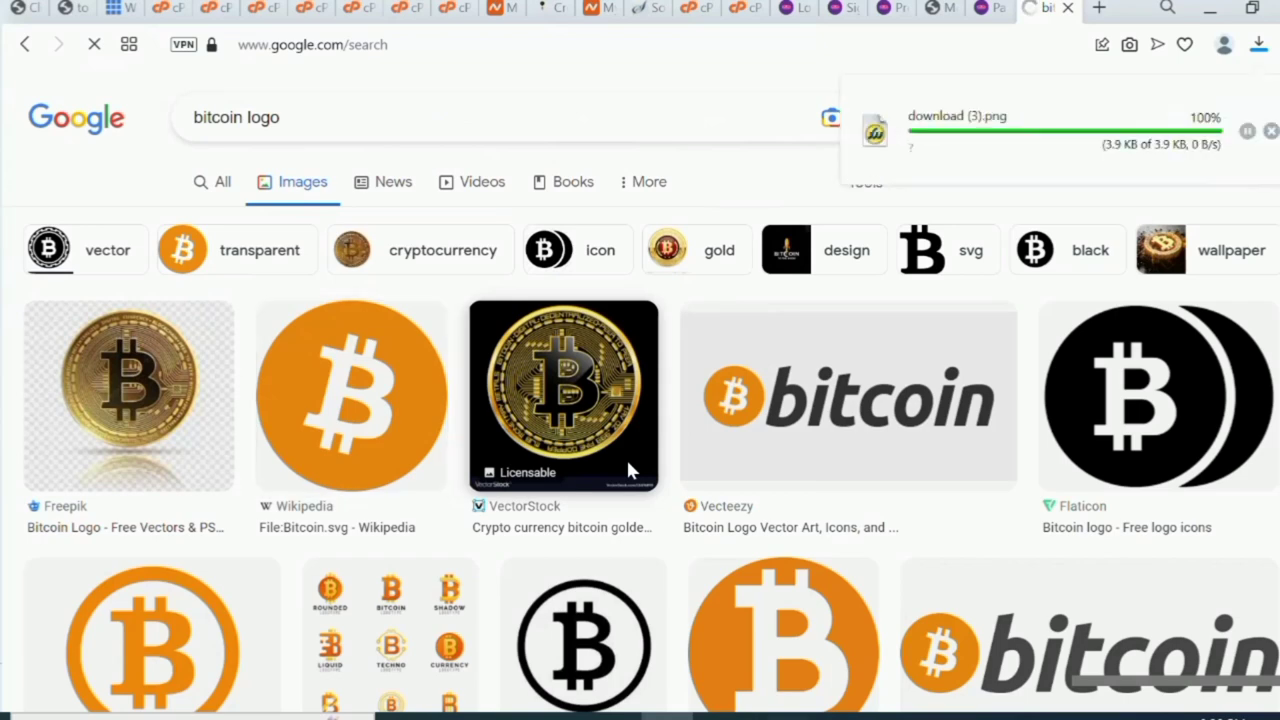
left_click(988, 10)
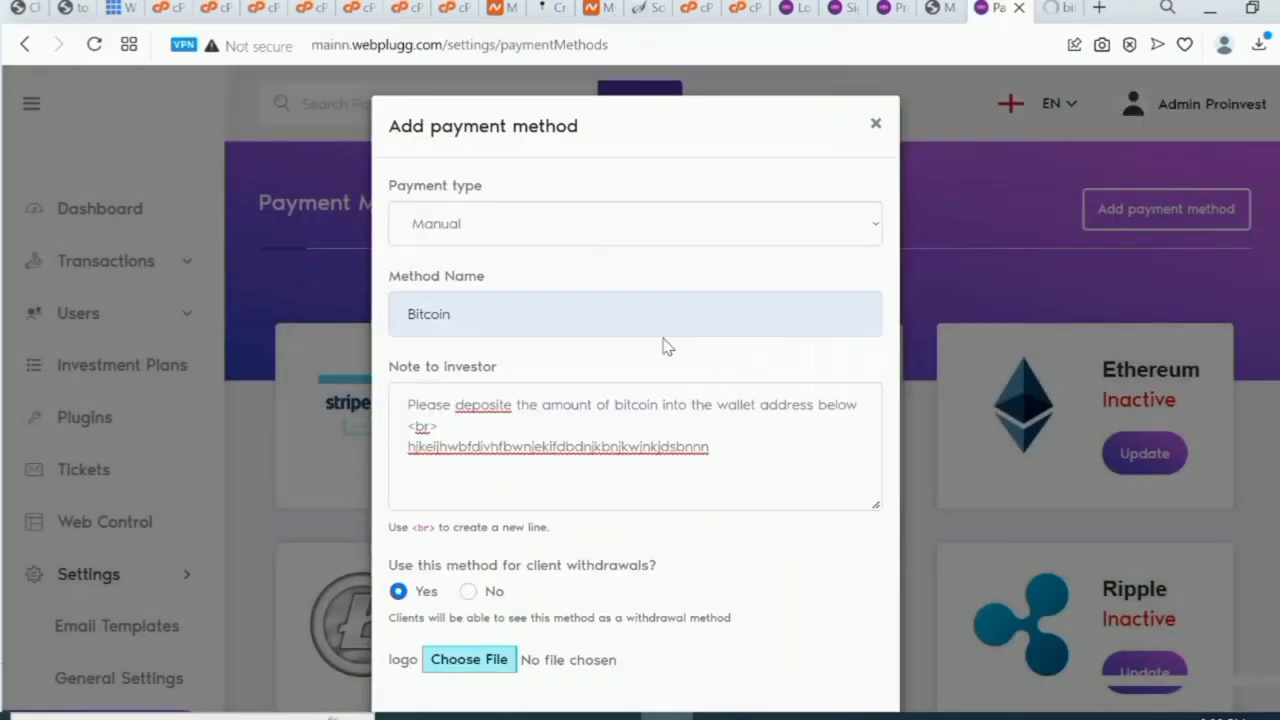
Attach download (3).png as the Bitcoin logo and save the payment method.
left_click(480, 660)
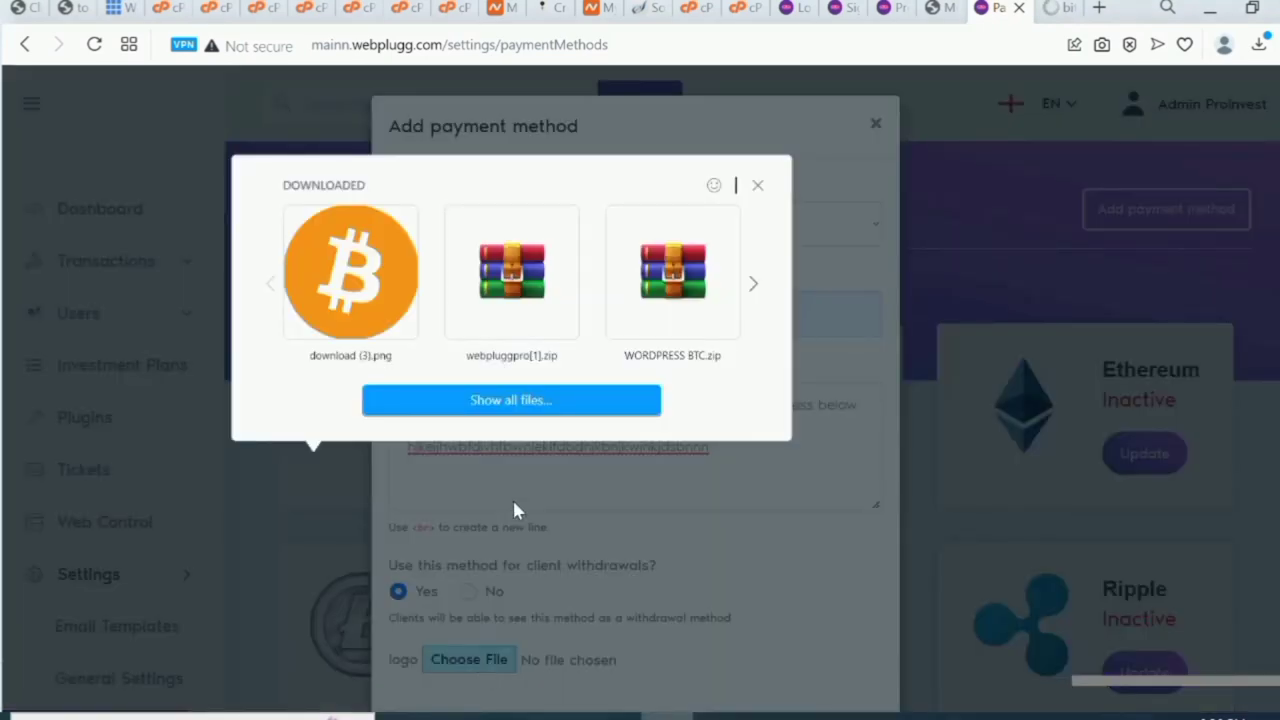
left_click(350, 272)
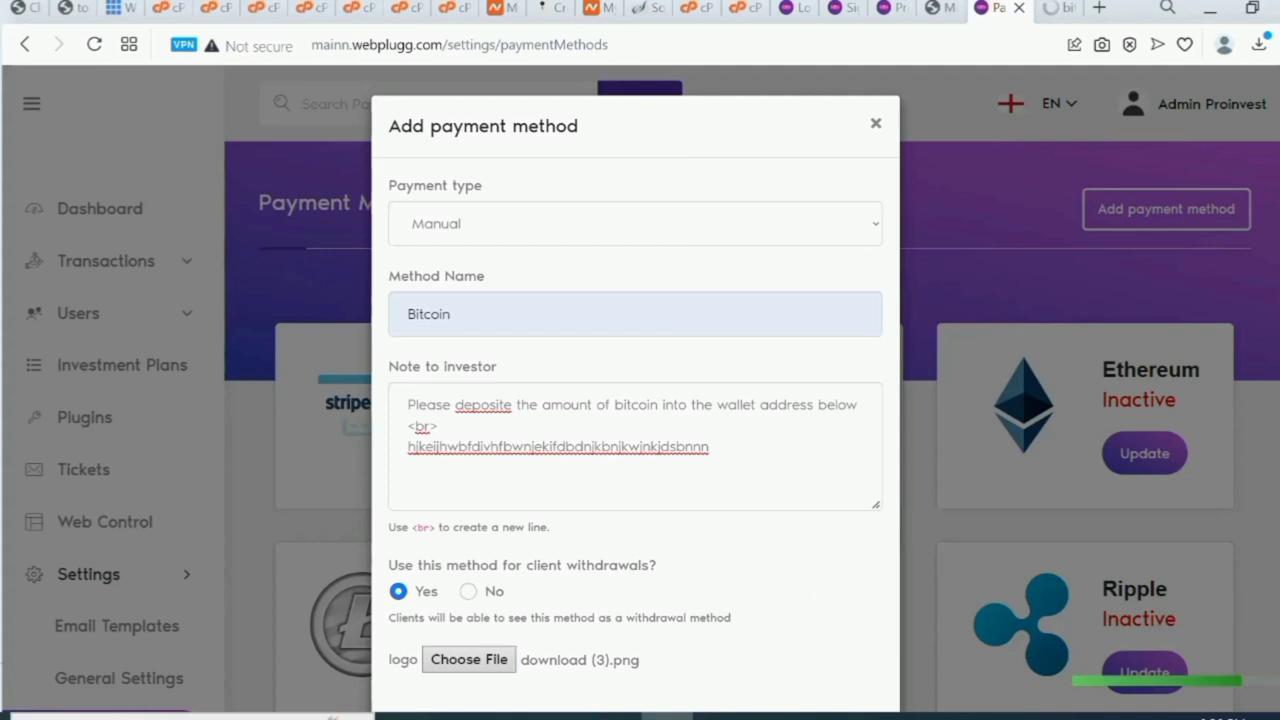
scroll(1080, 680, "down", 2)
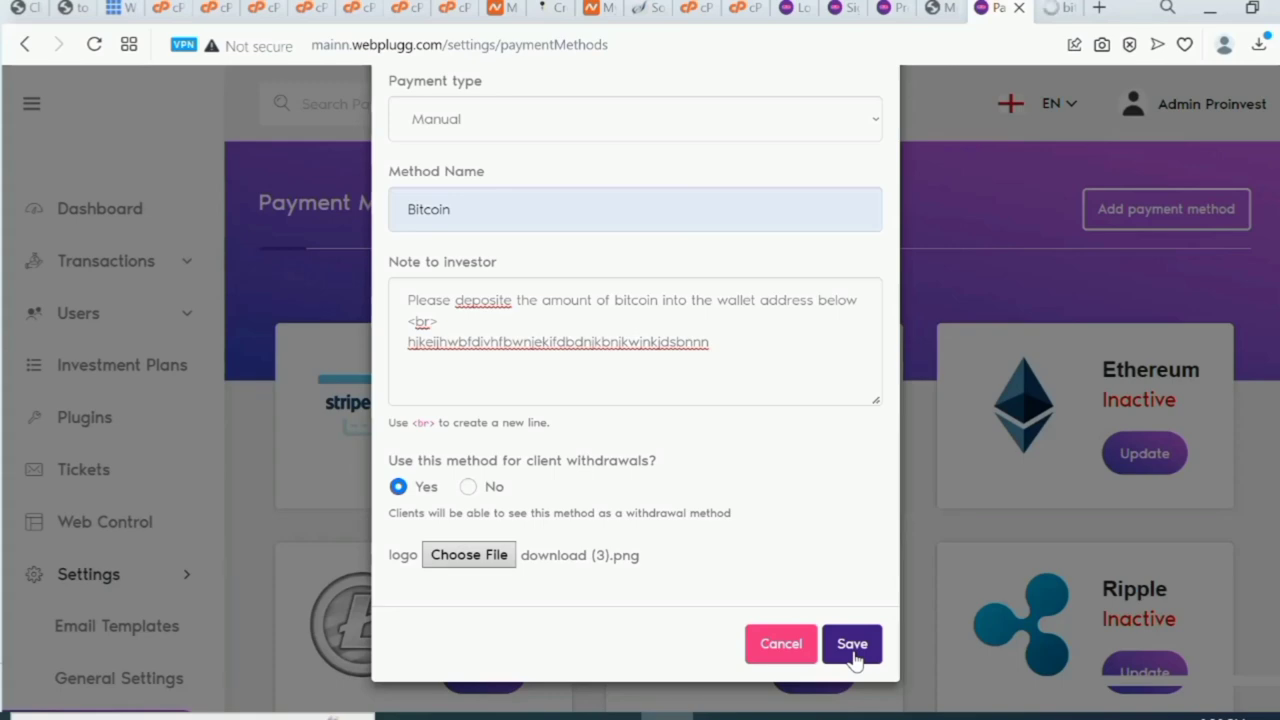
left_click(852, 645)
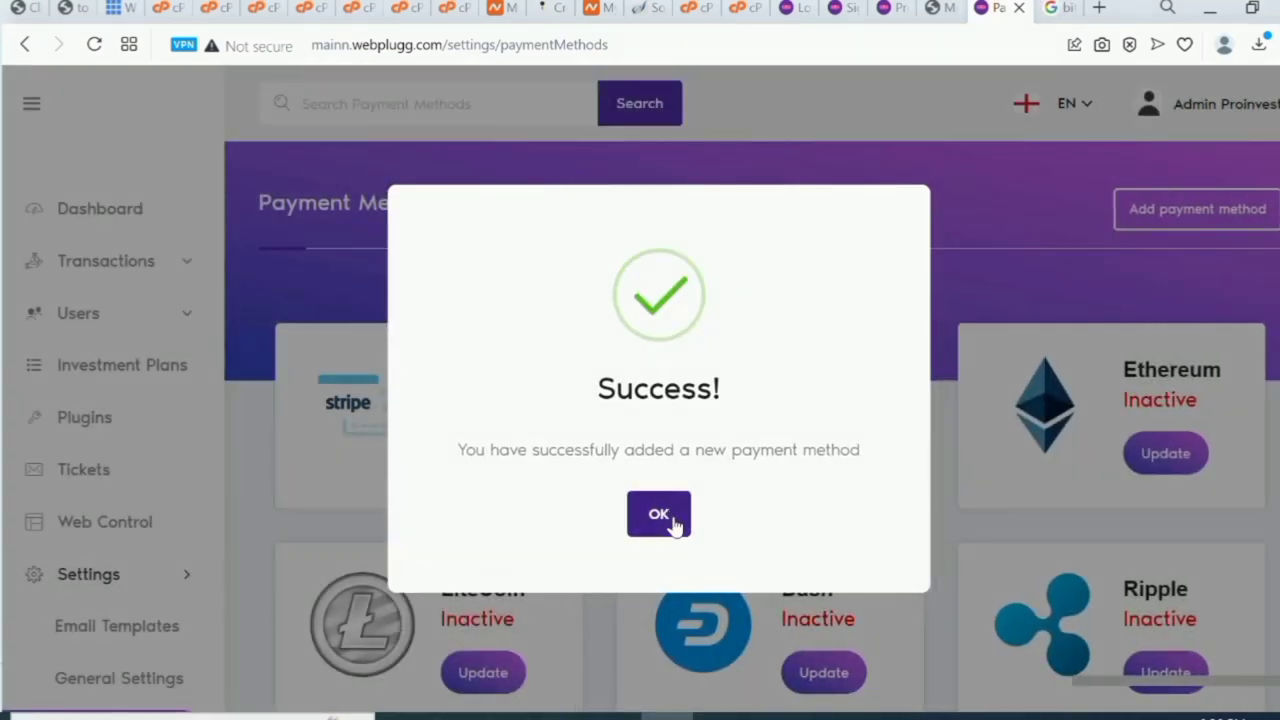
left_click(659, 514)
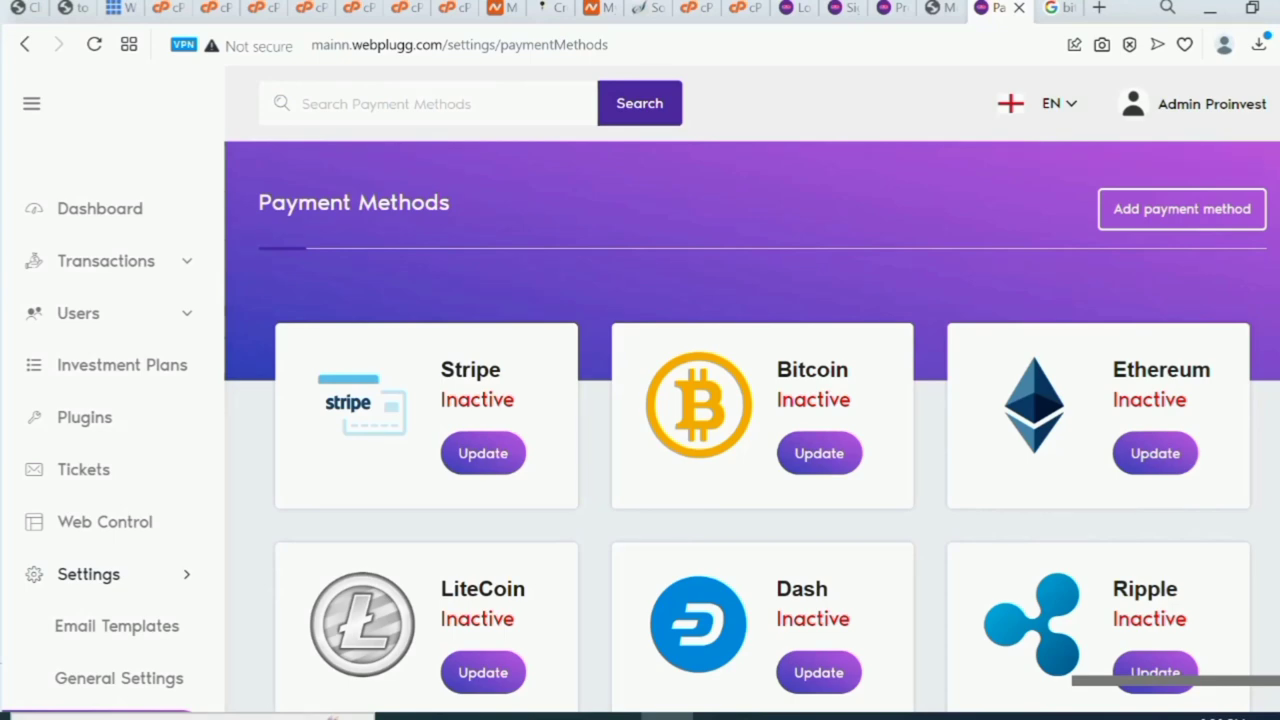
On page 2 of the payment methods, start adding another payment method.
scroll(750, 430, "down", 4)
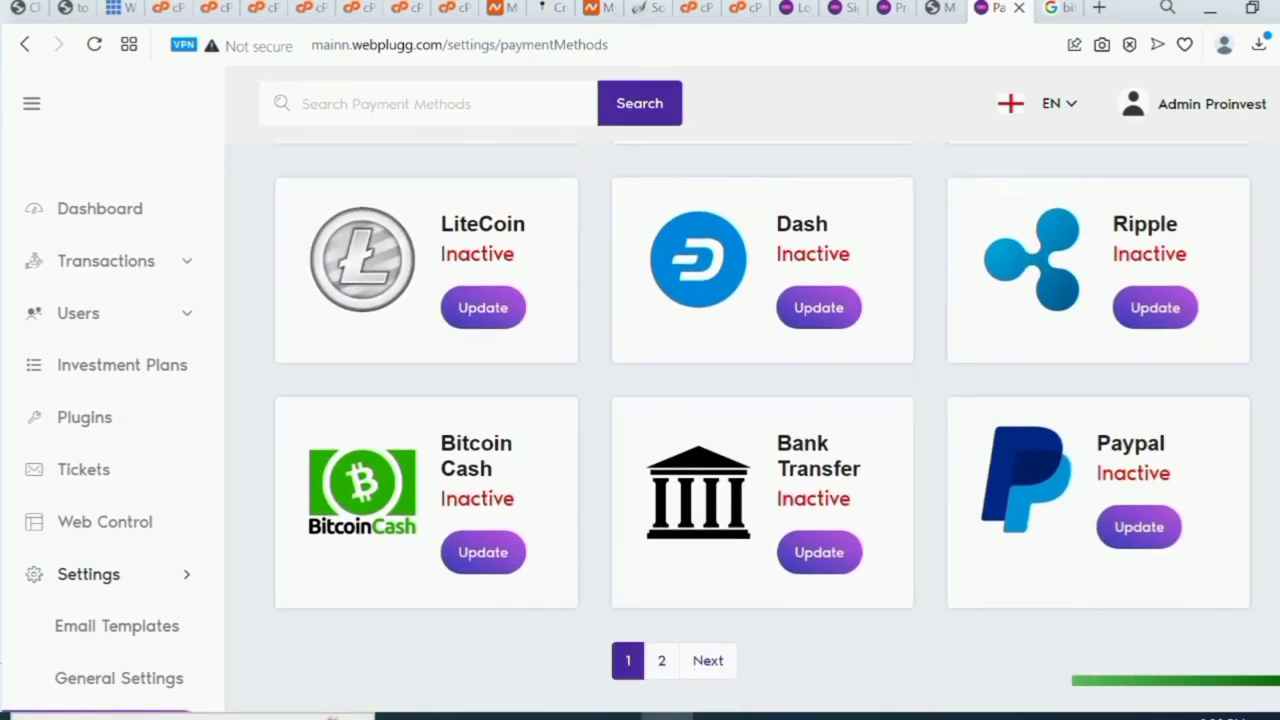
scroll(897, 640, "down", 1)
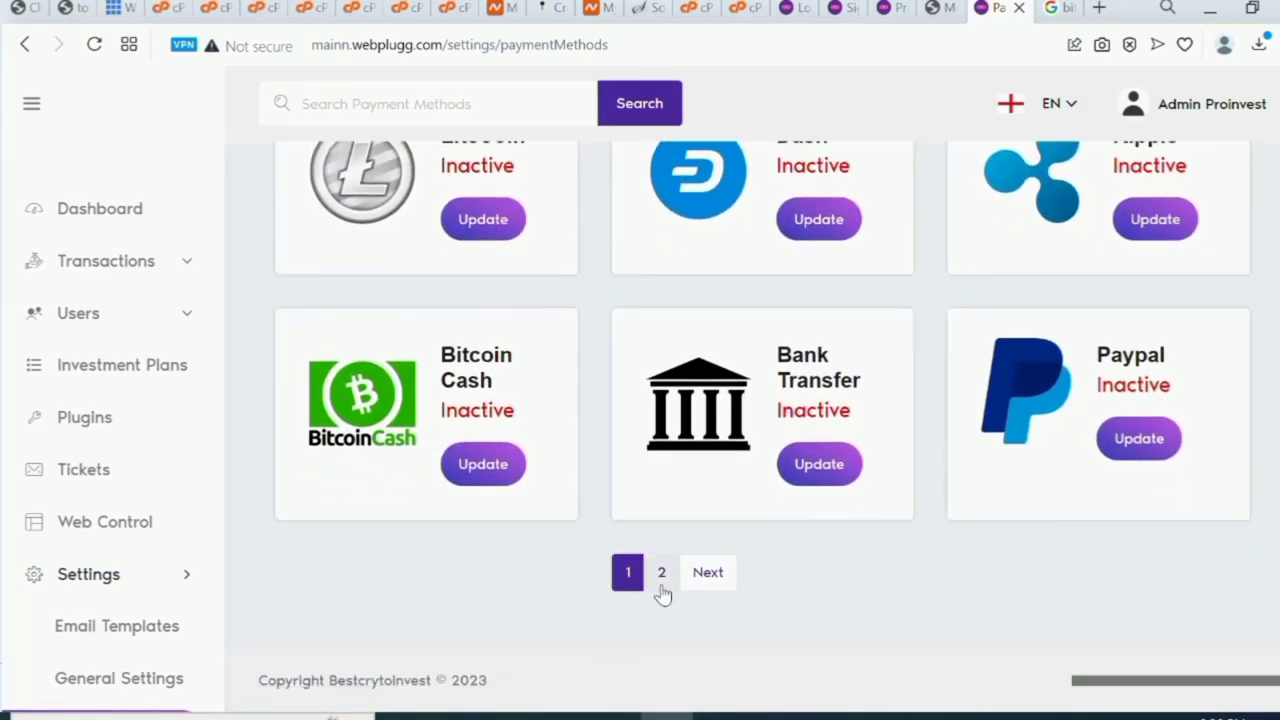
left_click(661, 578)
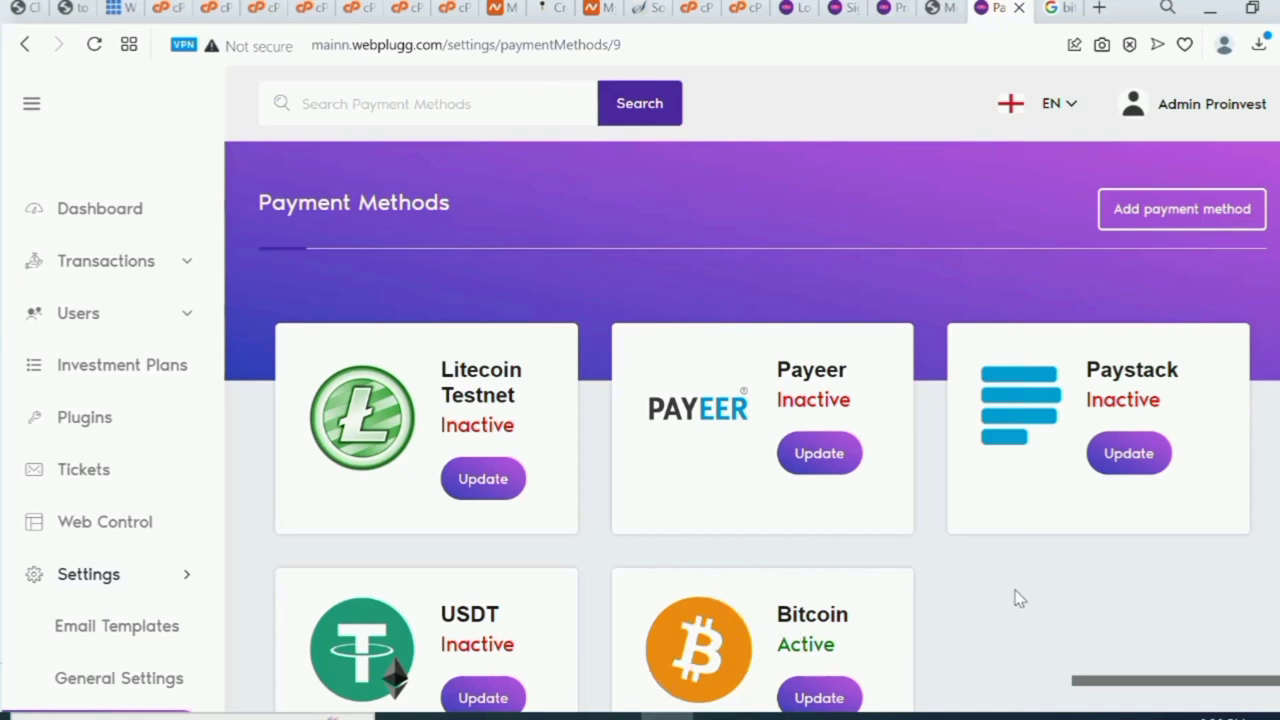
left_click(1224, 226)
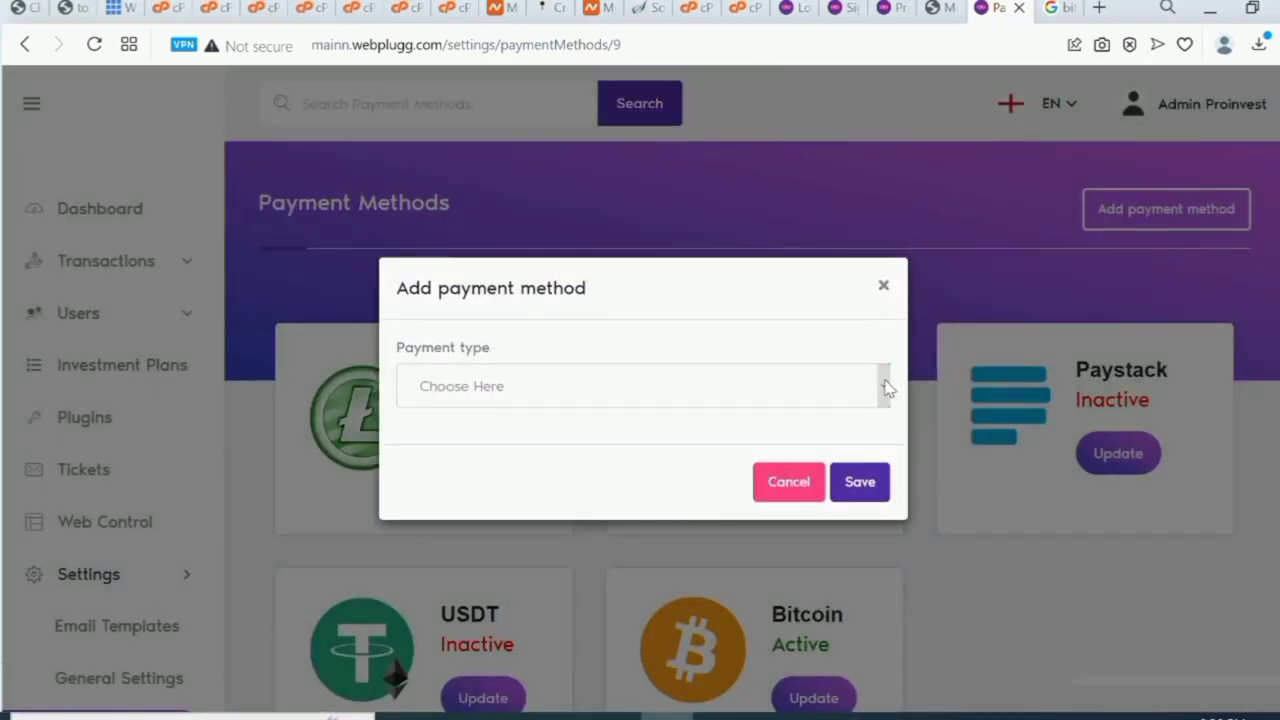
Set the payment type to Manual and the method name to Ethereum.
left_click(883, 388)
left_click(778, 441)
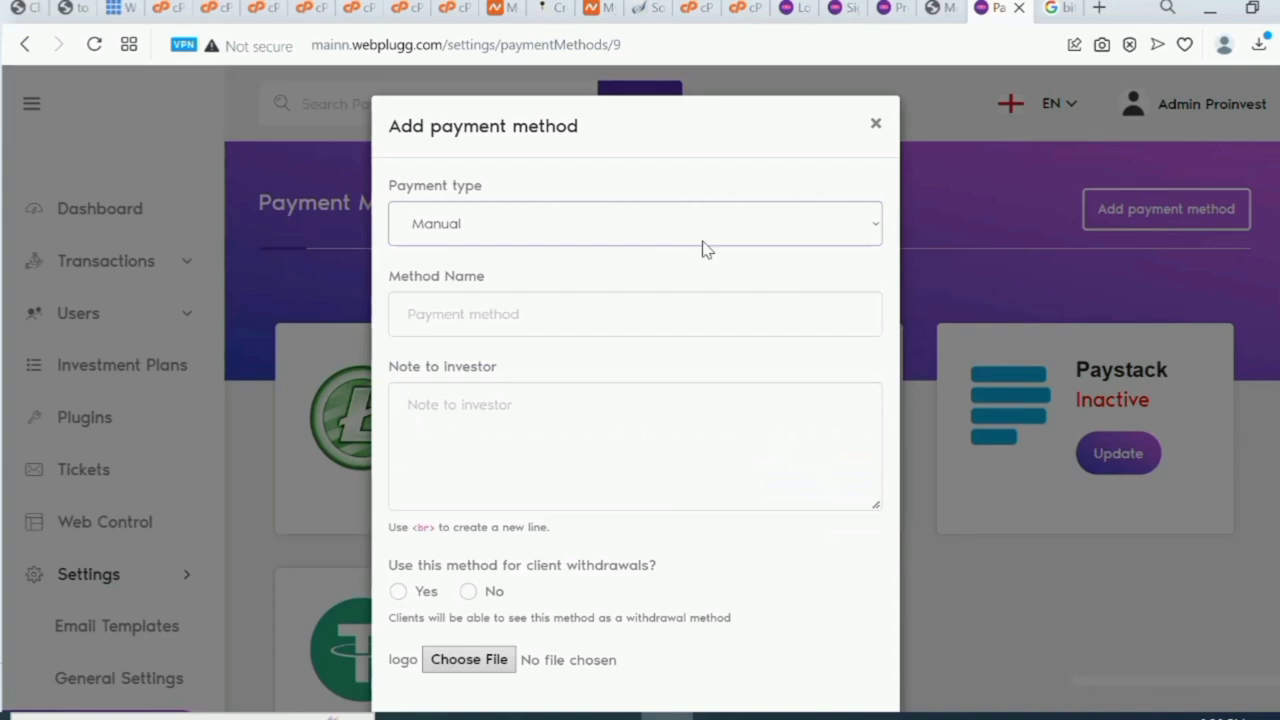
left_click(702, 305)
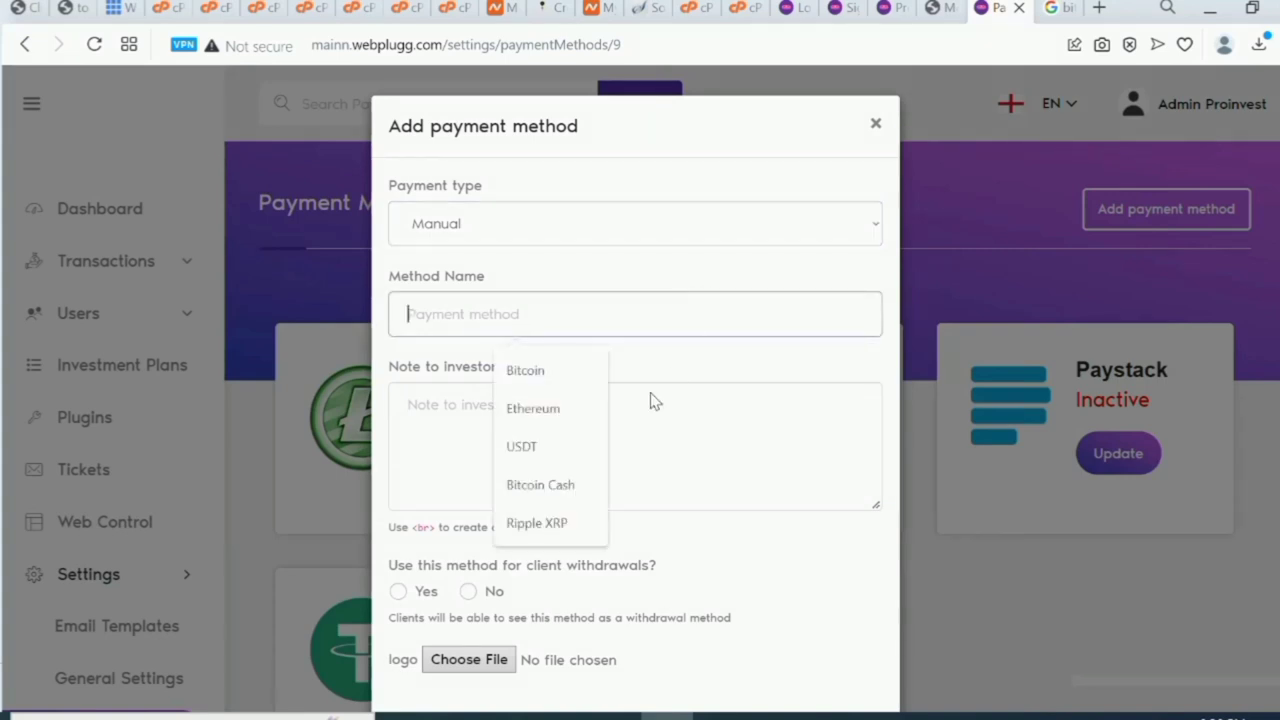
left_click(576, 416)
Write a deposit note giving the wallet address, and allow client withdrawals.
left_click(575, 417)
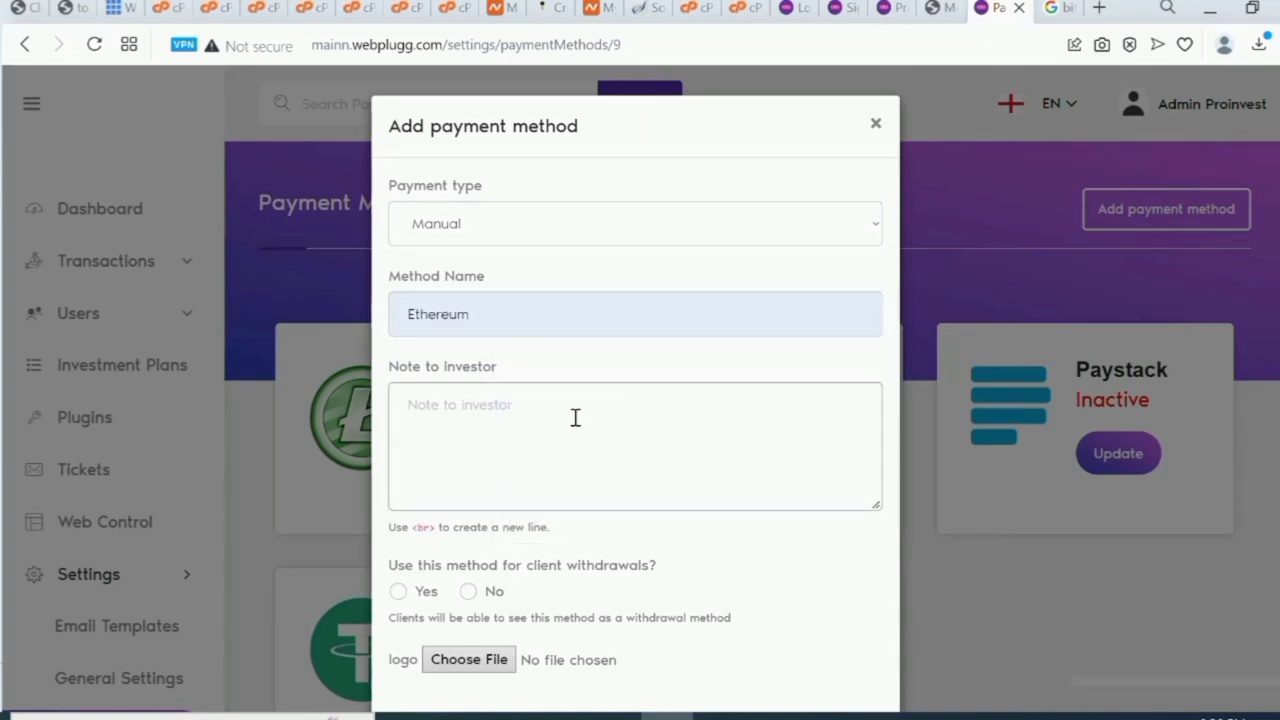
type("P")
type("lease deposite the amount of ether")
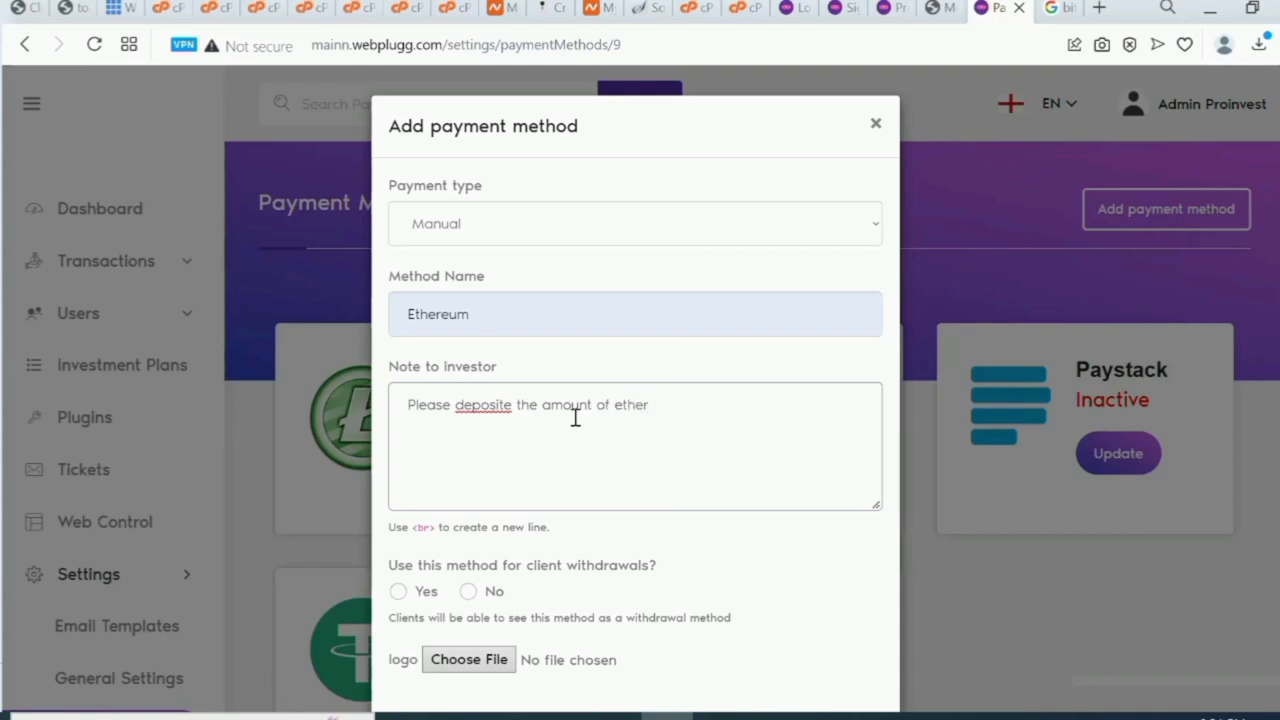
type("um")
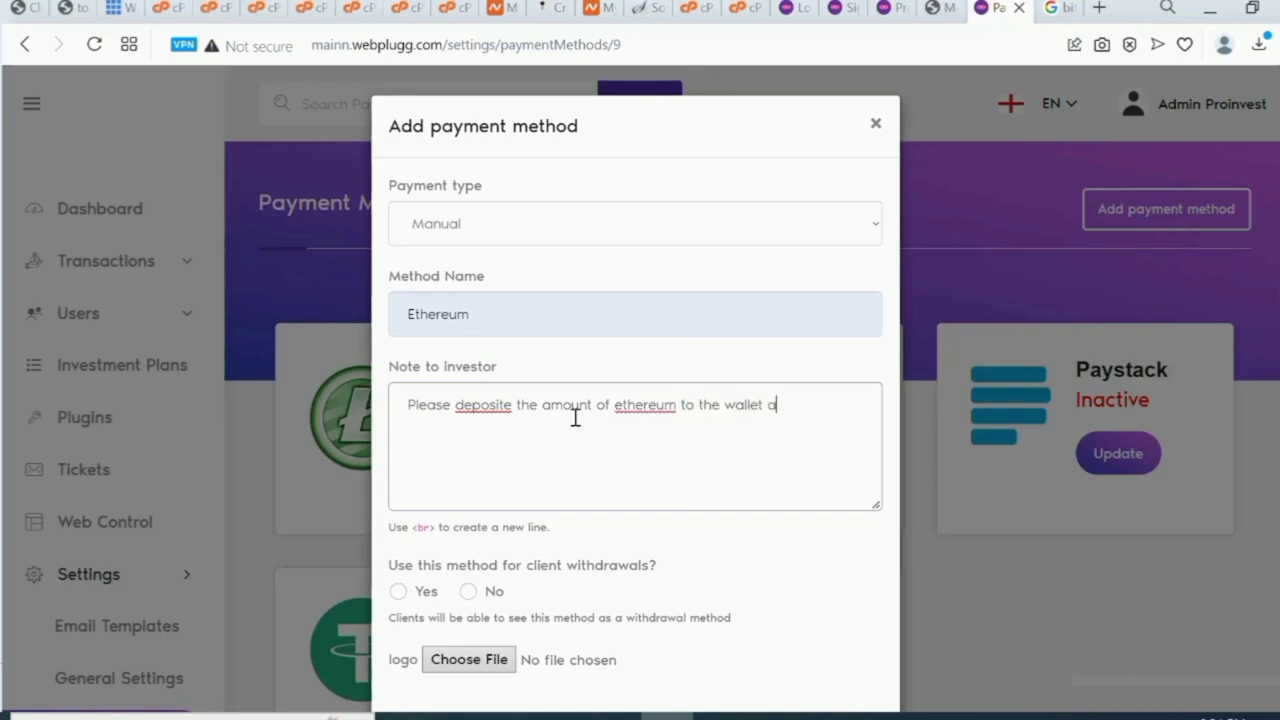
type("to the wallet address")
type("kkejwfkjngfjfwkdfjknskdnsfdkfnmsksm")
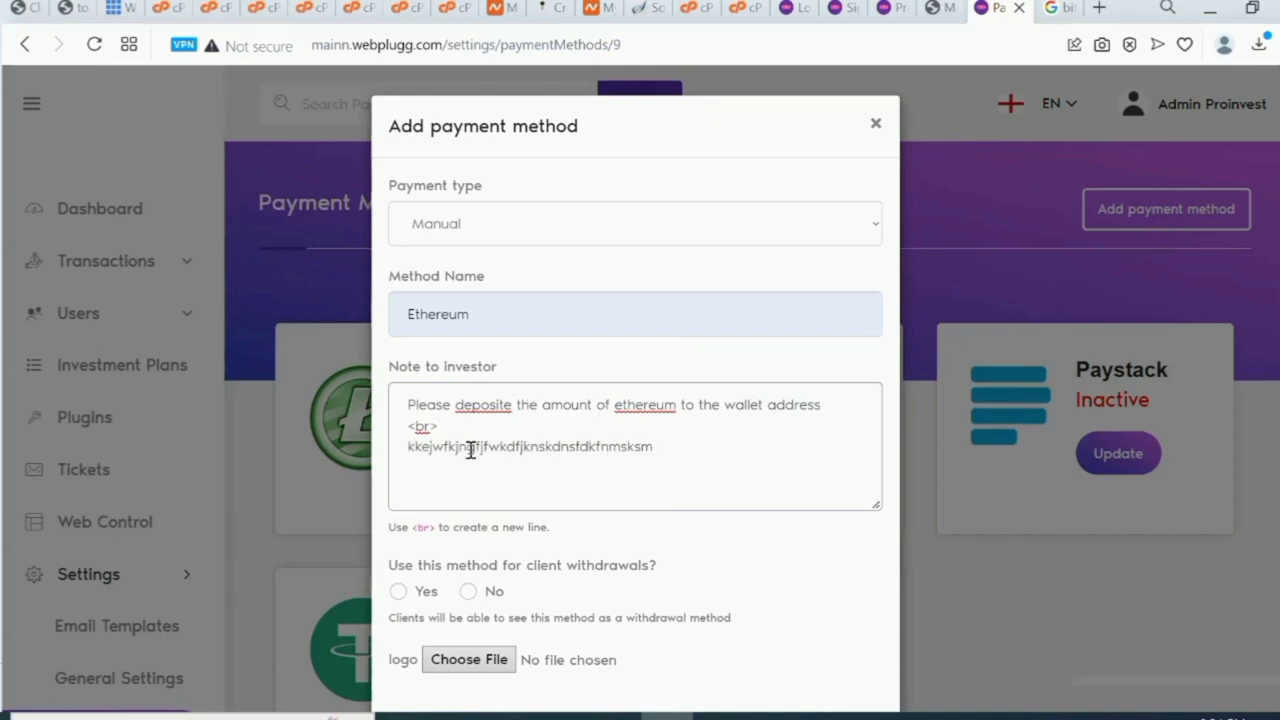
left_click(398, 593)
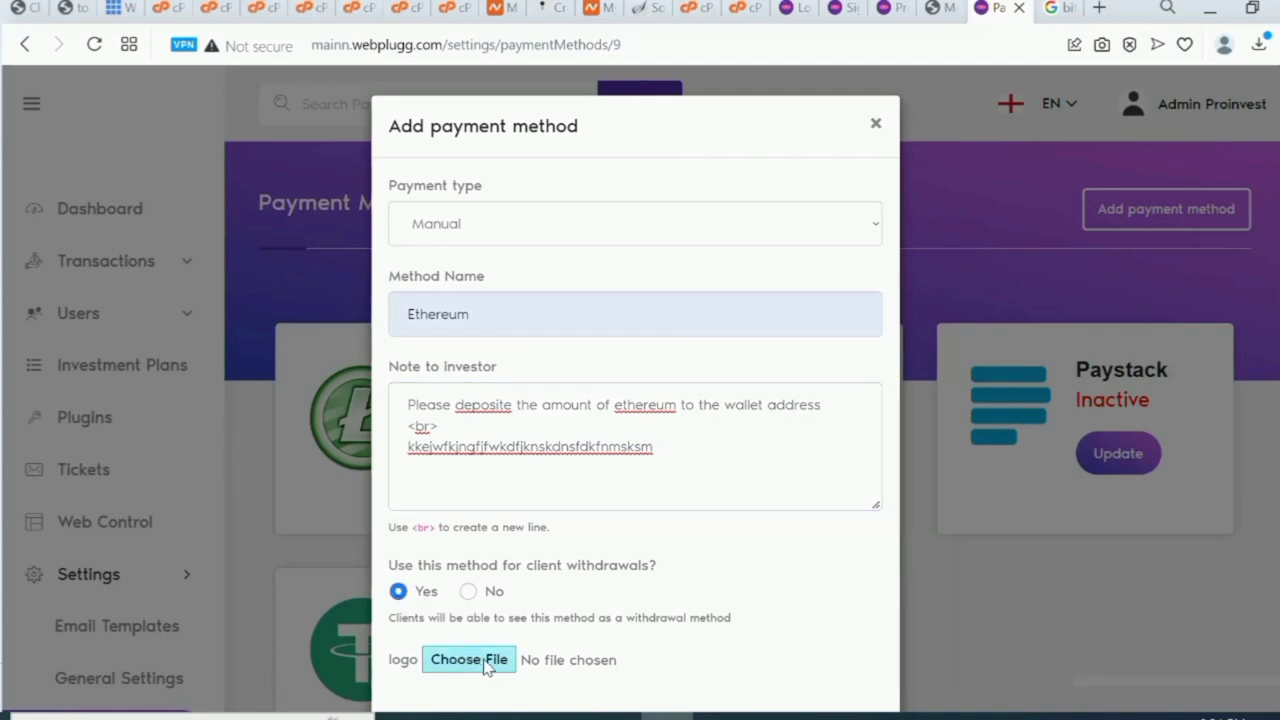
Change the Google Images search from bitcoin to 'ethereum logo'.
left_click(1058, 8)
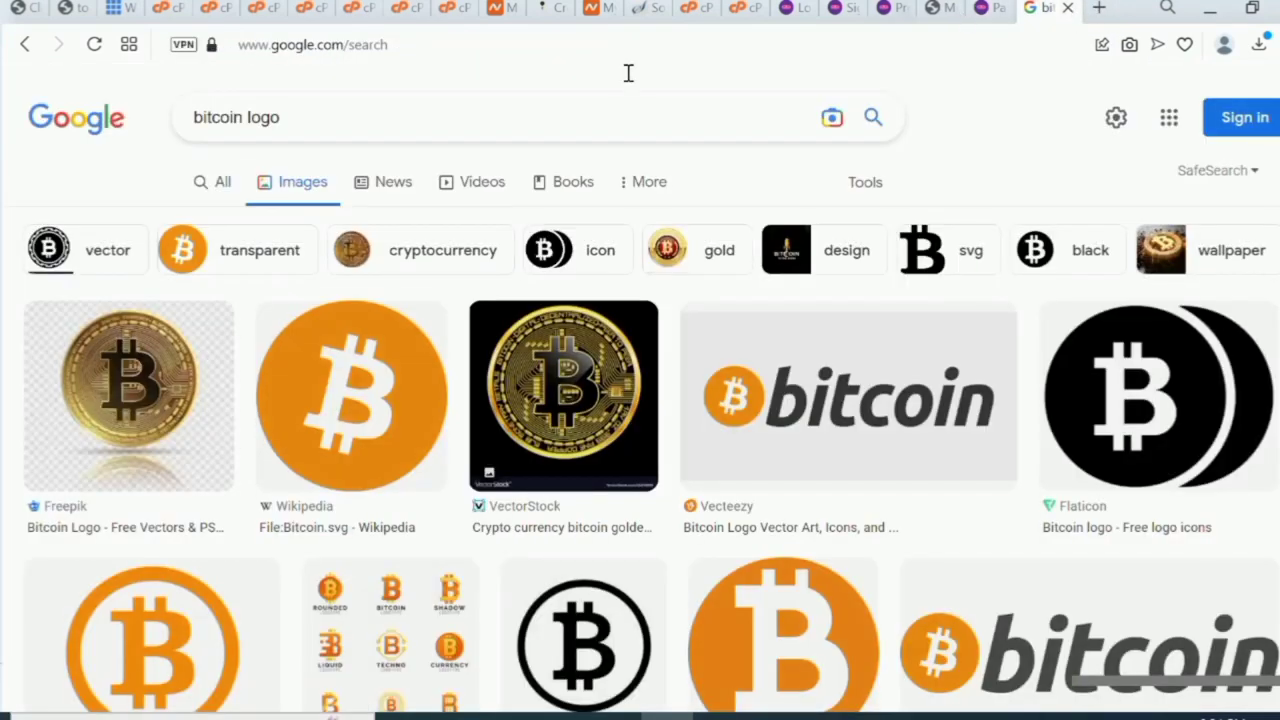
left_click(244, 121)
key("BackSpace")
key("BackSpace")
key("BackSpace")
key("BackSpace")
key("BackSpace")
key("BackSpace")
key("BackSpace")
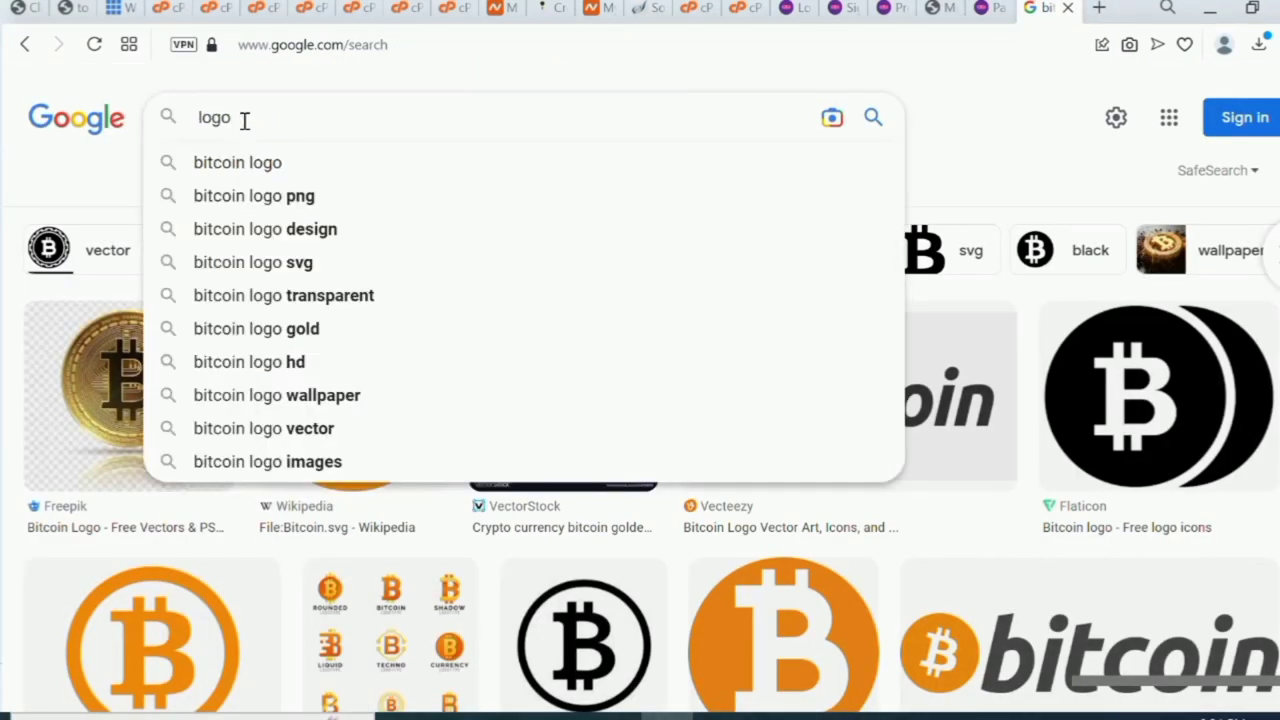
type("eth")
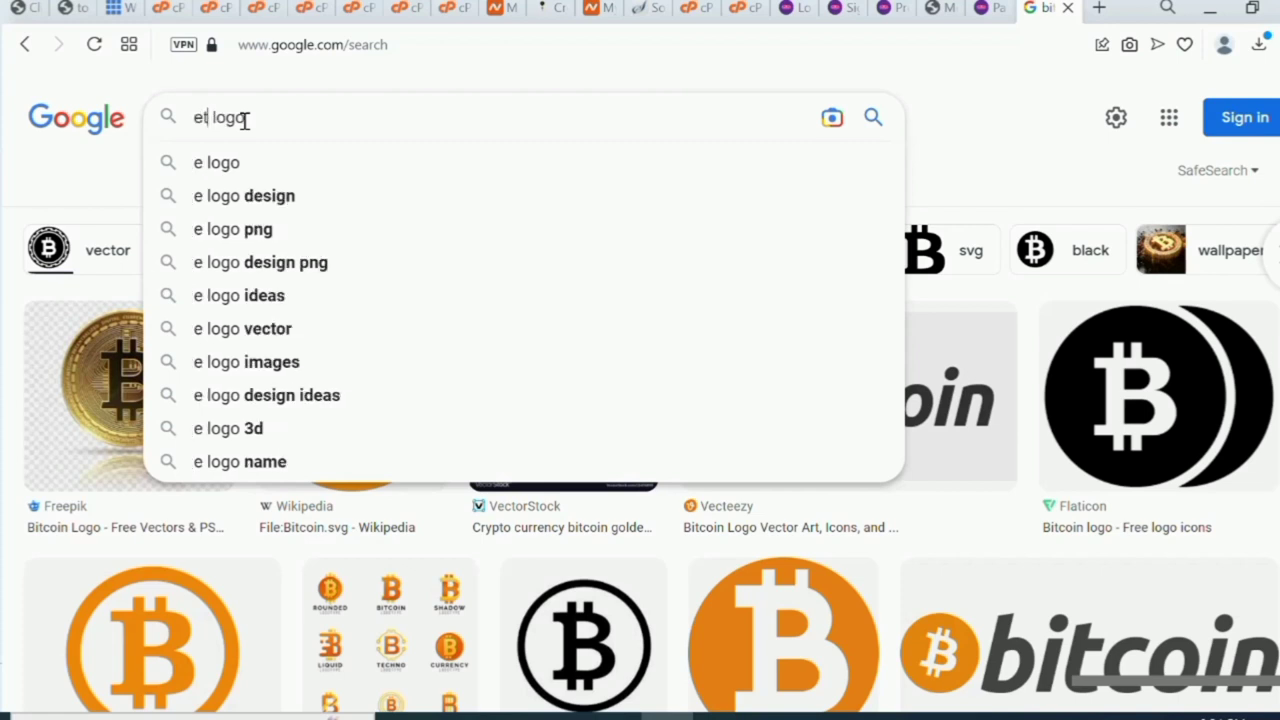
type("ere")
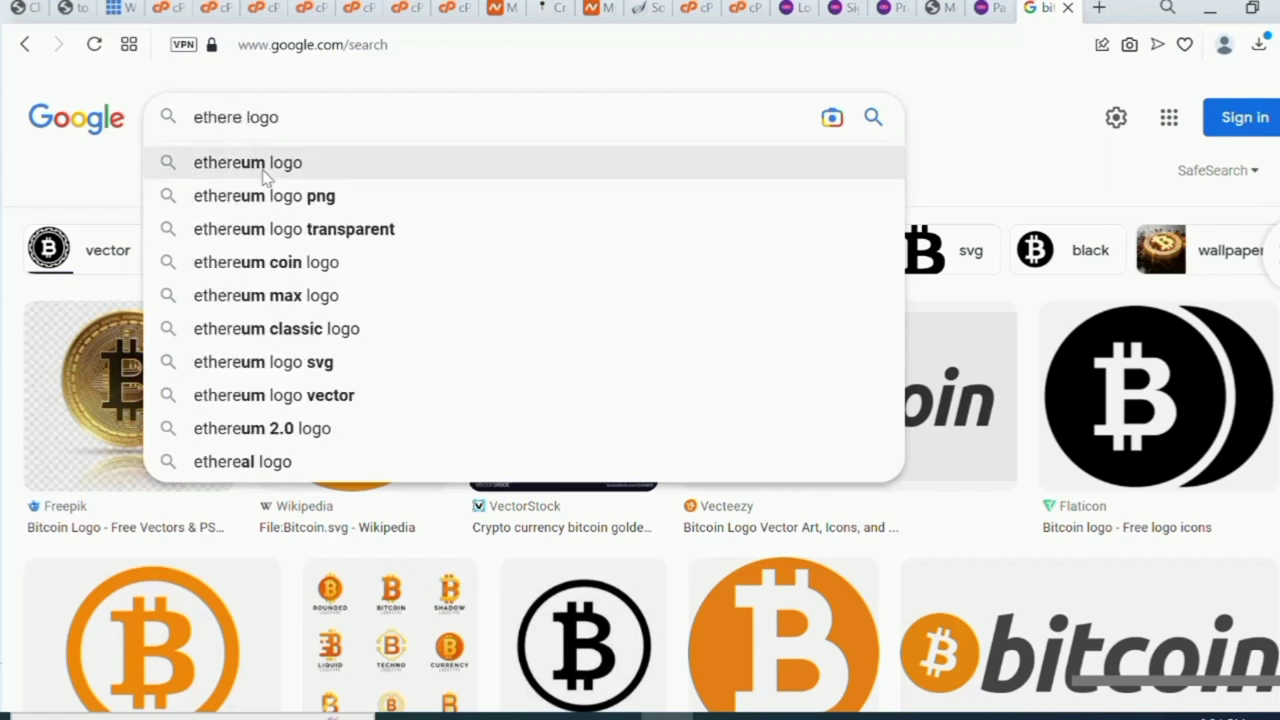
left_click(262, 166)
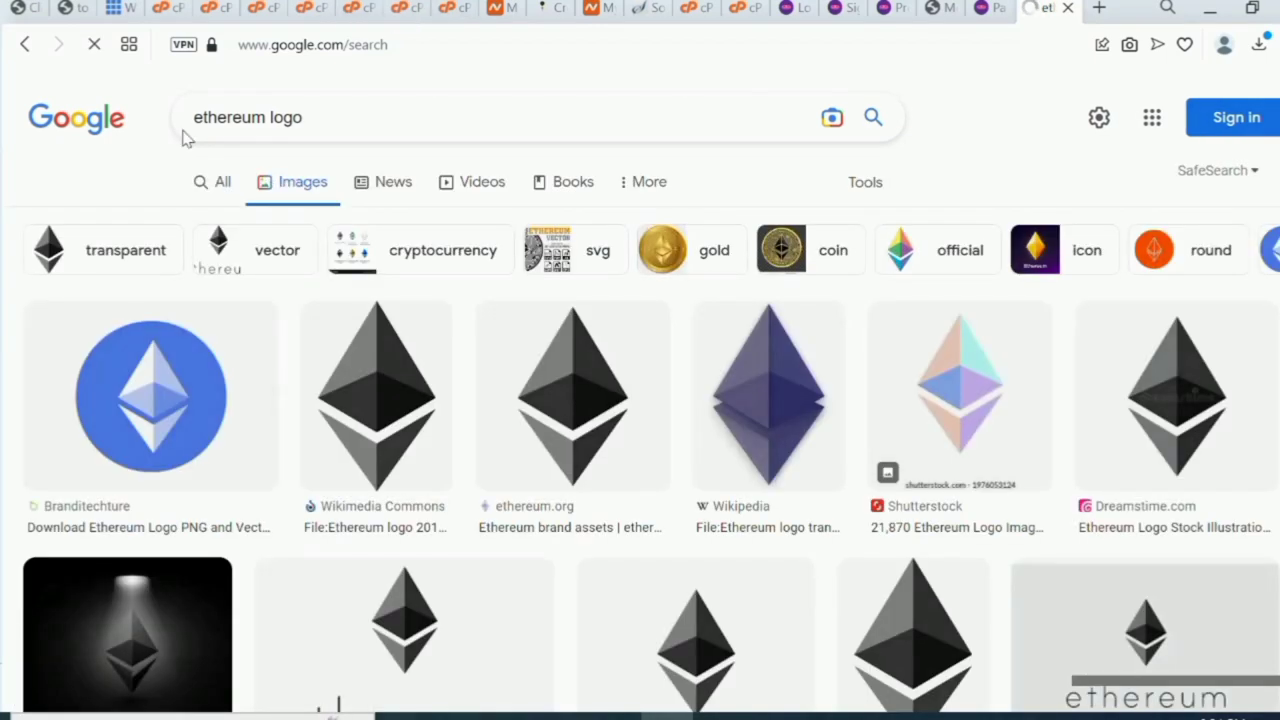
Save the Wikimedia Ethereum logo as download (4).png and return to the admin tab.
right_click(359, 408)
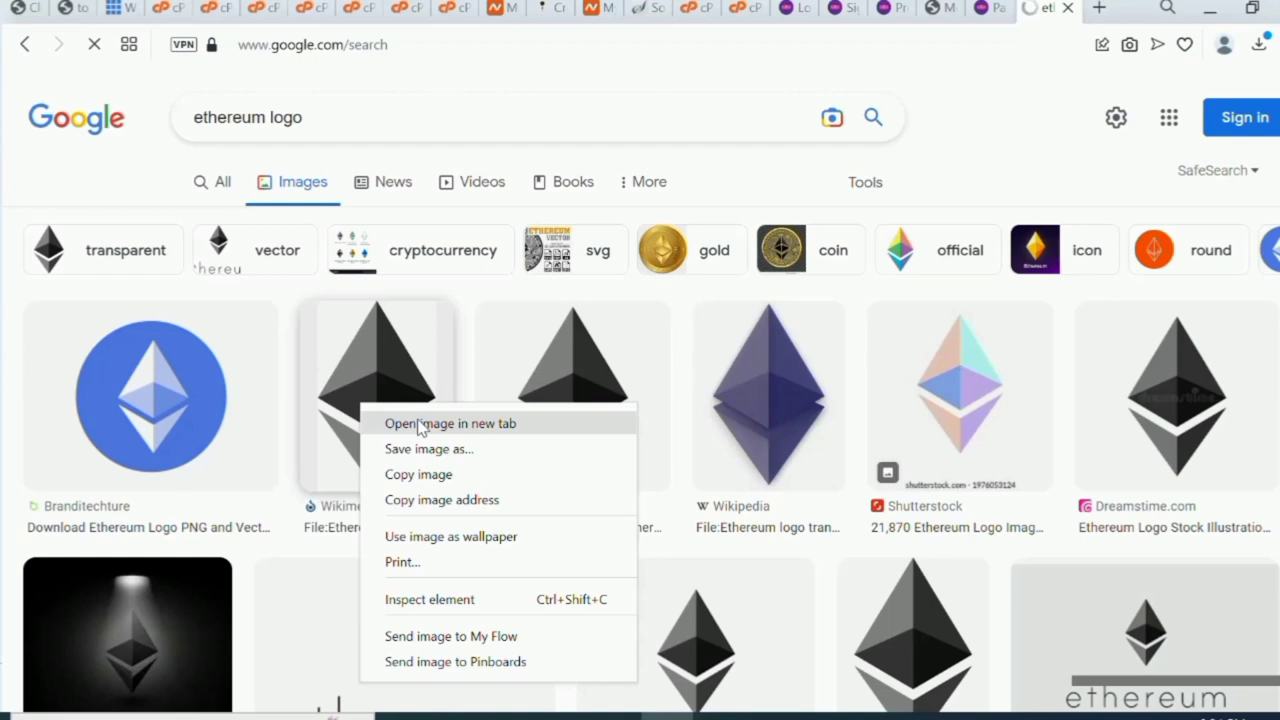
left_click(427, 450)
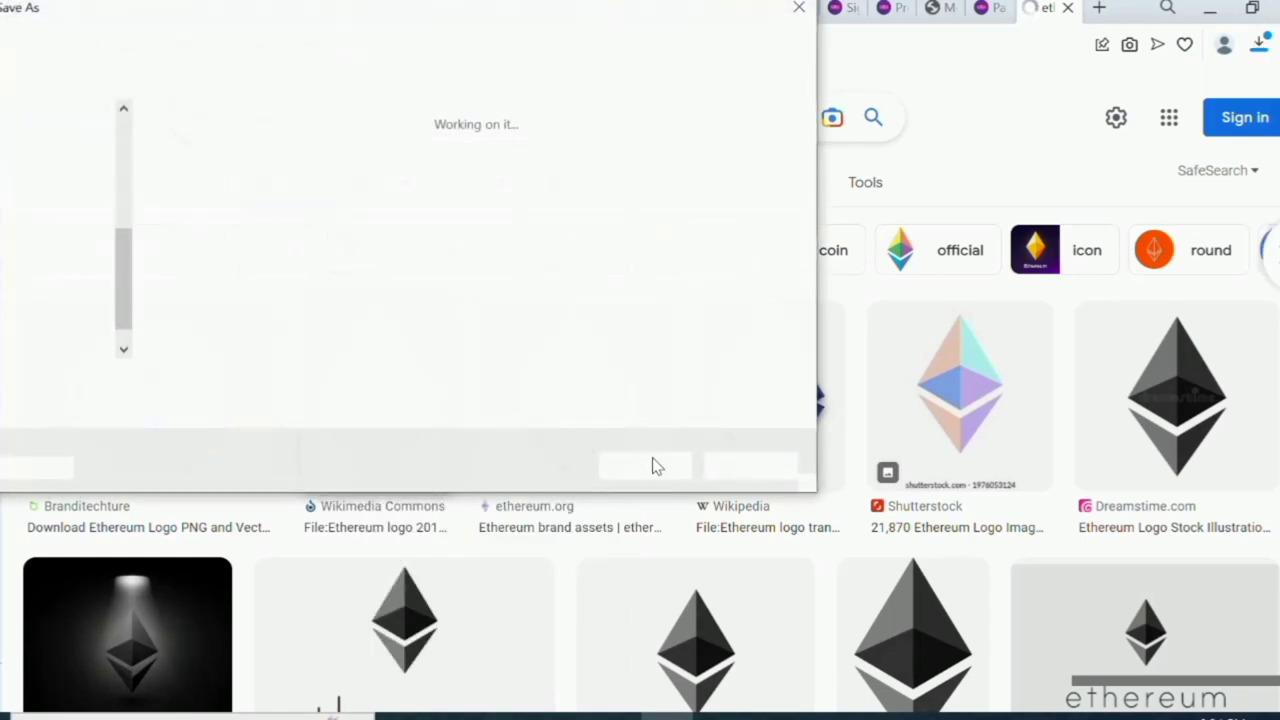
left_click(645, 468)
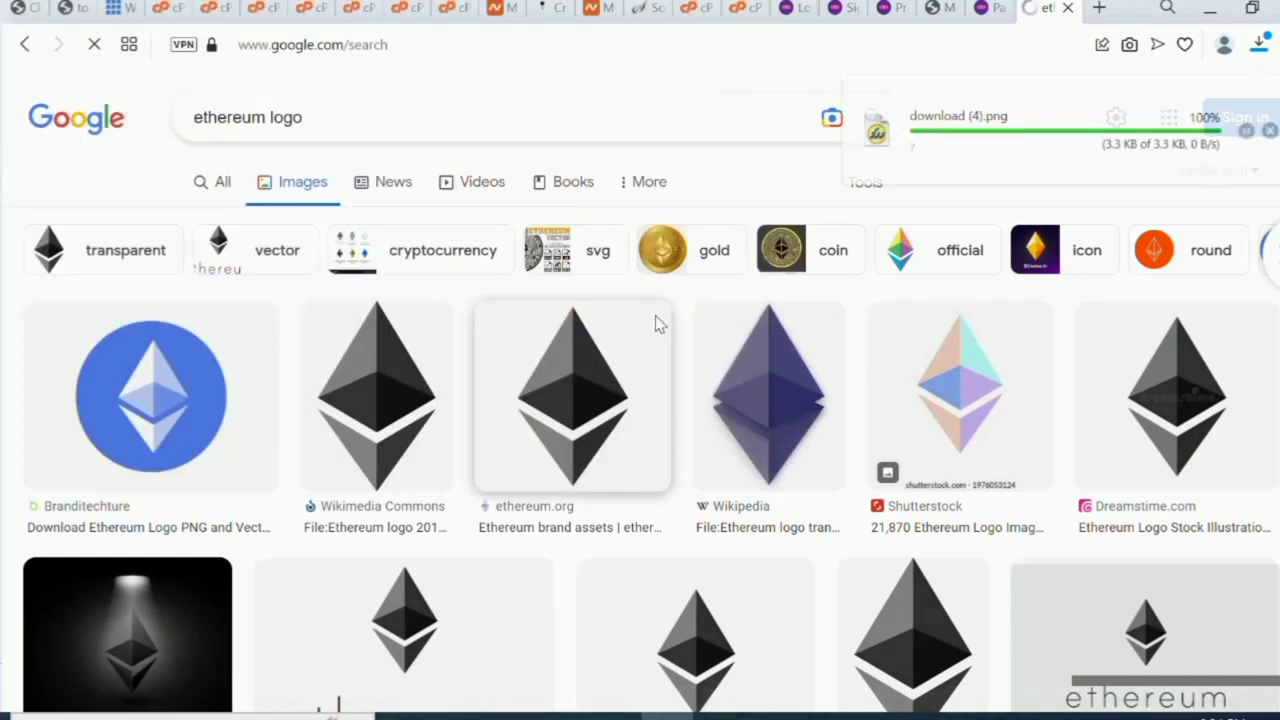
left_click(994, 12)
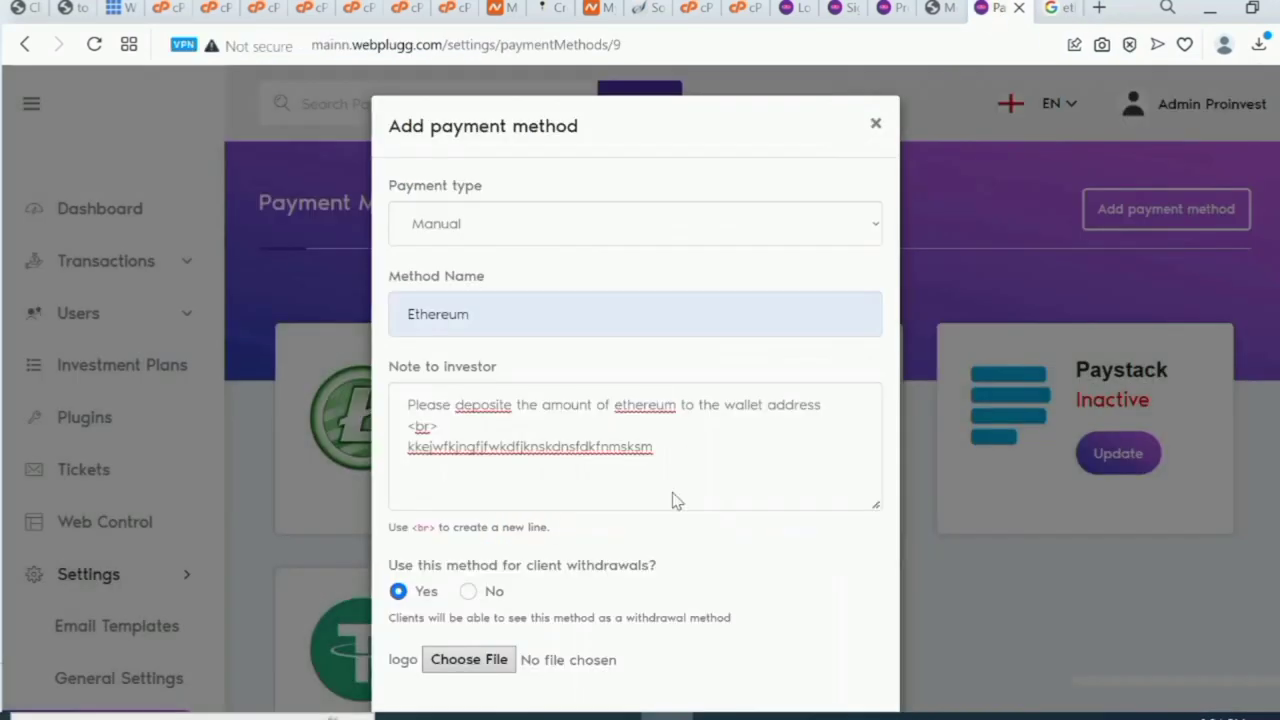
Attach download (4).png as the Ethereum logo, save the method, and reload the payment methods list.
left_click(475, 664)
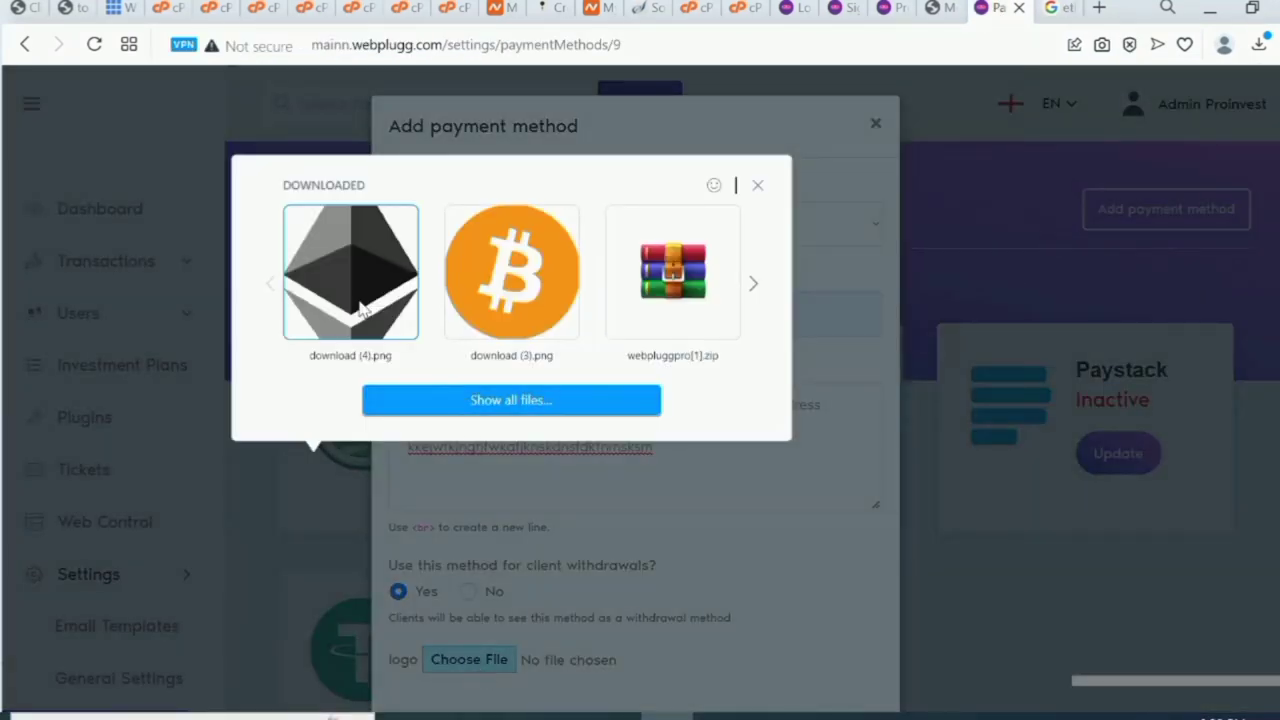
left_click(358, 307)
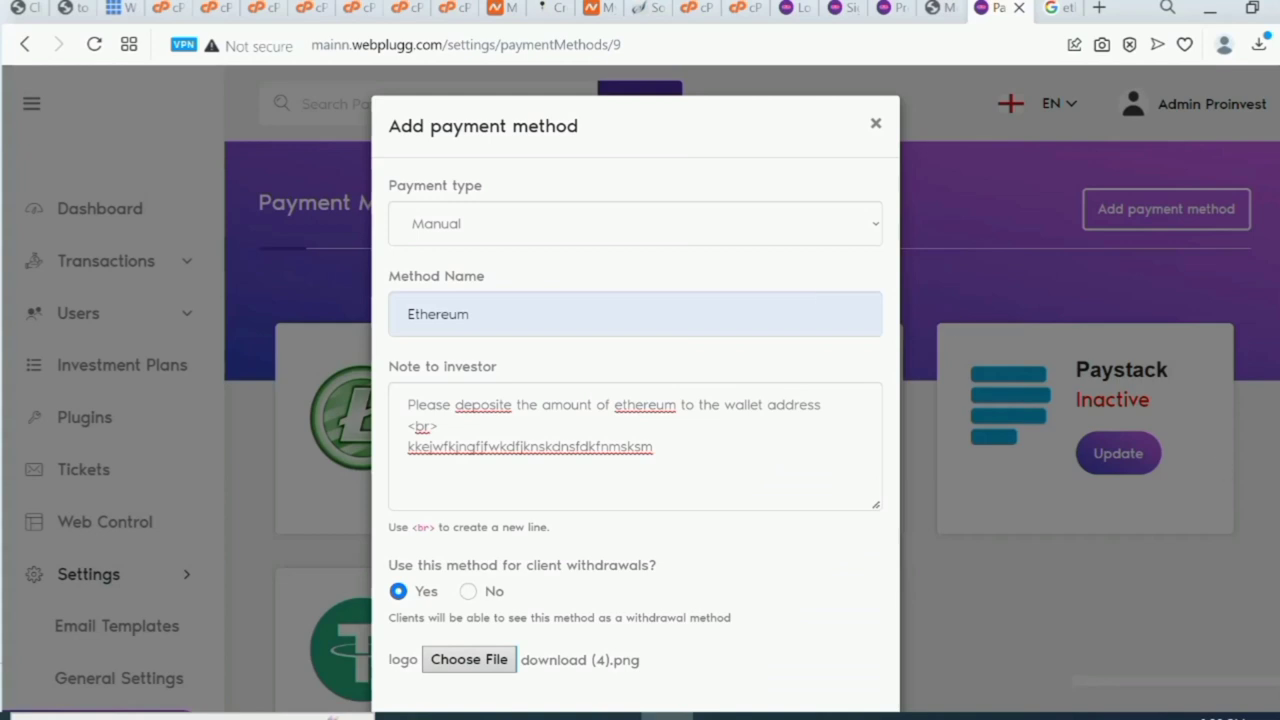
scroll(635, 450, "down", 1)
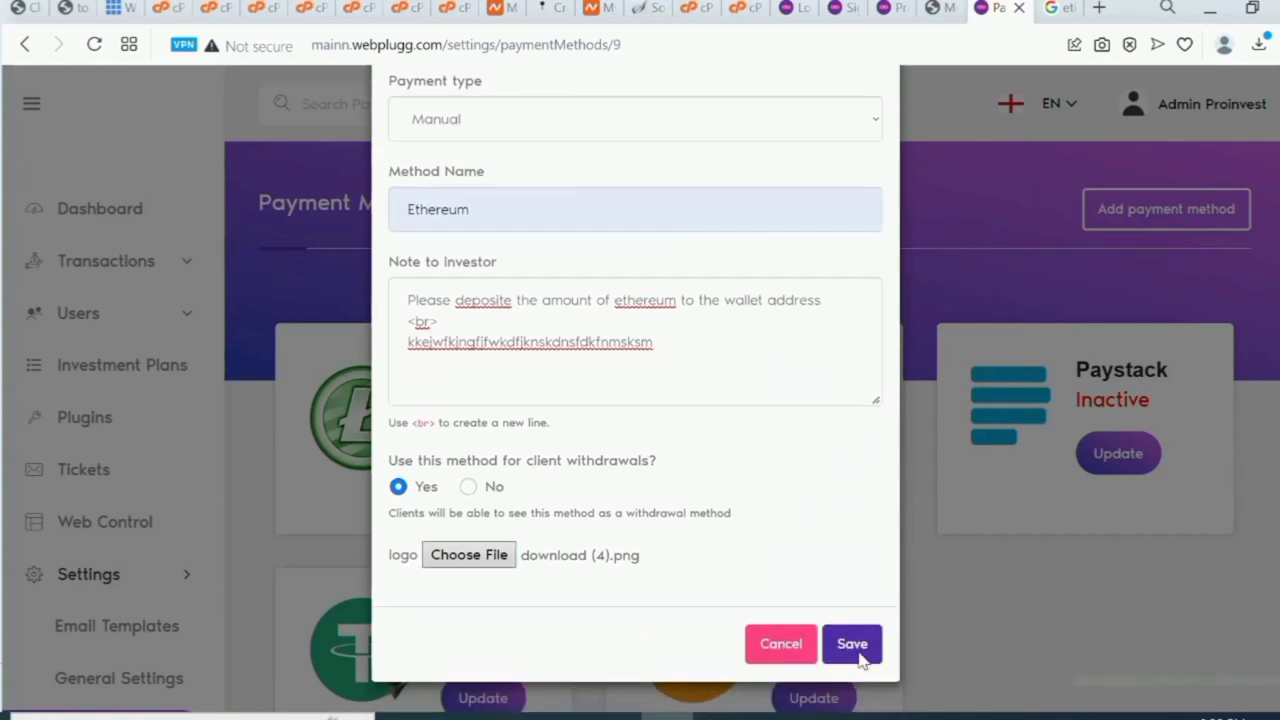
left_click(848, 644)
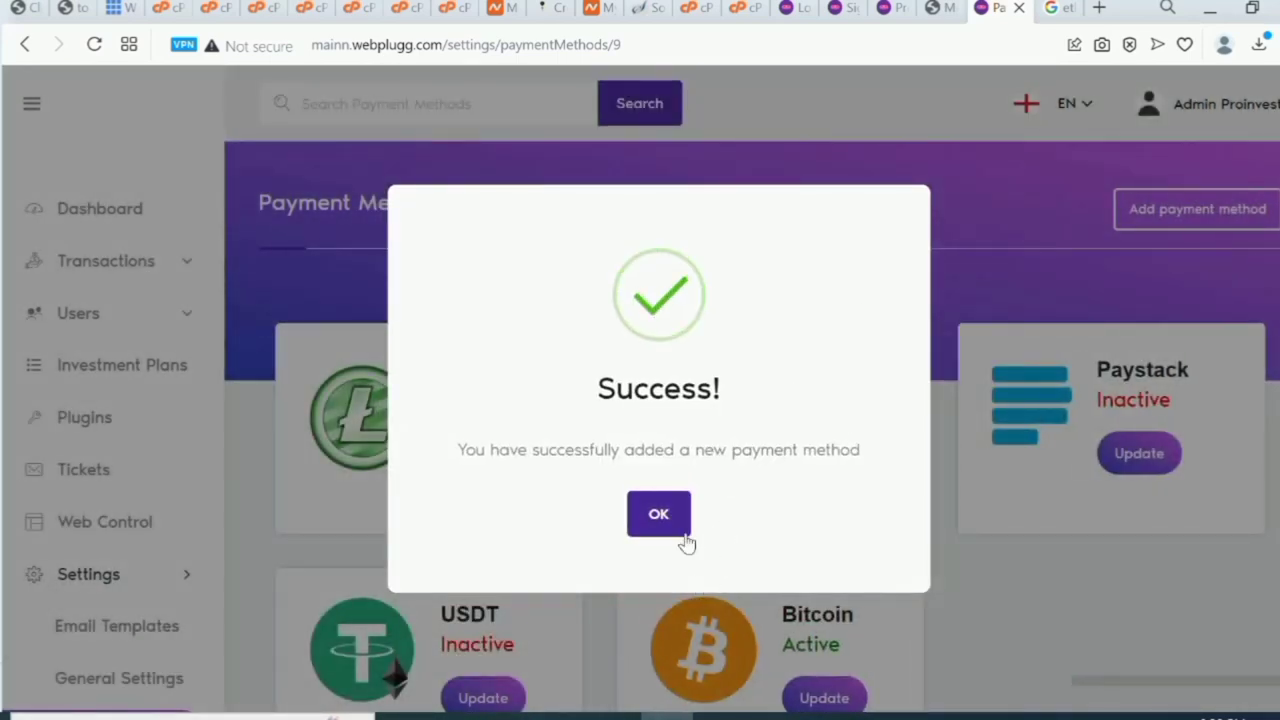
left_click(659, 514)
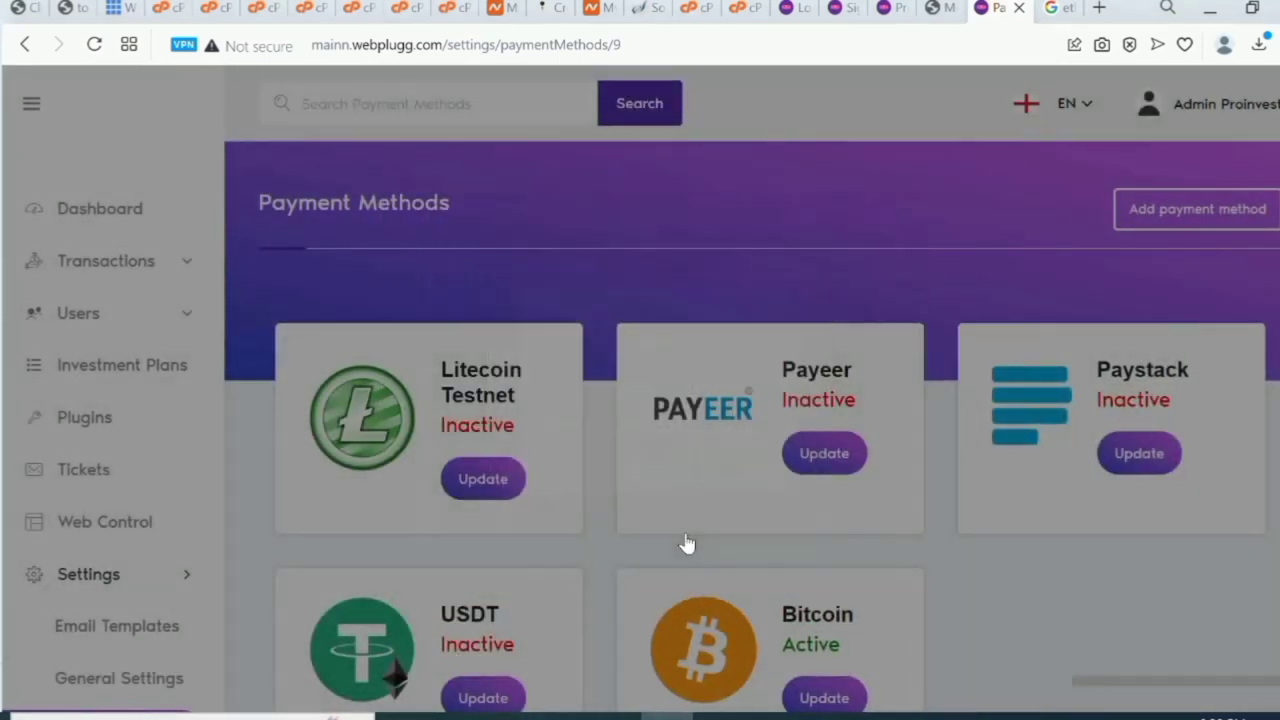
left_click(94, 44)
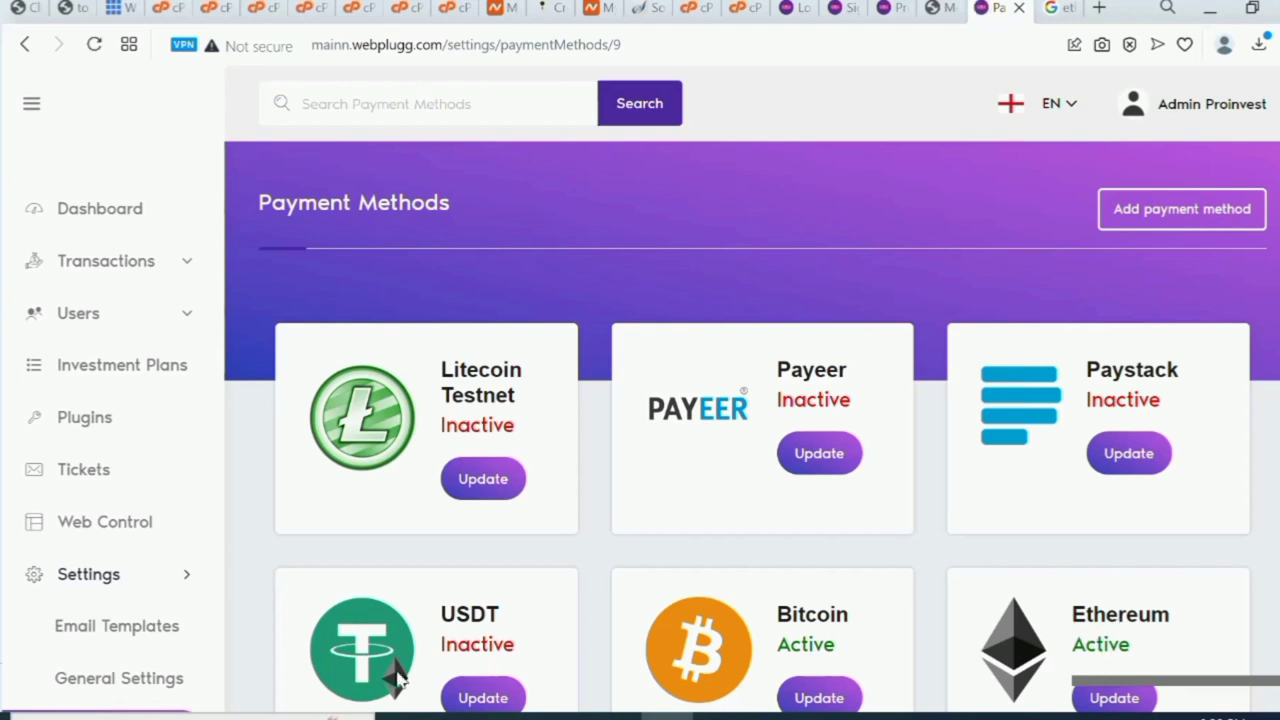
scroll(217, 471, "down", 2)
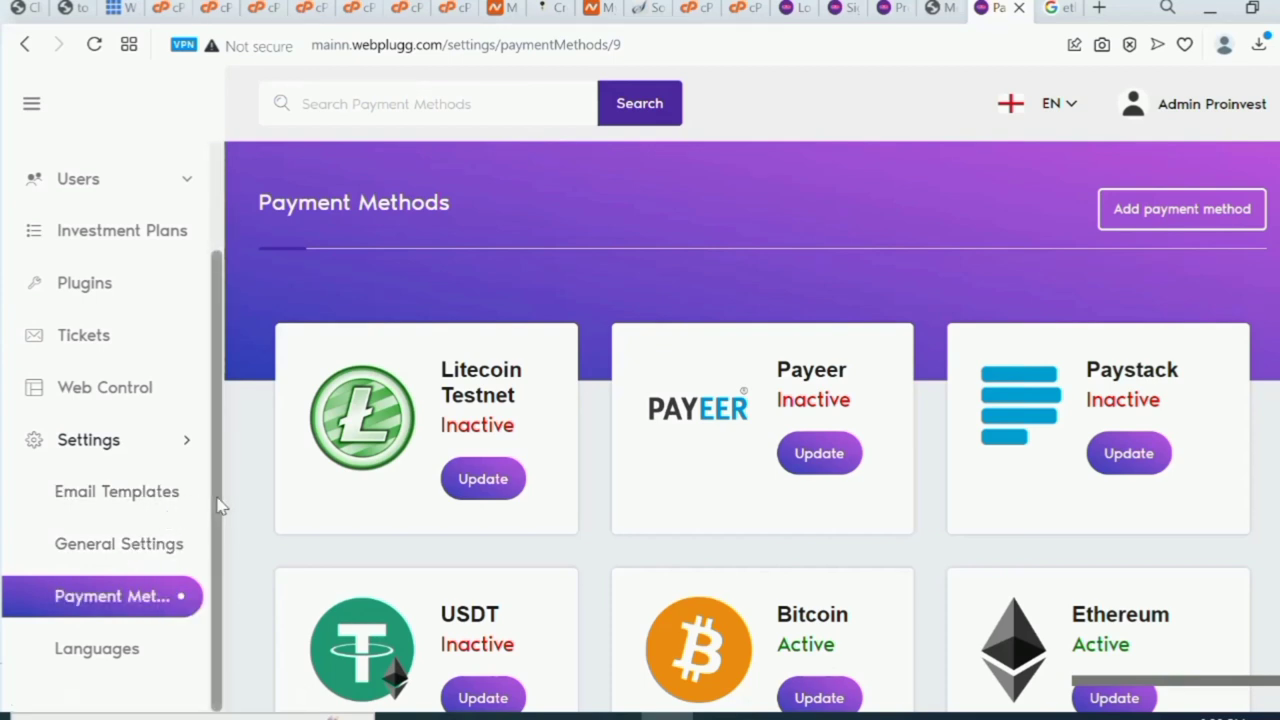
scroll(194, 351, "up", 2)
Create a new investment plan named STARTER PLAN with 200 minimum, 1000 maximum and 1.50% profit.
left_click(155, 368)
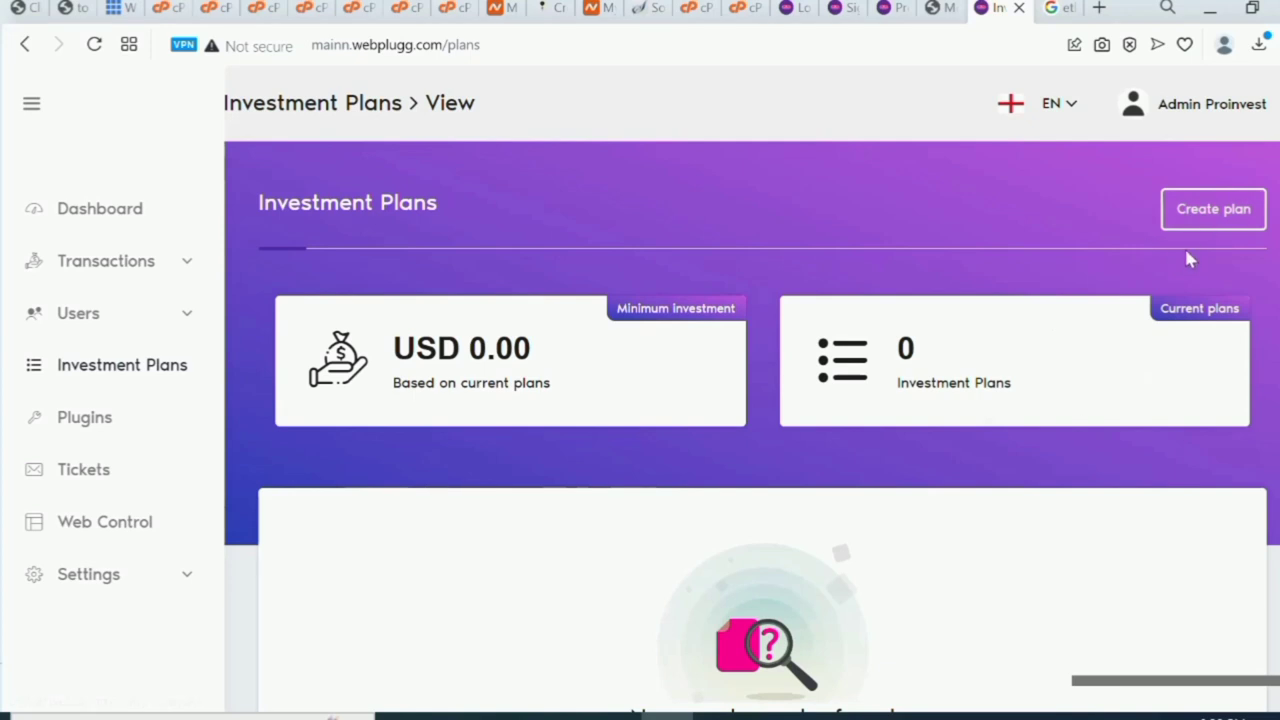
left_click(1209, 230)
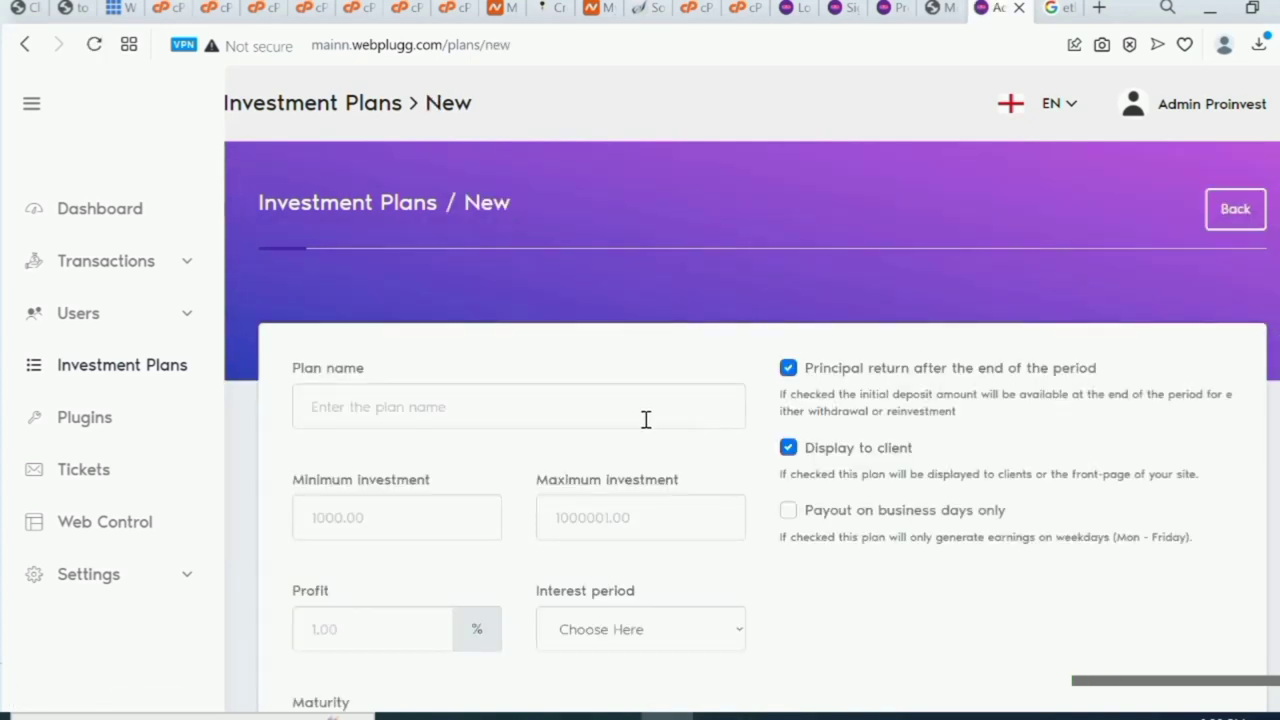
left_click(646, 419)
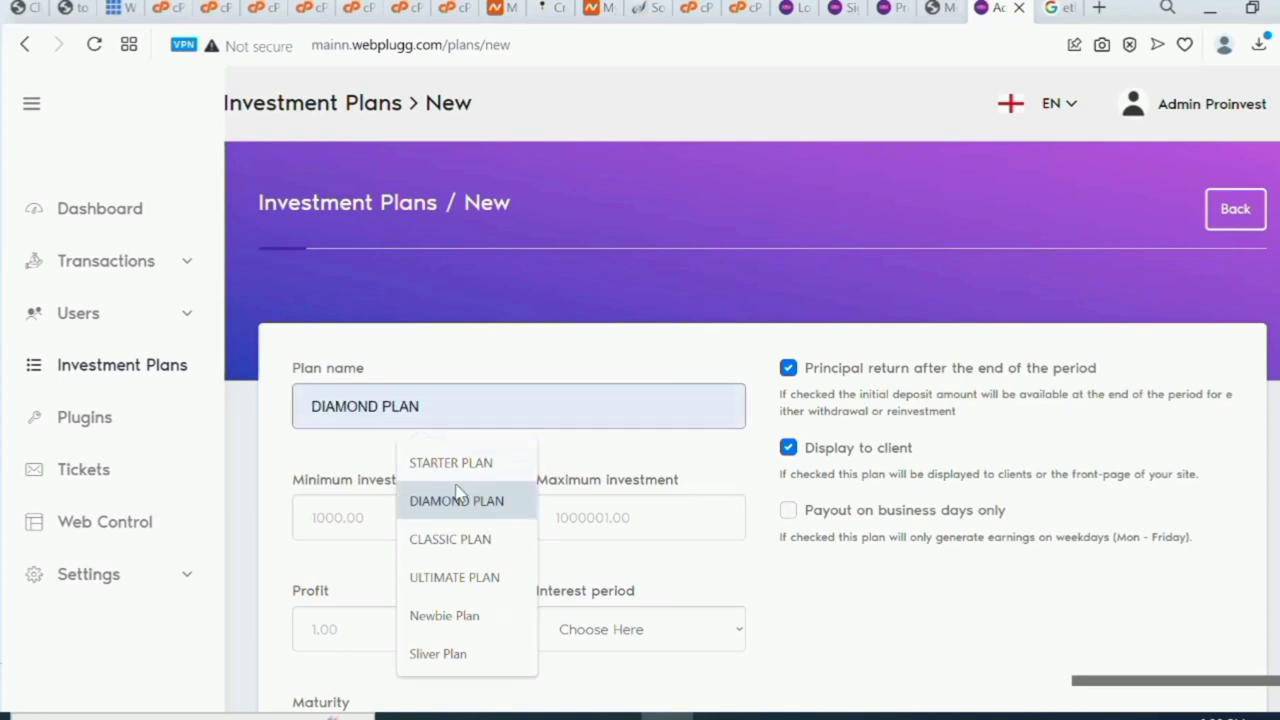
left_click(476, 461)
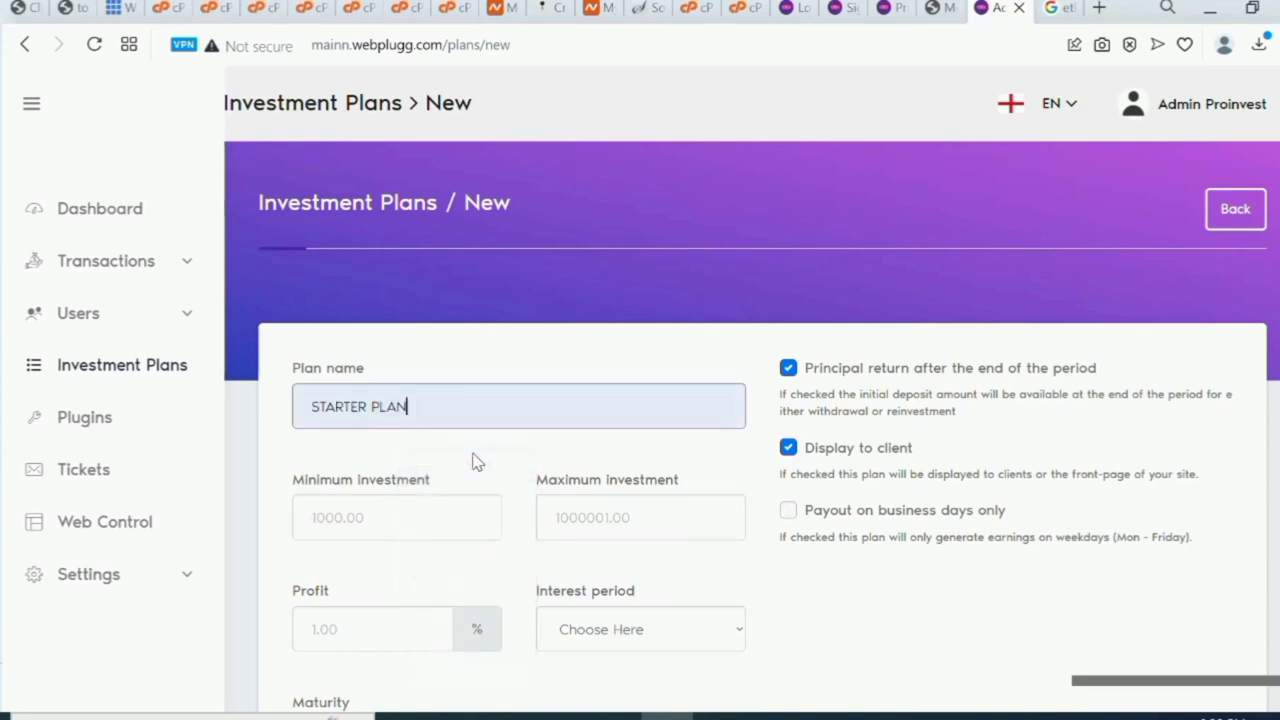
left_click(397, 517)
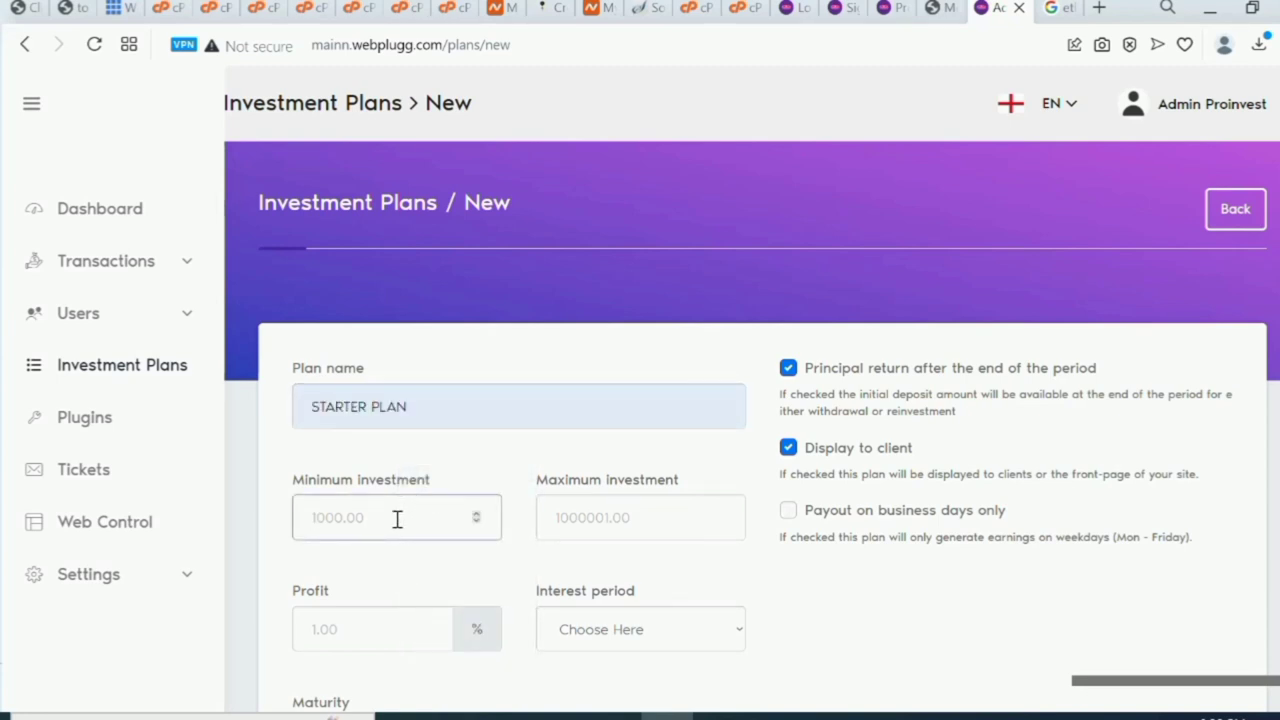
type("200")
left_click(569, 529)
type("1000")
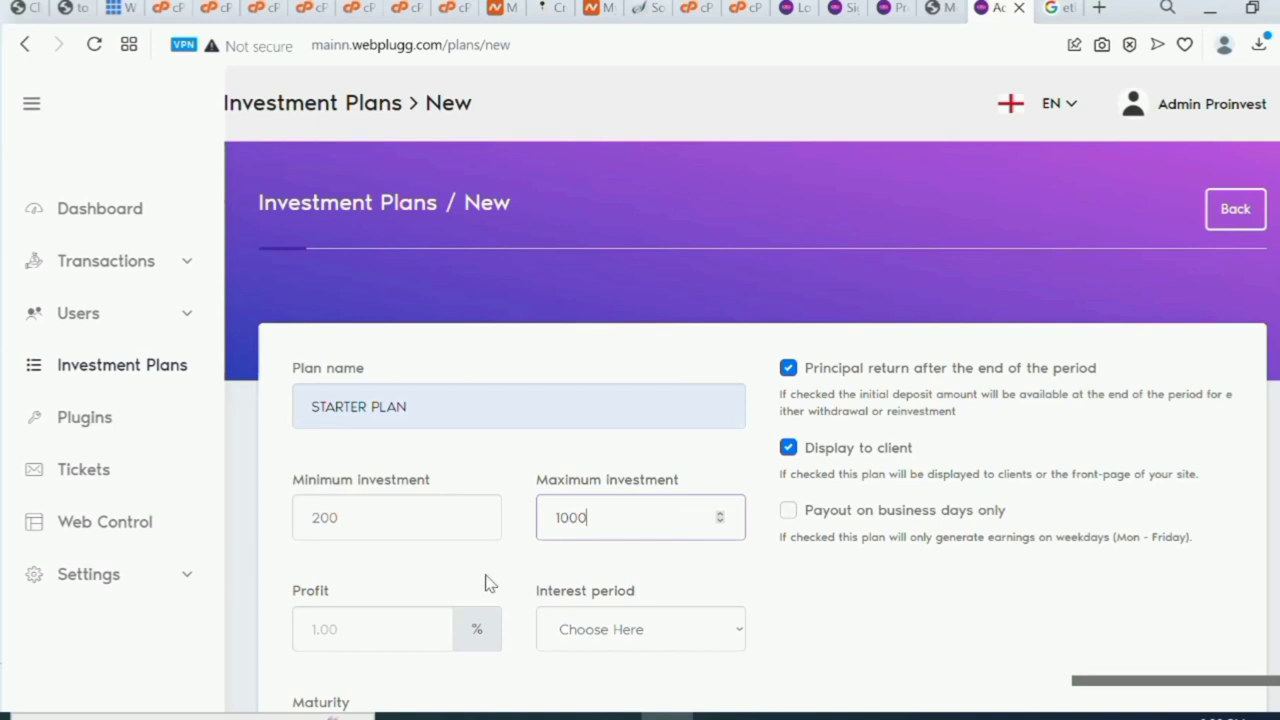
left_click(399, 624)
type("1")
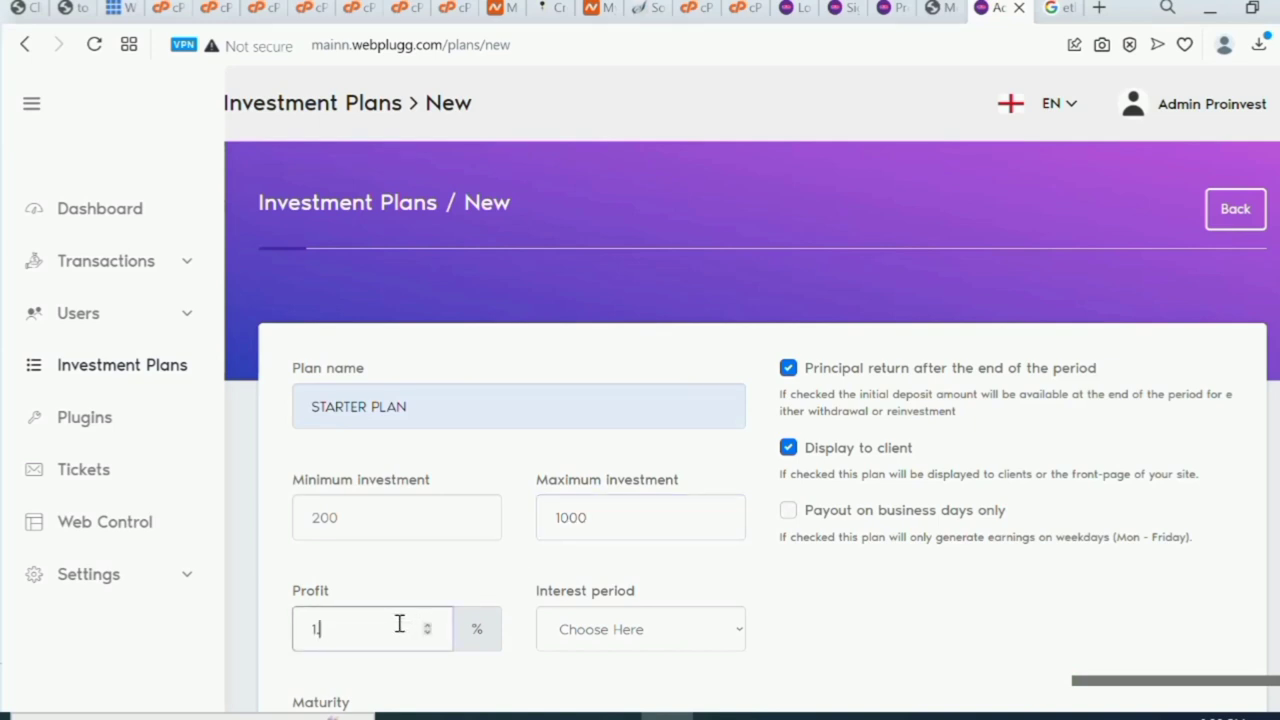
type(".50")
Set the interest period to Daily and maturity to 1 day, then save the plan.
scroll(399, 624, "down", 2)
left_click(729, 477)
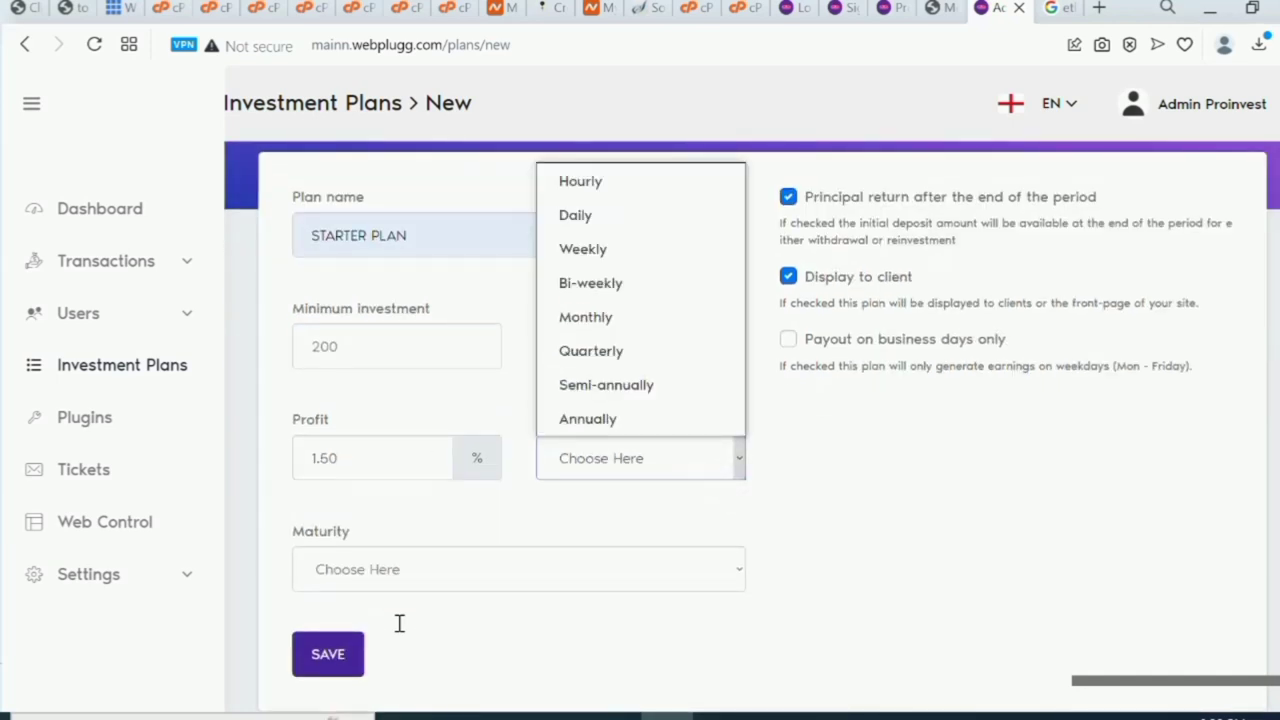
left_click(575, 215)
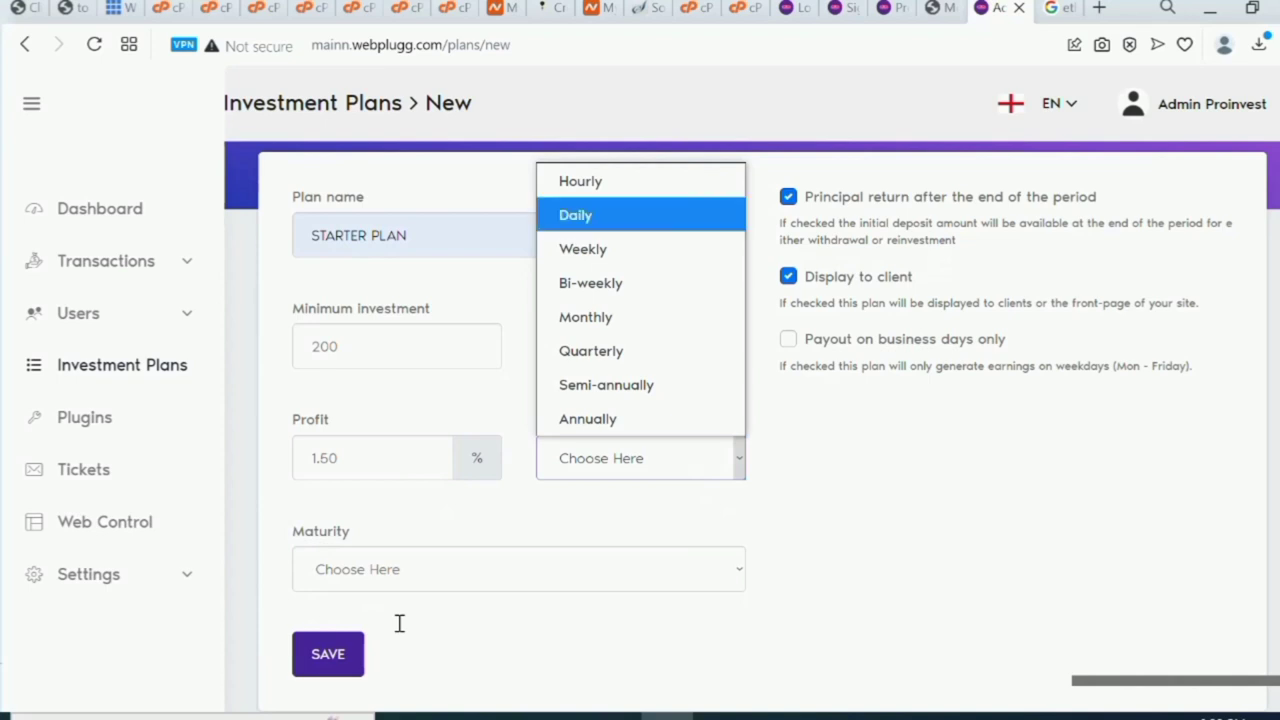
left_click(738, 569)
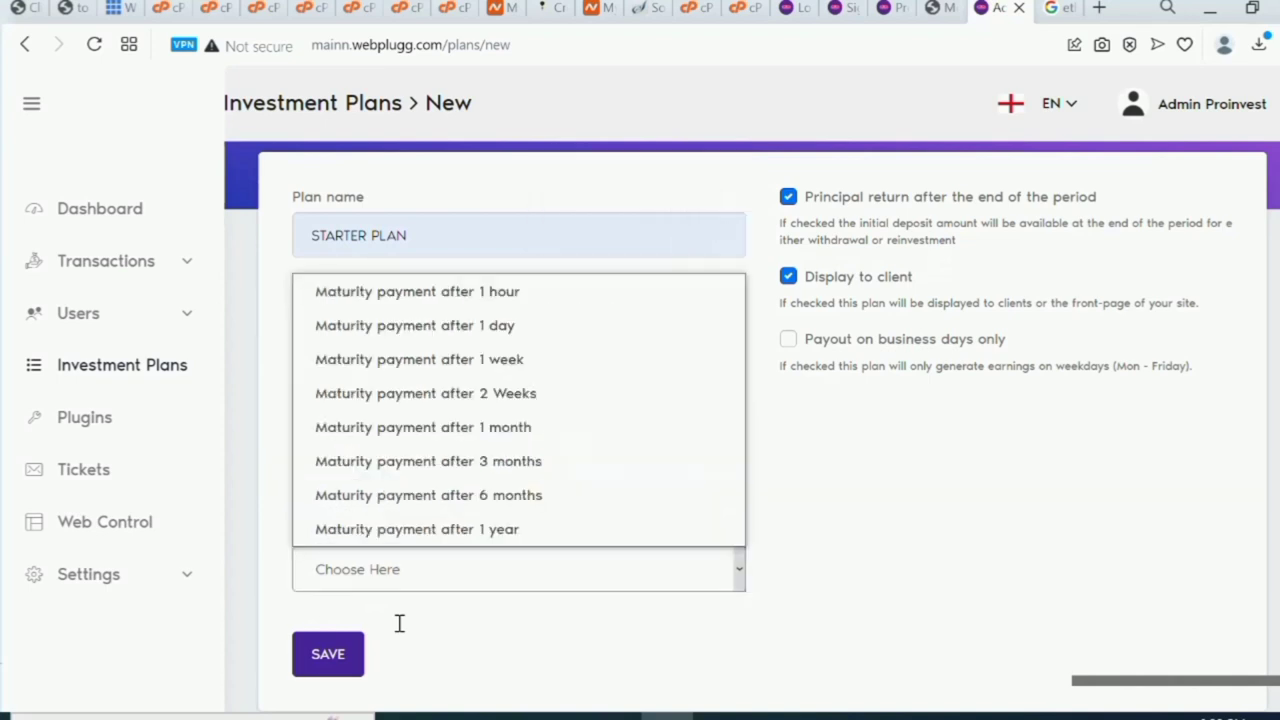
left_click(648, 300)
left_click(738, 569)
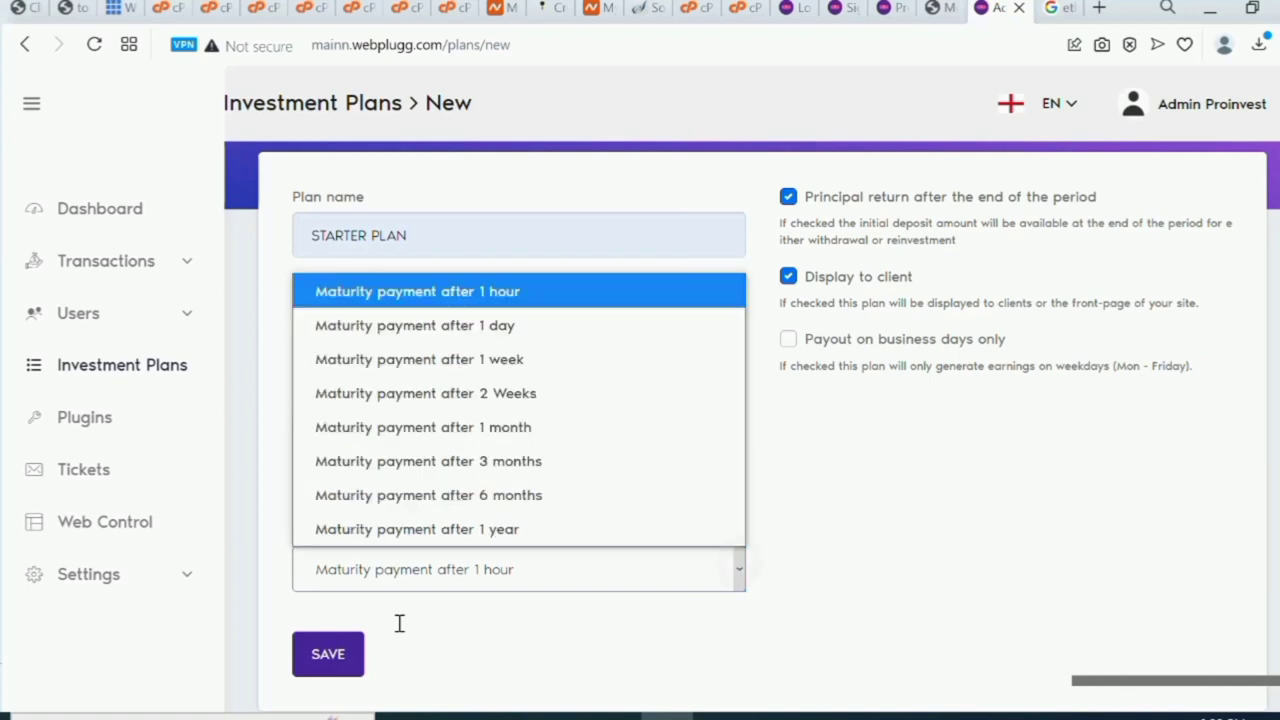
left_click(630, 325)
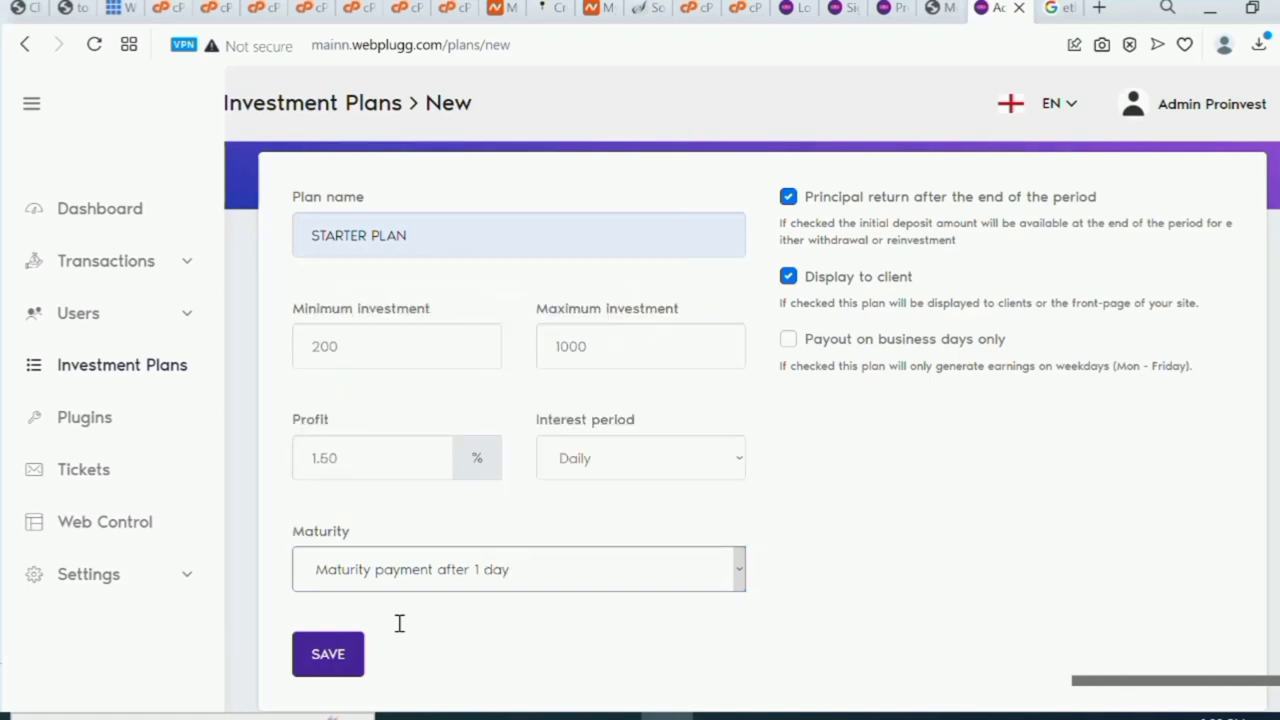
scroll(750, 420, "up", 1)
scroll(750, 420, "down", 3)
left_click(328, 523)
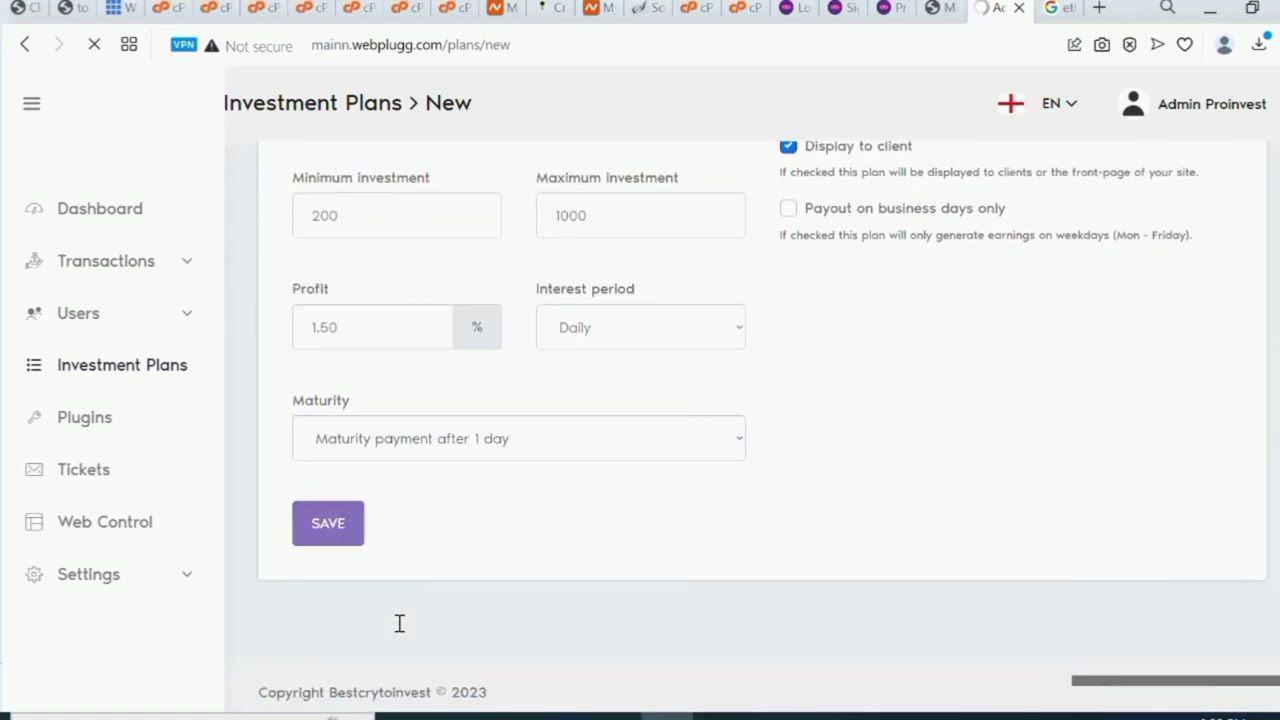
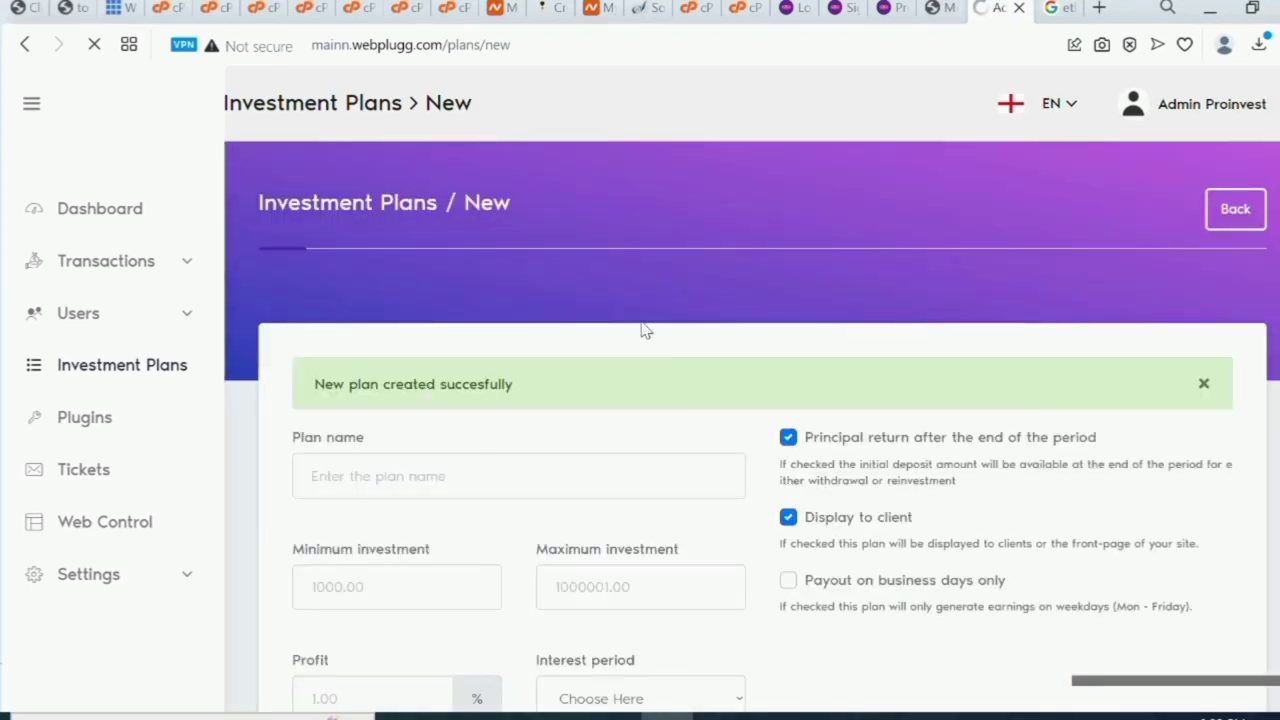
Name the new plan DIAMOND PLAN with minimum 1000, maximum 10000 and 2.50% profit.
left_click(513, 467)
left_click(492, 284)
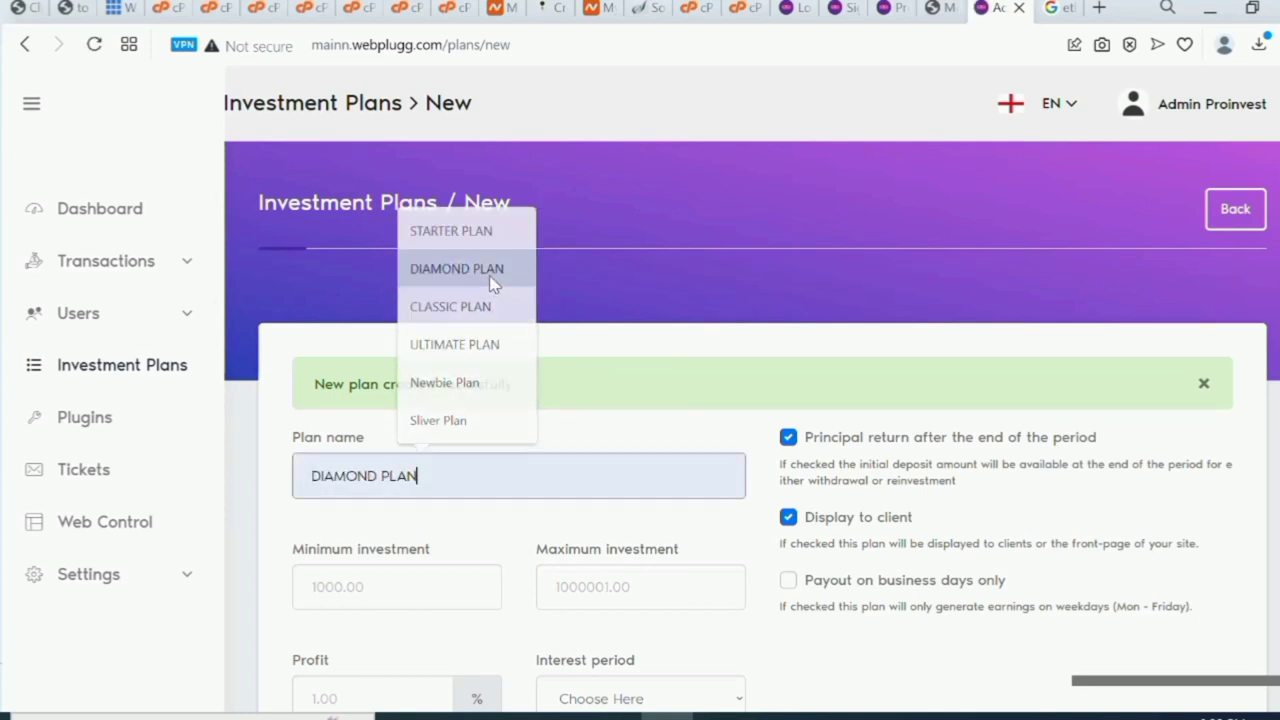
left_click(426, 591)
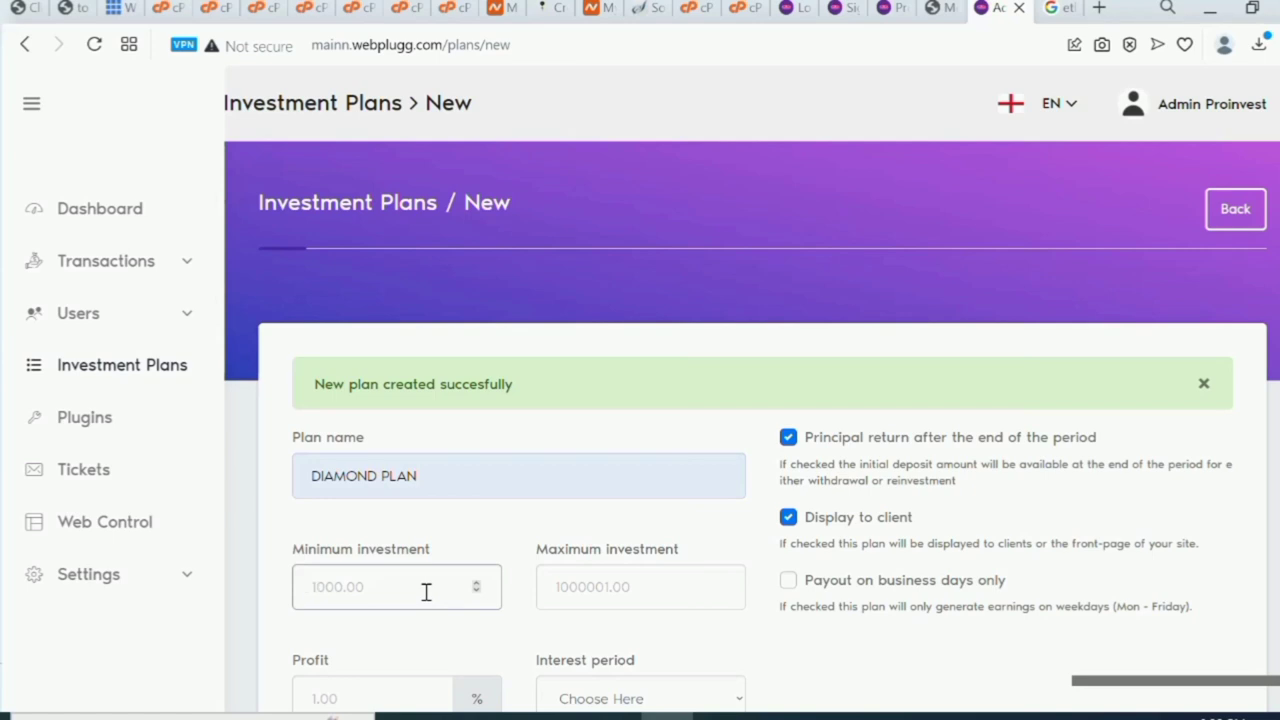
type("1000")
left_click(557, 586)
type("1000")
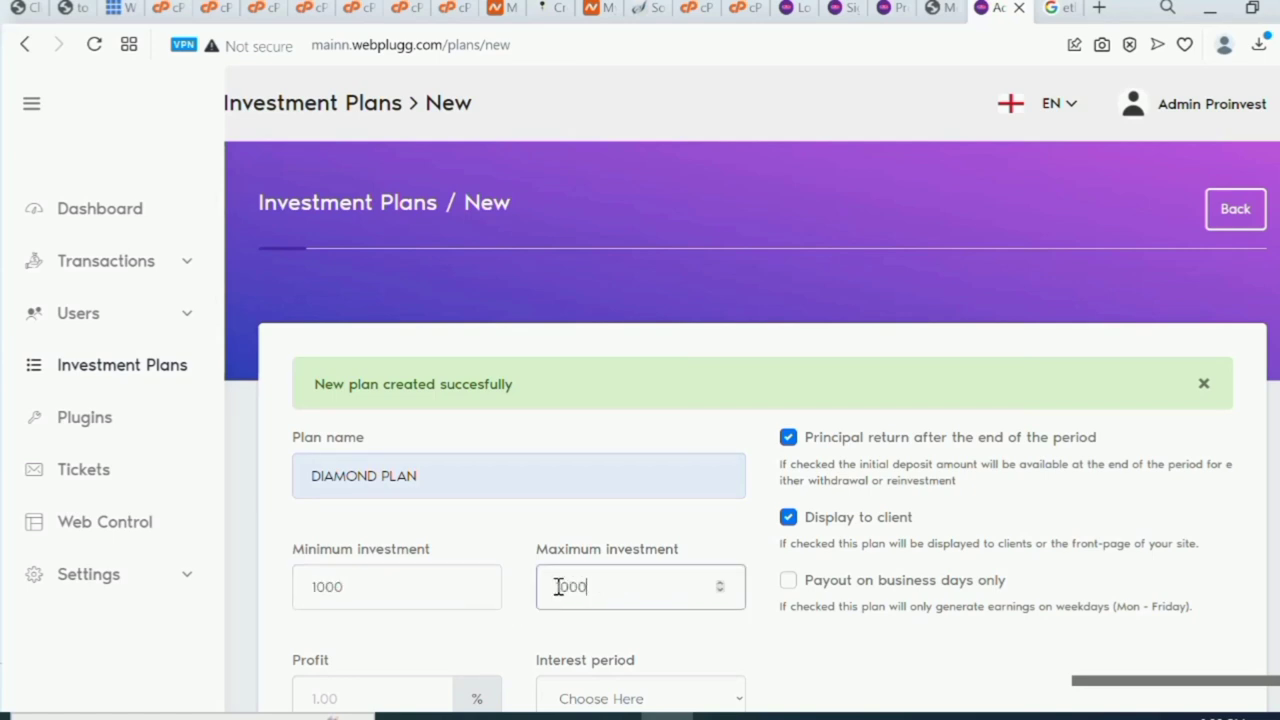
type("0")
left_click(385, 685)
type("2")
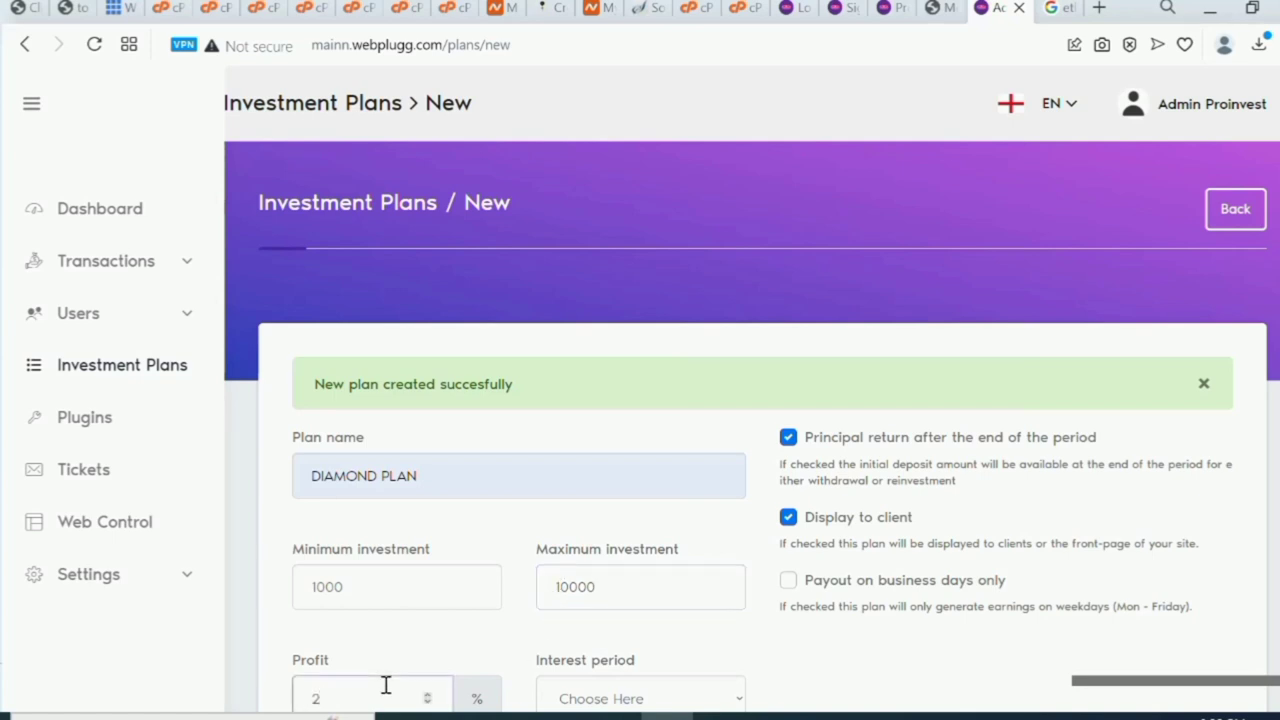
type(".50")
Set the interest period to Weekly and maturity to after 1 week, then save the plan.
scroll(385, 685, "down", 2)
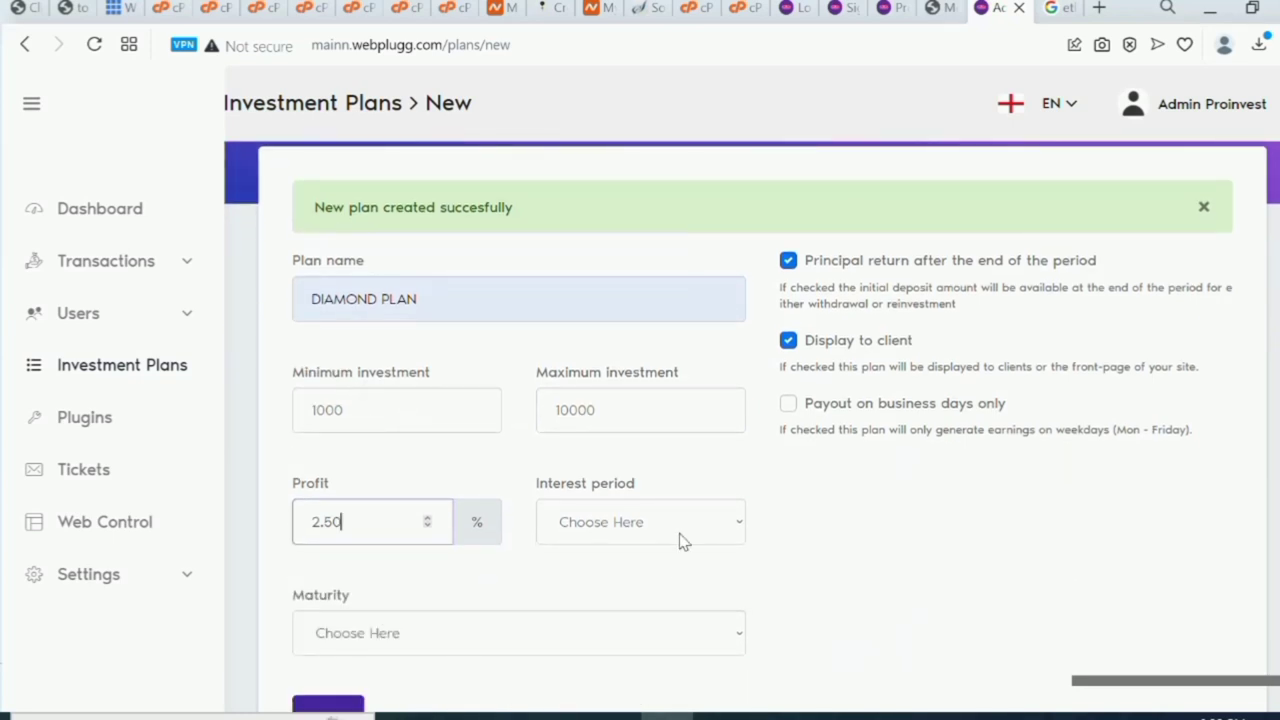
left_click(688, 528)
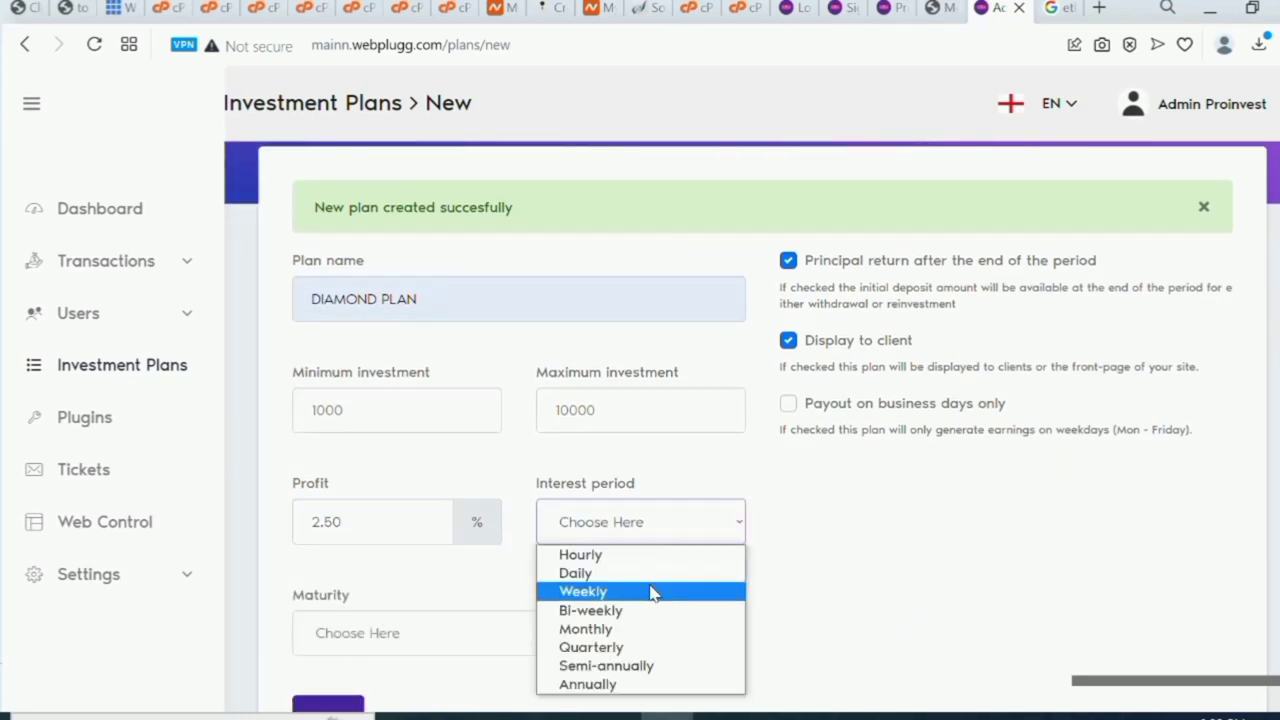
left_click(652, 592)
left_click(680, 632)
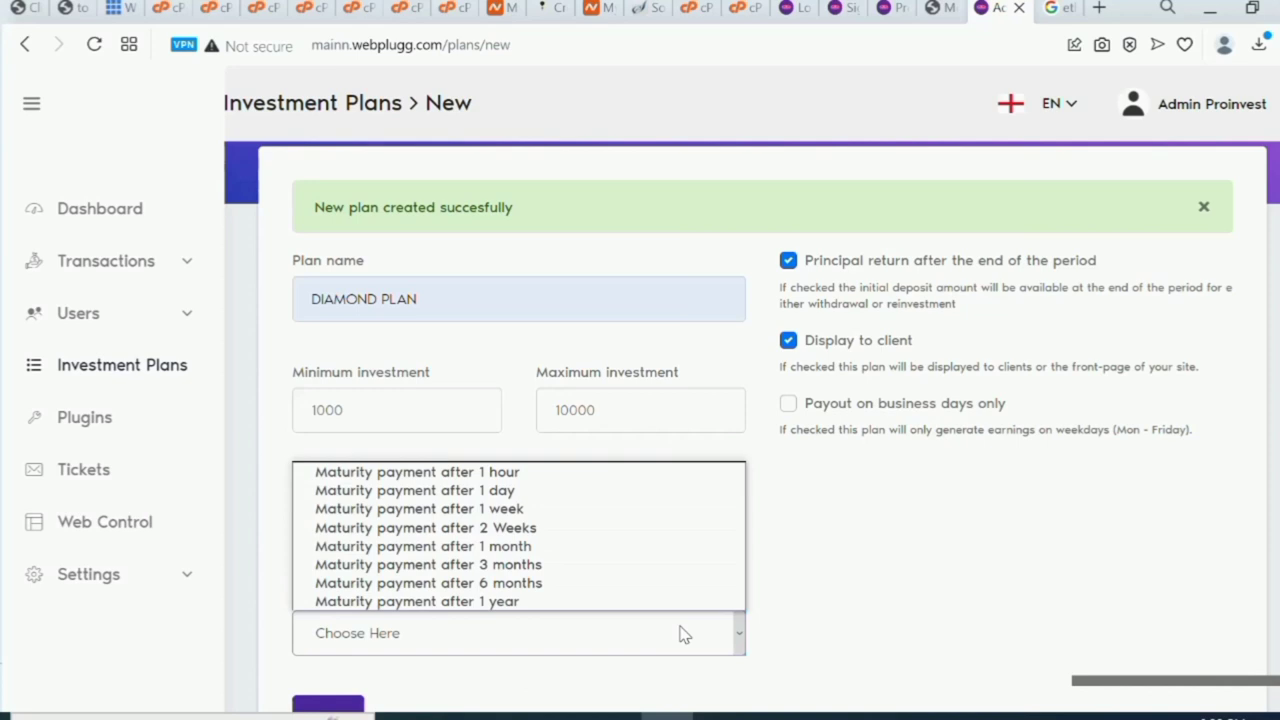
left_click(618, 510)
scroll(618, 520, "down", 1)
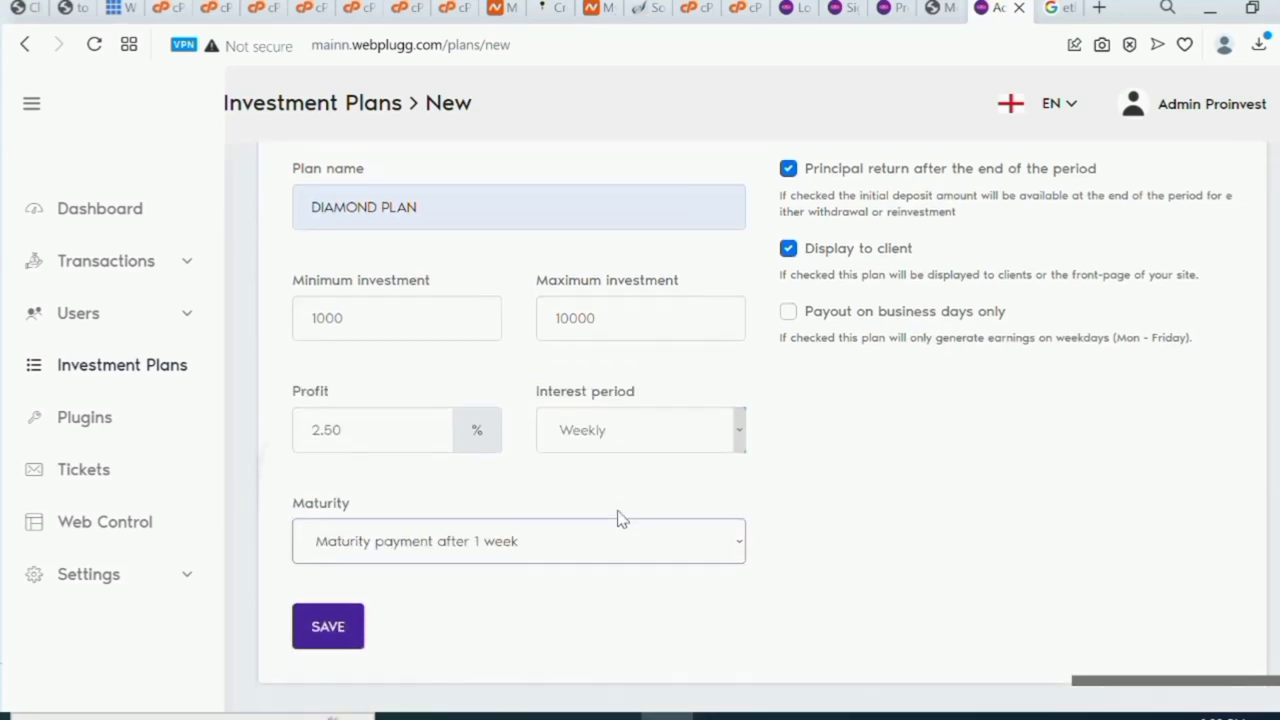
left_click(330, 624)
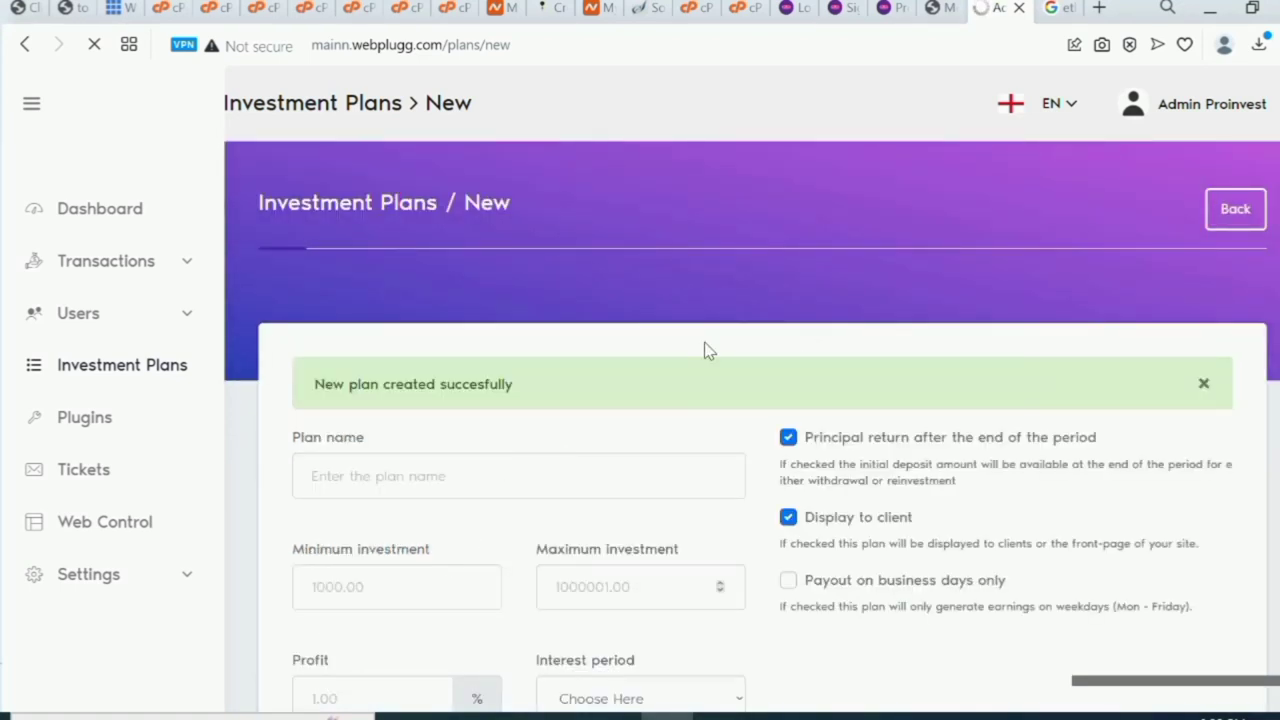
Go to Settings > Email Templates to show the Forgot Password template.
left_click(190, 573)
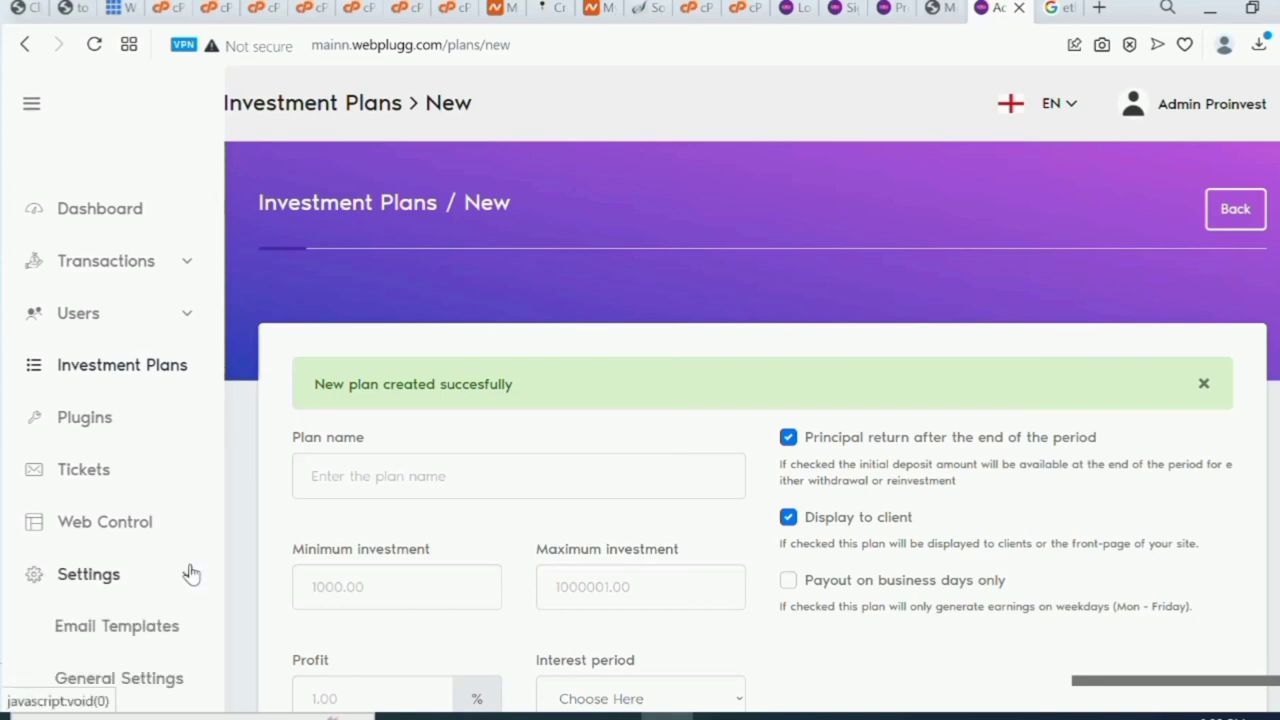
left_click(115, 632)
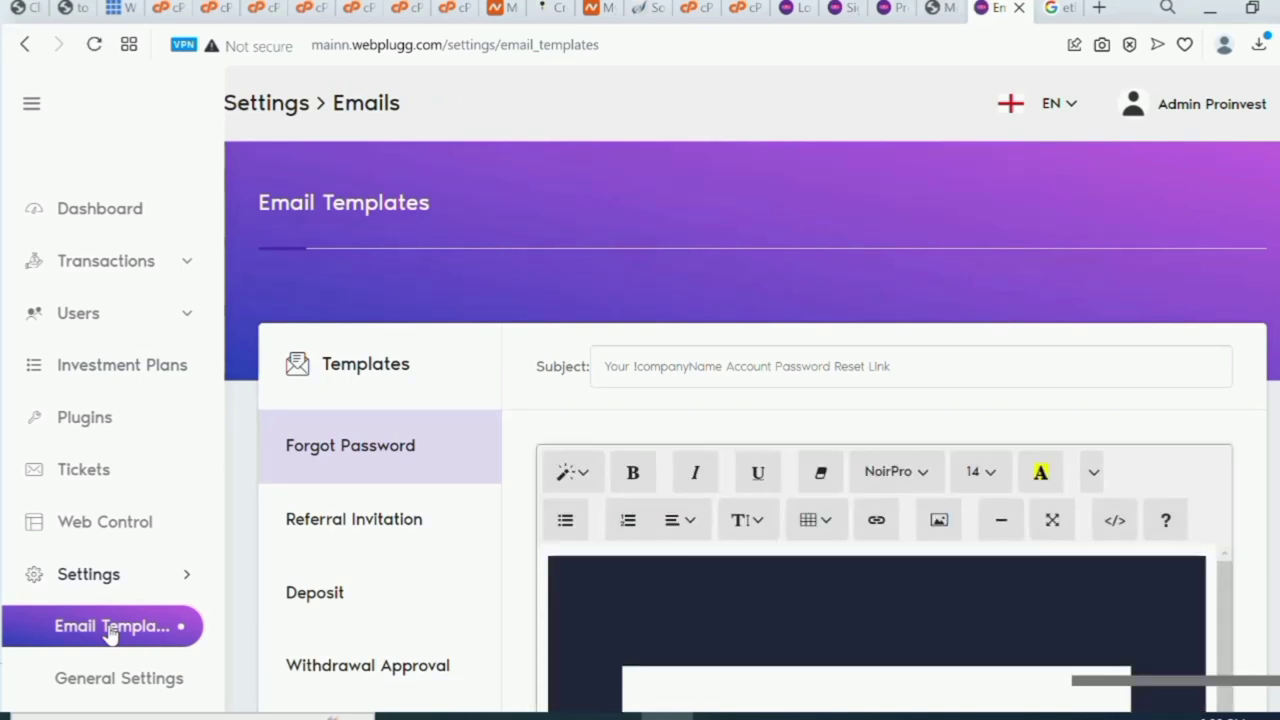
scroll(112, 636, "down", 2)
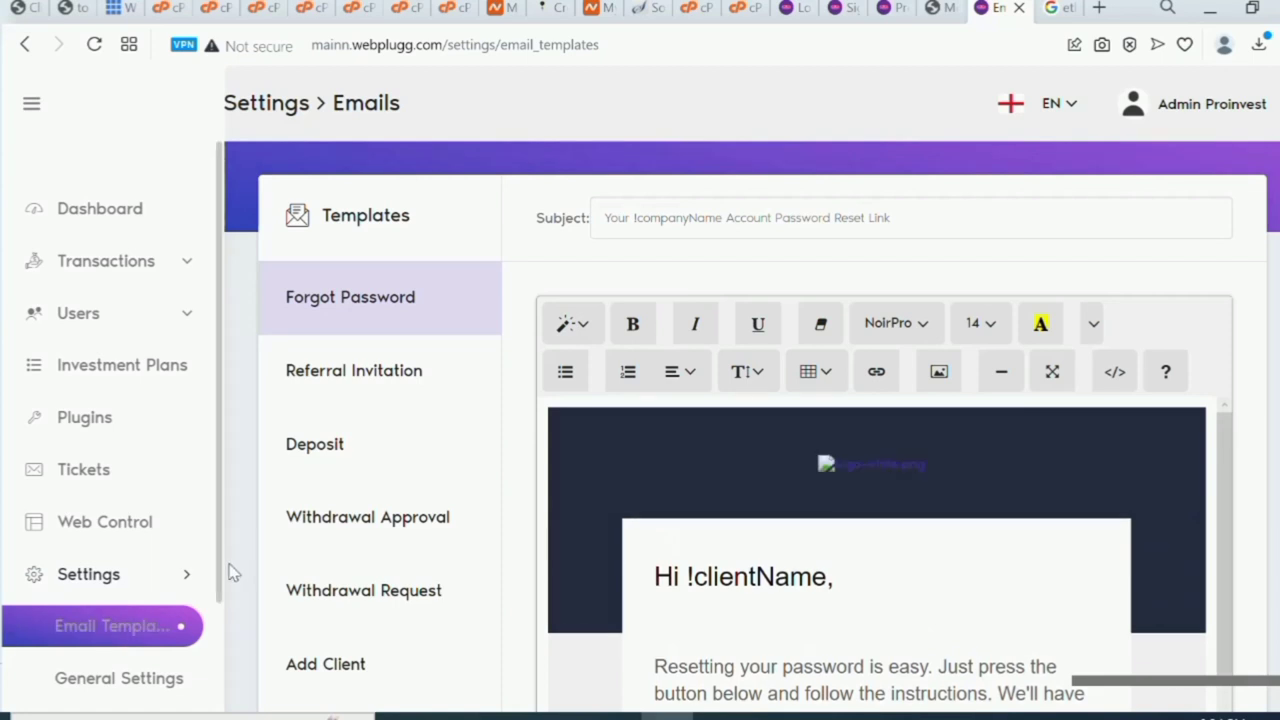
Append 'Thanks for investing with us' after 'no time.' in the Forgot Password body.
left_click(886, 463)
right_click(886, 464)
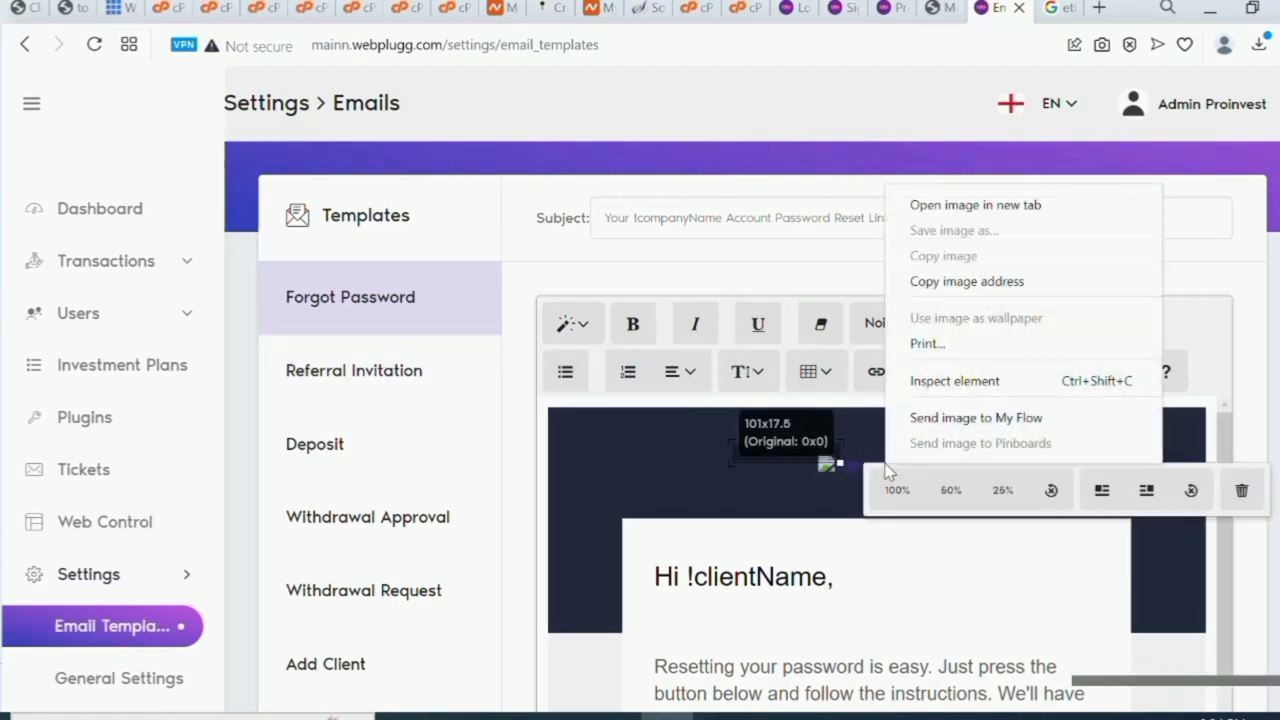
left_click(1240, 495)
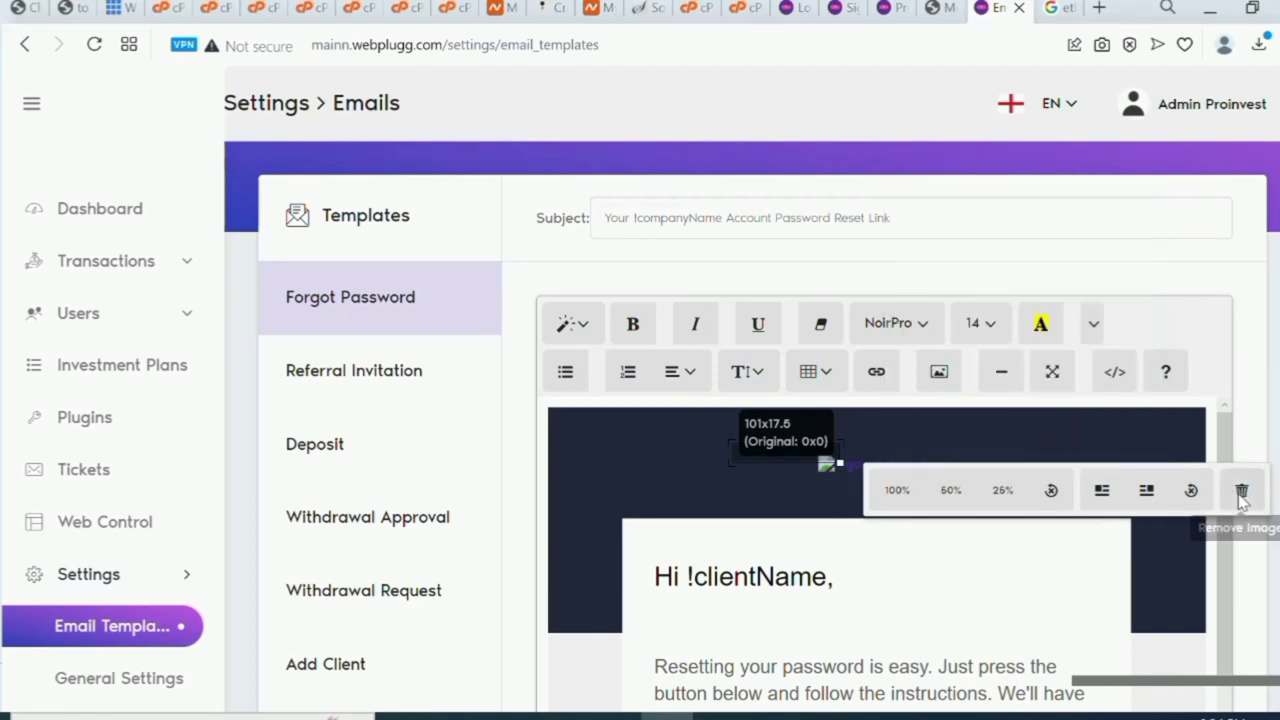
scroll(1237, 503, "down", 2)
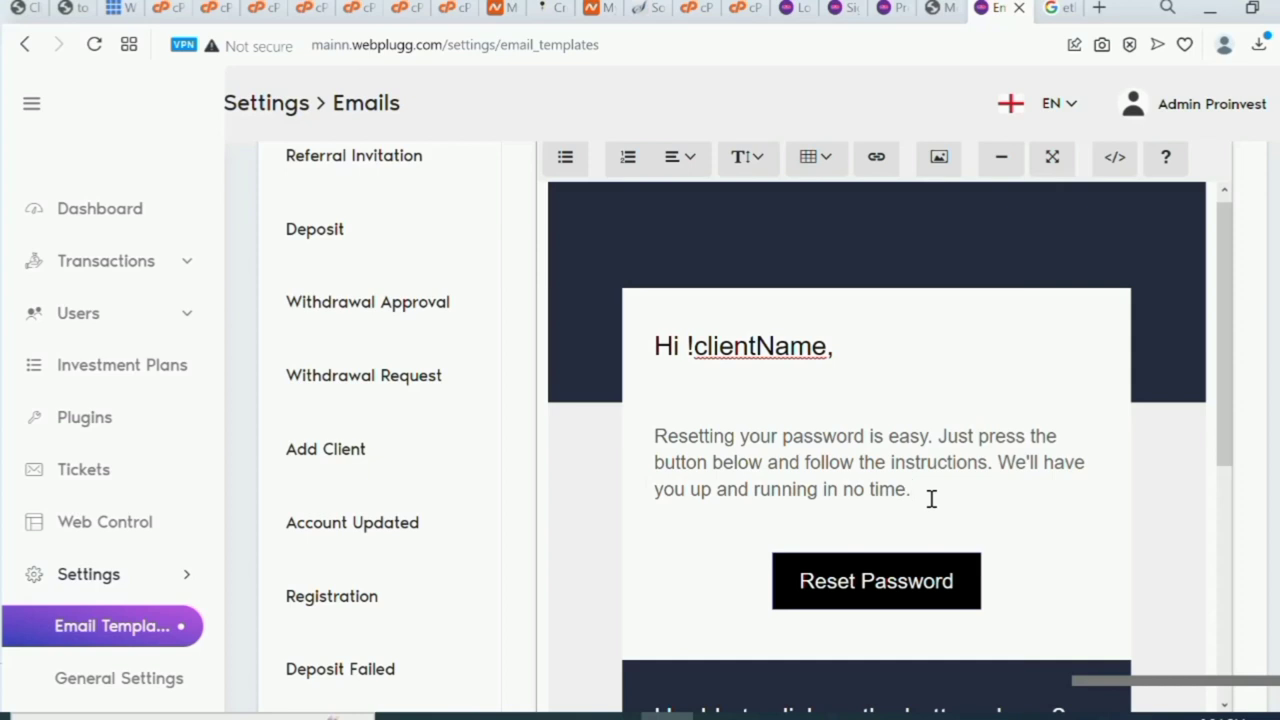
key("BackSpace")
type("welco")
key("BackSpace")
key("BackSpace")
key("BackSpace")
key("BackSpace")
type("Thanks for investin")
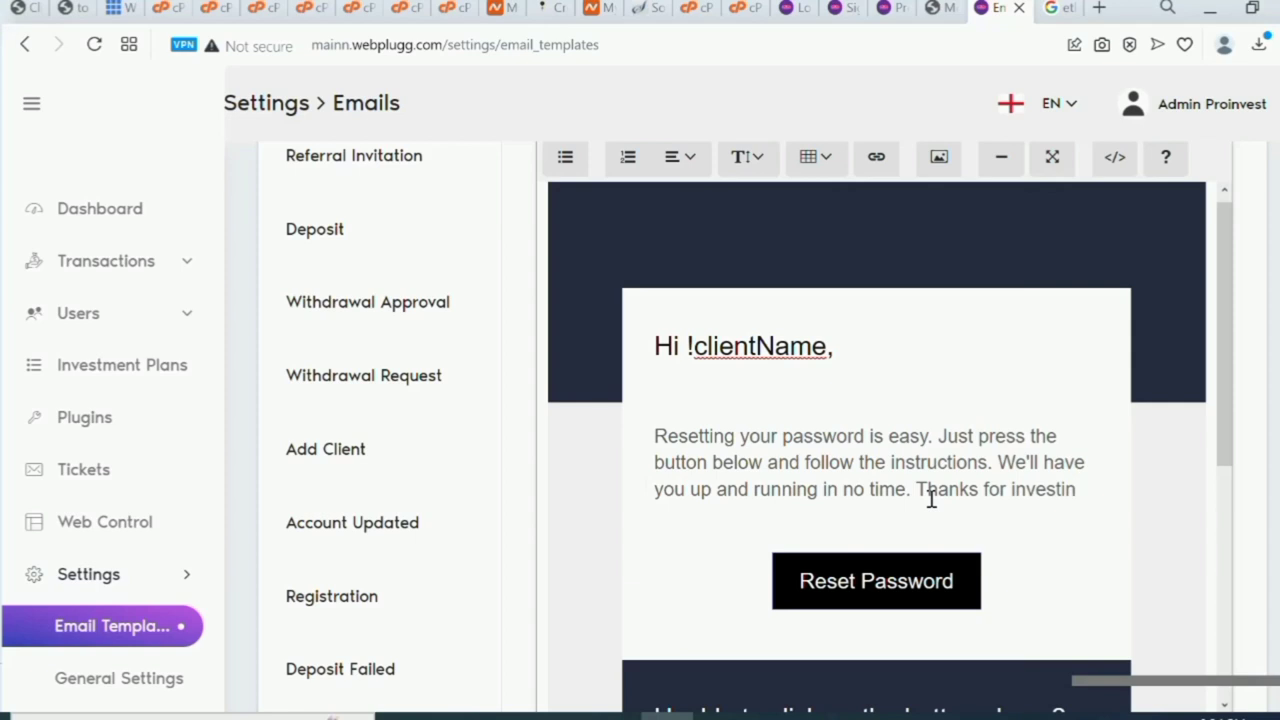
type("g with us")
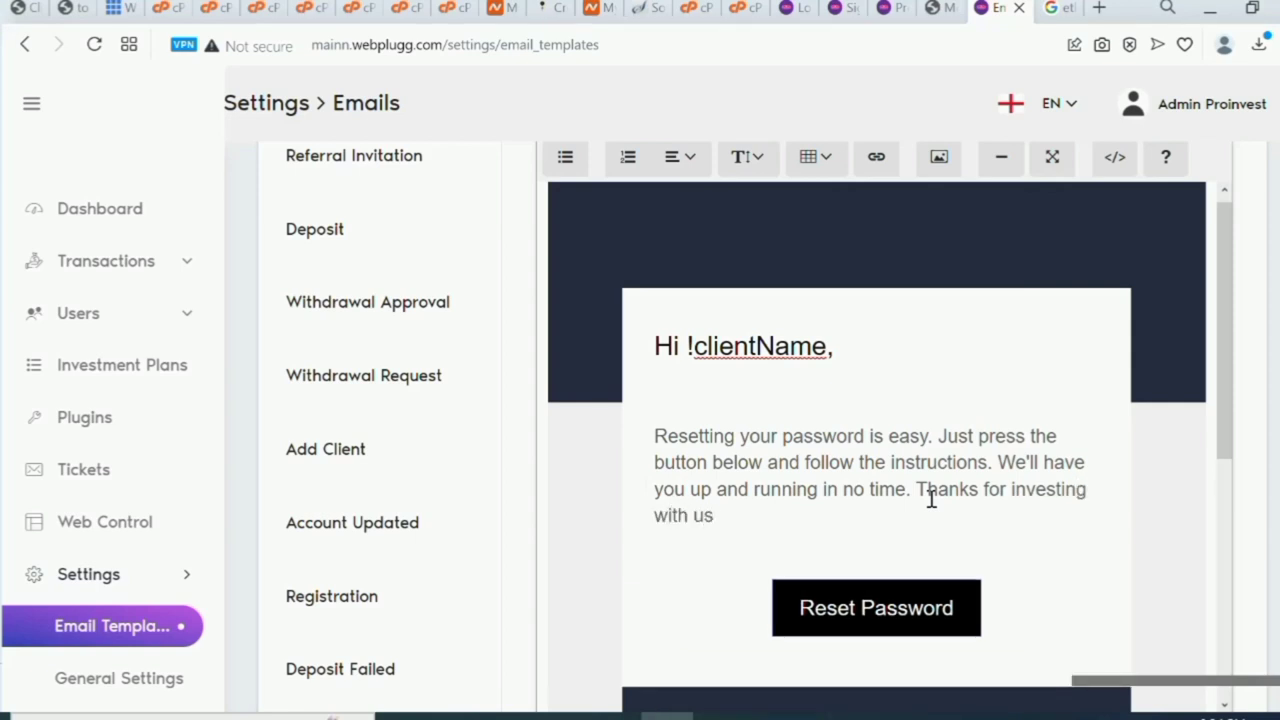
Save the Forgot Password template, confirm the success message, and switch to Test Email.
scroll(931, 498, "down", 10)
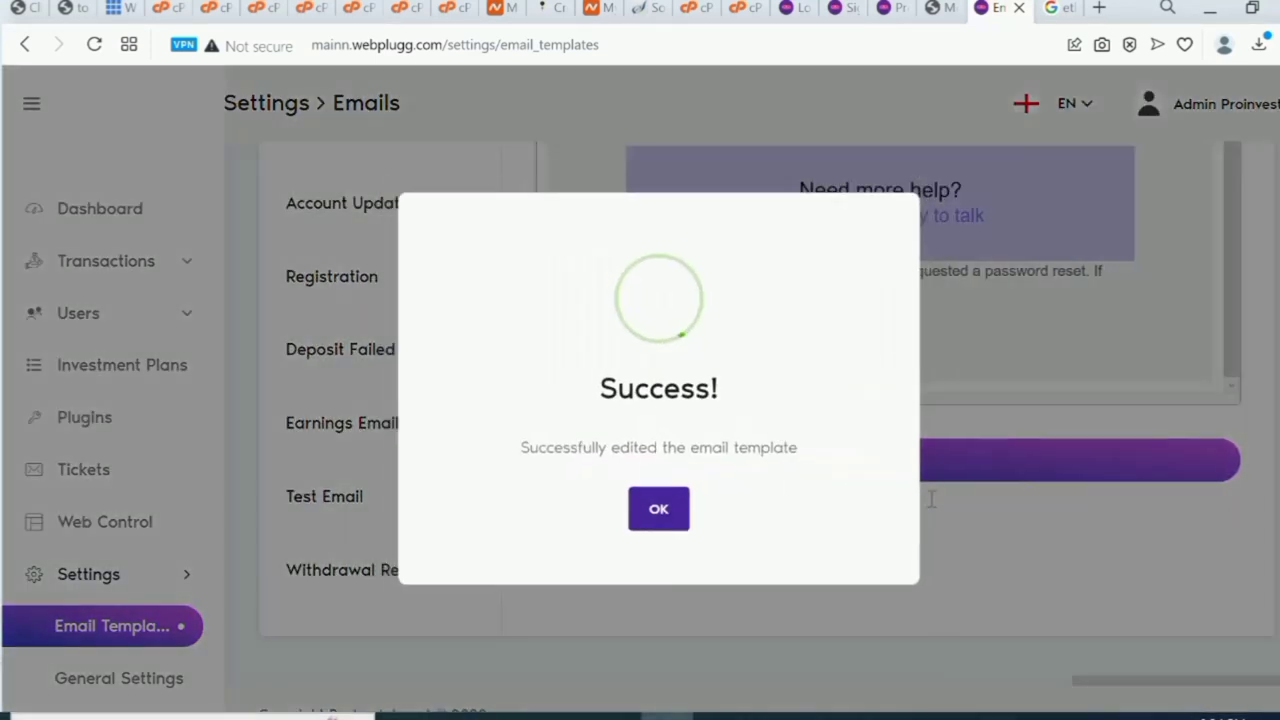
left_click(660, 514)
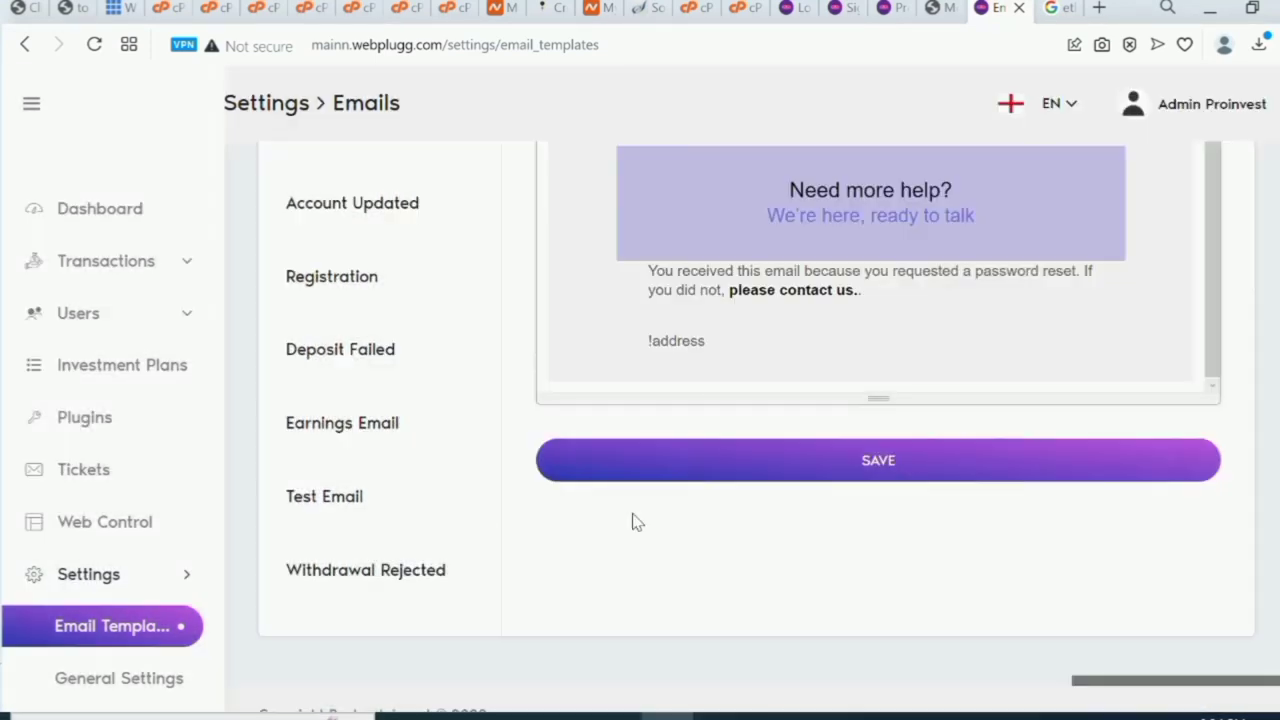
left_click(397, 509)
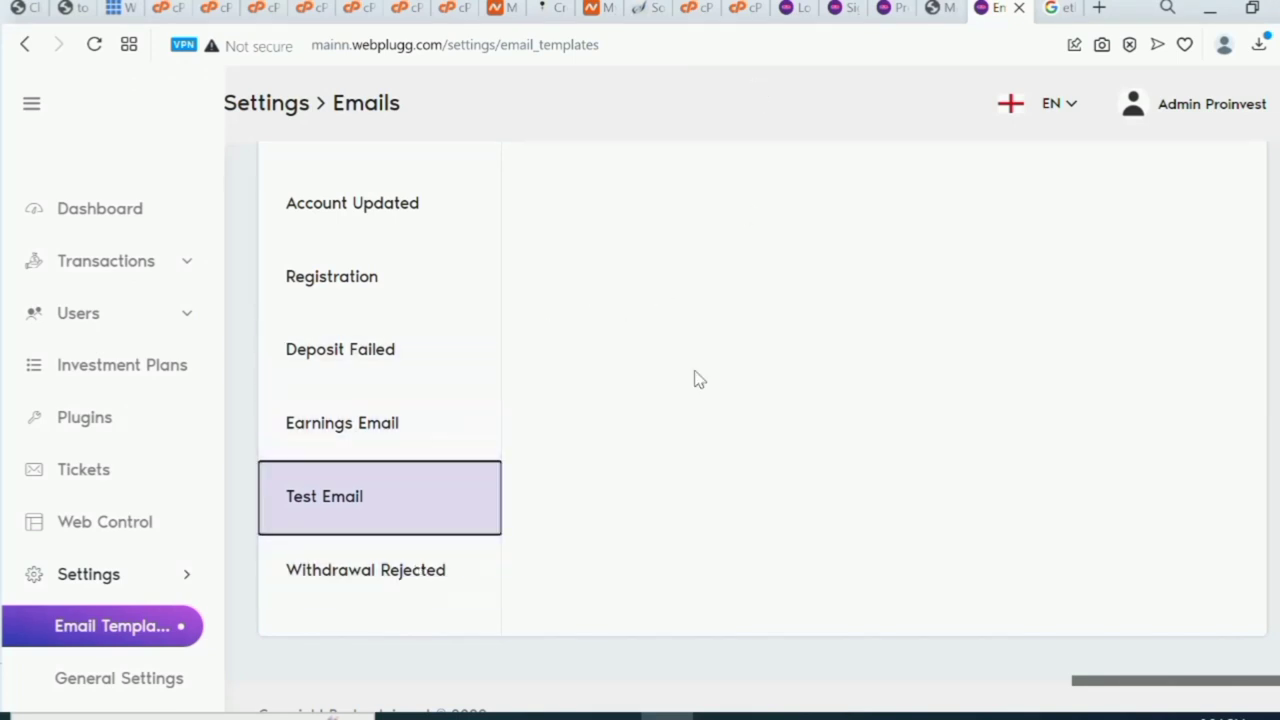
Add 'welcome and trade with us' after 'receive emails.' in the Test Email body and save.
scroll(1103, 260, "up", 2)
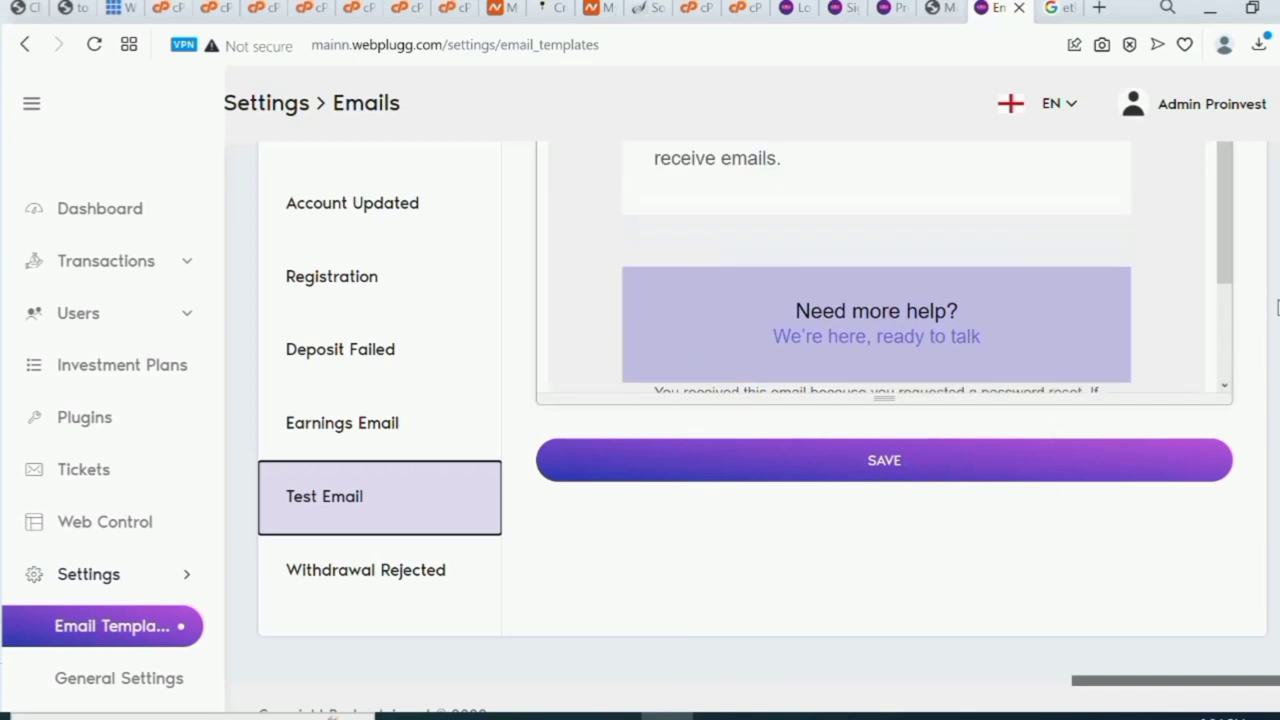
scroll(1154, 294, "up", 4)
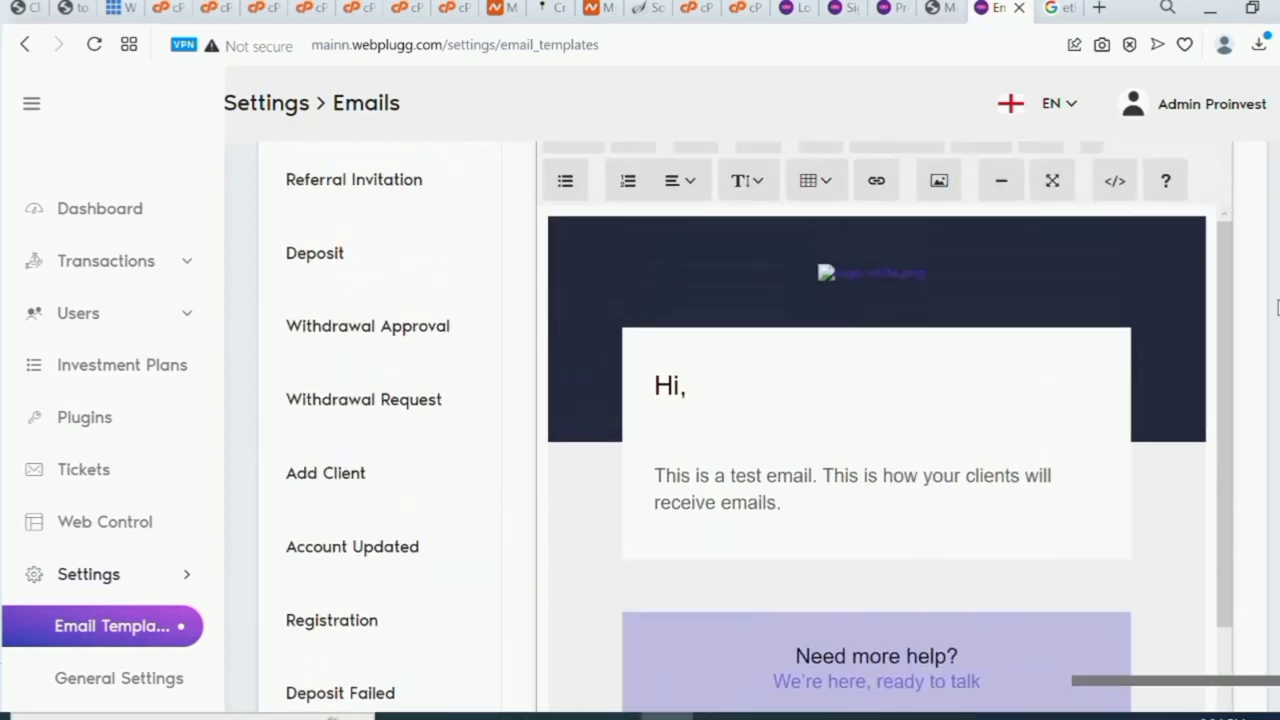
left_click(795, 515)
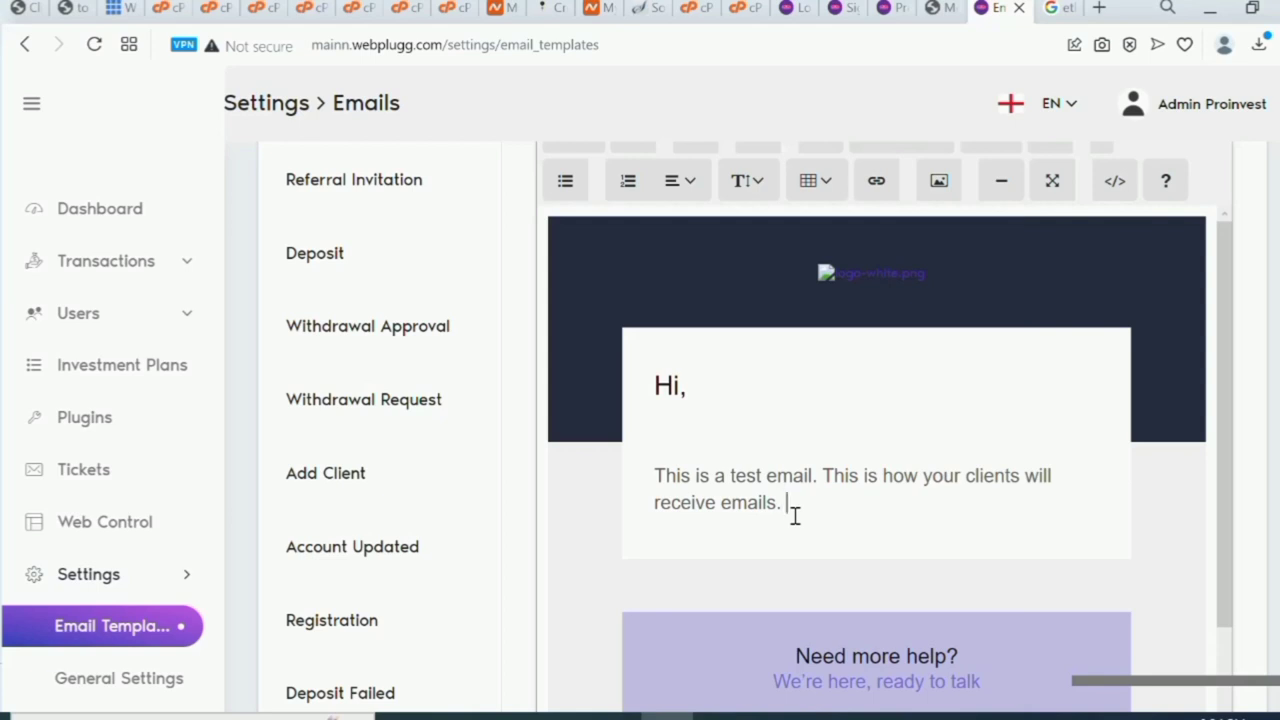
type("we")
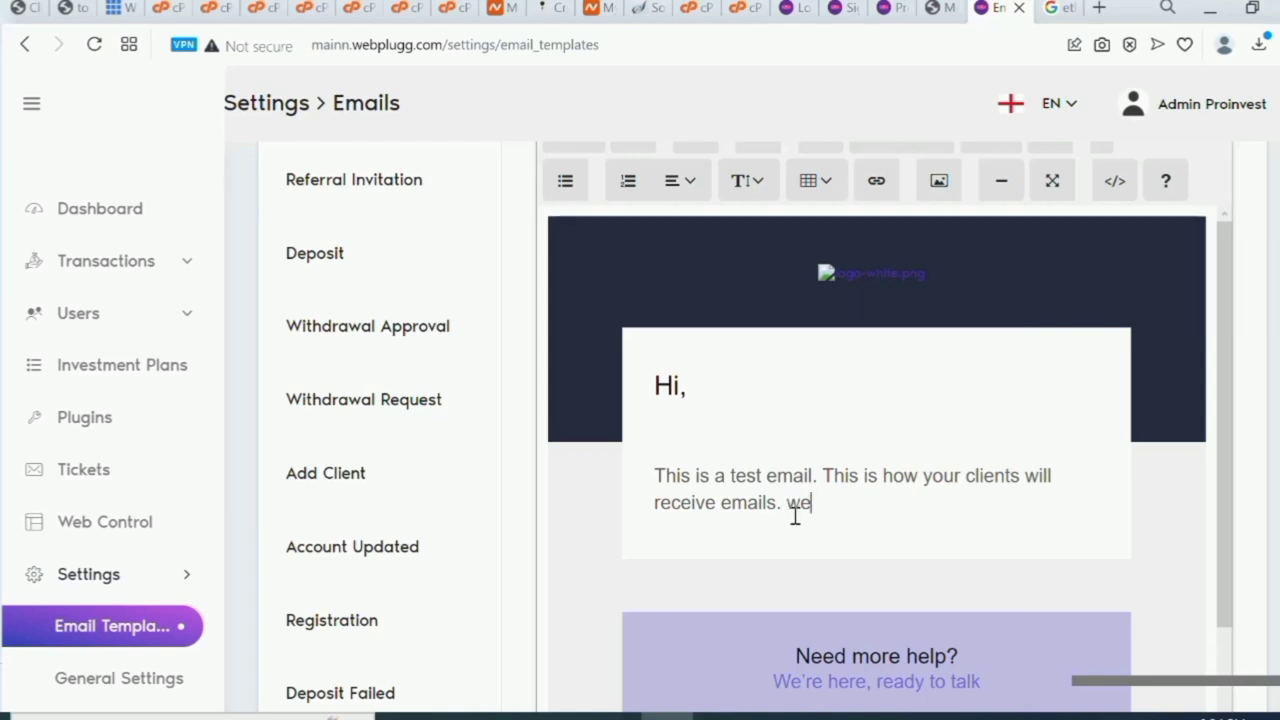
key("BackSpace")
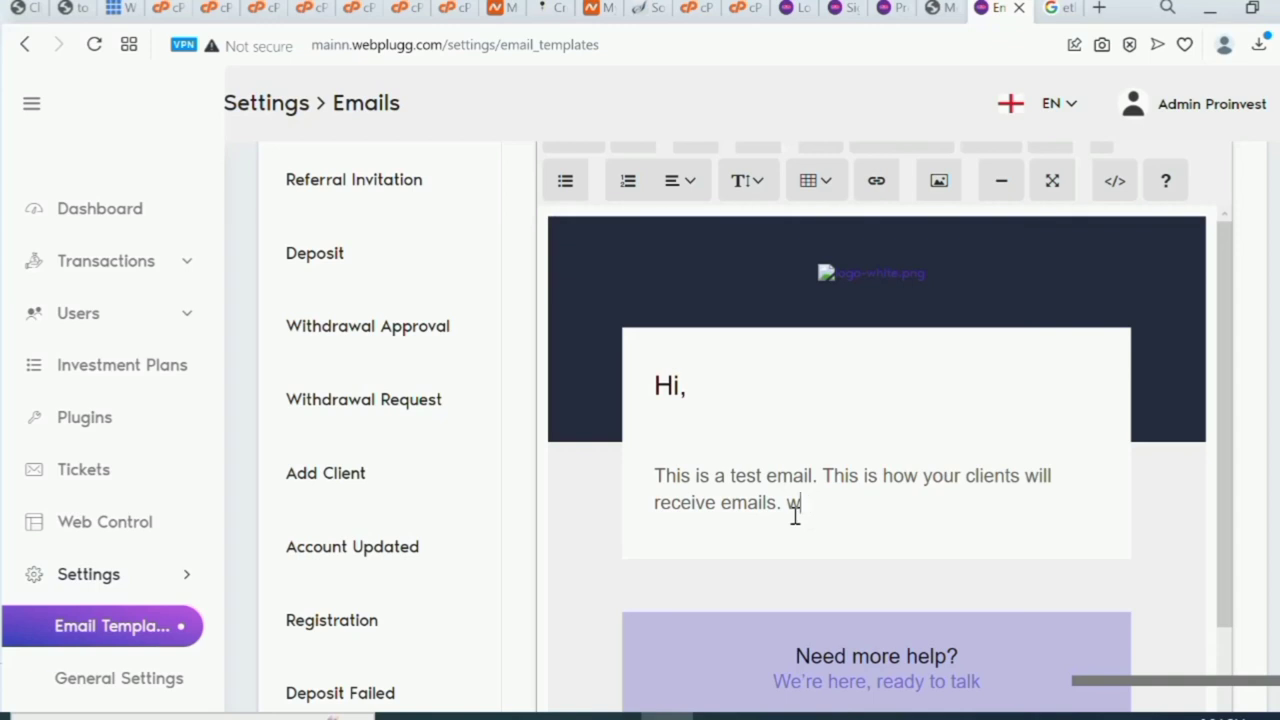
type("elcome and trade wi")
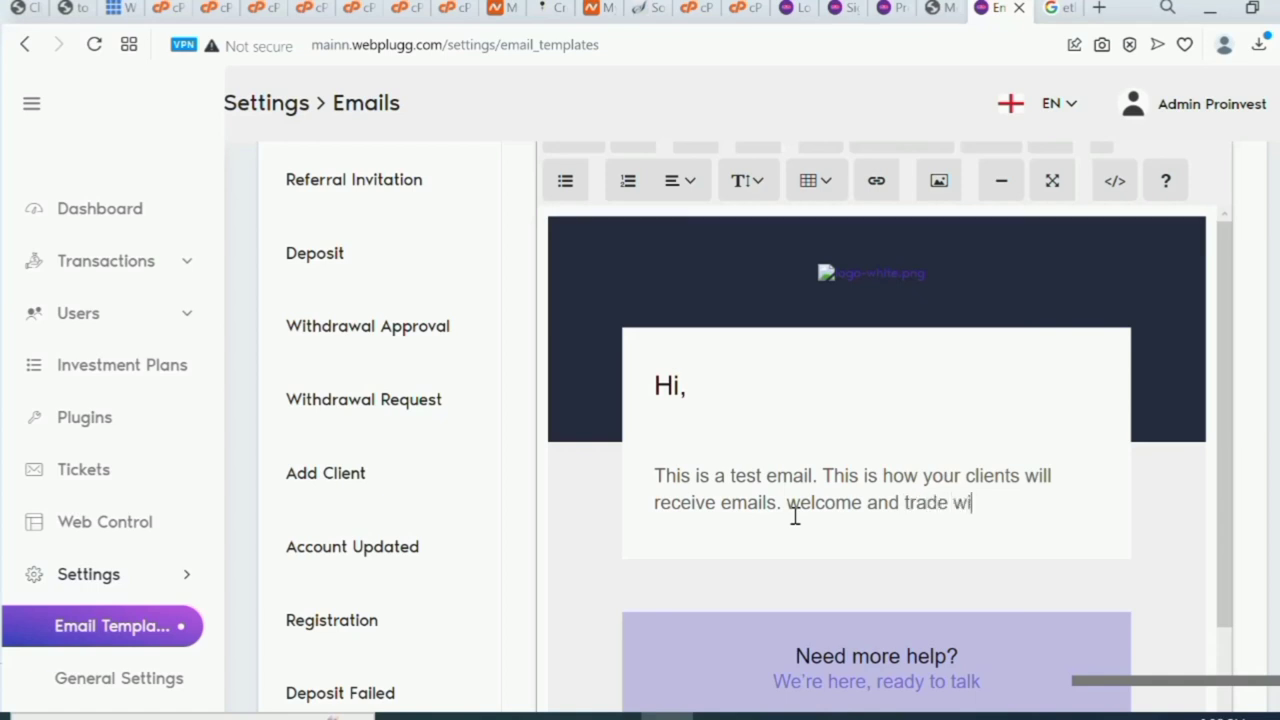
type("th us")
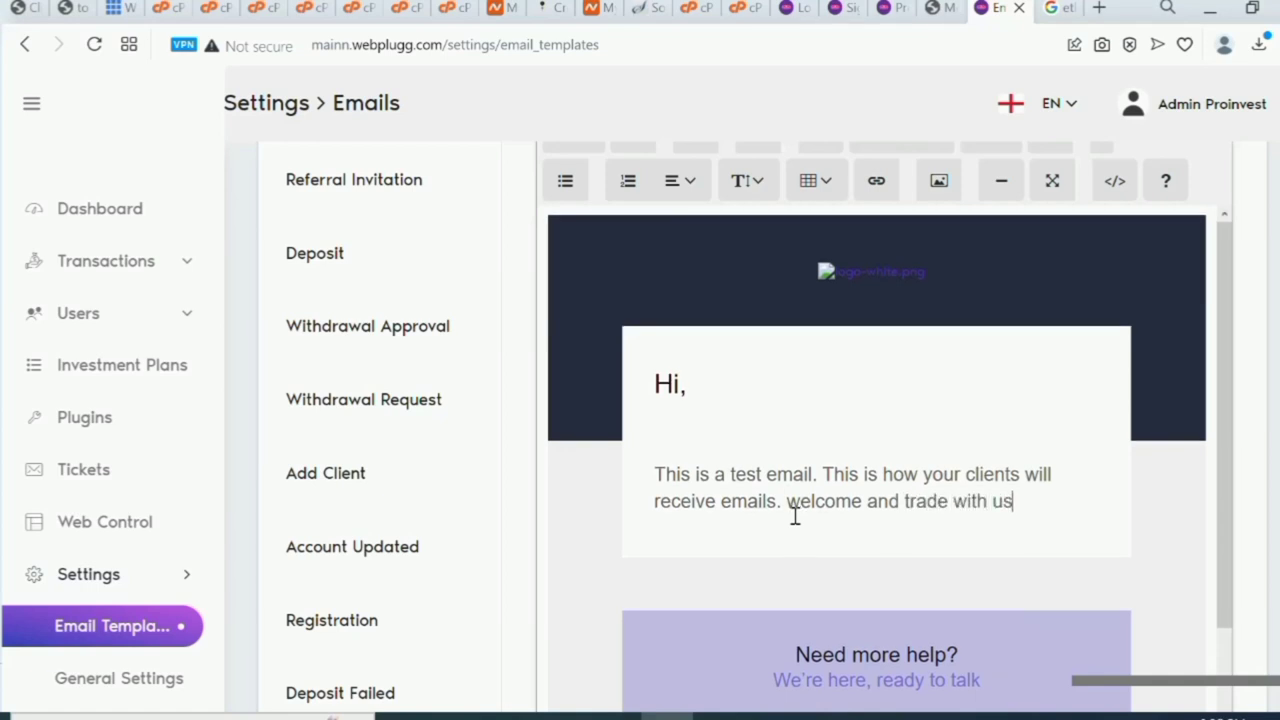
scroll(795, 515, "down", 5)
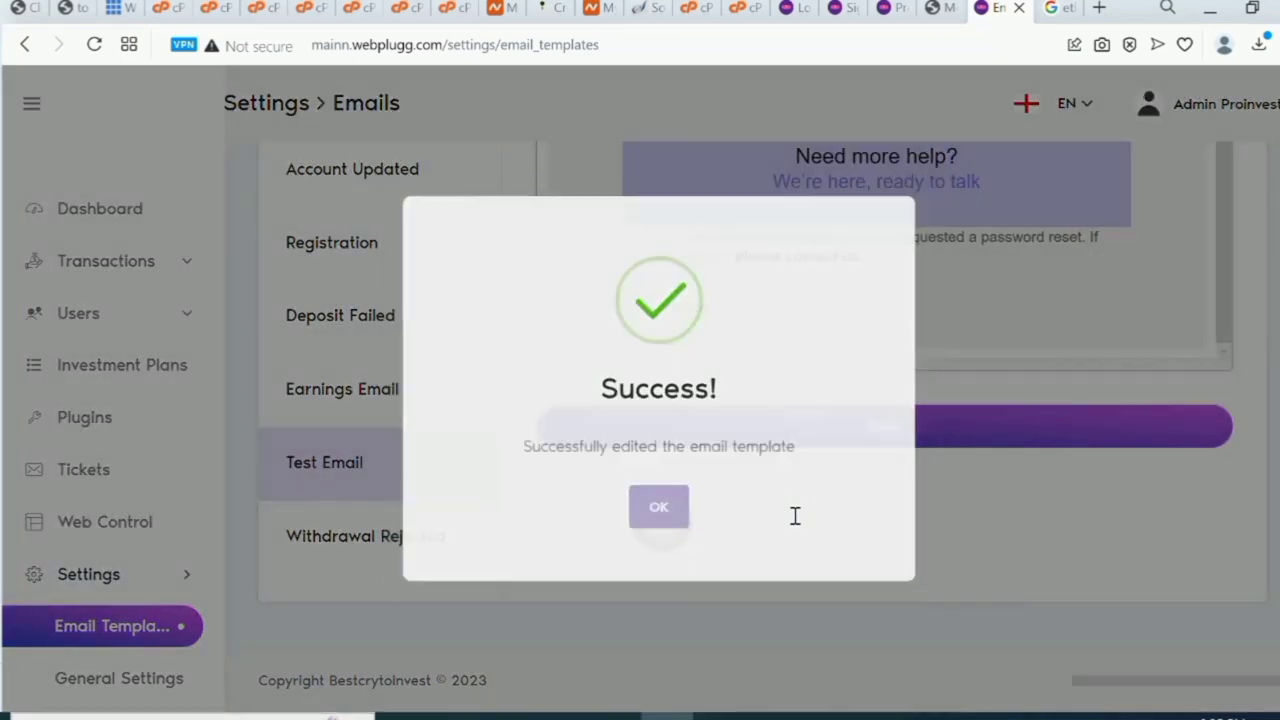
scroll(795, 515, "up", 8)
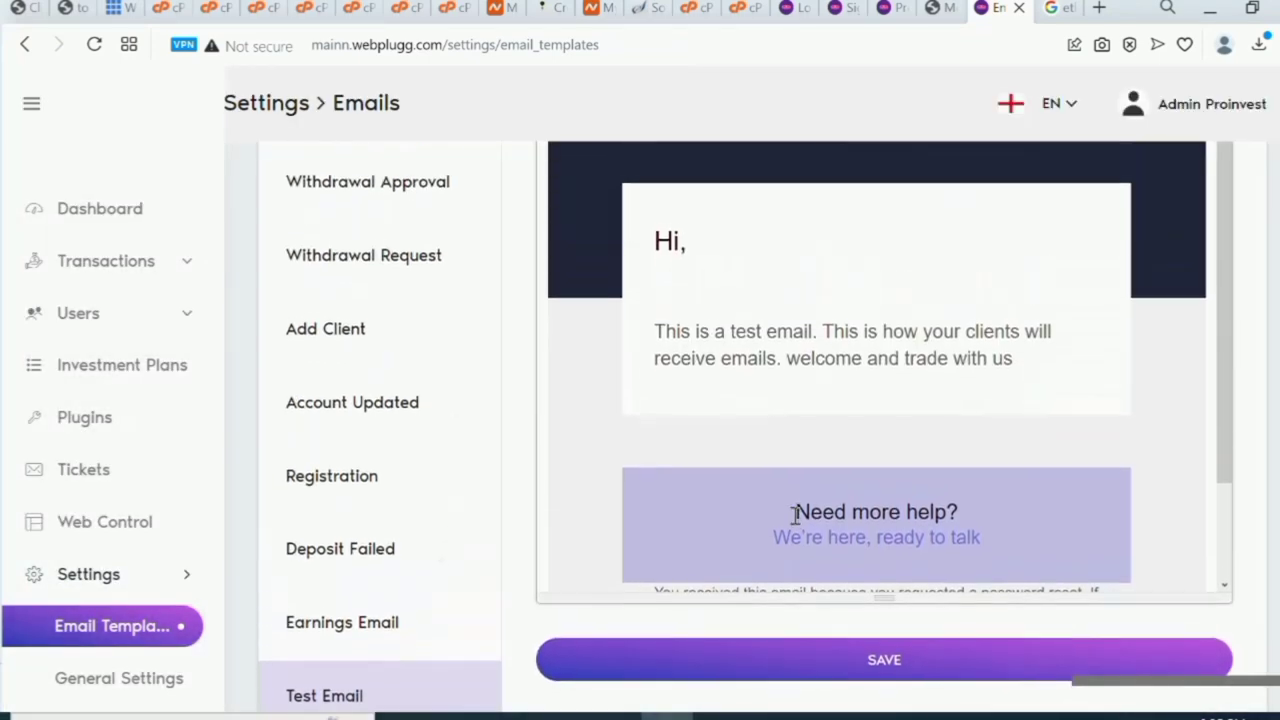
scroll(795, 515, "down", 1)
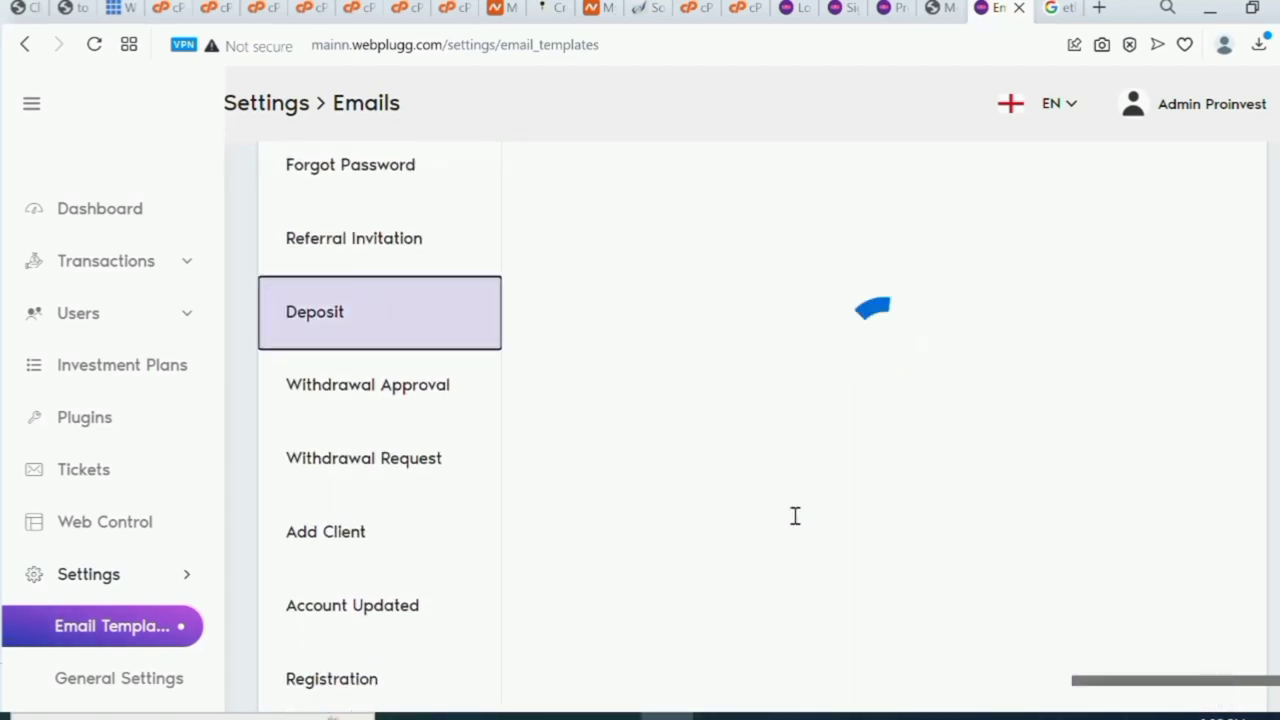
Dismiss the account menu and logo image options in the Deposit template editor.
scroll(795, 515, "up", 5)
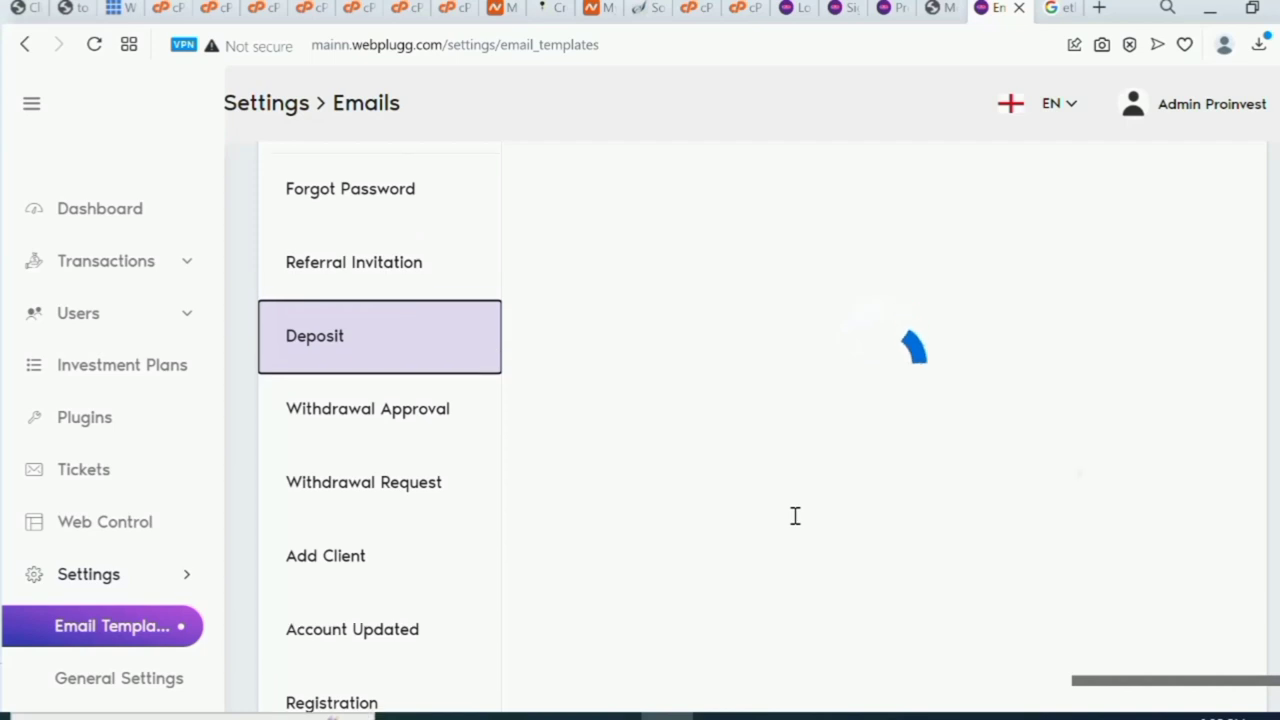
scroll(795, 515, "down", 3)
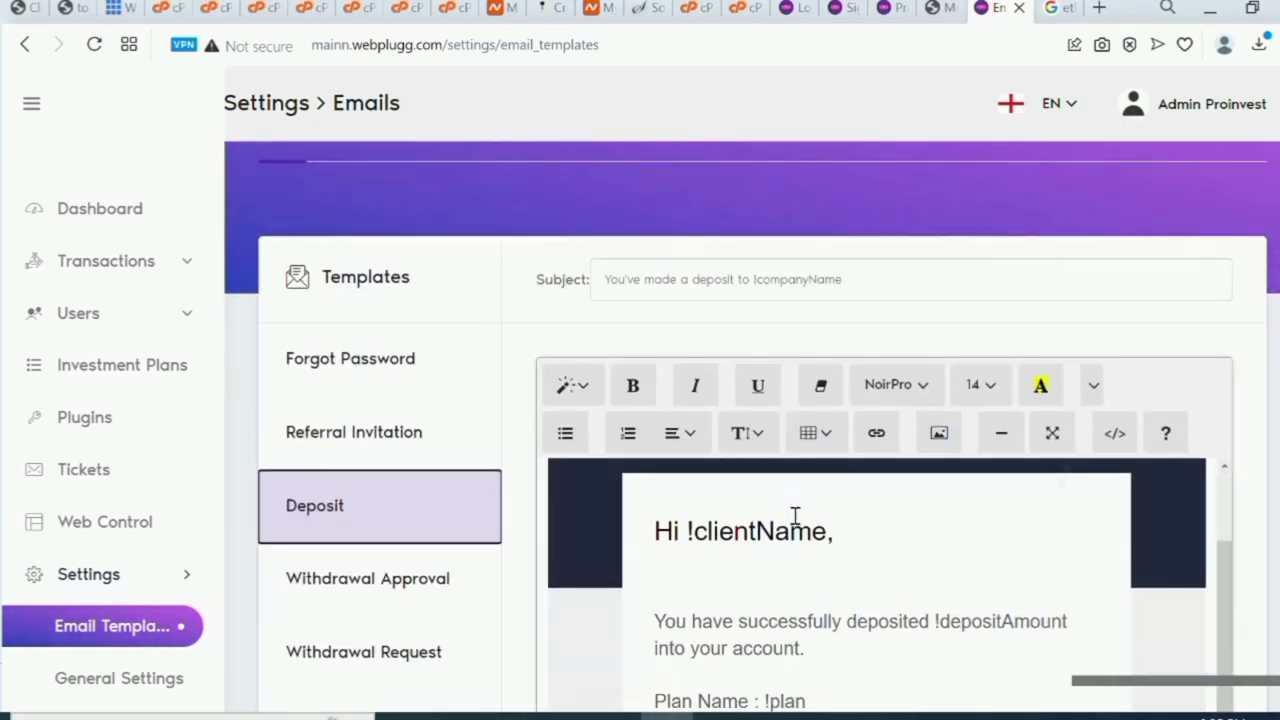
scroll(795, 515, "down", 3)
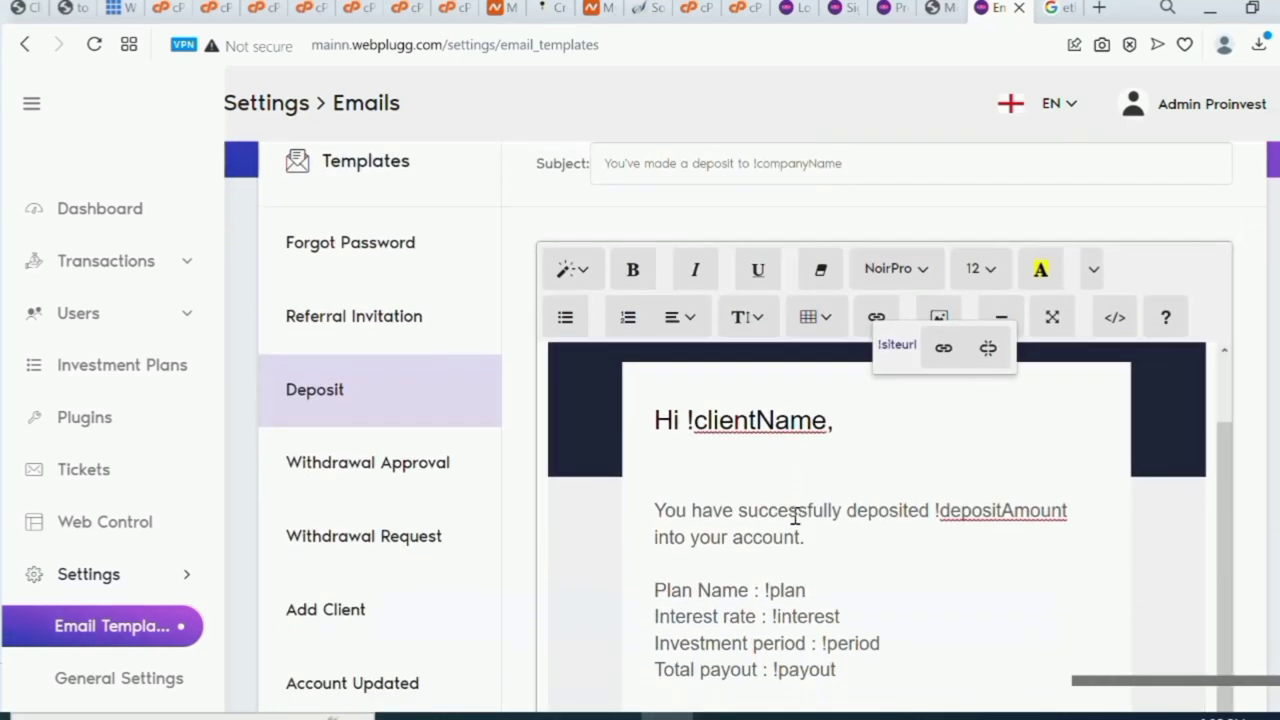
scroll(795, 515, "down", 2)
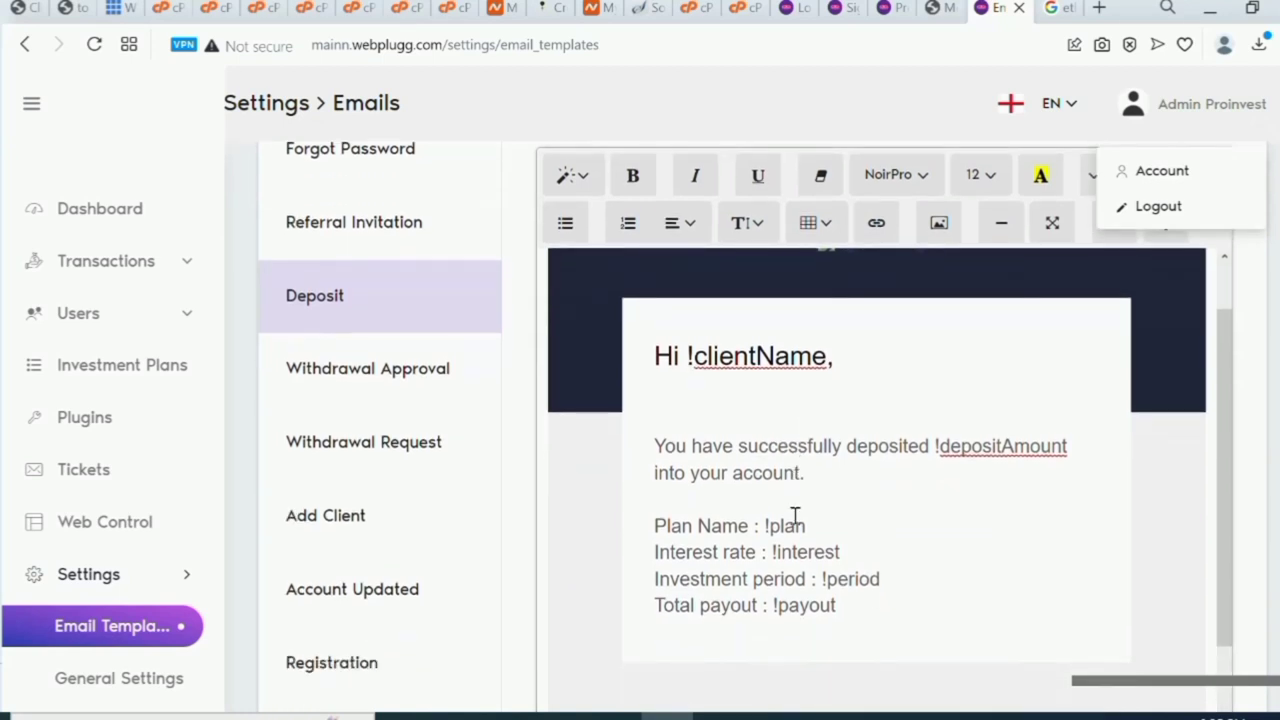
left_click(840, 582)
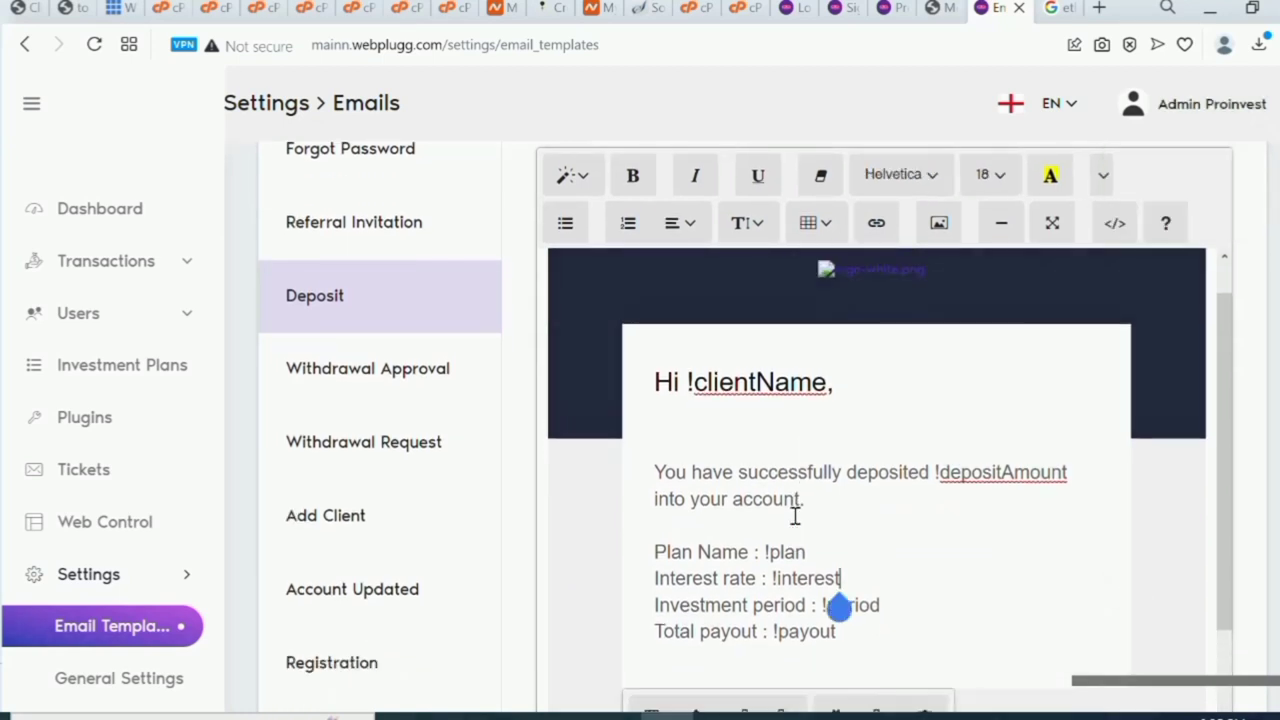
left_click(900, 277)
right_click(897, 281)
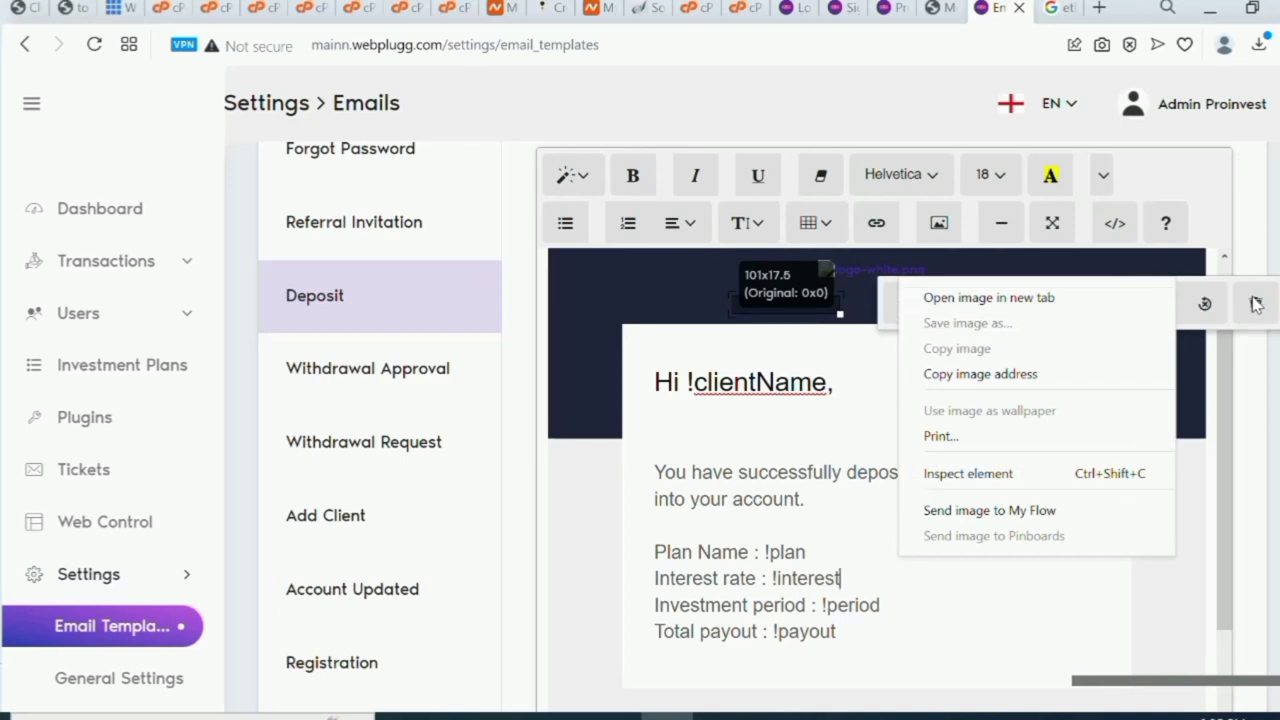
left_click(983, 514)
Add a new line 'Thanks for investing with you' below the Total payout line.
scroll(880, 615, "down", 1)
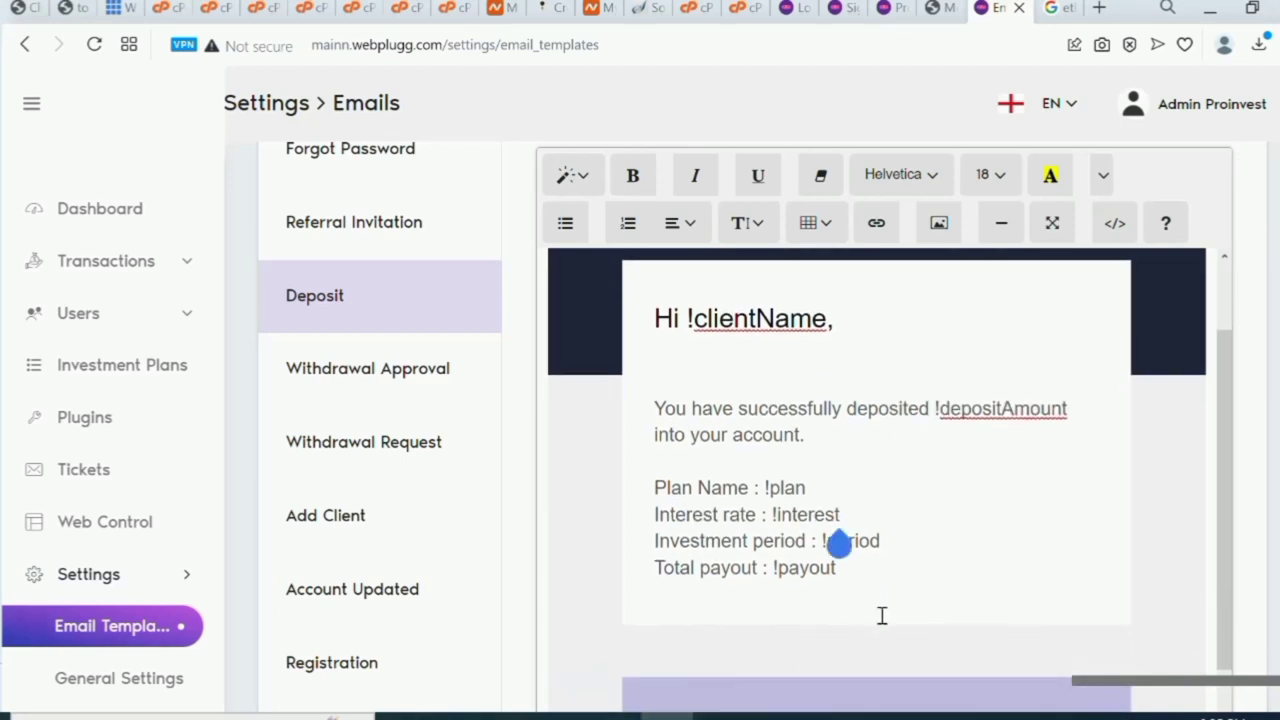
left_click(857, 600)
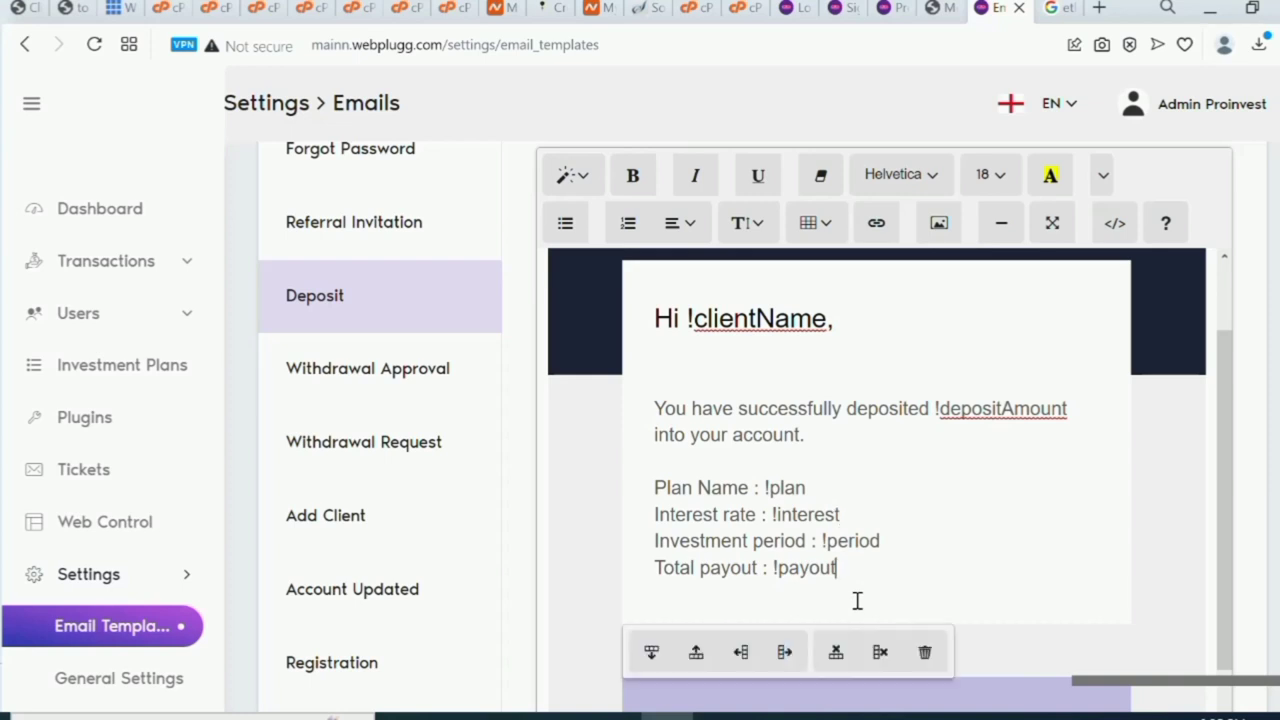
key("Return")
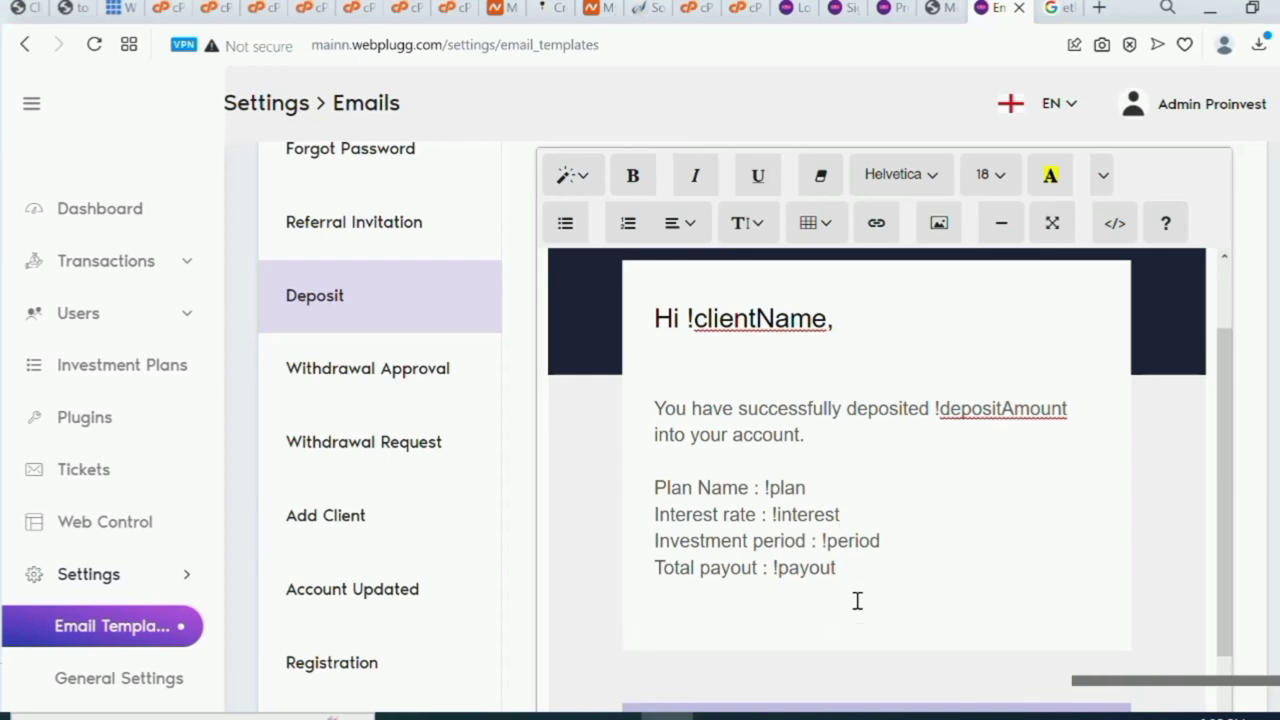
type("Thanks for ")
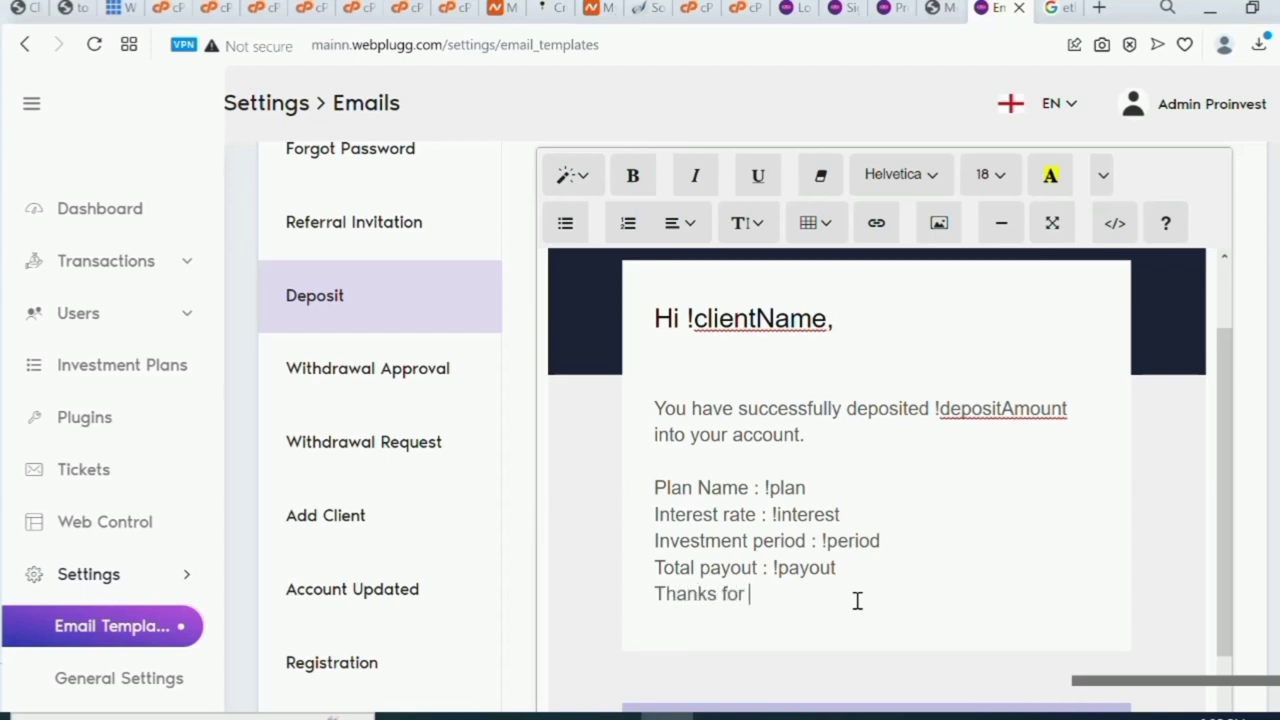
type("investing ")
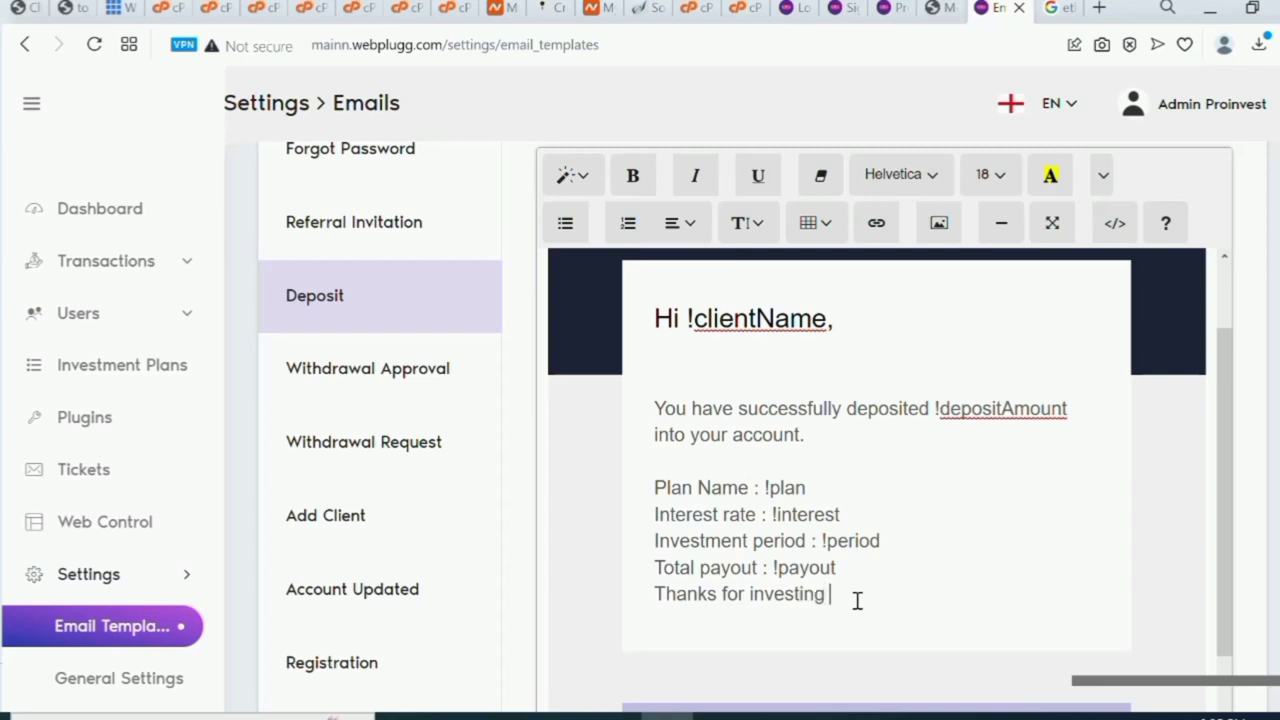
type("with you get your profit")
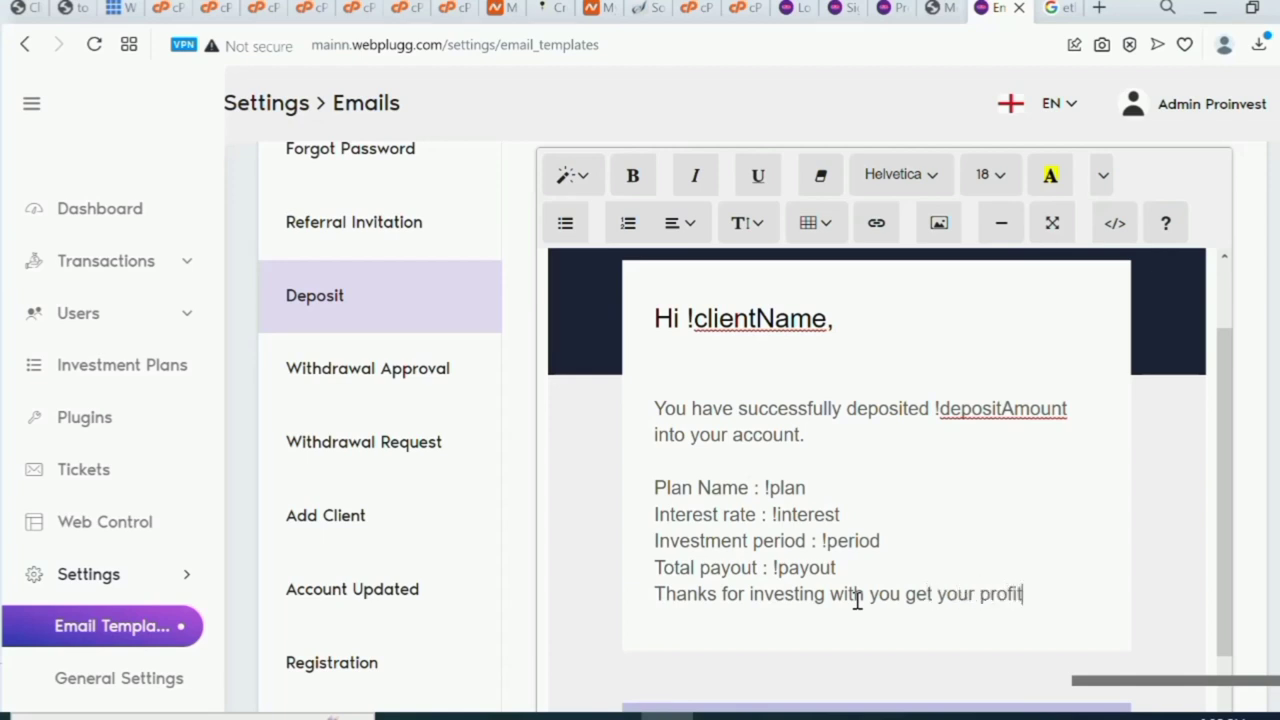
Save the edited Deposit email template and acknowledge the success confirmation.
scroll(857, 601, "down", 3)
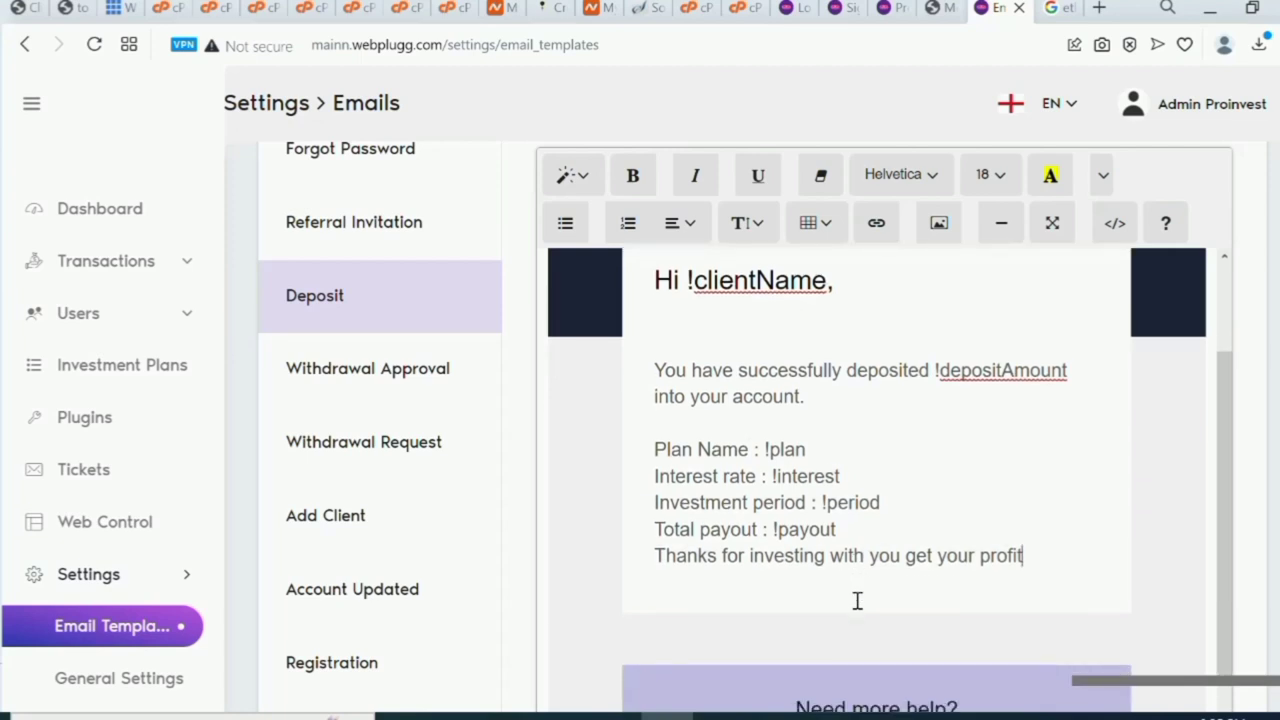
left_click(857, 600)
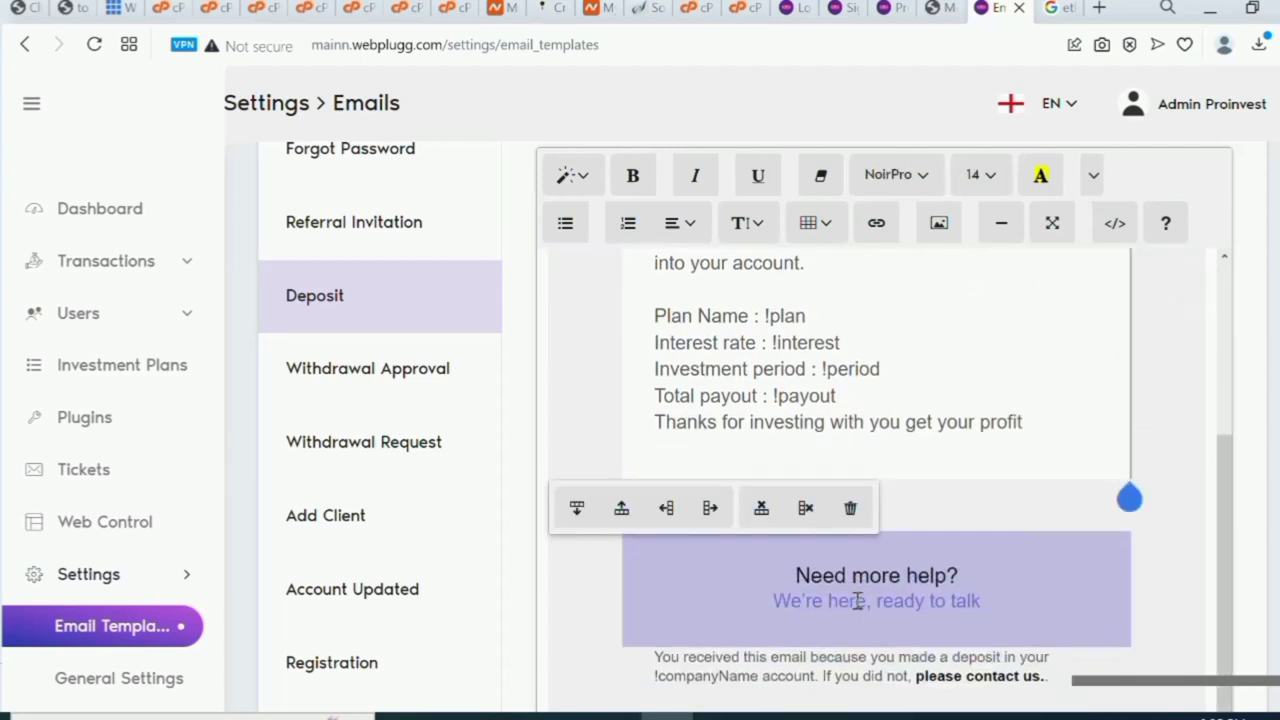
scroll(857, 600, "down", 1)
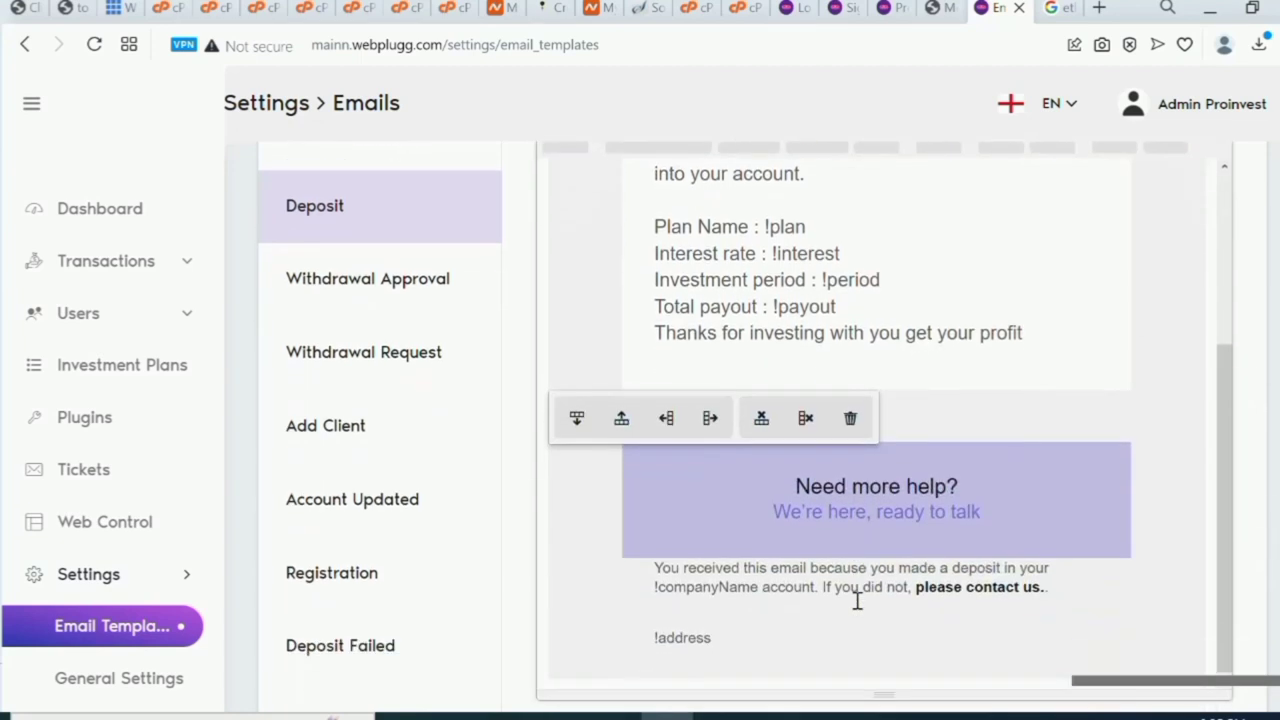
scroll(857, 600, "up", 1)
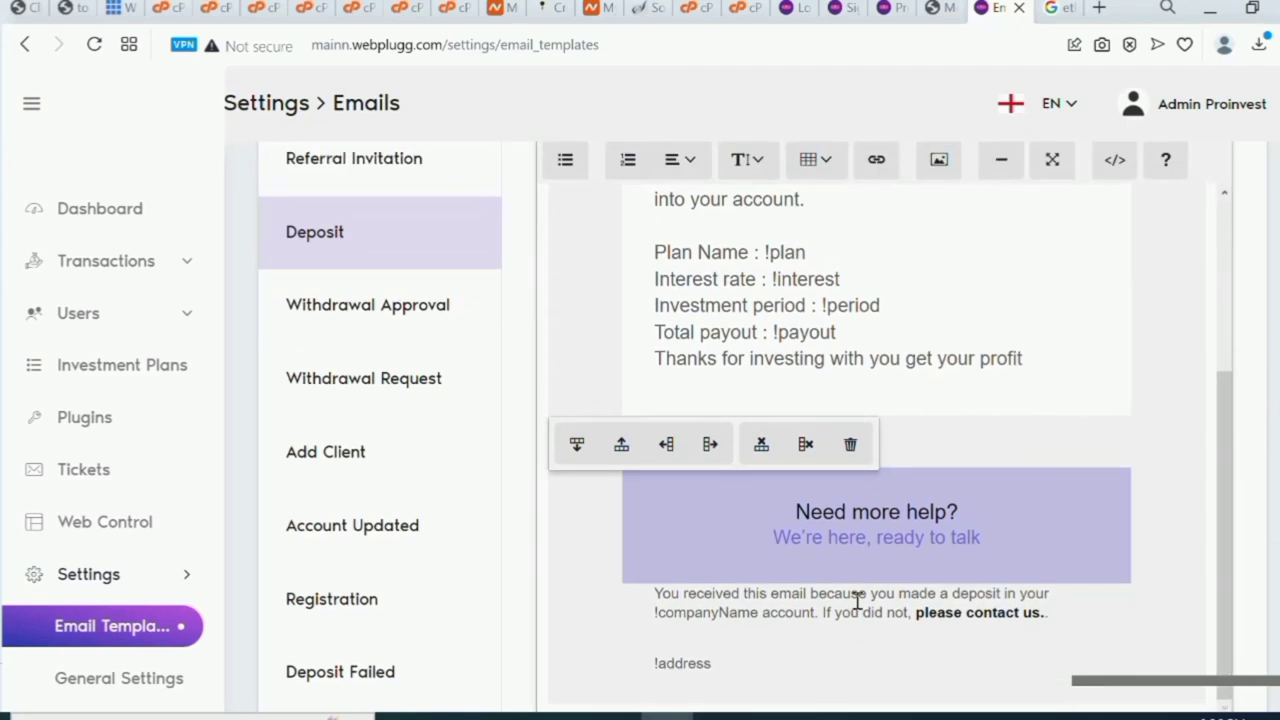
scroll(857, 600, "down", 3)
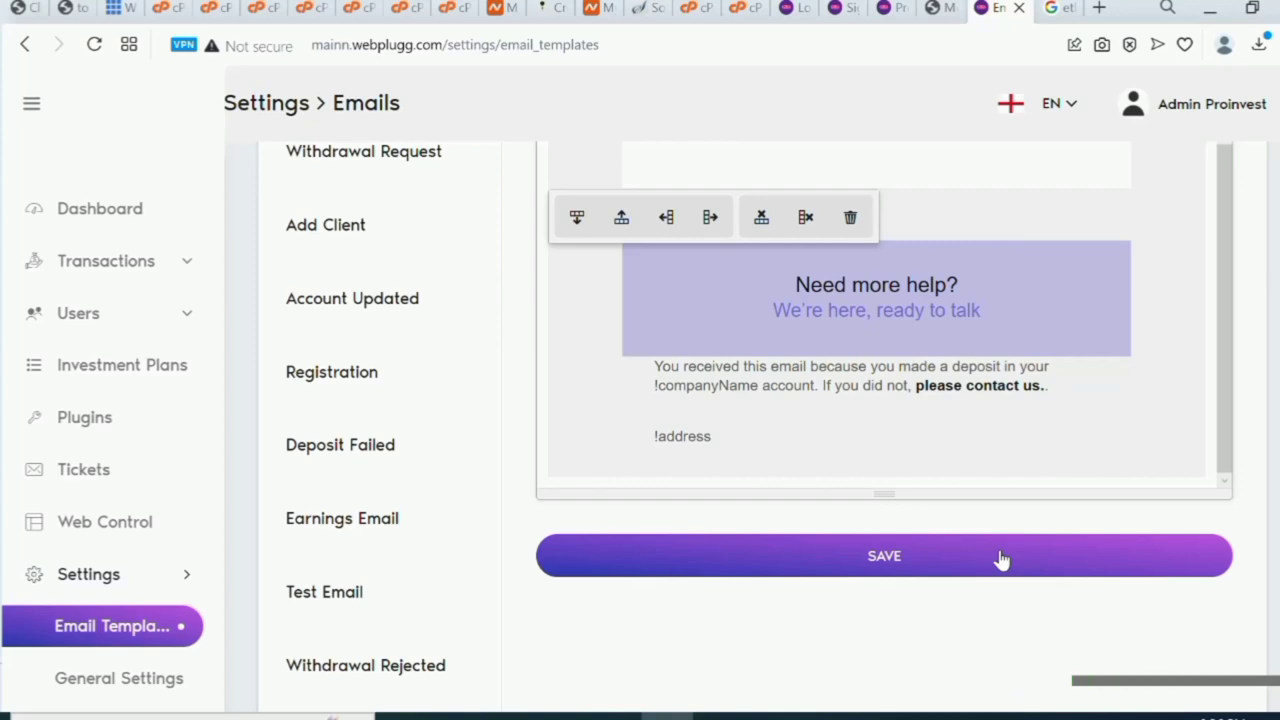
left_click(1000, 558)
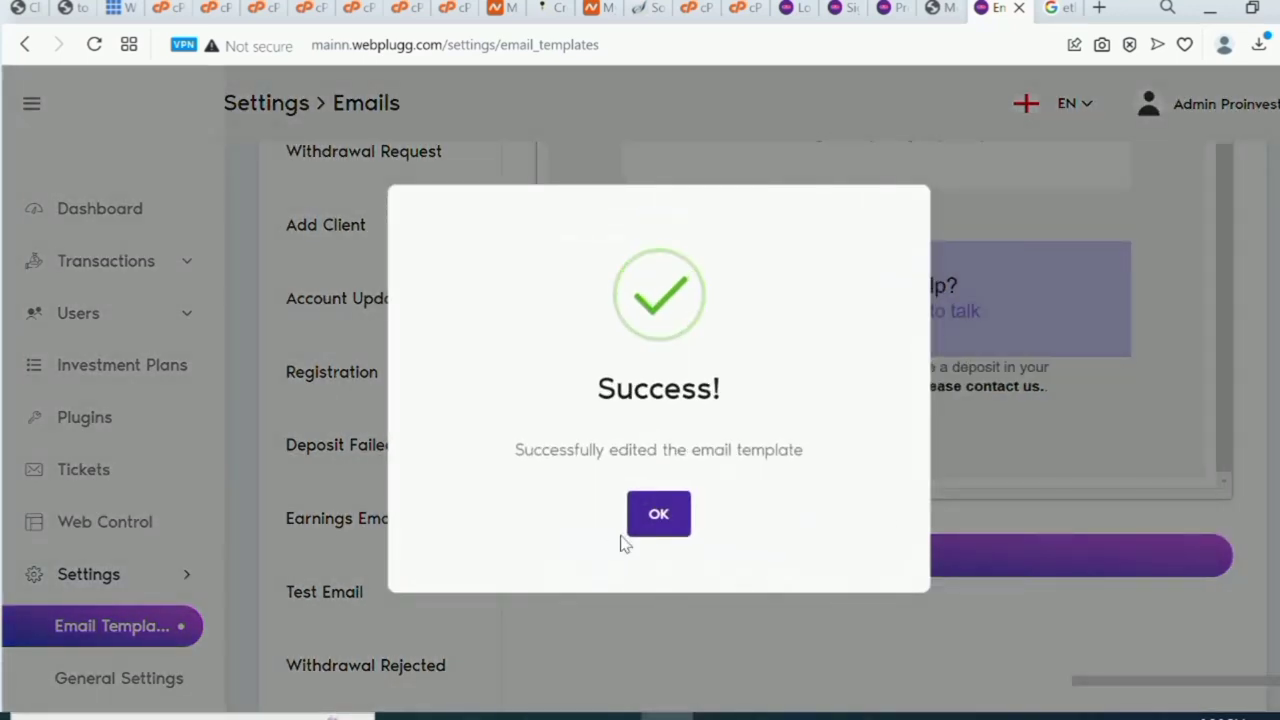
left_click(658, 516)
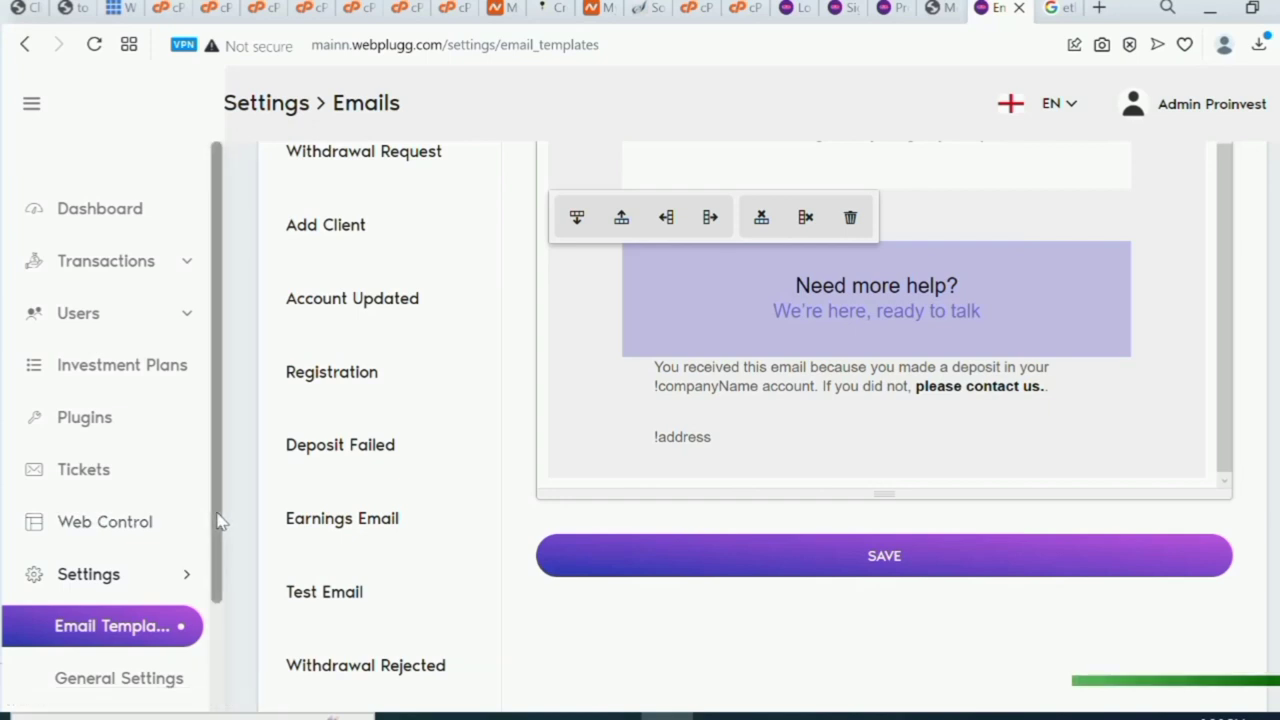
Close the ethereum logo image search tab.
scroll(218, 570, "down", 1)
scroll(210, 420, "up", 1)
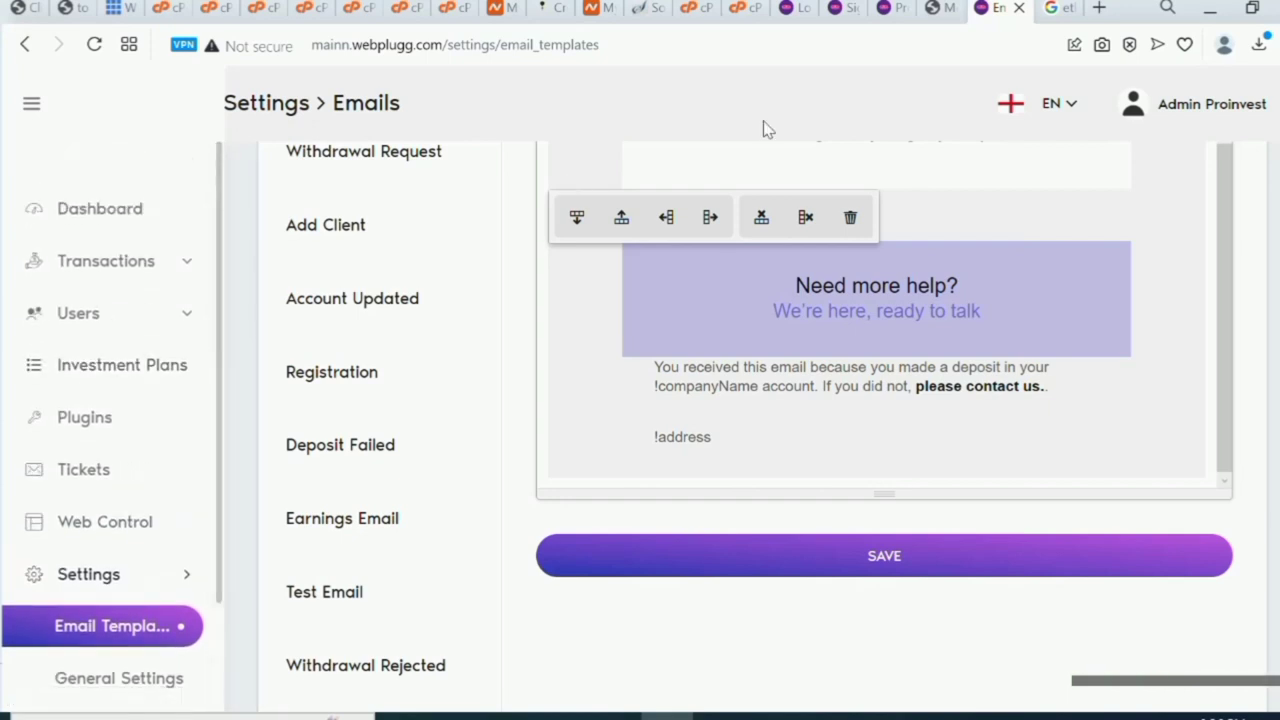
left_click(1066, 9)
left_click(1068, 8)
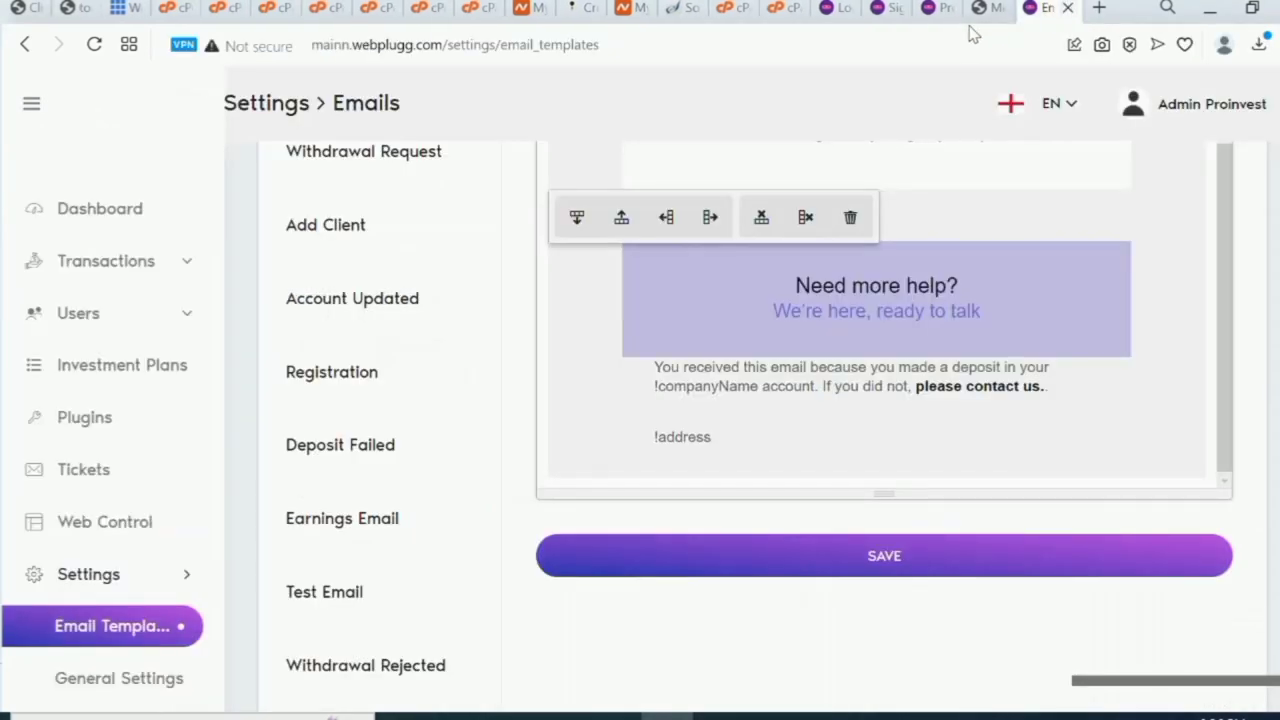
Load webplugg.com/crypto in a new Opera tab.
left_click(1100, 8)
left_click(885, 55)
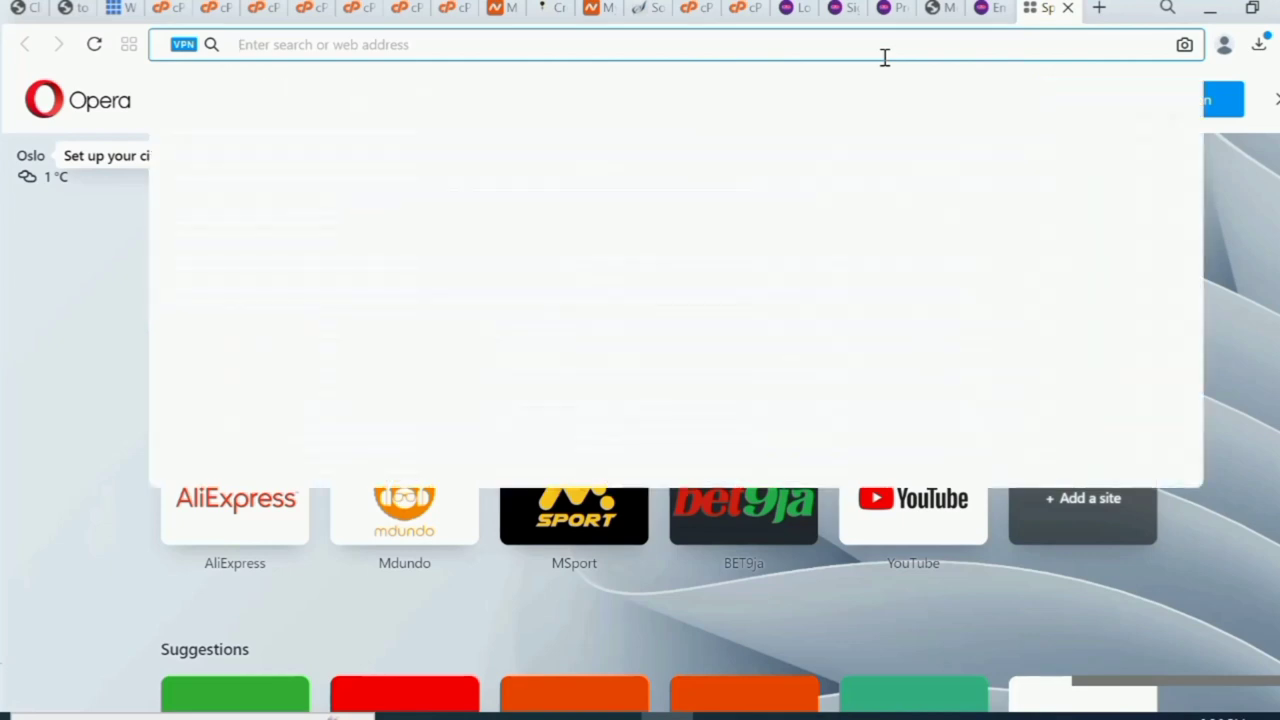
type("we")
key("End")
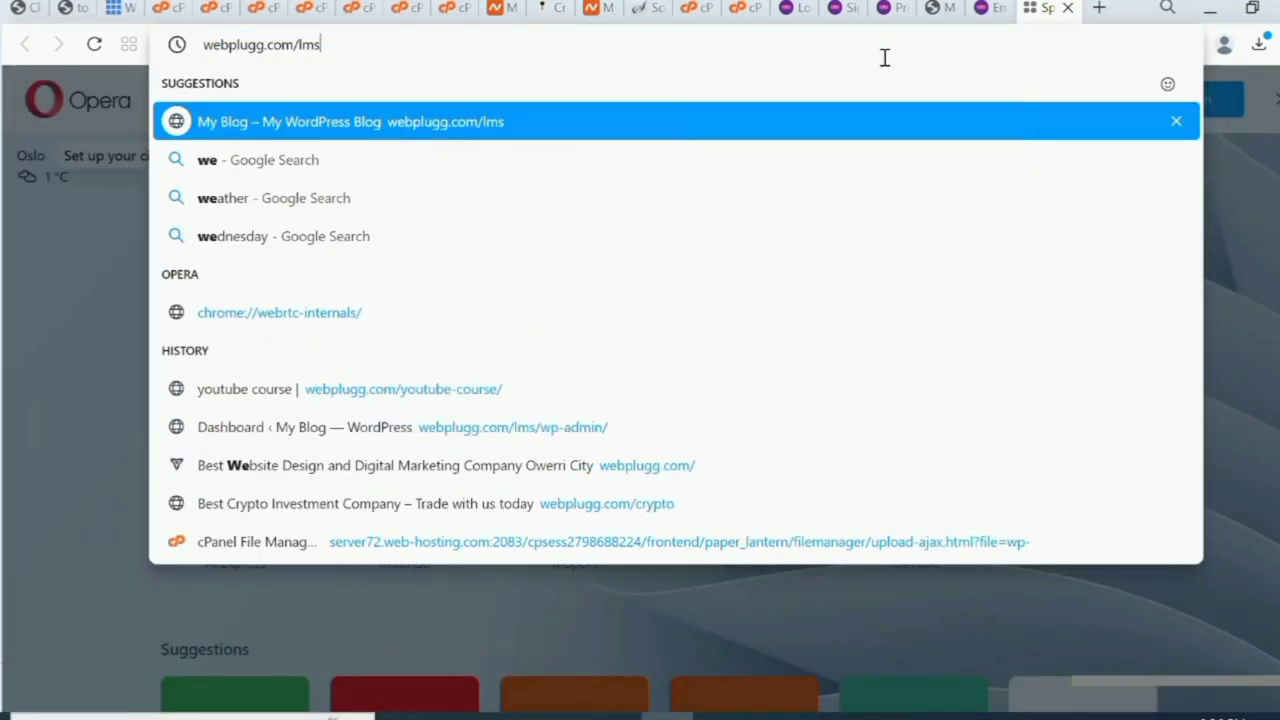
type("\\\\")
key("BackSpace")
key("BackSpace")
key("BackSpace")
key("BackSpace")
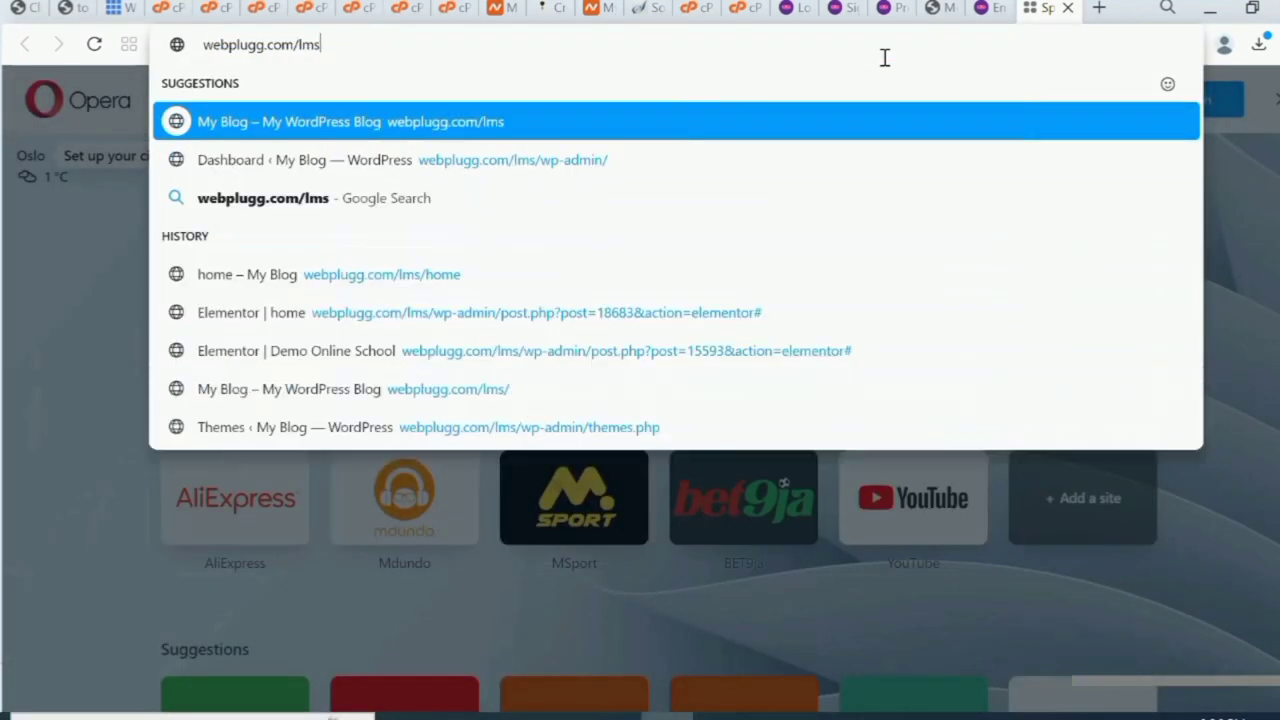
type("c")
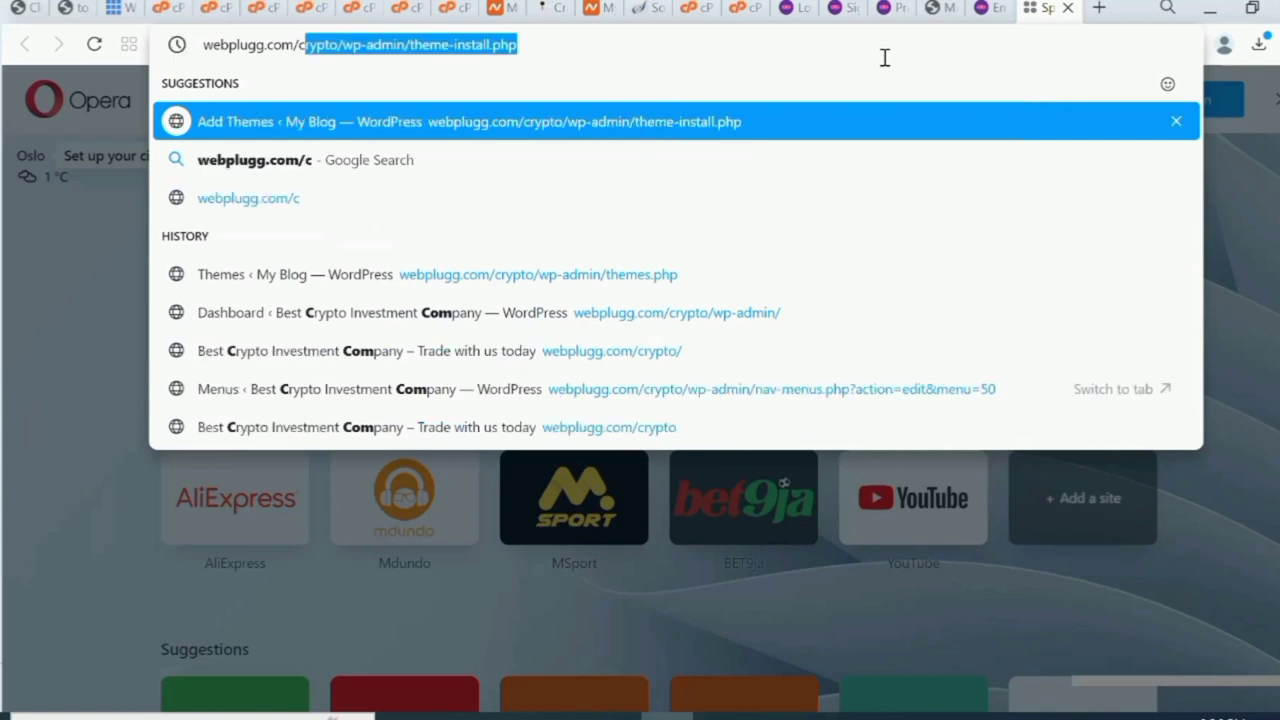
type("yr")
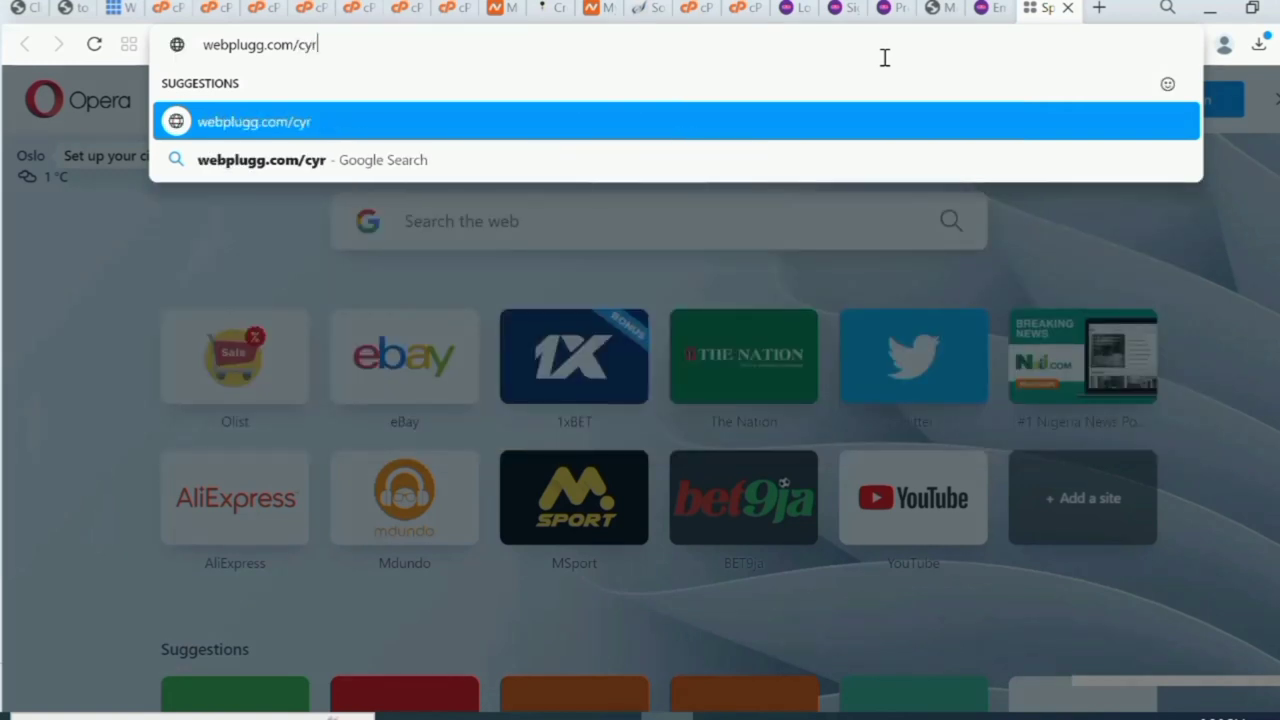
key("BackSpace")
key("BackSpace")
type("r")
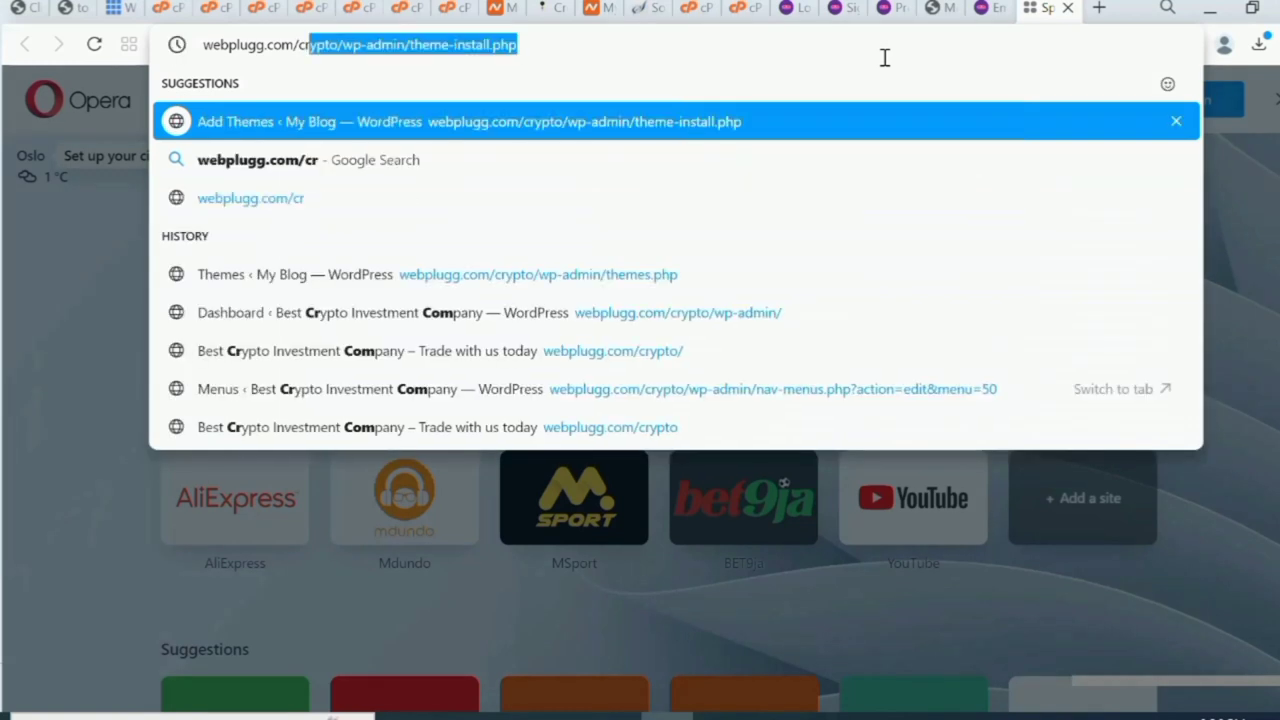
type("y")
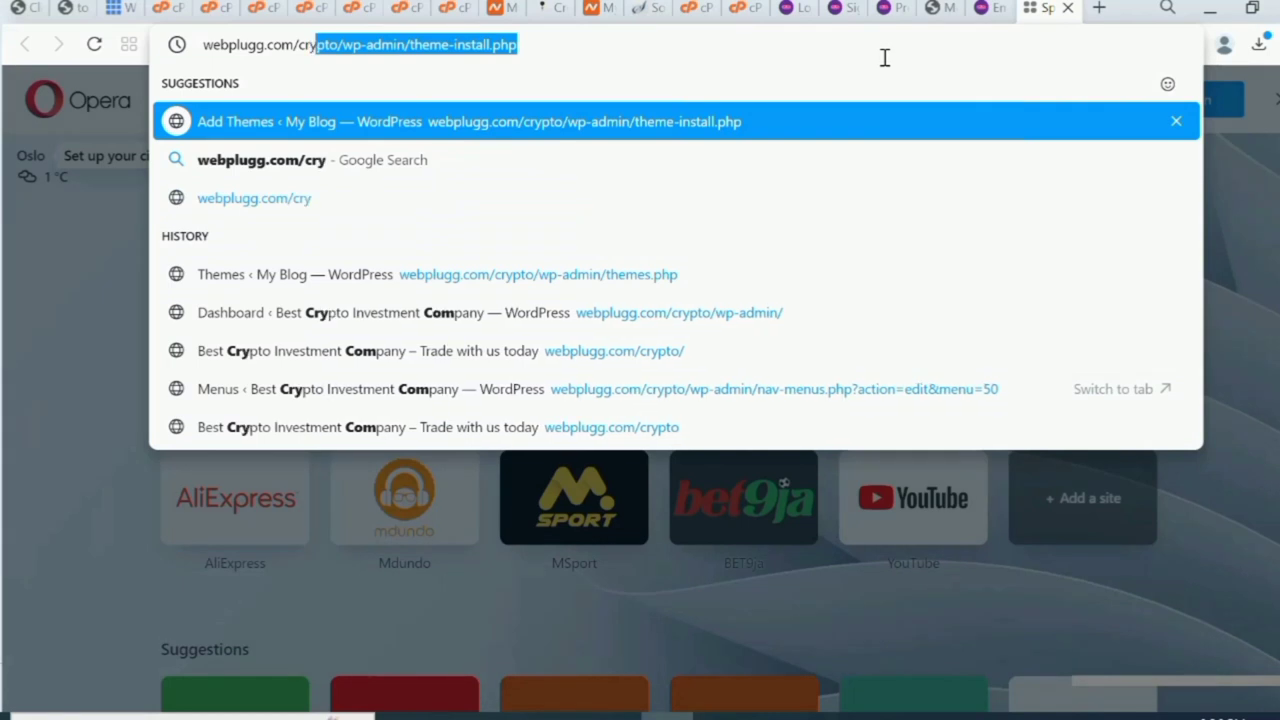
type("pto")
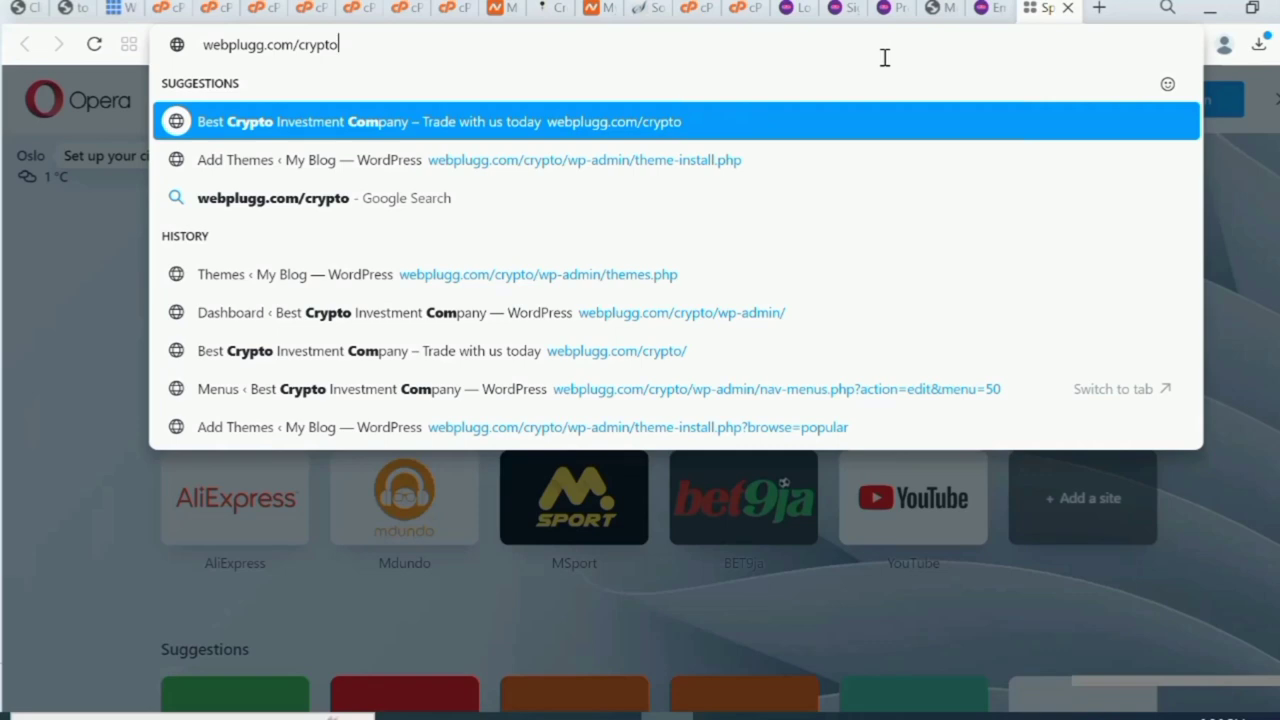
key("Return")
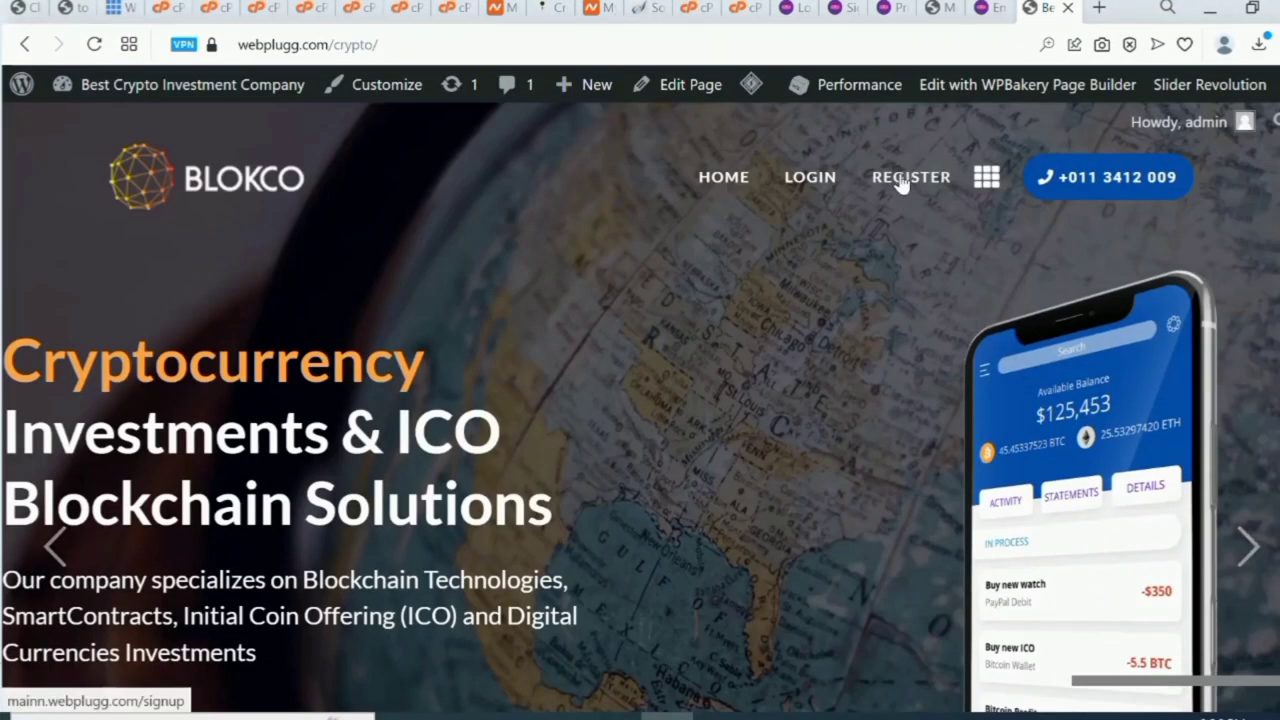
On the registration page, enter the first name, last name and a saved e-mail address.
left_click(903, 180)
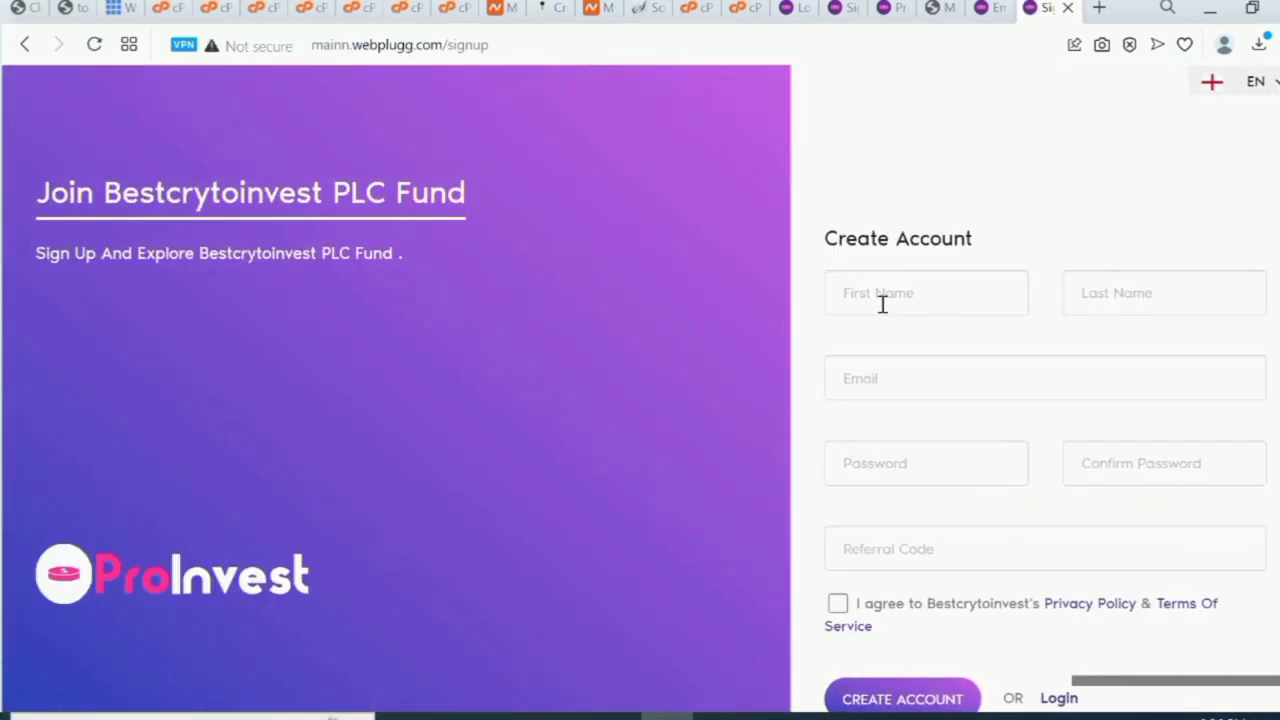
left_click(883, 304)
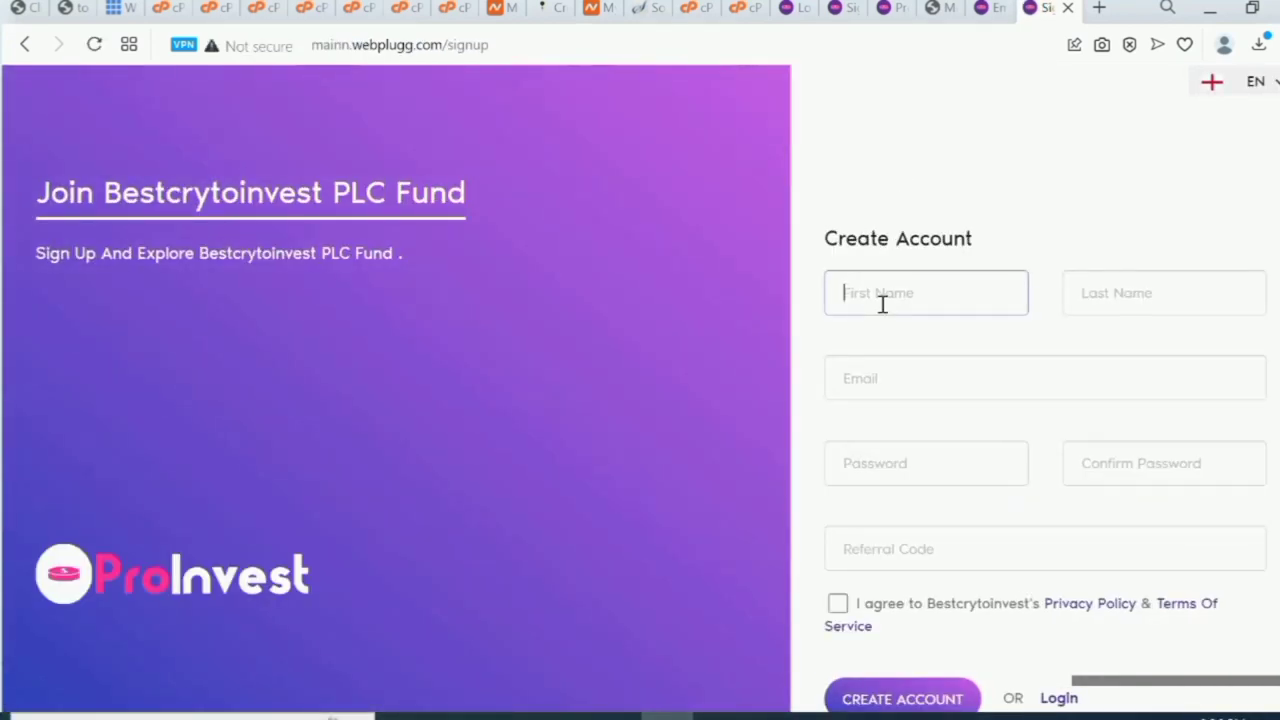
type("thron")
left_click(1130, 304)
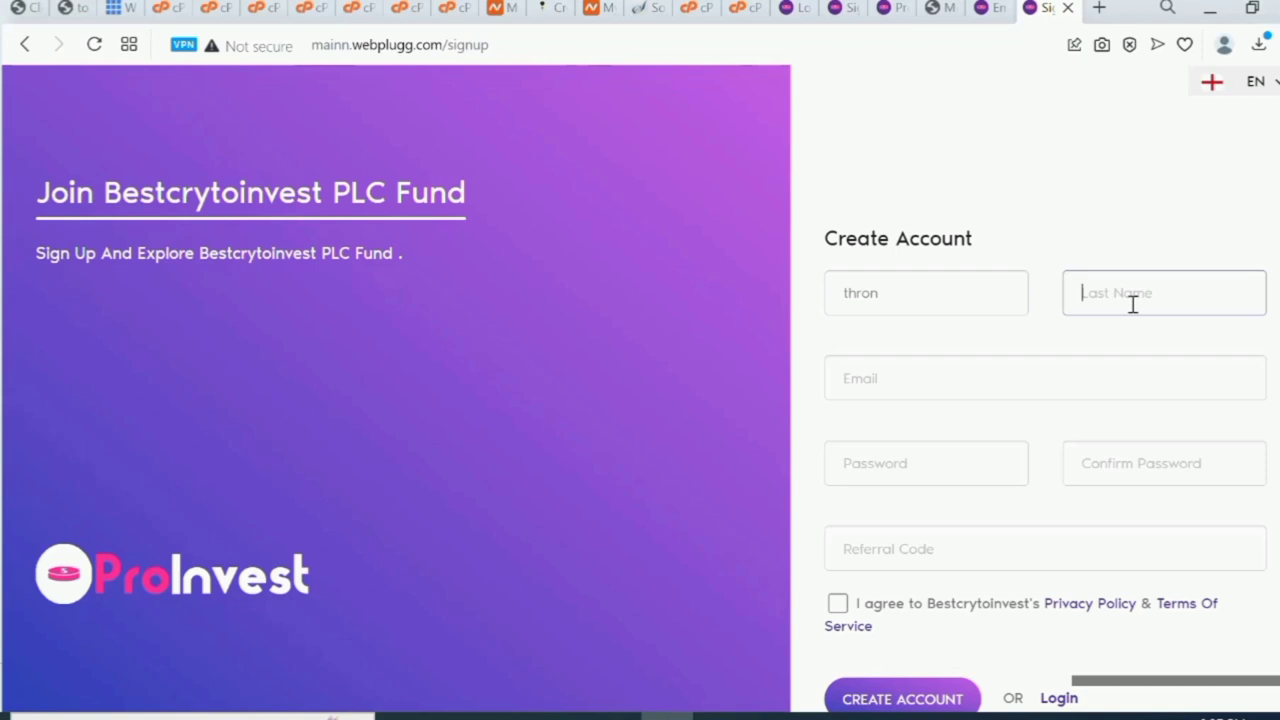
type("ch")
left_click(1093, 367)
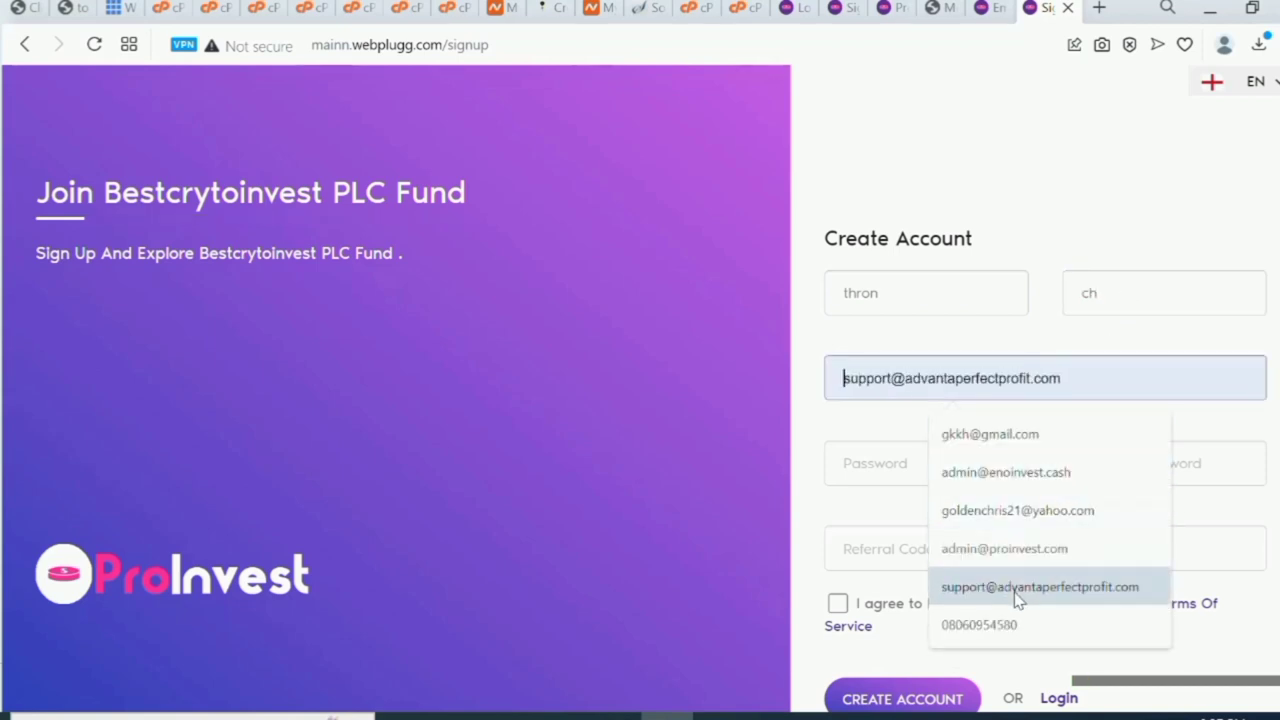
left_click(1045, 512)
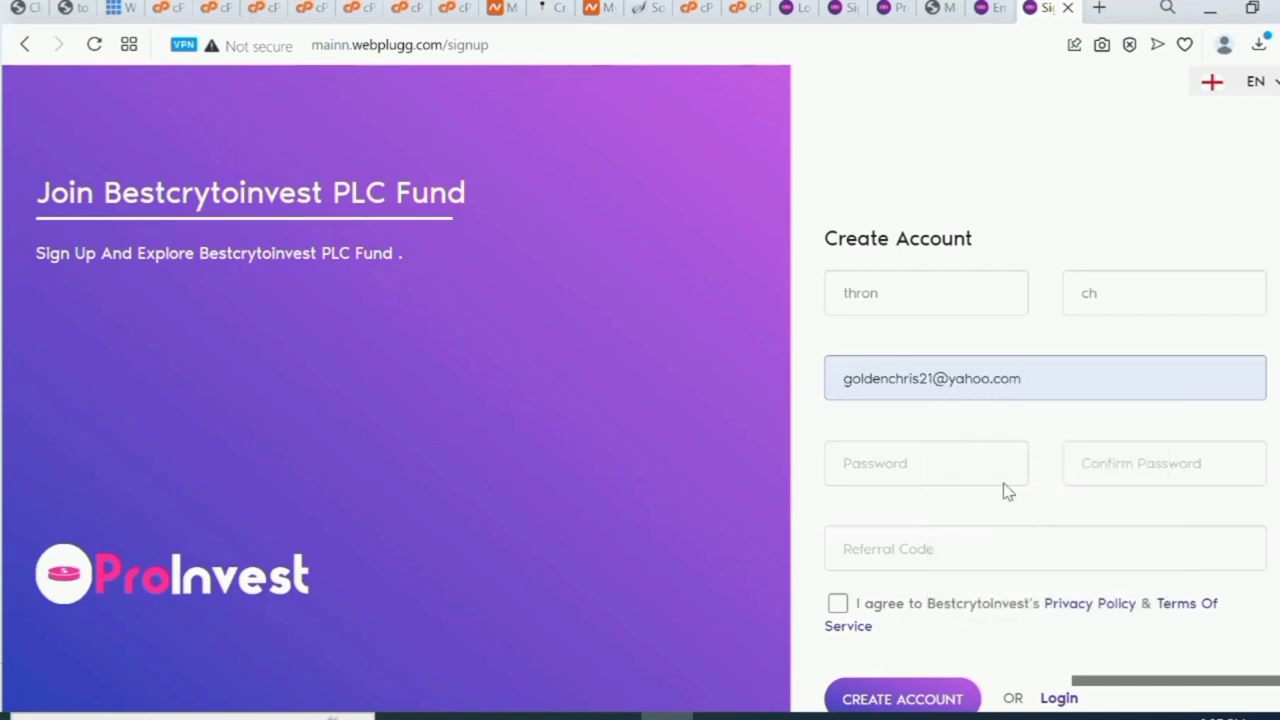
Enter the account password, accept the privacy policy and terms, and create the account.
left_click(997, 463)
type("••")
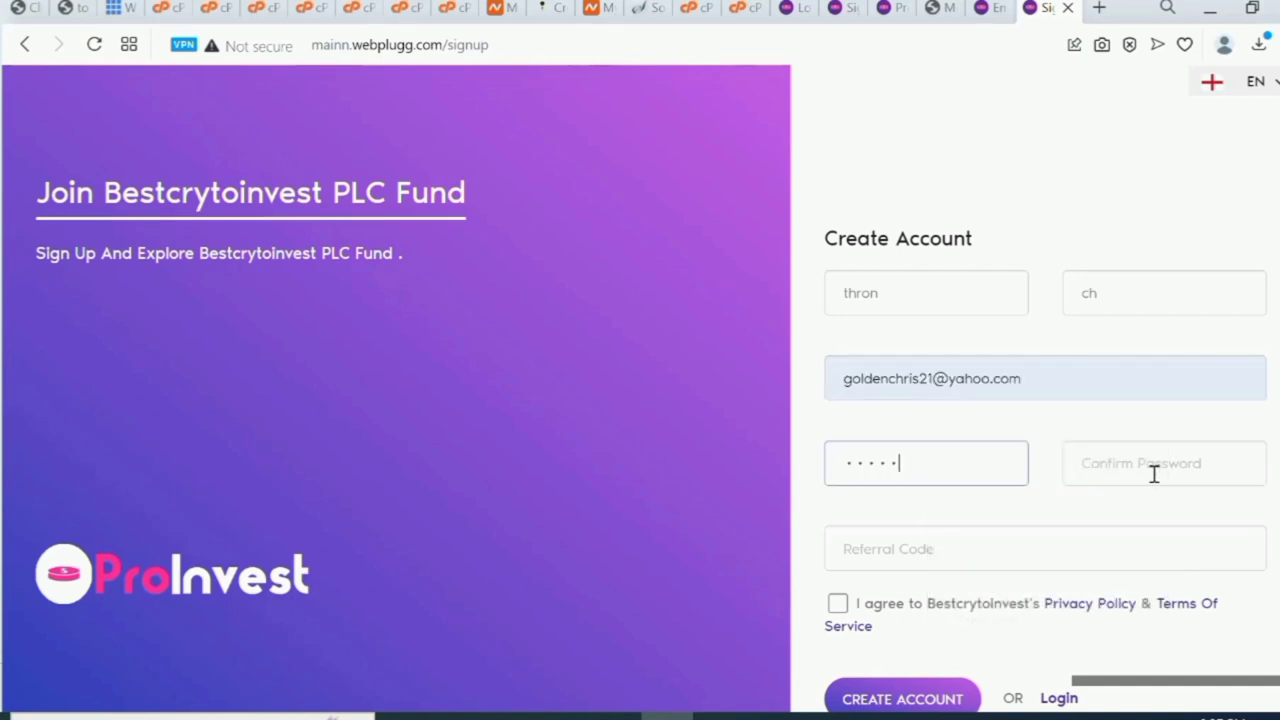
type("•")
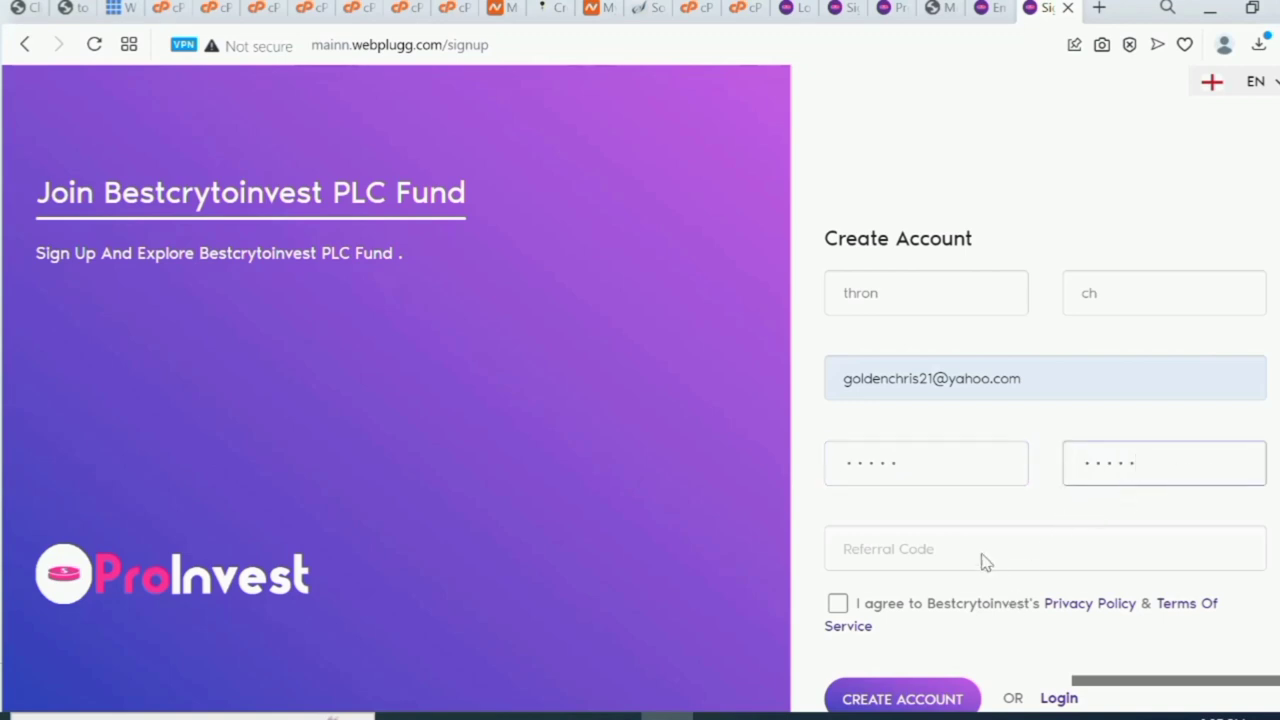
left_click(837, 606)
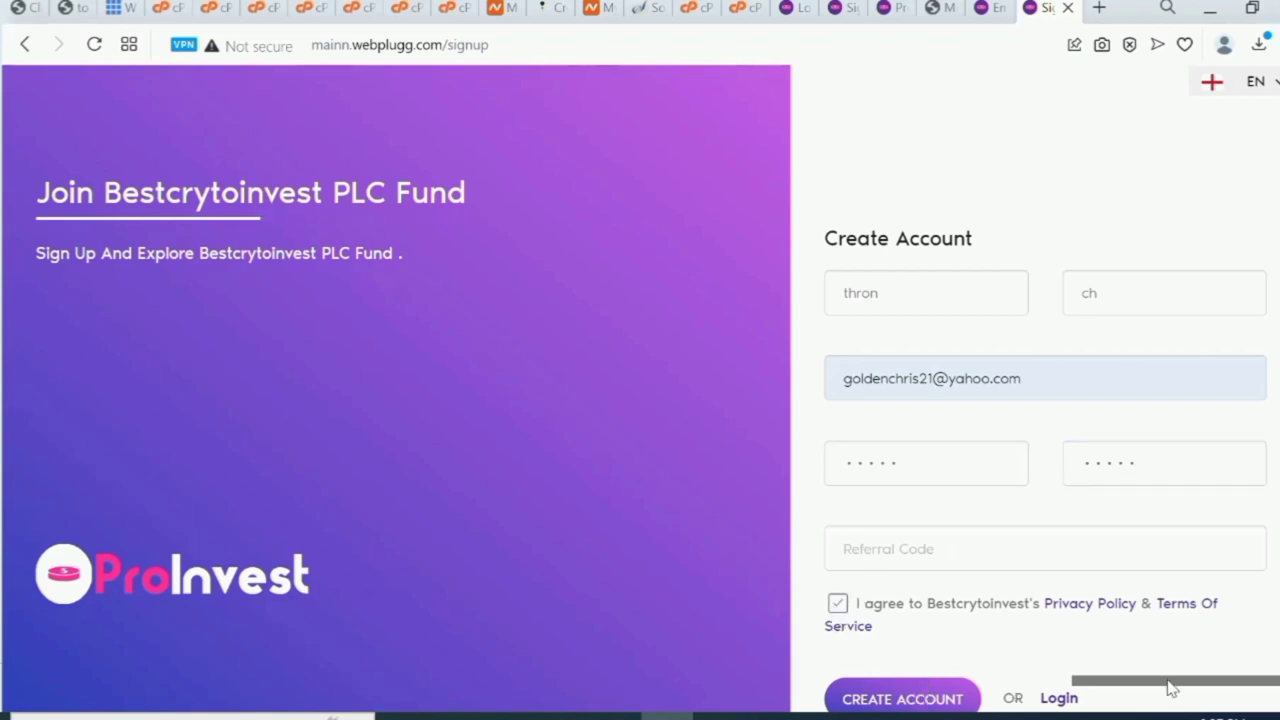
scroll(1150, 660, "down", 1)
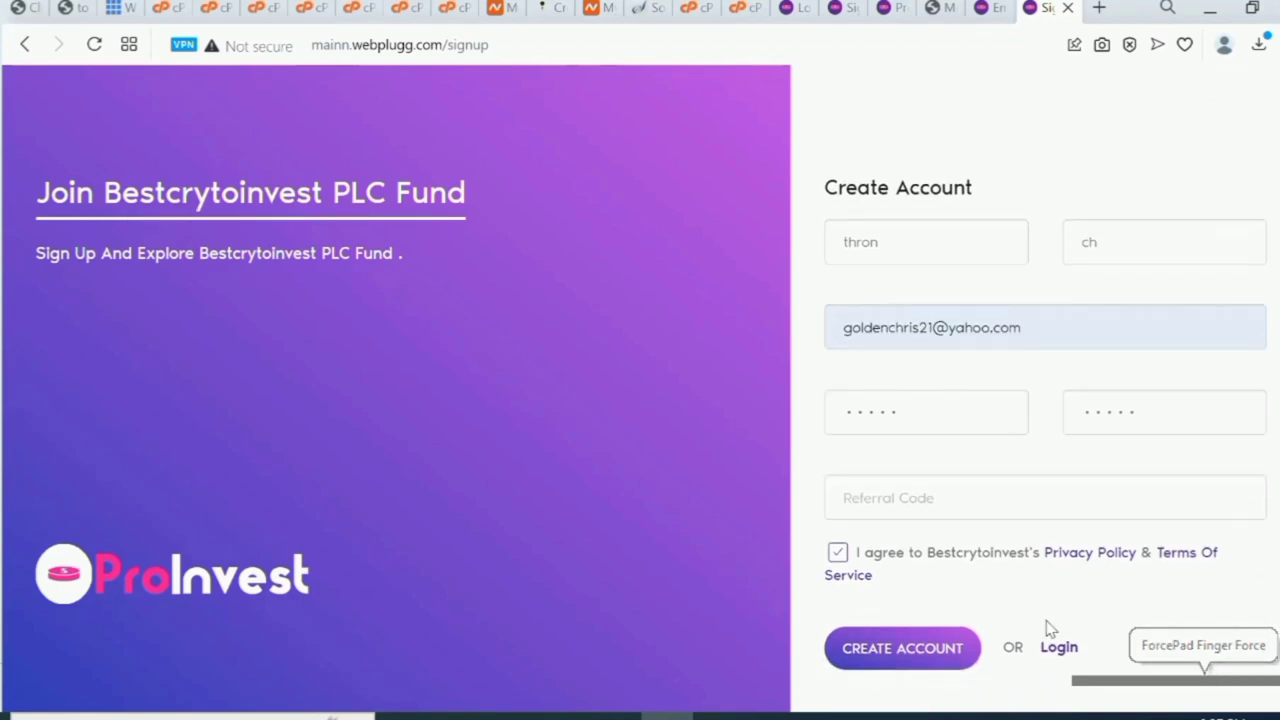
left_click(918, 650)
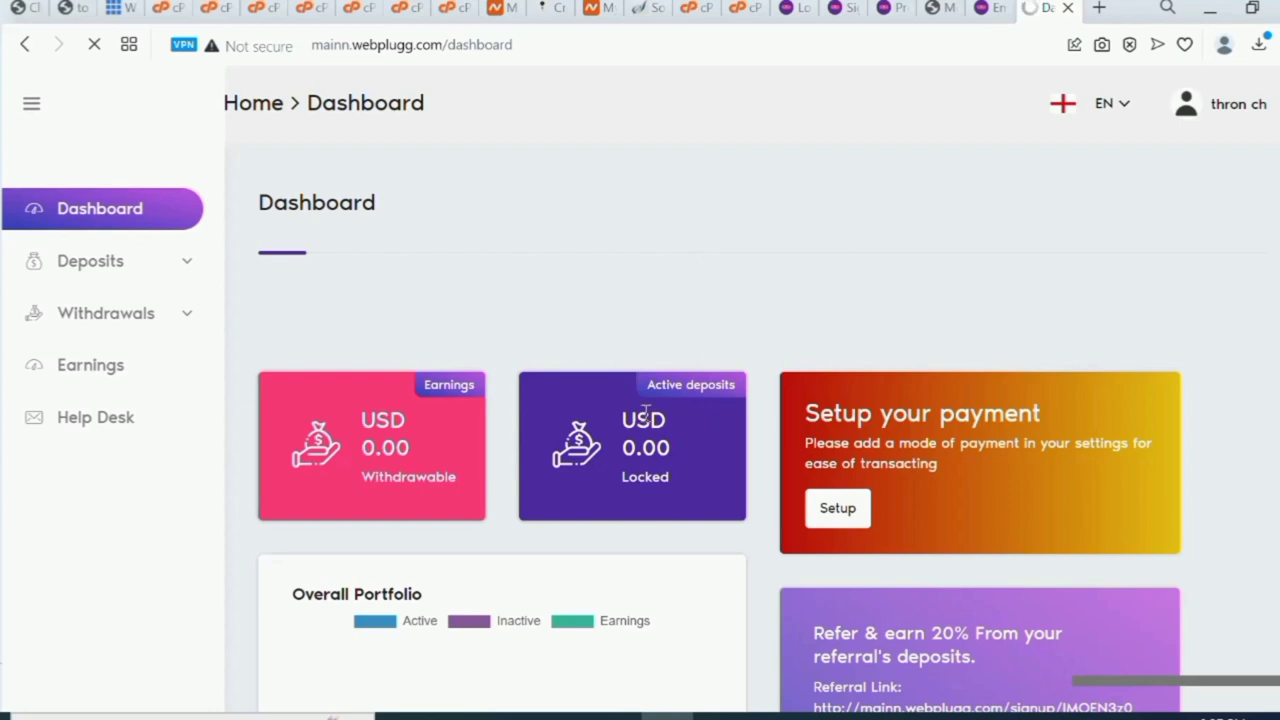
In Payment Account settings, choose Bitcoin as the type and enter the wallet address.
left_click(838, 512)
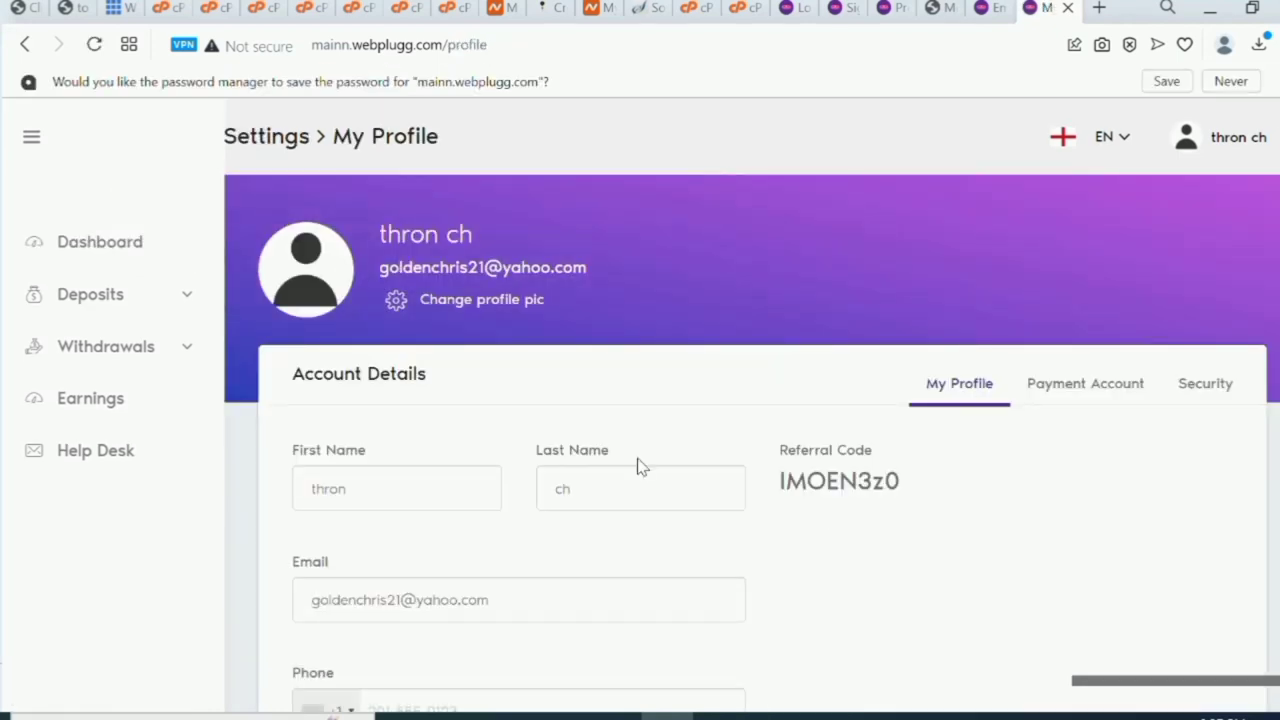
scroll(590, 572, "down", 2)
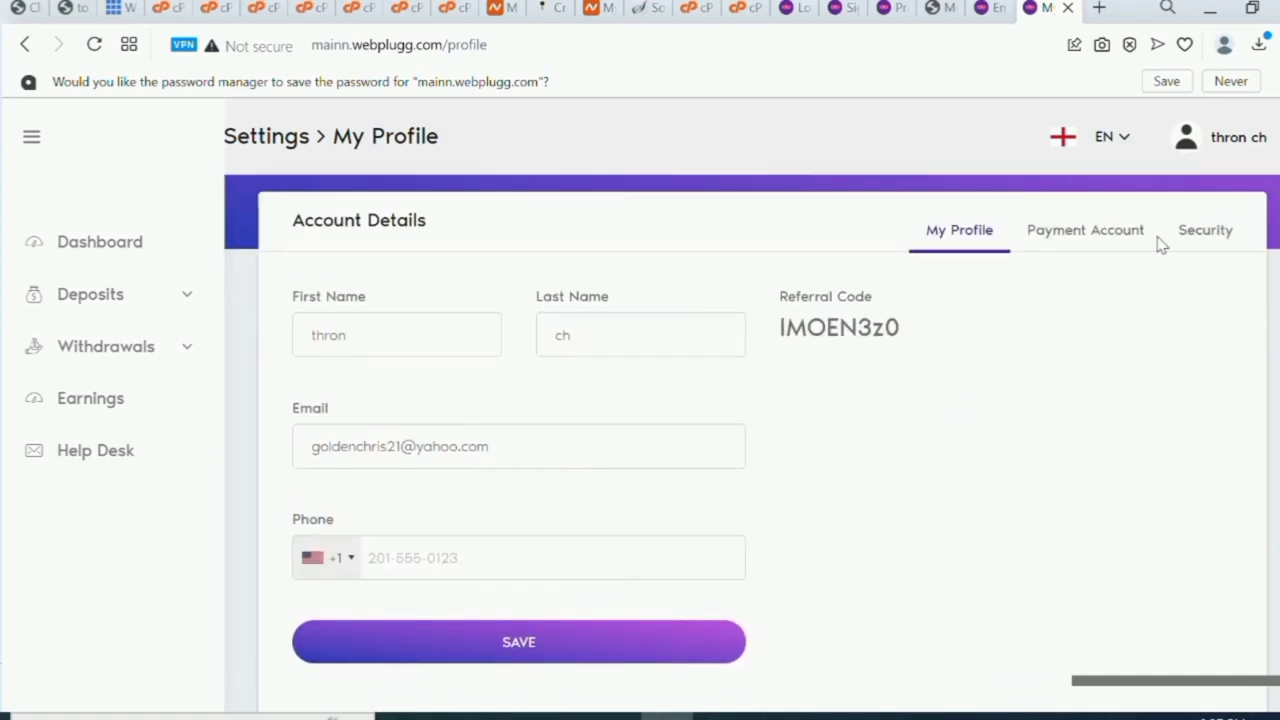
left_click(1107, 236)
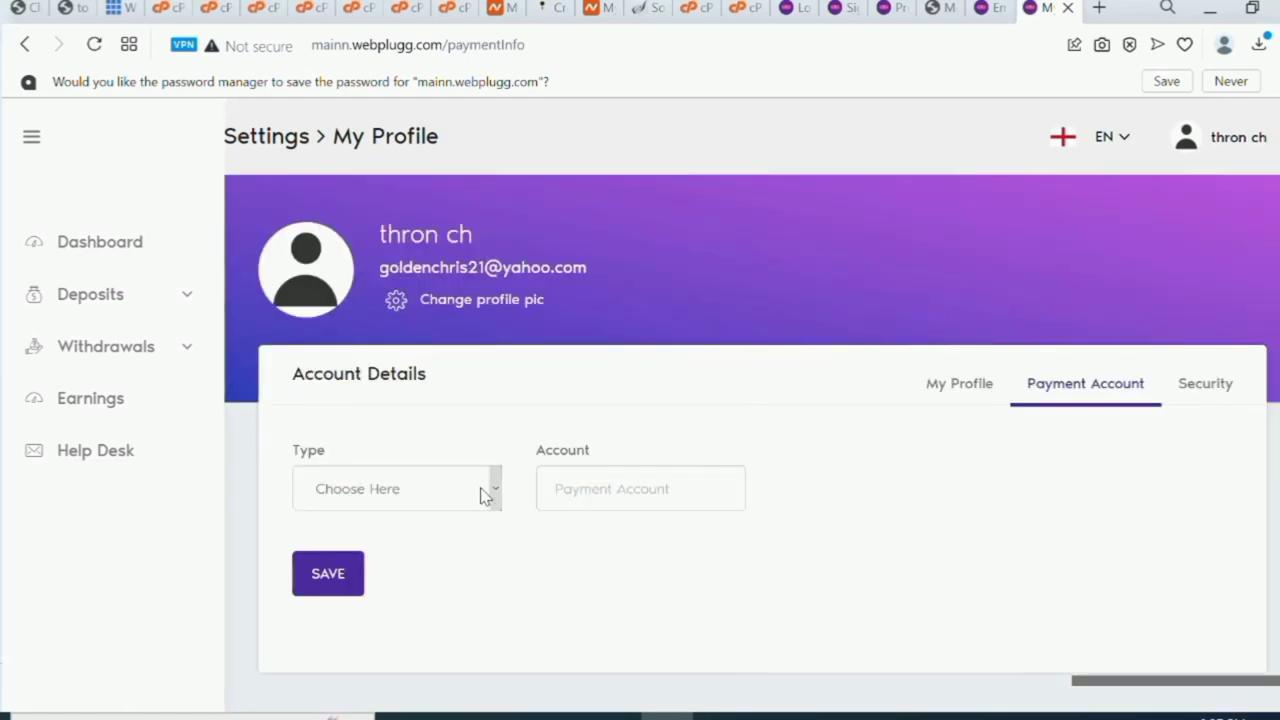
left_click(484, 496)
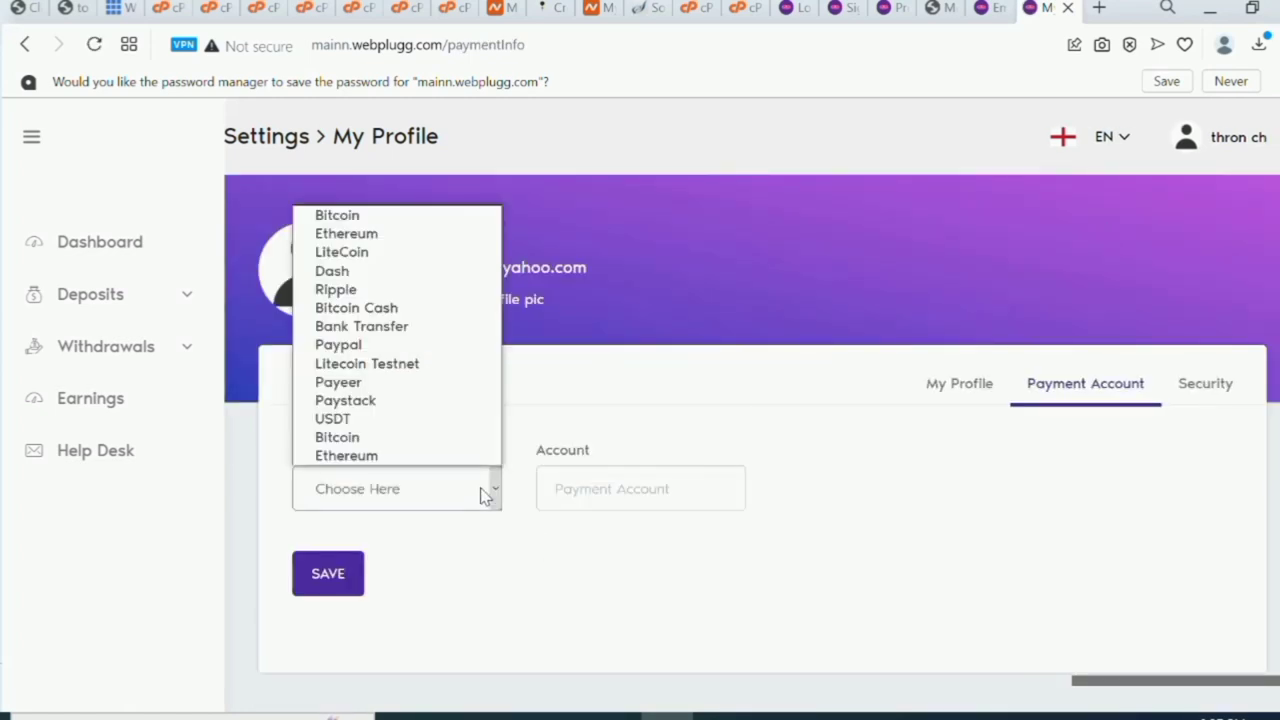
left_click(446, 216)
left_click(667, 482)
type("jh")
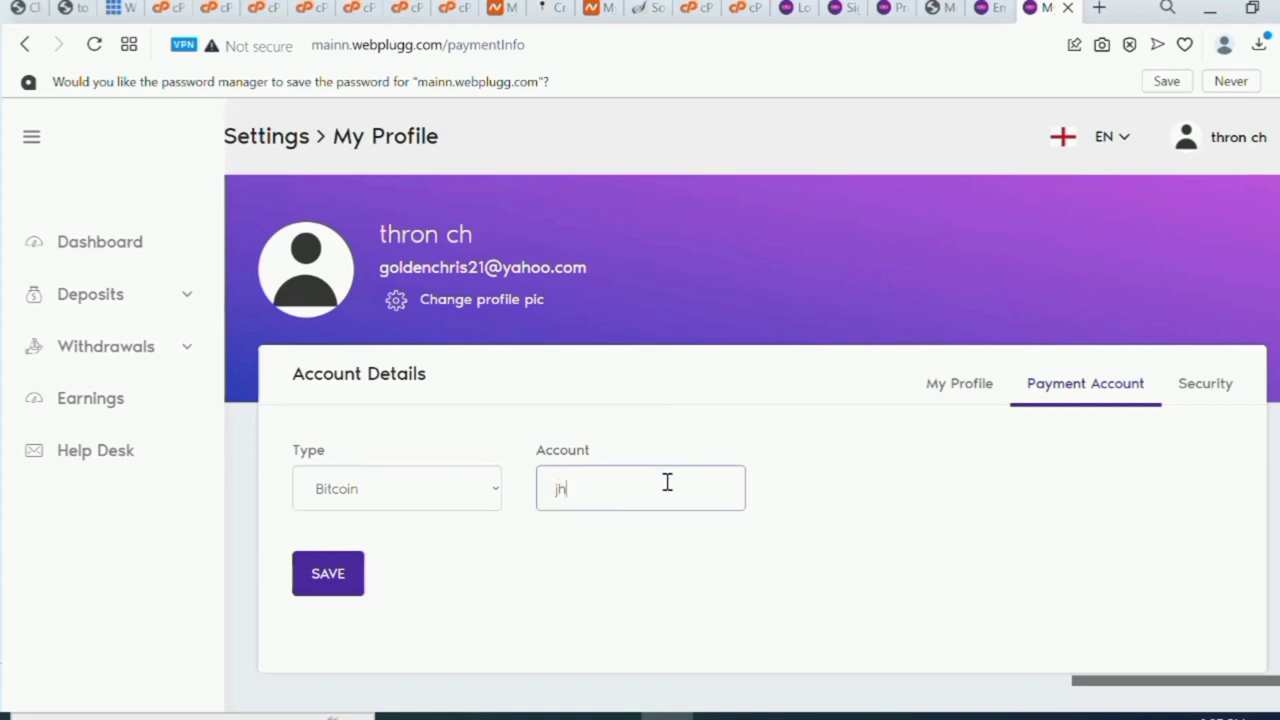
type("gyuugyuihghjijujhv")
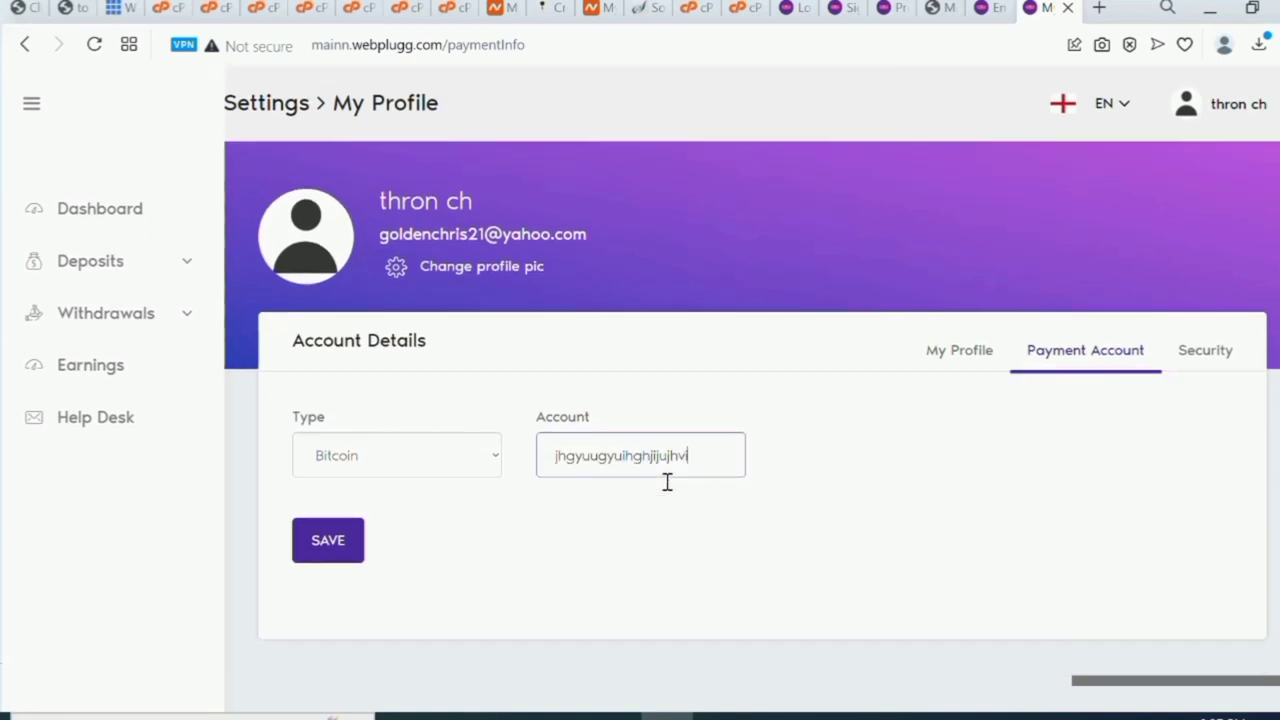
Save the Bitcoin account, confirm with the account password, and reload the profile.
left_click(334, 552)
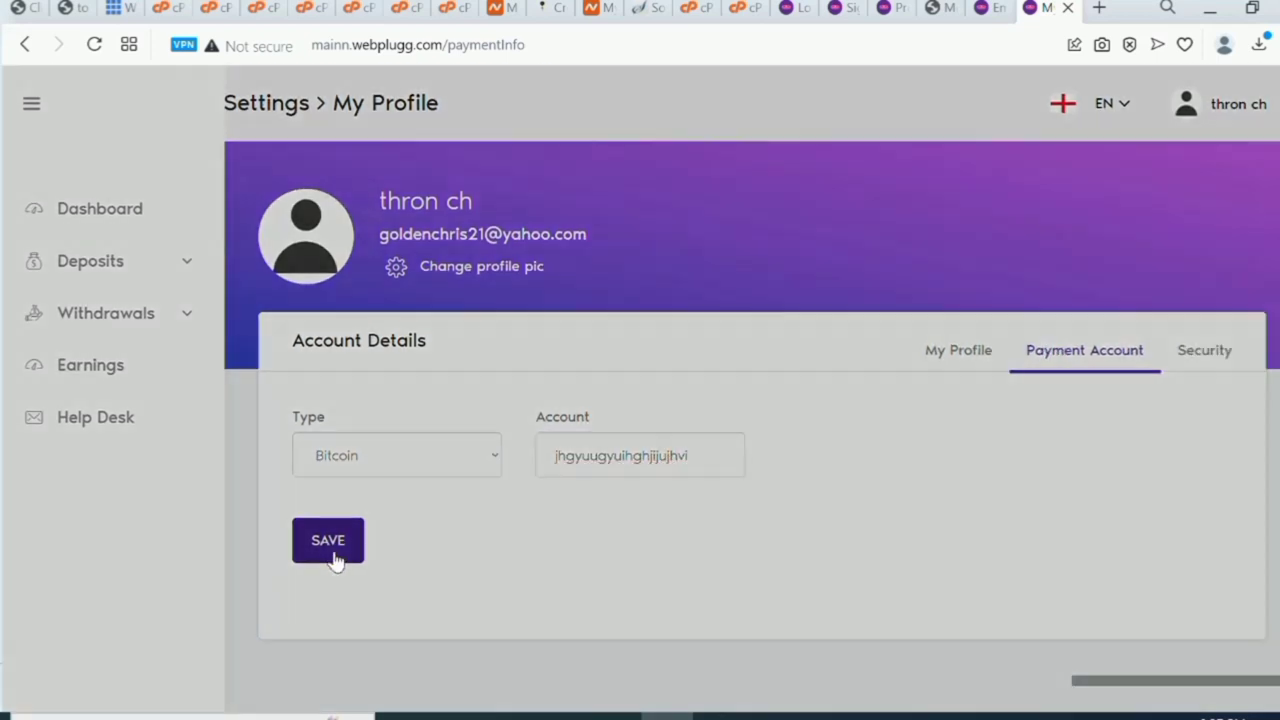
left_click(557, 361)
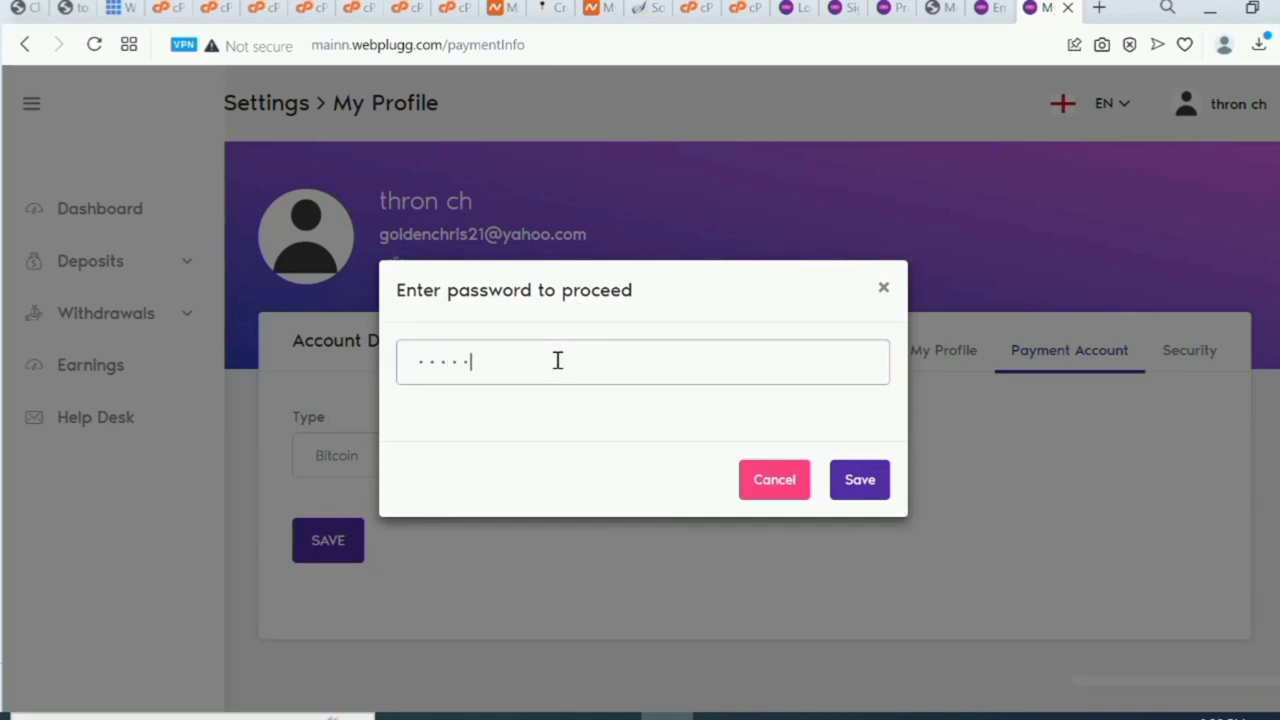
left_click(857, 480)
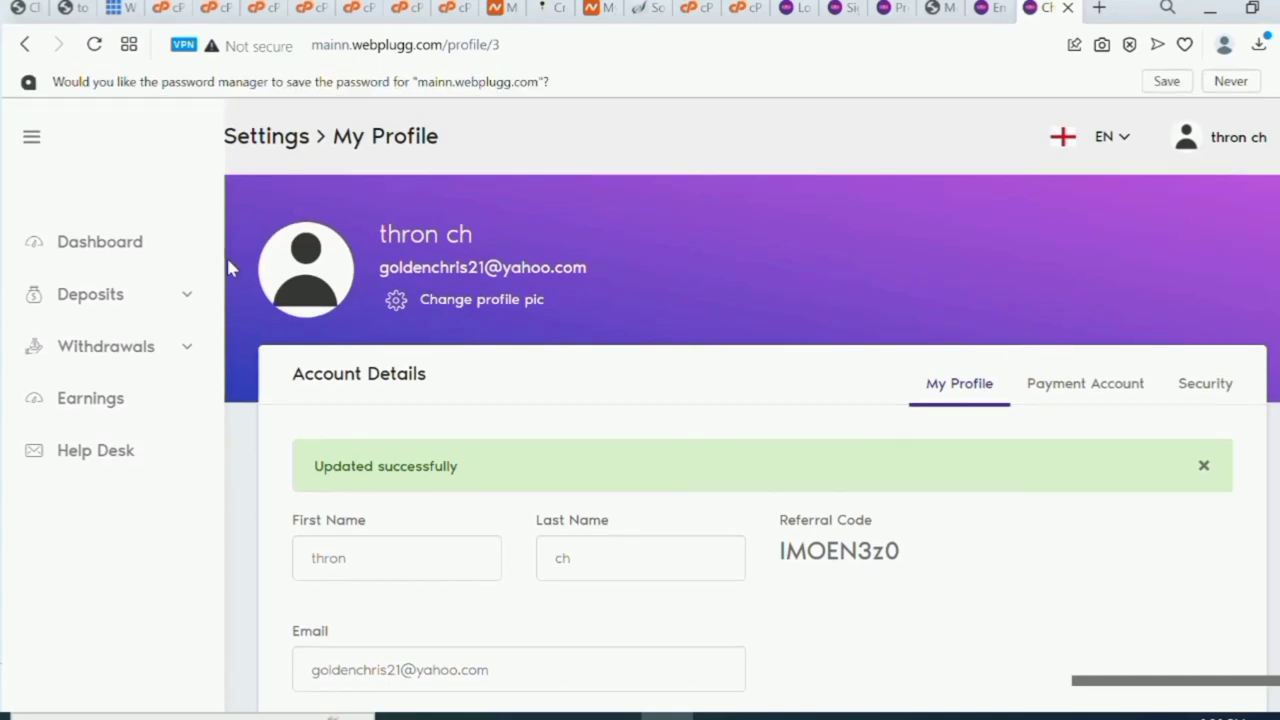
left_click(94, 45)
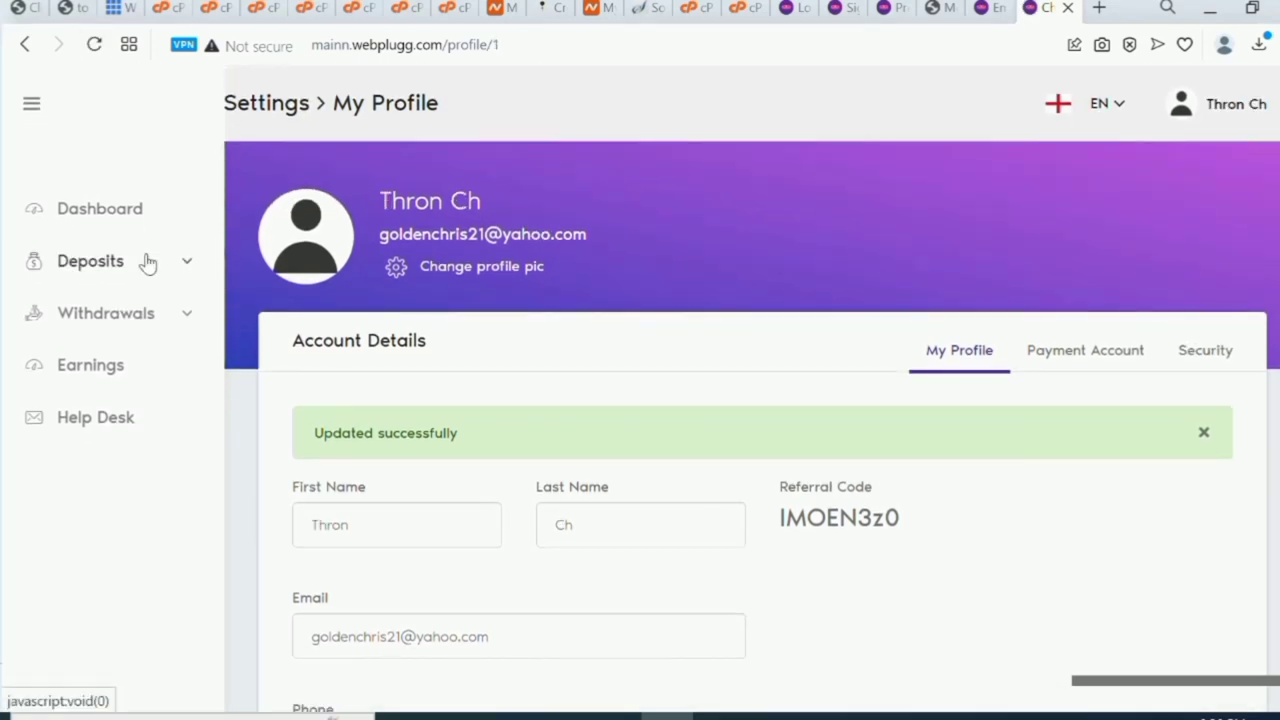
Under Deposits > Deposit Funds, choose the 1.50% Daily plan and continue to the amount.
left_click(147, 263)
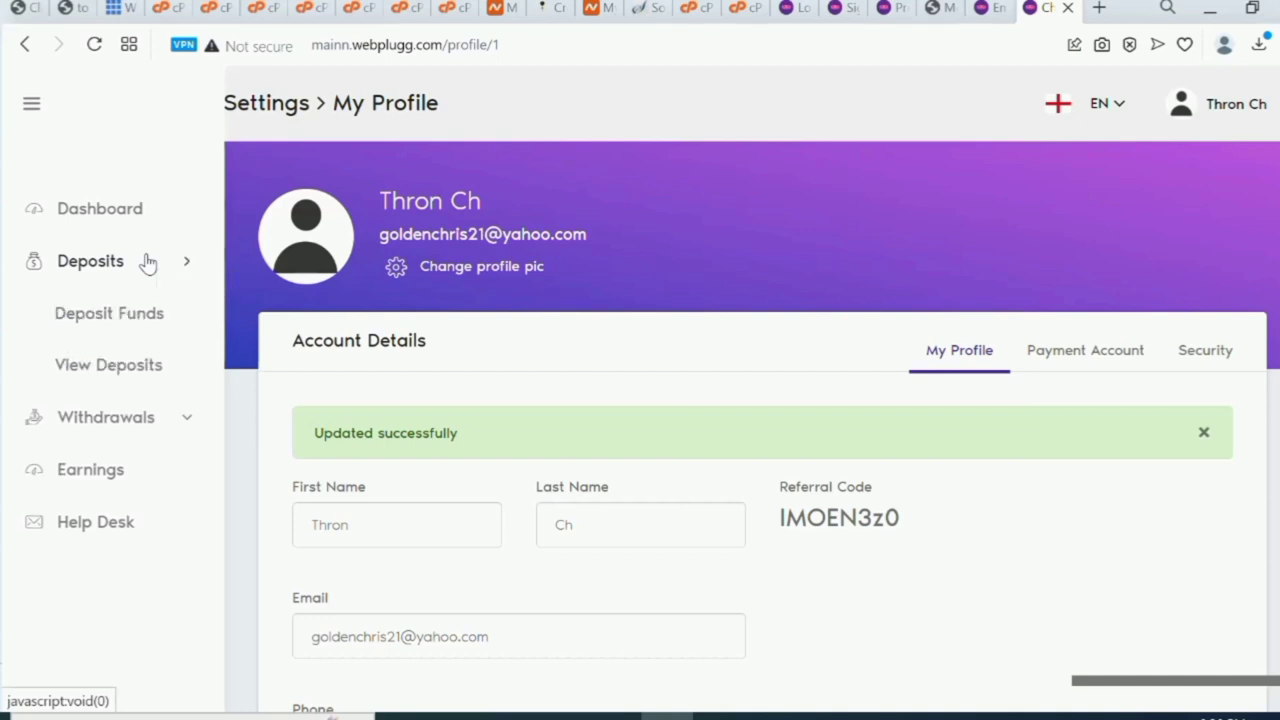
left_click(147, 320)
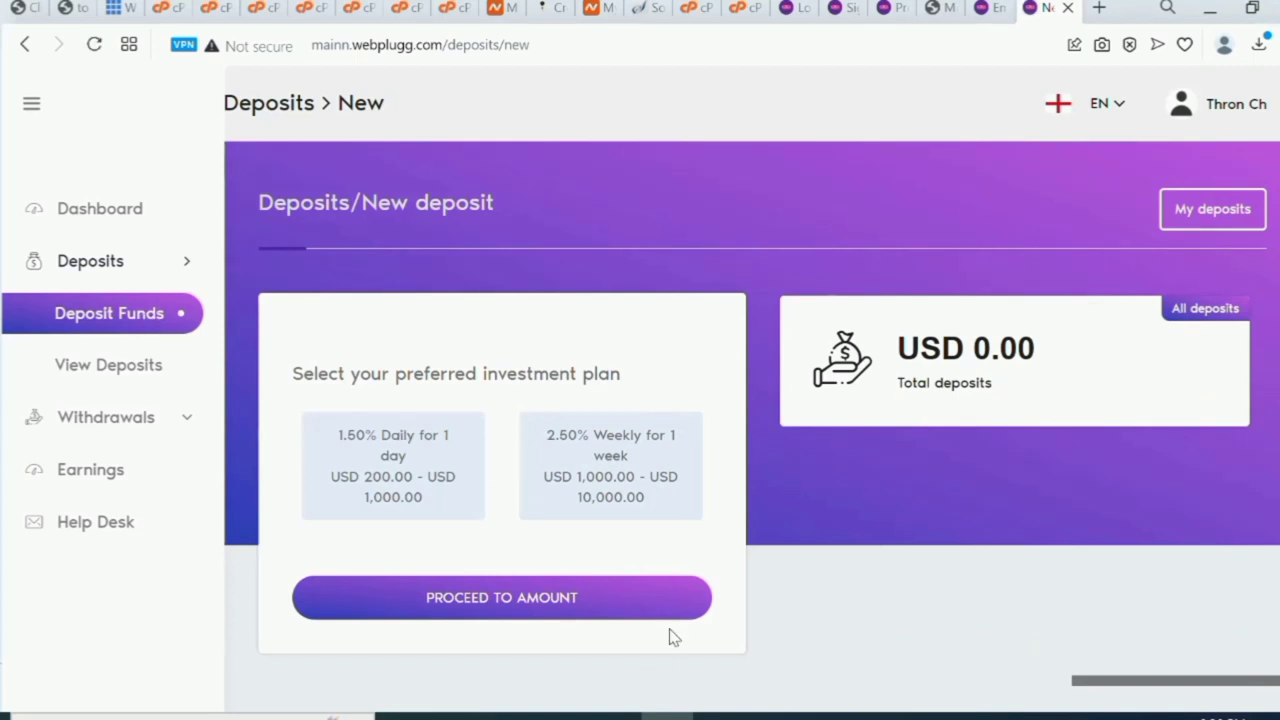
left_click(403, 475)
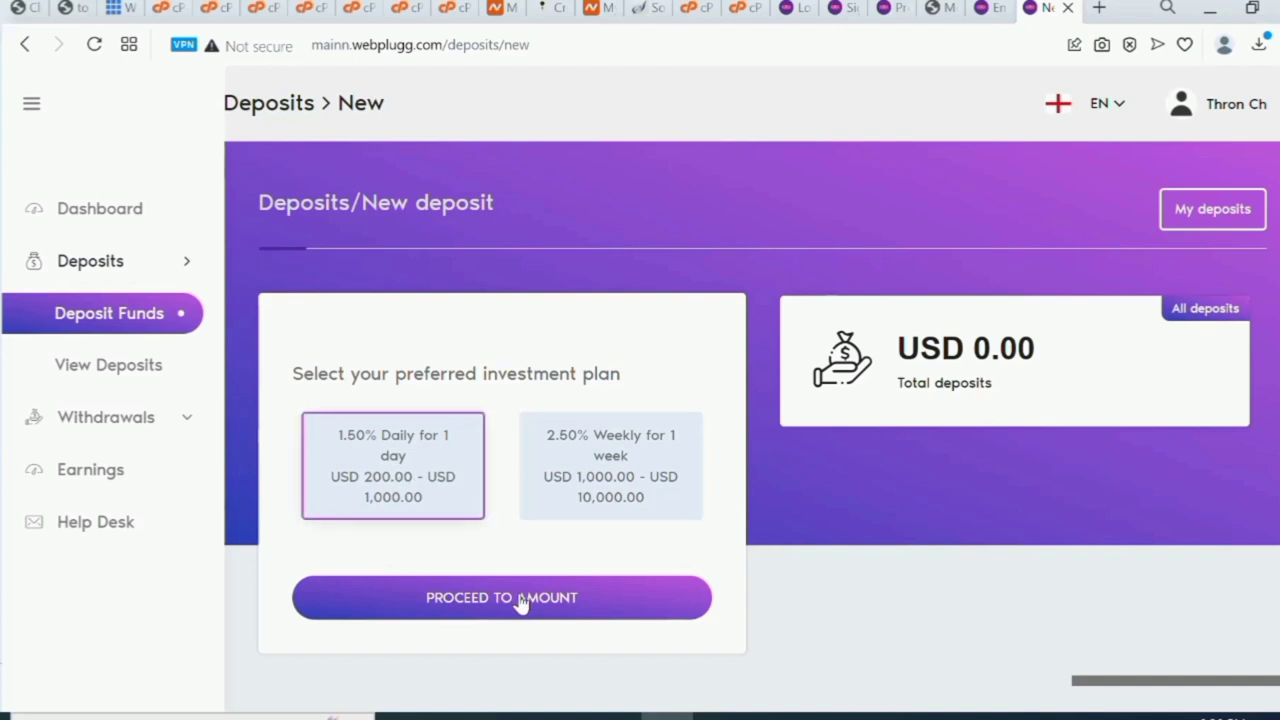
left_click(521, 601)
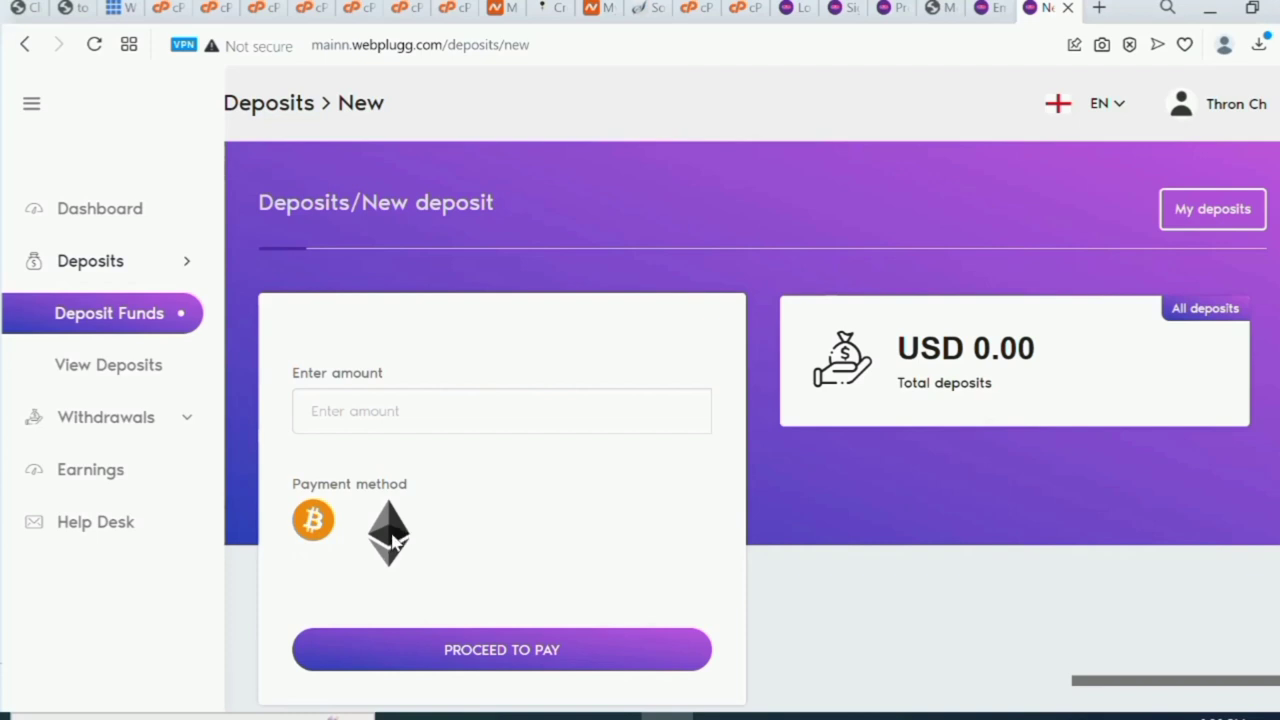
Enter a deposit of 500, select Bitcoin as payment, and proceed to pay.
left_click(399, 420)
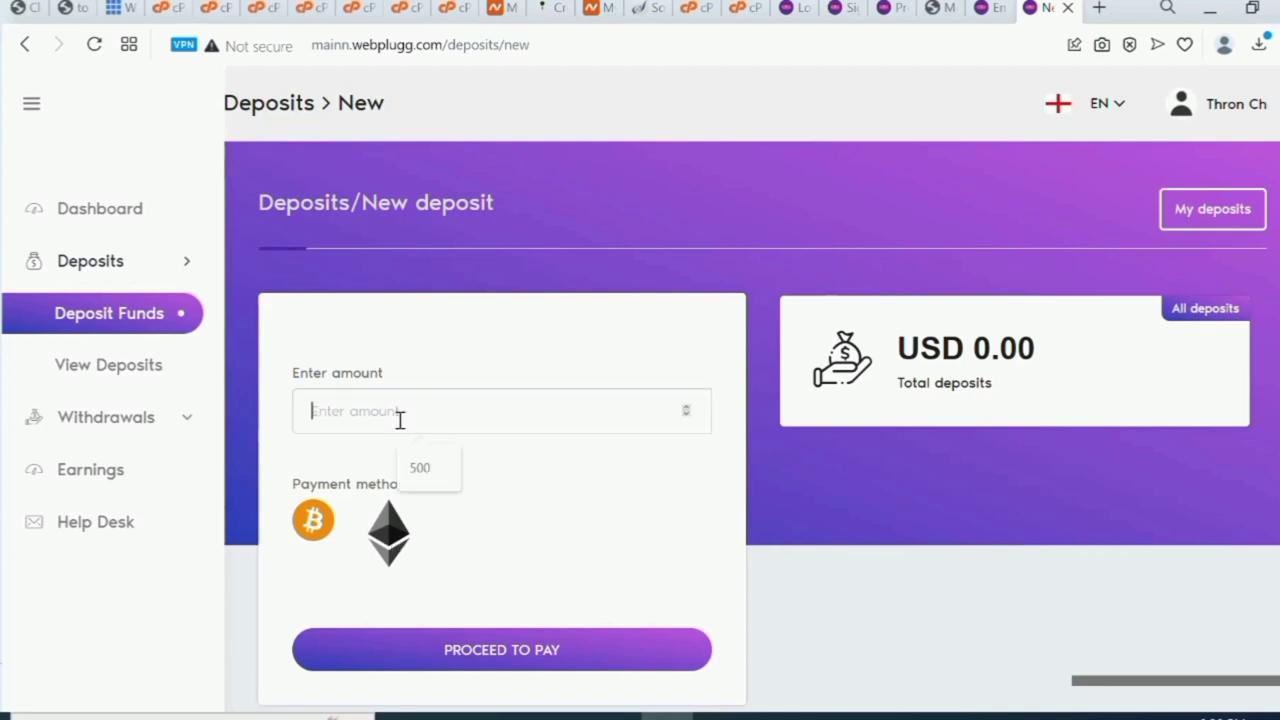
left_click(432, 481)
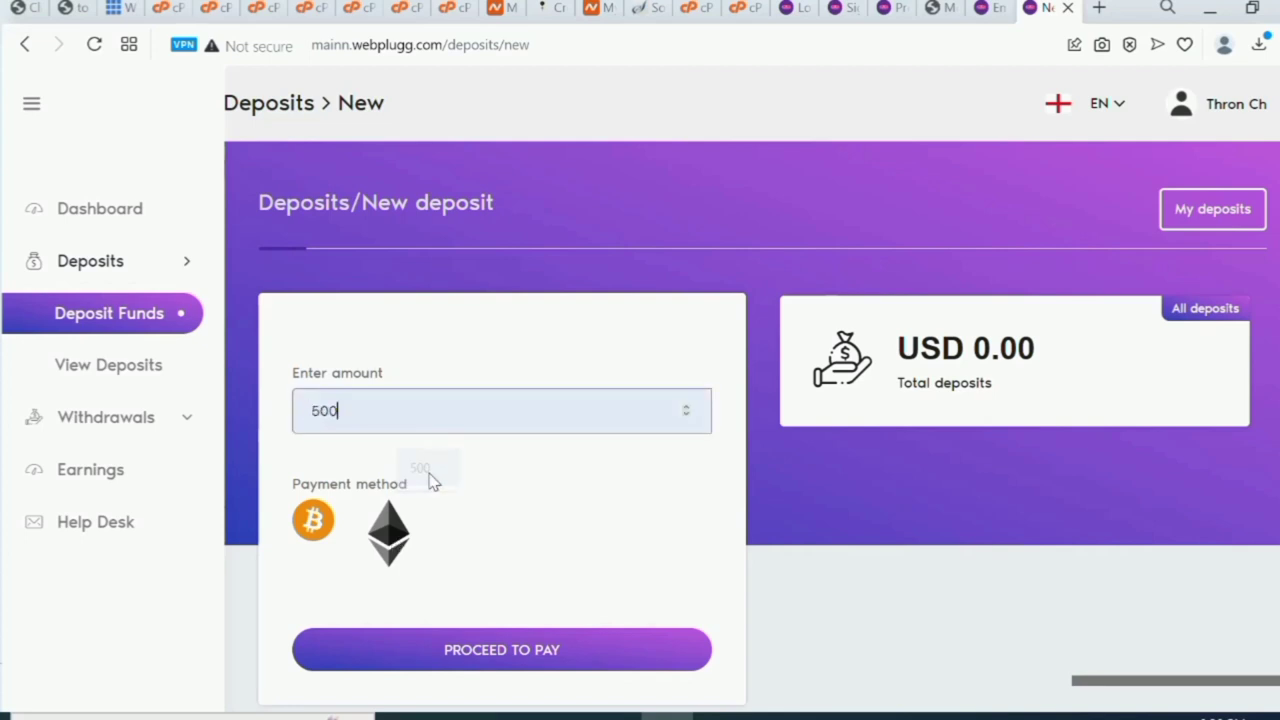
left_click(310, 530)
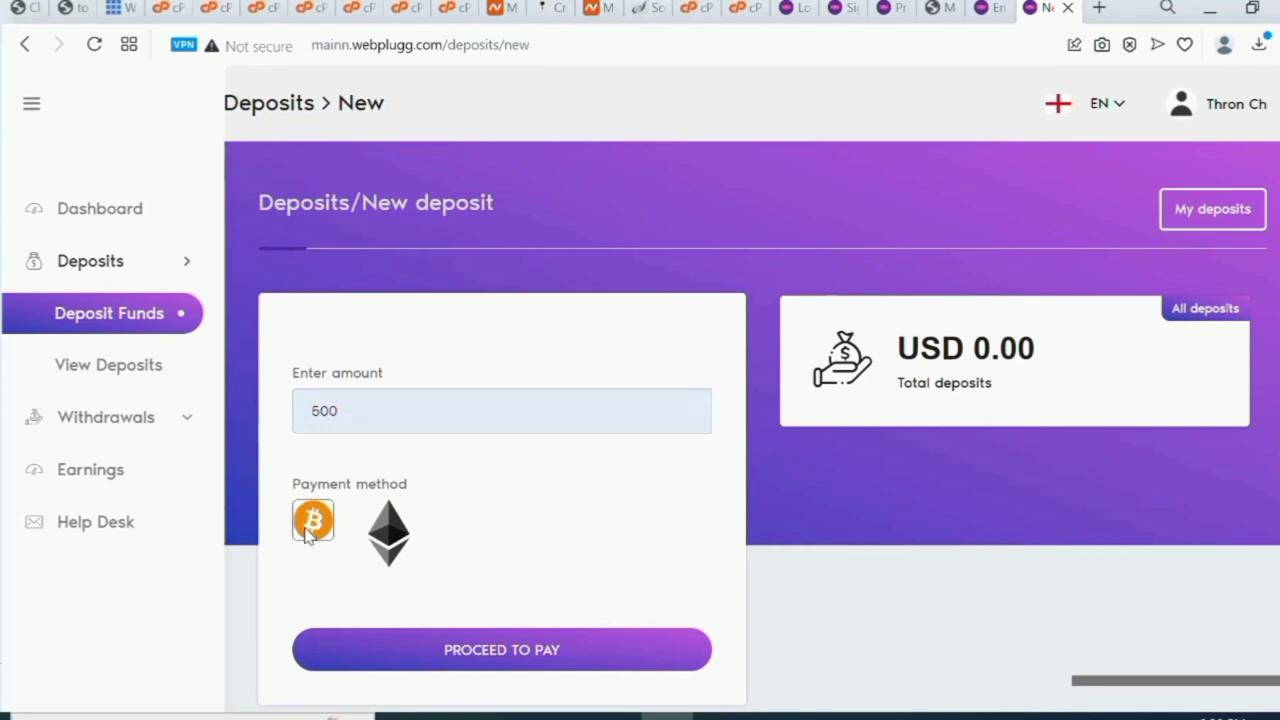
left_click(502, 666)
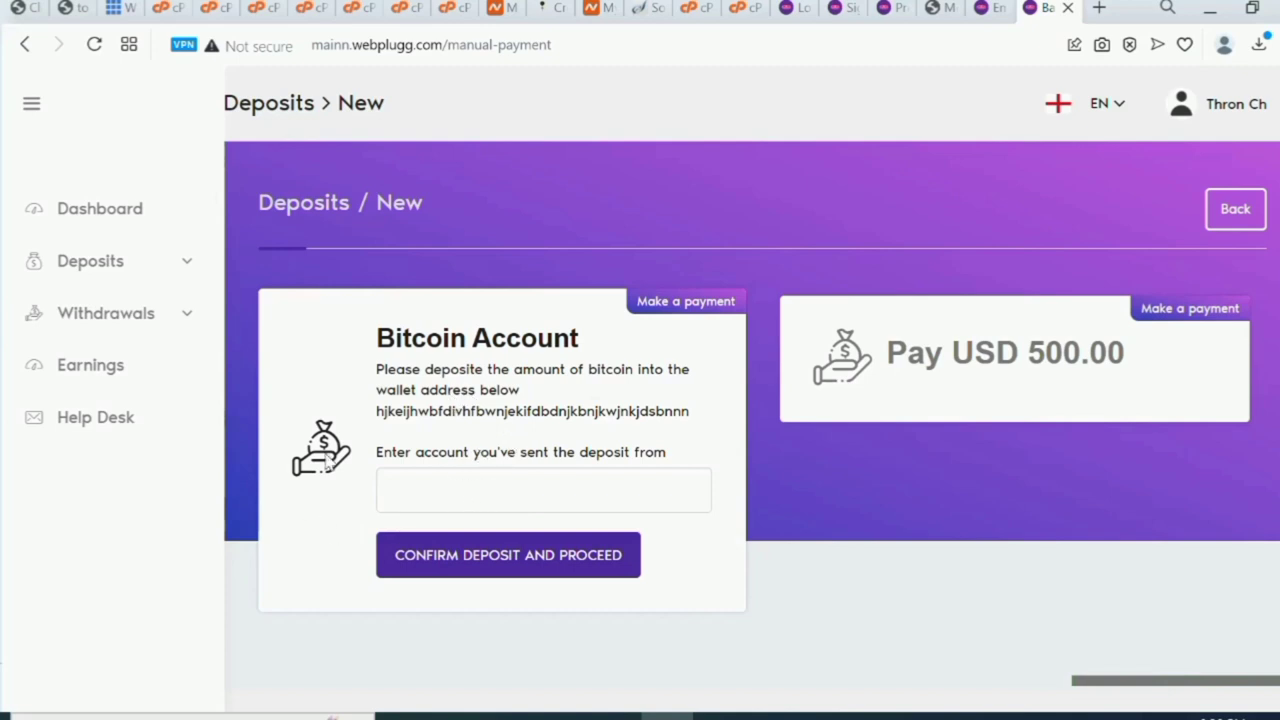
Enter the sending blockchain account, confirm the USD 500 deposit, and find it pending in the deposits list.
left_click(486, 502)
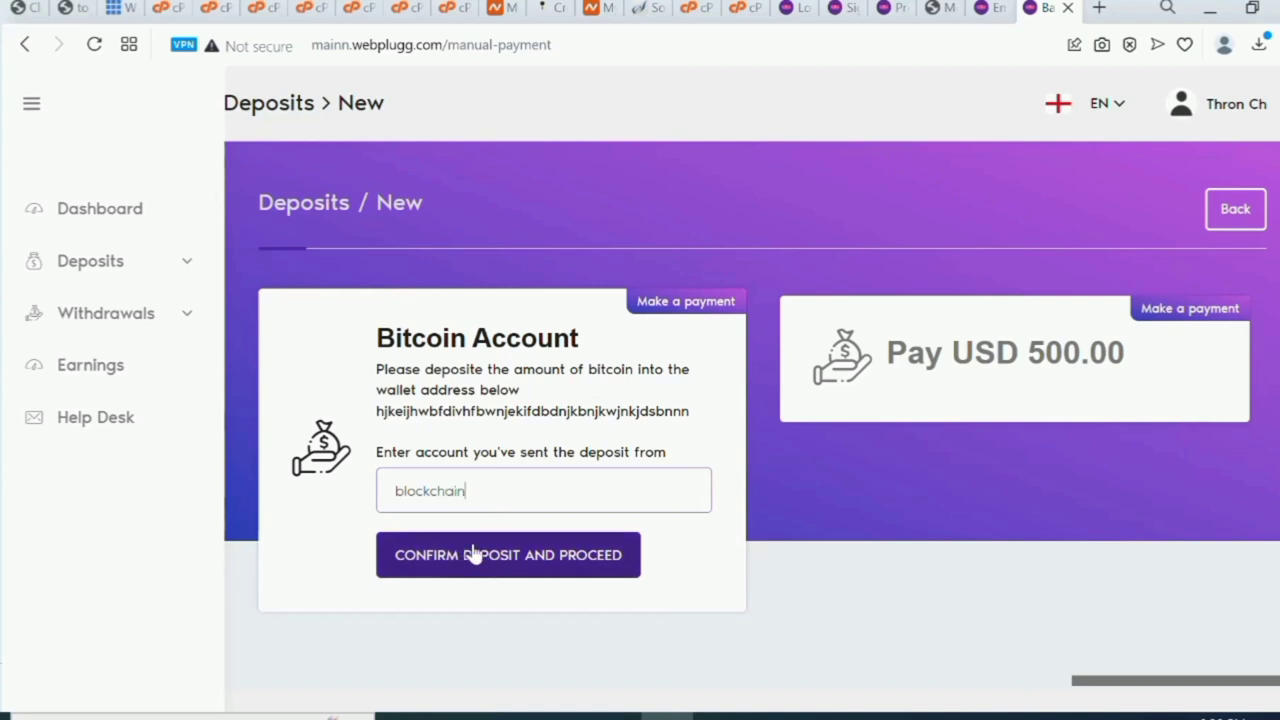
left_click(504, 563)
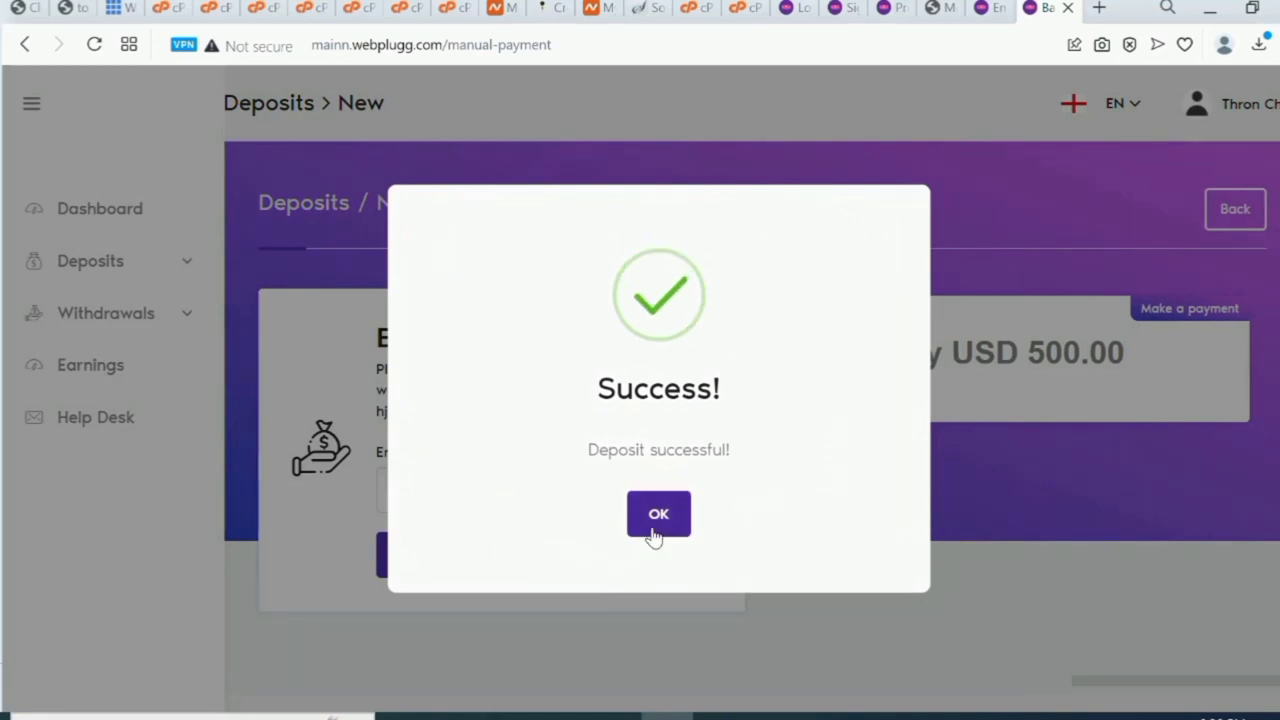
left_click(658, 518)
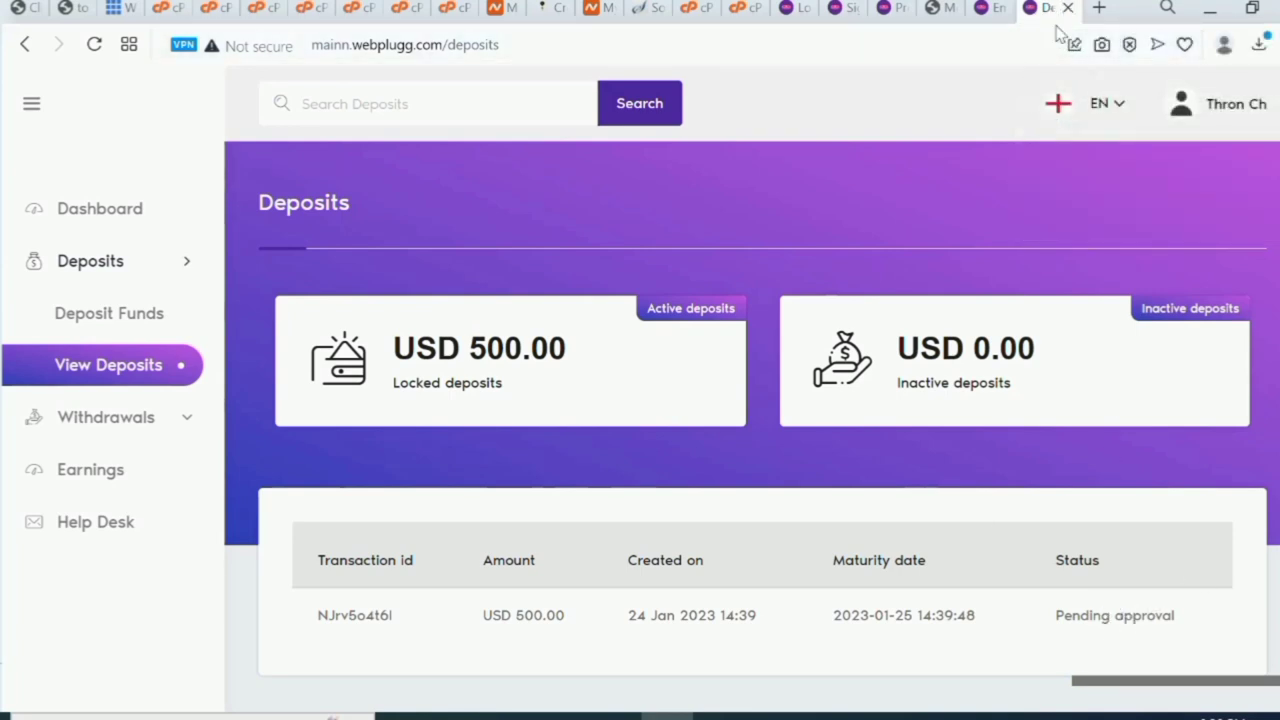
scroll(486, 497, "down", 2)
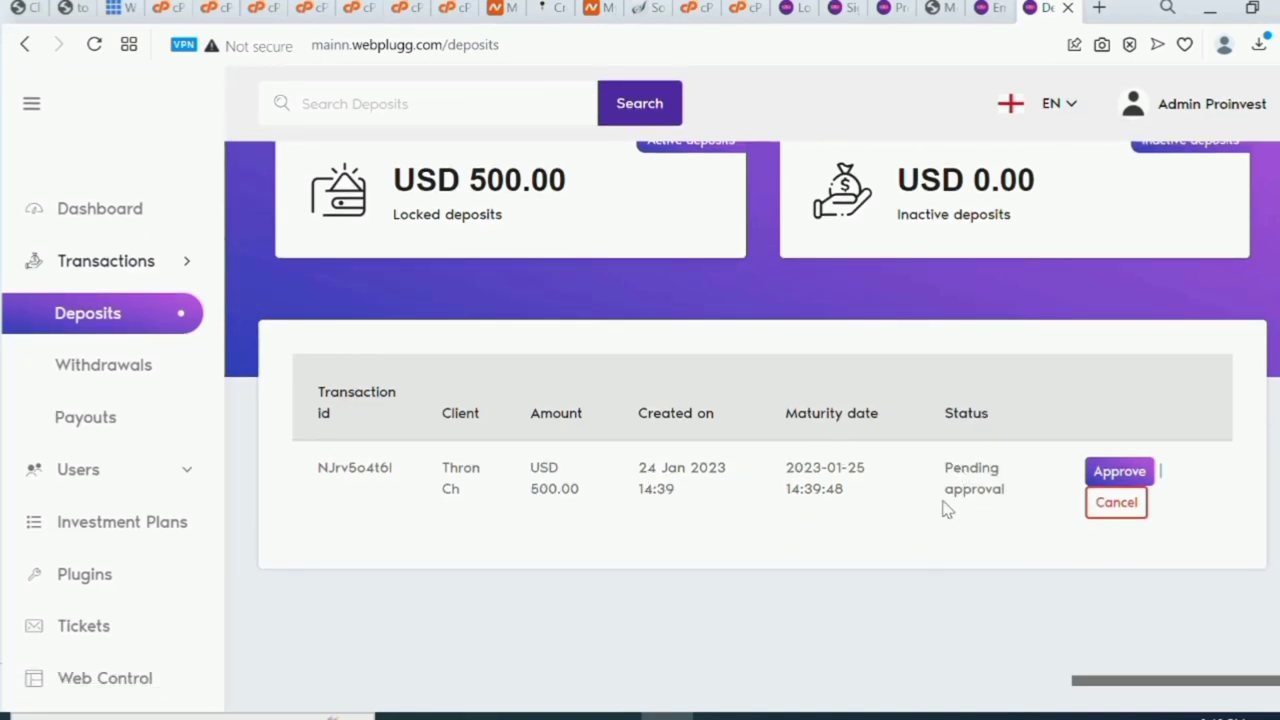
Approve the pending USD 500.00 Bitcoin deposit from its Edit deposit page.
left_click(1116, 474)
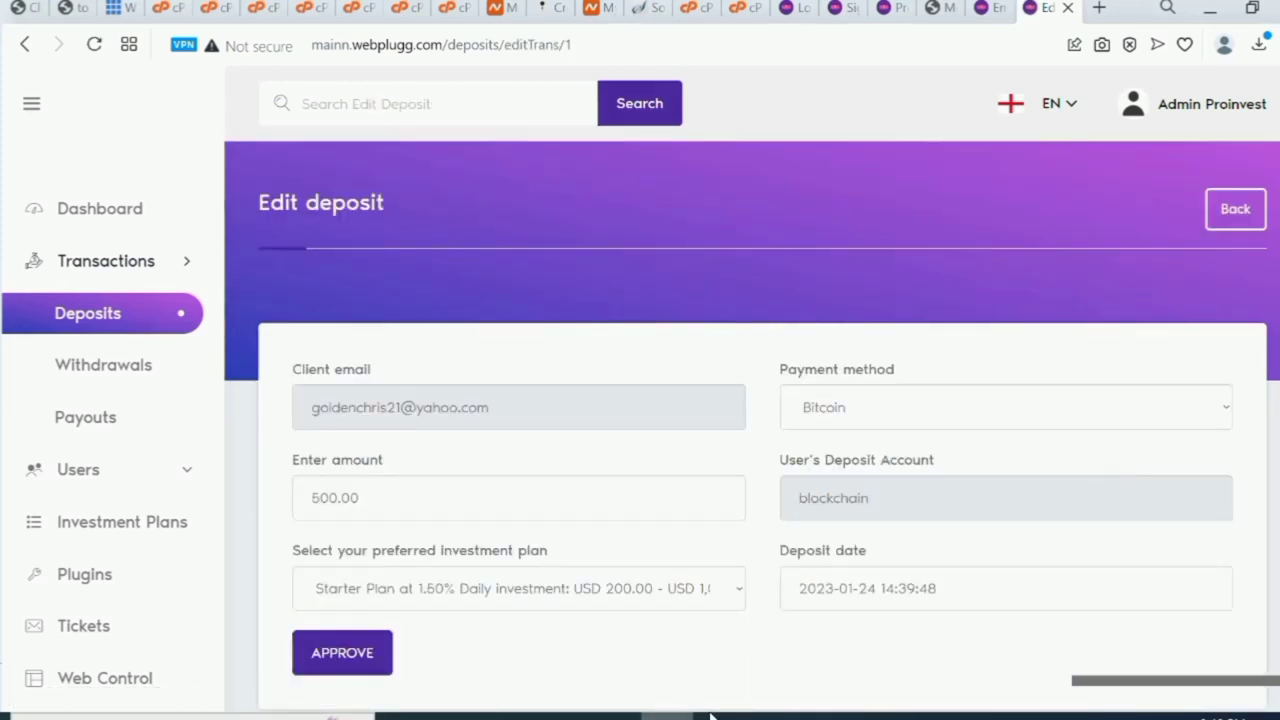
left_click(343, 660)
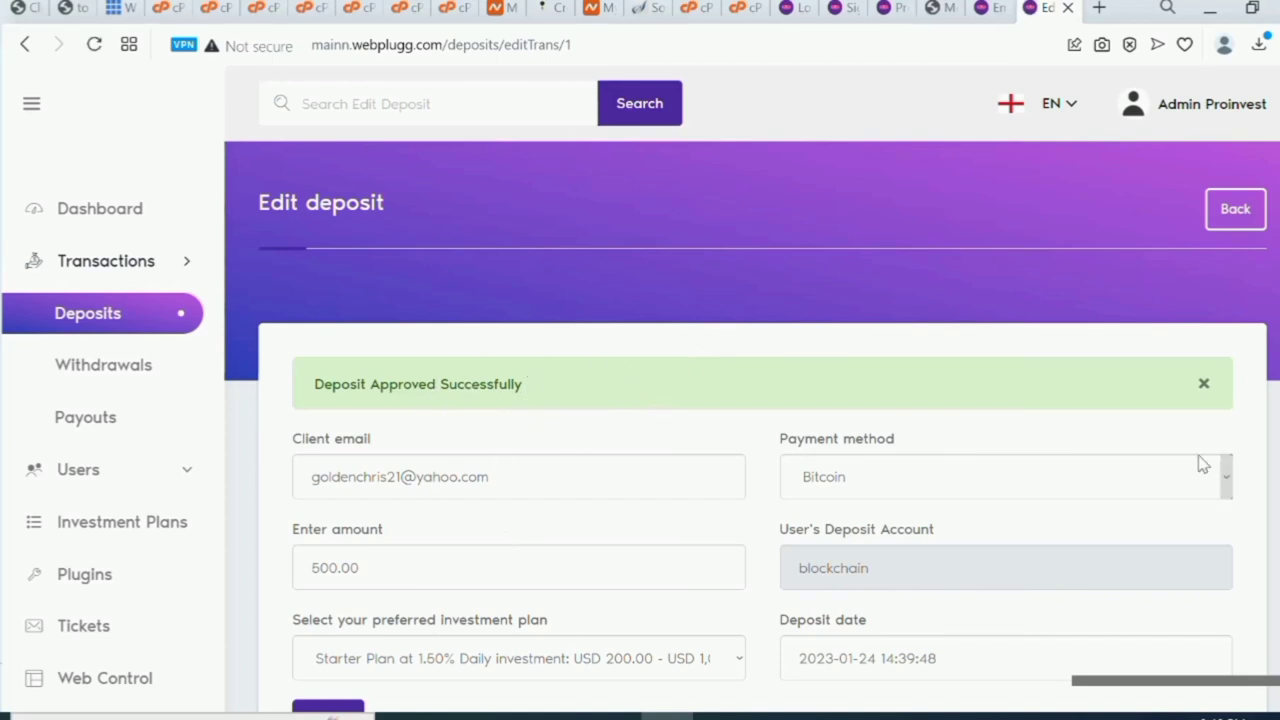
scroll(760, 500, "down", 2)
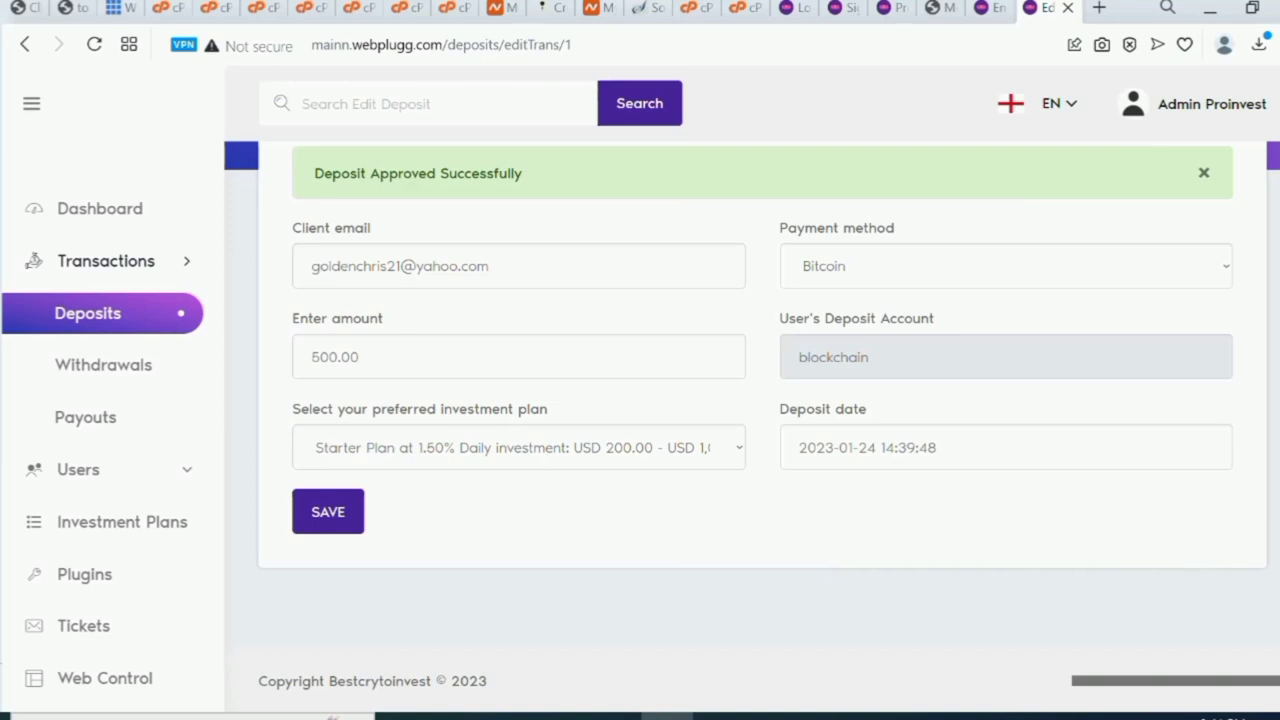
scroll(750, 400, "up", 2)
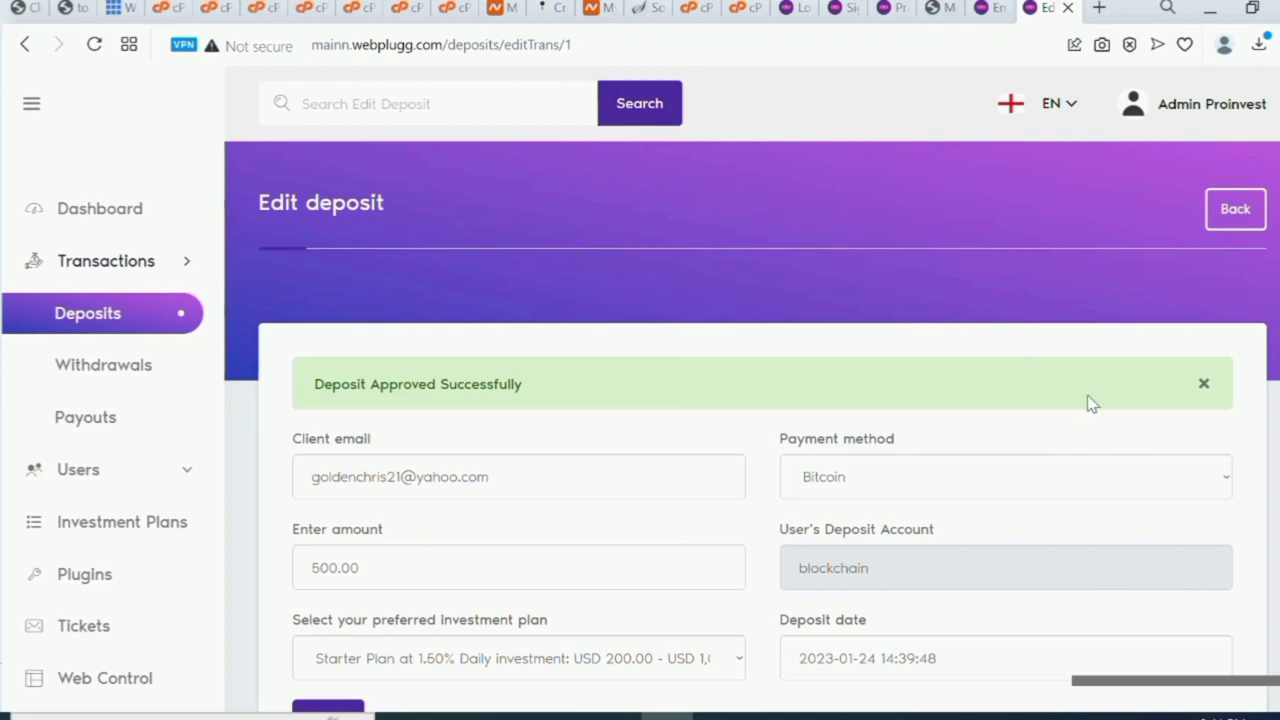
scroll(760, 430, "down", 2)
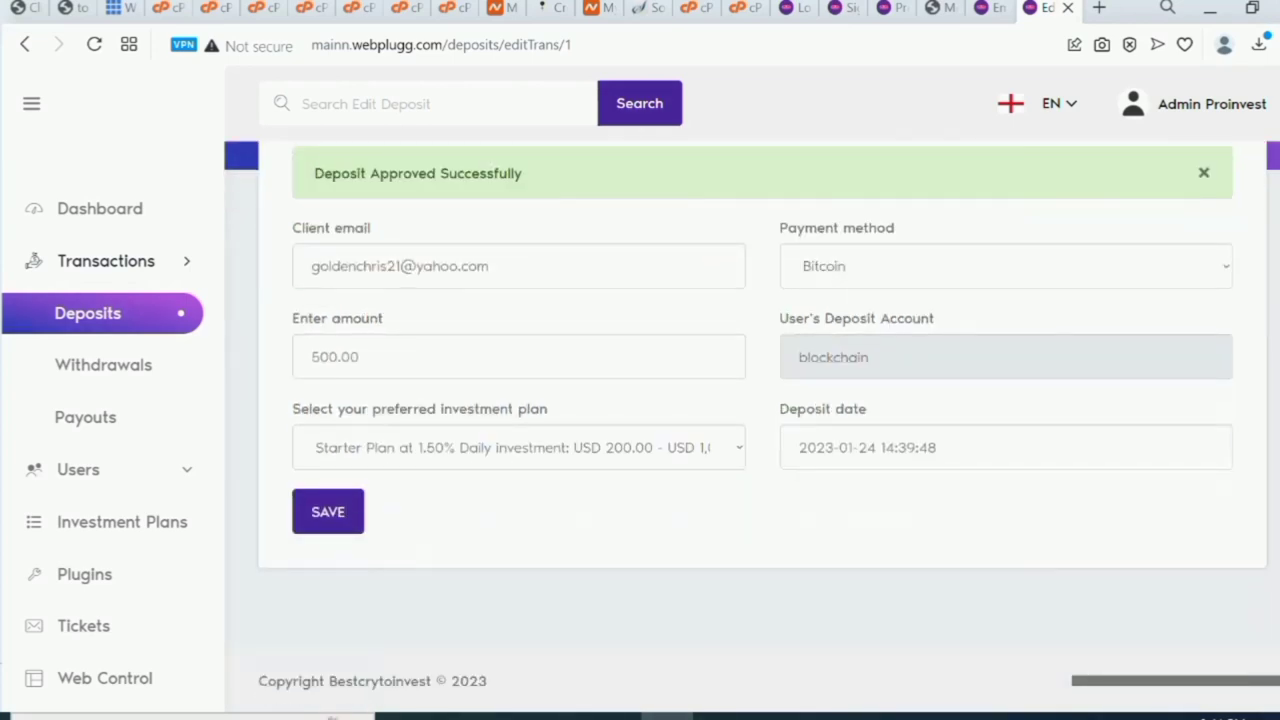